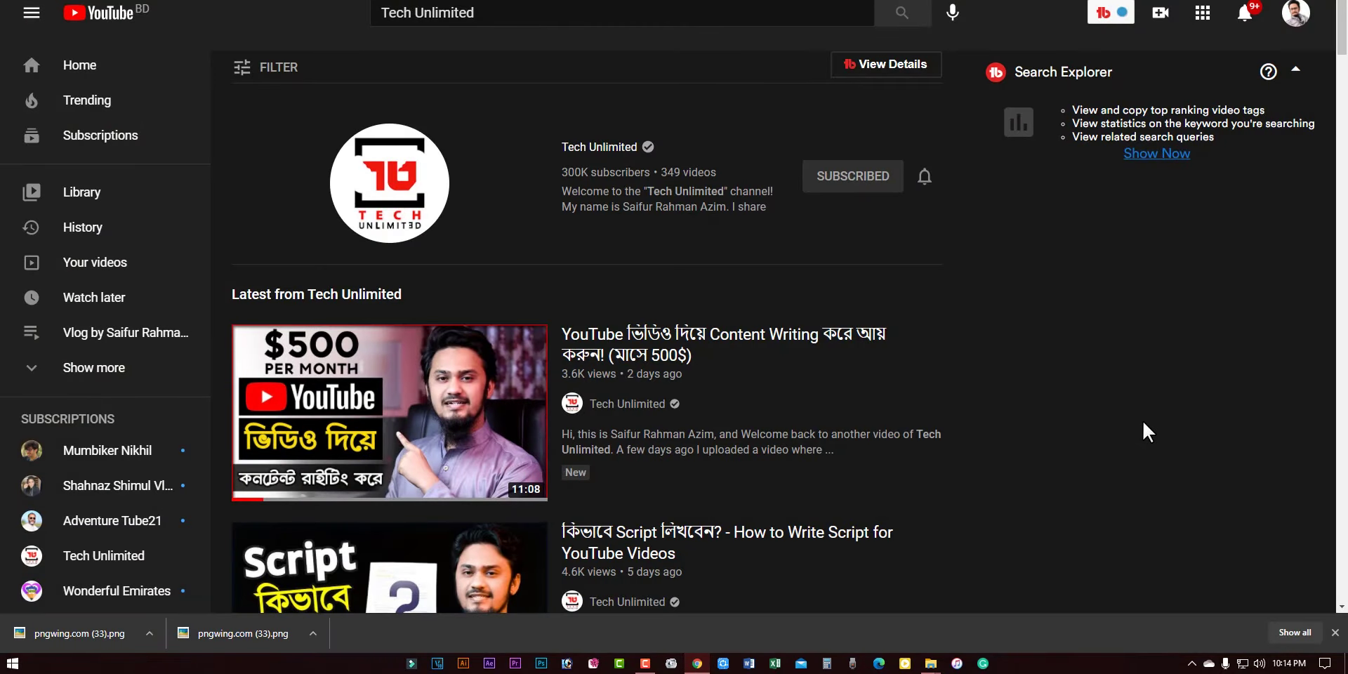
Dismiss the downloads bar and set the Tech Unlimited channel's notification bell to All
{"action": "left_click", "coordinate": [1335, 633]}
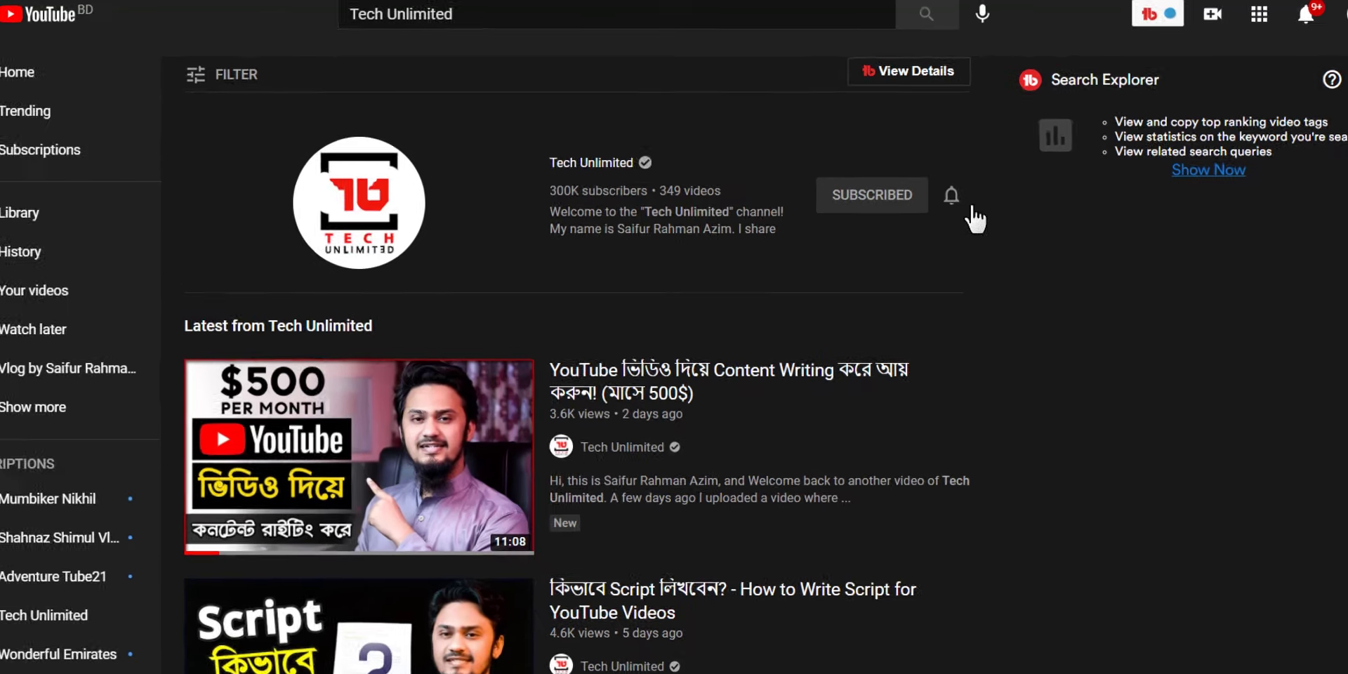
{"action": "left_click", "coordinate": [926, 176]}
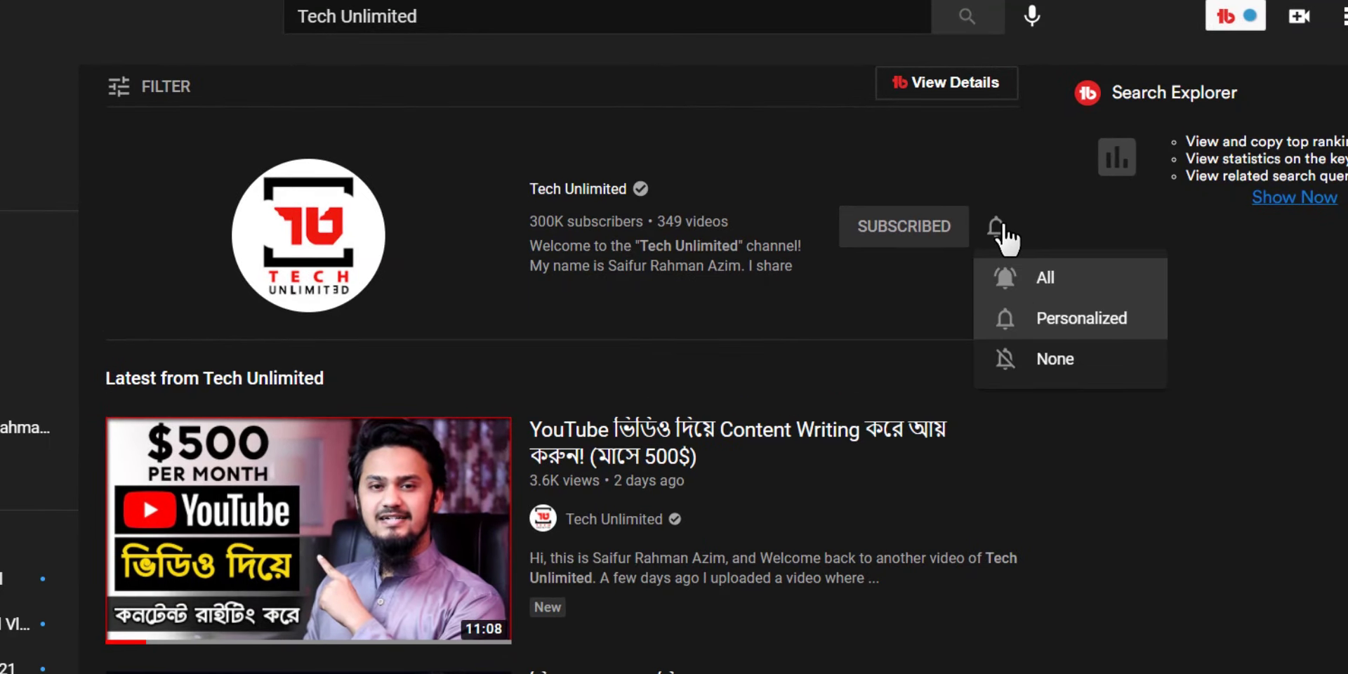
{"action": "left_click", "coordinate": [1019, 285]}
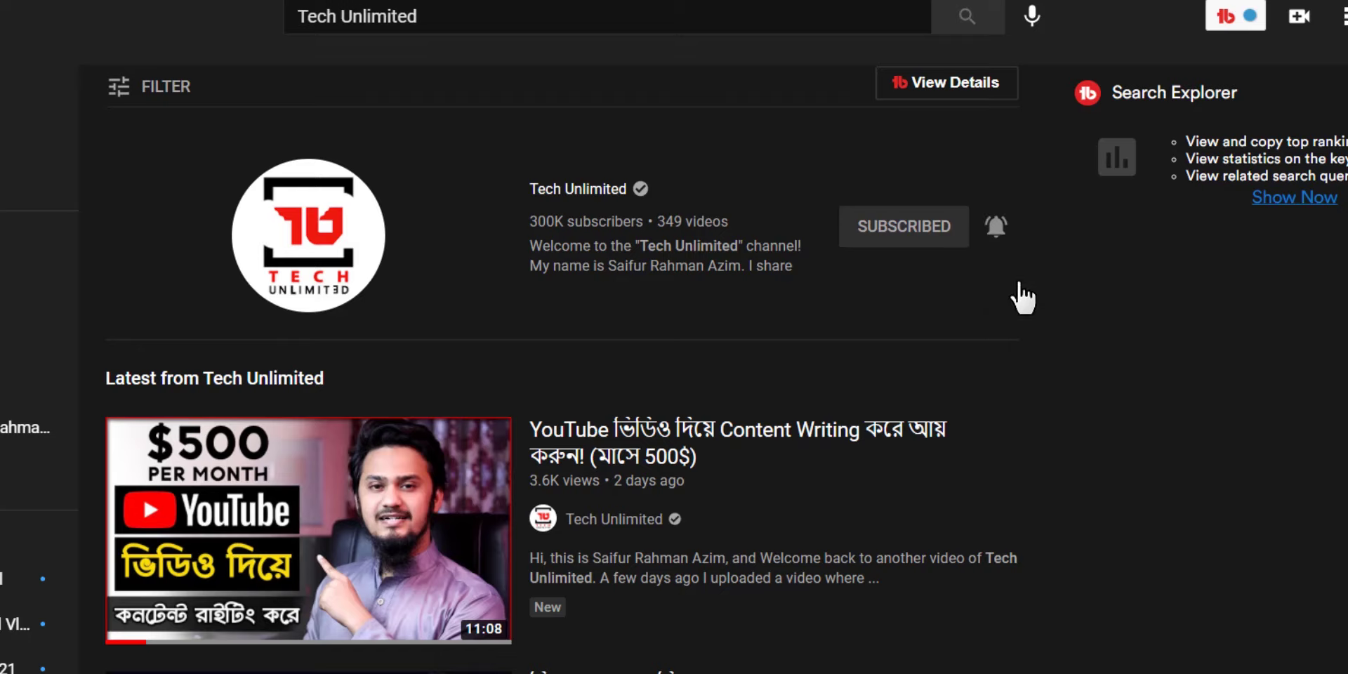
{"action": "left_click", "coordinate": [1000, 236]}
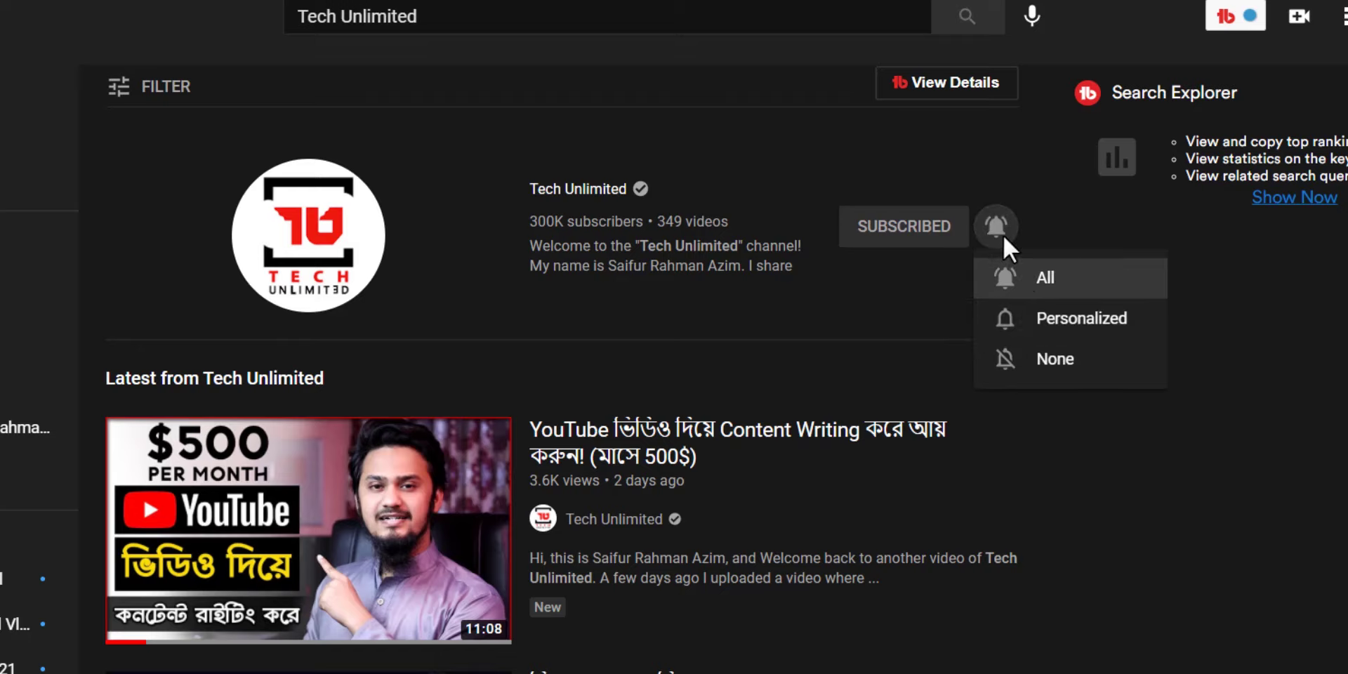
{"action": "left_click", "coordinate": [1041, 281]}
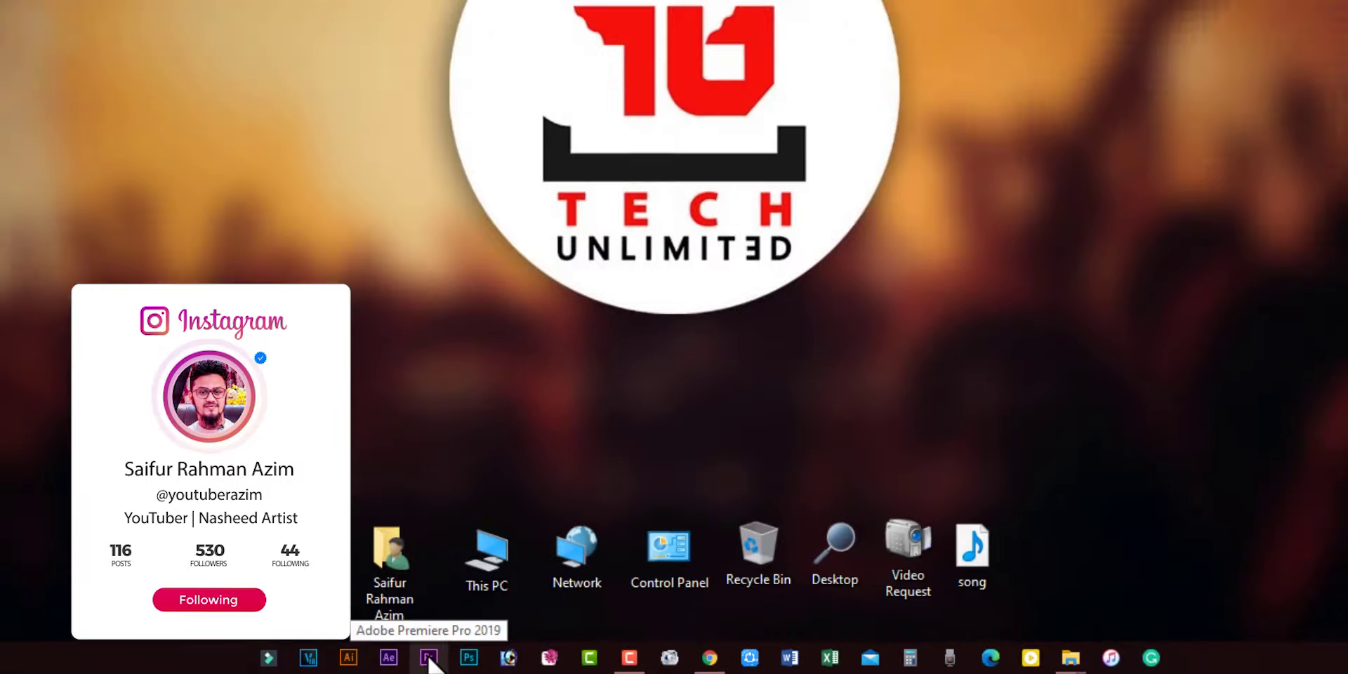
Launch Adobe Premiere Pro 2019 from the taskbar
{"action": "left_click", "coordinate": [429, 658]}
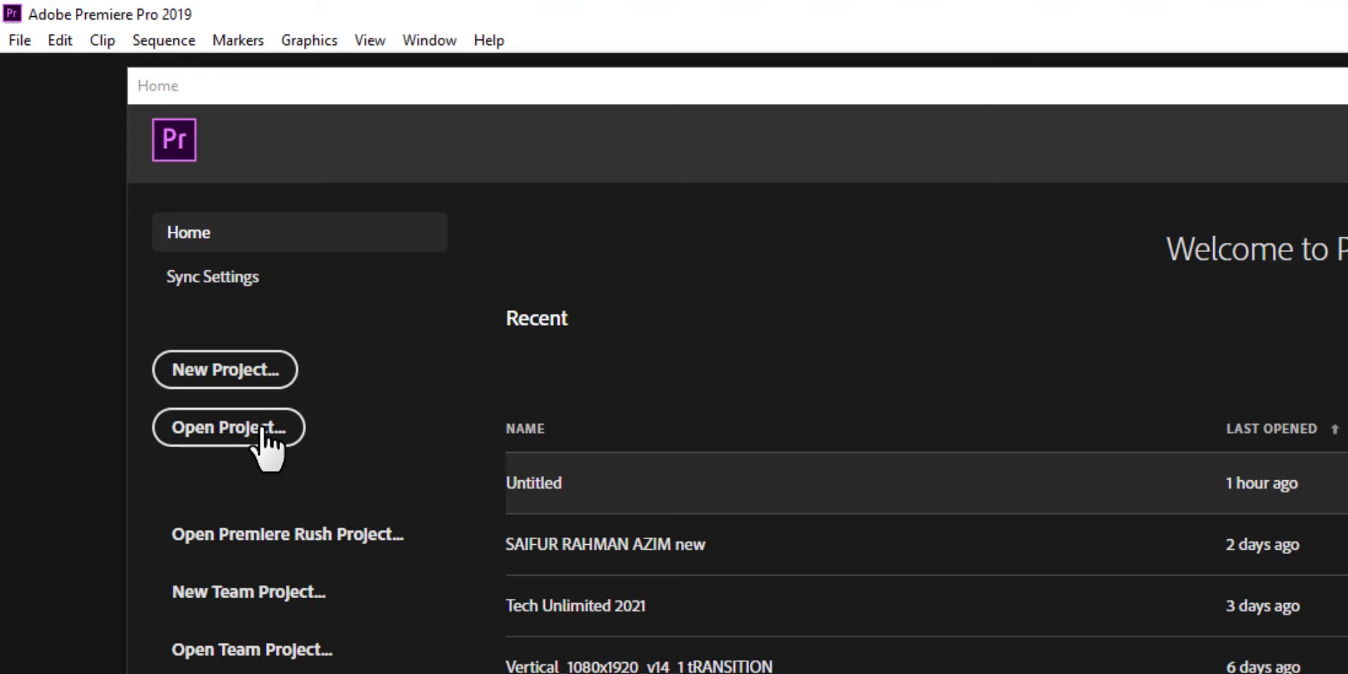
Browse the main menus with the keyboard, then start a New Project from the Home screen
{"action": "key", "text": "alt"}
{"action": "key", "text": "Right"}
{"action": "key", "text": "Right"}
{"action": "key", "text": "Right"}
{"action": "key", "text": "Right"}
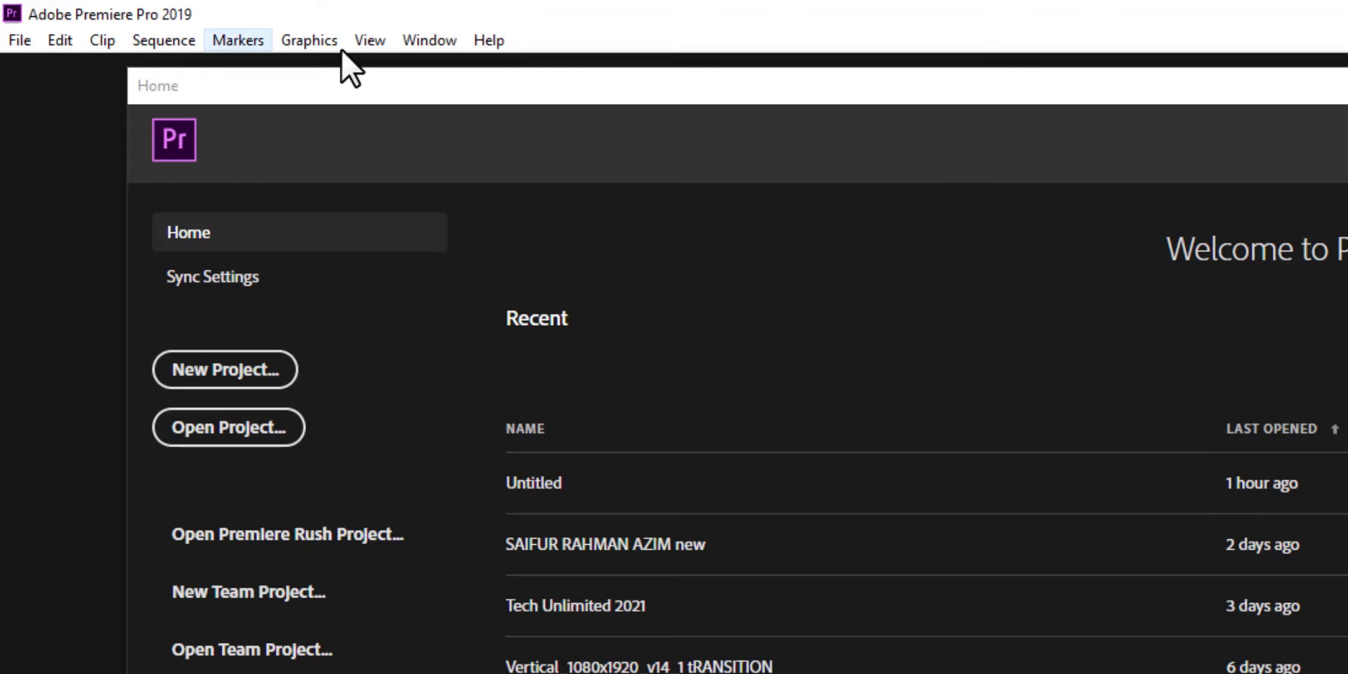
{"action": "key", "text": "Right"}
{"action": "key", "text": "Right"}
{"action": "key", "text": "Right"}
{"action": "key", "text": "Right"}
{"action": "key", "text": "Left"}
{"action": "key", "text": "Escape"}
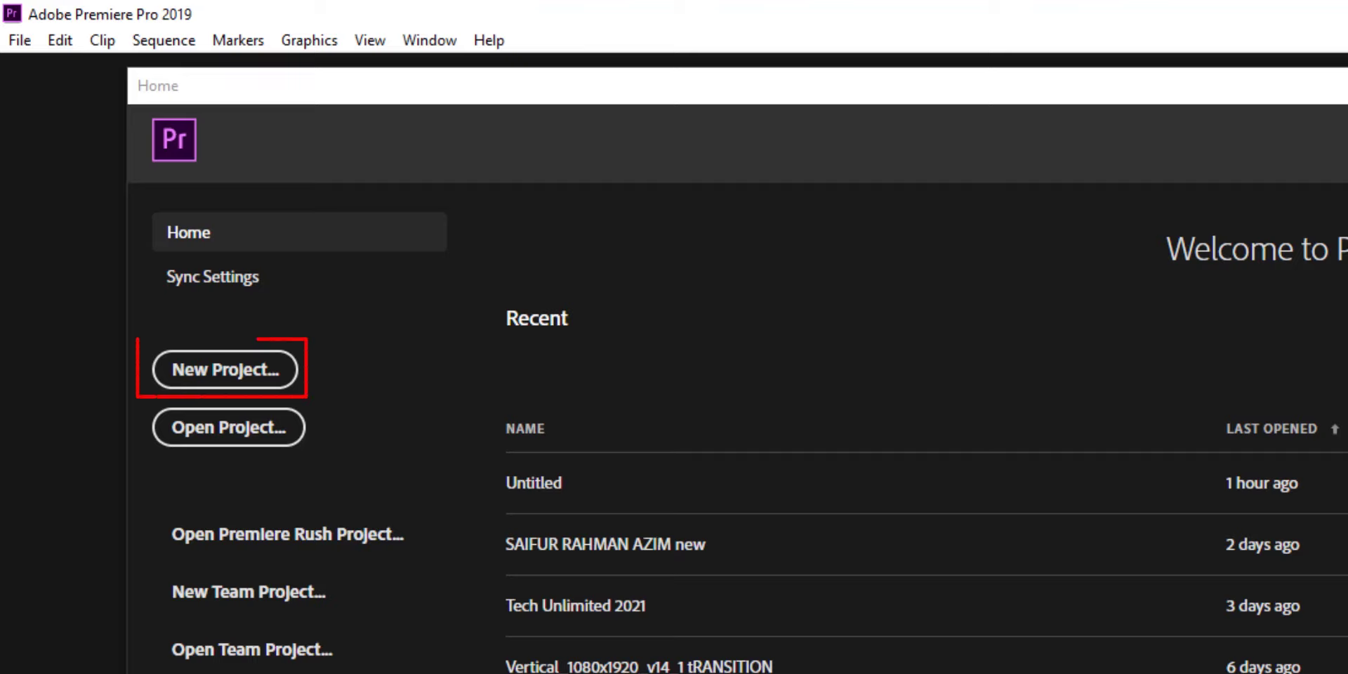
{"action": "left_click", "coordinate": [253, 383]}
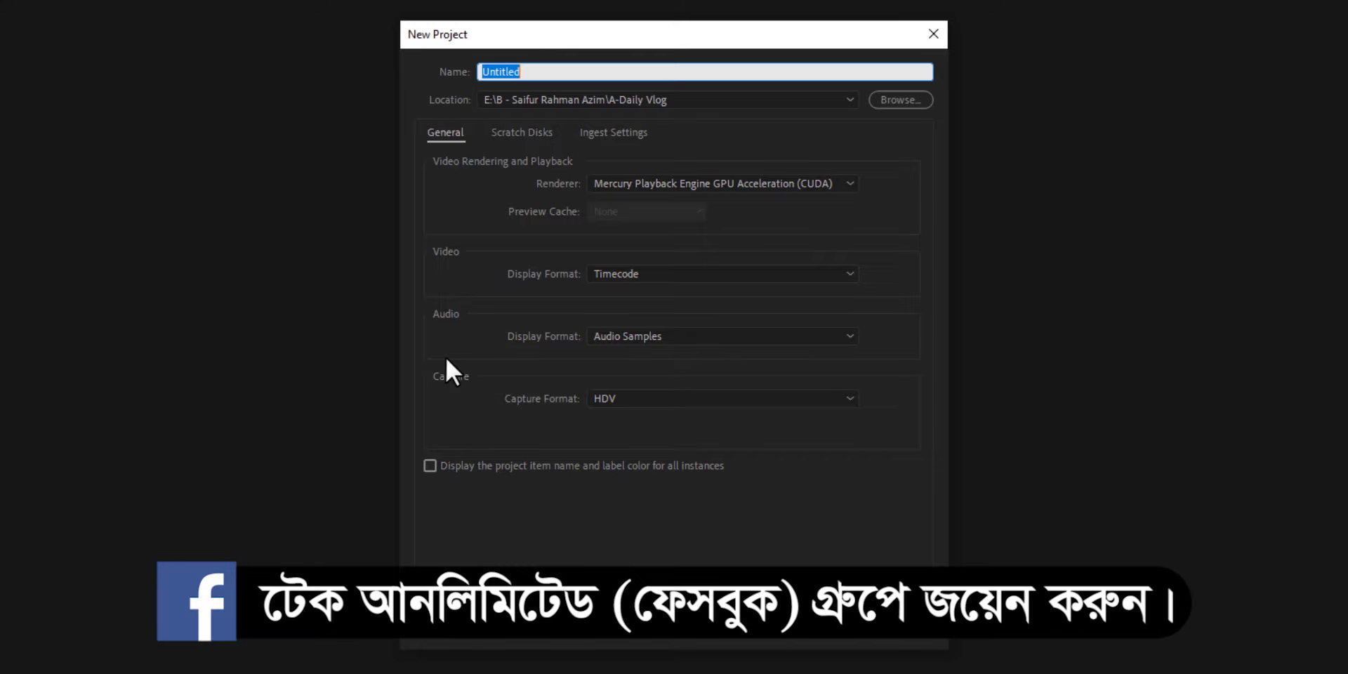
Name the new project 'Test Editing Tutorial for Beginner', correcting the misspelled ending
{"action": "type", "text": "Test "}
{"action": "type", "text": "Editing Tutorial"}
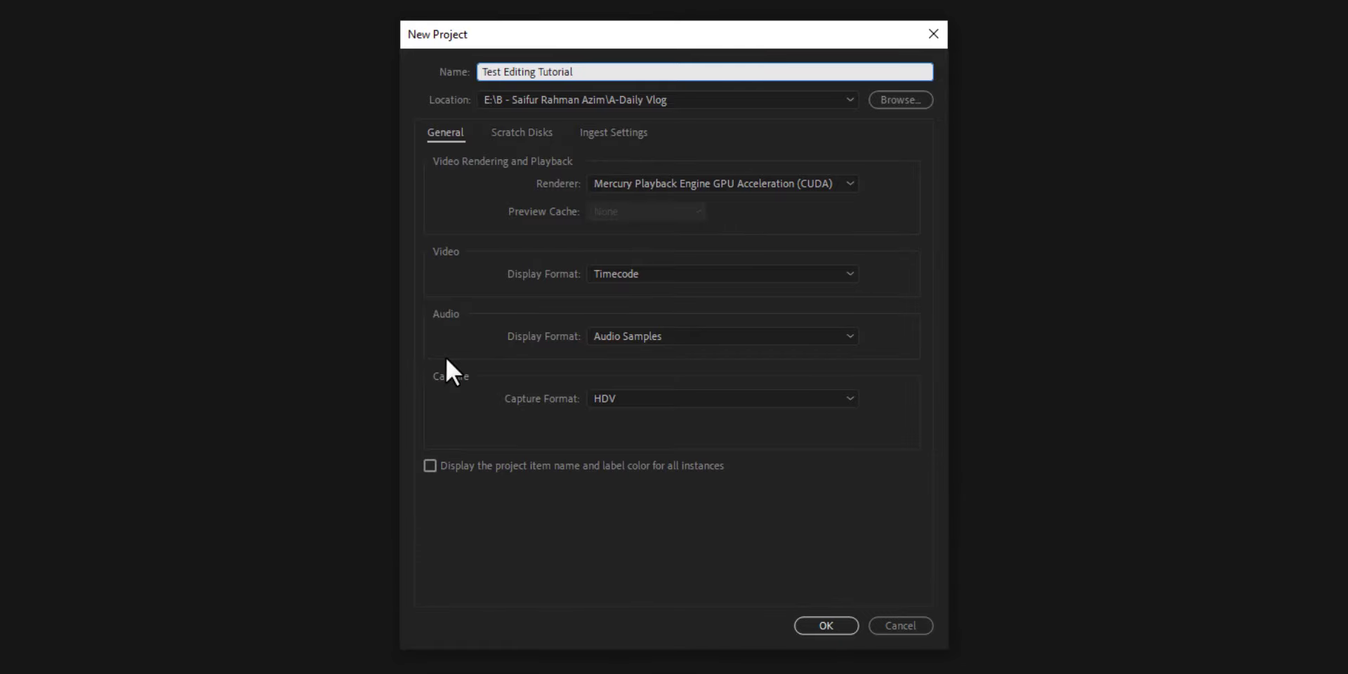
{"action": "type", "text": " for Begg"}
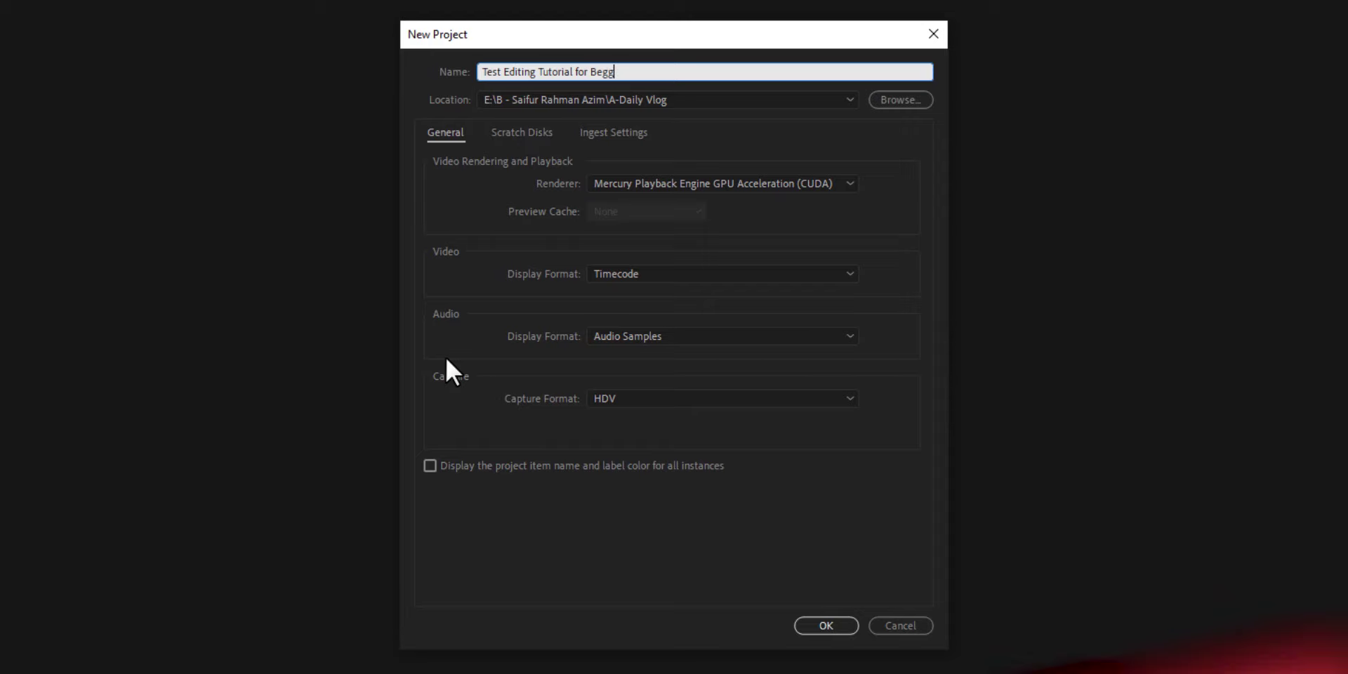
{"action": "type", "text": "iner"}
{"action": "key", "text": "BackSpace"}
{"action": "key", "text": "BackSpace"}
{"action": "key", "text": "BackSpace"}
{"action": "key", "text": "BackSpace"}
{"action": "key", "text": "BackSpace"}
{"action": "key", "text": "BackSpace"}
{"action": "key", "text": "BackSpace"}
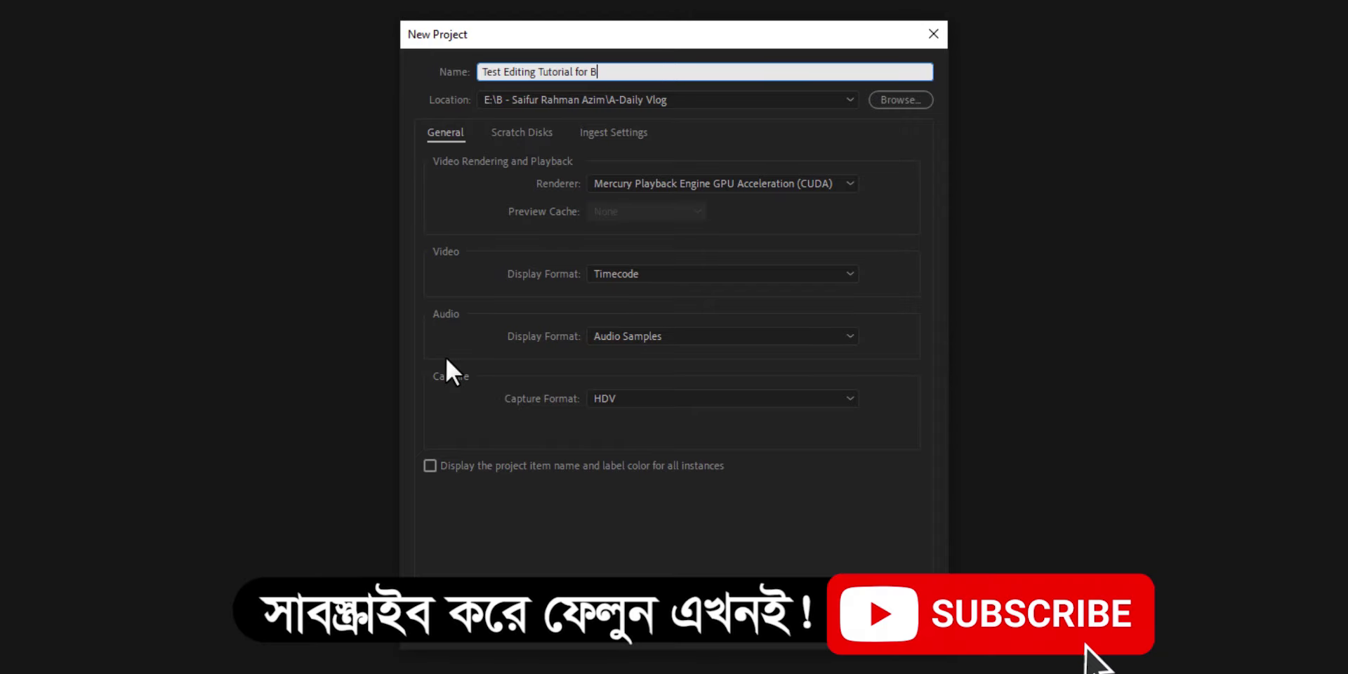
{"action": "type", "text": "eginner"}
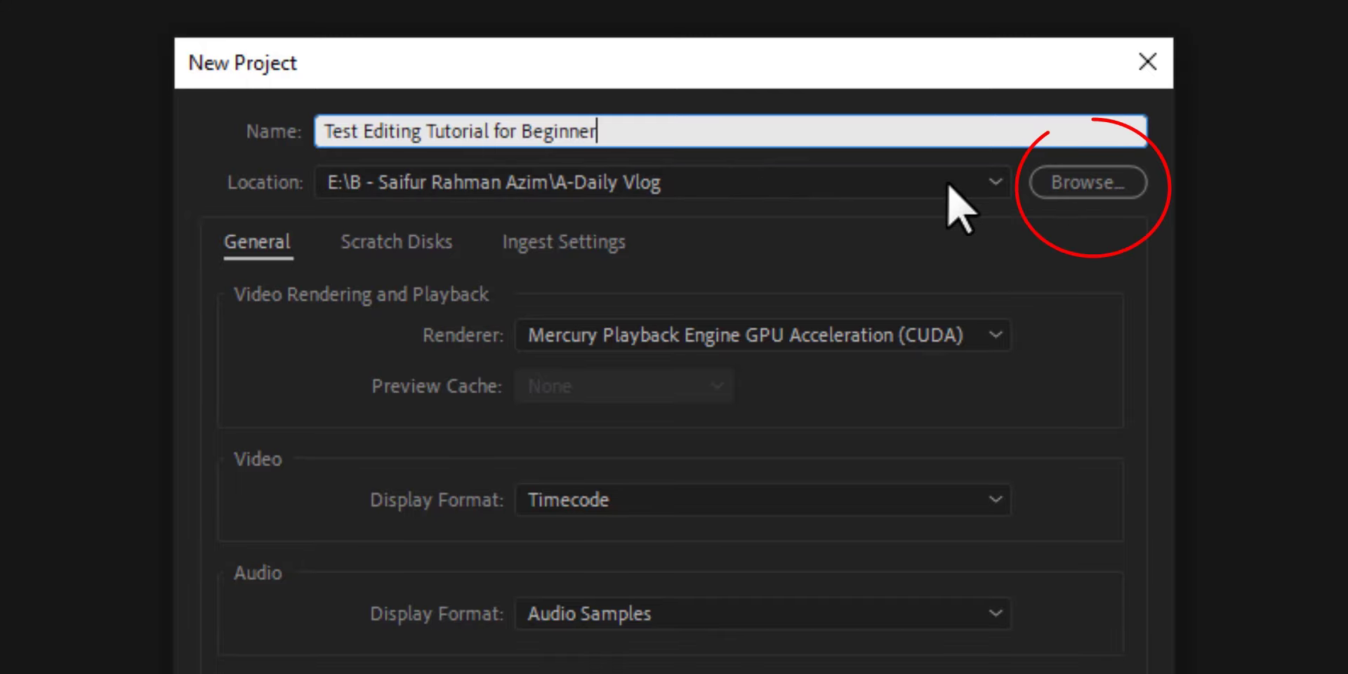
{"action": "left_click", "coordinate": [1100, 186]}
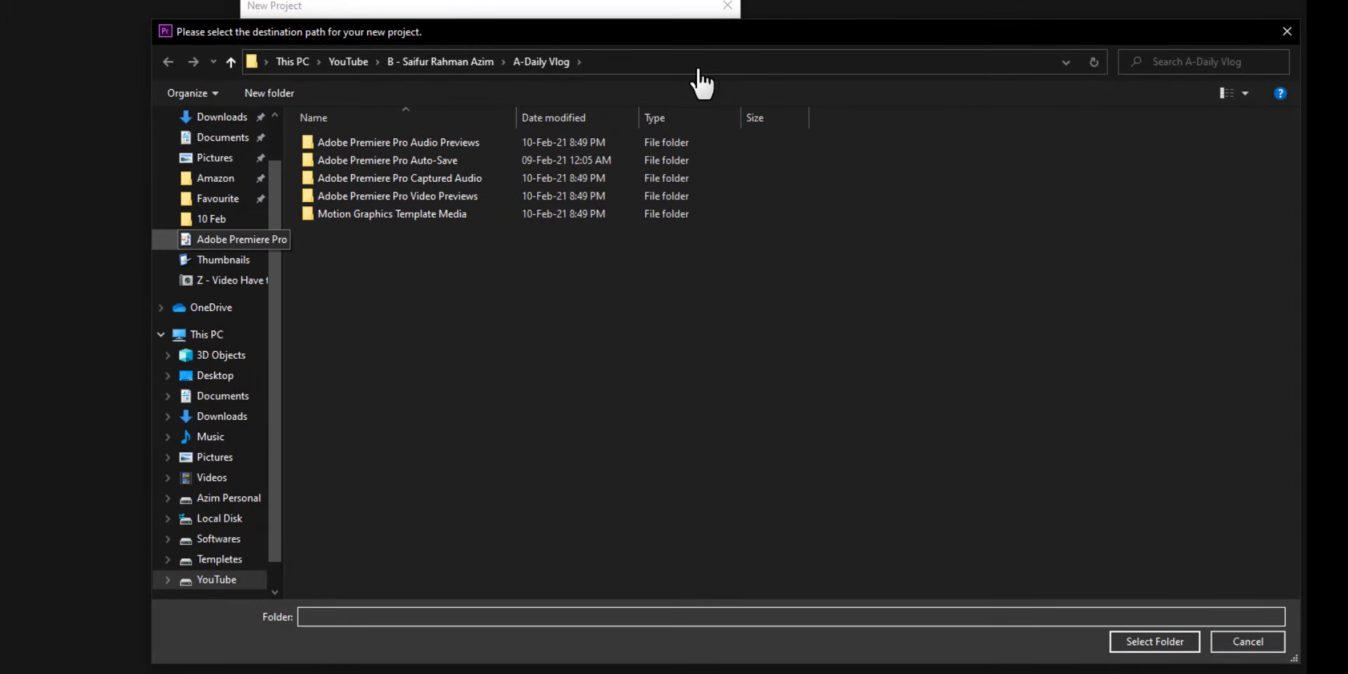
Set the project location to the Adobe Premiere Pro folder on the Desktop
{"action": "scroll", "coordinate": [225, 161], "scroll_direction": "up", "scroll_amount": 2}
{"action": "left_click", "coordinate": [217, 151]}
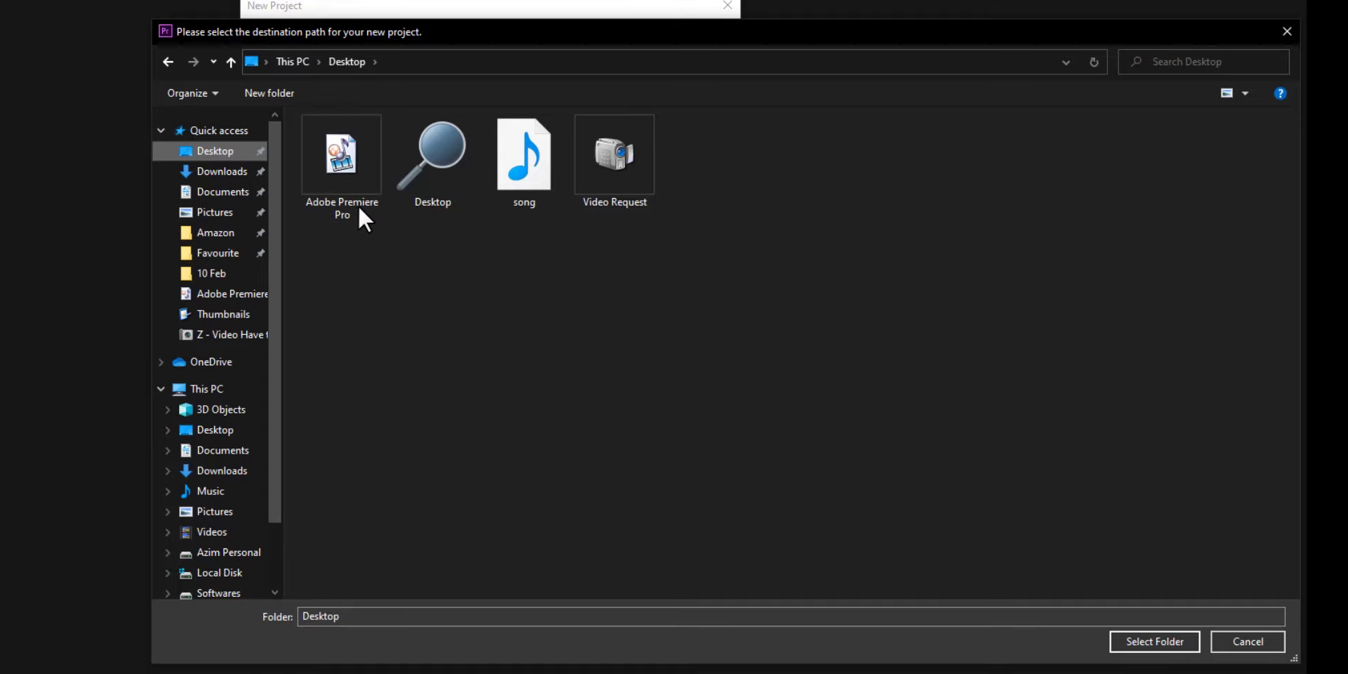
{"action": "left_click", "coordinate": [371, 179]}
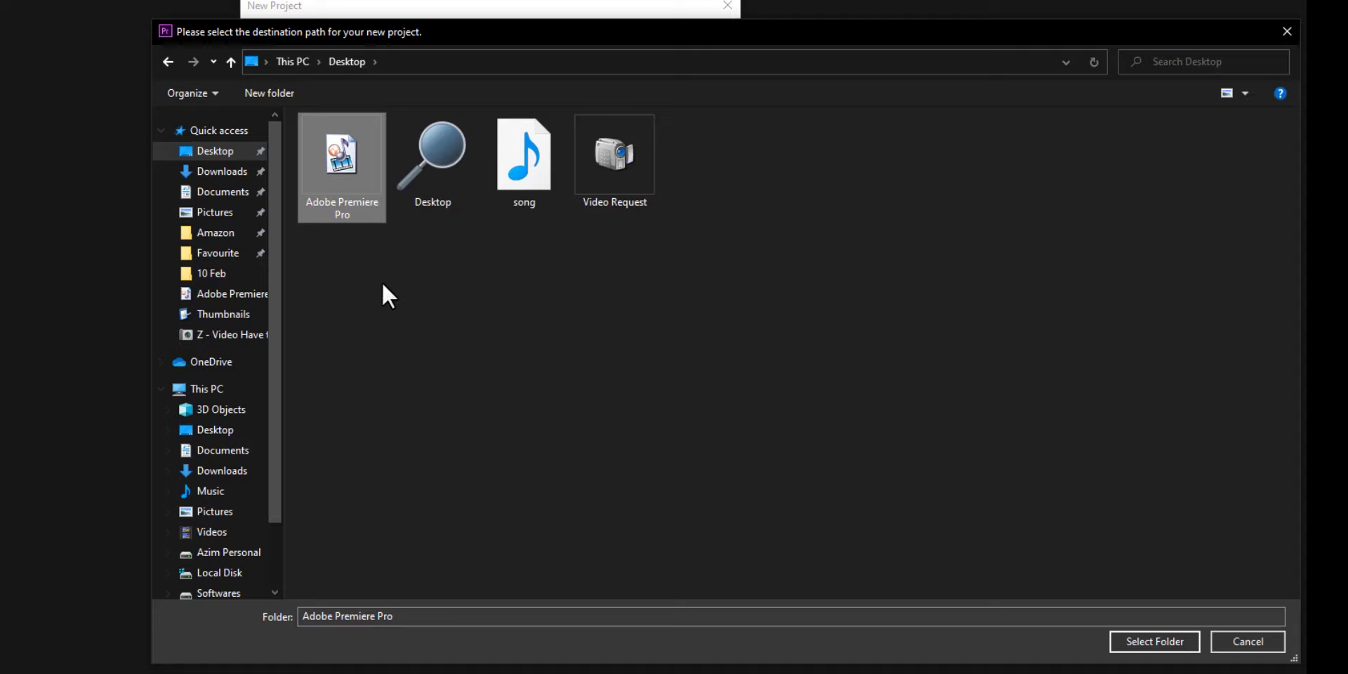
{"action": "left_click", "coordinate": [352, 149]}
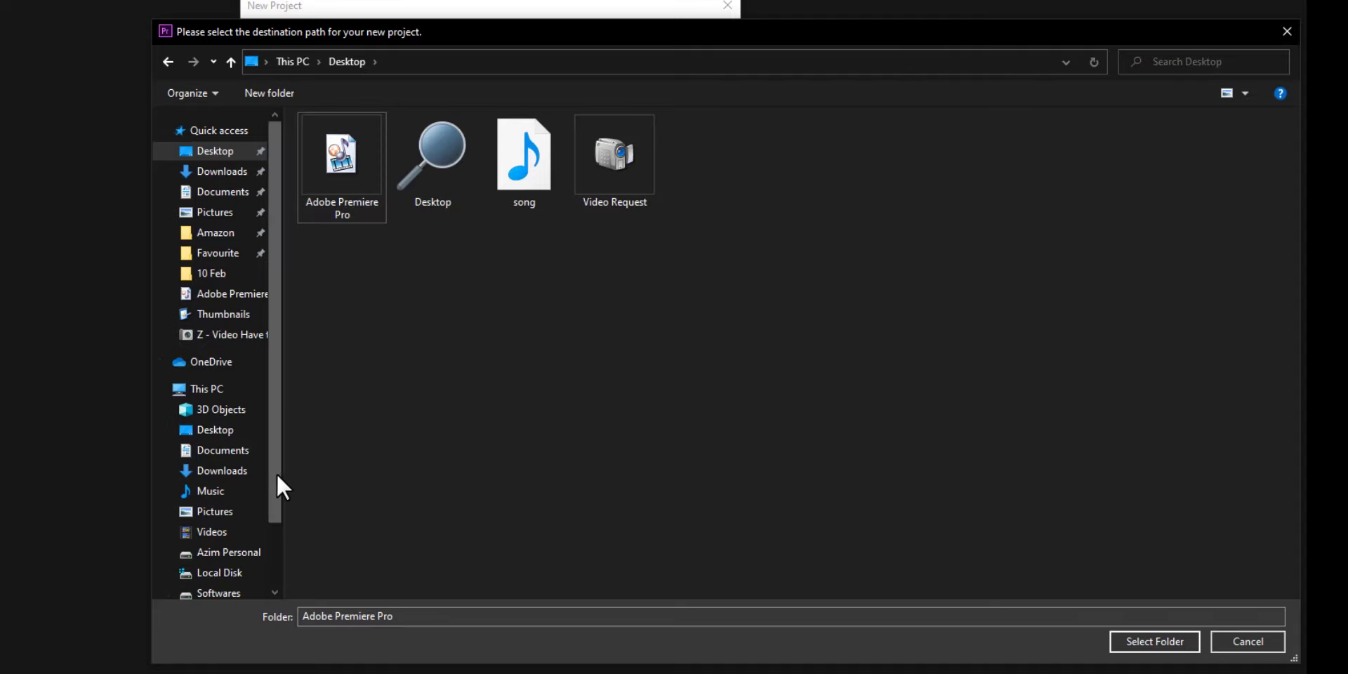
{"action": "left_click_drag", "start_coordinate": [277, 478], "coordinate": [284, 571]}
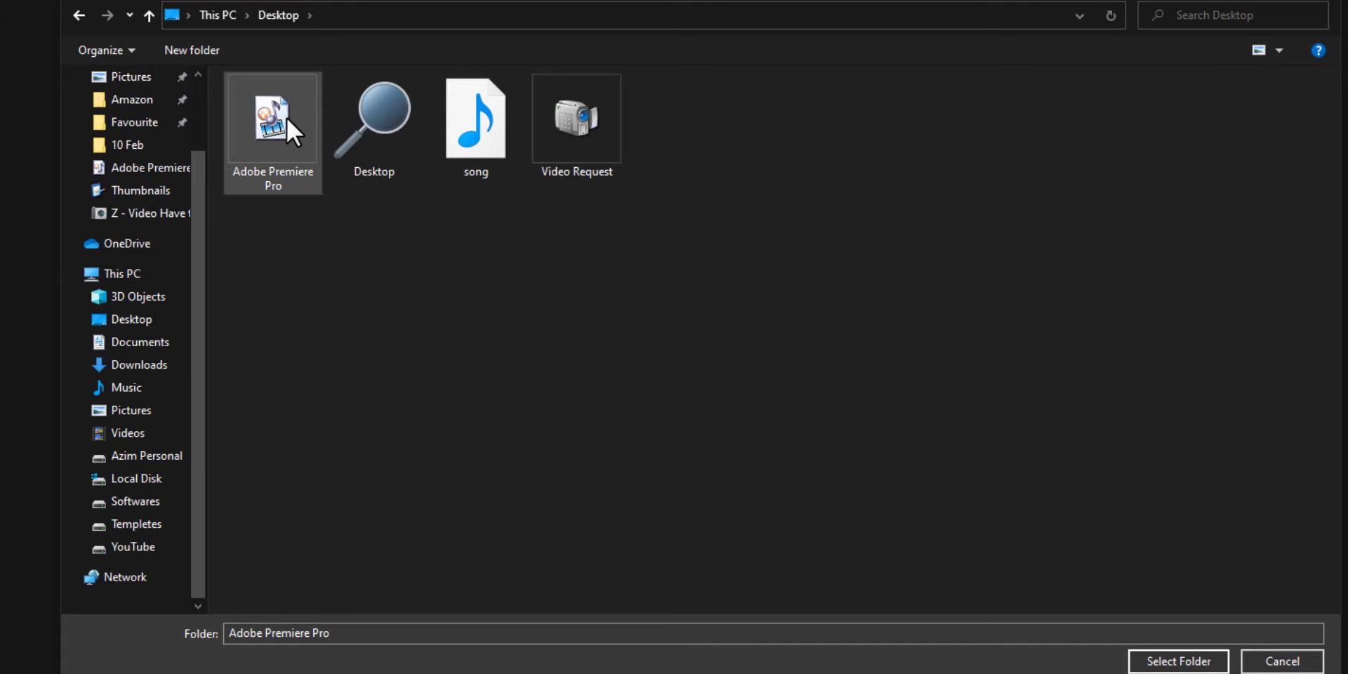
{"action": "double_click", "coordinate": [285, 116]}
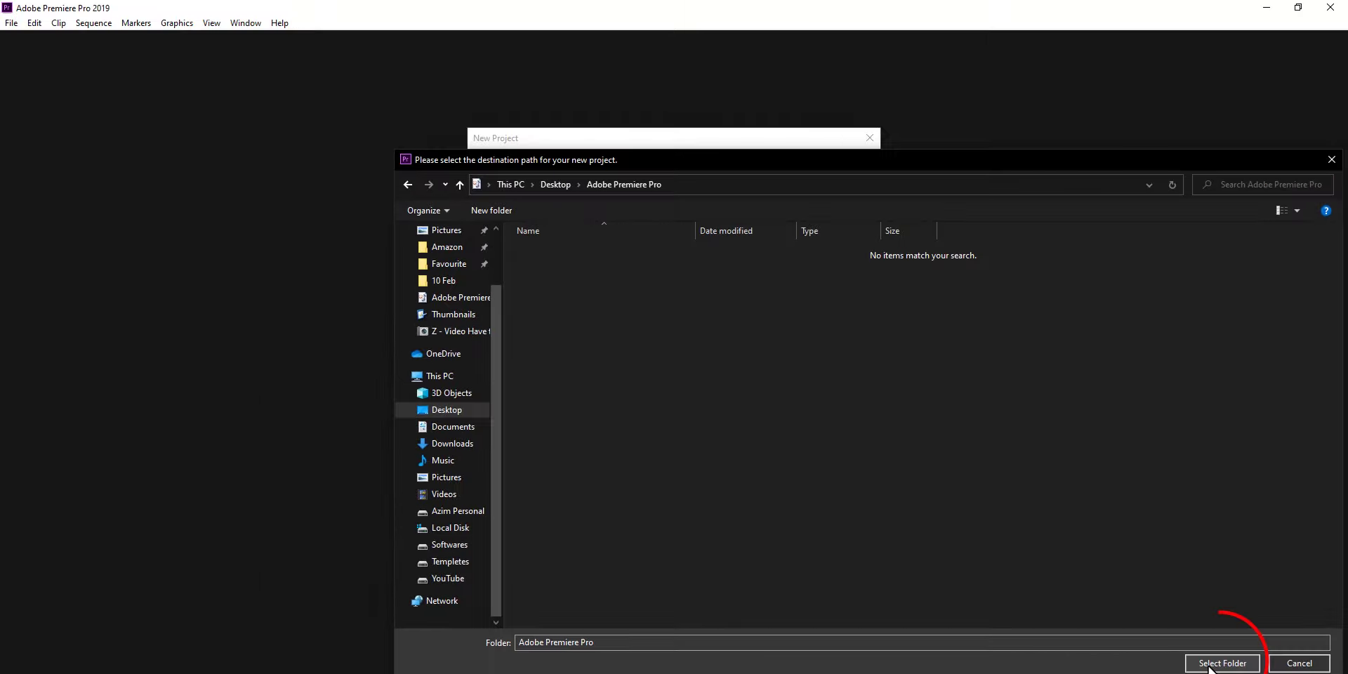
{"action": "left_click", "coordinate": [1210, 666]}
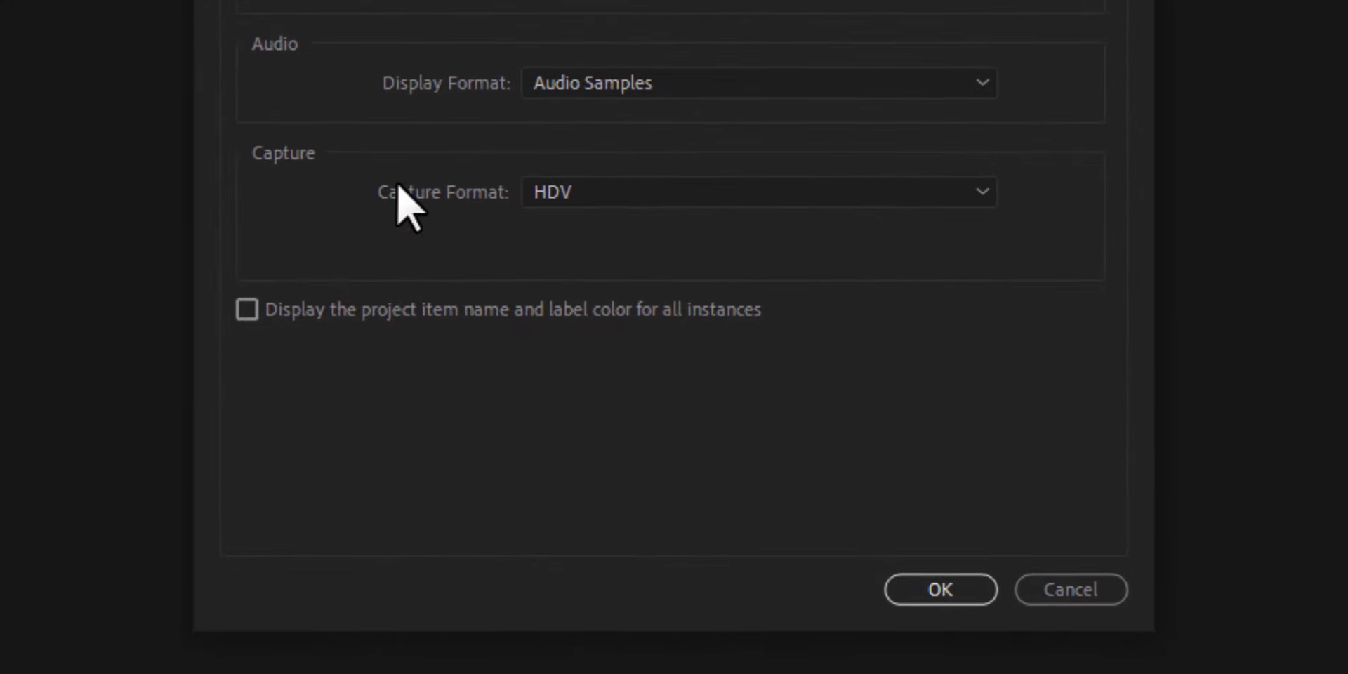
Keep HDV as the capture format and create the project
{"action": "left_click", "coordinate": [627, 200]}
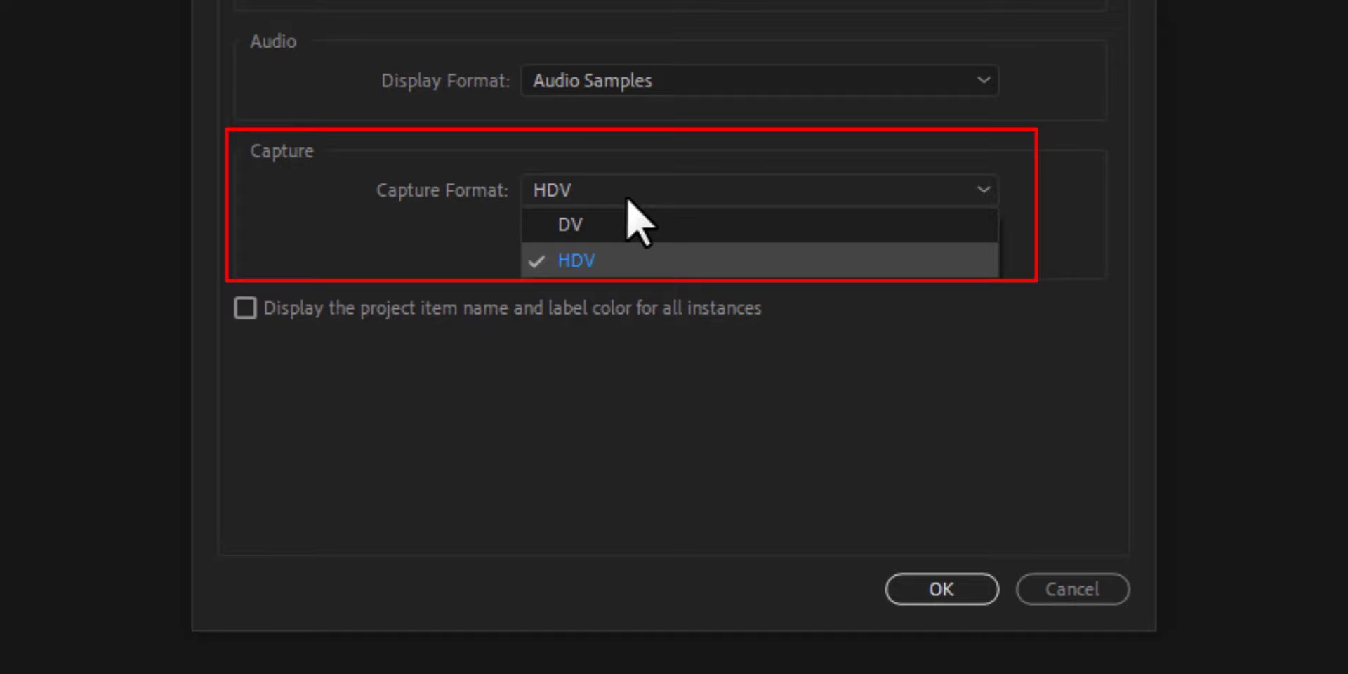
{"action": "left_click", "coordinate": [506, 217]}
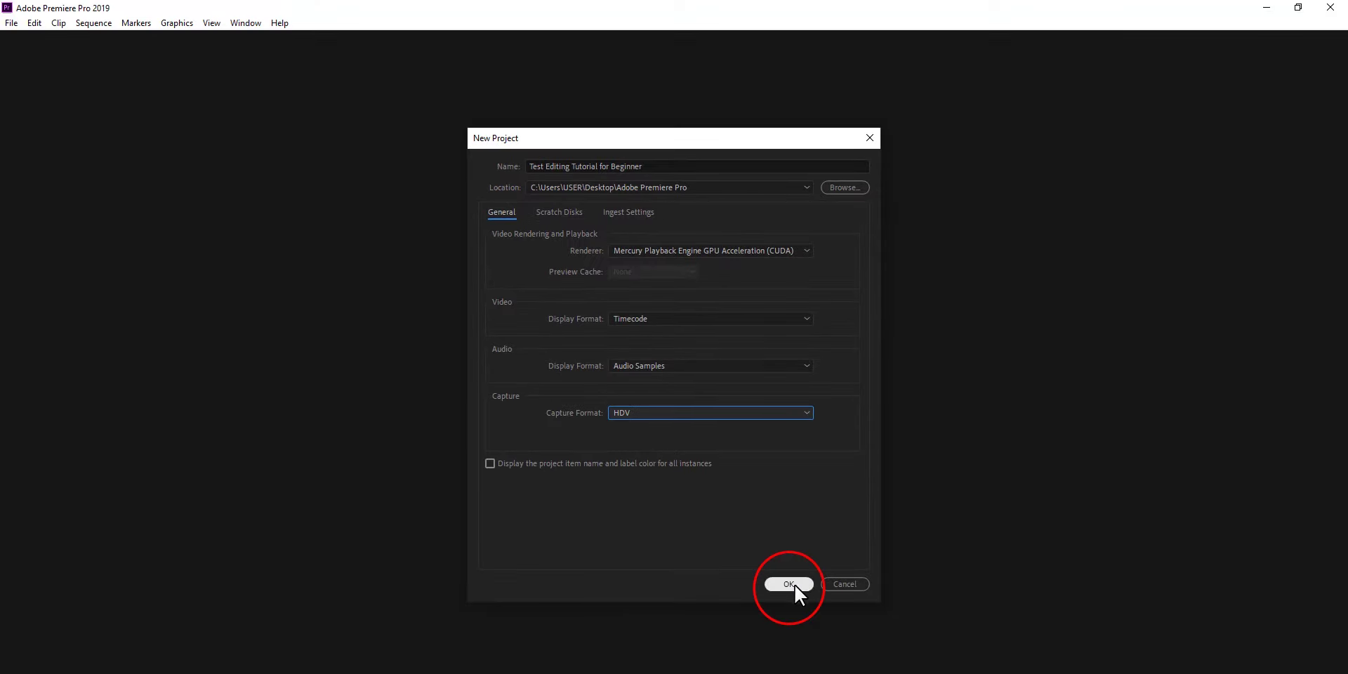
{"action": "left_click", "coordinate": [796, 585]}
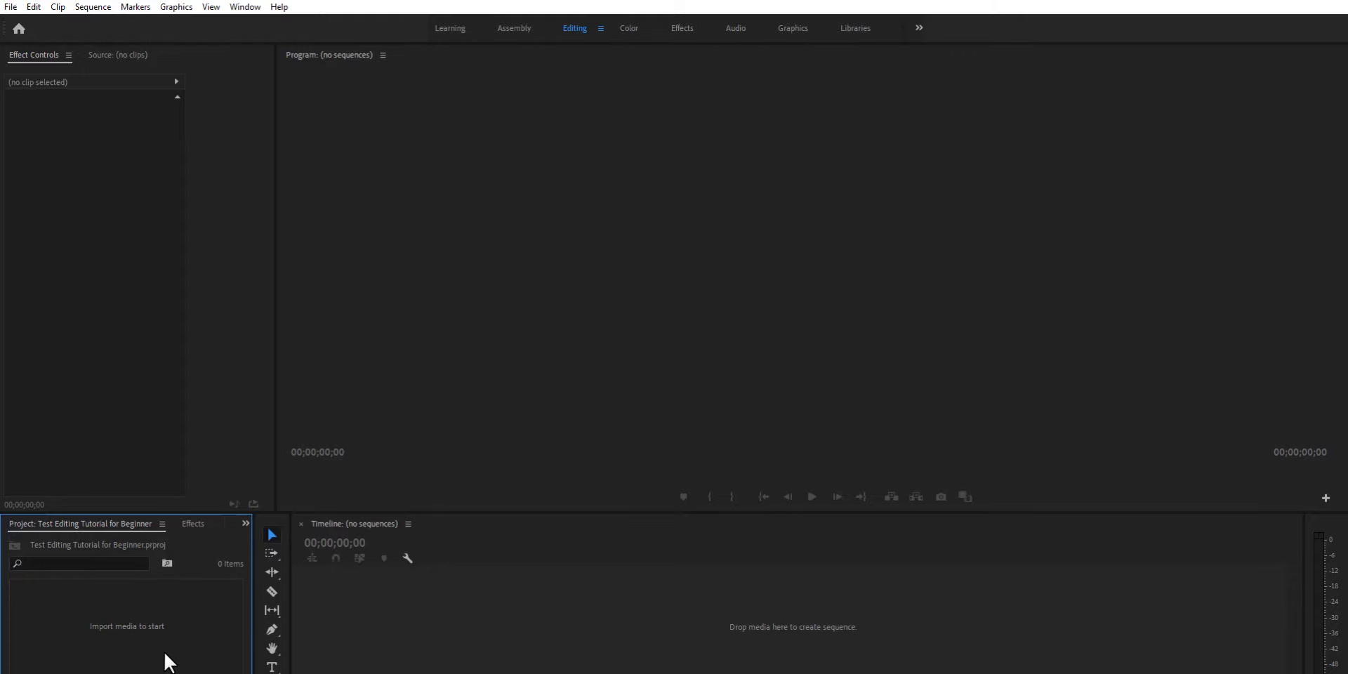
Start a new sequence via File > New > Sequence
{"action": "left_click", "coordinate": [9, 7]}
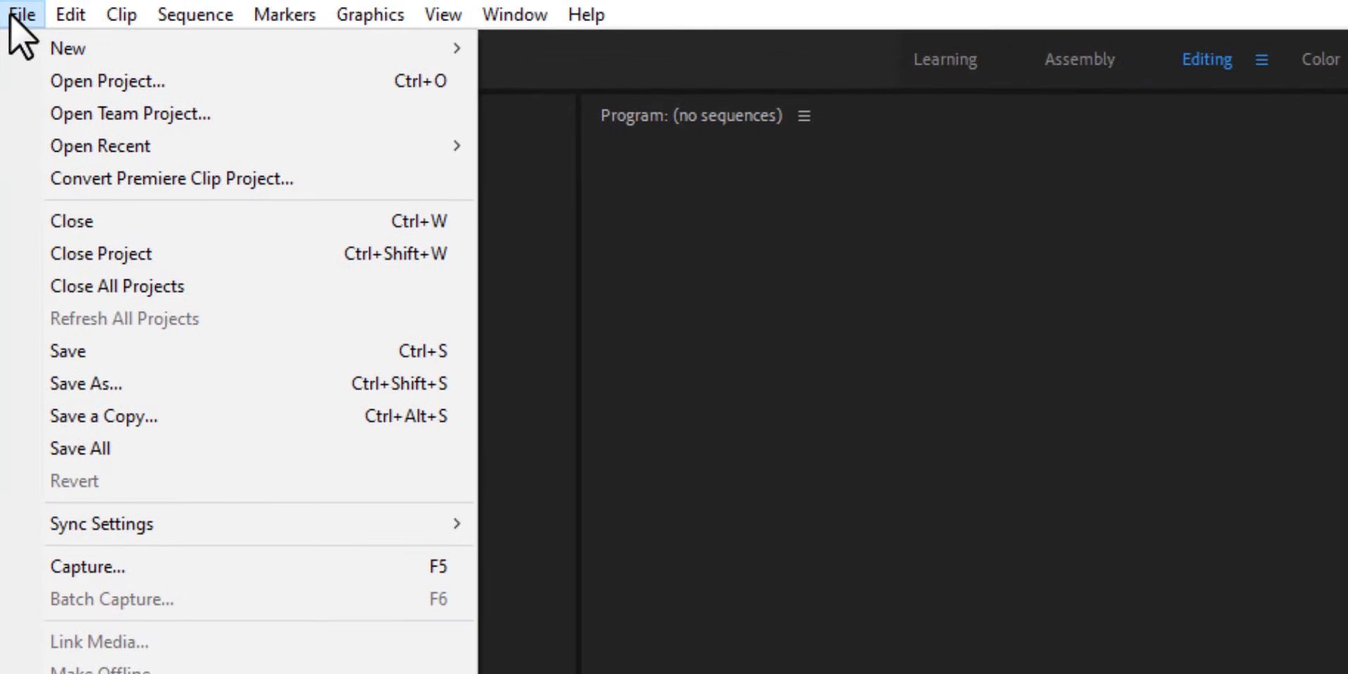
{"action": "mouse_move", "coordinate": [107, 47]}
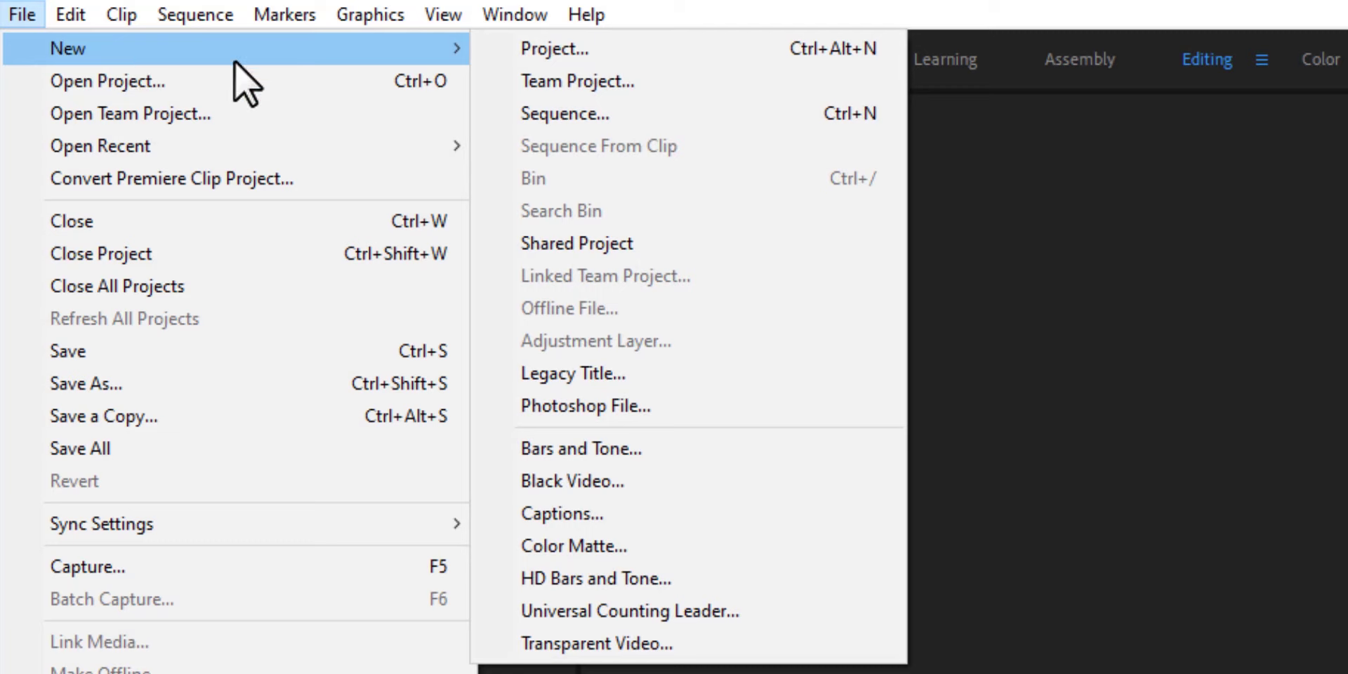
{"action": "left_click", "coordinate": [606, 114]}
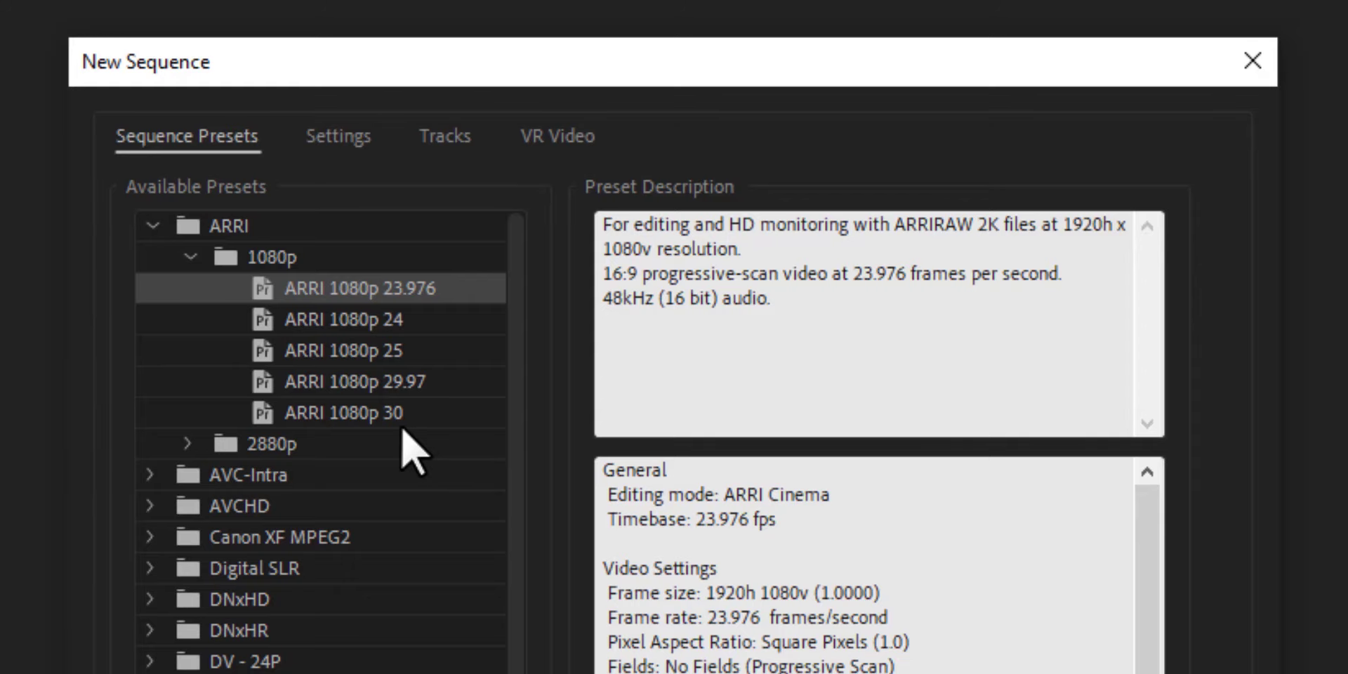
Compare the ARRI 1080p 24 and 30 presets against ARRI 1080p 23.976
{"action": "left_click", "coordinate": [420, 319]}
{"action": "left_click", "coordinate": [414, 289]}
{"action": "left_click", "coordinate": [398, 422]}
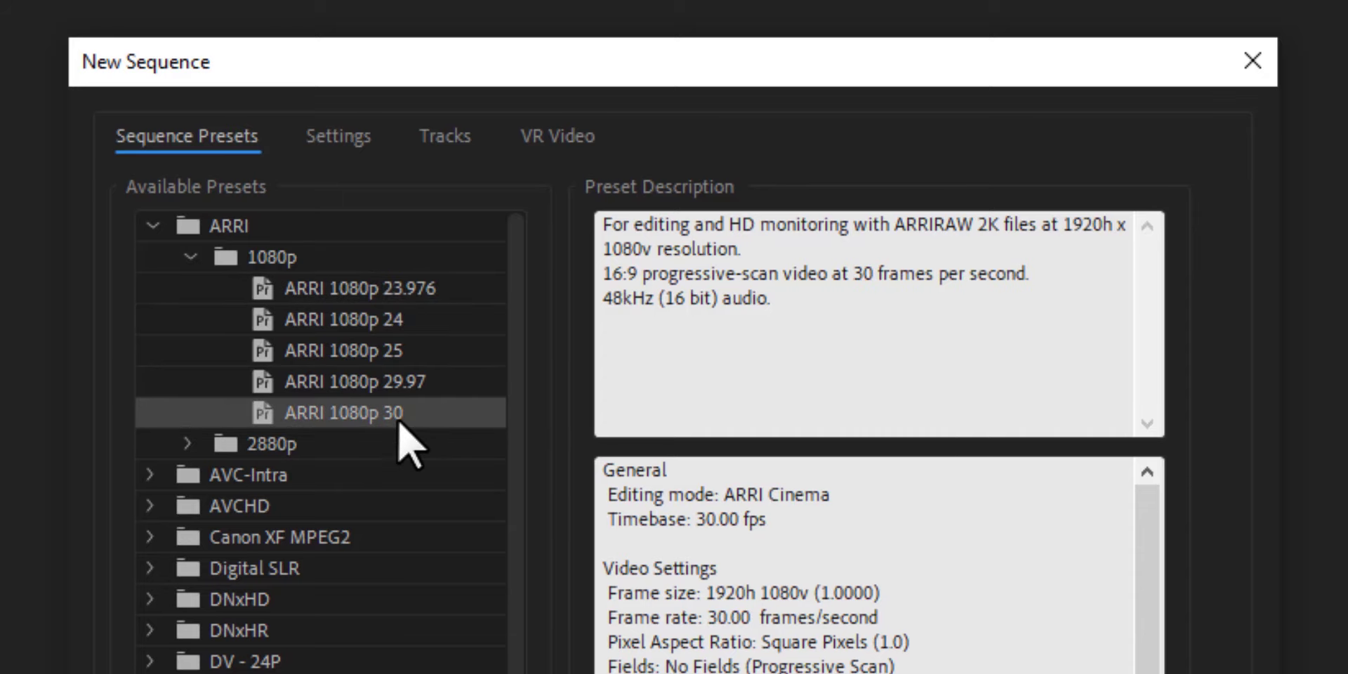
{"action": "left_click", "coordinate": [420, 290]}
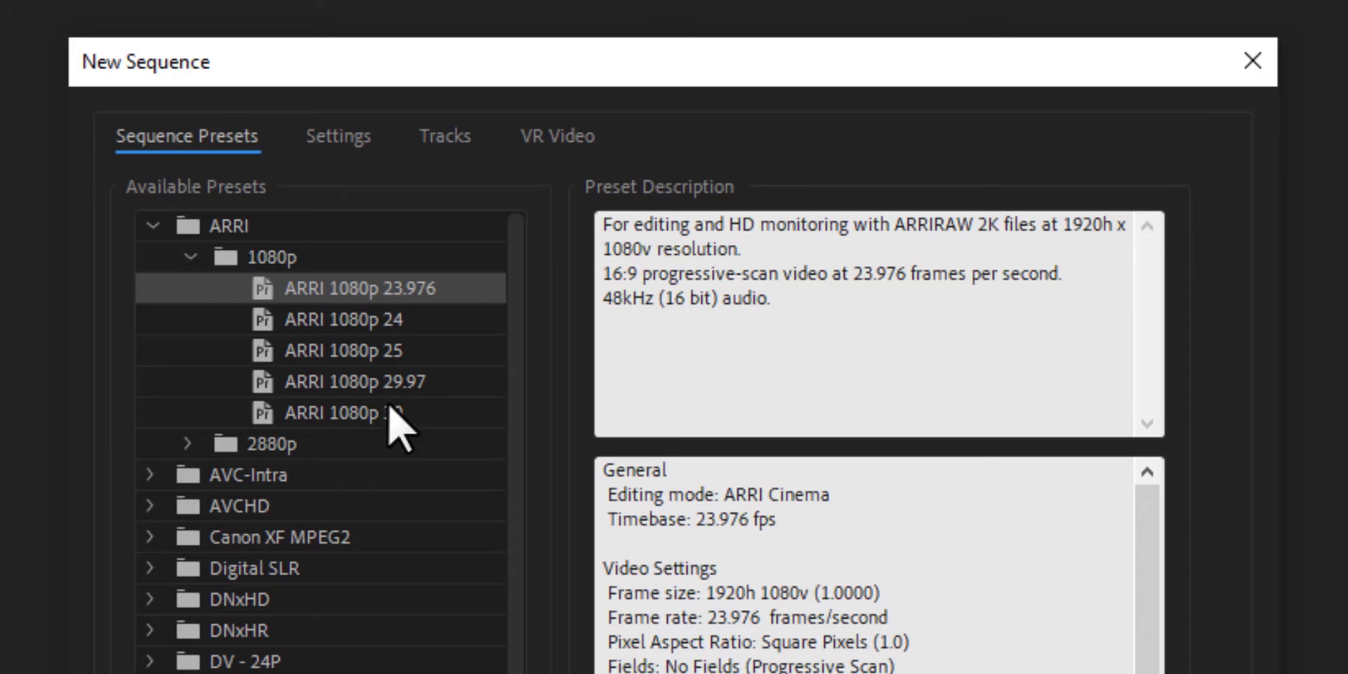
{"action": "left_click", "coordinate": [383, 327]}
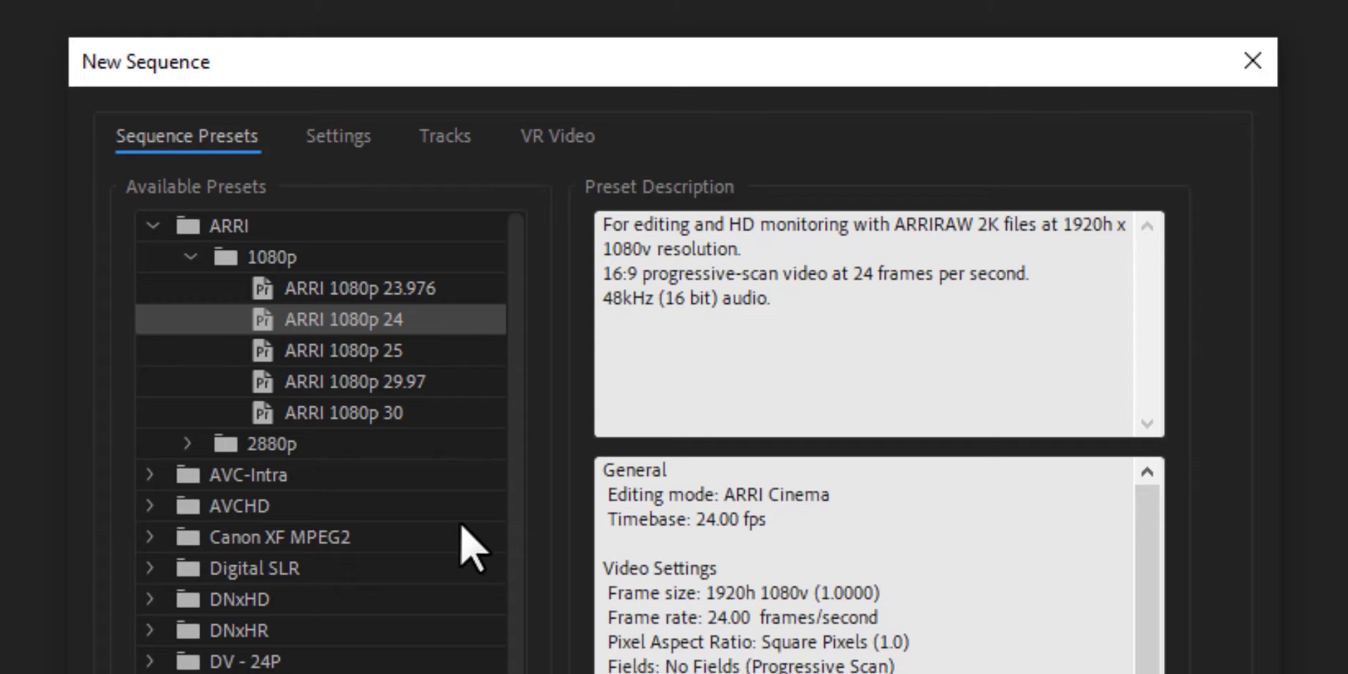
{"action": "left_click", "coordinate": [413, 296]}
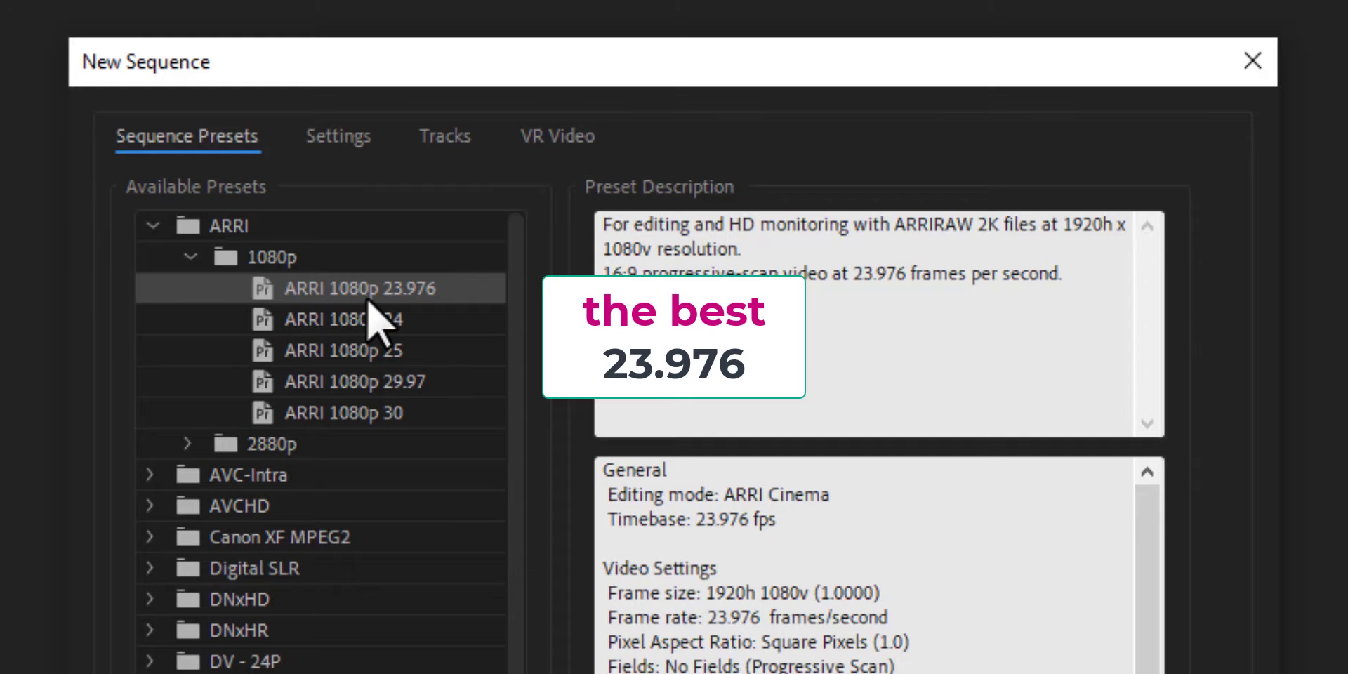
Review the 30, 29.97, 25 and 24 presets, then settle on ARRI 1080p 23.976 and view its settings
{"action": "left_click", "coordinate": [389, 414]}
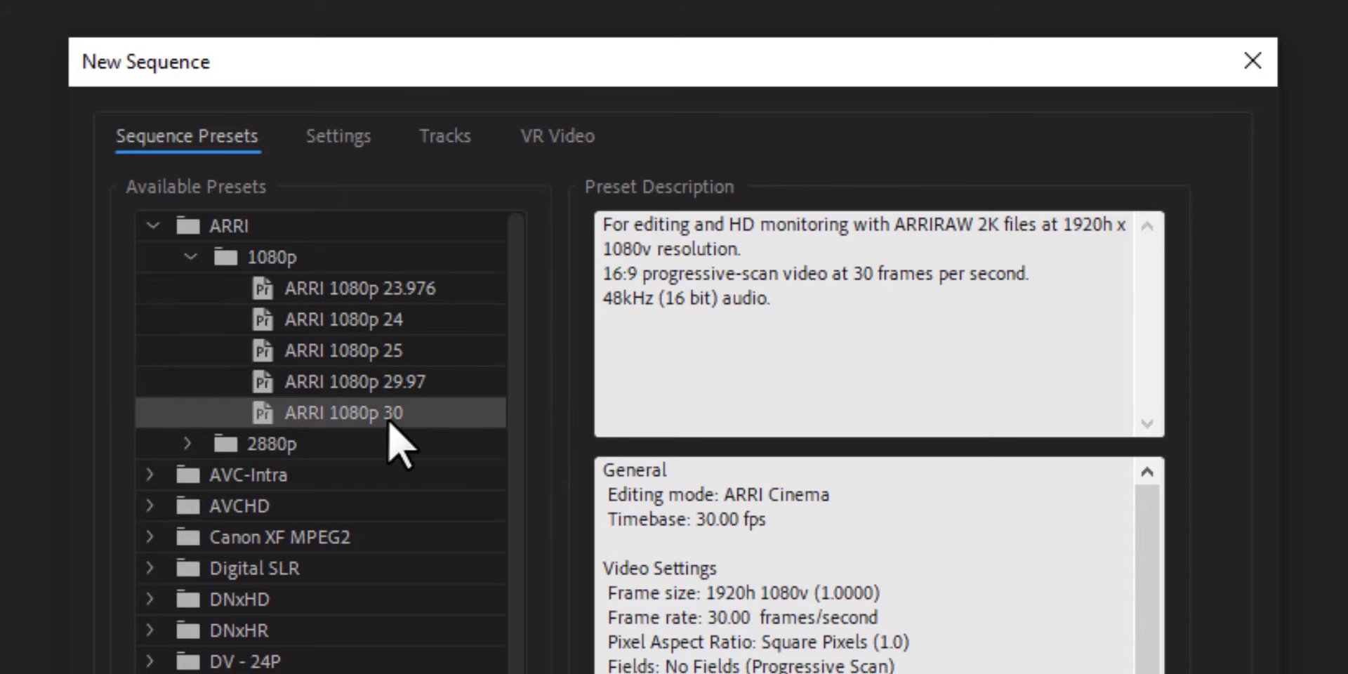
{"action": "left_click", "coordinate": [406, 385]}
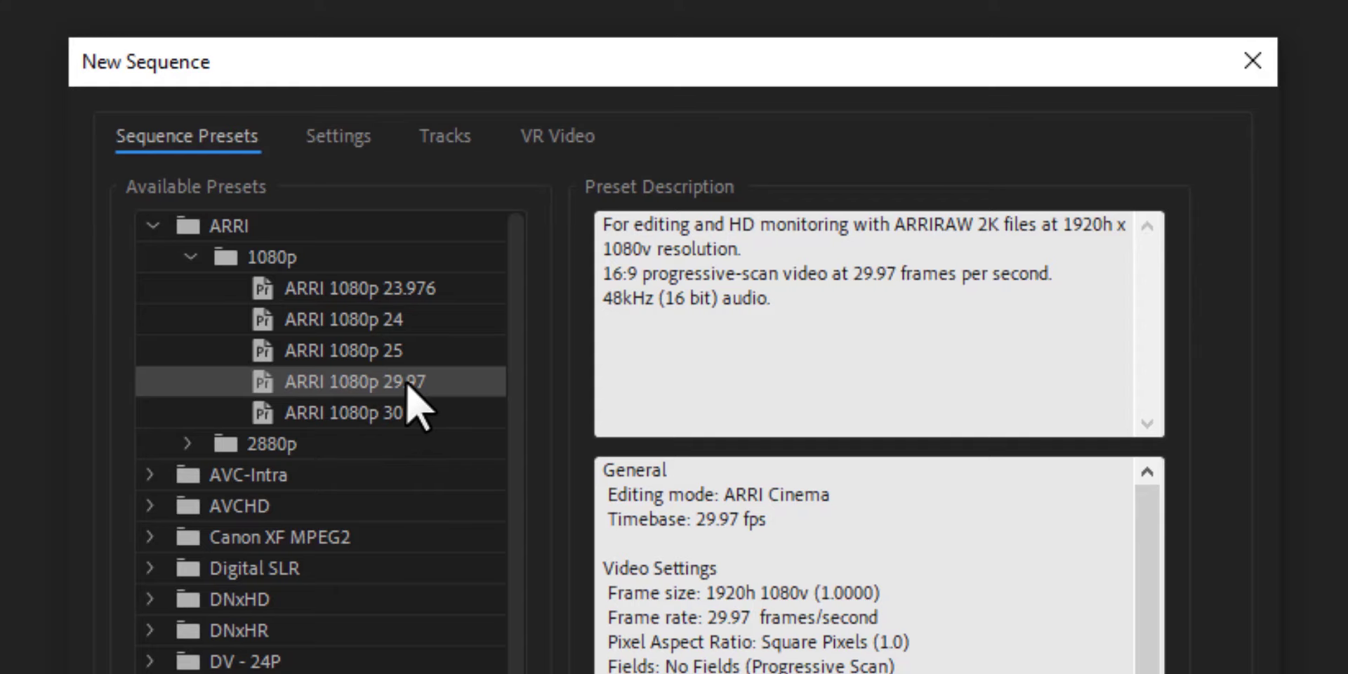
{"action": "left_click", "coordinate": [401, 349]}
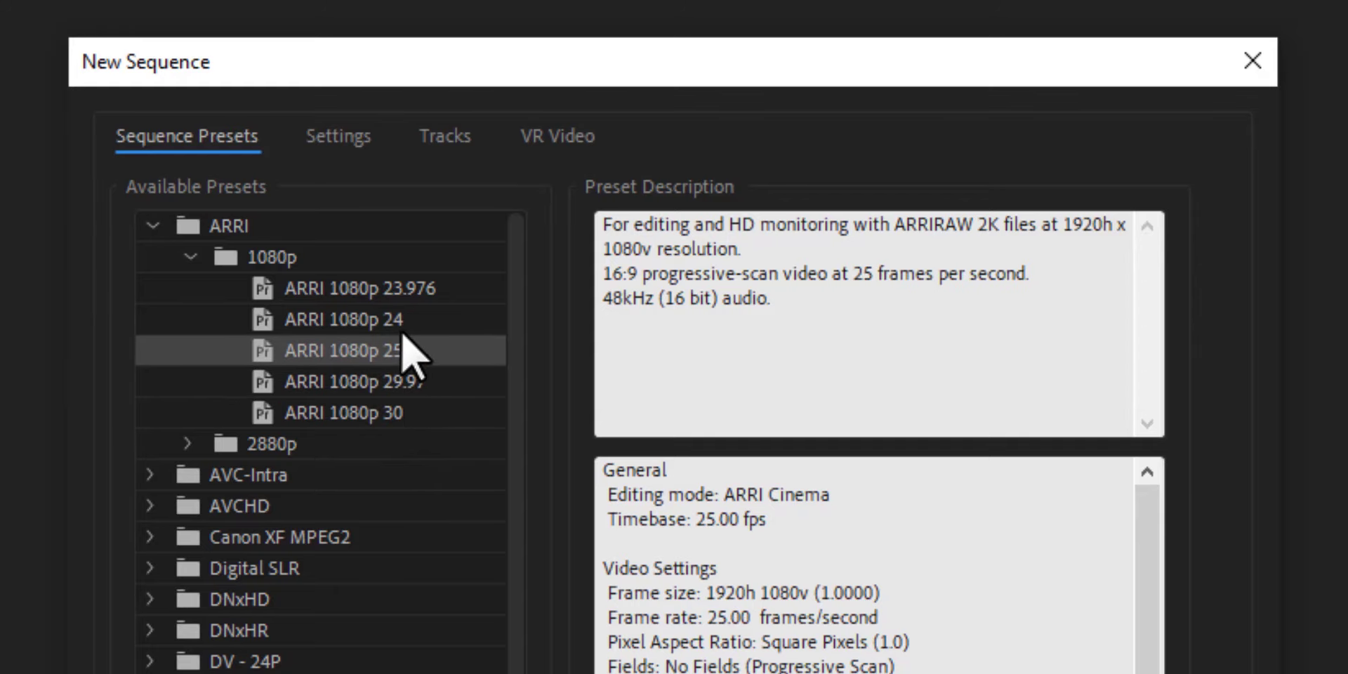
{"action": "left_click", "coordinate": [399, 321]}
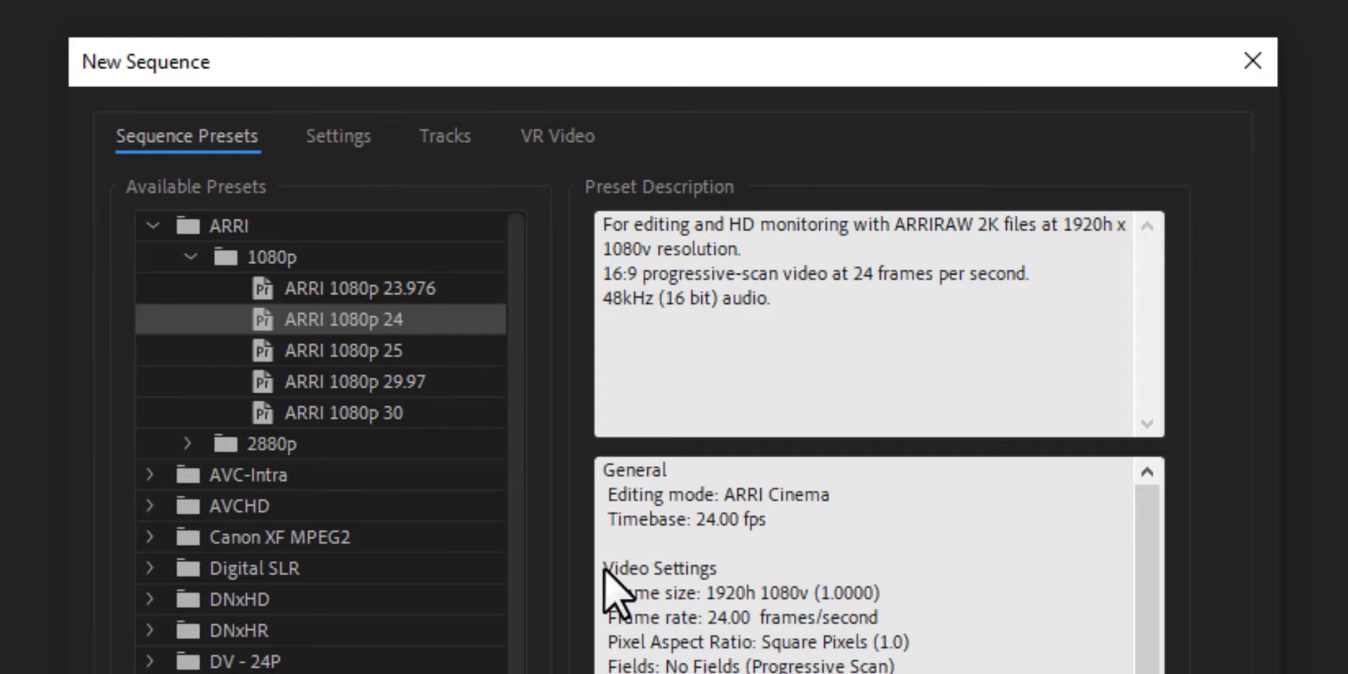
{"action": "left_click", "coordinate": [401, 289]}
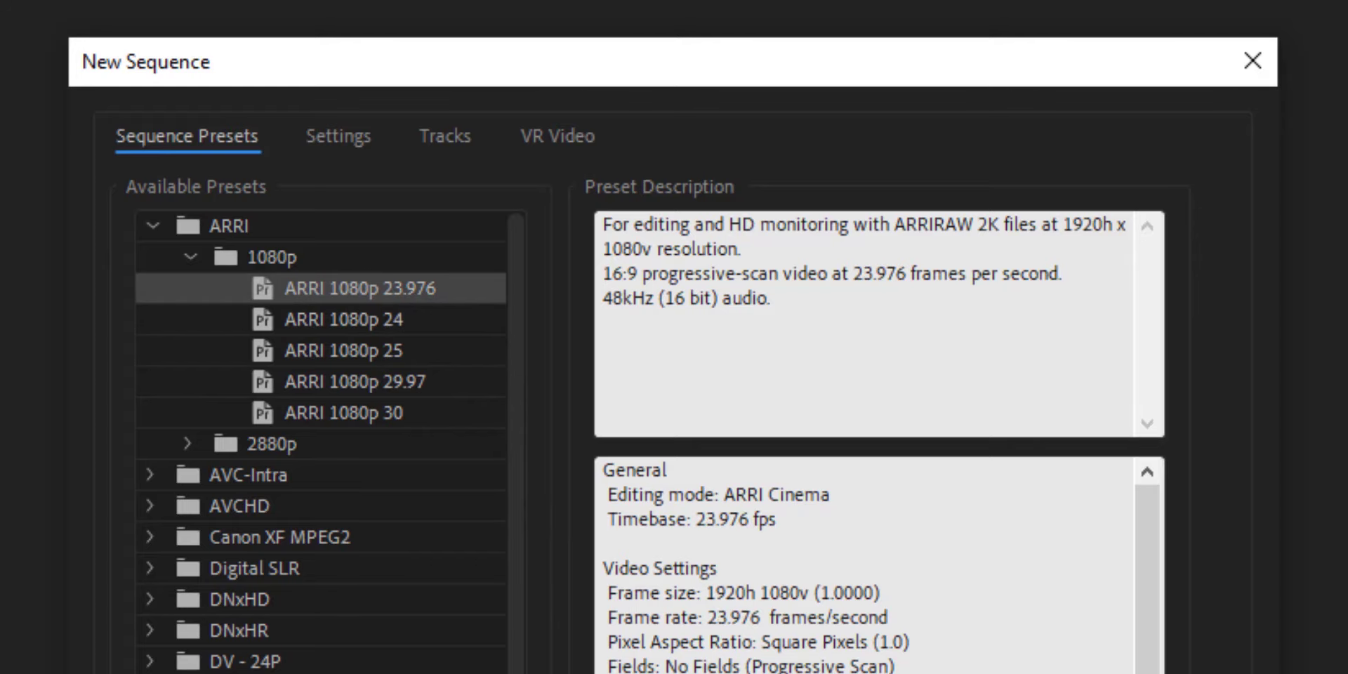
{"action": "left_click", "coordinate": [339, 136]}
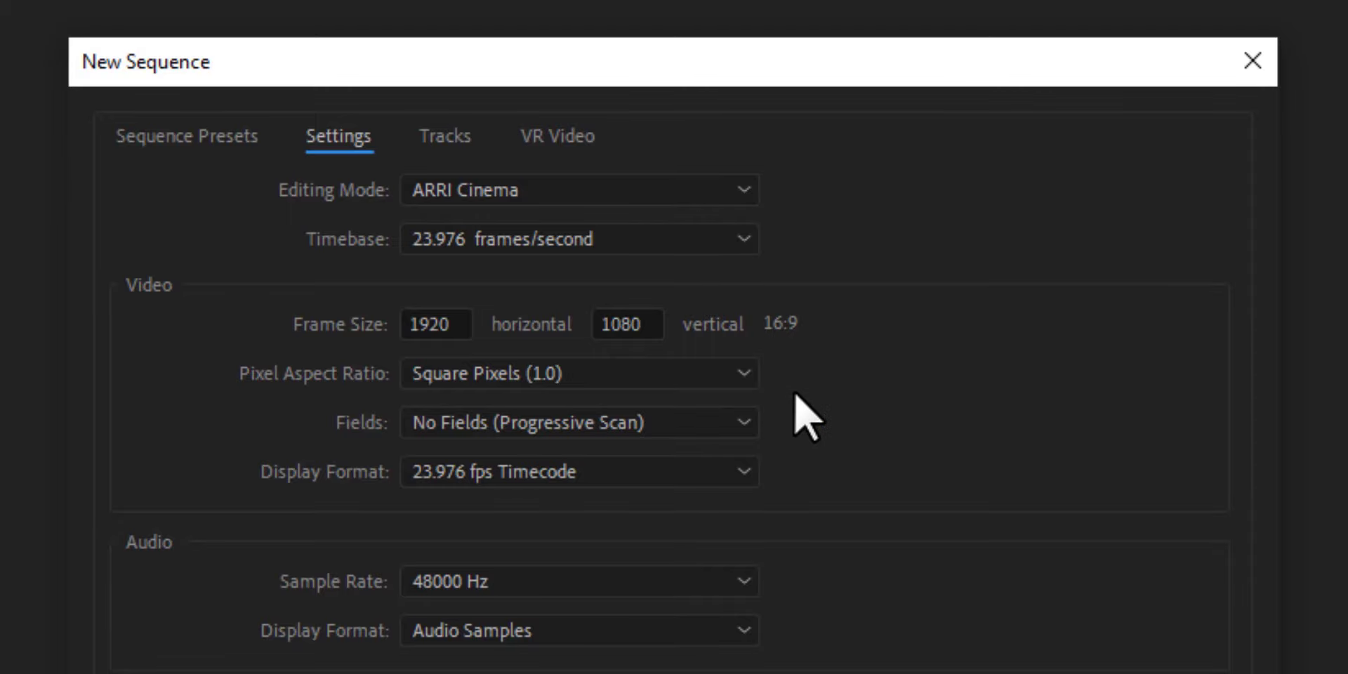
{"action": "double_click", "coordinate": [653, 323]}
{"action": "type", "text": "960"}
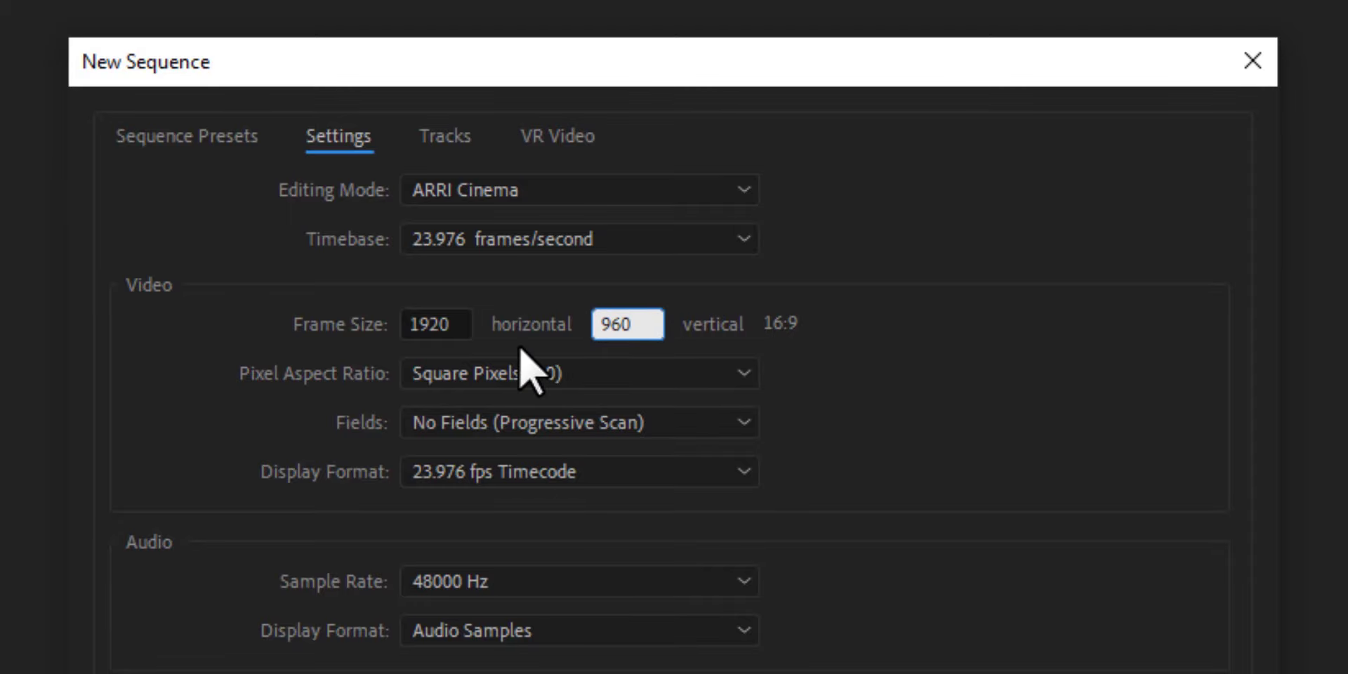
{"action": "left_click", "coordinate": [846, 359]}
{"action": "left_click", "coordinate": [616, 324]}
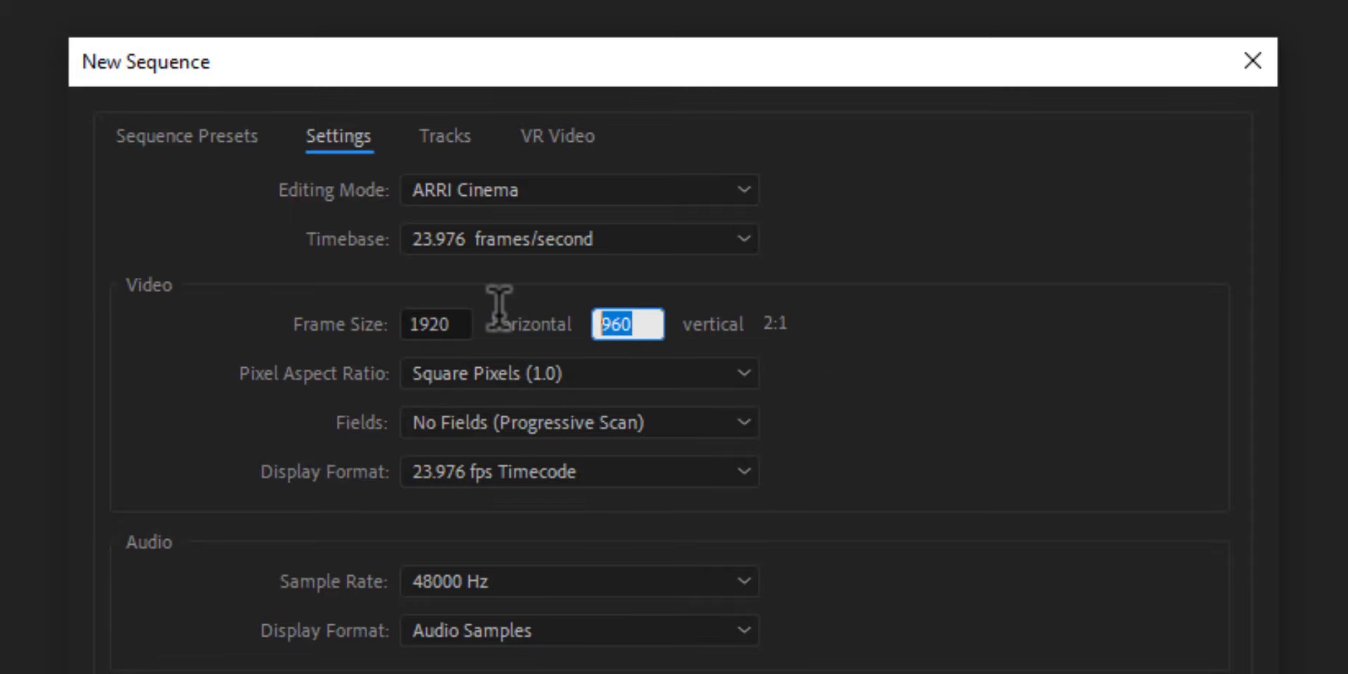
{"action": "type", "text": "1080"}
{"action": "left_click", "coordinate": [1062, 337]}
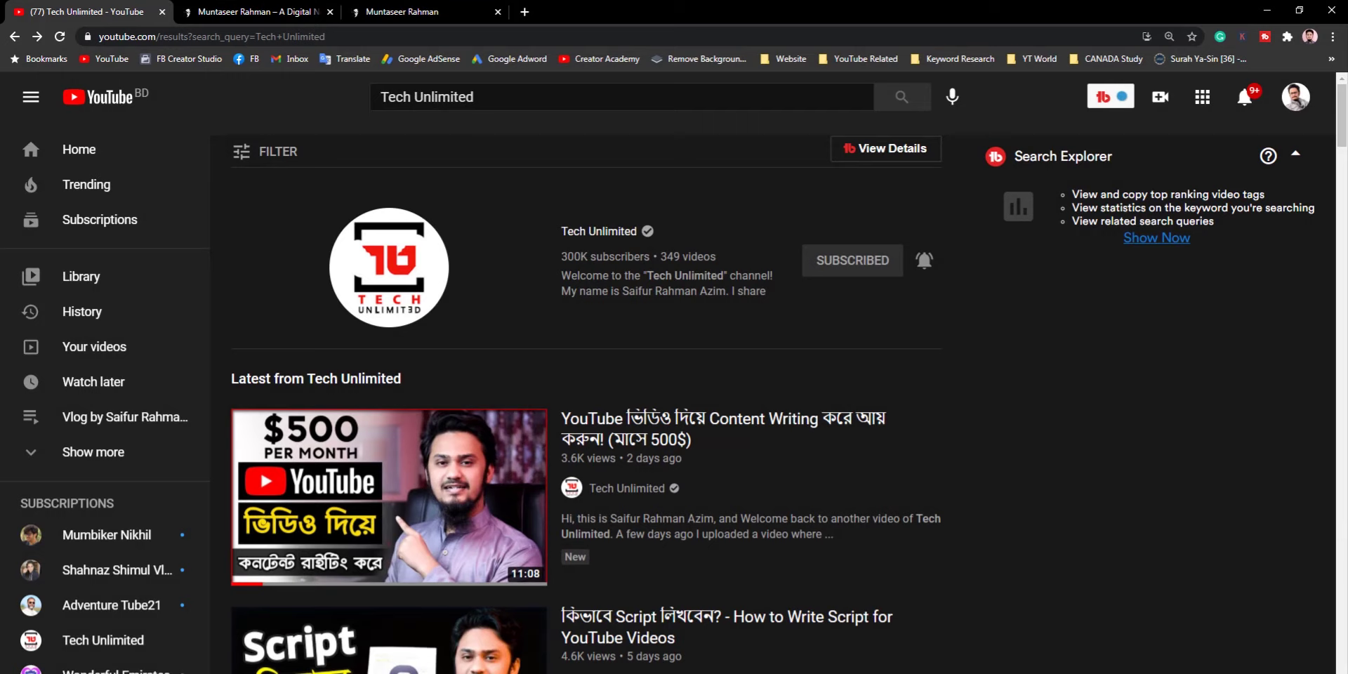
Open the latest Content Writing video in a new tab and play it full screen
{"action": "right_click", "coordinate": [427, 495]}
{"action": "left_click", "coordinate": [459, 502]}
{"action": "left_click", "coordinate": [241, 10]}
{"action": "left_click", "coordinate": [6, 12]}
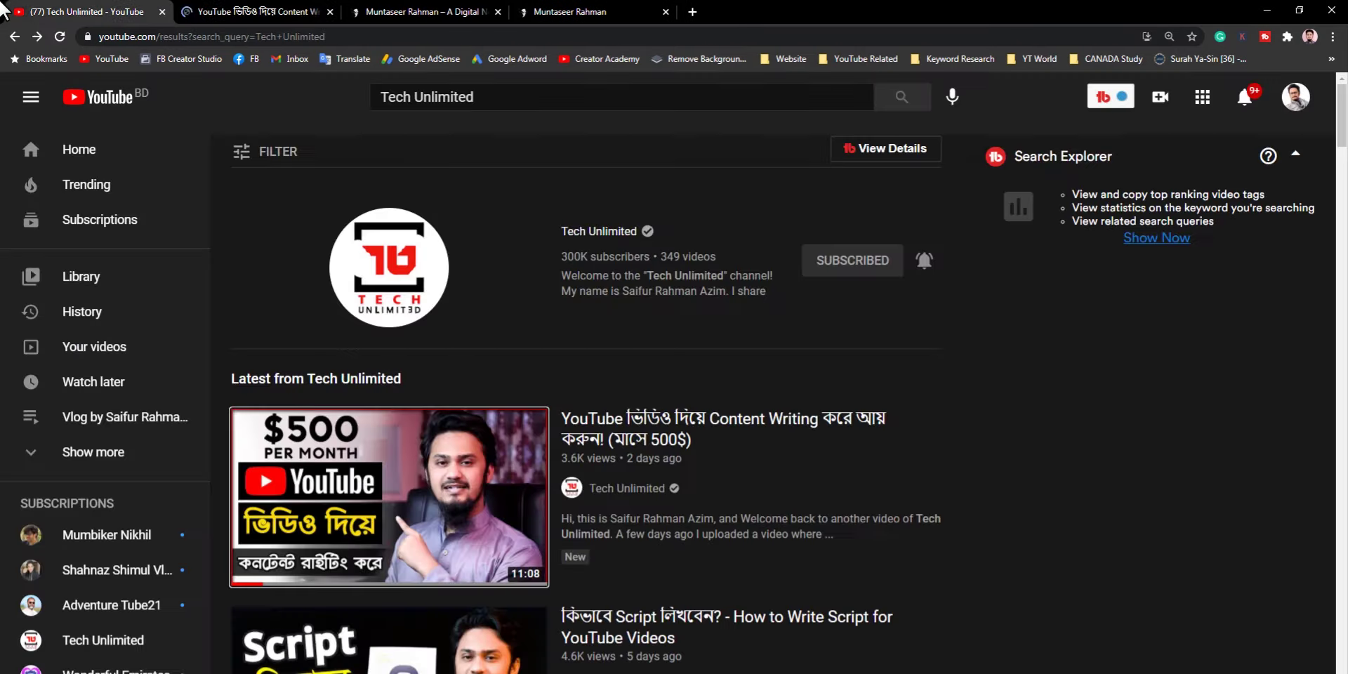
{"action": "left_click", "coordinate": [246, 12]}
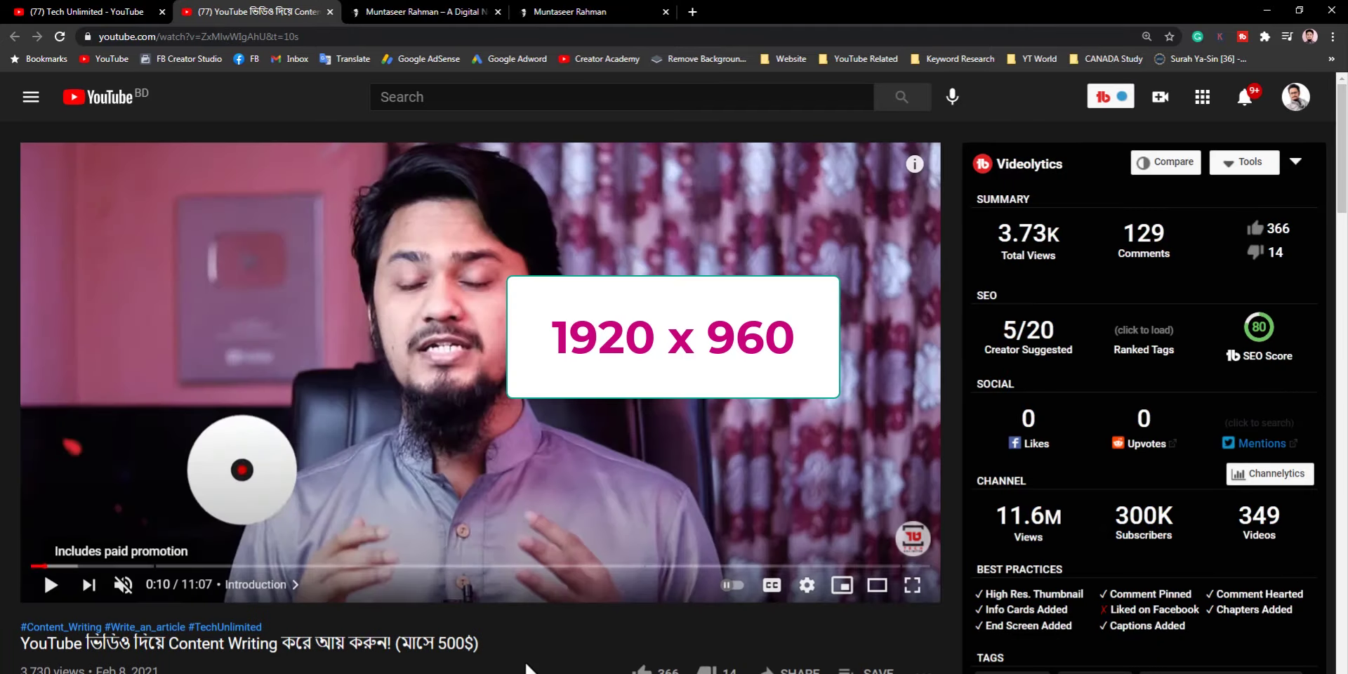
{"action": "left_click", "coordinate": [912, 585]}
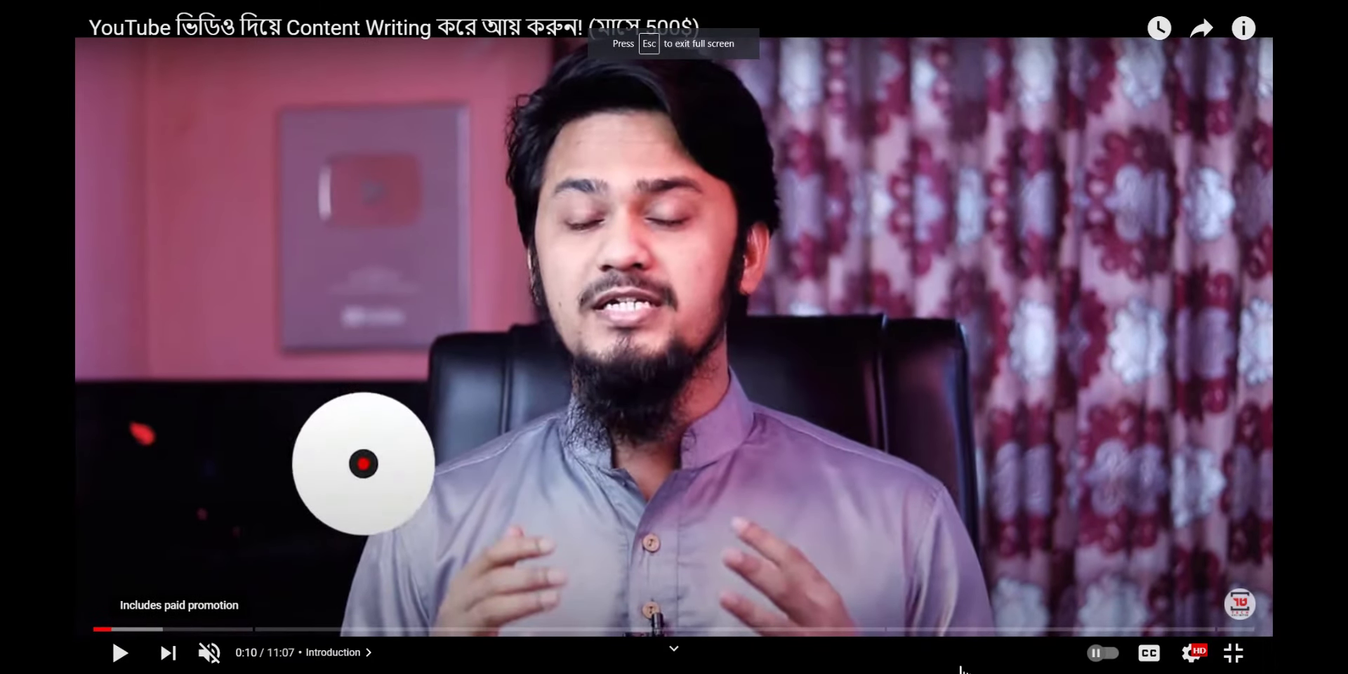
{"action": "key", "text": "space"}
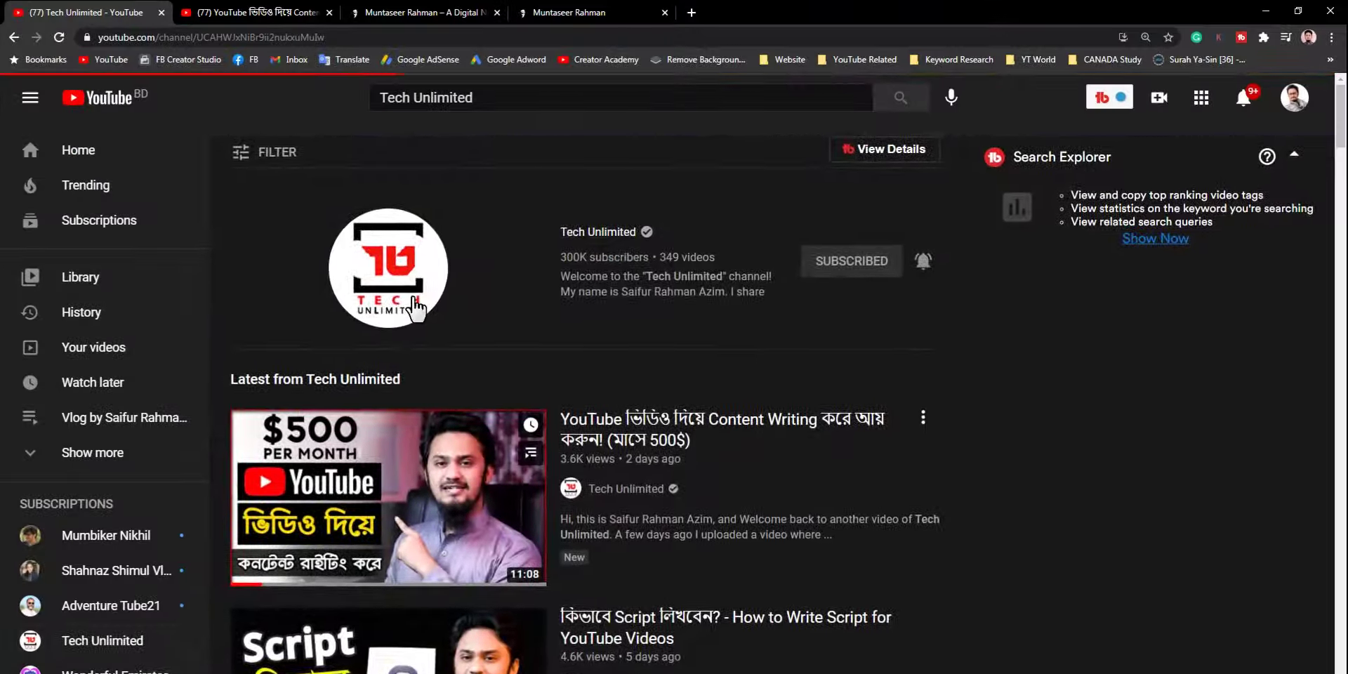
Go to the Tech Unlimited channel's Videos list
{"action": "left_click", "coordinate": [401, 246]}
{"action": "left_click", "coordinate": [411, 416]}
{"action": "scroll", "coordinate": [413, 426], "scroll_direction": "down", "scroll_amount": 8}
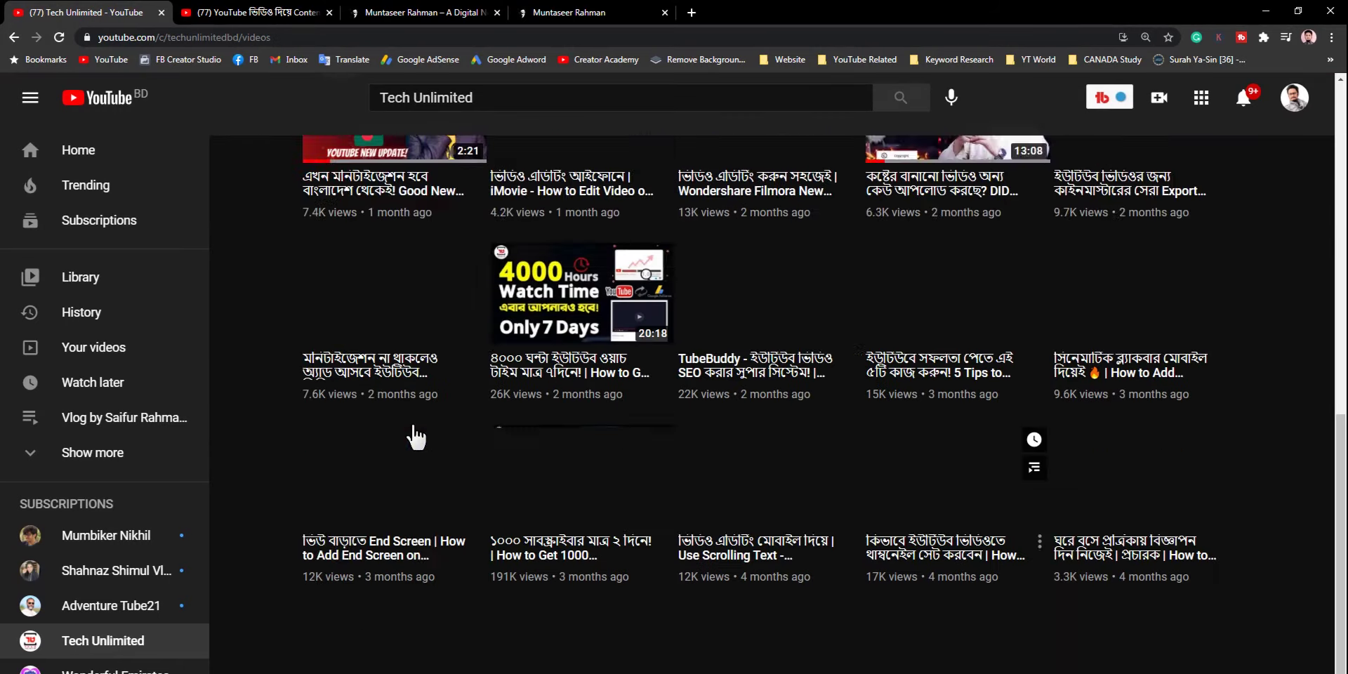
Open the 1000 Subscribe video in a new tab
{"action": "scroll", "coordinate": [416, 424], "scroll_direction": "down", "scroll_amount": 2}
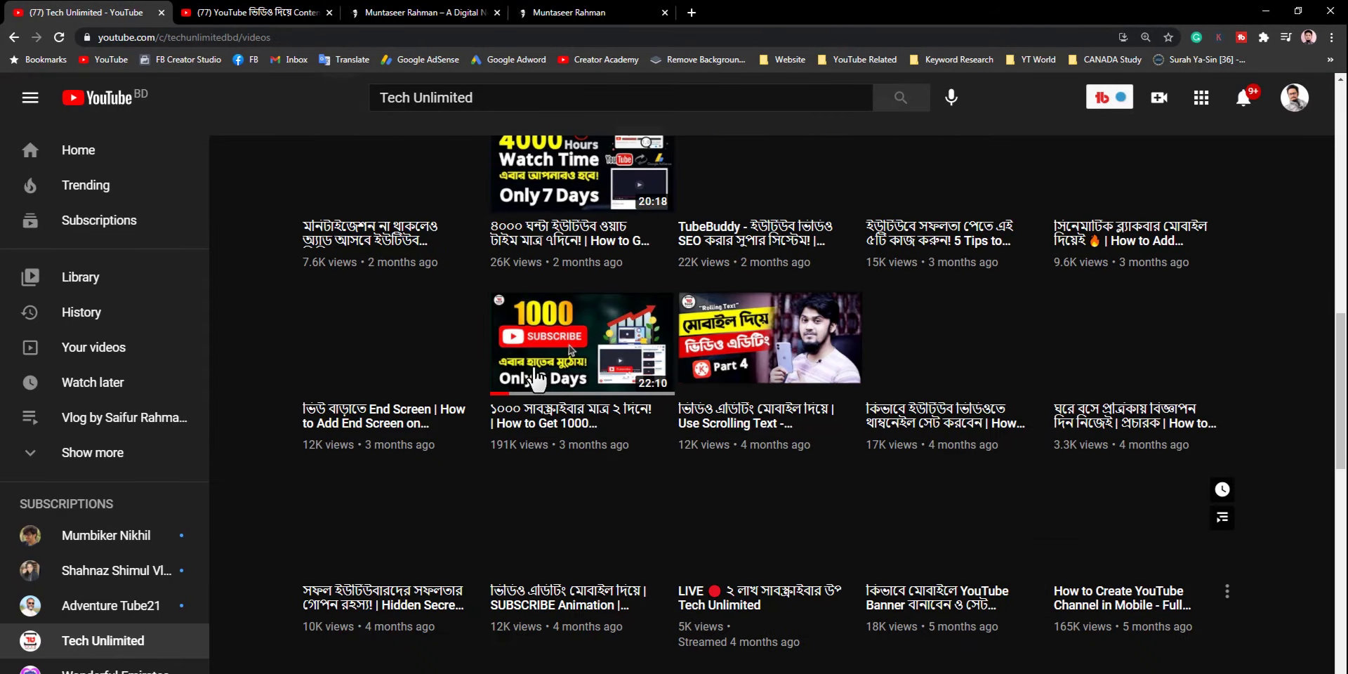
{"action": "right_click", "coordinate": [571, 359]}
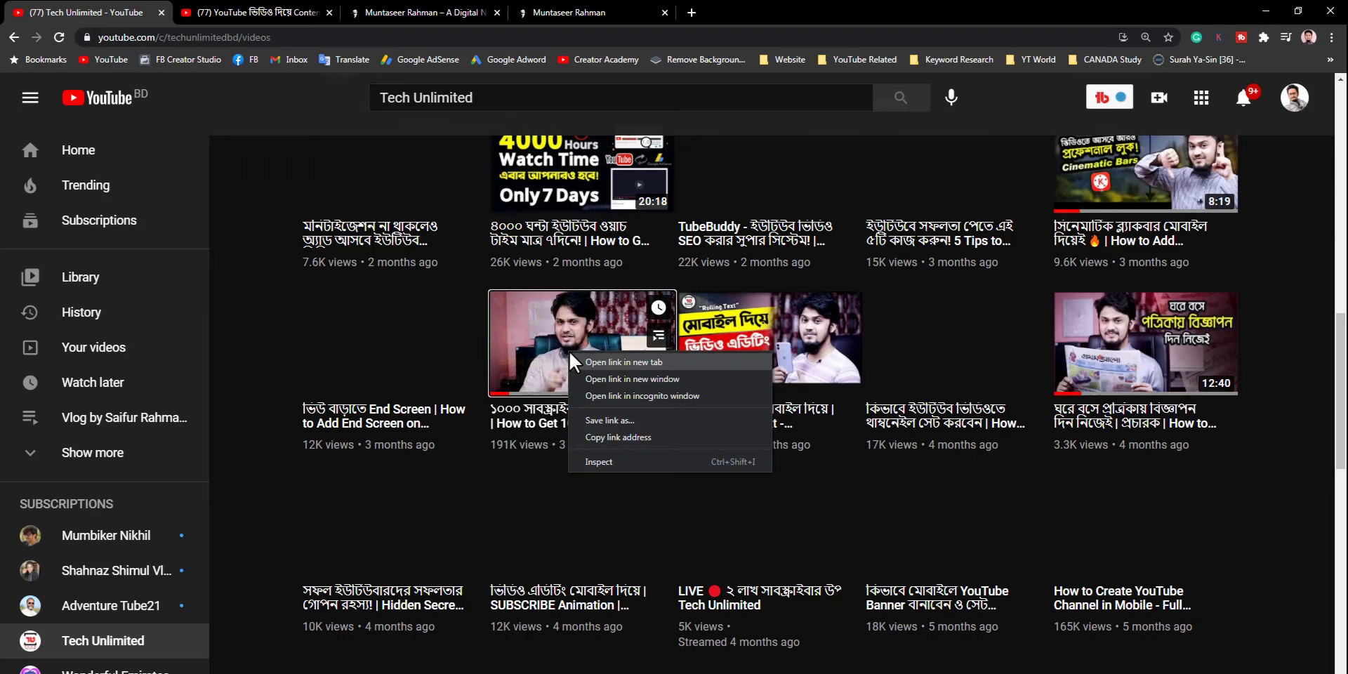
{"action": "left_click", "coordinate": [574, 360]}
{"action": "left_click", "coordinate": [391, 20]}
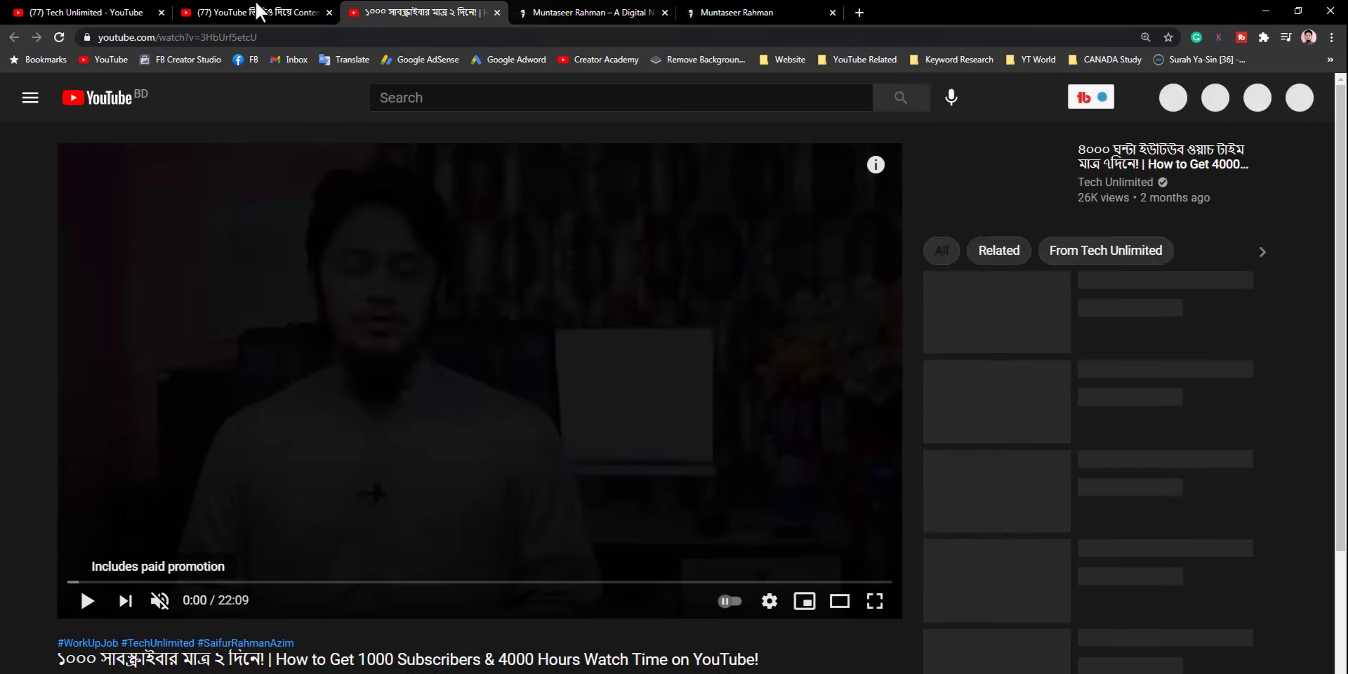
{"action": "left_click", "coordinate": [260, 12]}
{"action": "left_click", "coordinate": [380, 19]}
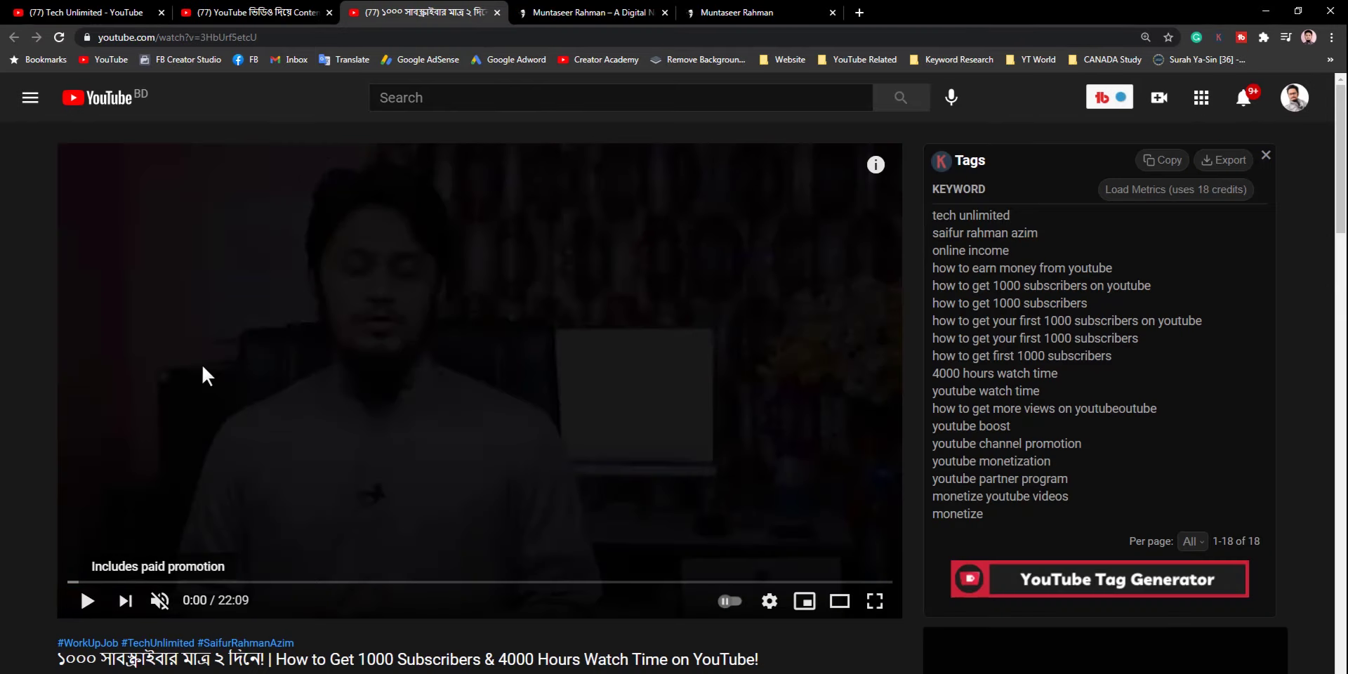
Play the 1000 Subscribe video briefly, then return to Premiere by minimizing the browser
{"action": "left_click", "coordinate": [201, 366]}
{"action": "left_click", "coordinate": [205, 379]}
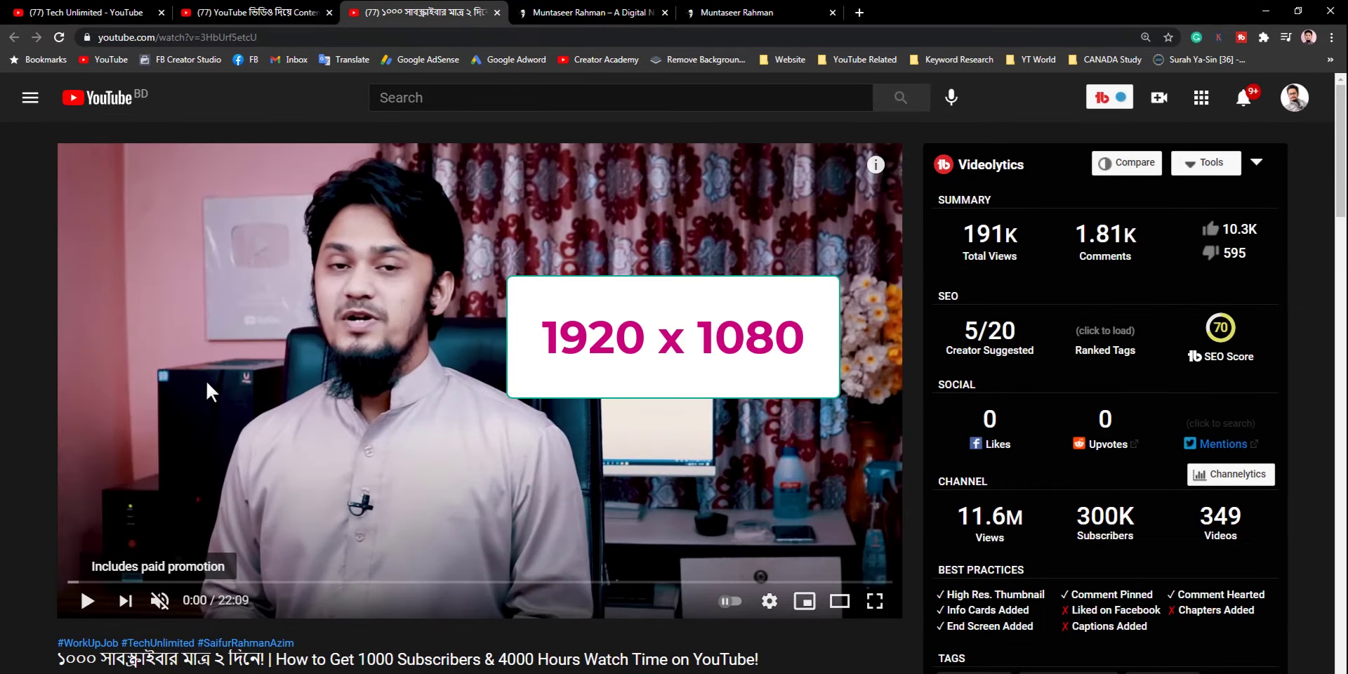
{"action": "left_click", "coordinate": [286, 13]}
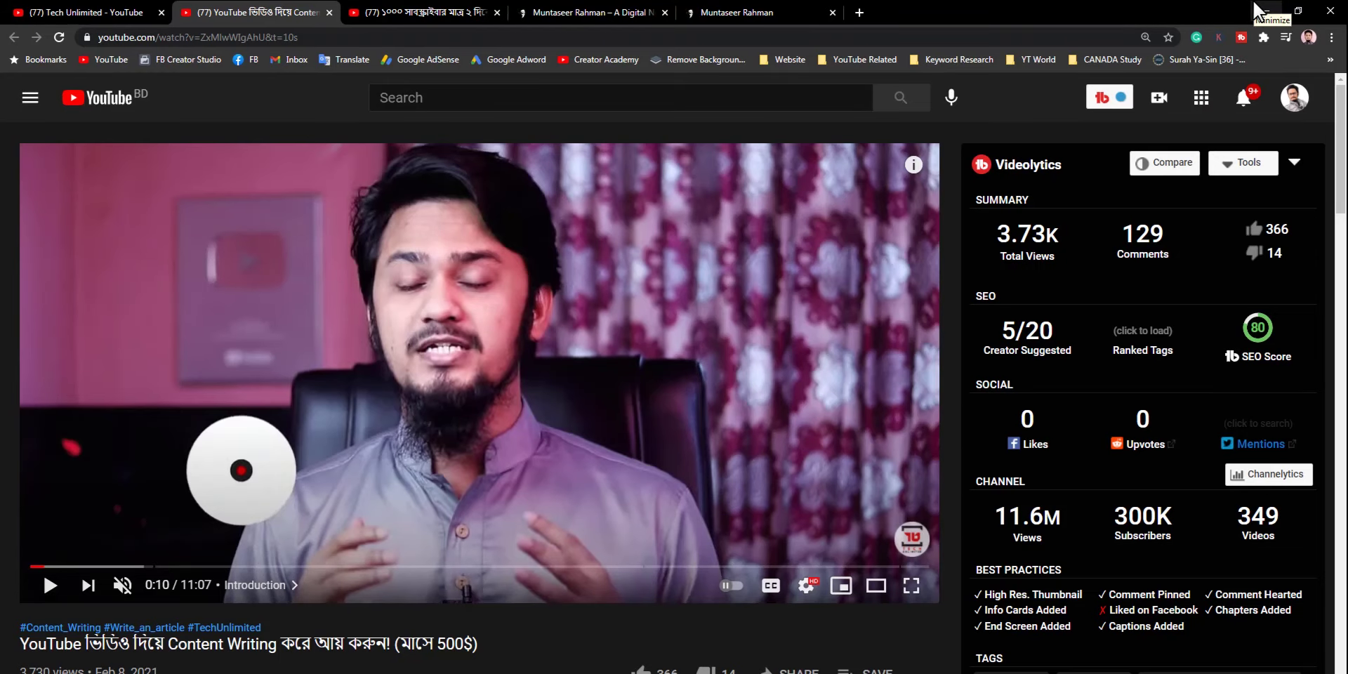
{"action": "left_click", "coordinate": [1254, 3]}
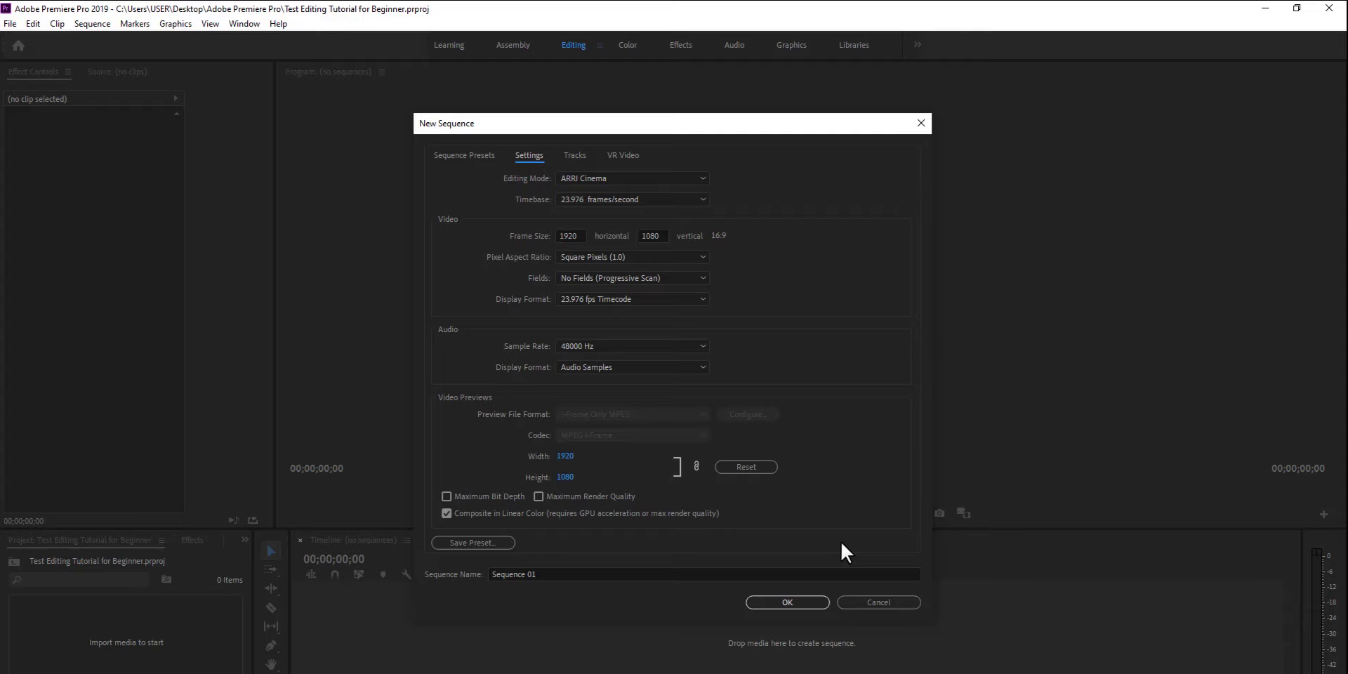
Change the sequence frame height to 960, restore it to 1080, and view the VR Video settings
{"action": "left_click", "coordinate": [660, 237]}
{"action": "type", "text": "960"}
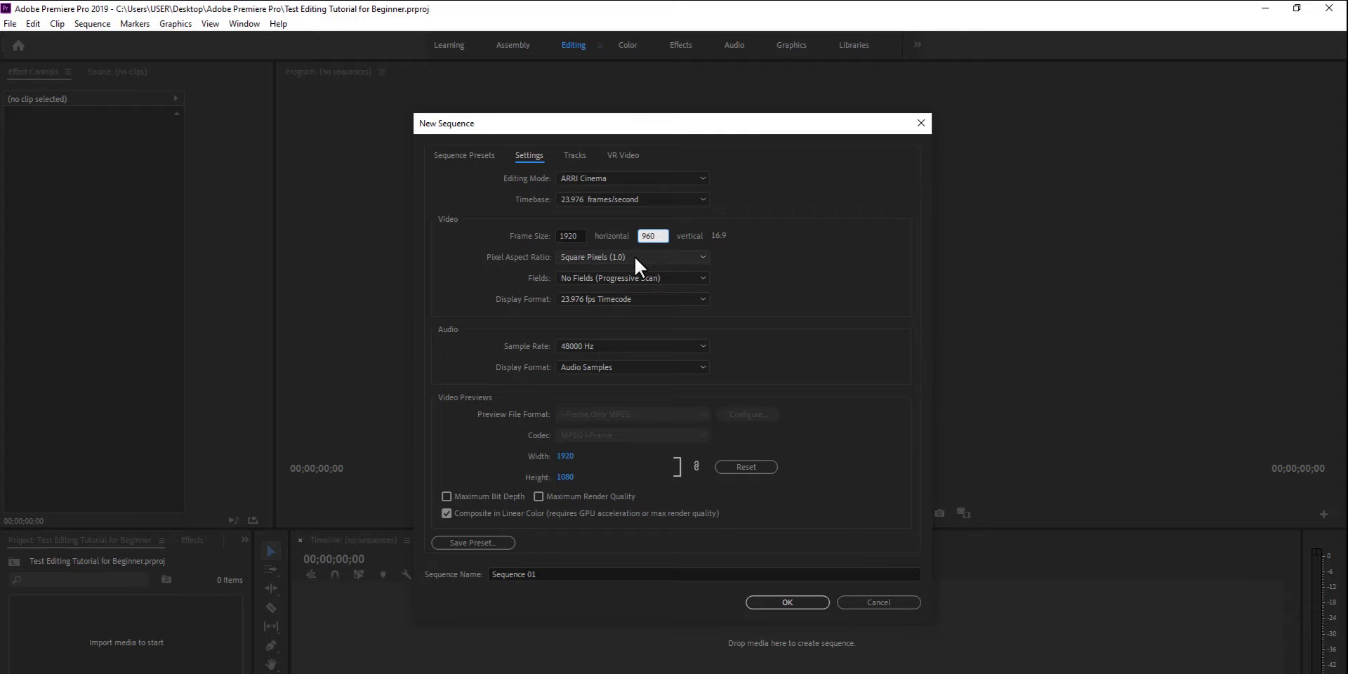
{"action": "left_click", "coordinate": [834, 242]}
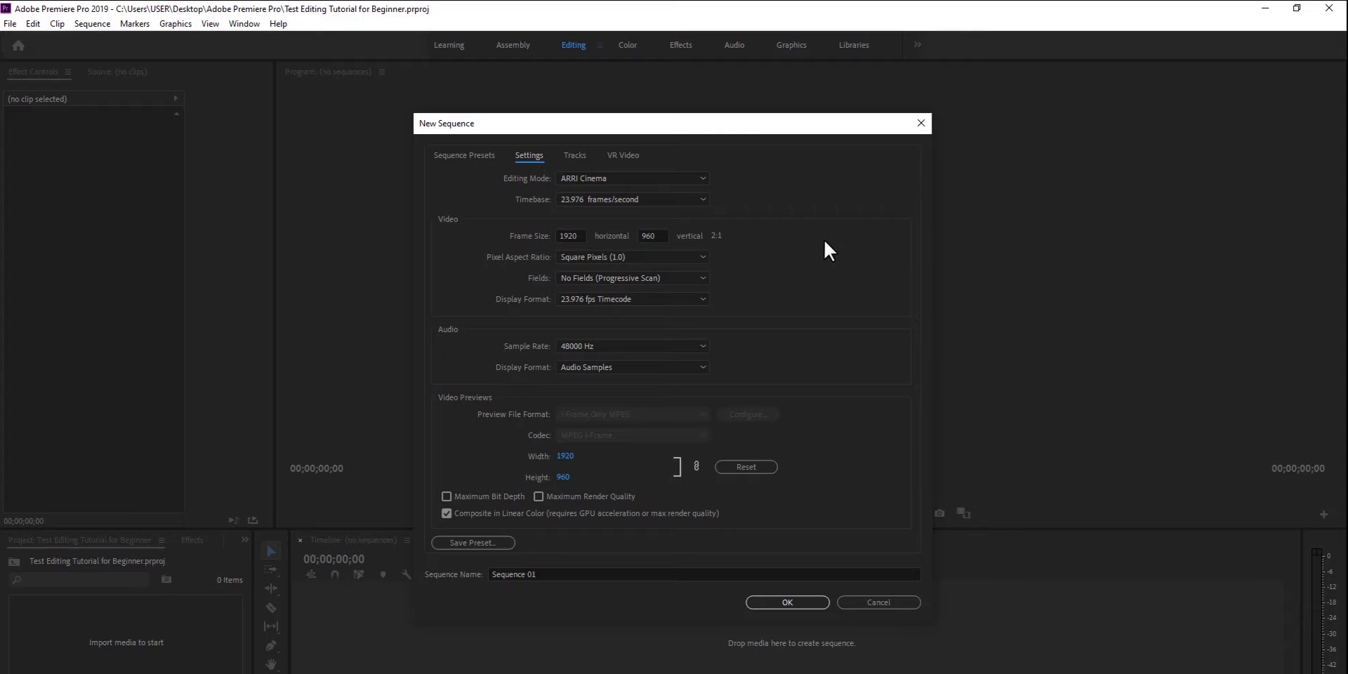
{"action": "left_click", "coordinate": [660, 235]}
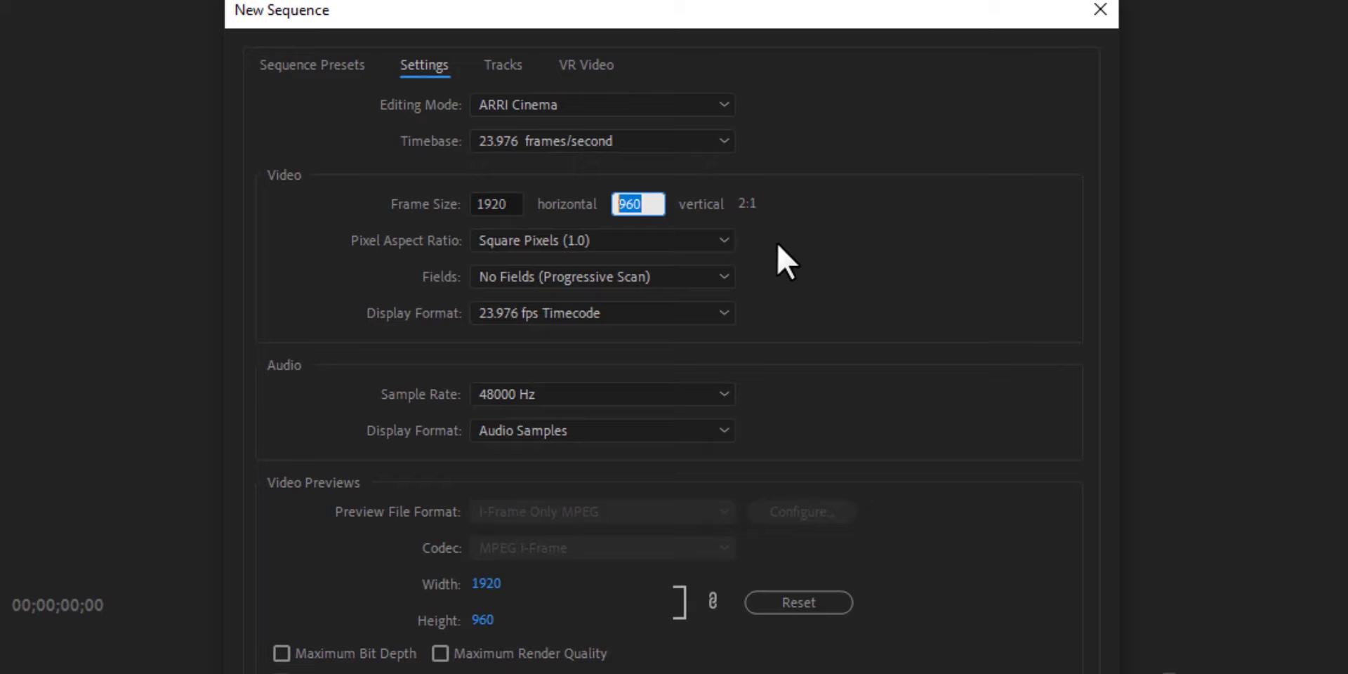
{"action": "type", "text": "1080"}
{"action": "left_click", "coordinate": [931, 226]}
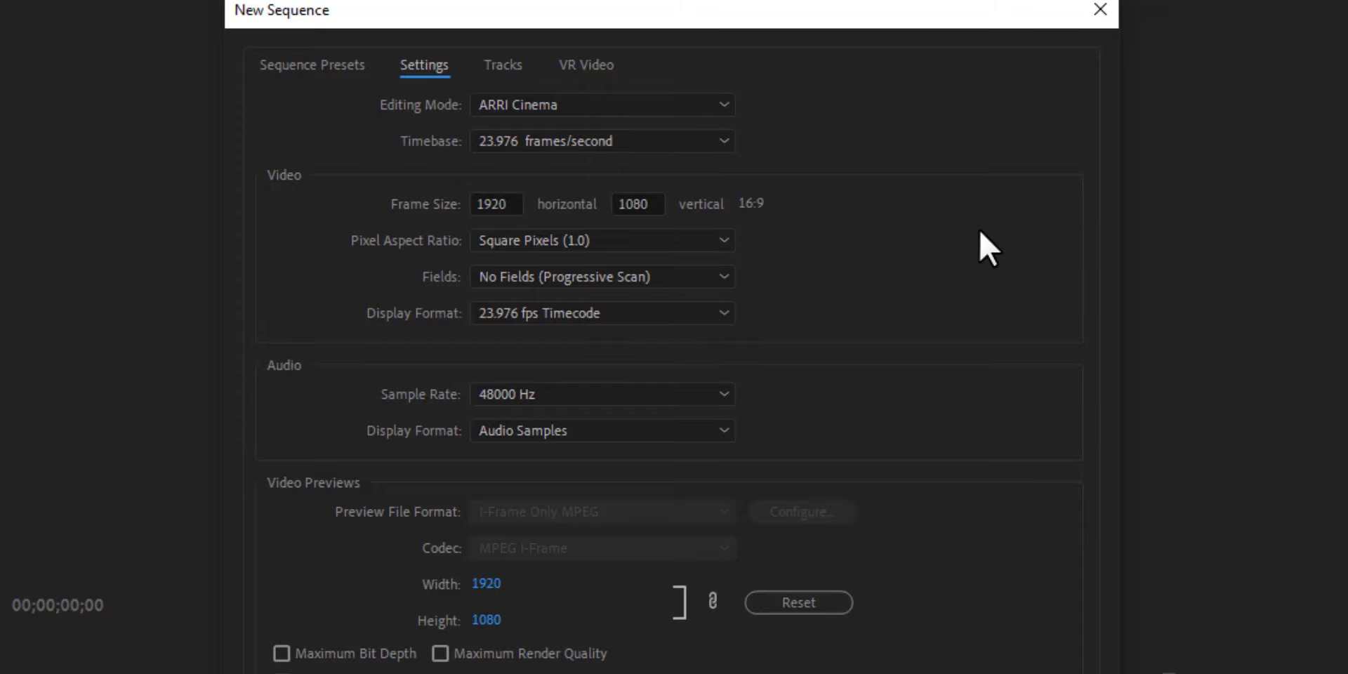
{"action": "left_click", "coordinate": [500, 65]}
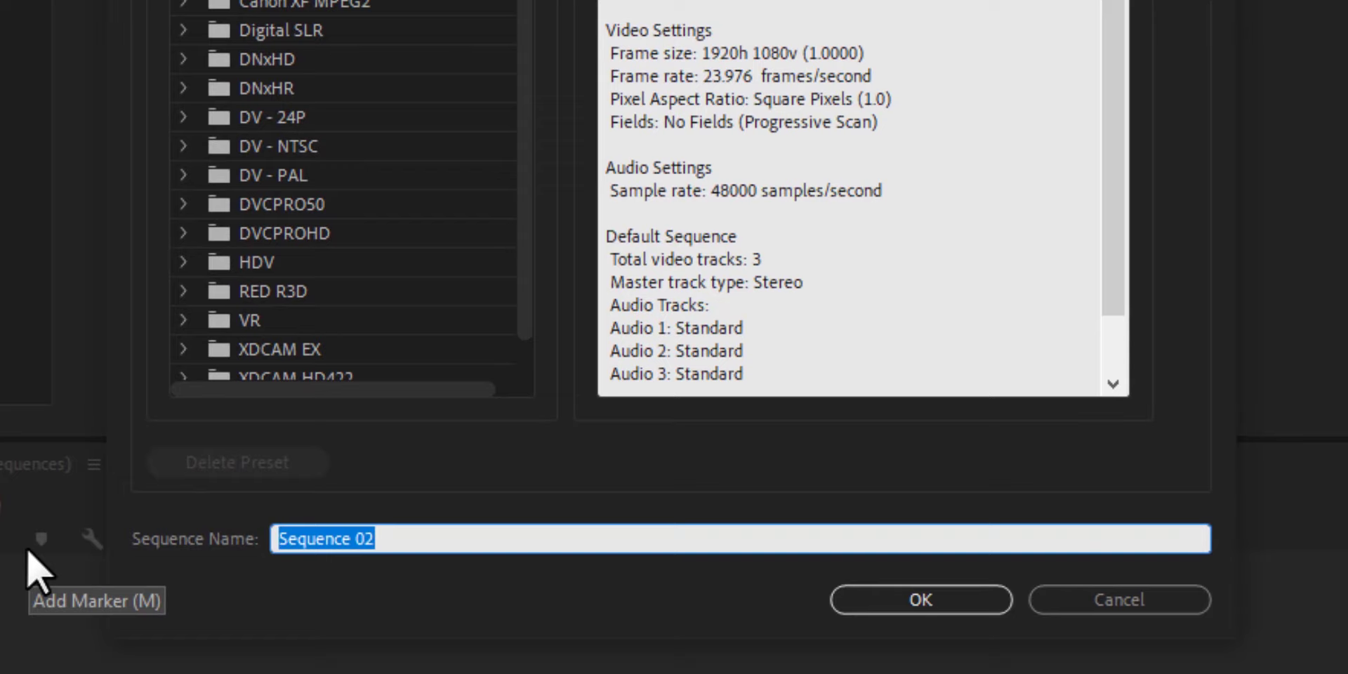
Name the new sequence 'Test', create it, and enlarge the timeline to show all tracks
{"action": "type", "text": "Test"}
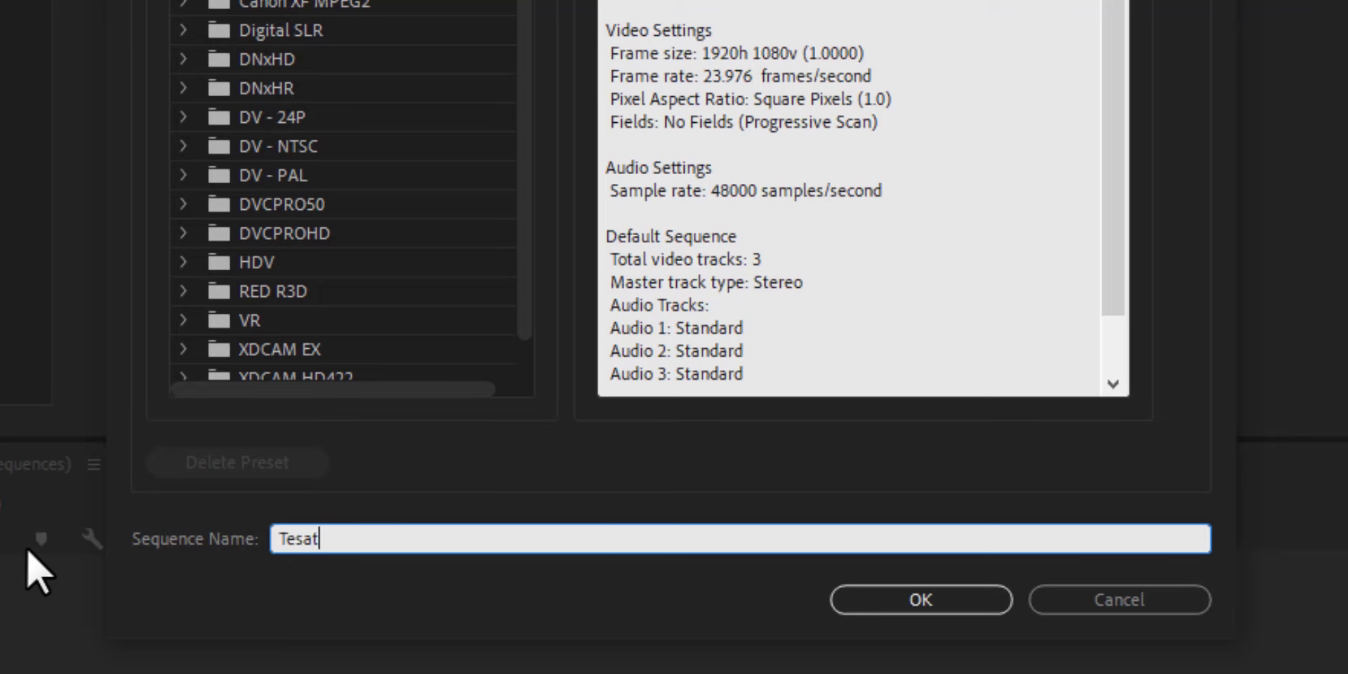
{"action": "left_click", "coordinate": [857, 600]}
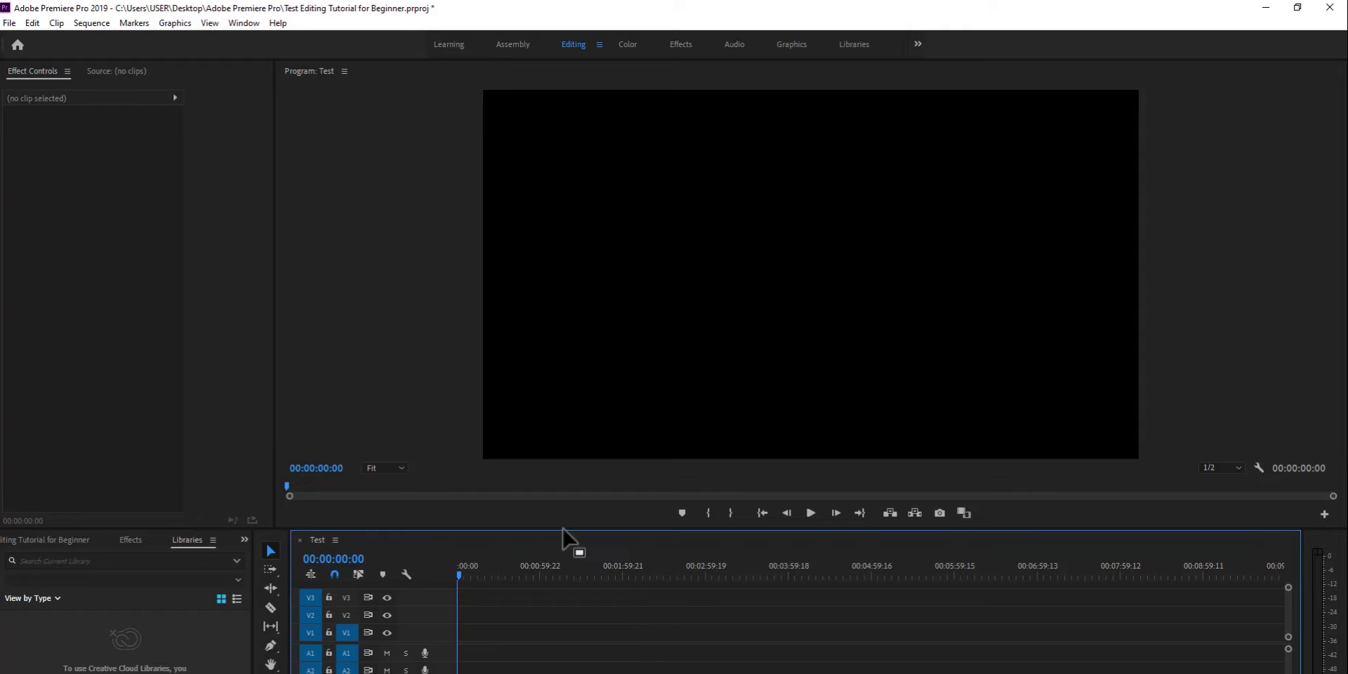
{"action": "left_click_drag", "start_coordinate": [564, 530], "coordinate": [533, 430]}
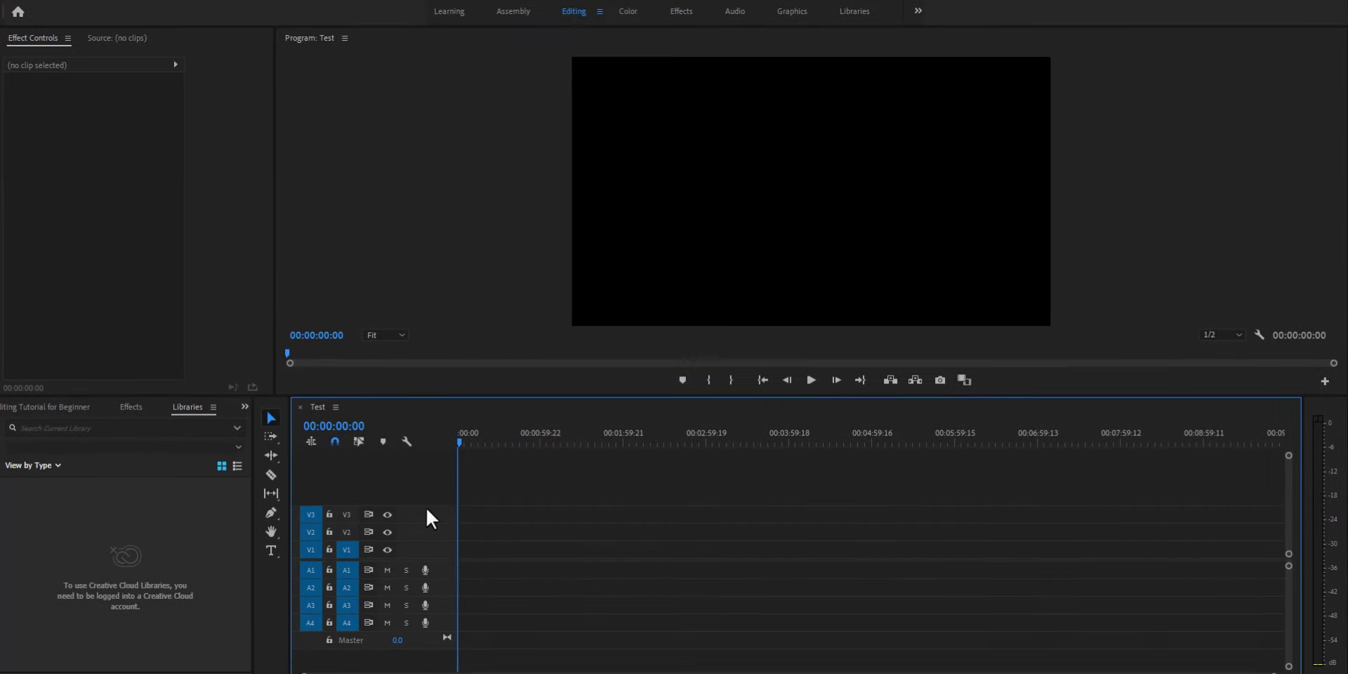
Show the Project panel contents and select the Test sequence listed there
{"action": "left_click", "coordinate": [35, 398]}
{"action": "left_click", "coordinate": [178, 588]}
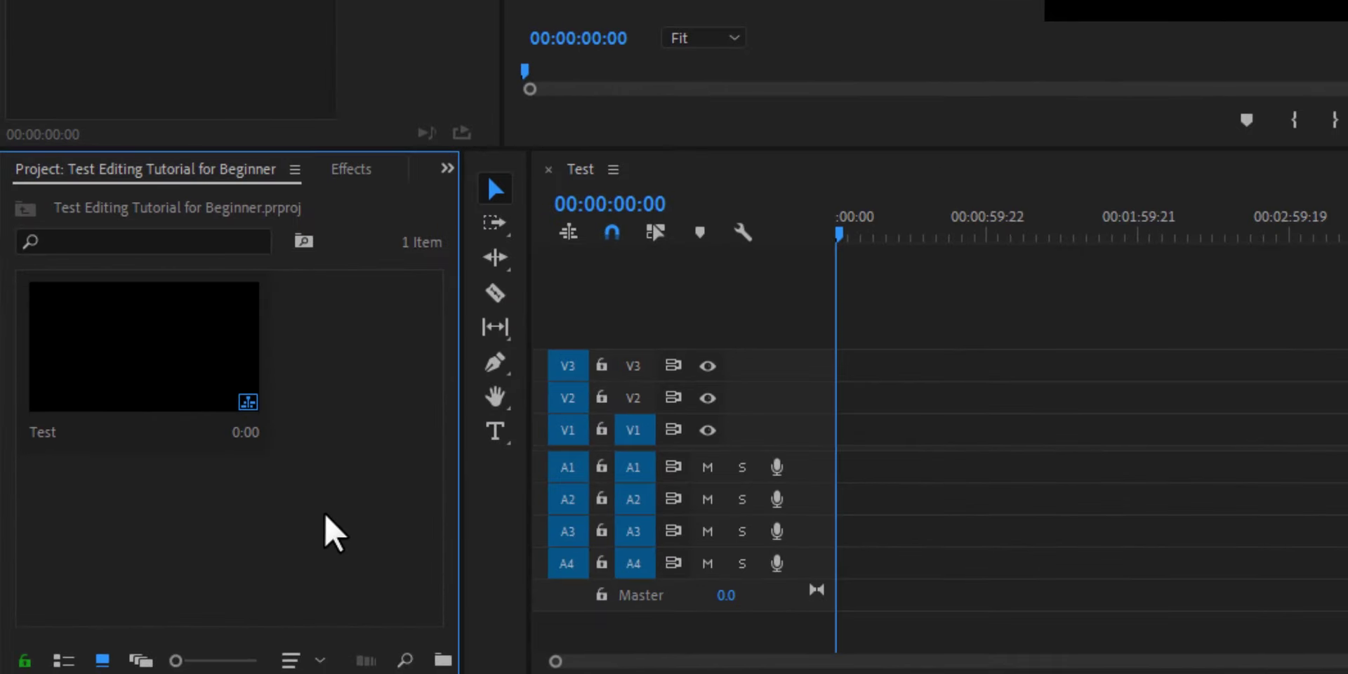
{"action": "left_click", "coordinate": [142, 389]}
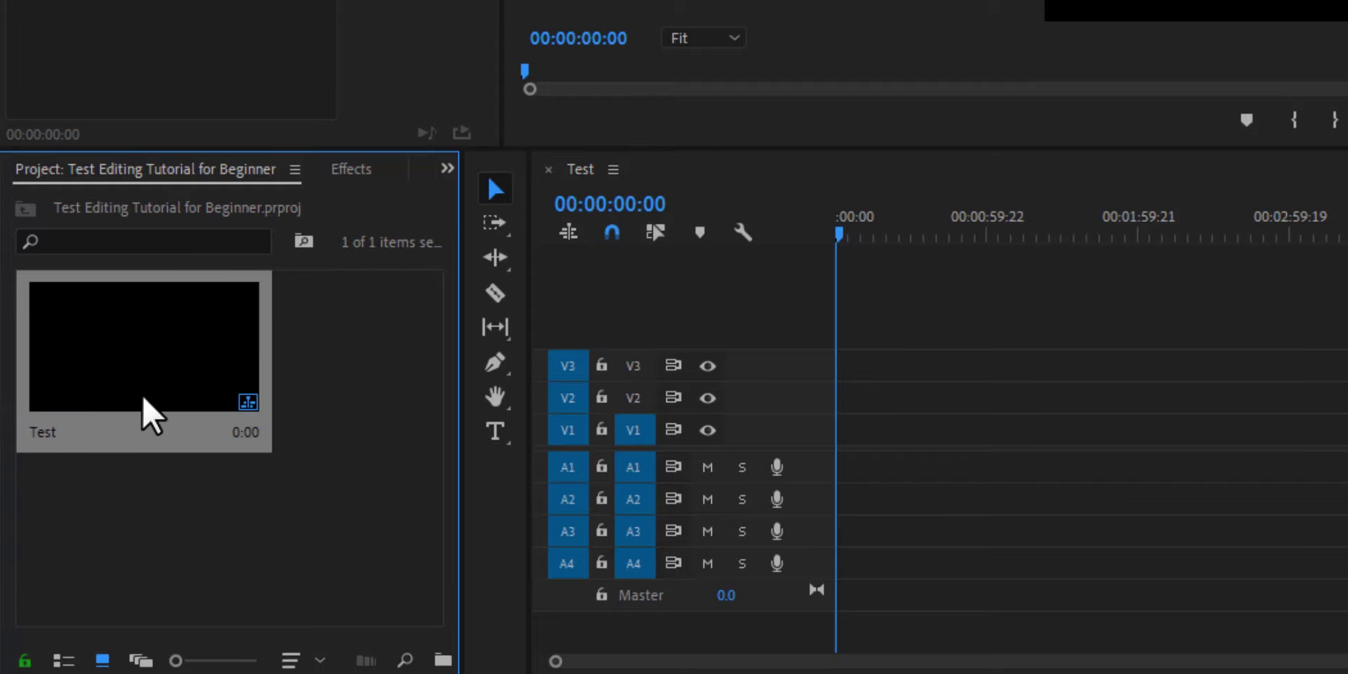
{"action": "left_click", "coordinate": [236, 501]}
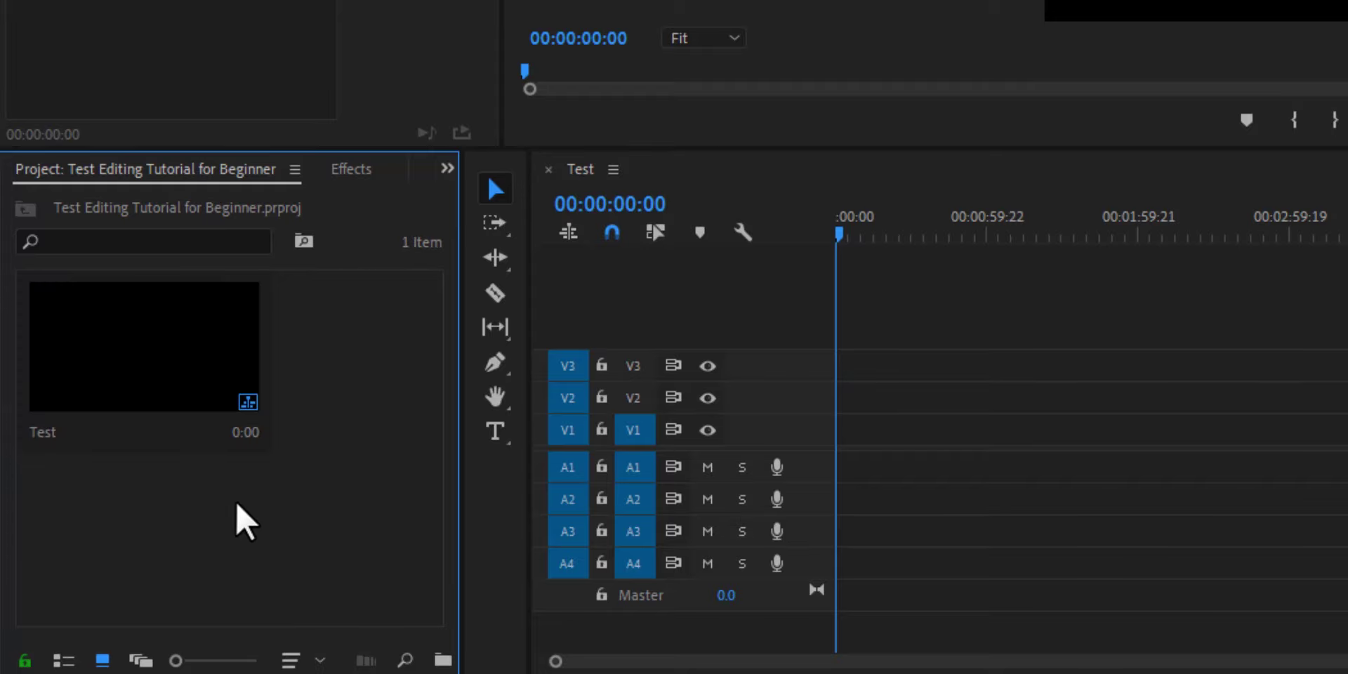
Import MVI_4501.MP4 from Desktop > Adobe Premiere Pro into the project
{"action": "right_click", "coordinate": [255, 516]}
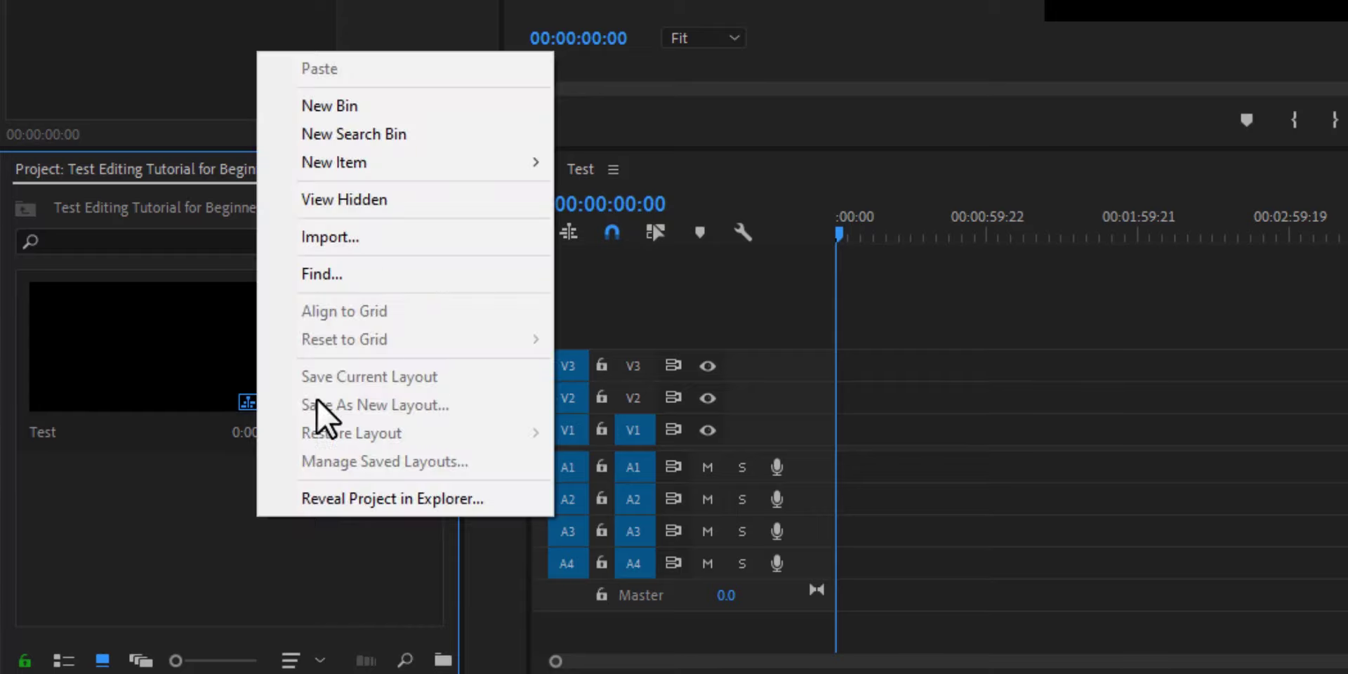
{"action": "left_click", "coordinate": [396, 245]}
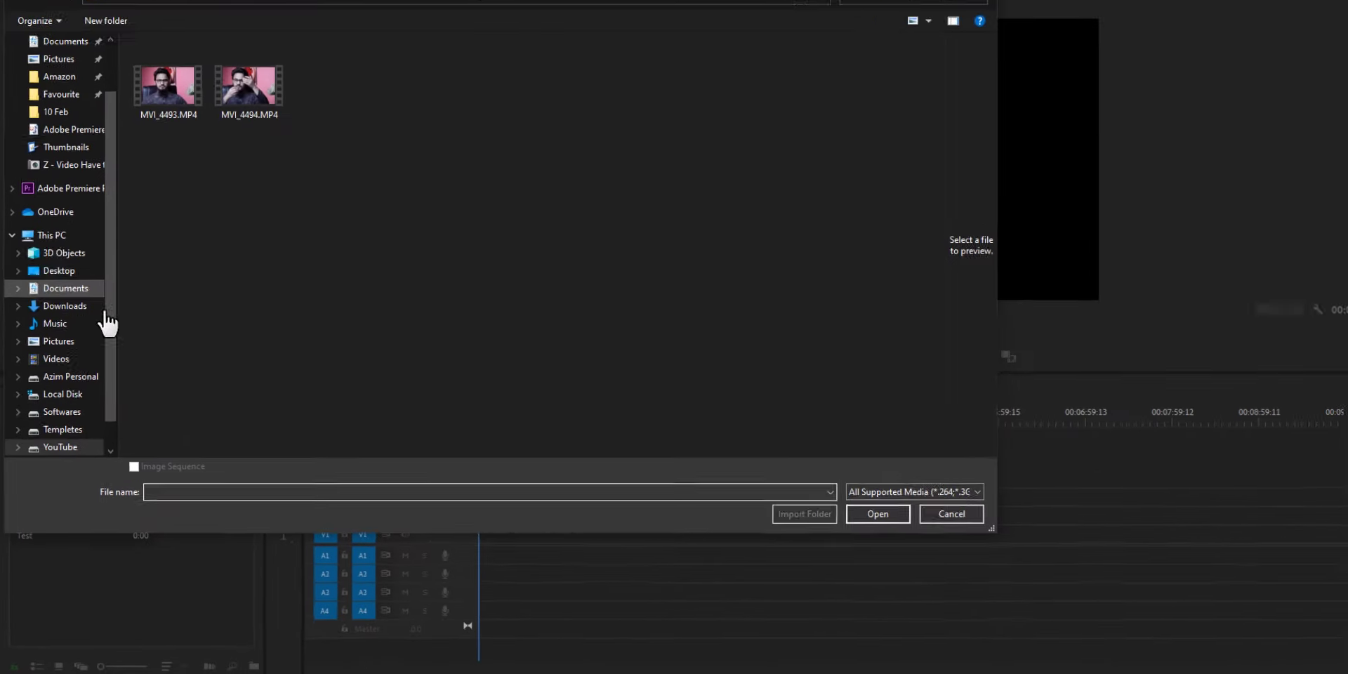
{"action": "left_click", "coordinate": [60, 289]}
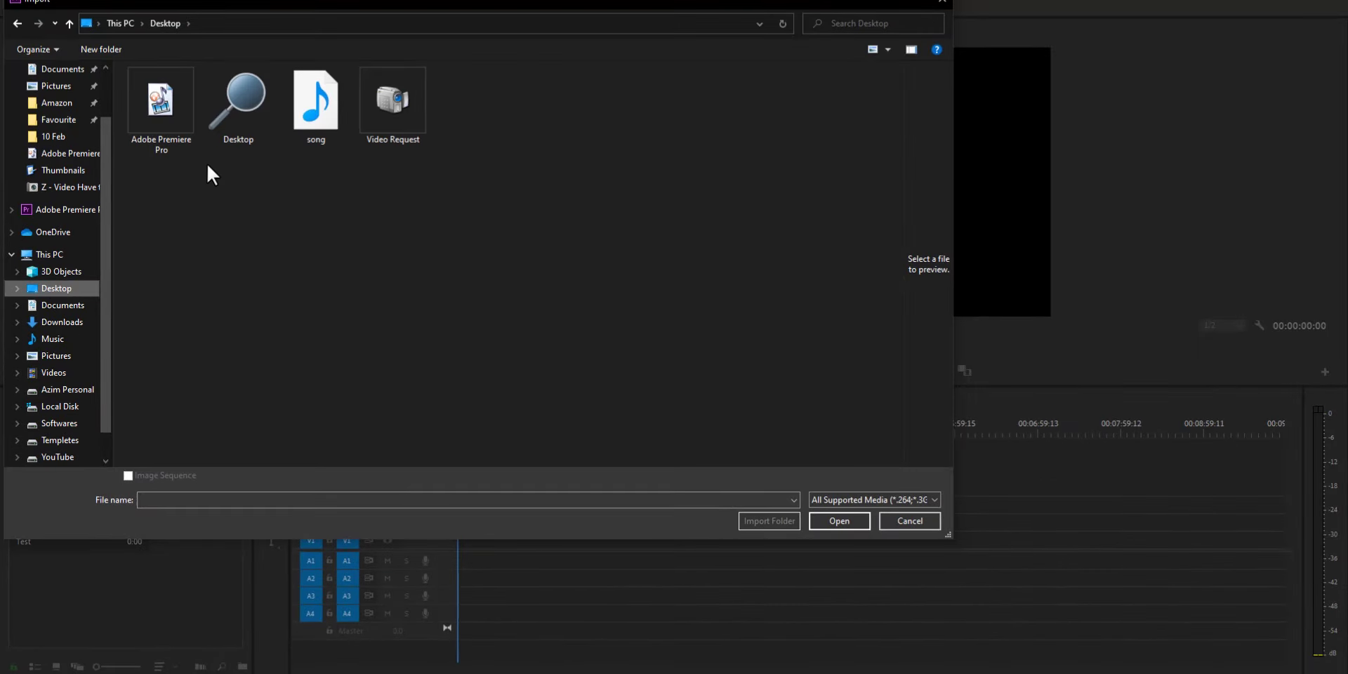
{"action": "double_click", "coordinate": [176, 128]}
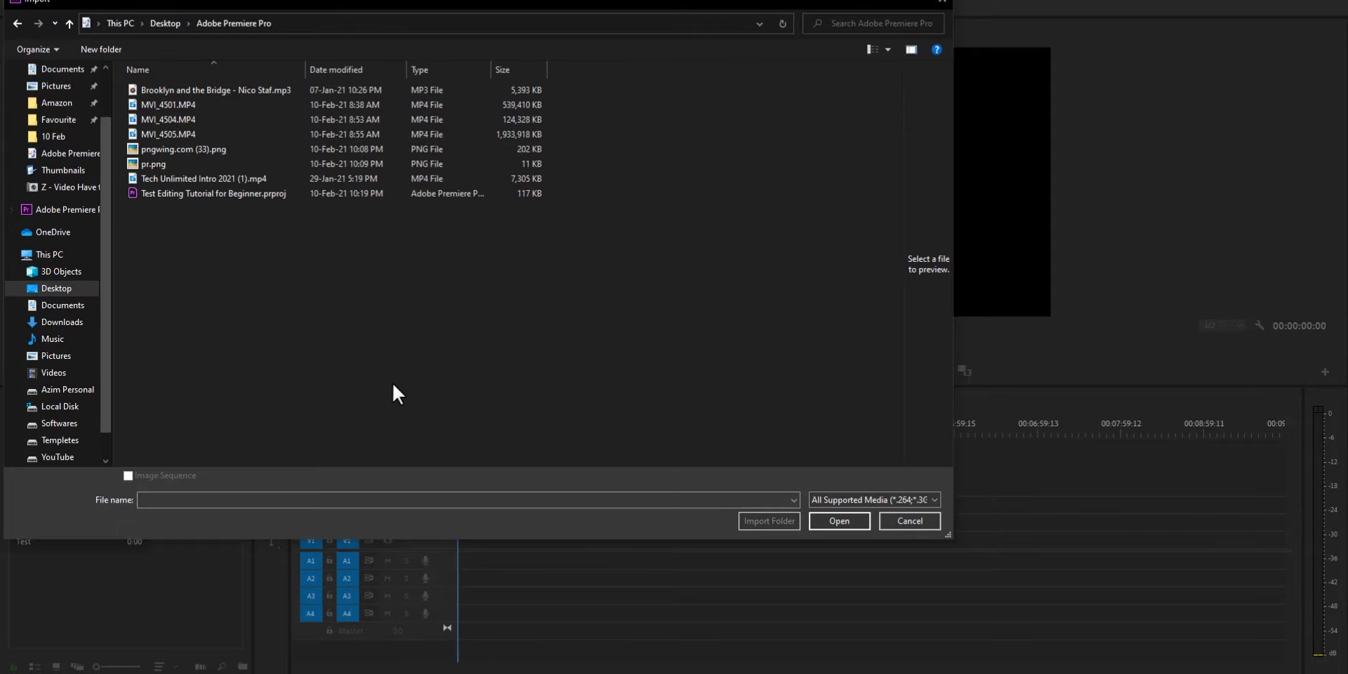
{"action": "scroll", "coordinate": [393, 384], "scroll_direction": "up", "scroll_amount": 5, "text": "ctrl"}
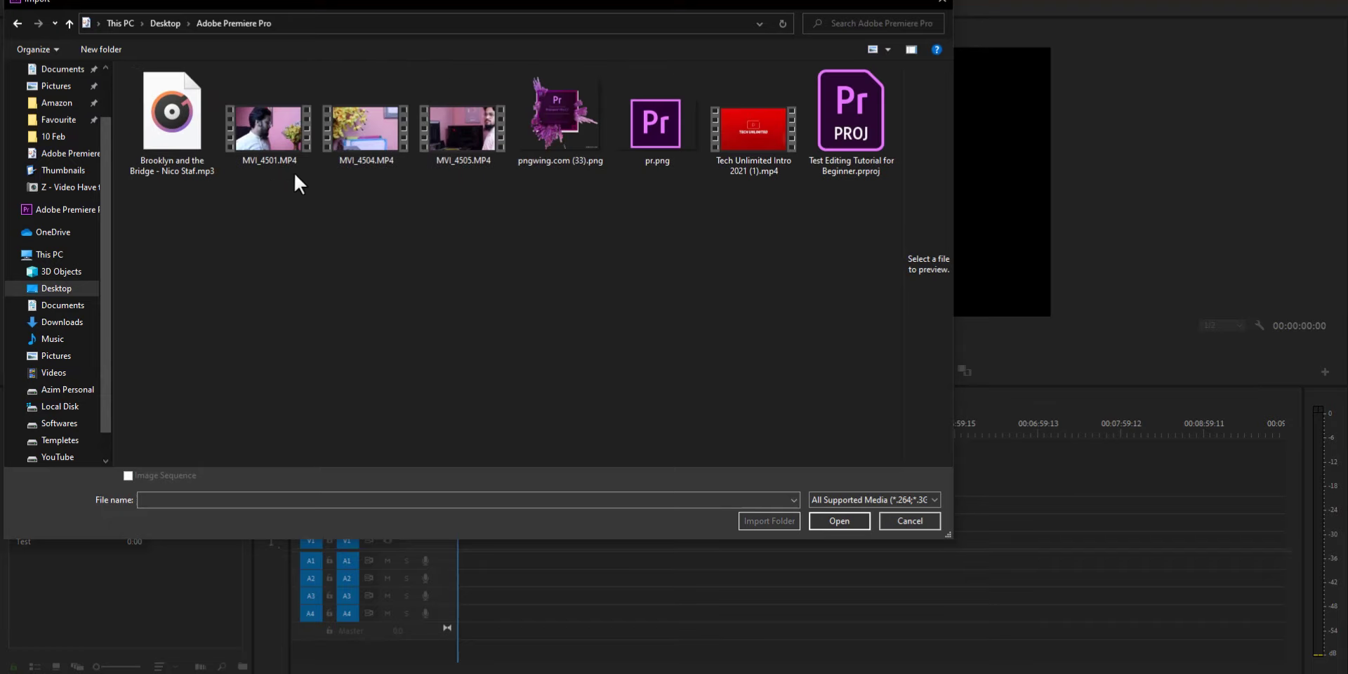
{"action": "left_click", "coordinate": [295, 155]}
{"action": "left_click", "coordinate": [833, 520]}
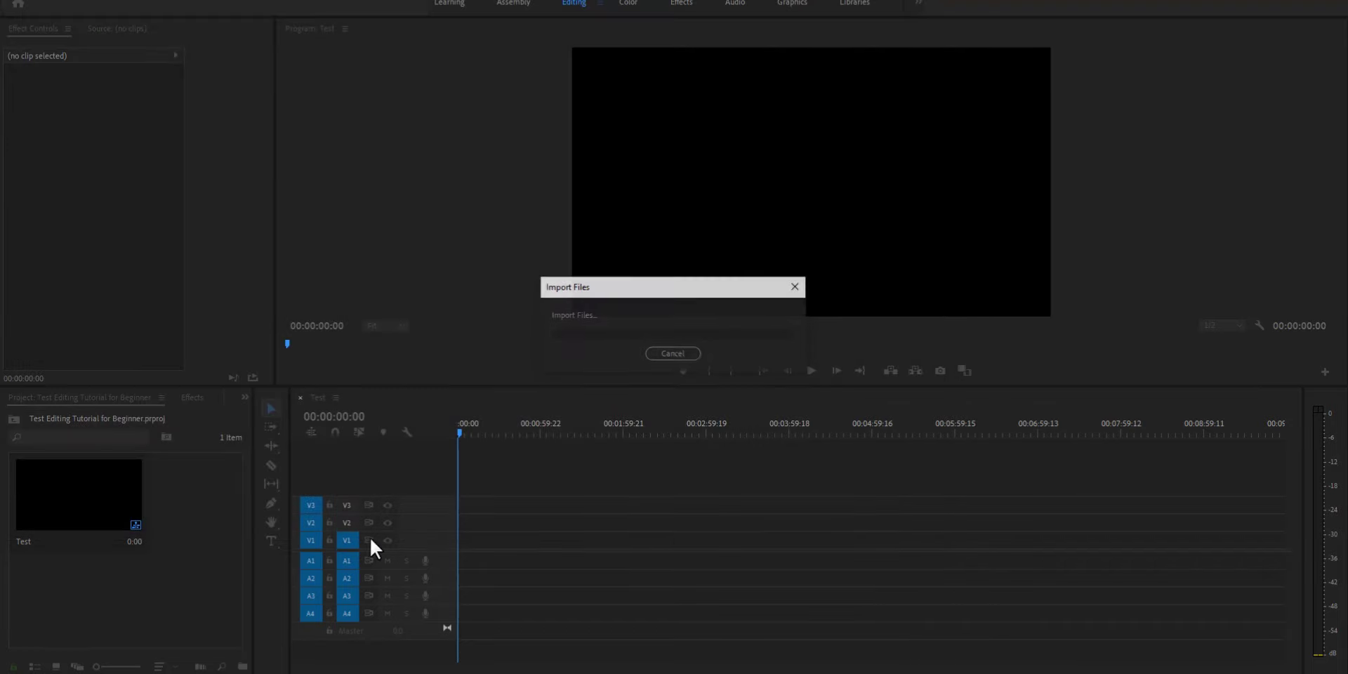
{"action": "left_click", "coordinate": [183, 580]}
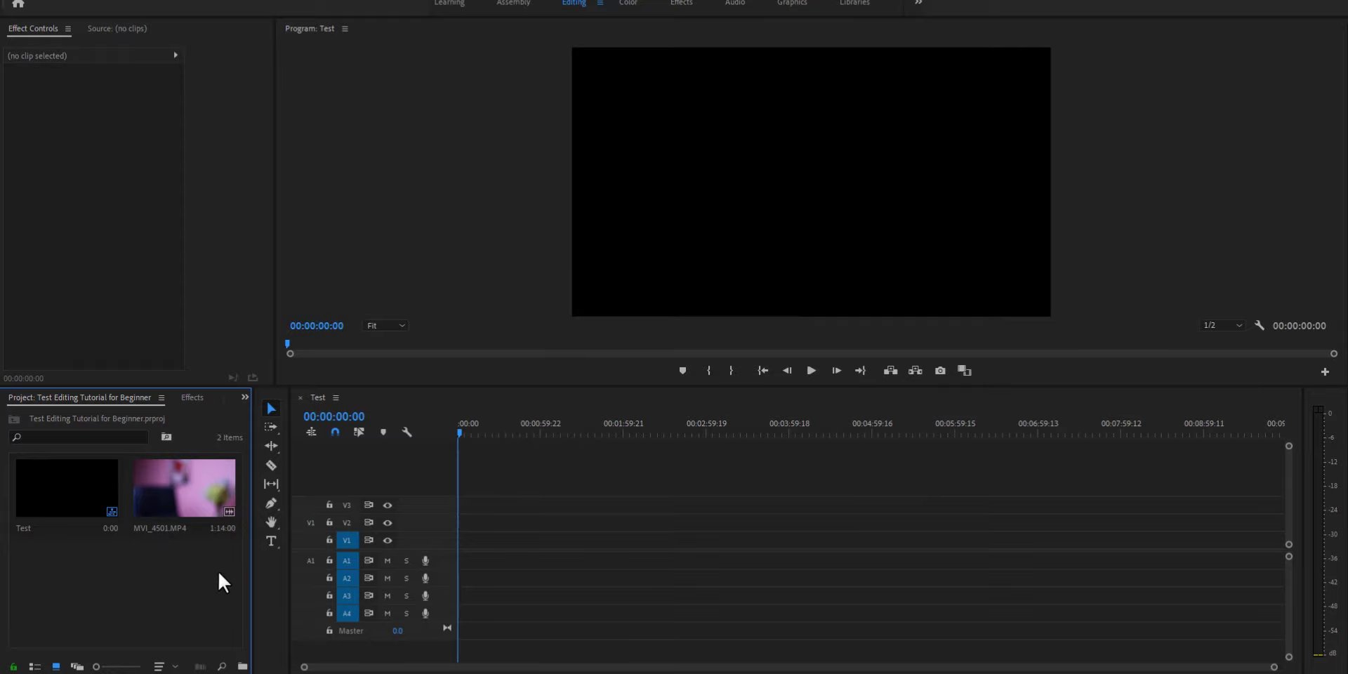
Drag MVI_4501.MP4 from the desktop's Adobe Premiere Pro folder into the Project panel
{"action": "mouse_move", "coordinate": [930, 671]}
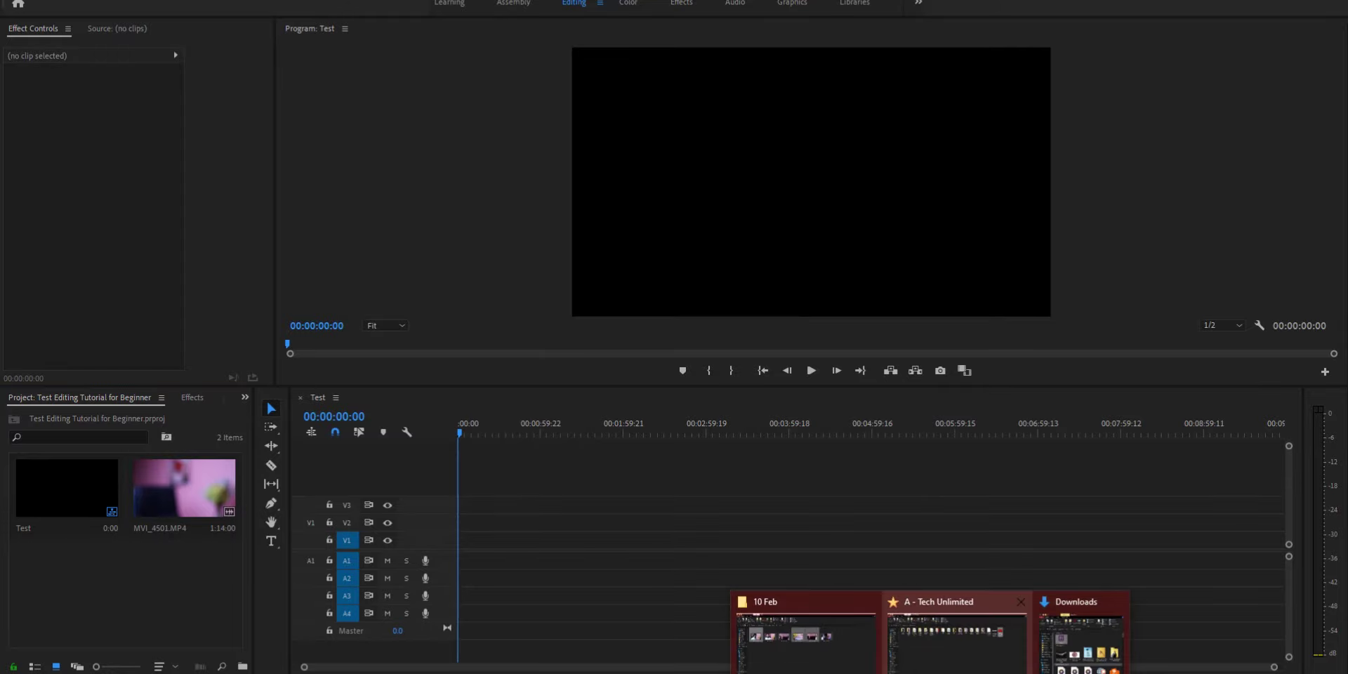
{"action": "mouse_move", "coordinate": [1080, 636]}
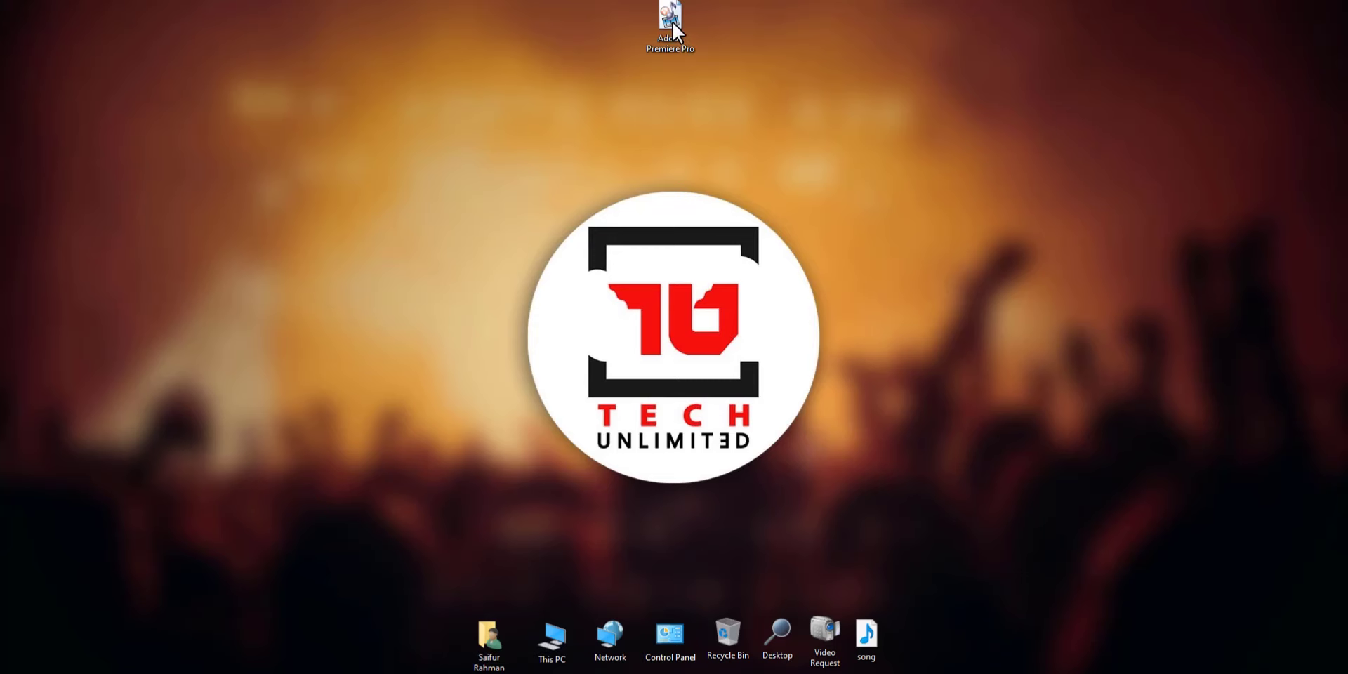
{"action": "double_click", "coordinate": [672, 21]}
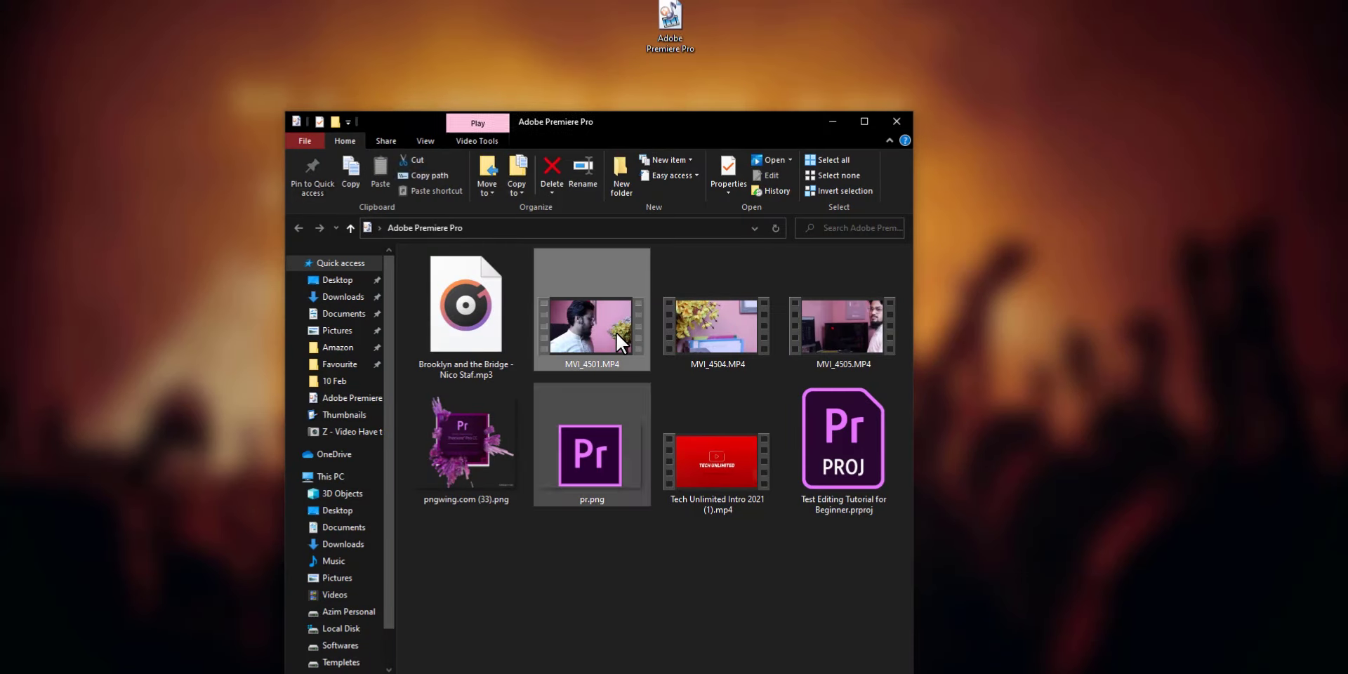
{"action": "left_click_drag", "start_coordinate": [617, 331], "coordinate": [526, 667]}
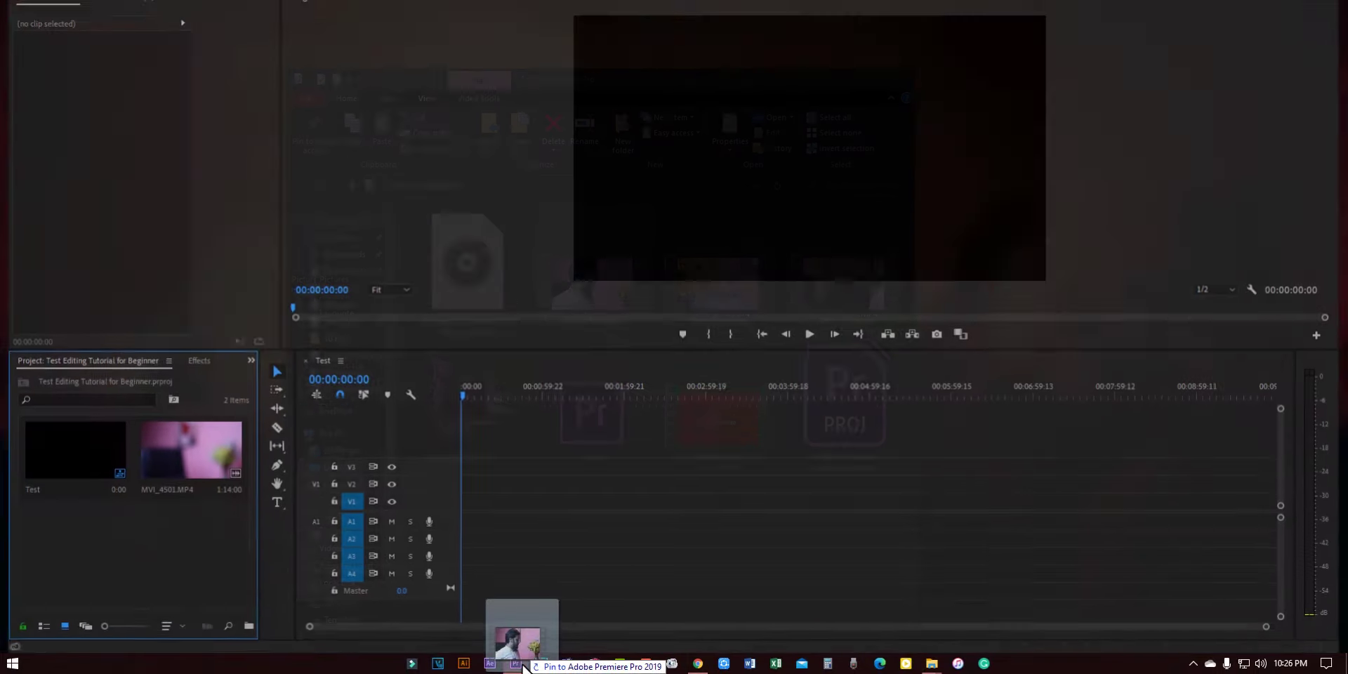
{"action": "left_click_drag", "start_coordinate": [526, 667], "coordinate": [110, 574]}
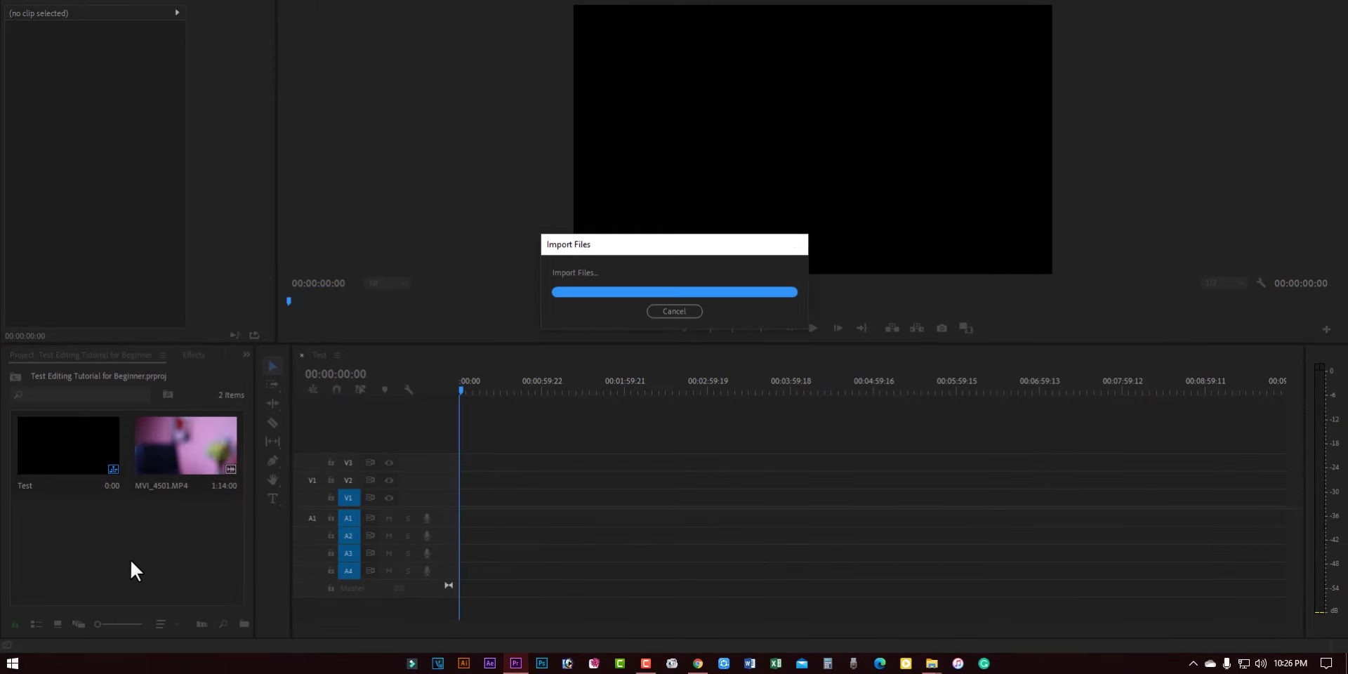
Delete the MVI_4501 clip from the project and close the folder window
{"action": "left_click", "coordinate": [181, 469]}
{"action": "key", "text": "Delete"}
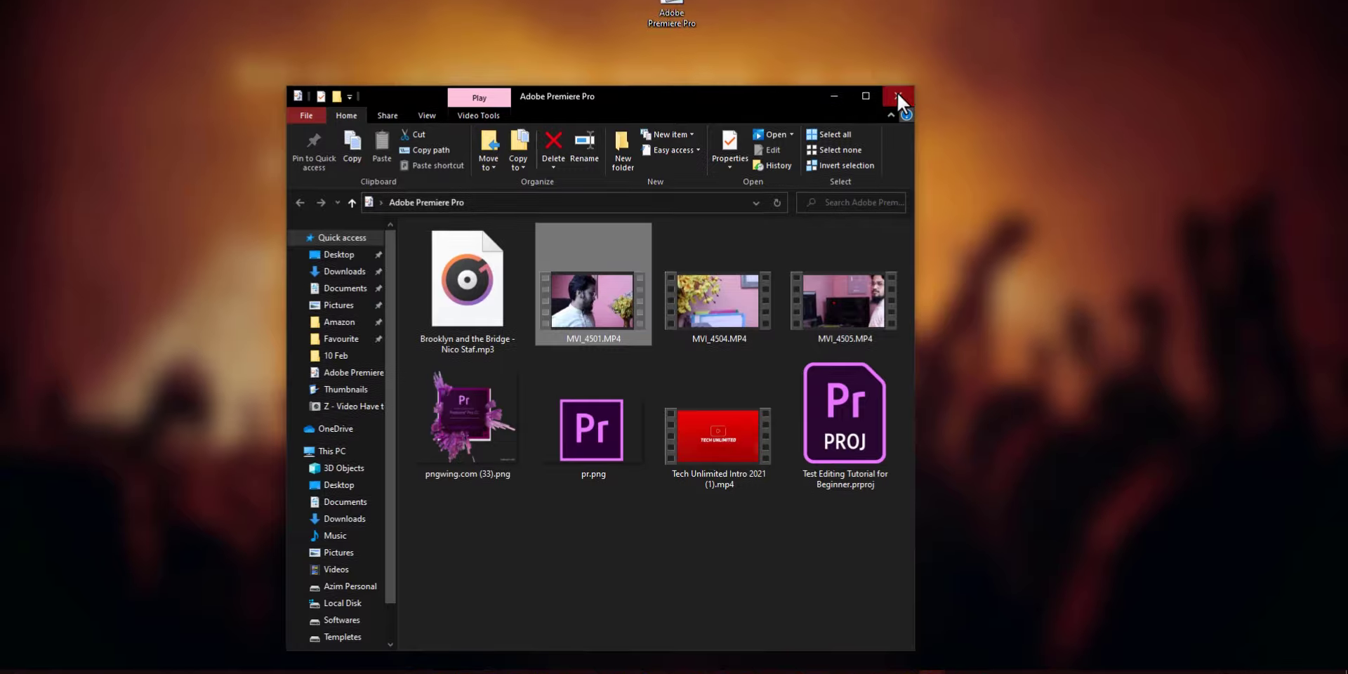
{"action": "left_click", "coordinate": [899, 79]}
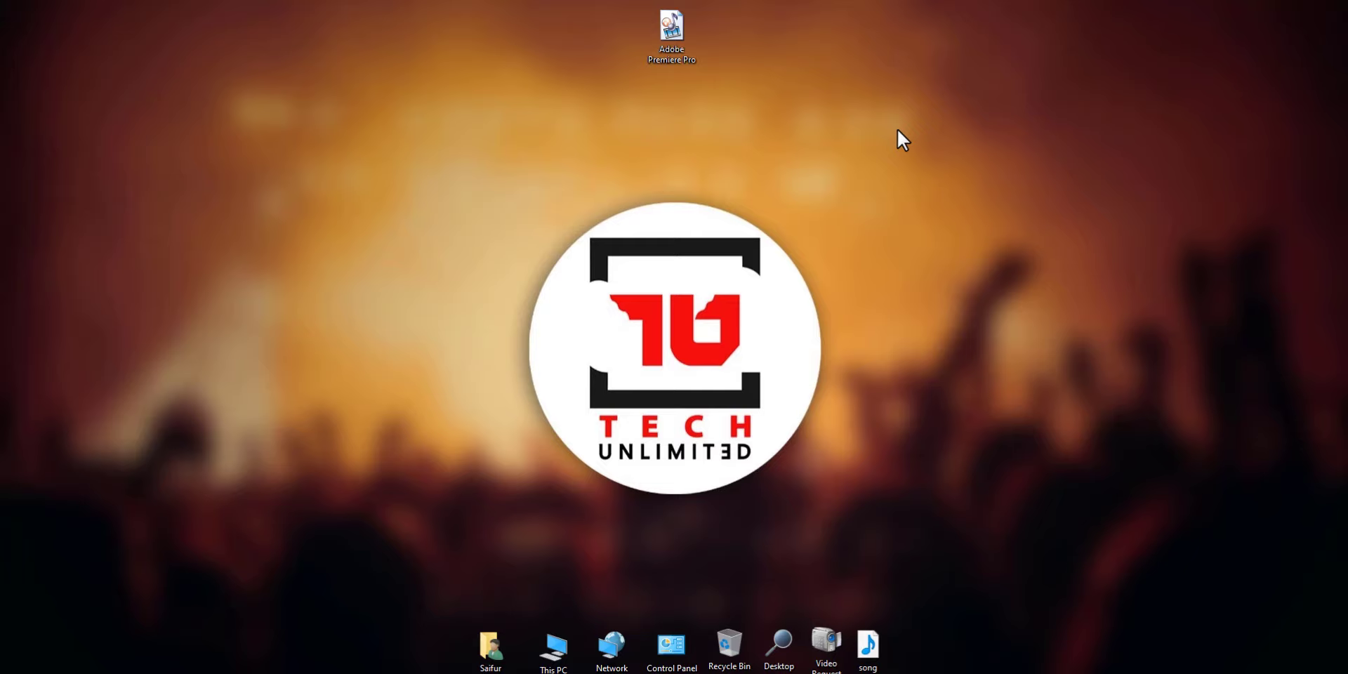
Drag the whole Adobe Premiere Pro desktop folder into the Project panel
{"action": "double_click", "coordinate": [681, 48]}
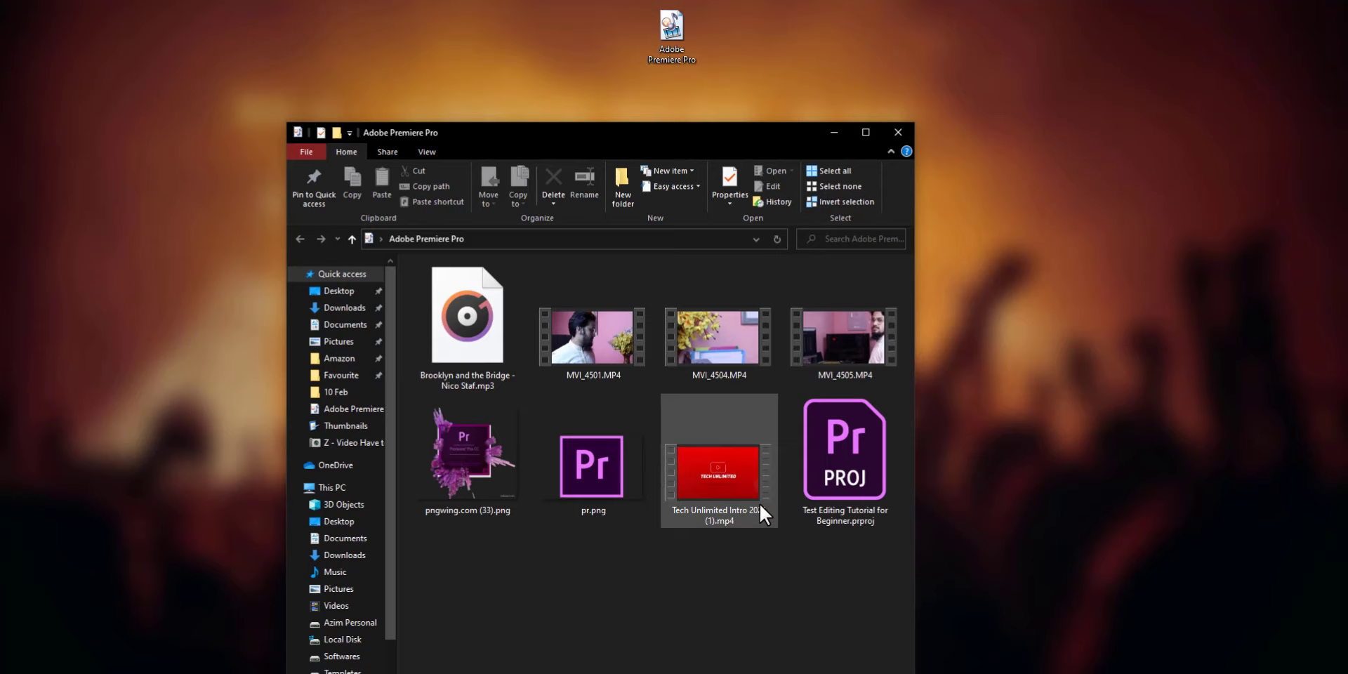
{"action": "left_click", "coordinate": [899, 131]}
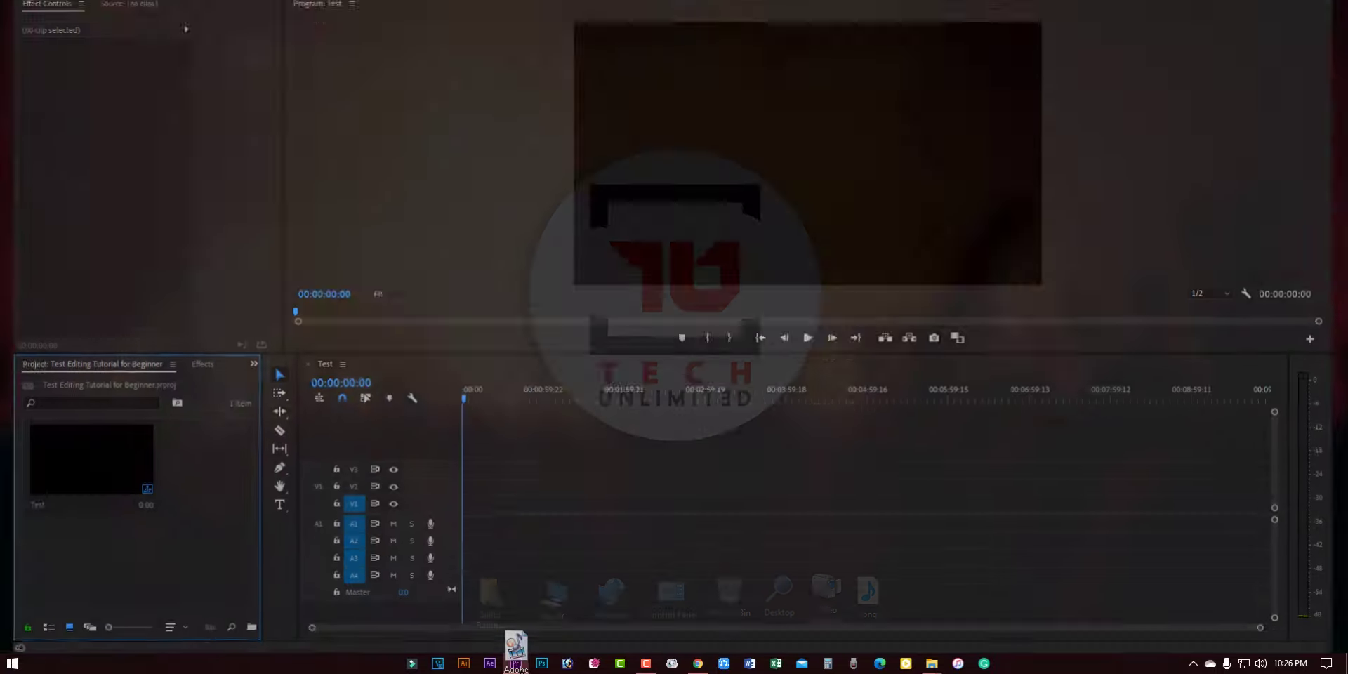
{"action": "mouse_move", "coordinate": [710, 69]}
{"action": "left_mouse_down"}
{"action": "mouse_move", "coordinate": [140, 526]}
{"action": "mouse_move", "coordinate": [149, 563]}
{"action": "left_mouse_up"}
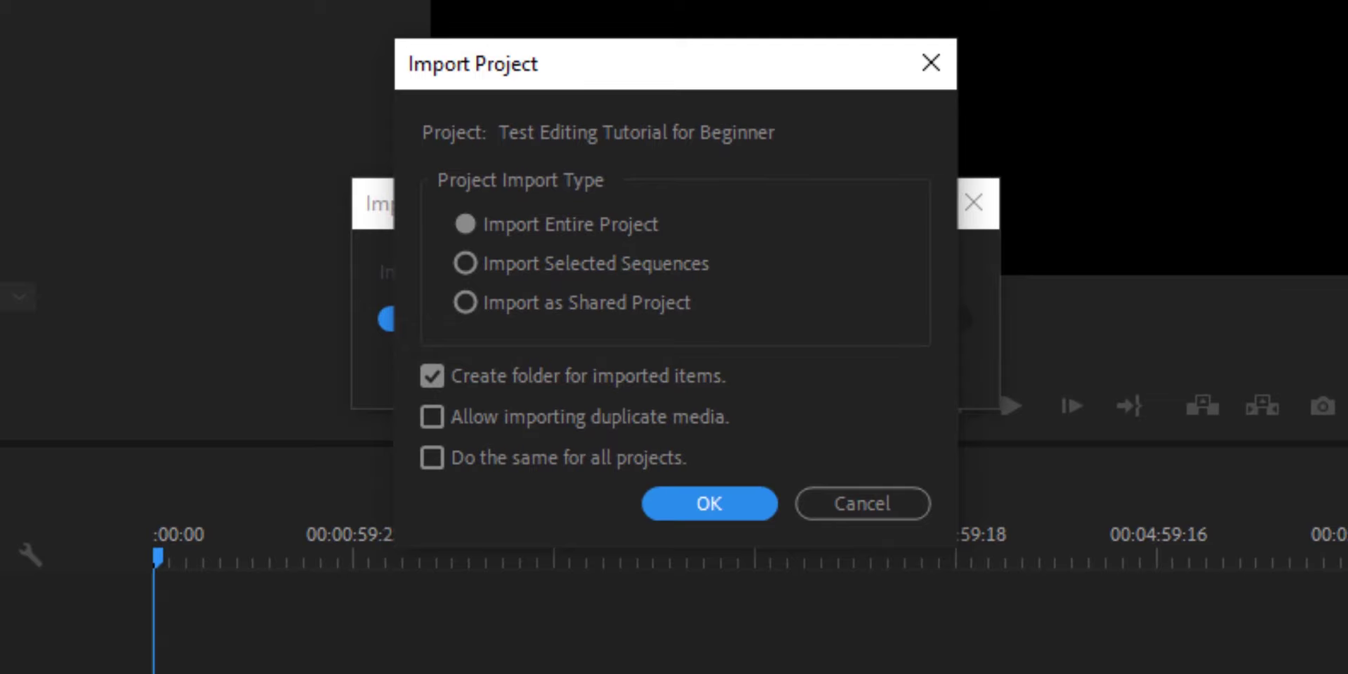
Confirm importing the entire project and open the resulting Adobe Premiere Pro bin
{"action": "left_click", "coordinate": [734, 504]}
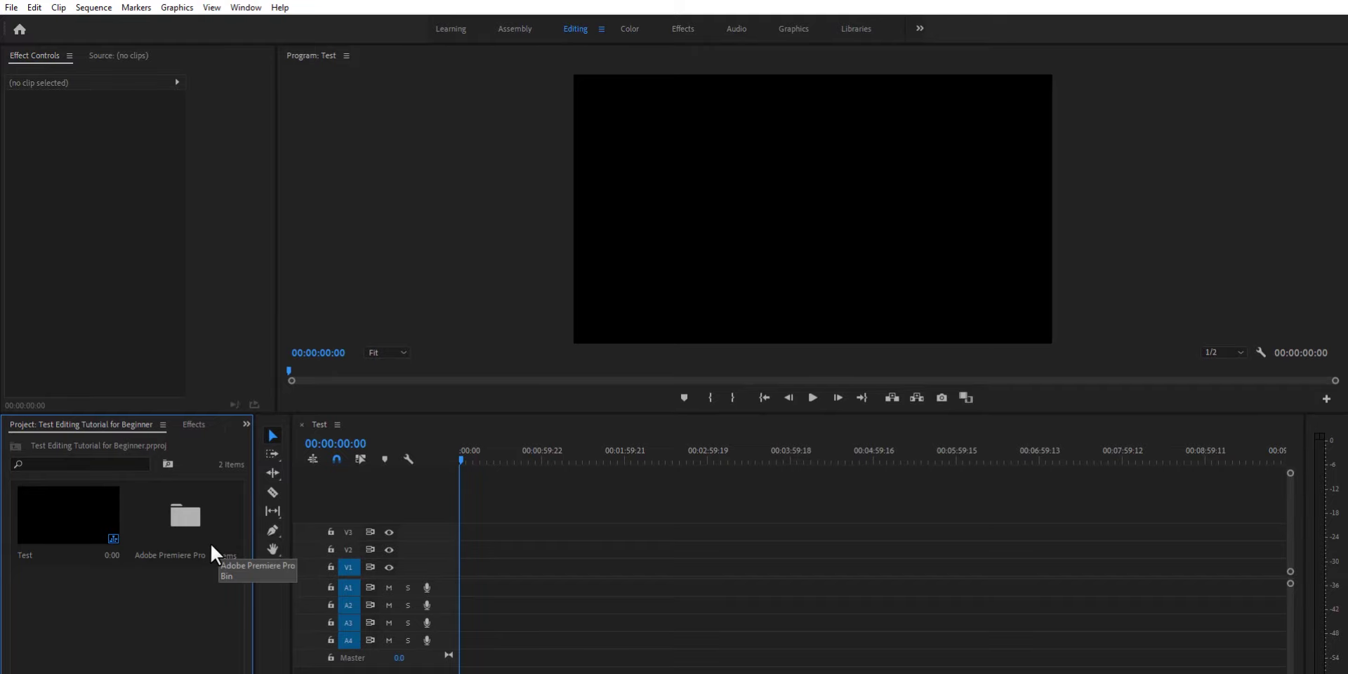
{"action": "left_click", "coordinate": [210, 538]}
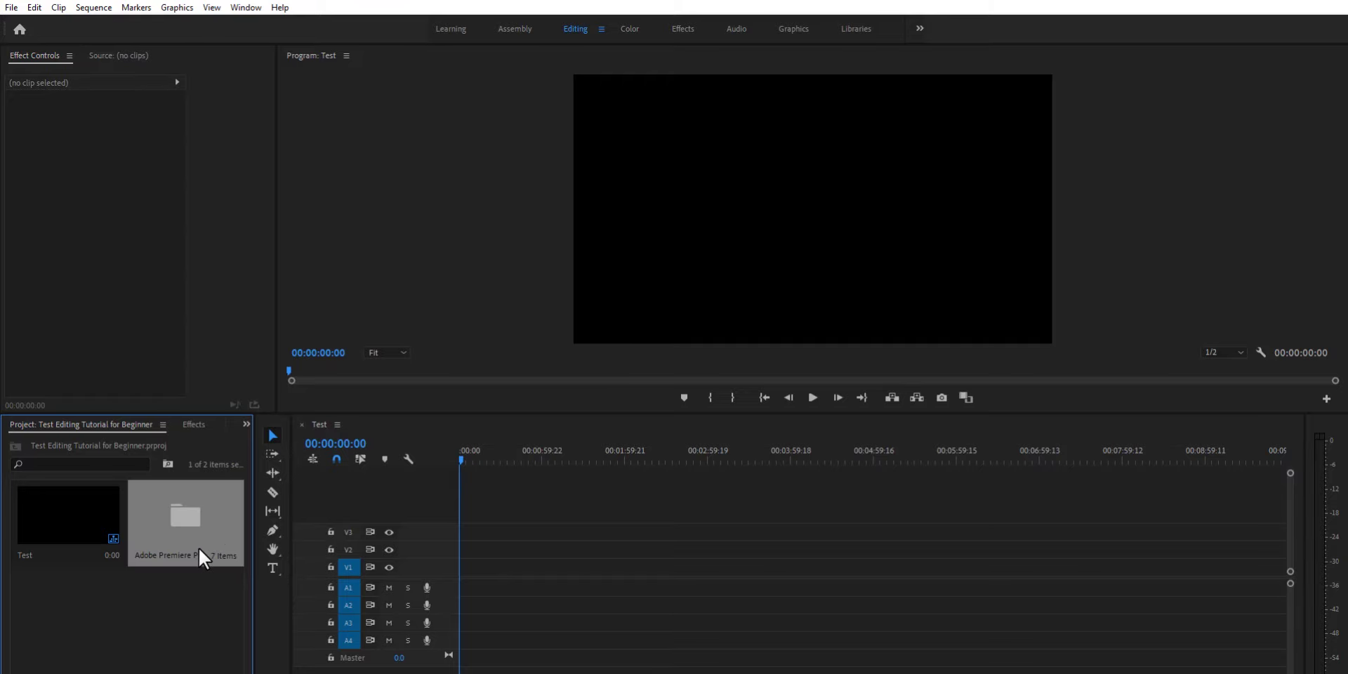
{"action": "left_click", "coordinate": [160, 652]}
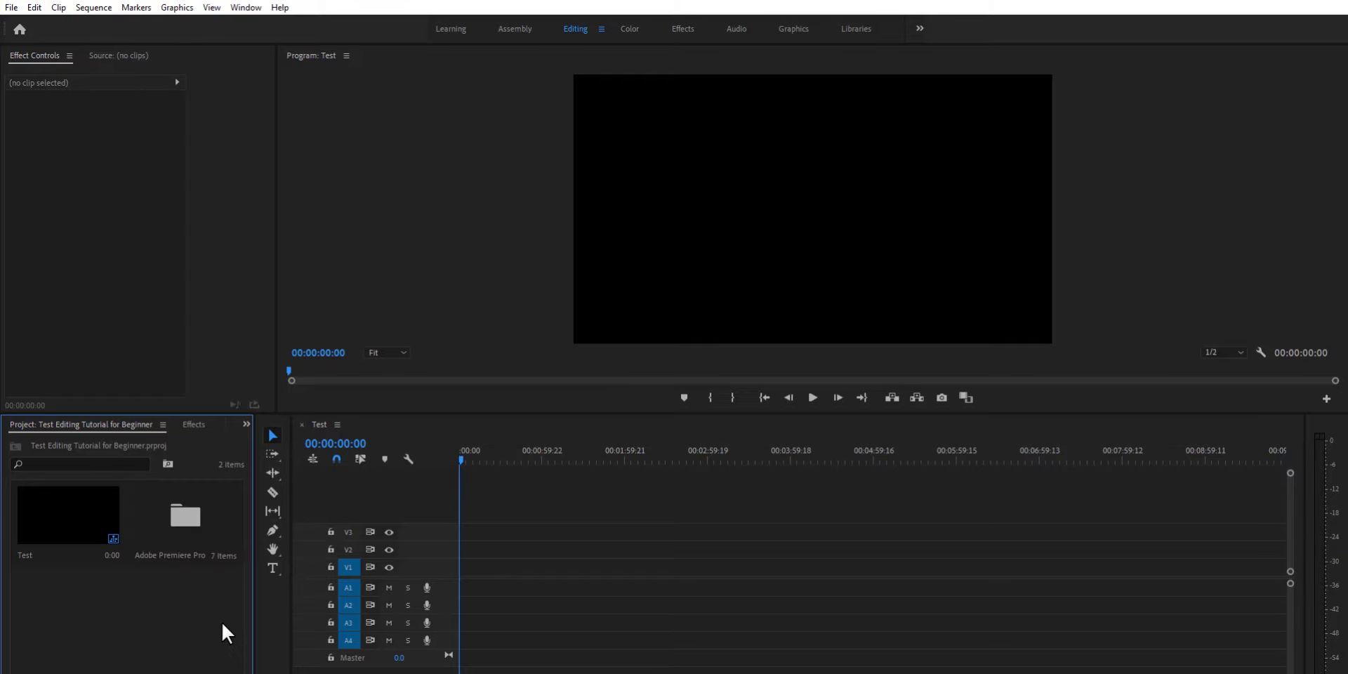
{"action": "double_click", "coordinate": [169, 528]}
{"action": "left_click", "coordinate": [55, 426]}
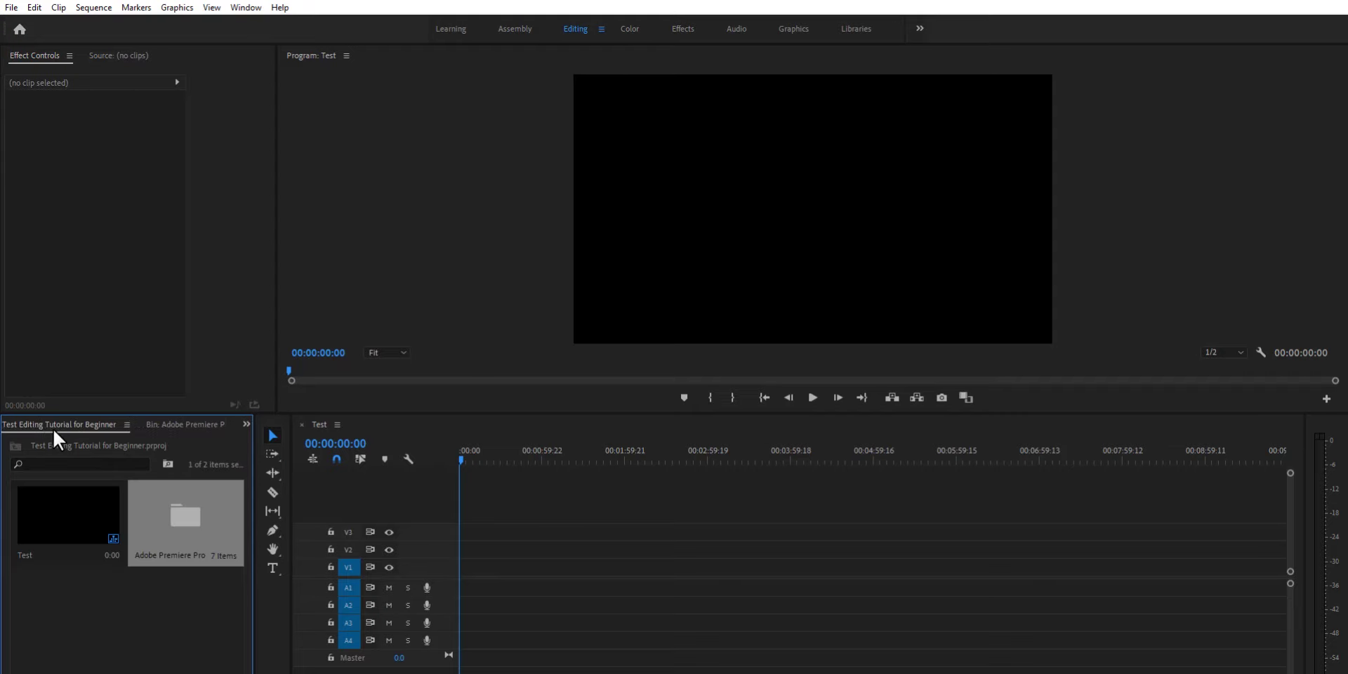
{"action": "left_click", "coordinate": [212, 598]}
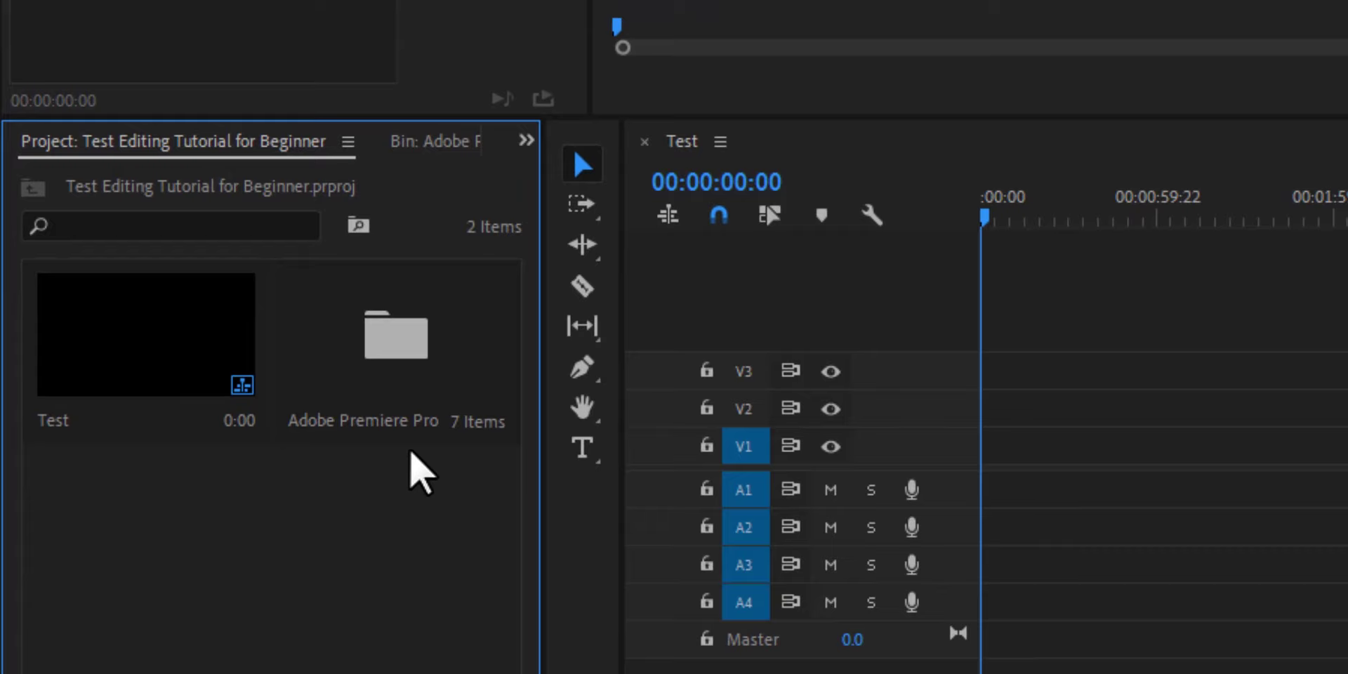
{"action": "left_click", "coordinate": [402, 369]}
{"action": "double_click", "coordinate": [402, 365]}
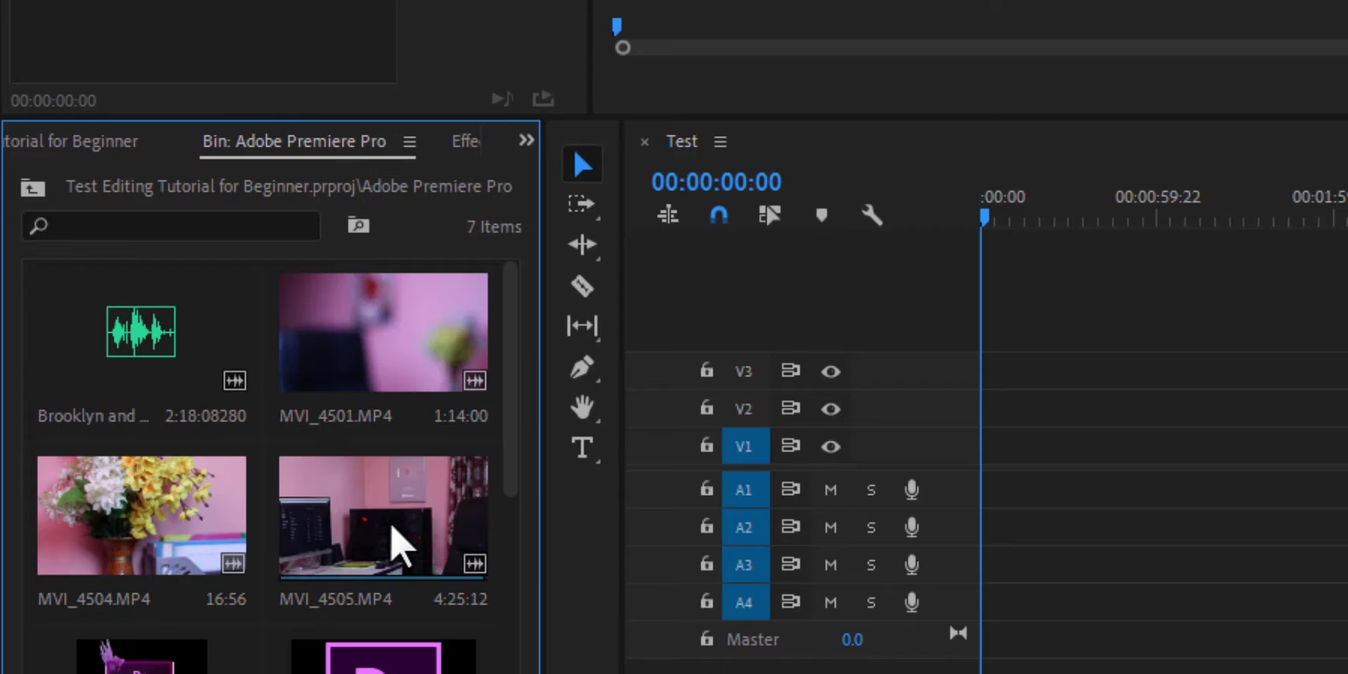
Select the Brooklyn and the Bridge music clip, then MVI_4501.MP4, in the bin
{"action": "scroll", "coordinate": [392, 632], "scroll_direction": "down", "scroll_amount": 3}
{"action": "scroll", "coordinate": [385, 621], "scroll_direction": "up", "scroll_amount": 3}
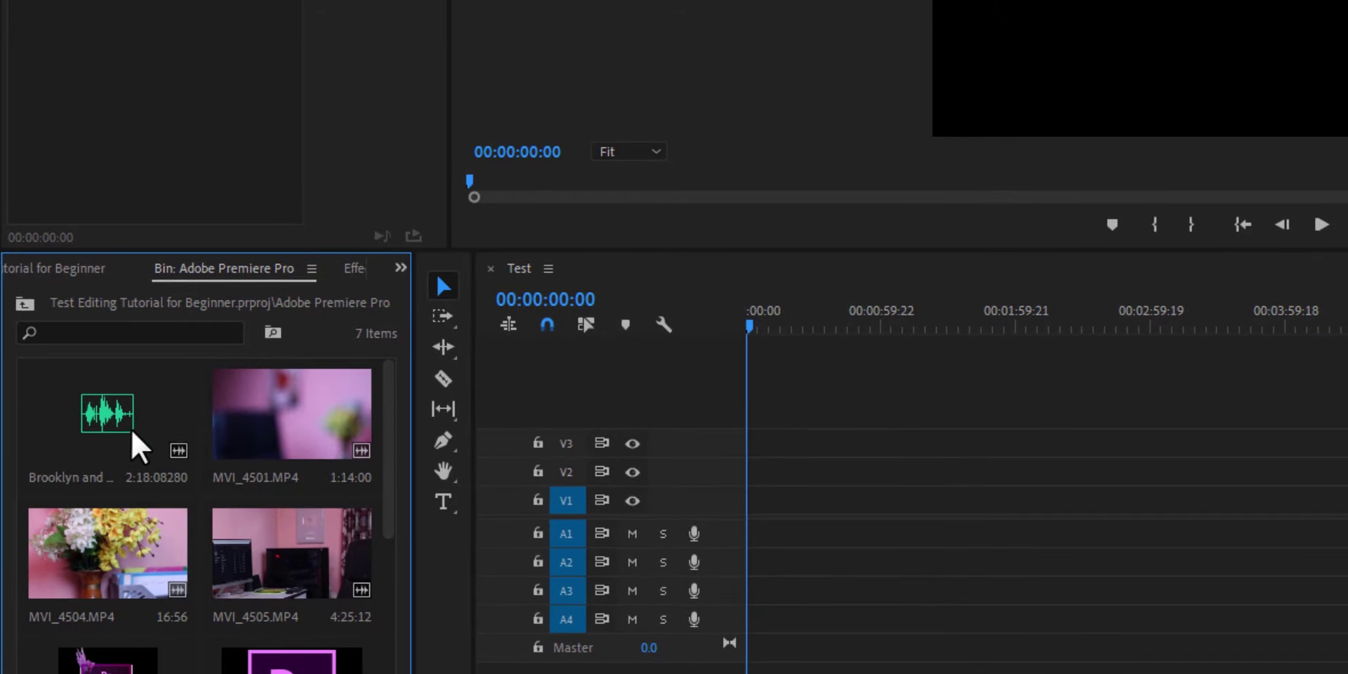
{"action": "left_click", "coordinate": [130, 409]}
{"action": "left_click", "coordinate": [274, 408]}
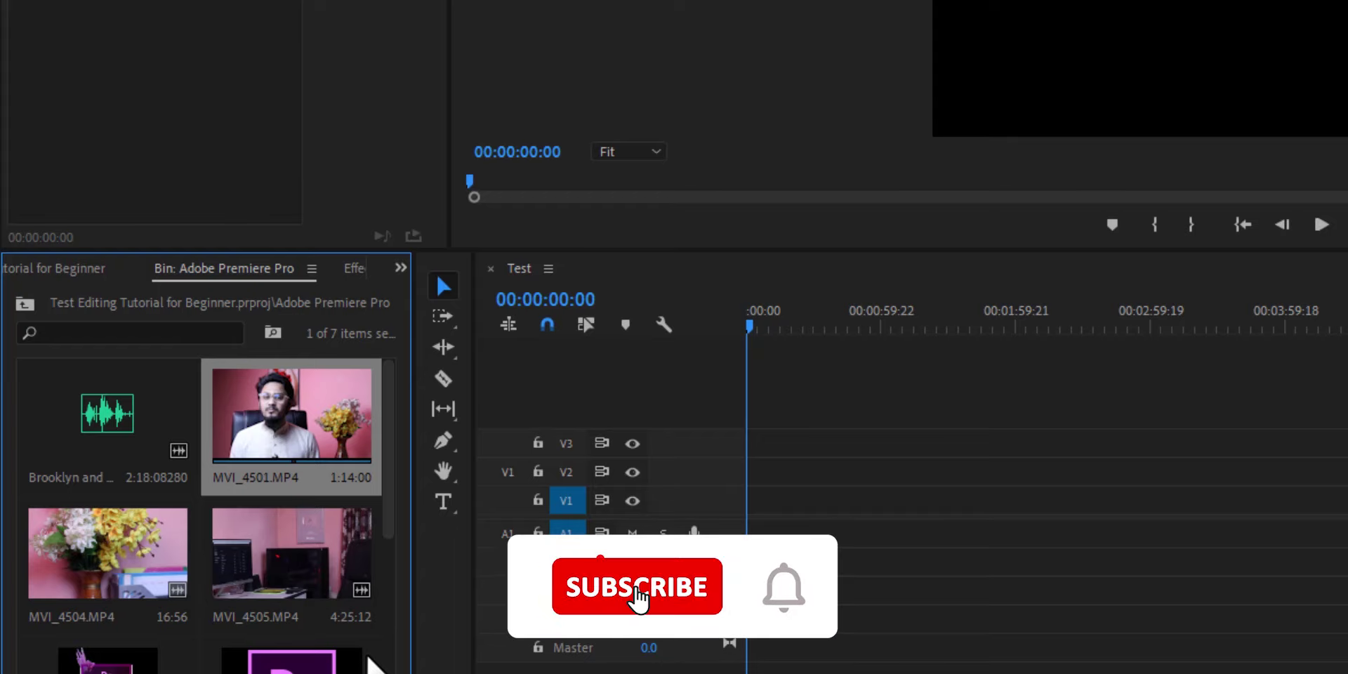
Return to the project's top level and reopen the Adobe Premiere Pro bin, scrolling to its images
{"action": "left_click", "coordinate": [70, 271]}
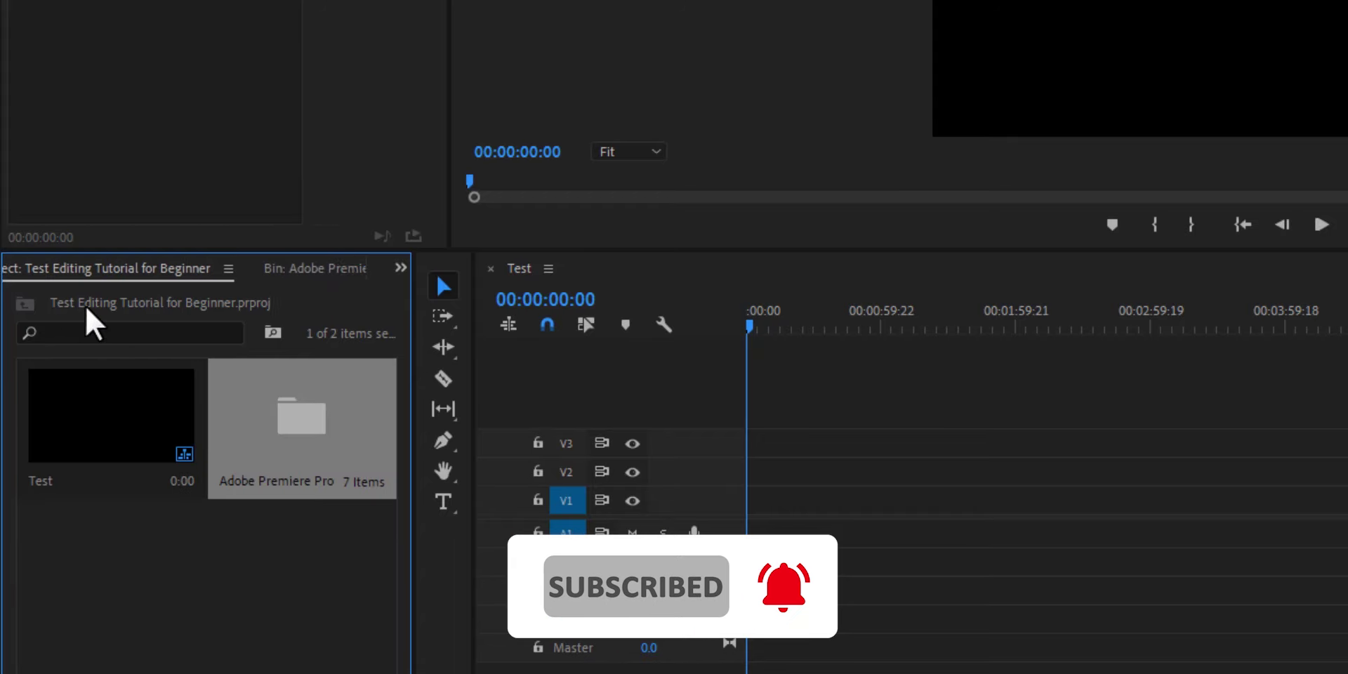
{"action": "double_click", "coordinate": [313, 463]}
{"action": "scroll", "coordinate": [299, 548], "scroll_direction": "down", "scroll_amount": 3}
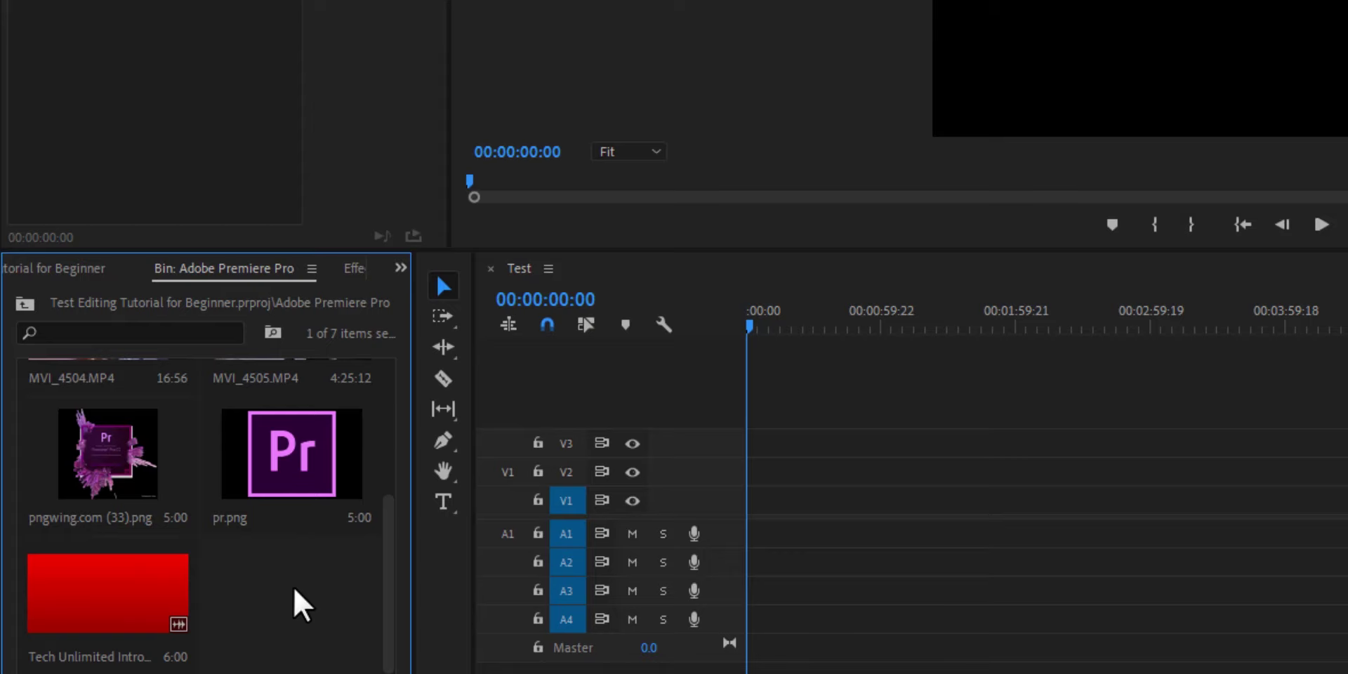
{"action": "right_click", "coordinate": [294, 587]}
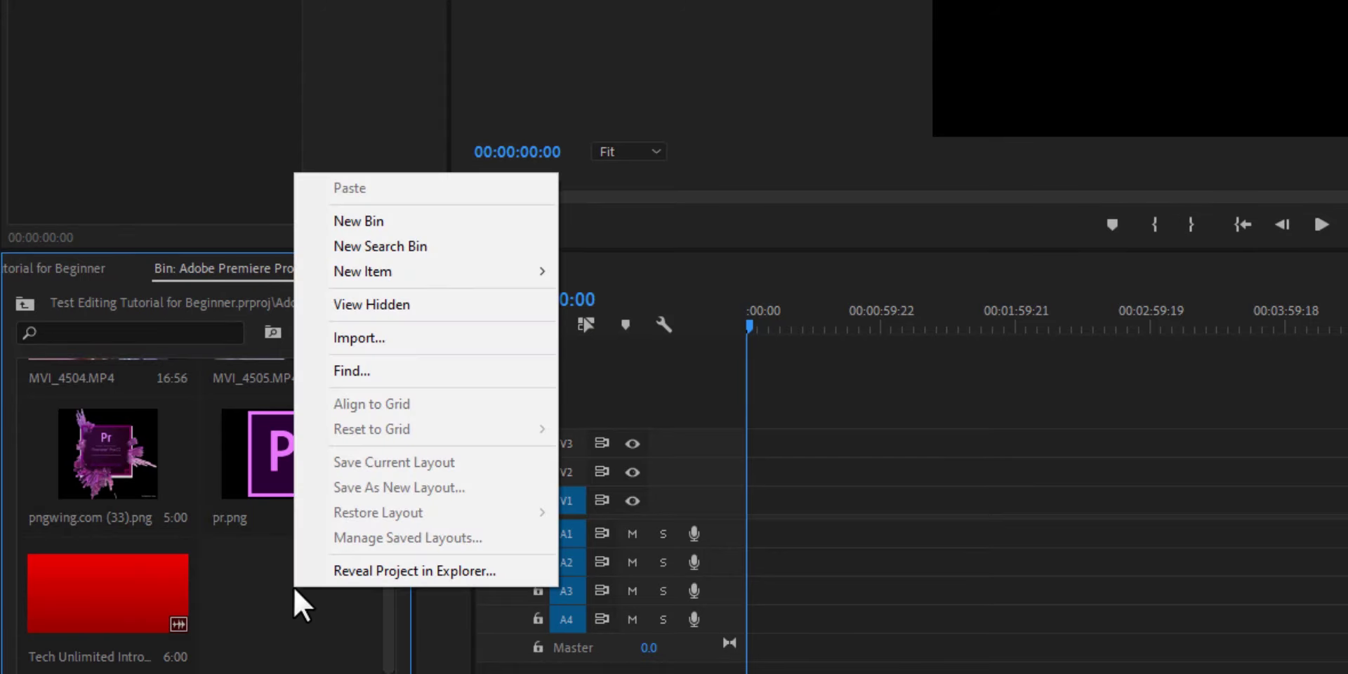
Create a new 1920x1080, 23.976 fps Adjustment Layer in the bin with default settings
{"action": "mouse_move", "coordinate": [478, 288]}
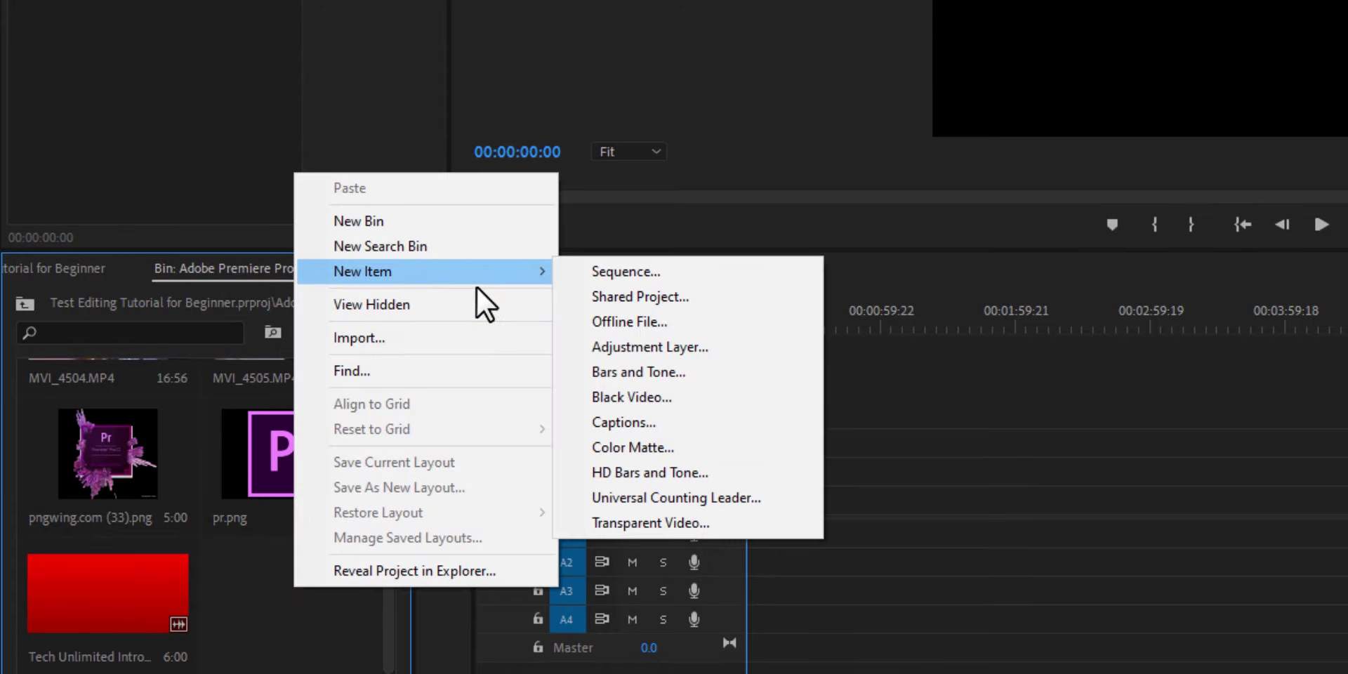
{"action": "left_click", "coordinate": [691, 352]}
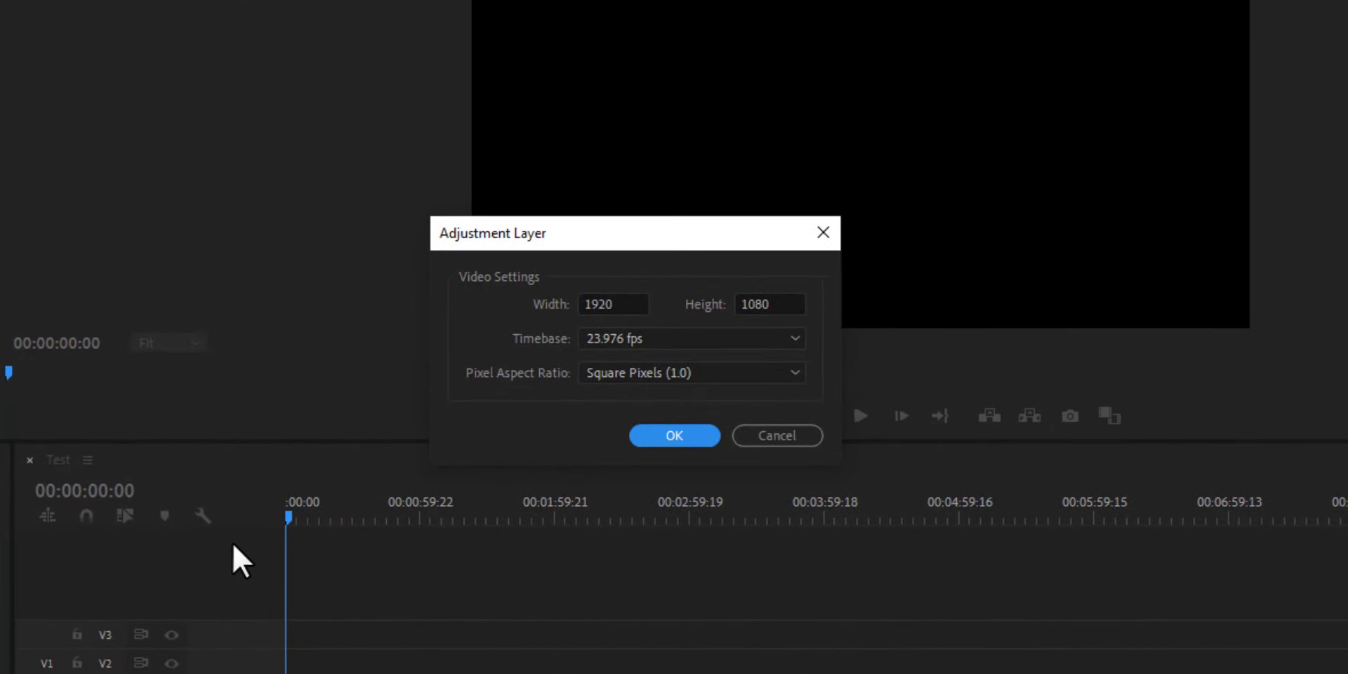
{"action": "left_click", "coordinate": [674, 436]}
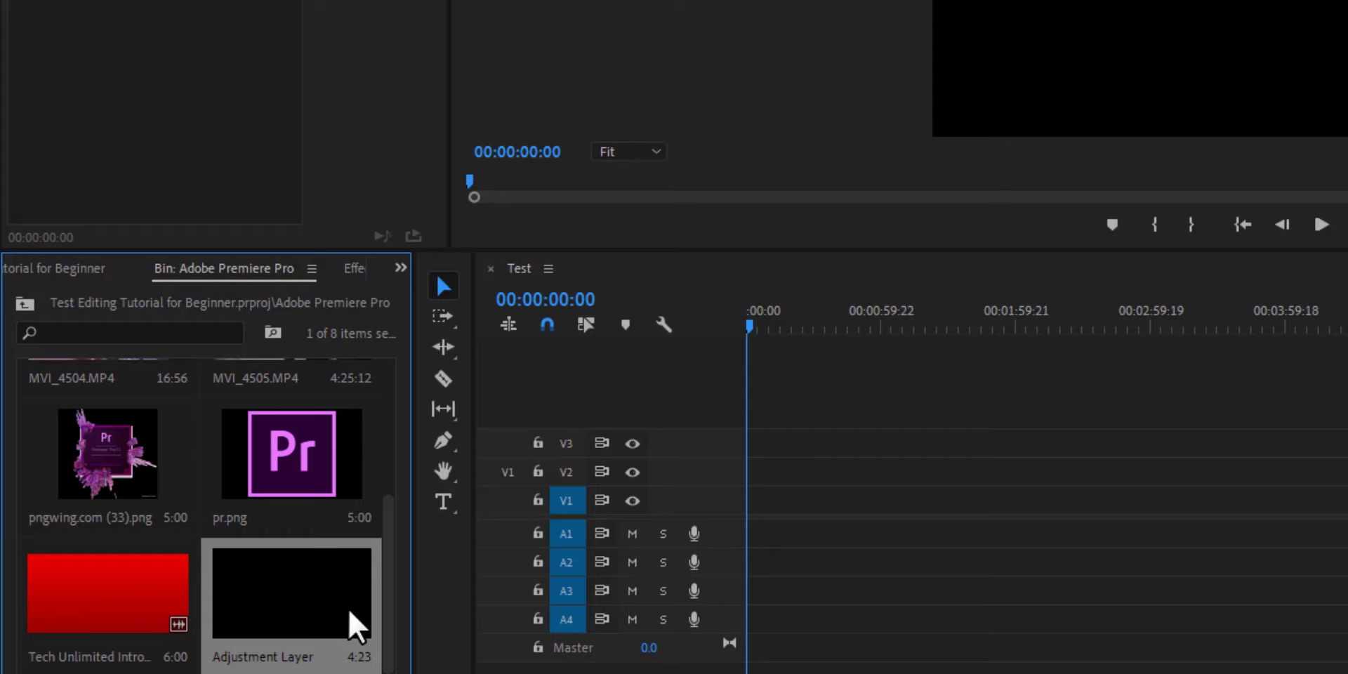
Drop the Adjustment Layer onto new track V4 at 00:00 and load MVI_4501 for preview
{"action": "left_click_drag", "start_coordinate": [275, 610], "coordinate": [739, 361]}
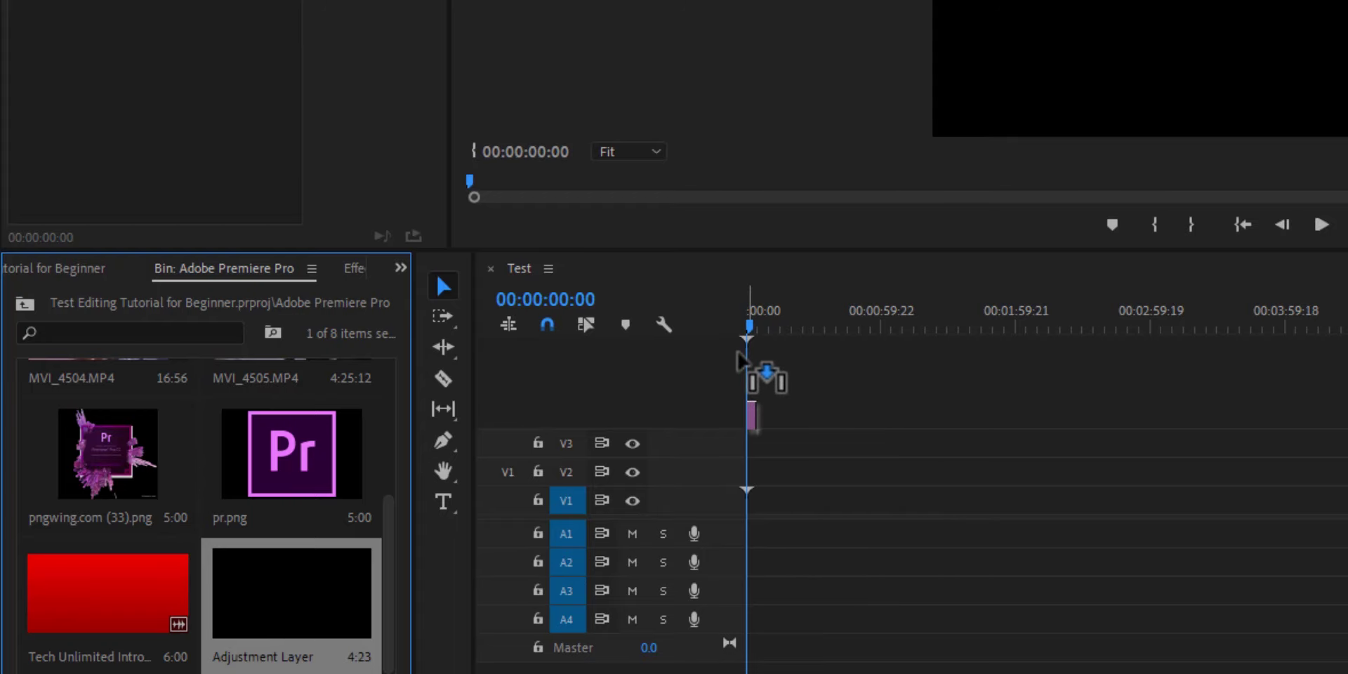
{"action": "left_click_drag", "start_coordinate": [739, 362], "coordinate": [755, 433]}
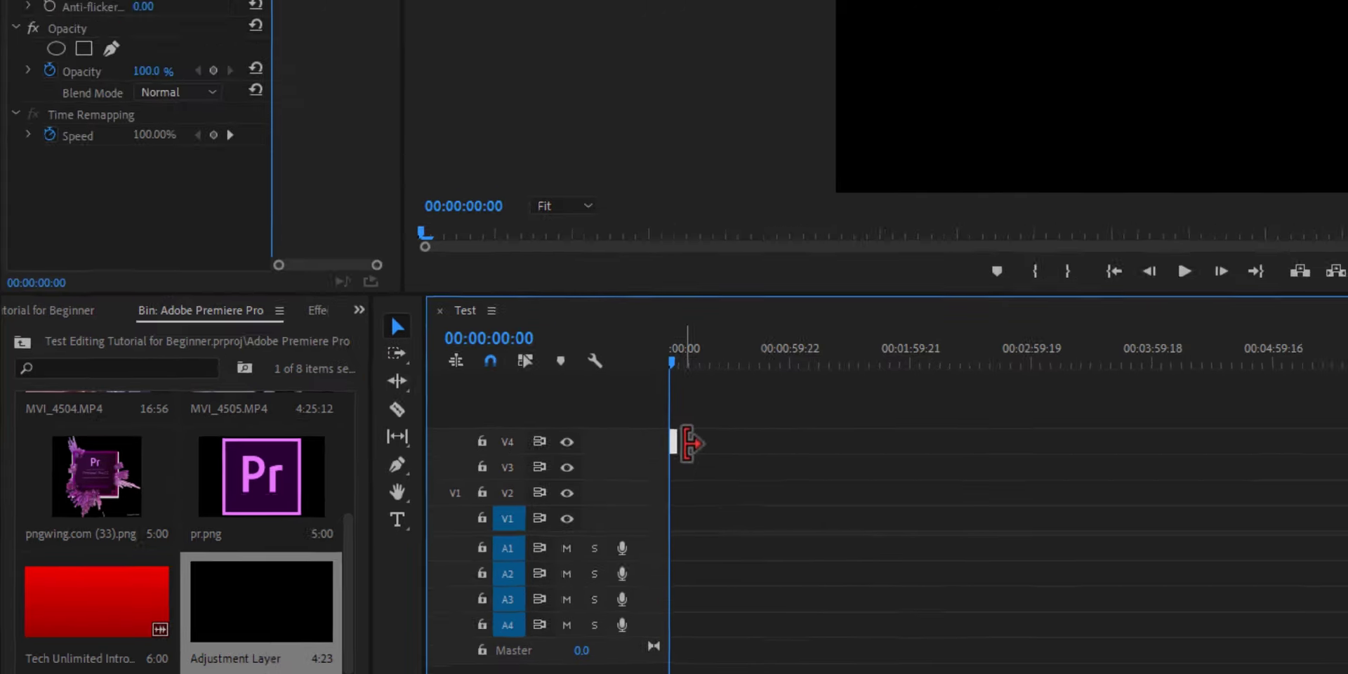
{"action": "left_click", "coordinate": [622, 460]}
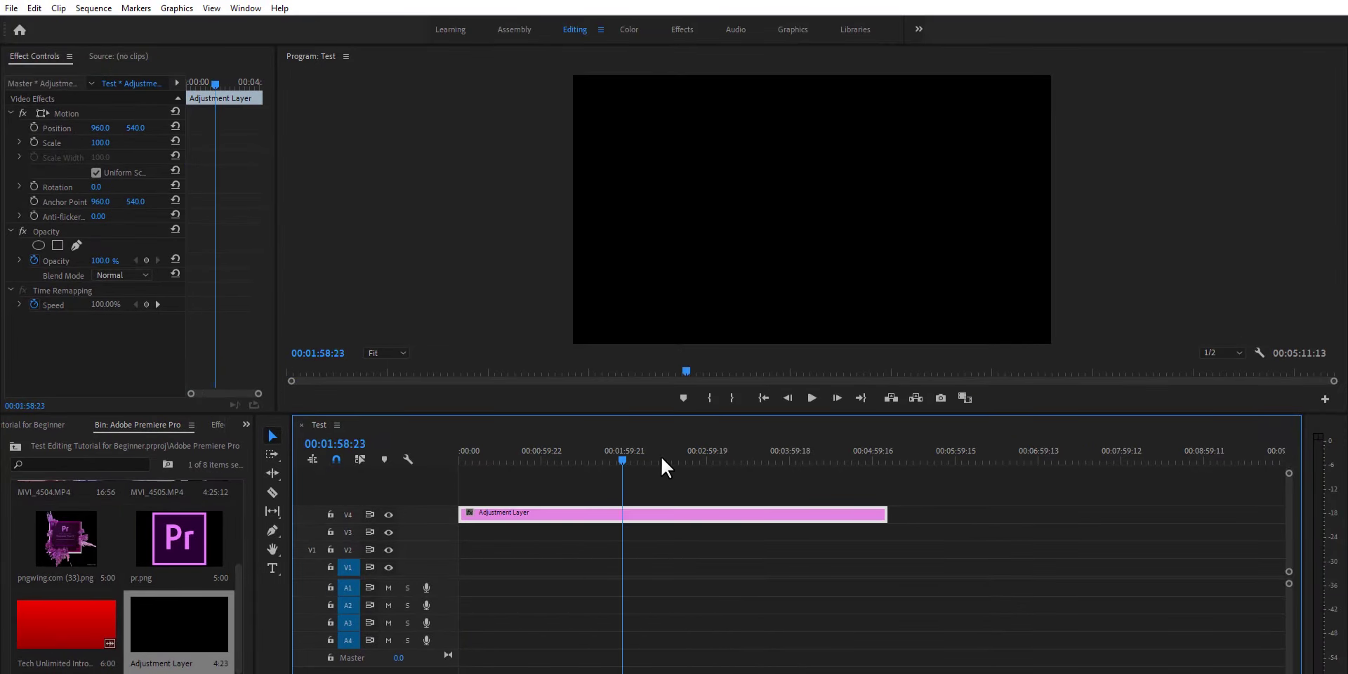
{"action": "left_click_drag", "start_coordinate": [665, 467], "coordinate": [461, 469]}
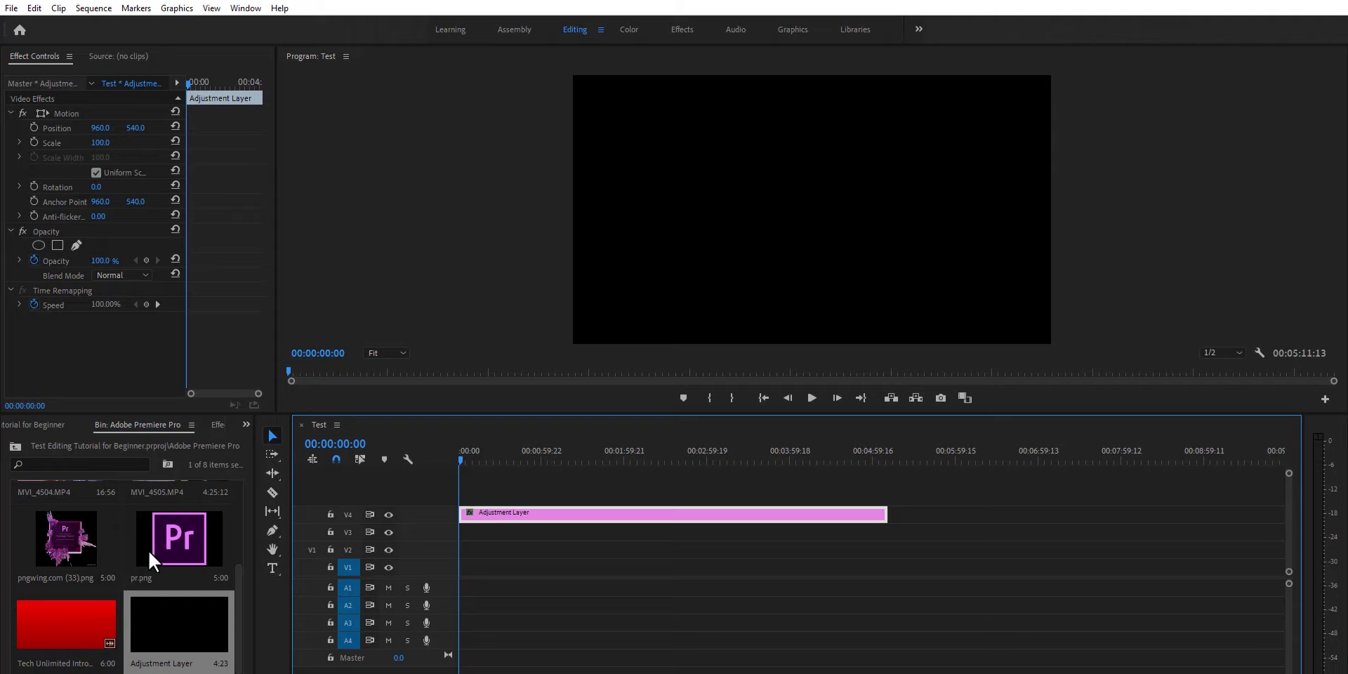
{"action": "scroll", "coordinate": [181, 636], "scroll_direction": "up", "scroll_amount": 3}
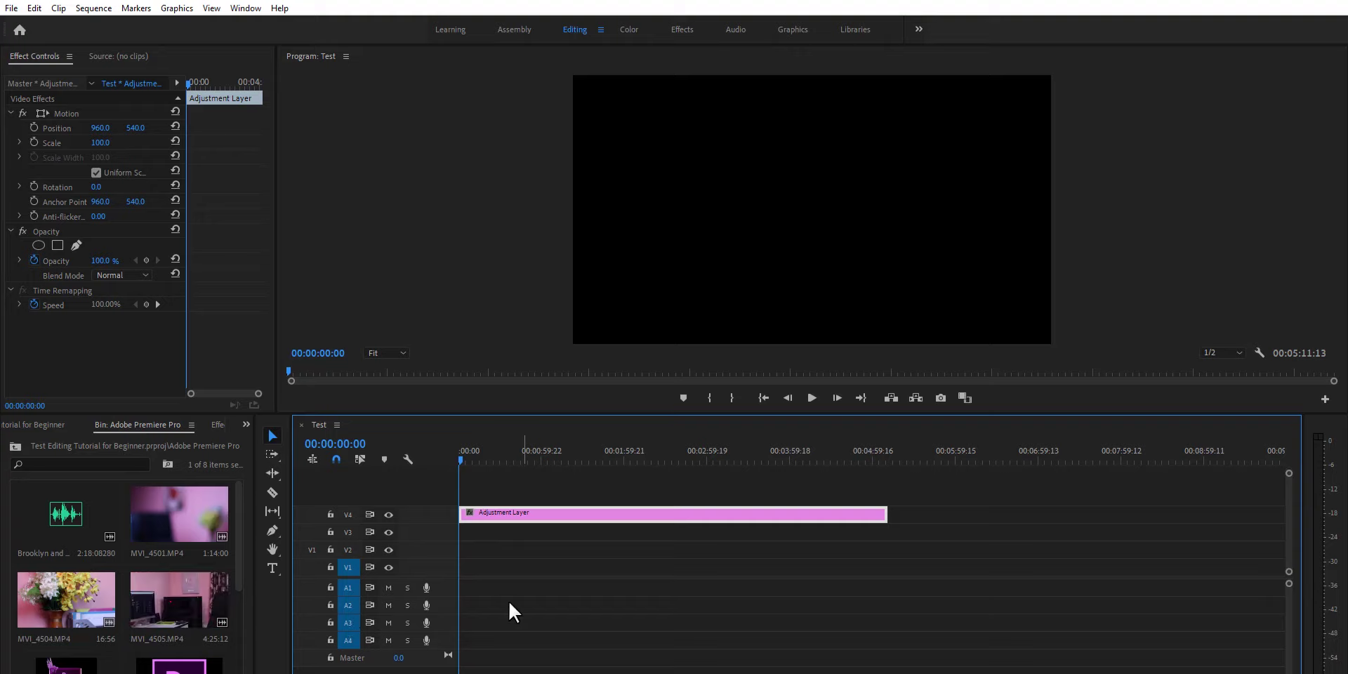
{"action": "double_click", "coordinate": [184, 525]}
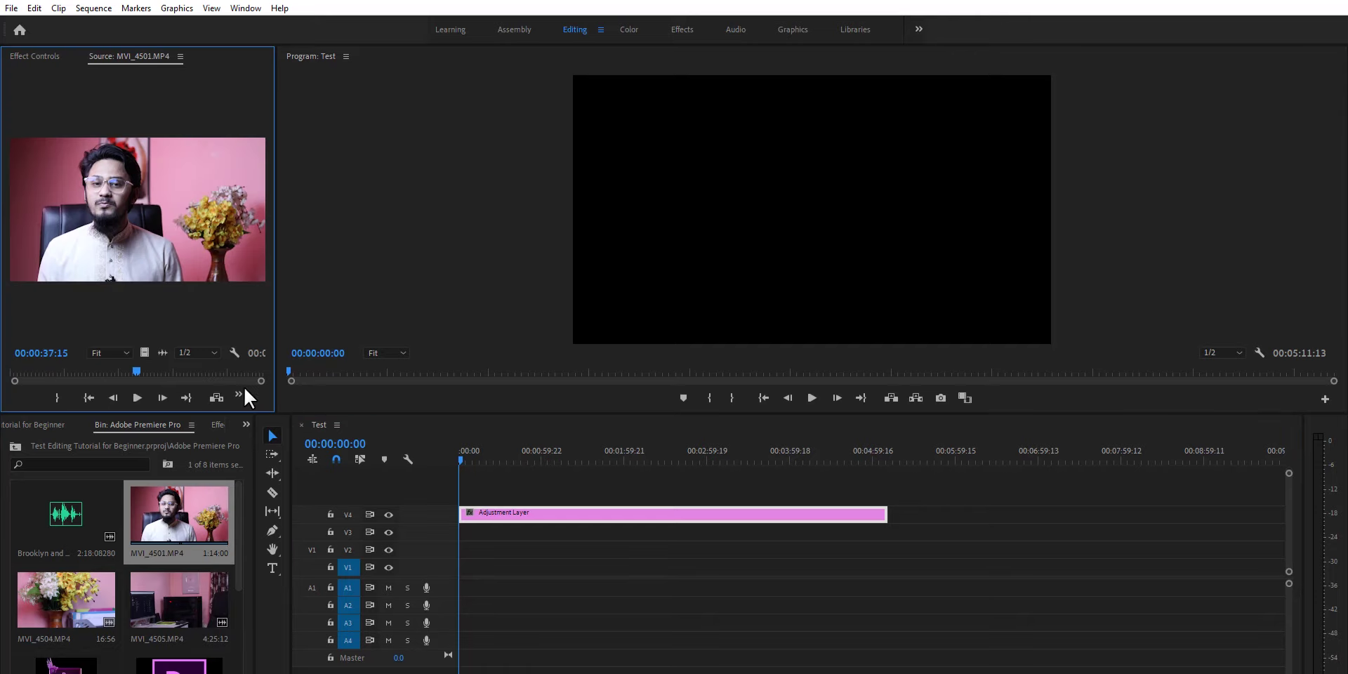
Enlarge the Source monitor, preview MVI_4501 from the start, and cue it to 00:00:06:47
{"action": "left_click_drag", "start_coordinate": [276, 329], "coordinate": [446, 316]}
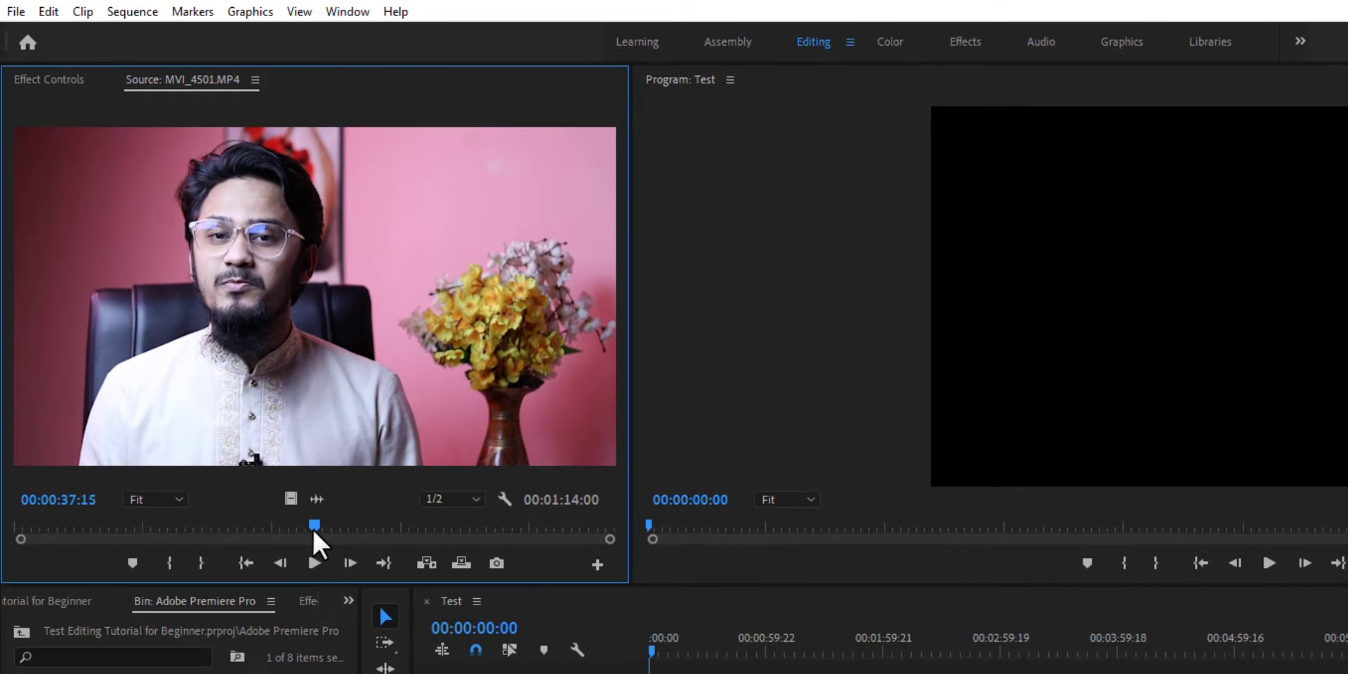
{"action": "left_click_drag", "start_coordinate": [243, 407], "coordinate": [39, 410]}
{"action": "left_click_drag", "start_coordinate": [53, 545], "coordinate": [23, 538]}
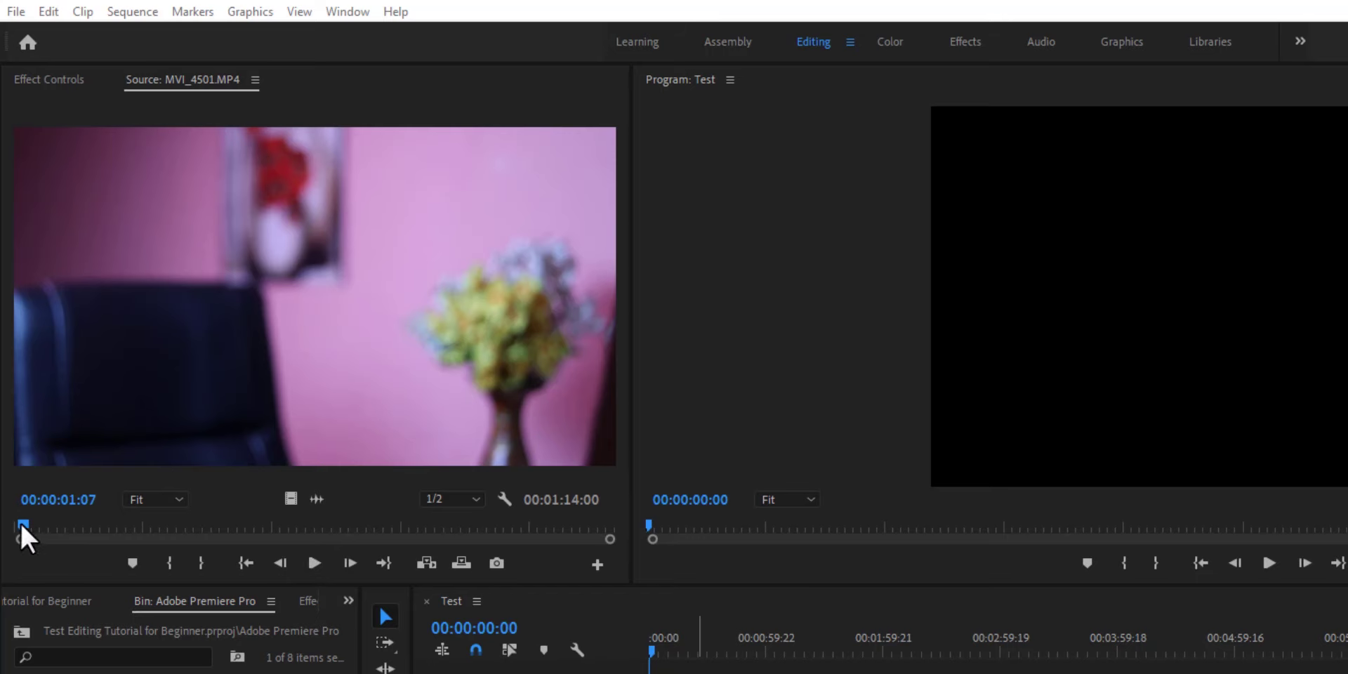
{"action": "left_click_drag", "start_coordinate": [23, 538], "coordinate": [8, 533]}
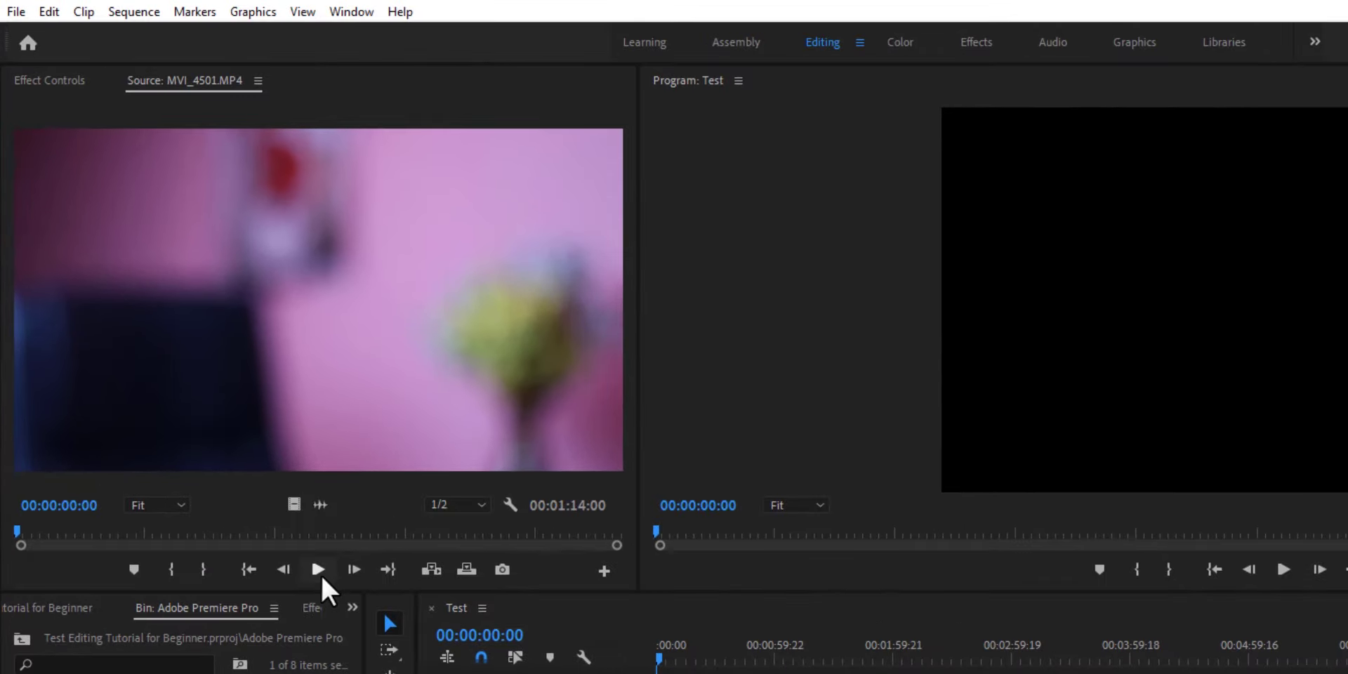
{"action": "left_click", "coordinate": [224, 400]}
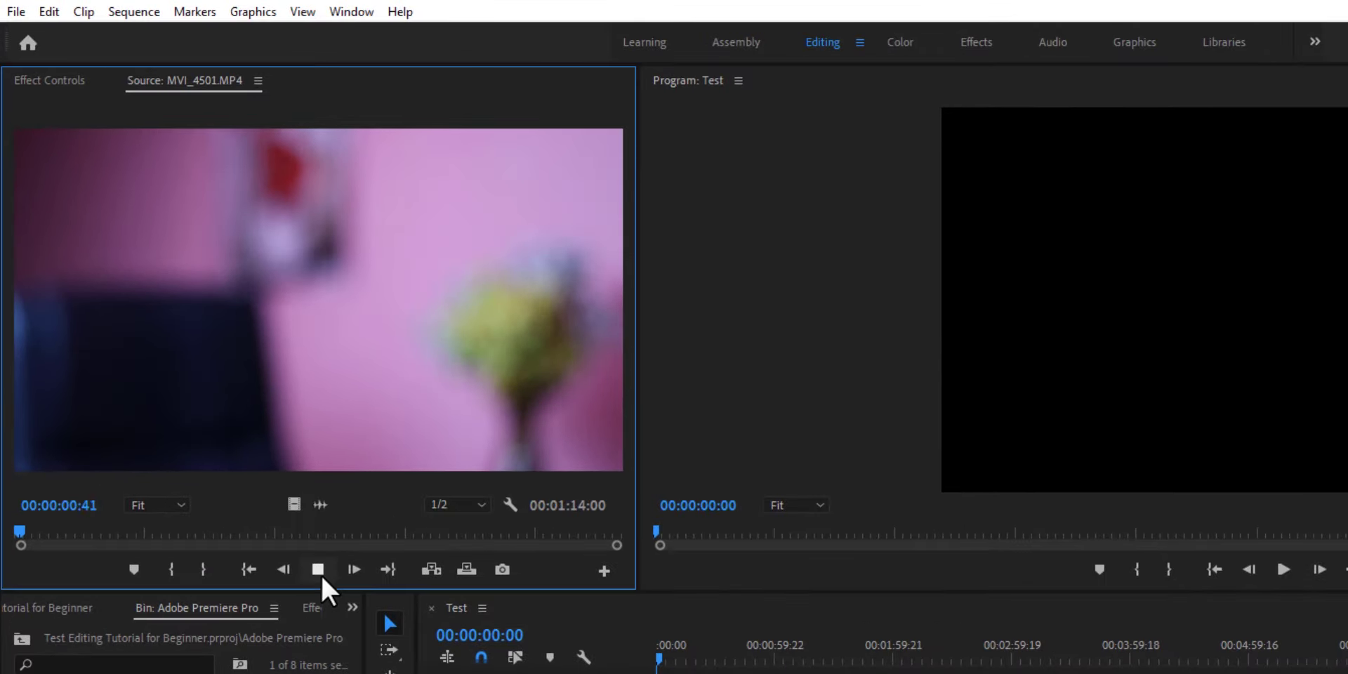
{"action": "left_click", "coordinate": [322, 576]}
{"action": "left_click_drag", "start_coordinate": [28, 534], "coordinate": [75, 532]}
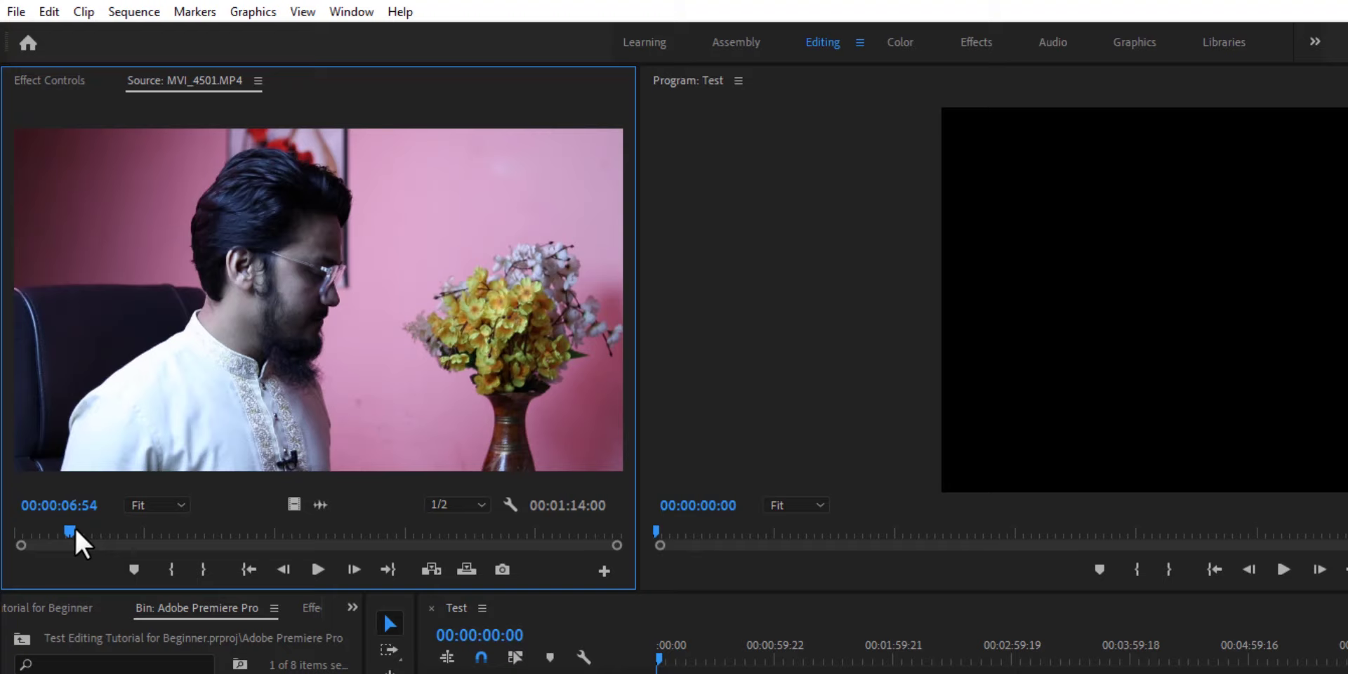
{"action": "left_click_drag", "start_coordinate": [75, 532], "coordinate": [79, 533]}
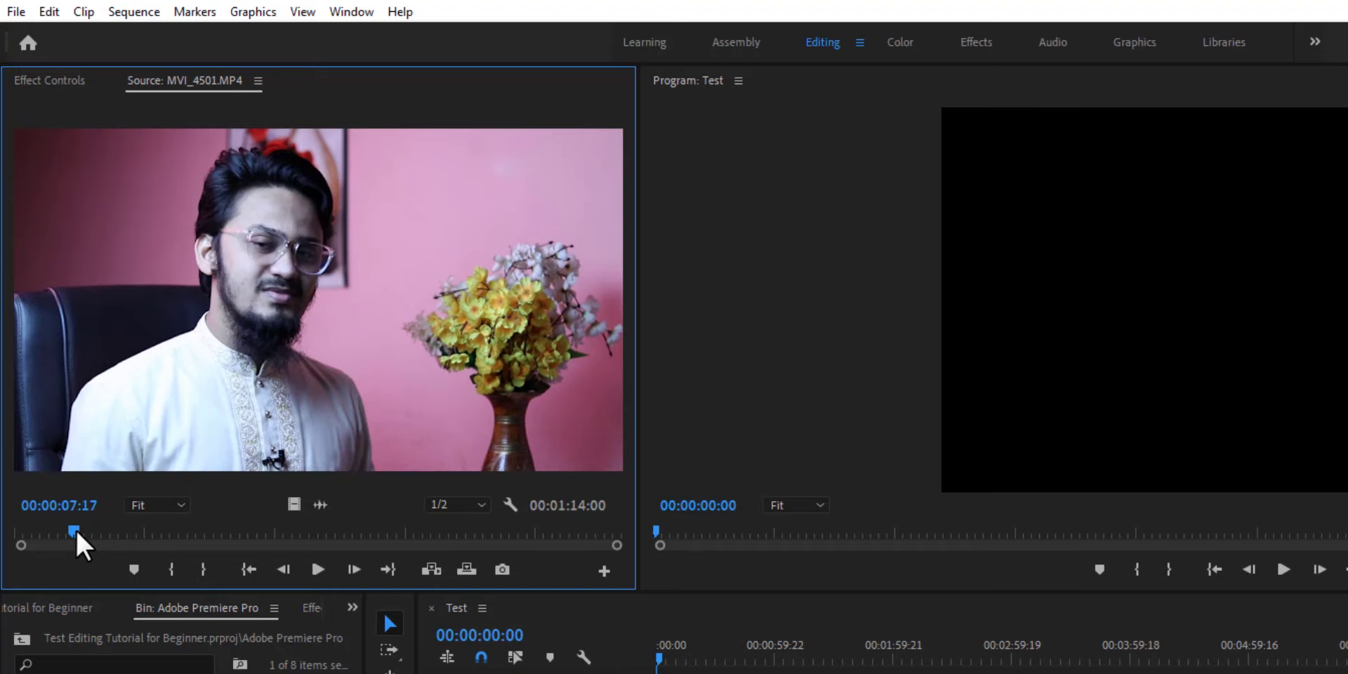
{"action": "left_click_drag", "start_coordinate": [79, 532], "coordinate": [73, 532]}
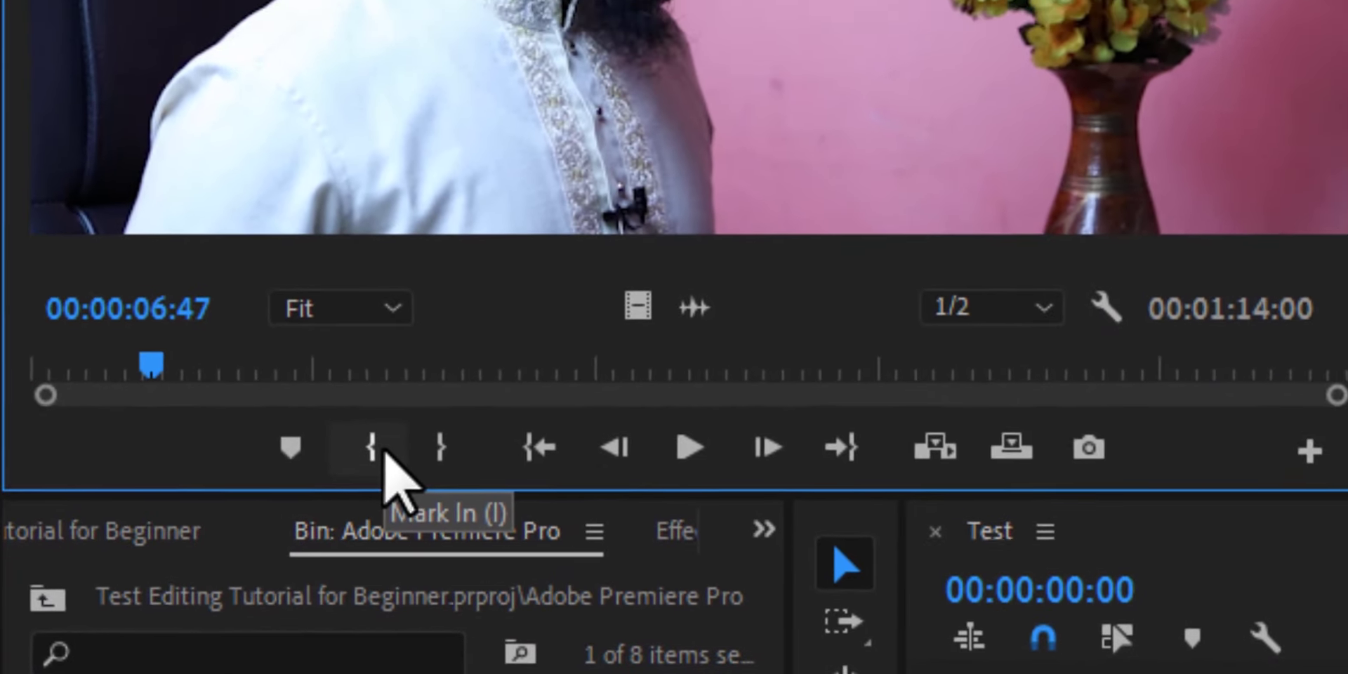
Mark an In point on MVI_4501 at 00:00:06:47 and preview from it
{"action": "left_click", "coordinate": [335, 469]}
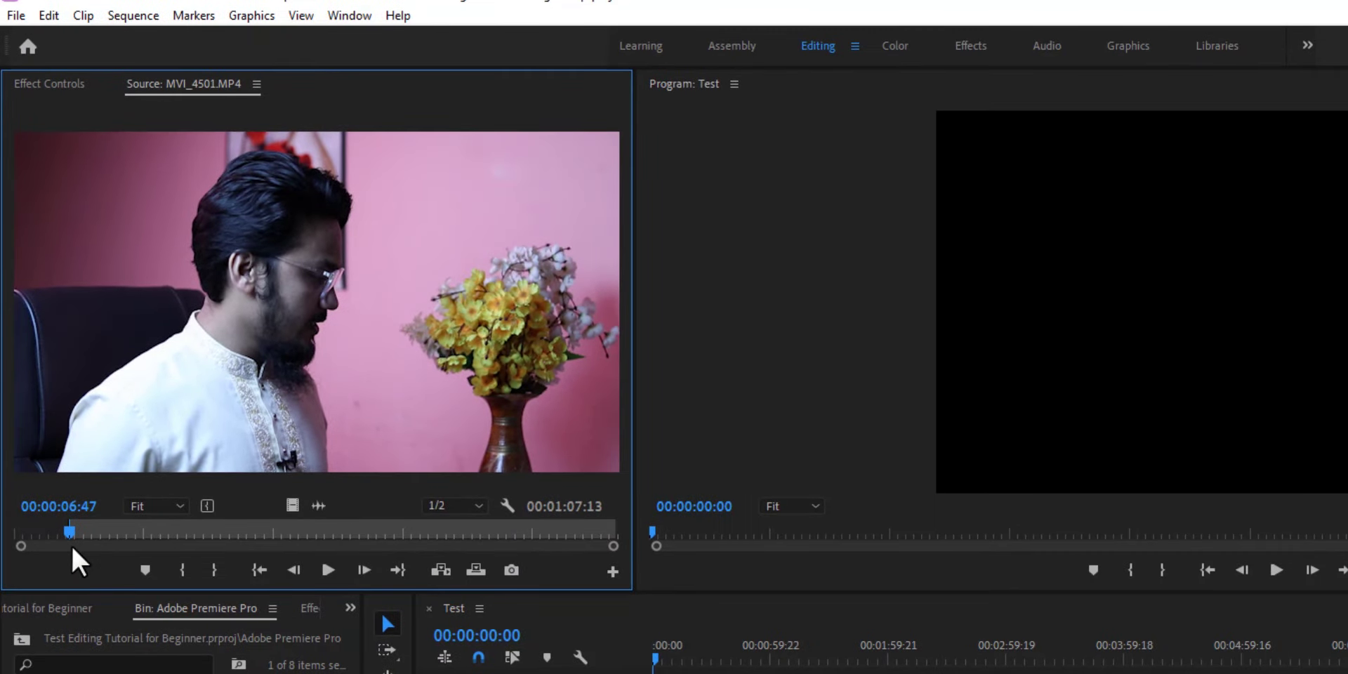
{"action": "left_click", "coordinate": [324, 573]}
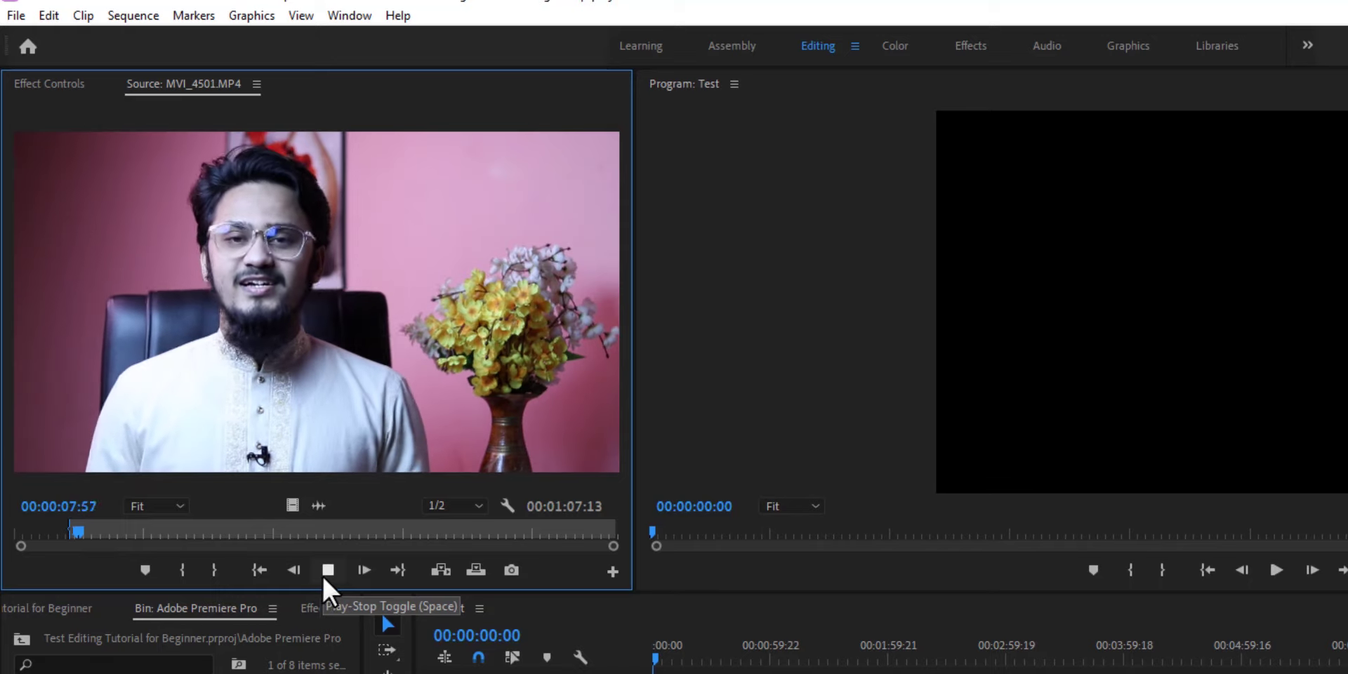
{"action": "left_click", "coordinate": [324, 573]}
Mark the Out point at 00:01:10:48 and add the trimmed clip at the sequence start
{"action": "left_click_drag", "start_coordinate": [79, 532], "coordinate": [594, 531]}
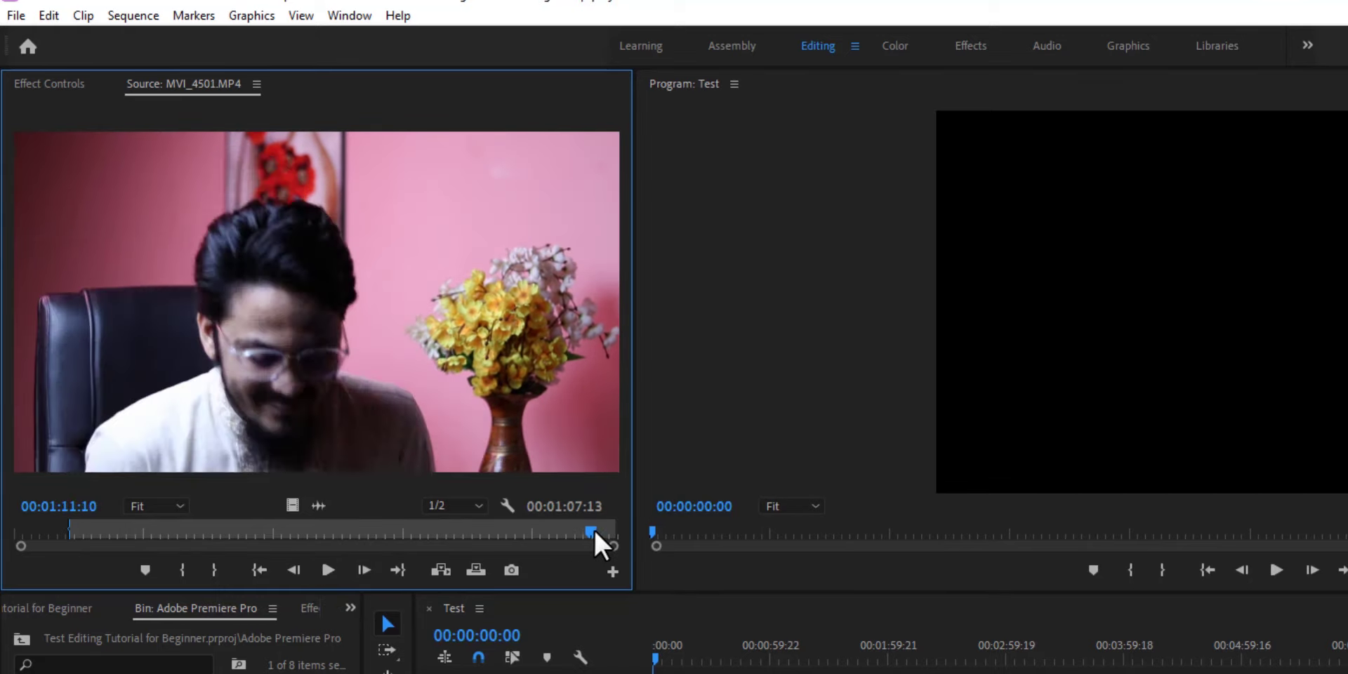
{"action": "left_click_drag", "start_coordinate": [594, 531], "coordinate": [588, 532]}
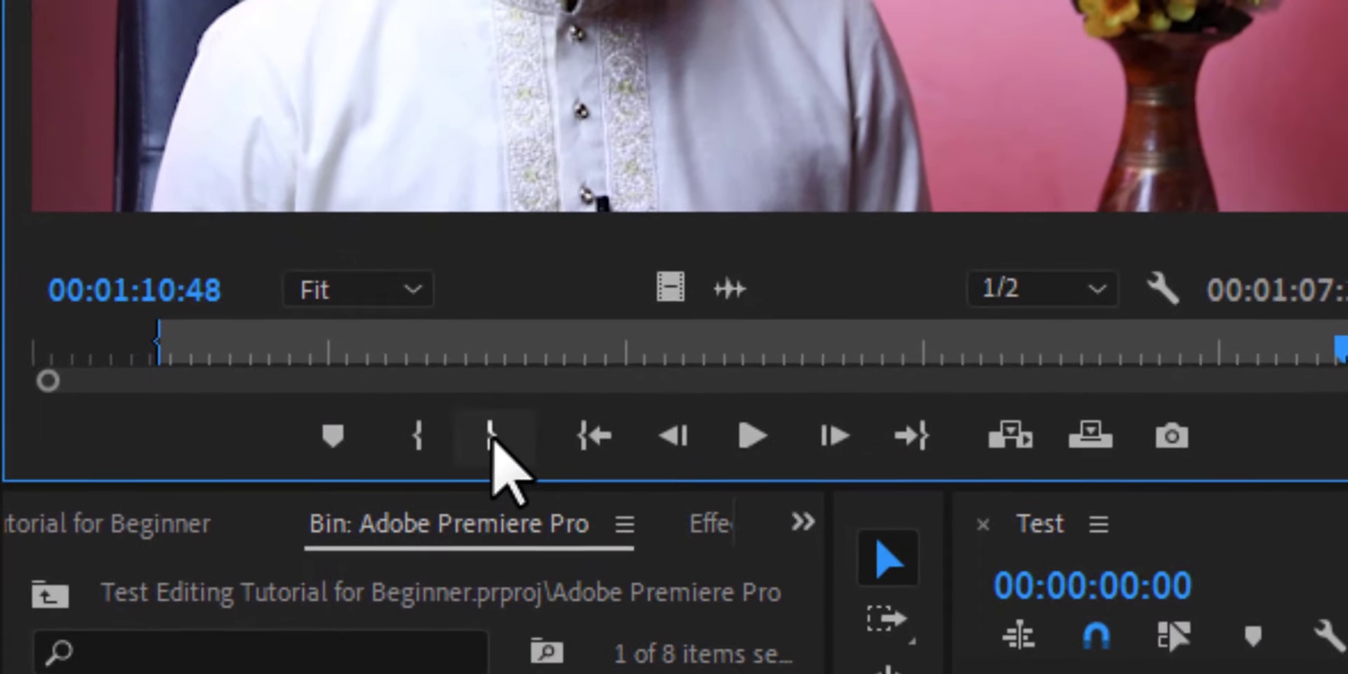
{"action": "left_click", "coordinate": [492, 437]}
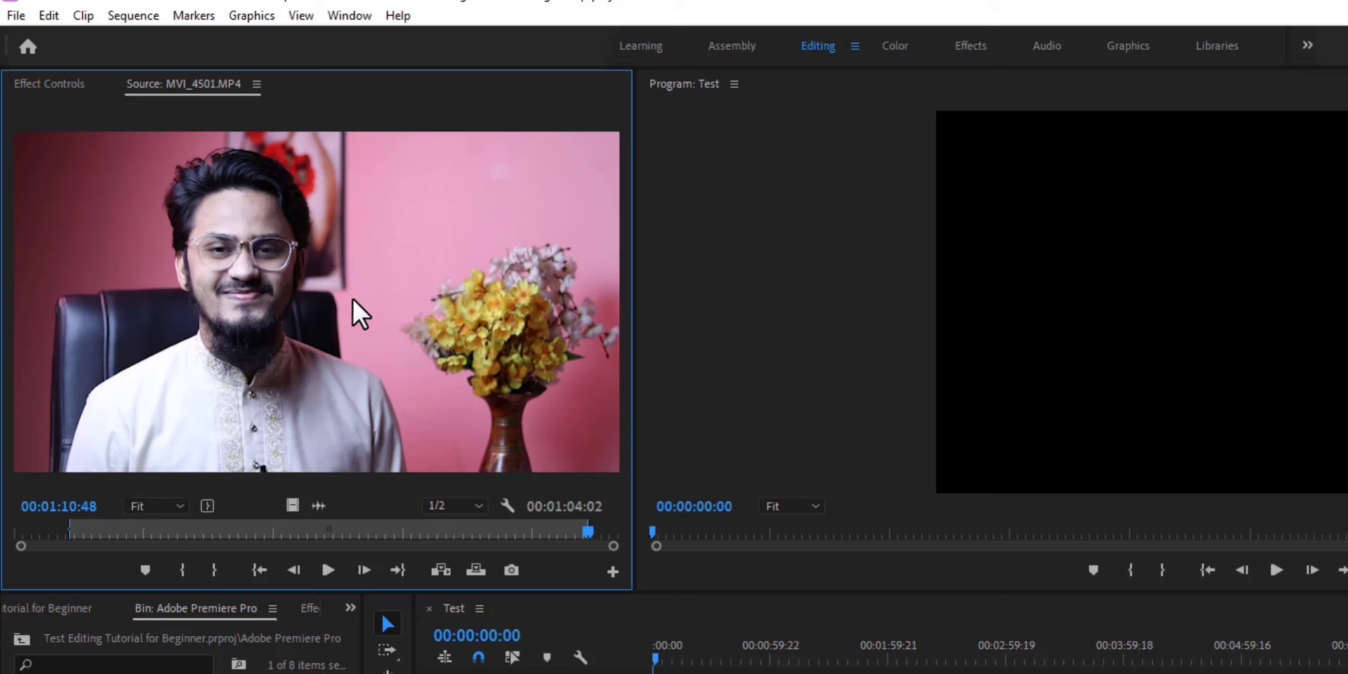
{"action": "mouse_move", "coordinate": [223, 265]}
{"action": "left_mouse_down"}
{"action": "mouse_move", "coordinate": [494, 587]}
{"action": "mouse_move", "coordinate": [466, 592]}
{"action": "left_mouse_up"}
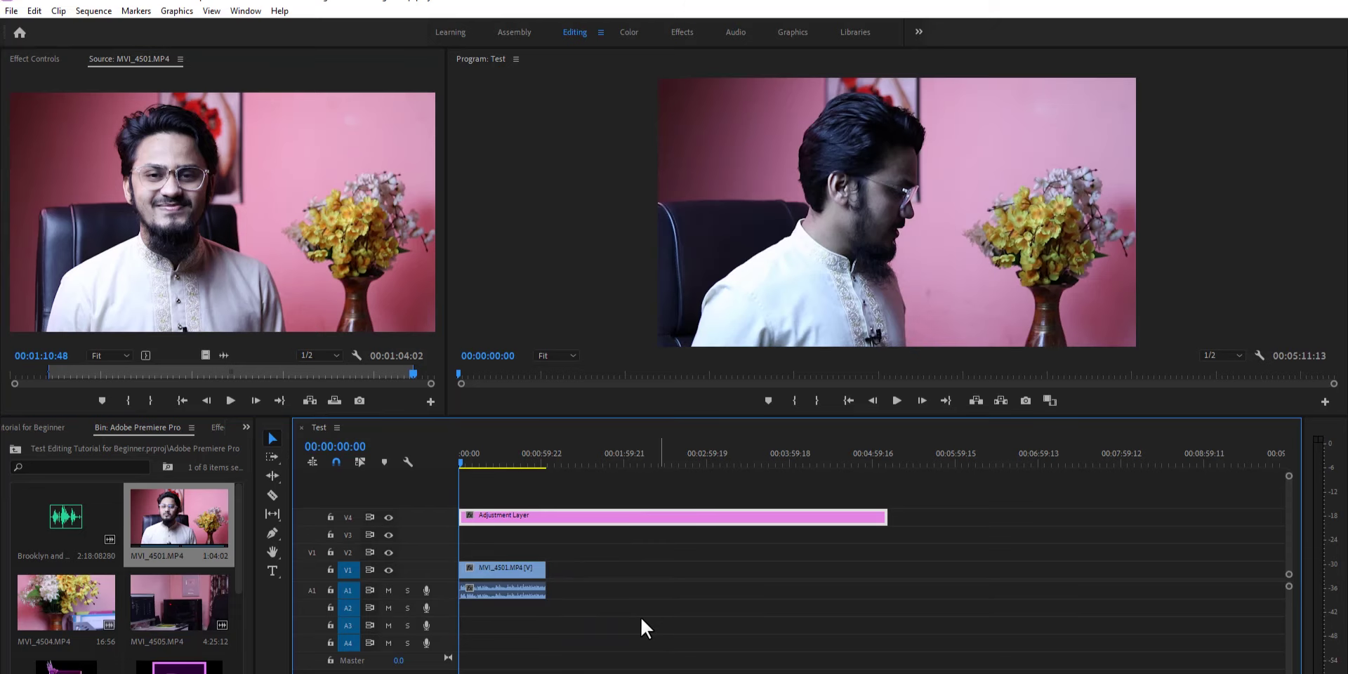
Play the Test sequence and skip ahead to review the new MVI_4501 clip on V1/A1
{"action": "left_click", "coordinate": [898, 401]}
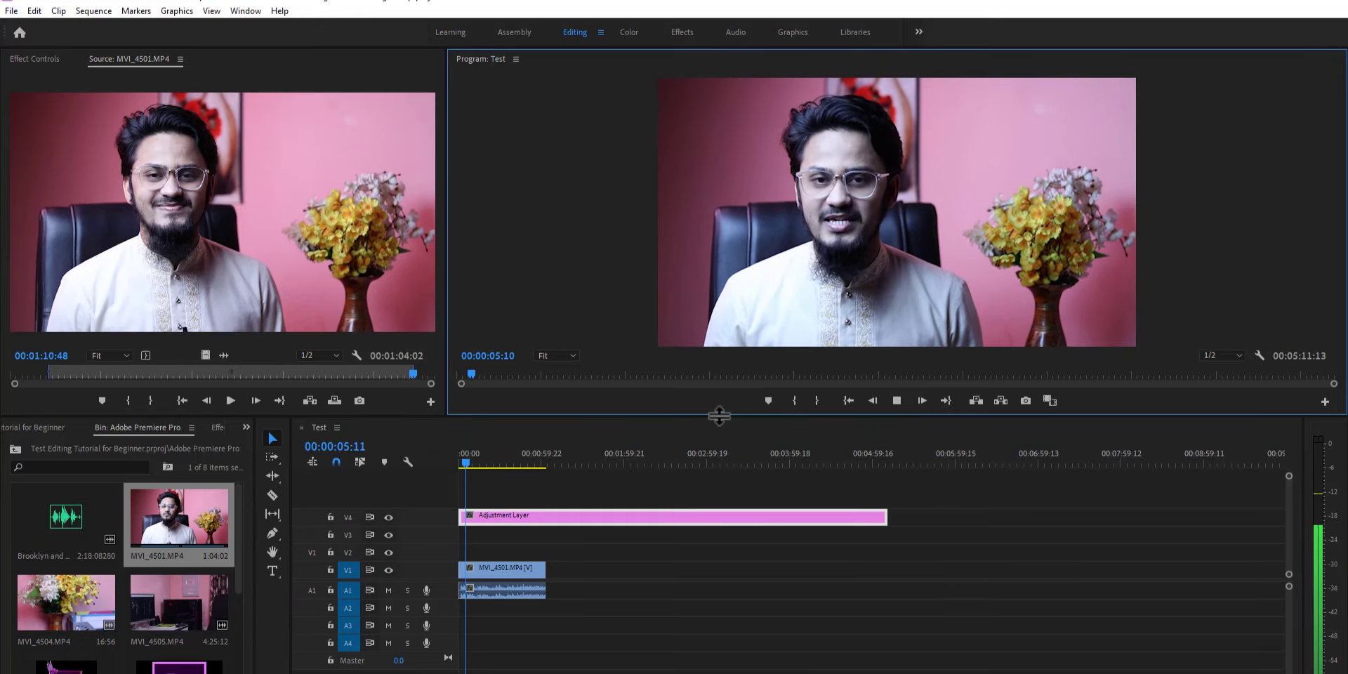
{"action": "mouse_move", "coordinate": [719, 416]}
{"action": "left_mouse_down"}
{"action": "mouse_move", "coordinate": [720, 468]}
{"action": "mouse_move", "coordinate": [721, 422]}
{"action": "left_mouse_up"}
{"action": "left_click", "coordinate": [567, 666]}
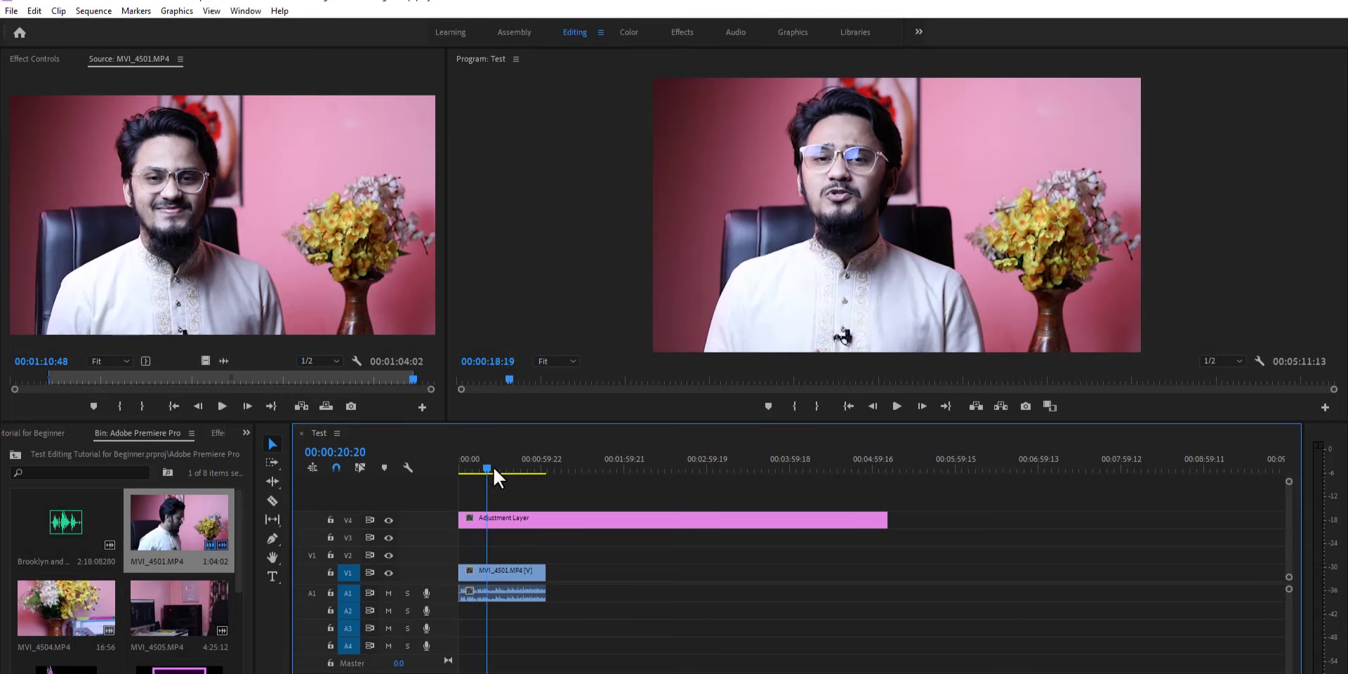
{"action": "left_click_drag", "start_coordinate": [494, 469], "coordinate": [500, 473]}
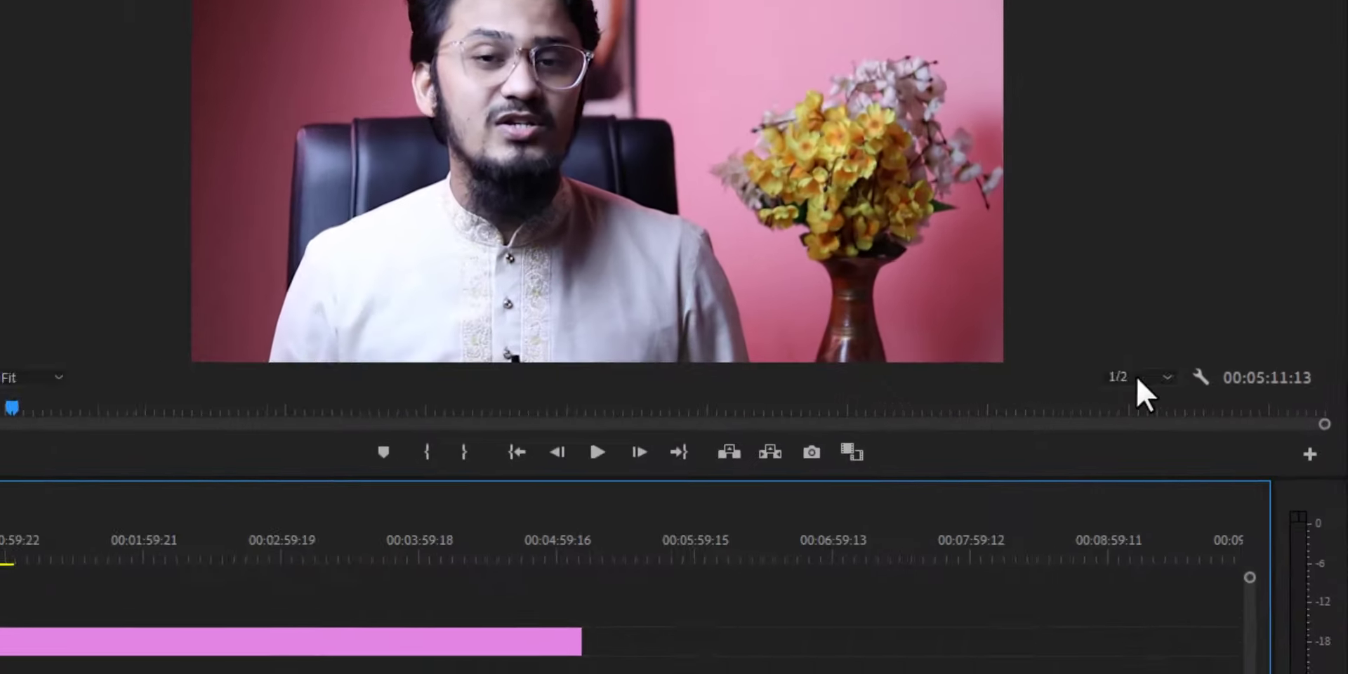
Switch playback resolution to 1/4, then back to 1/2
{"action": "left_click", "coordinate": [1239, 361]}
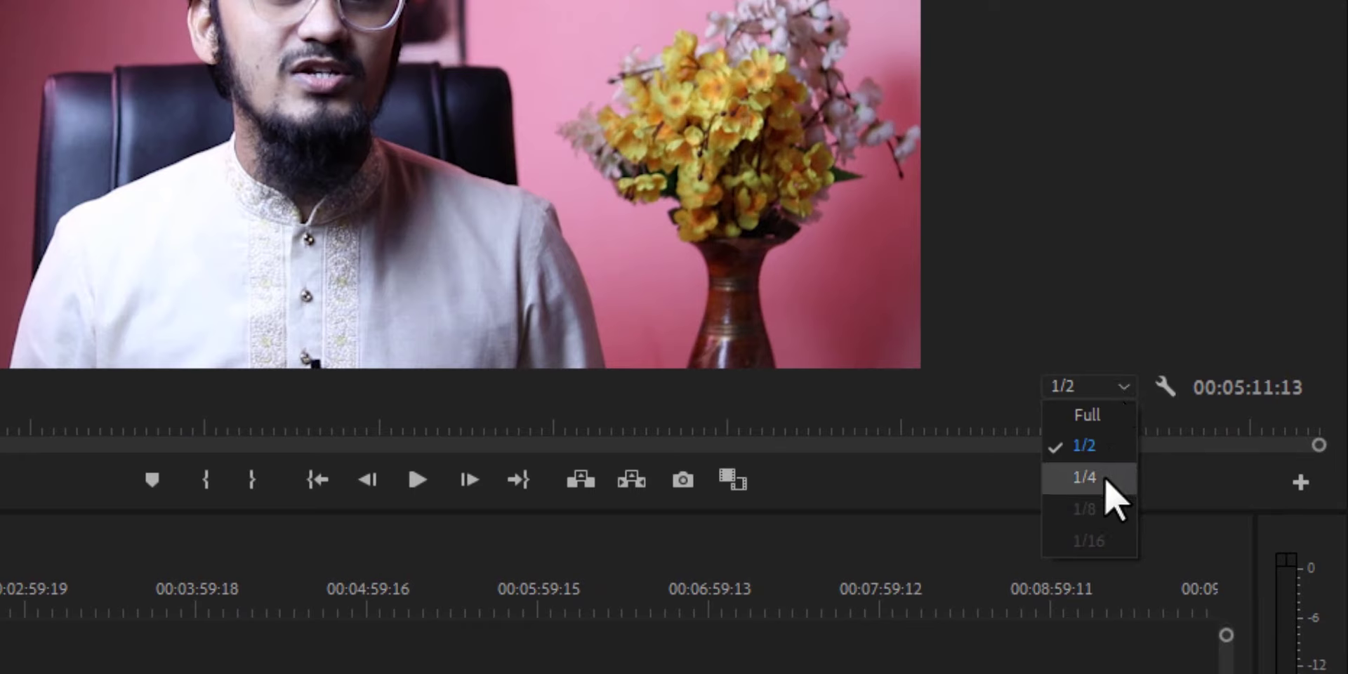
{"action": "left_click", "coordinate": [1106, 479]}
{"action": "left_click", "coordinate": [1100, 395]}
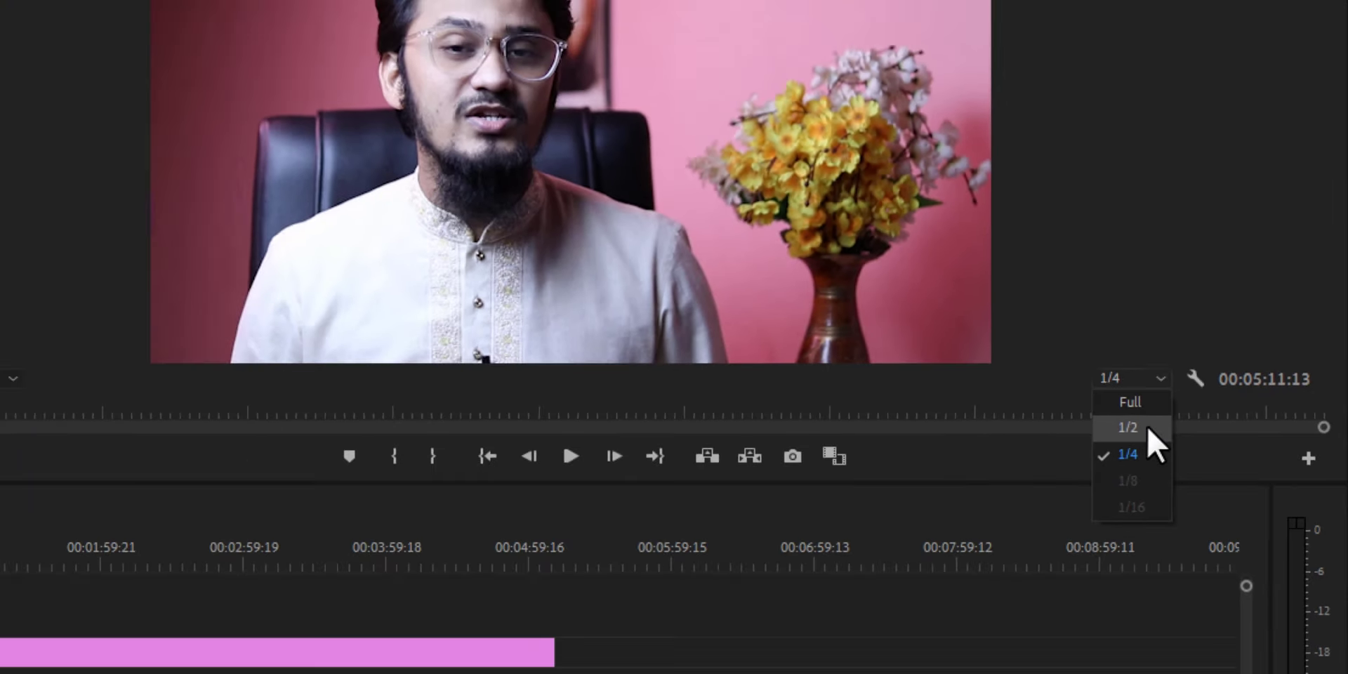
{"action": "left_click", "coordinate": [1096, 446]}
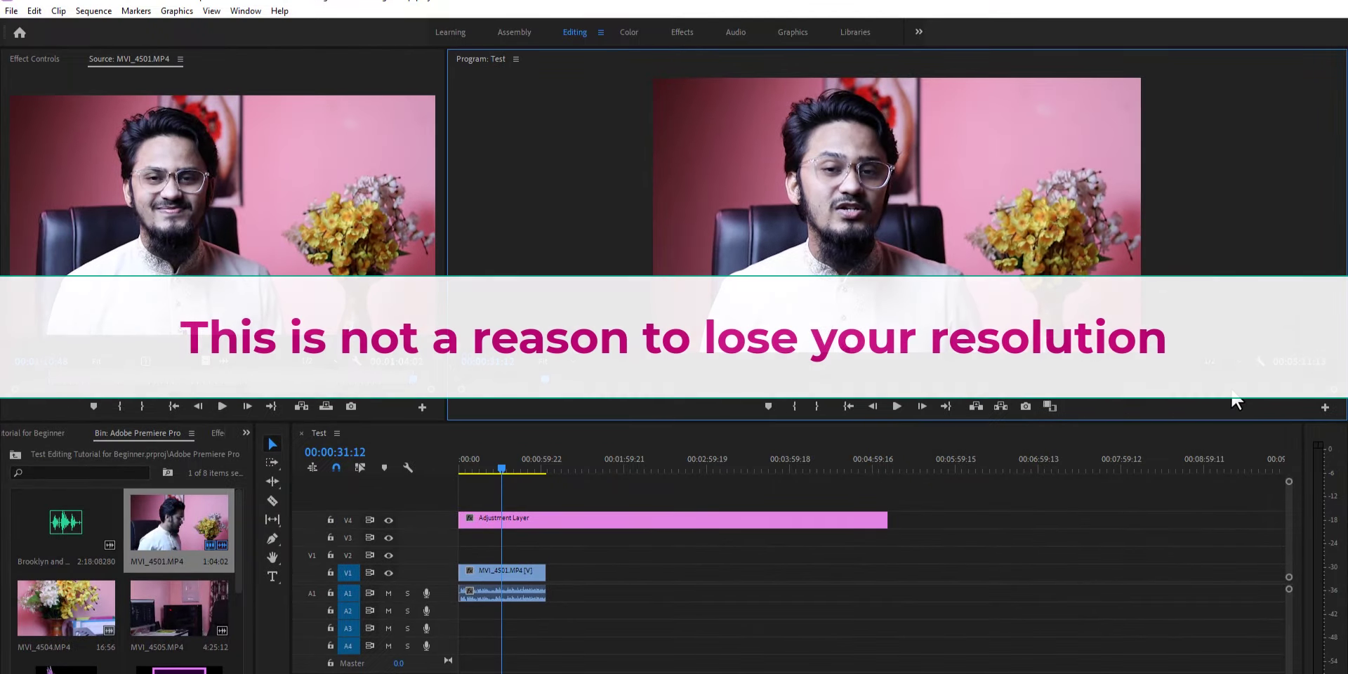
Scrub the playhead from about 50 seconds back to around 43 seconds
{"action": "left_click", "coordinate": [529, 469]}
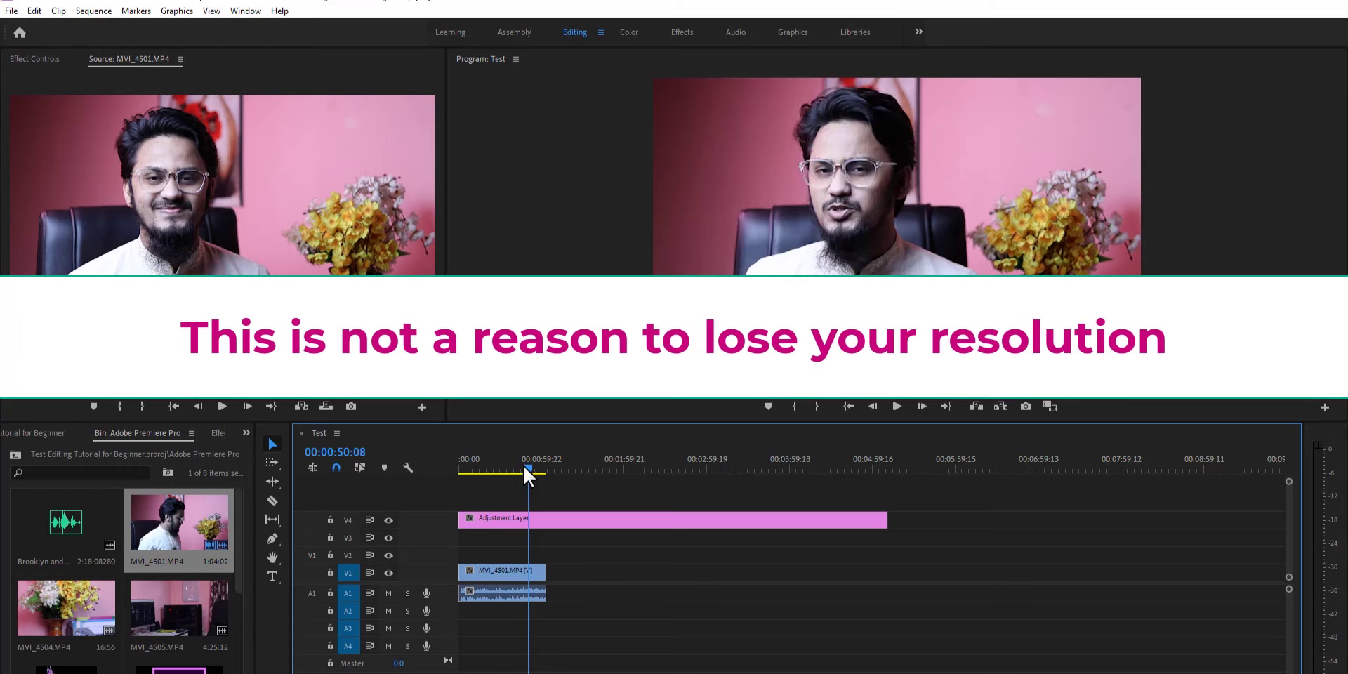
{"action": "left_click_drag", "start_coordinate": [524, 469], "coordinate": [522, 469]}
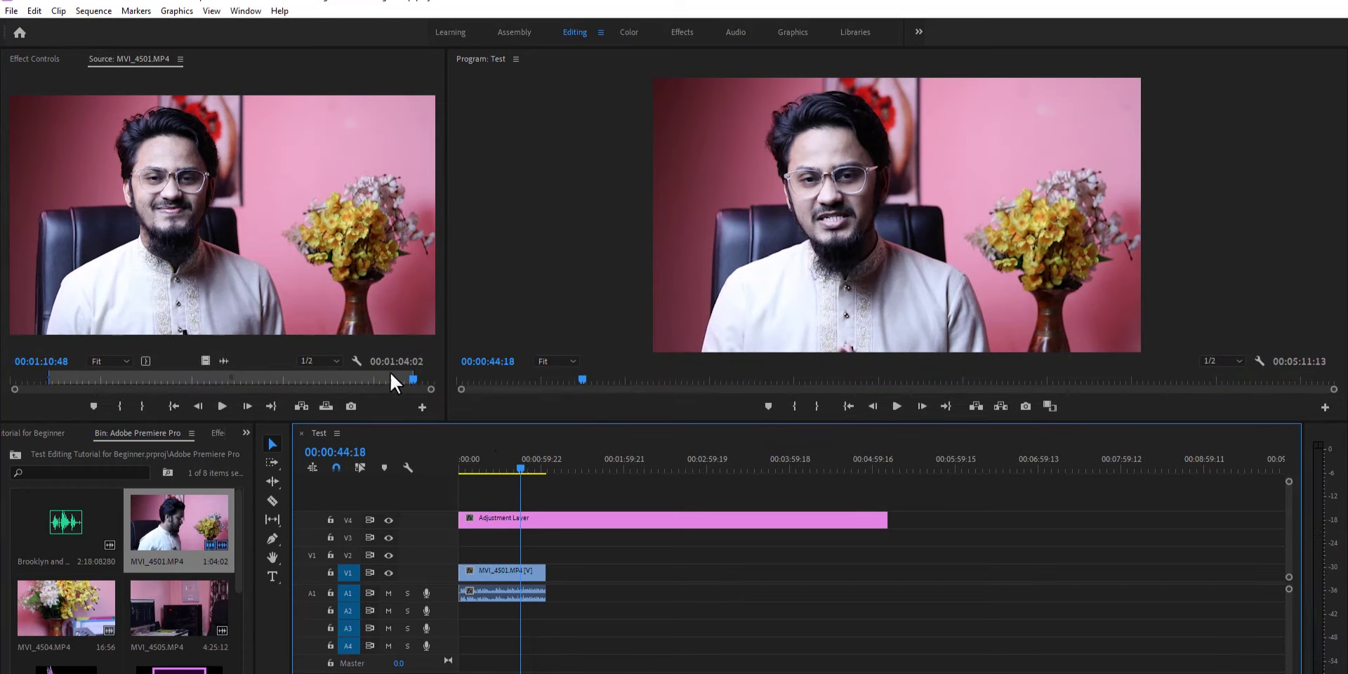
{"action": "left_click_drag", "start_coordinate": [183, 239], "coordinate": [532, 434]}
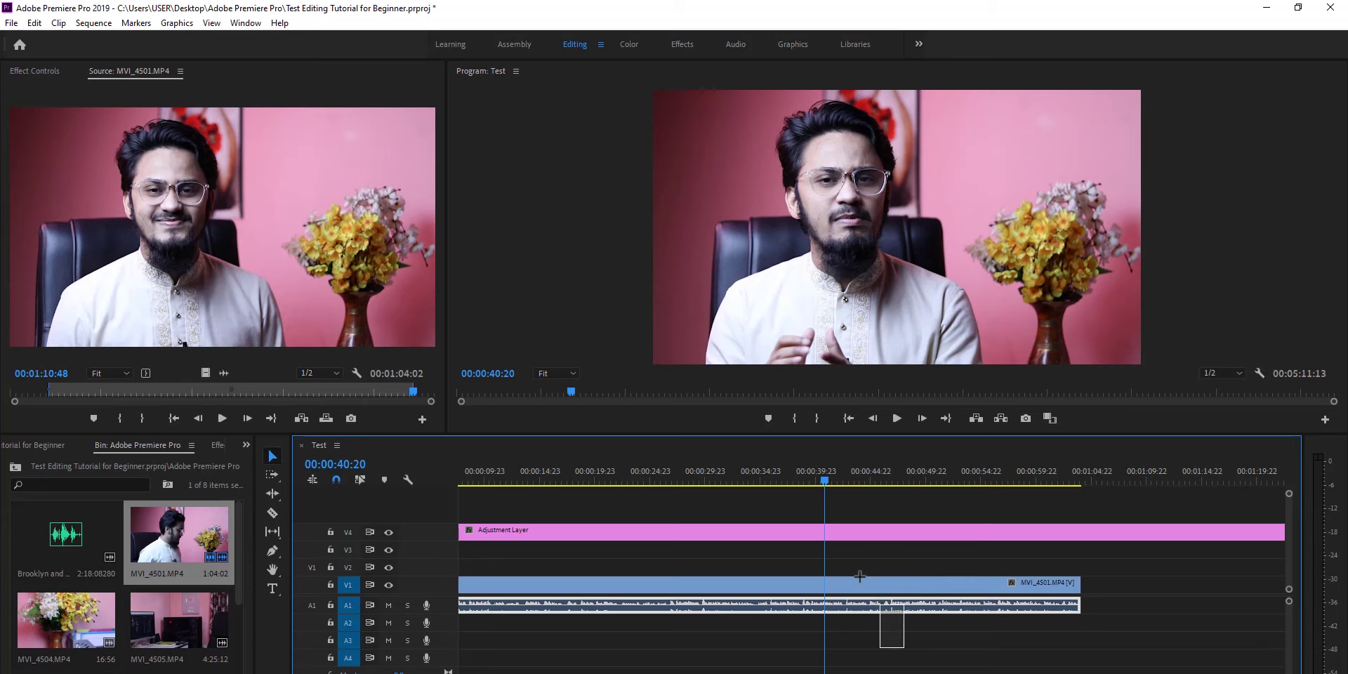
{"action": "left_click_drag", "start_coordinate": [882, 665], "coordinate": [846, 573]}
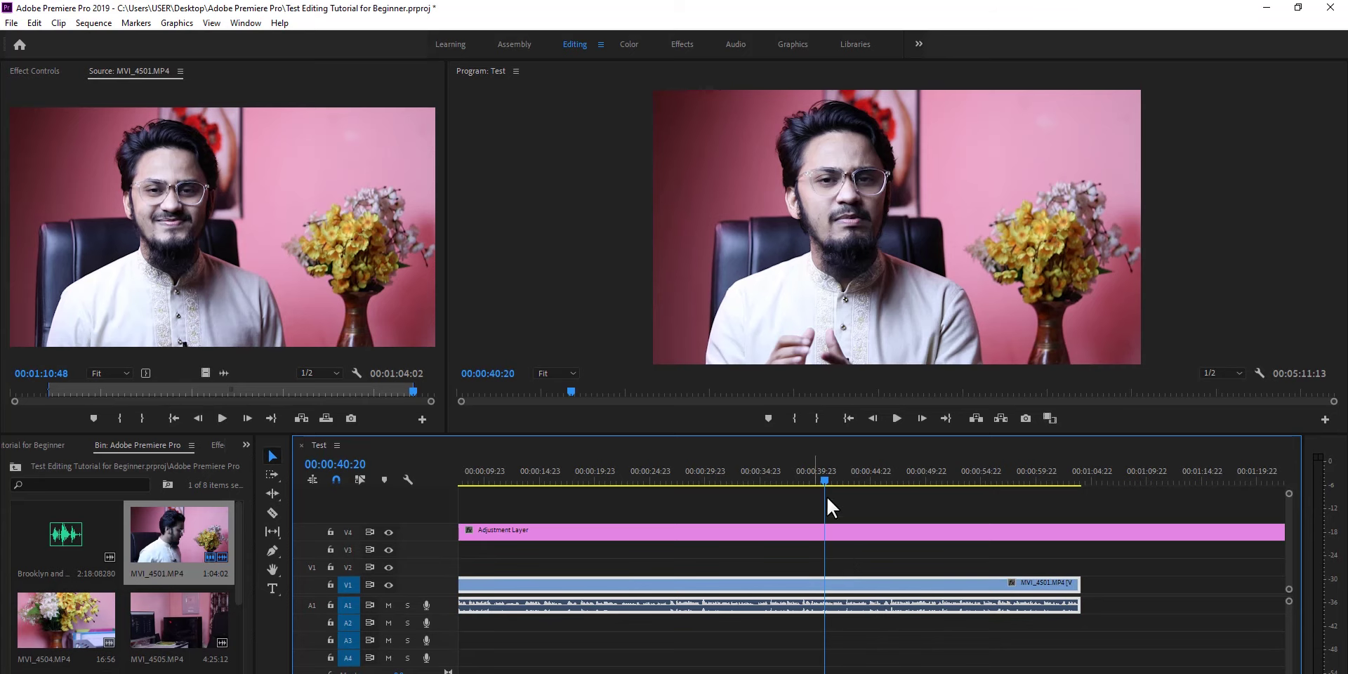
{"action": "left_click", "coordinate": [665, 482]}
{"action": "left_click_drag", "start_coordinate": [668, 480], "coordinate": [846, 496]}
Razor-cut MVI_4501 at the 00:00:42:18 playhead and drag its second part later
{"action": "key", "text": "c"}
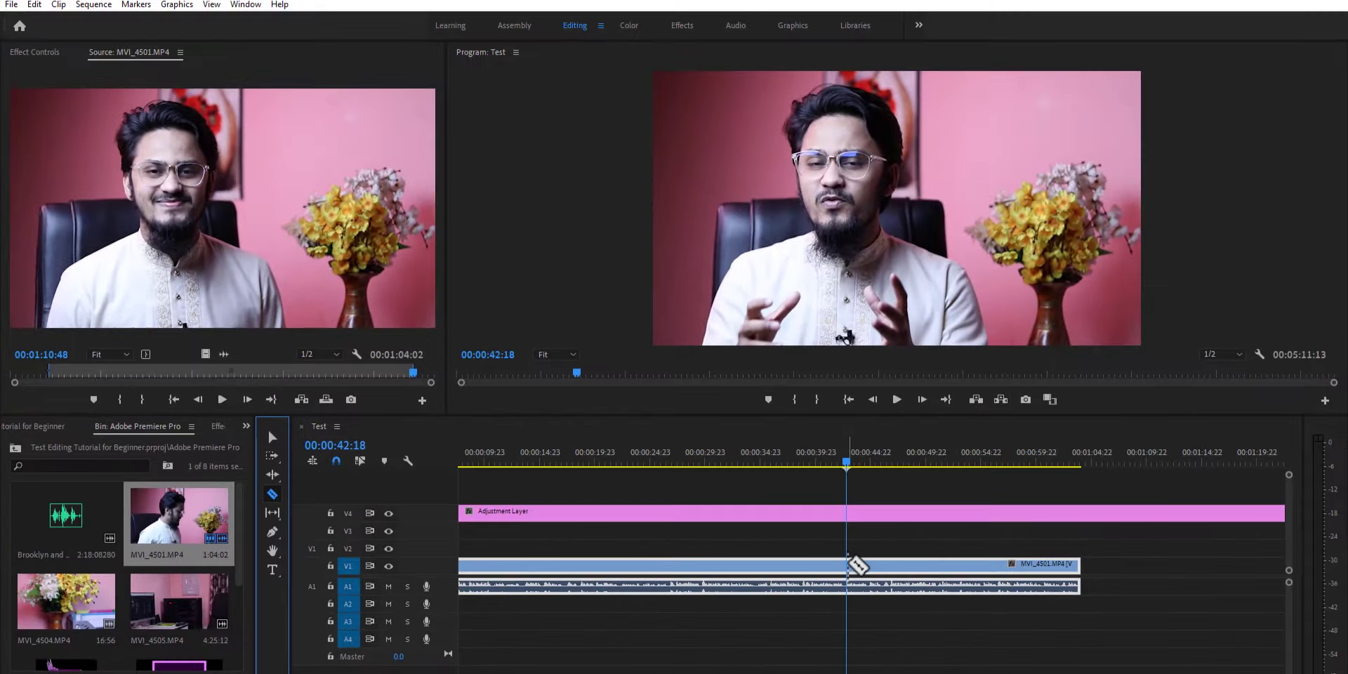
{"action": "left_click", "coordinate": [850, 564]}
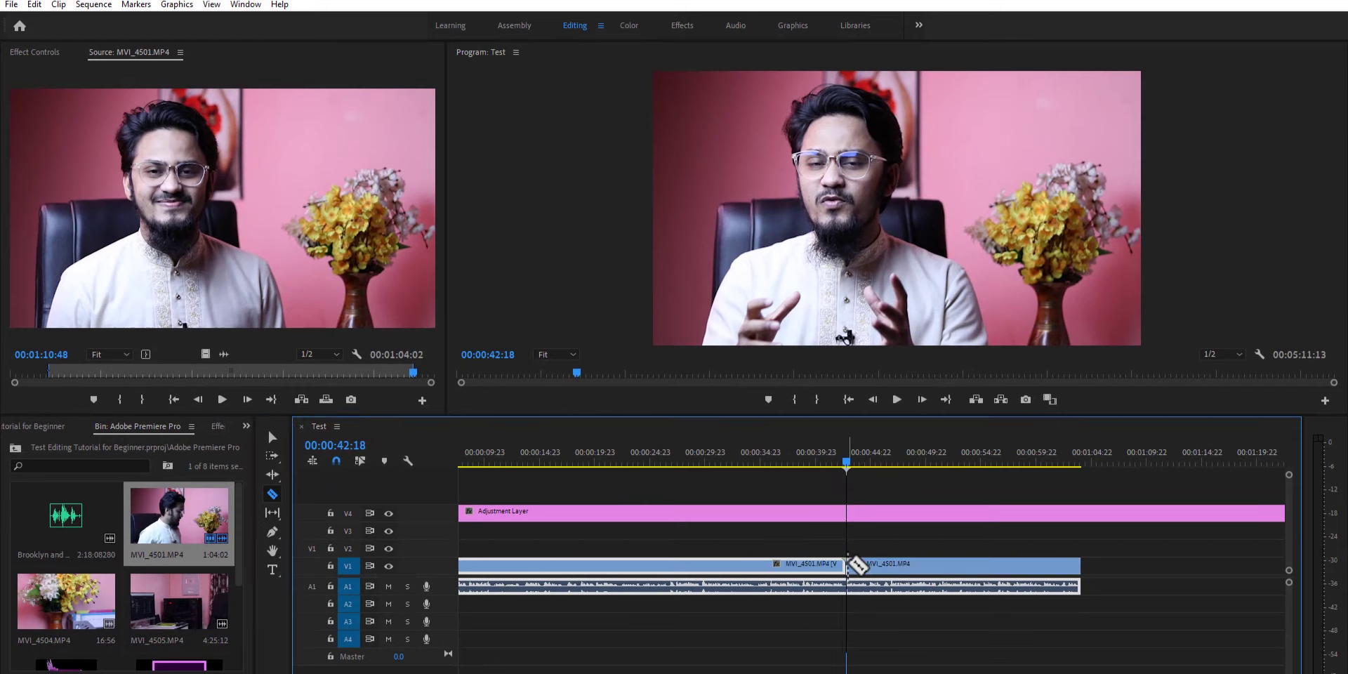
{"action": "key", "text": "v"}
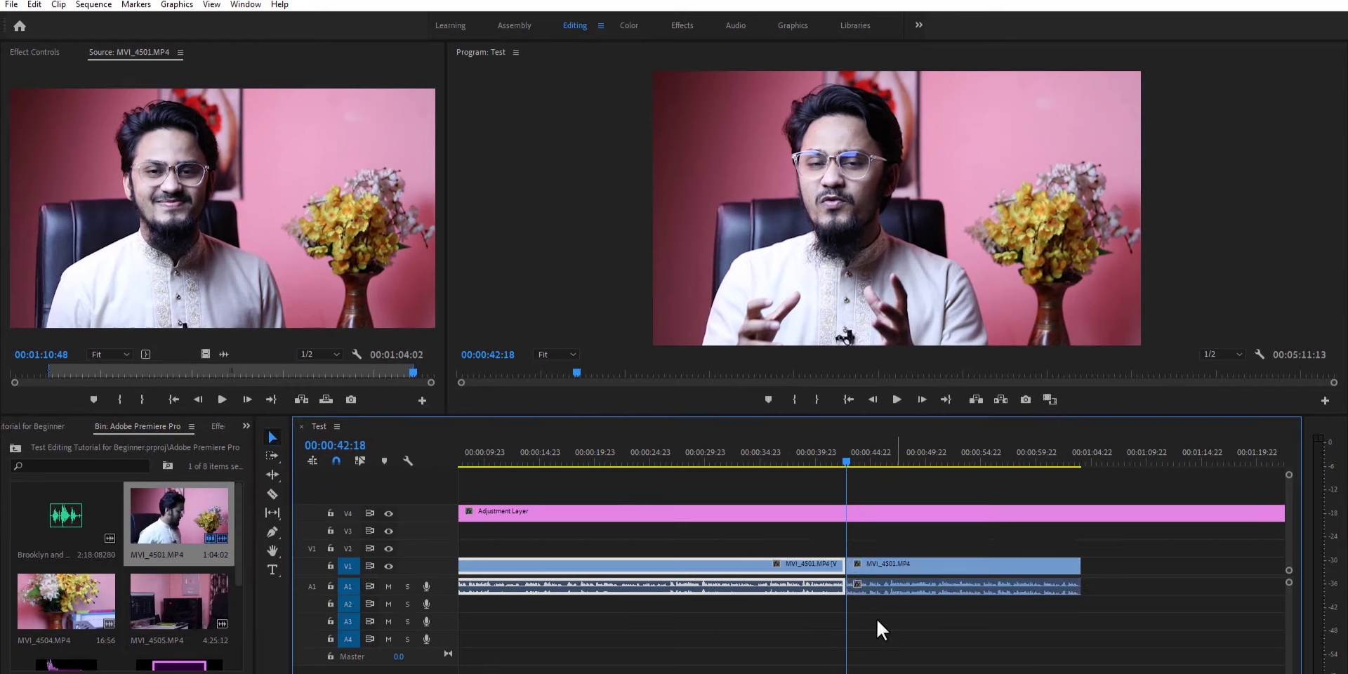
{"action": "left_click", "coordinate": [882, 567]}
{"action": "left_click_drag", "start_coordinate": [882, 567], "coordinate": [934, 557]}
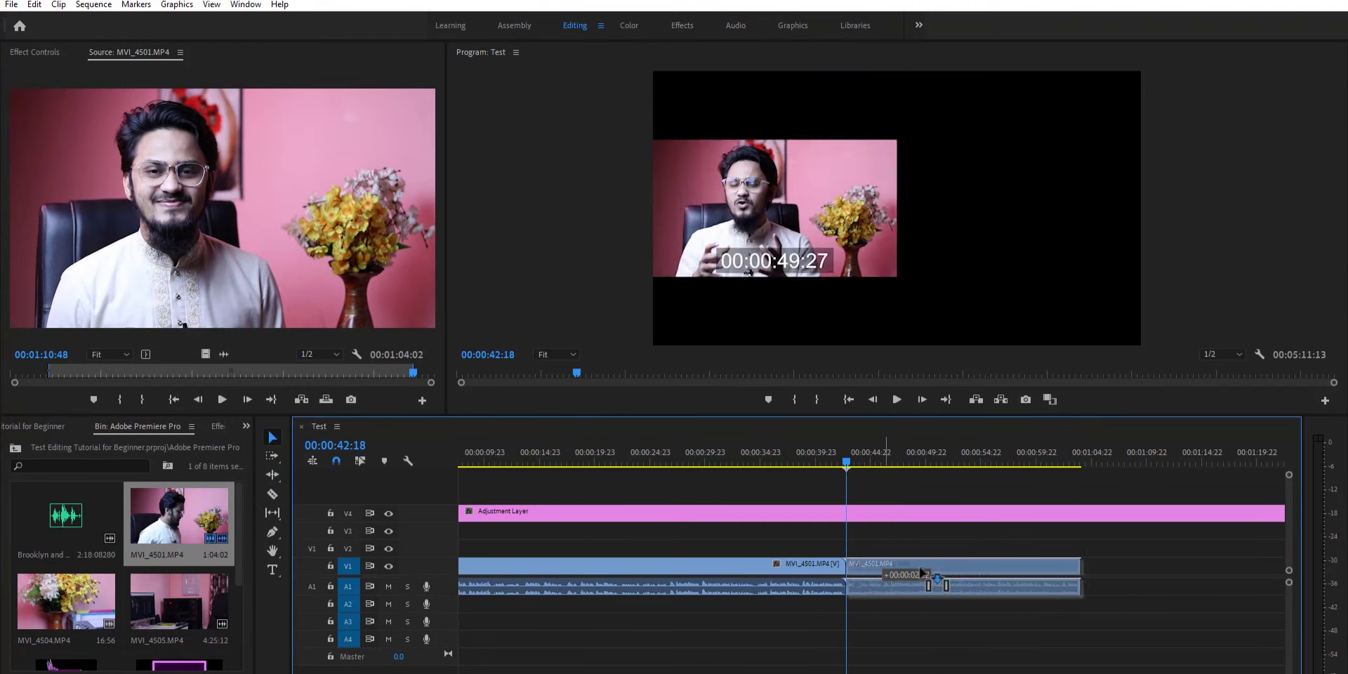
Push the second clip part and Adjustment Layer further right, widening the gap
{"action": "left_click_drag", "start_coordinate": [878, 463], "coordinate": [855, 465]}
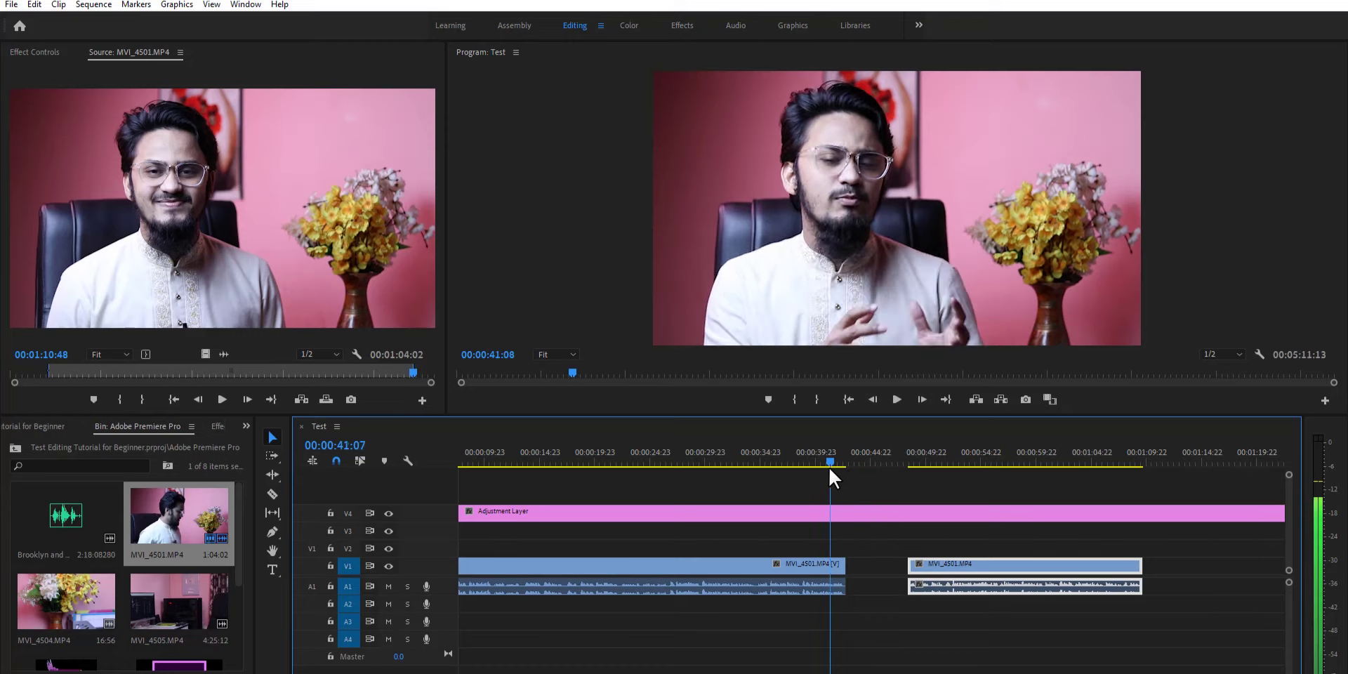
{"action": "left_click_drag", "start_coordinate": [879, 553], "coordinate": [884, 601]}
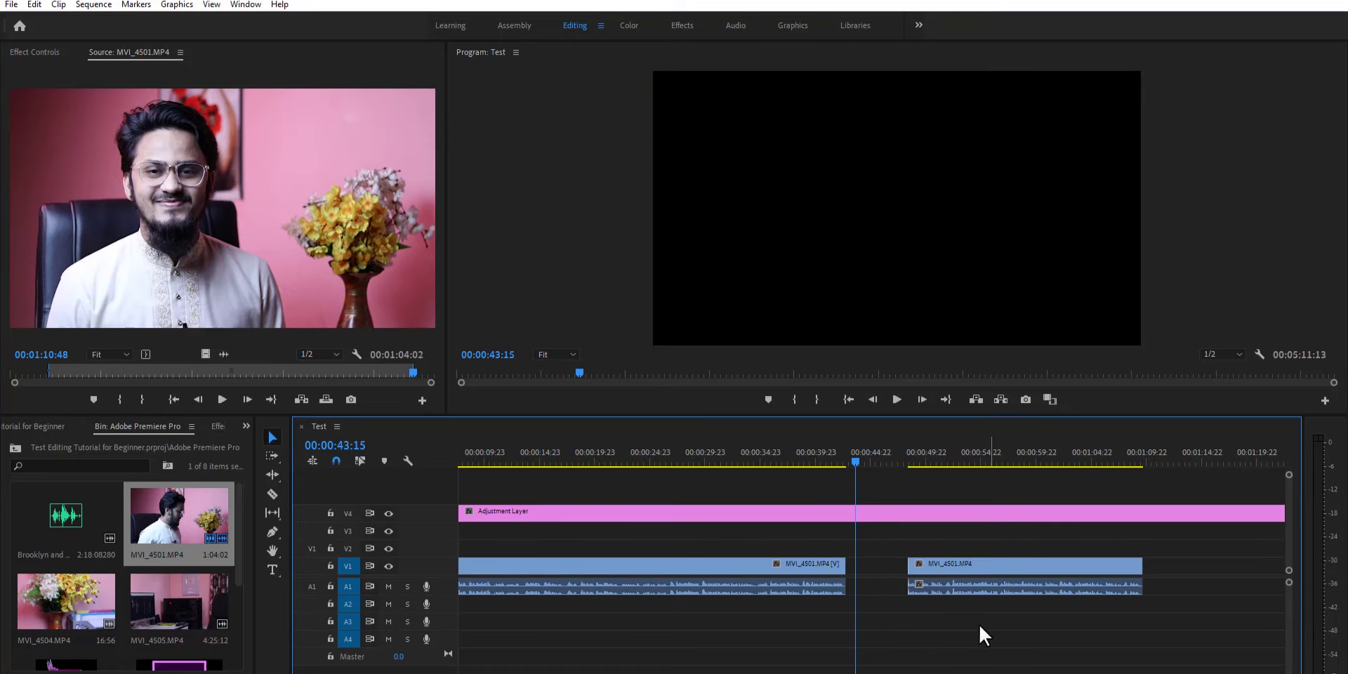
{"action": "left_click_drag", "start_coordinate": [980, 635], "coordinate": [956, 521]}
{"action": "left_click_drag", "start_coordinate": [942, 566], "coordinate": [986, 566]}
{"action": "left_click", "coordinate": [867, 589]}
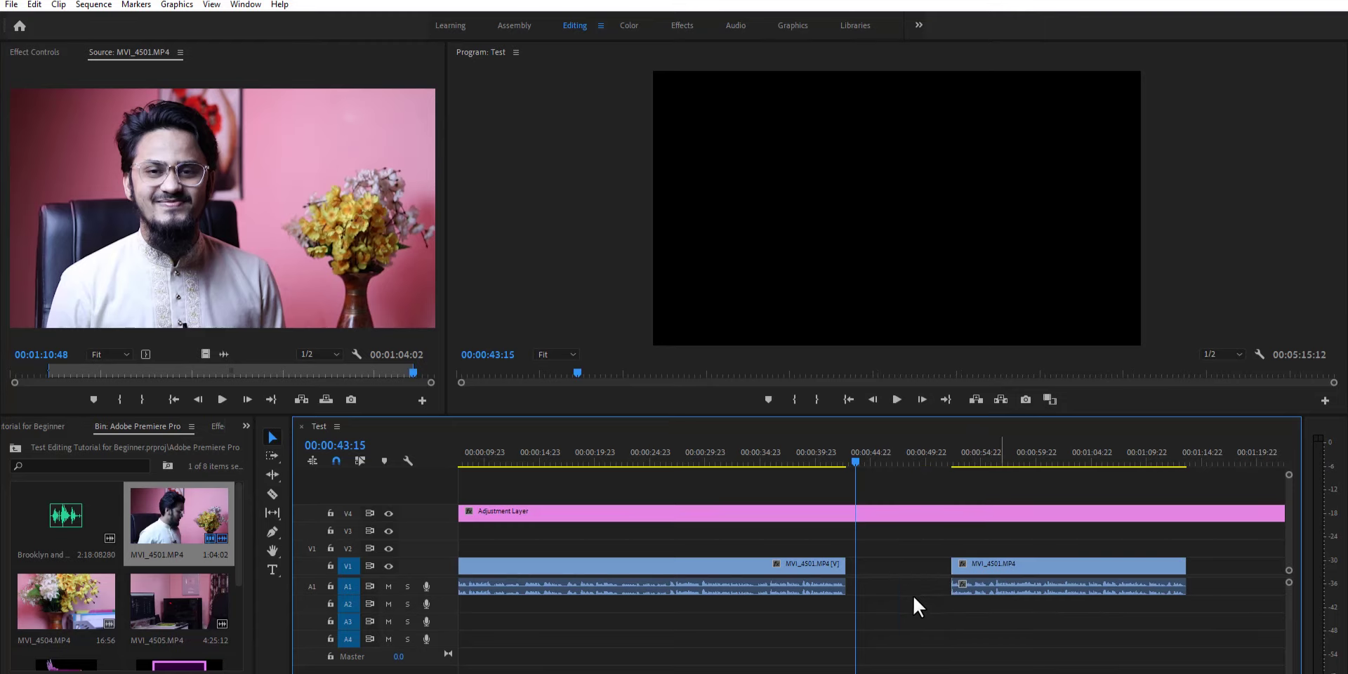
{"action": "left_click_drag", "start_coordinate": [982, 562], "coordinate": [1000, 561]}
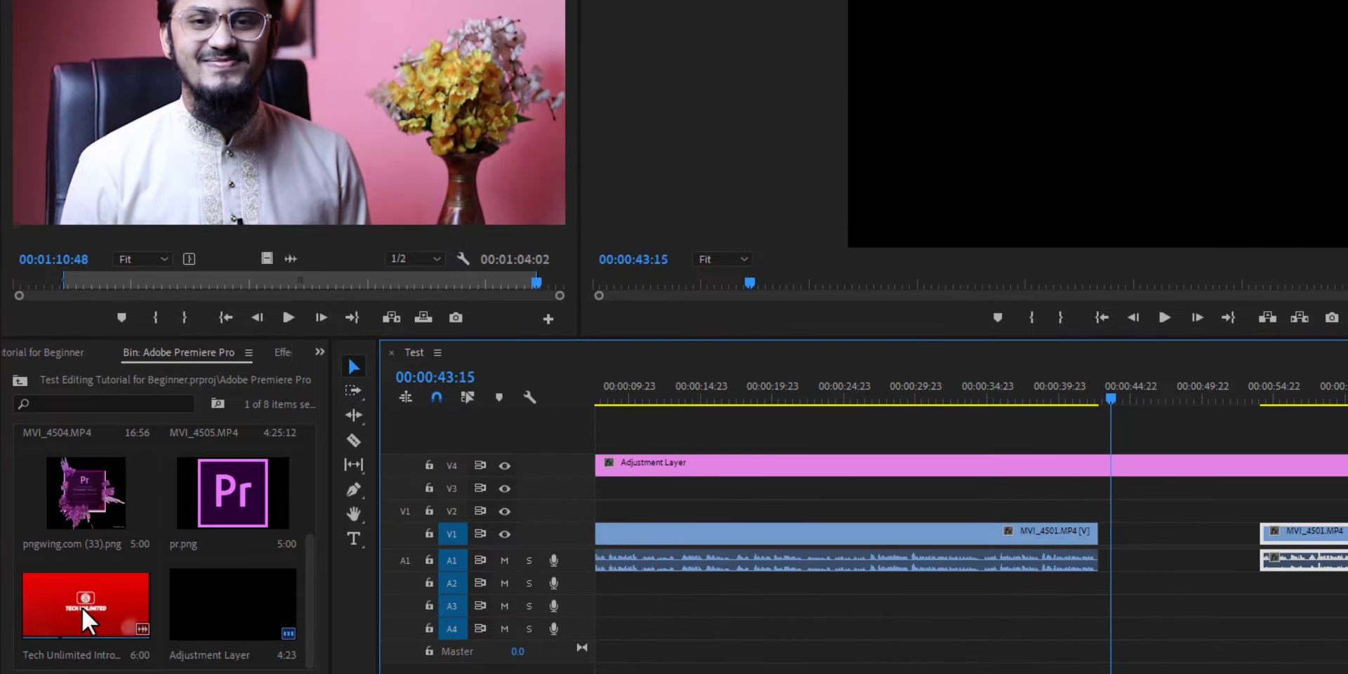
Place Tech Unlimited Intro on V1 in the gap without splitting the Adjustment Layer
{"action": "left_click_drag", "start_coordinate": [106, 614], "coordinate": [1135, 577]}
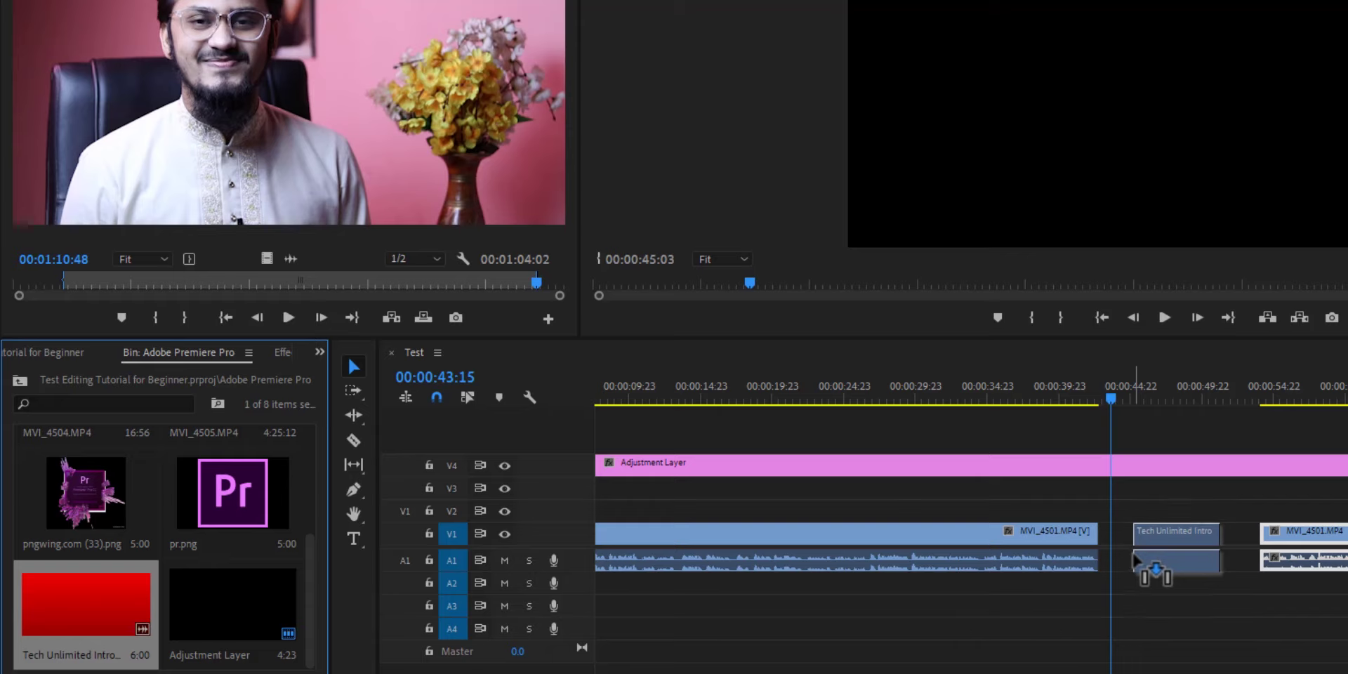
{"action": "left_click_drag", "start_coordinate": [1135, 580], "coordinate": [1102, 535]}
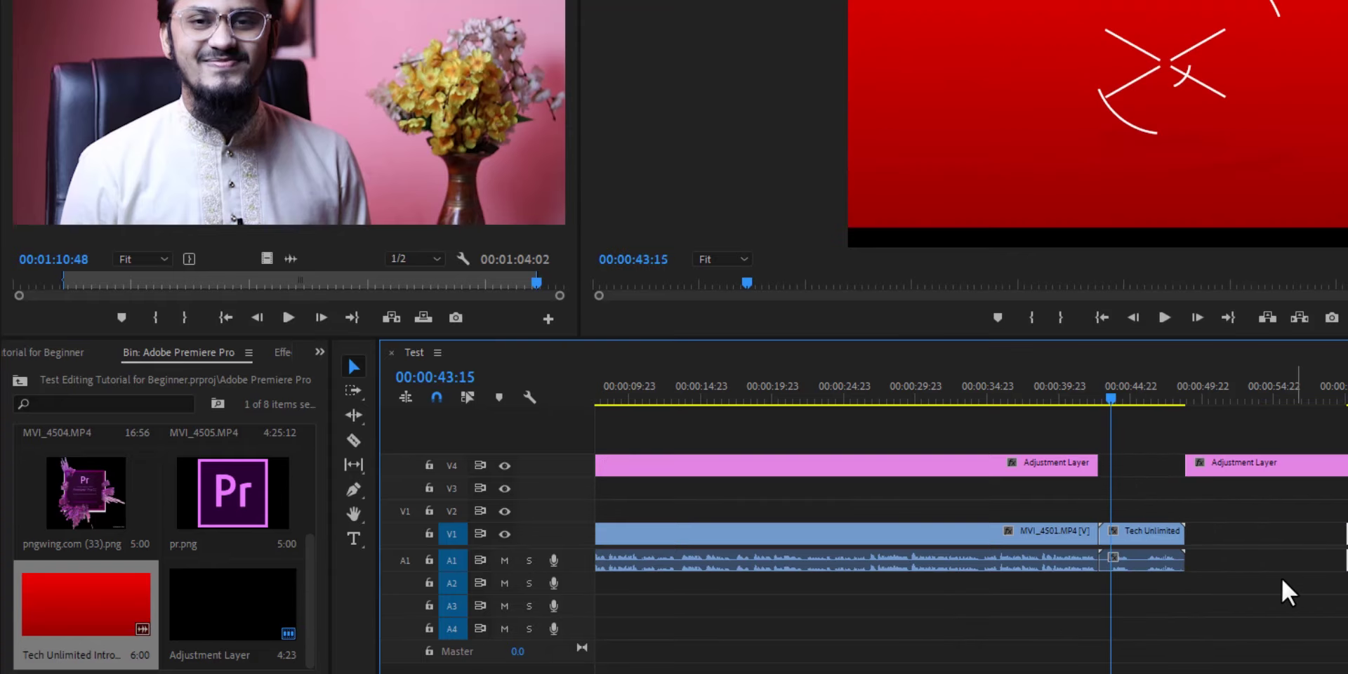
{"action": "key", "text": "ctrl+z"}
{"action": "mouse_move", "coordinate": [105, 611]}
{"action": "left_mouse_down"}
{"action": "mouse_move", "coordinate": [1130, 562]}
{"action": "mouse_move", "coordinate": [1113, 555]}
{"action": "left_mouse_up"}
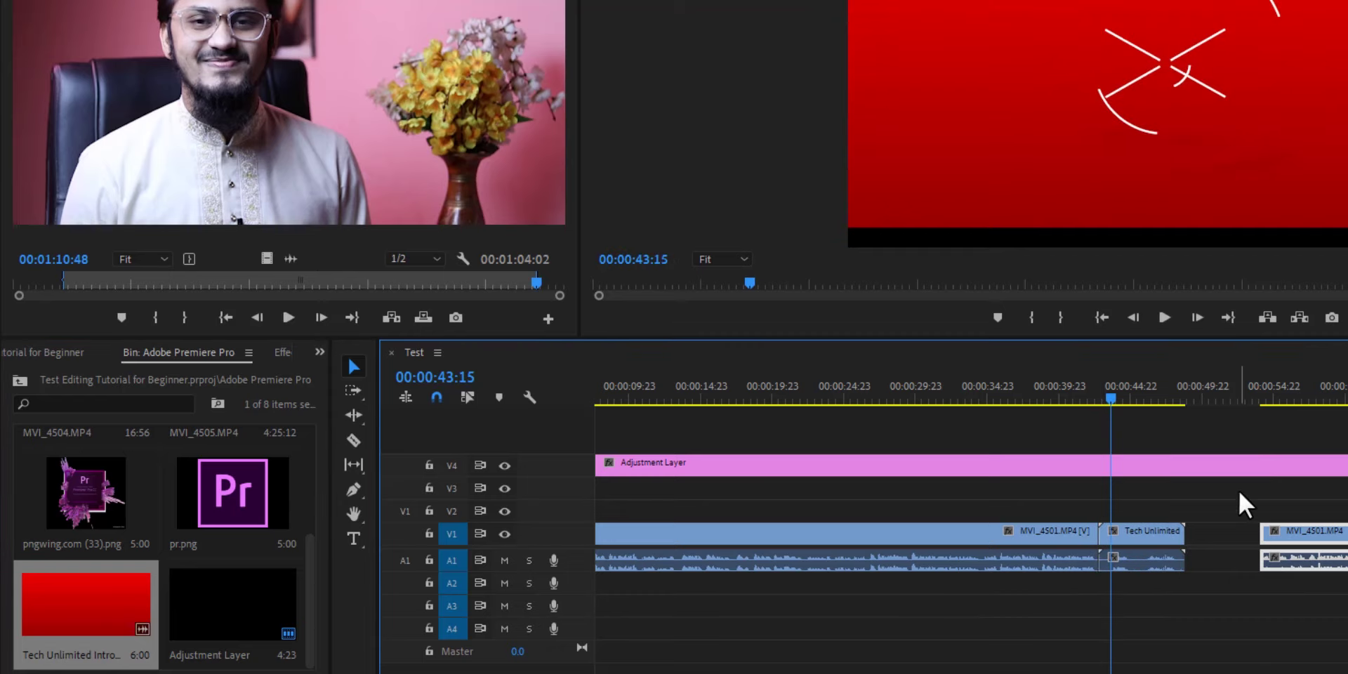
Ripple Delete the empty gap after the Tech Unlimited intro
{"action": "left_click_drag", "start_coordinate": [1310, 543], "coordinate": [1242, 541]}
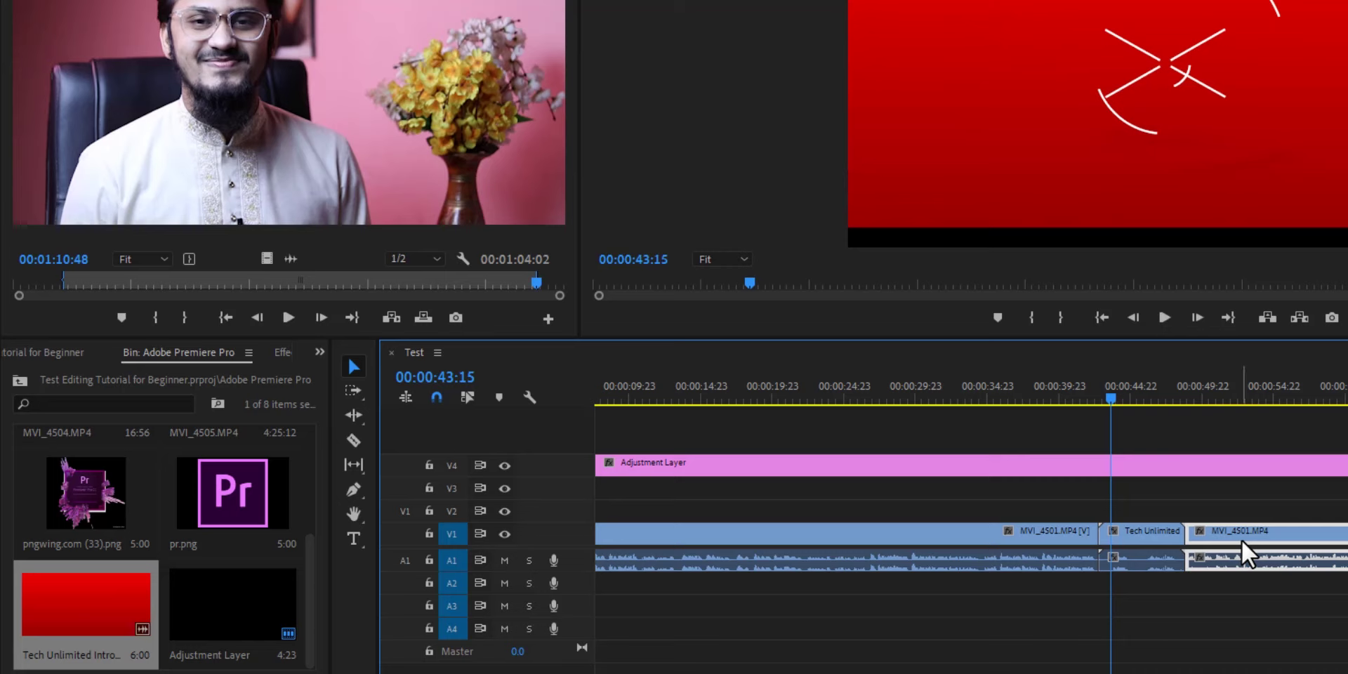
{"action": "key", "text": "ctrl+z"}
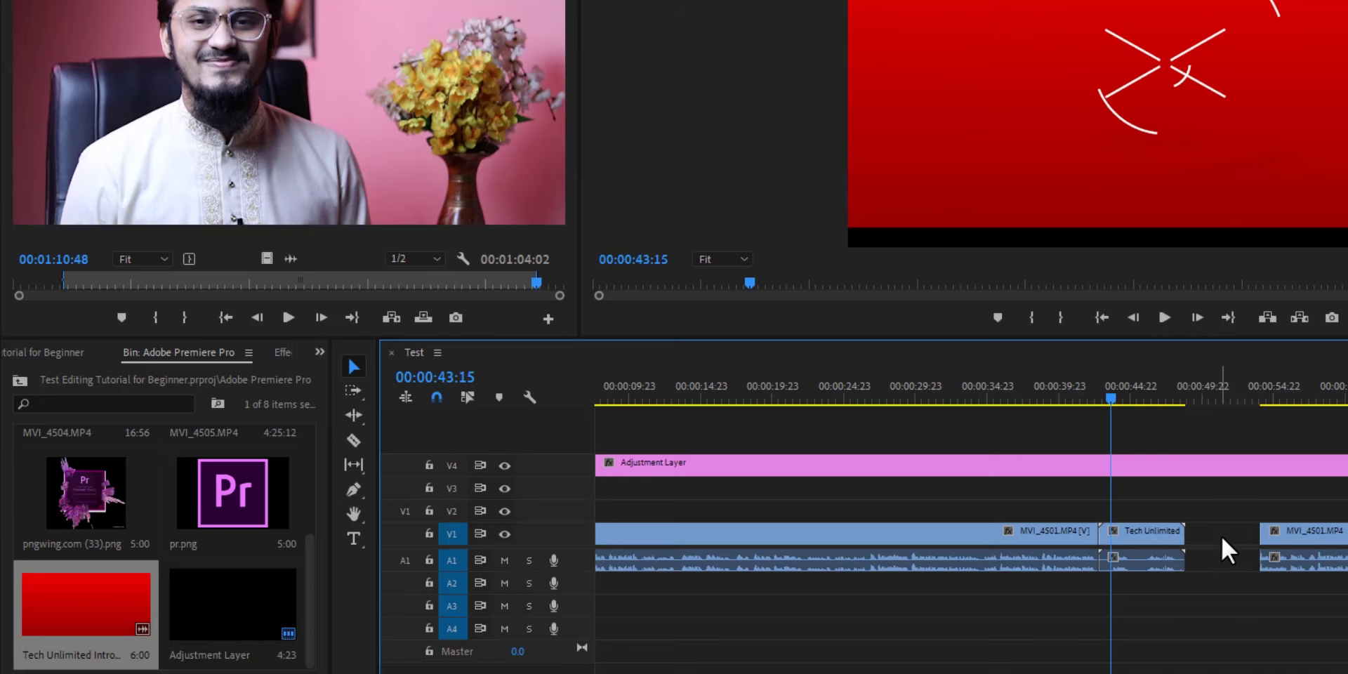
{"action": "right_click", "coordinate": [1221, 535]}
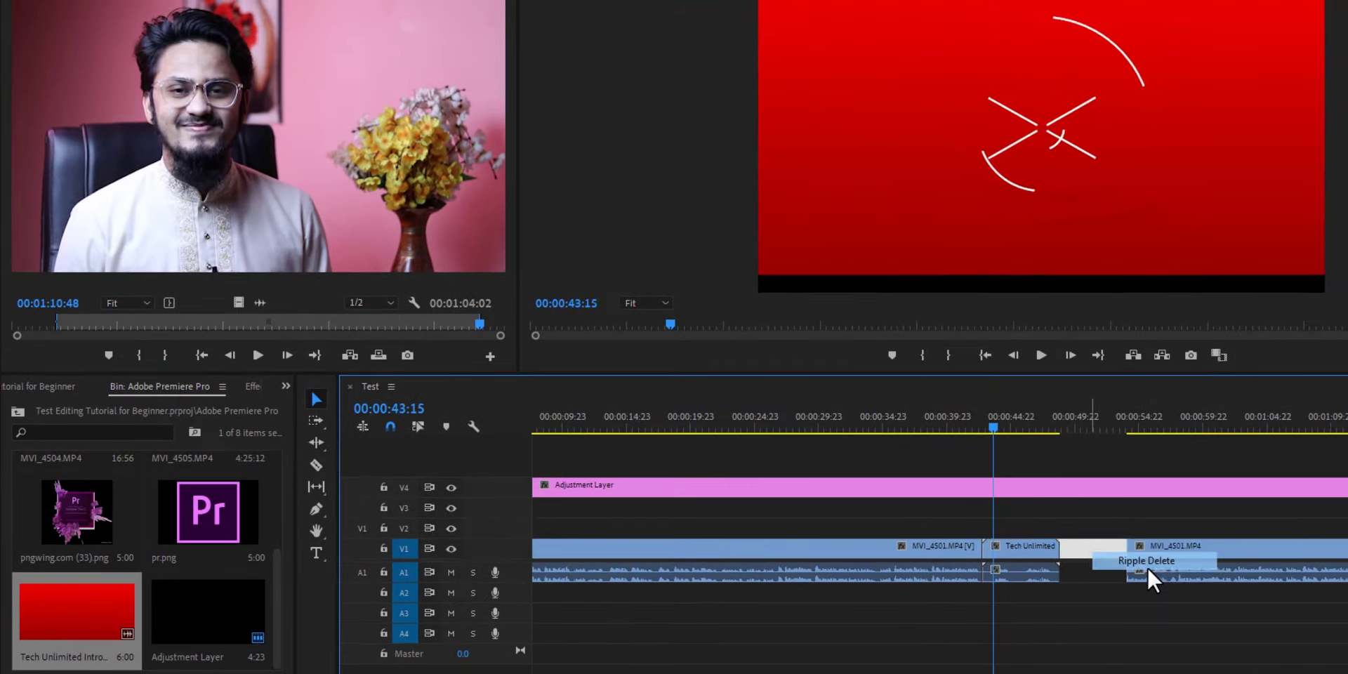
{"action": "left_click", "coordinate": [1148, 562]}
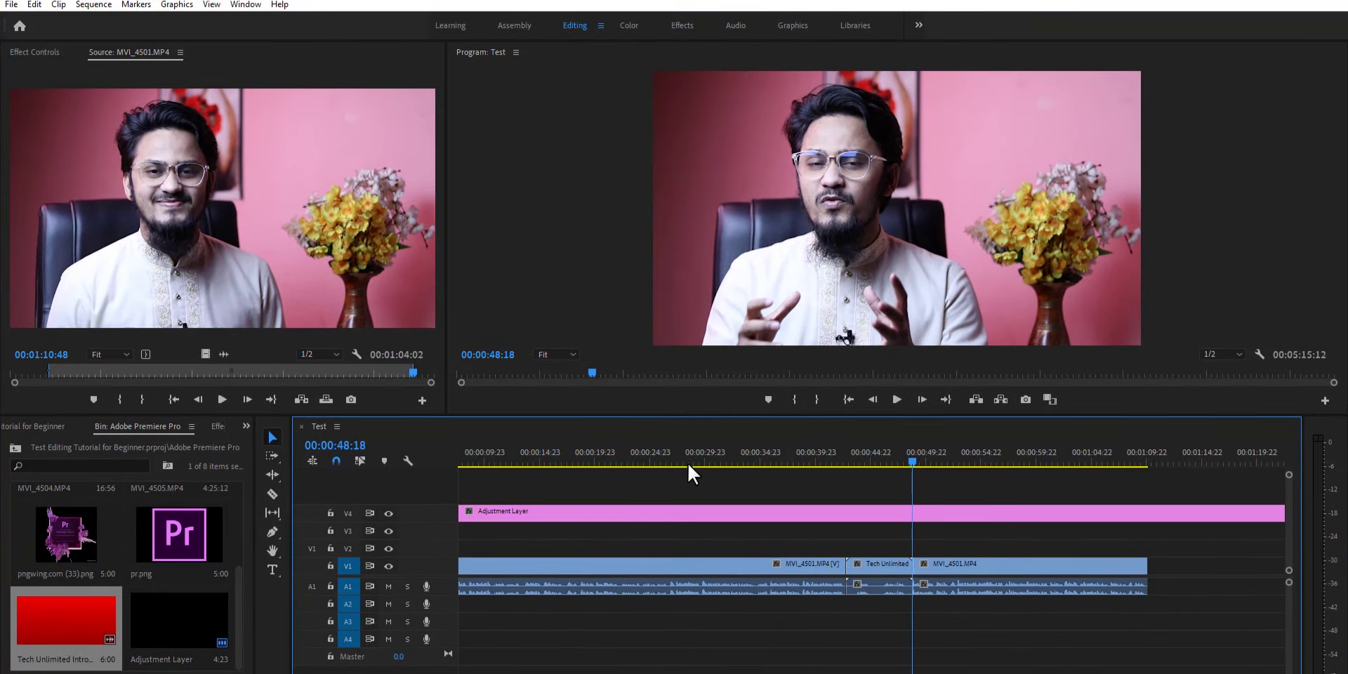
Drop pr.png onto V2 at about 00:00:17 and scrub to 00:00:19:22 to check it
{"action": "left_click_drag", "start_coordinate": [558, 463], "coordinate": [567, 464]}
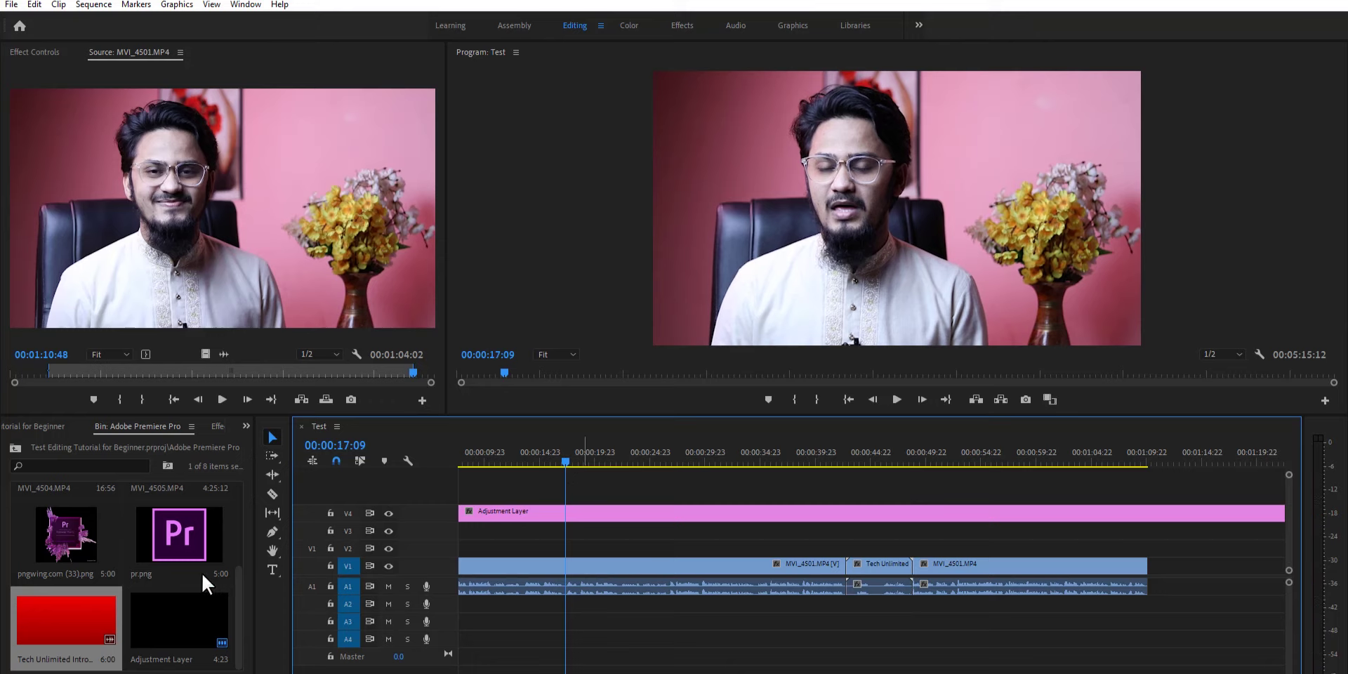
{"action": "left_click", "coordinate": [184, 521]}
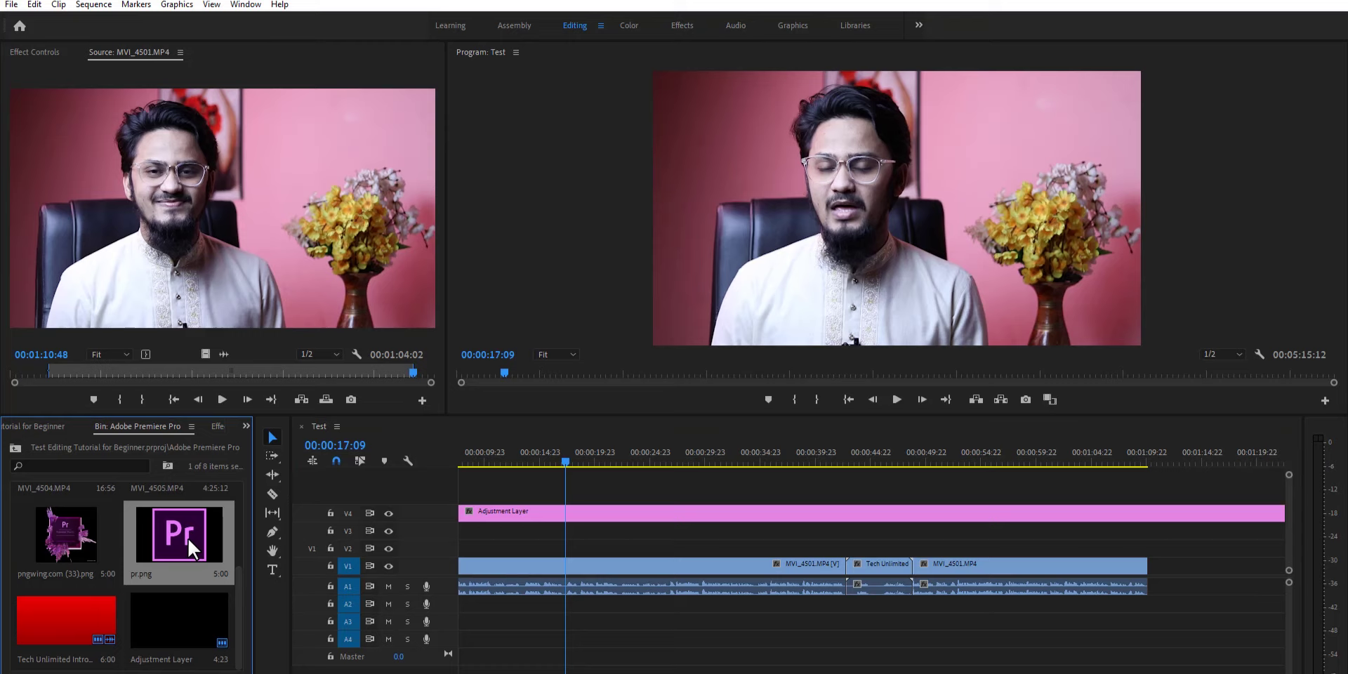
{"action": "left_click_drag", "start_coordinate": [188, 538], "coordinate": [564, 541]}
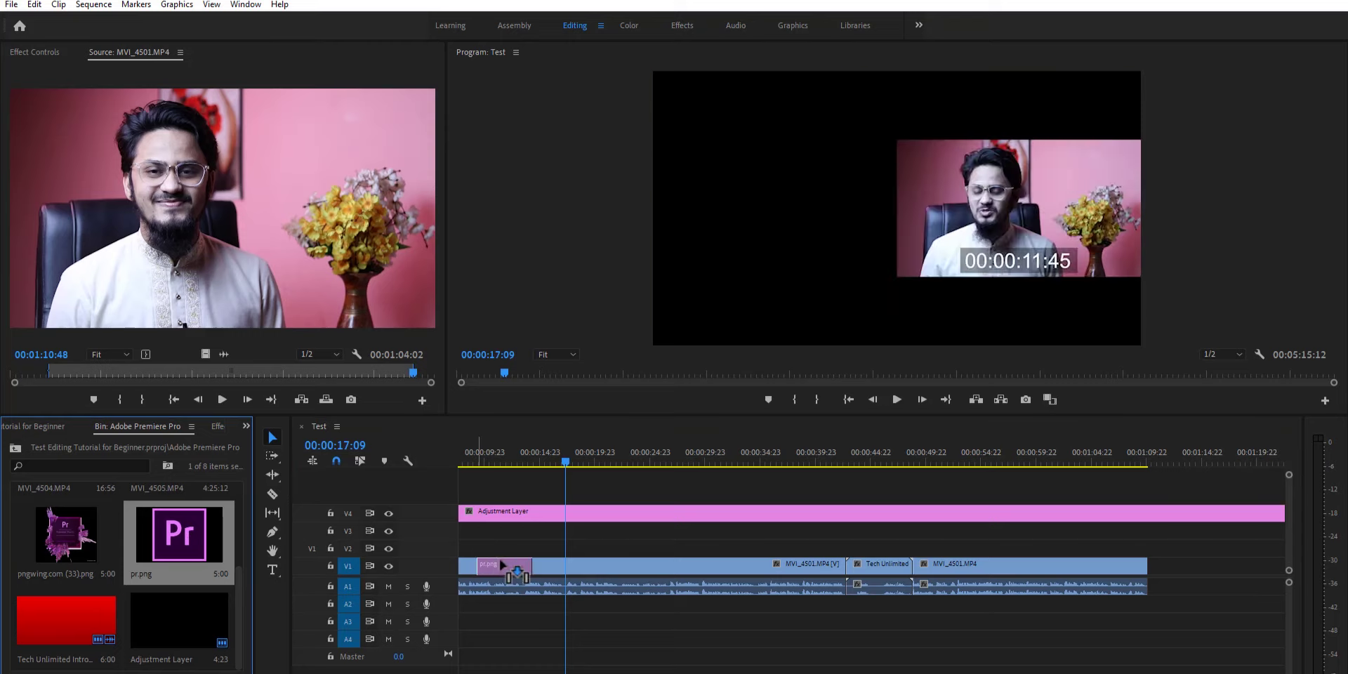
{"action": "mouse_move", "coordinate": [571, 451]}
{"action": "left_mouse_down"}
{"action": "mouse_move", "coordinate": [601, 449]}
{"action": "mouse_move", "coordinate": [596, 464]}
{"action": "left_mouse_up"}
{"action": "left_click", "coordinate": [600, 548]}
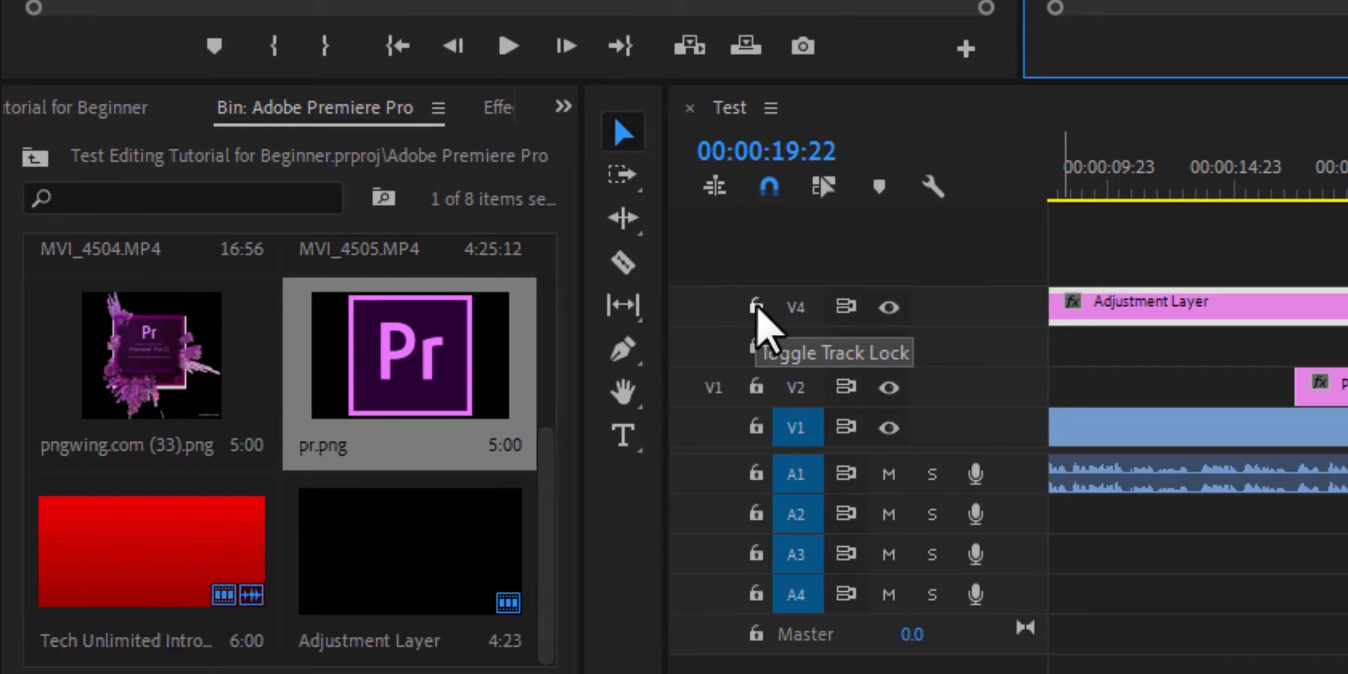
Lock the Adjustment Layer track and shrink the Pr logo into the frame's top-right corner
{"action": "left_click", "coordinate": [757, 308]}
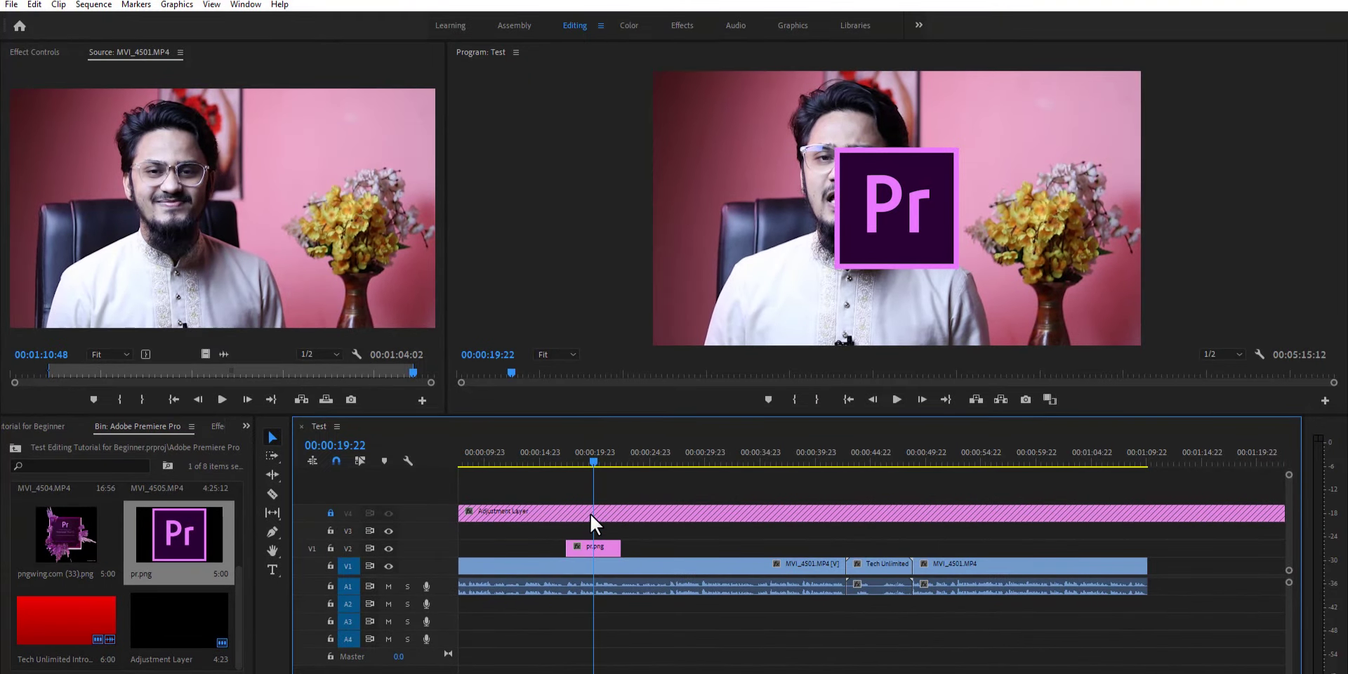
{"action": "left_click", "coordinate": [911, 192]}
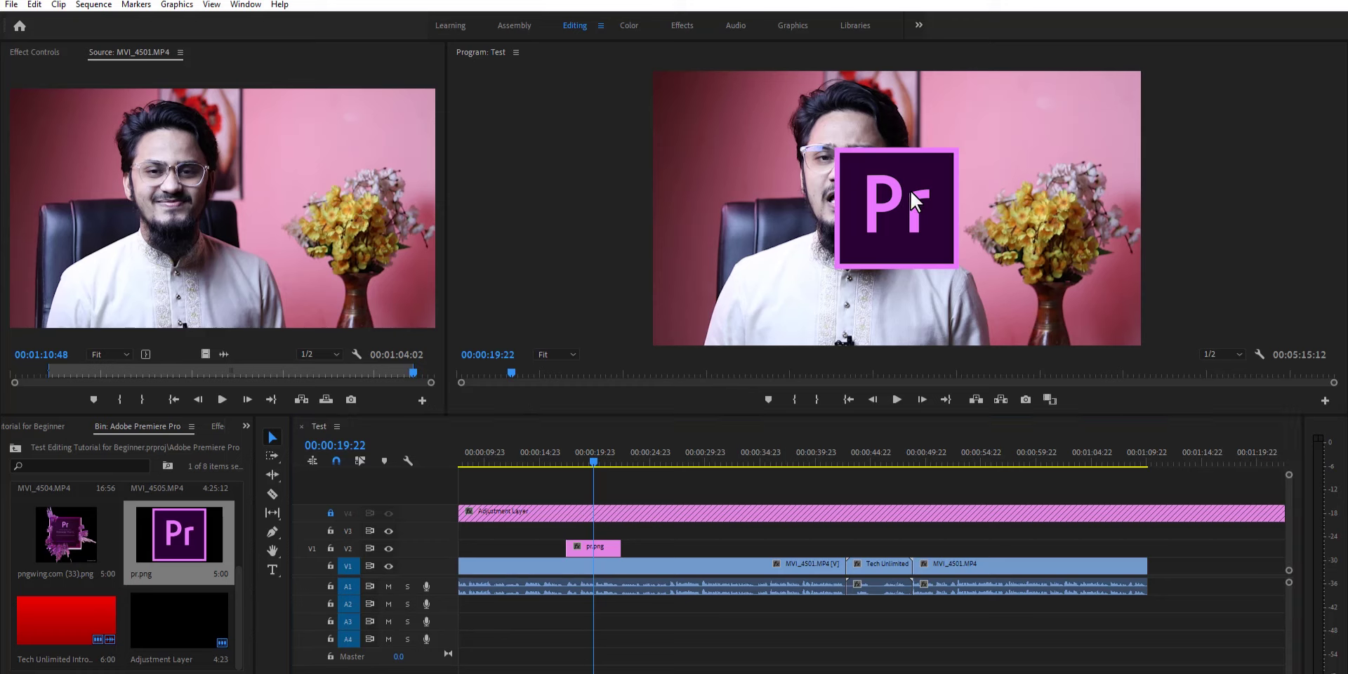
{"action": "mouse_move", "coordinate": [910, 191]}
{"action": "left_mouse_down"}
{"action": "mouse_move", "coordinate": [1068, 159]}
{"action": "mouse_move", "coordinate": [980, 229]}
{"action": "mouse_move", "coordinate": [1022, 221]}
{"action": "left_mouse_up"}
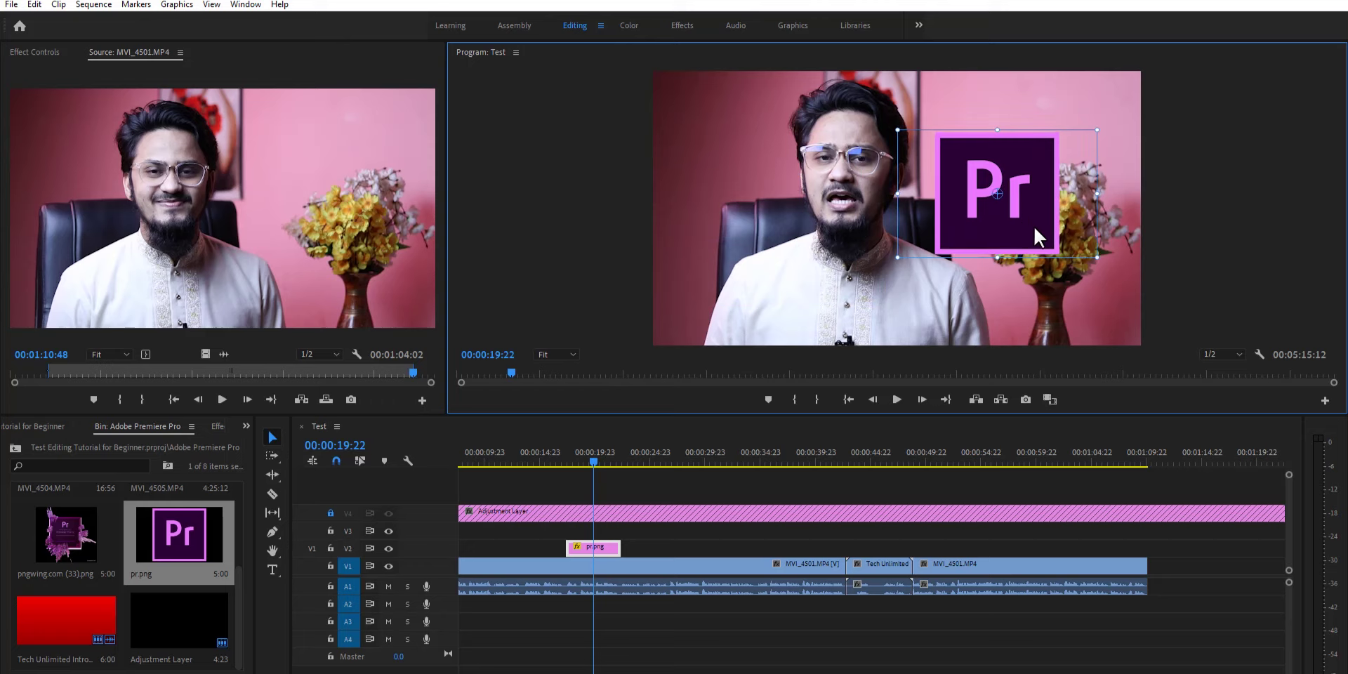
{"action": "mouse_move", "coordinate": [1089, 262]}
{"action": "left_mouse_down"}
{"action": "mouse_move", "coordinate": [1060, 250]}
{"action": "mouse_move", "coordinate": [1081, 169]}
{"action": "left_mouse_up"}
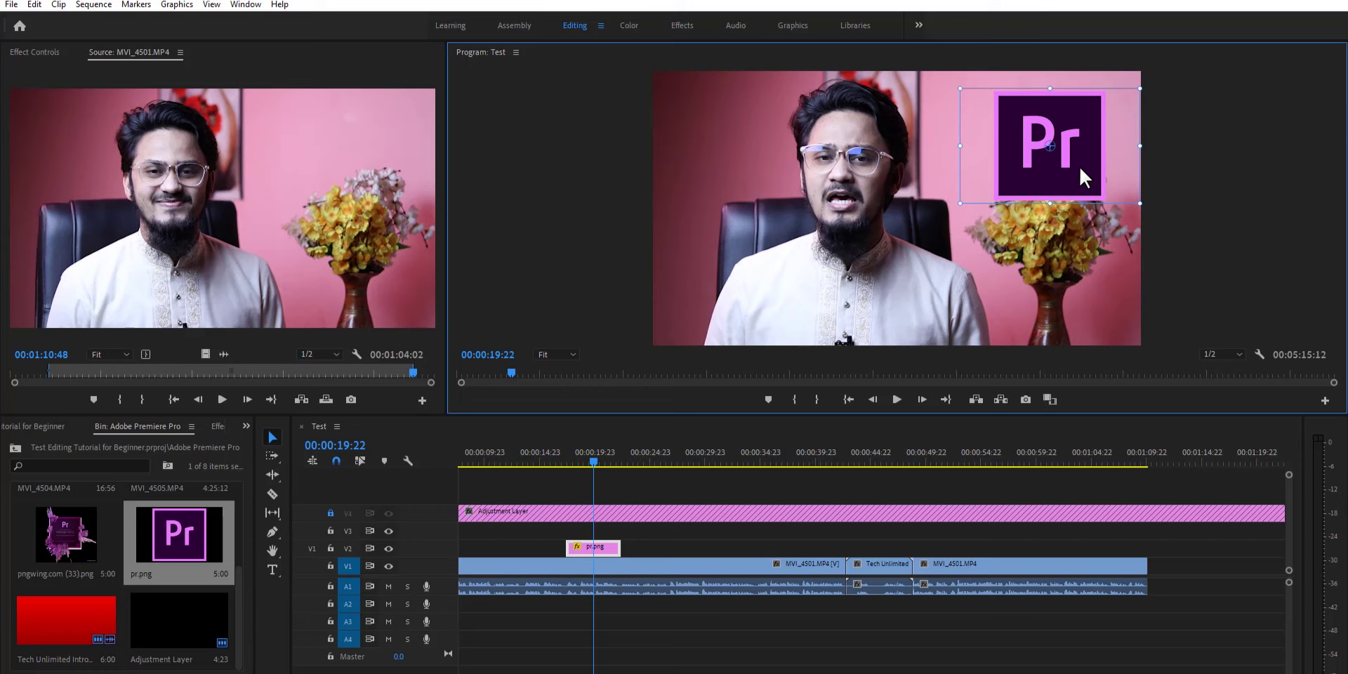
Trim the pr.png clip on V2 to end at the playhead, near 00:00:19:10
{"action": "left_click_drag", "start_coordinate": [620, 547], "coordinate": [605, 547]}
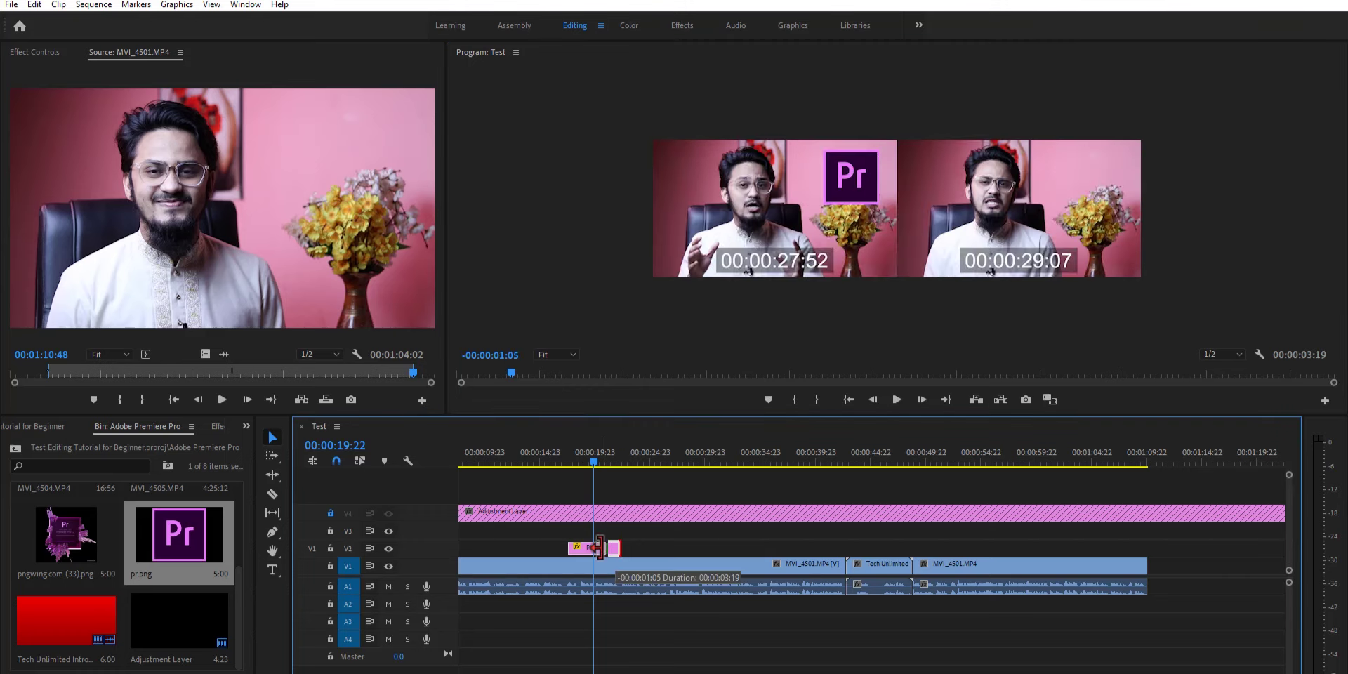
{"action": "left_click_drag", "start_coordinate": [576, 463], "coordinate": [588, 459]}
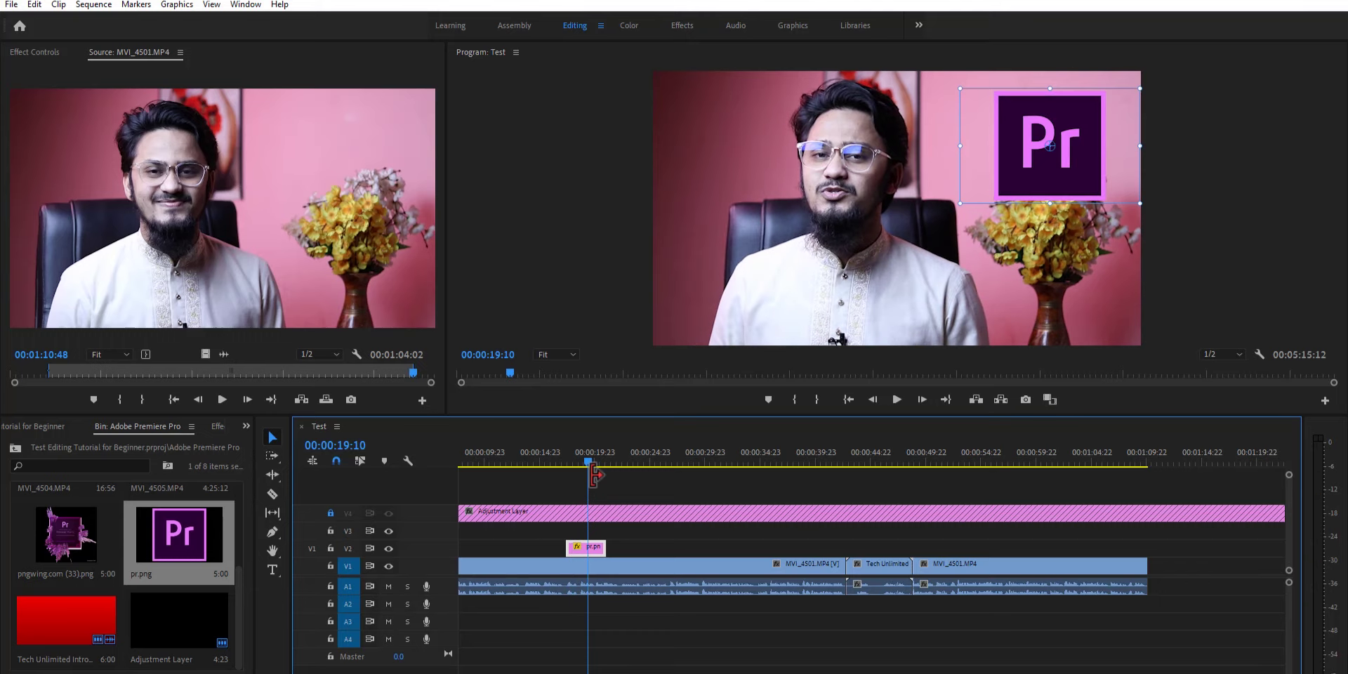
{"action": "left_click_drag", "start_coordinate": [602, 547], "coordinate": [589, 547]}
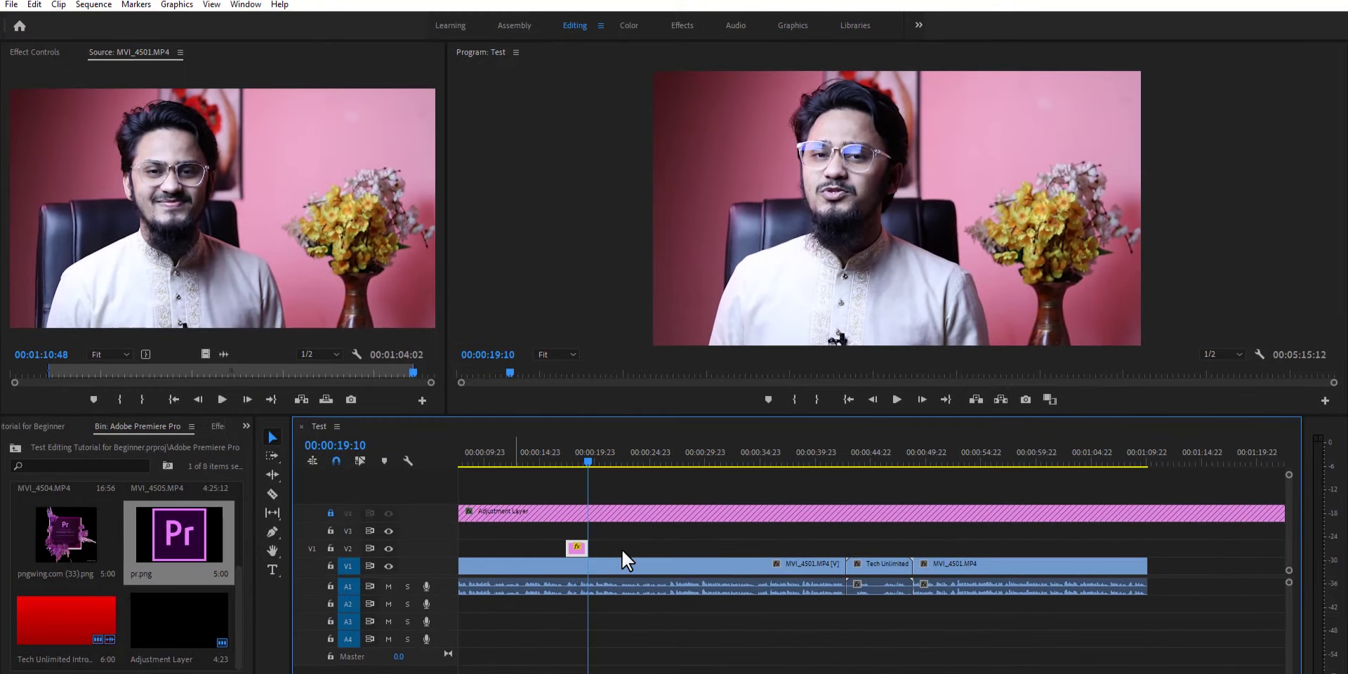
Save the project and park the playhead at 00:01:08:18 with the Razor tool
{"action": "key", "text": "ctrl+s"}
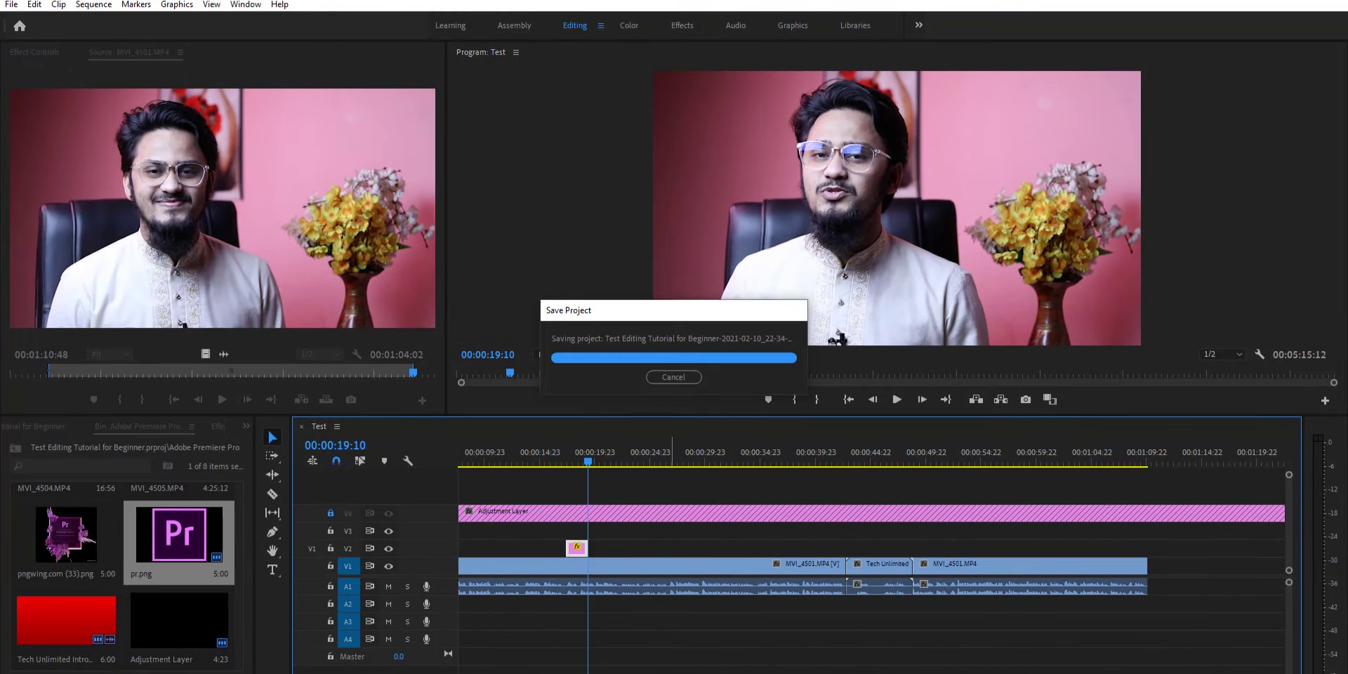
{"action": "key", "text": "c"}
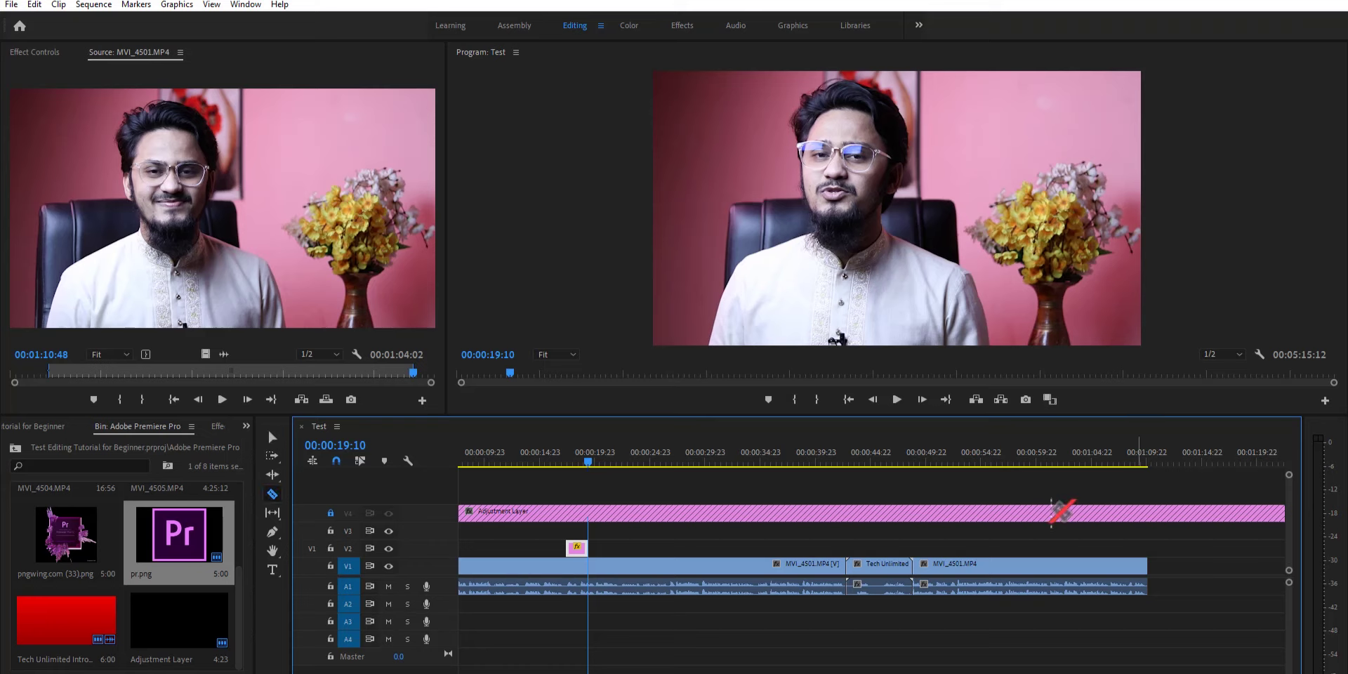
{"action": "left_click", "coordinate": [1133, 464]}
Zoom the timeline in and out around the 00:01:08:18 playhead
{"action": "key", "text": "="}
{"action": "key", "text": "="}
{"action": "key", "text": "="}
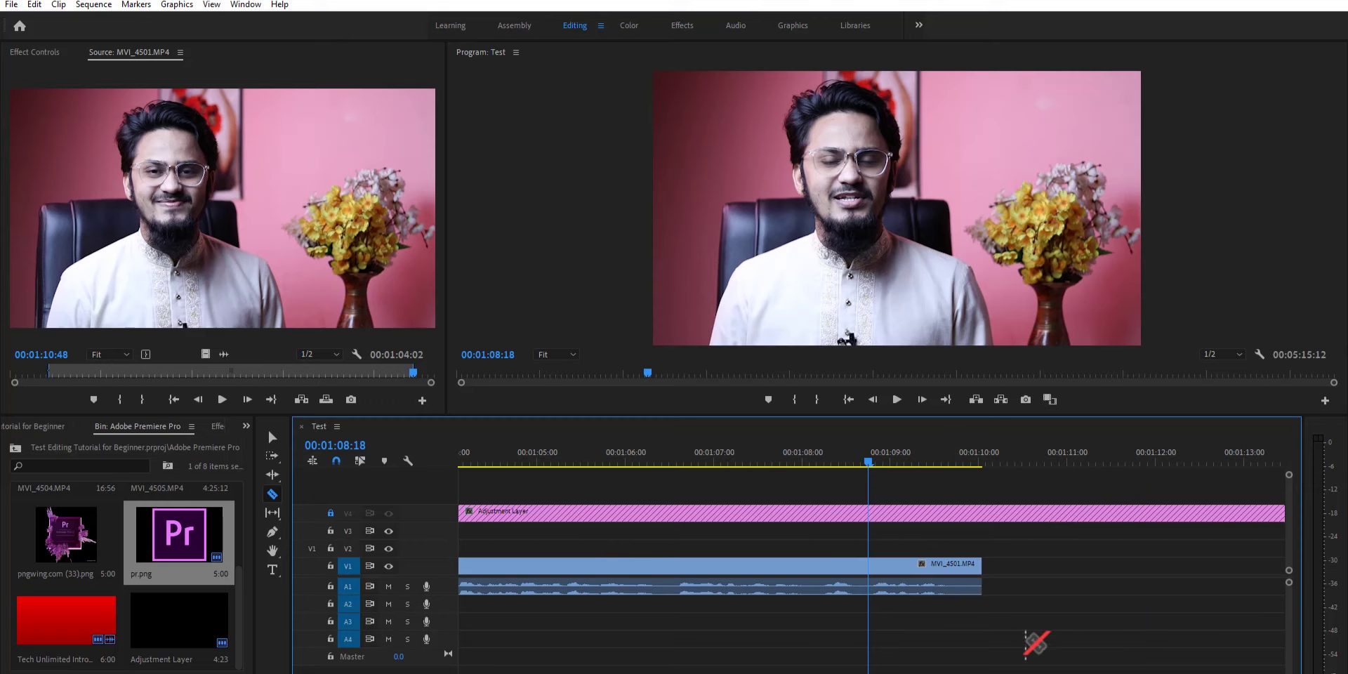
{"action": "key", "text": "minus"}
{"action": "key", "text": "minus"}
{"action": "key", "text": "minus"}
{"action": "key", "text": "minus"}
{"action": "key", "text": "minus"}
{"action": "key", "text": "="}
{"action": "key", "text": "="}
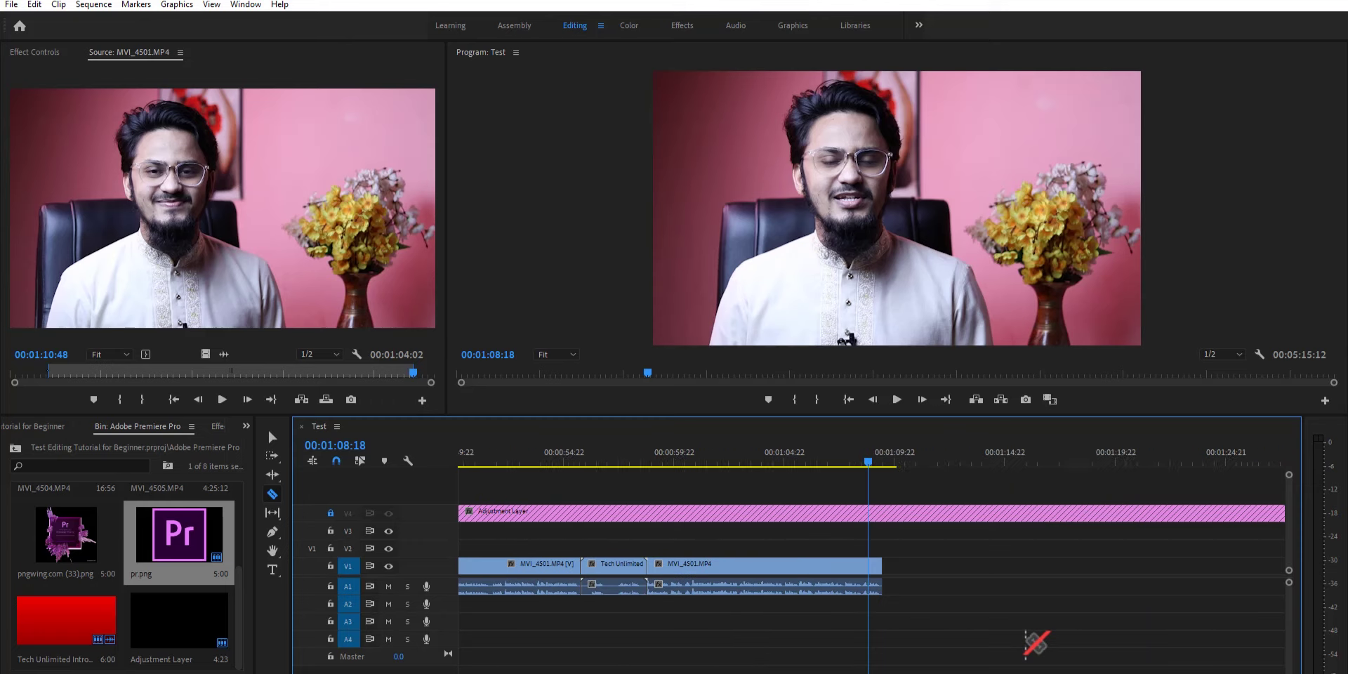
{"action": "key", "text": "="}
{"action": "key", "text": "="}
{"action": "key", "text": "minus"}
{"action": "key", "text": "minus"}
{"action": "key", "text": "minus"}
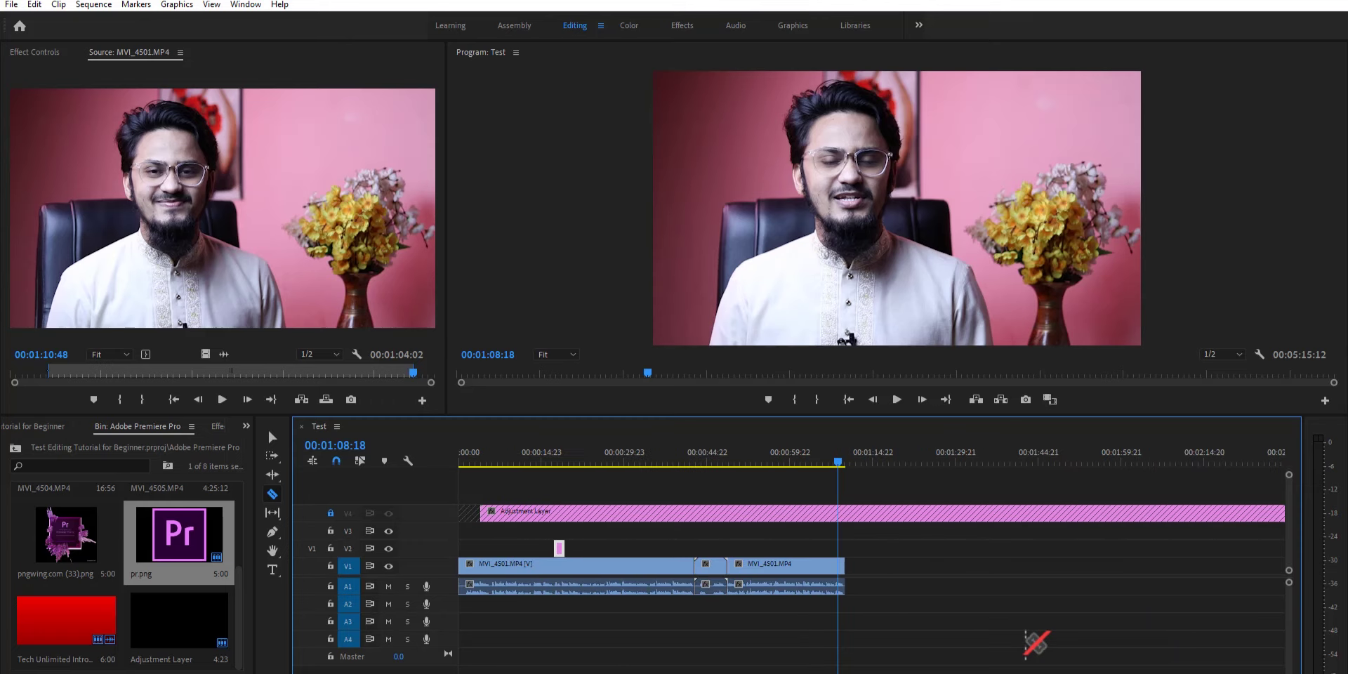
{"action": "key", "text": "="}
{"action": "key", "text": "="}
{"action": "key", "text": "="}
{"action": "key", "text": "="}
{"action": "key", "text": "="}
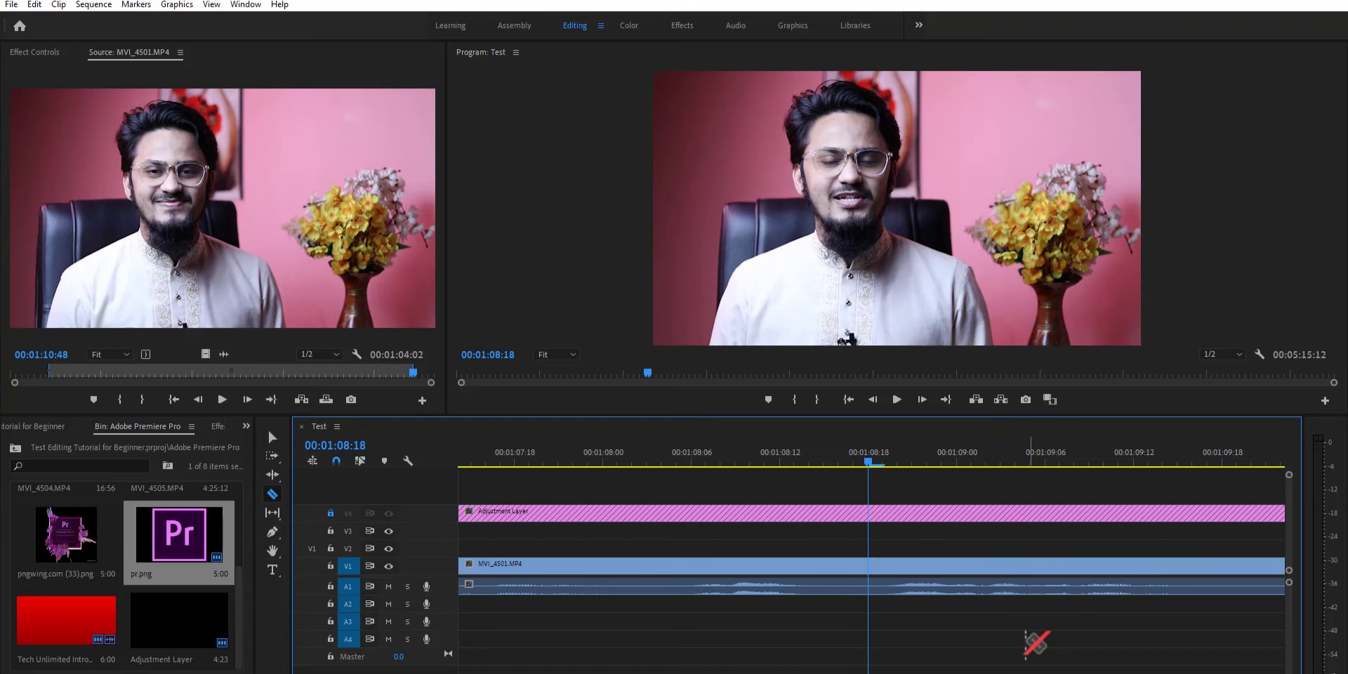
{"action": "key", "text": "minus"}
{"action": "key", "text": "minus"}
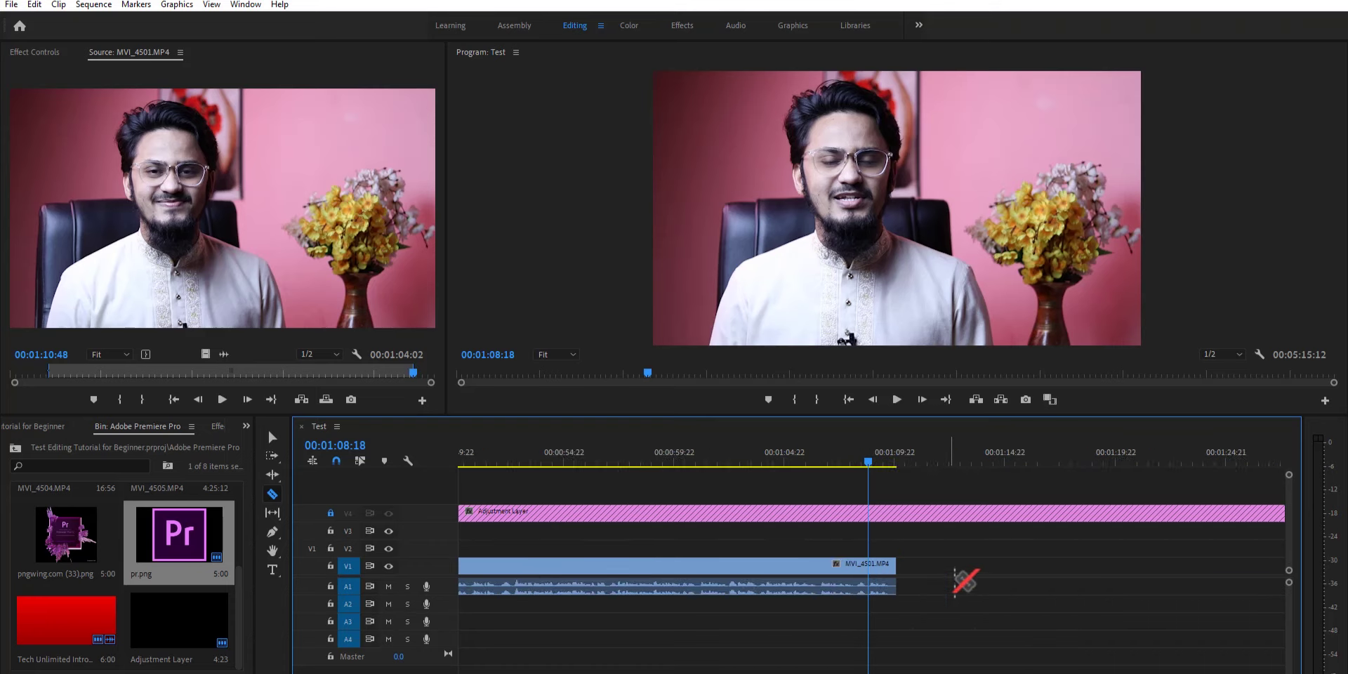
{"action": "key", "text": "="}
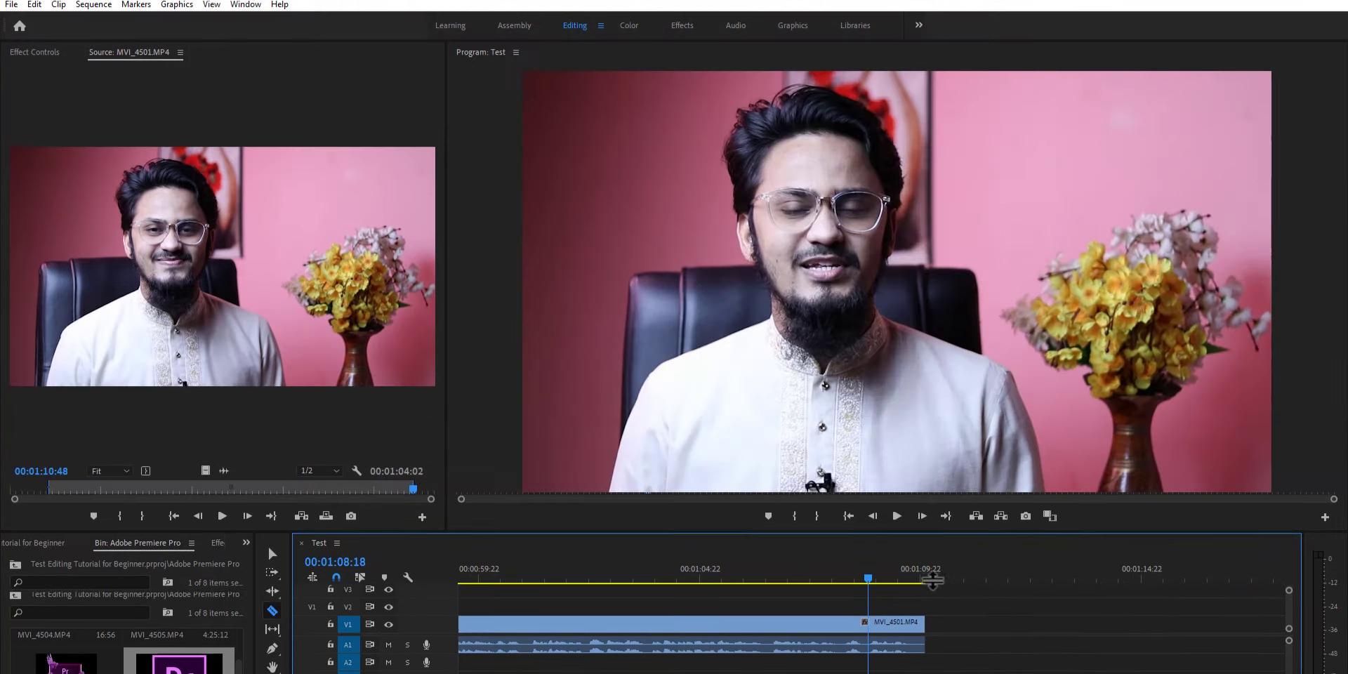
{"action": "left_click_drag", "start_coordinate": [933, 580], "coordinate": [937, 609]}
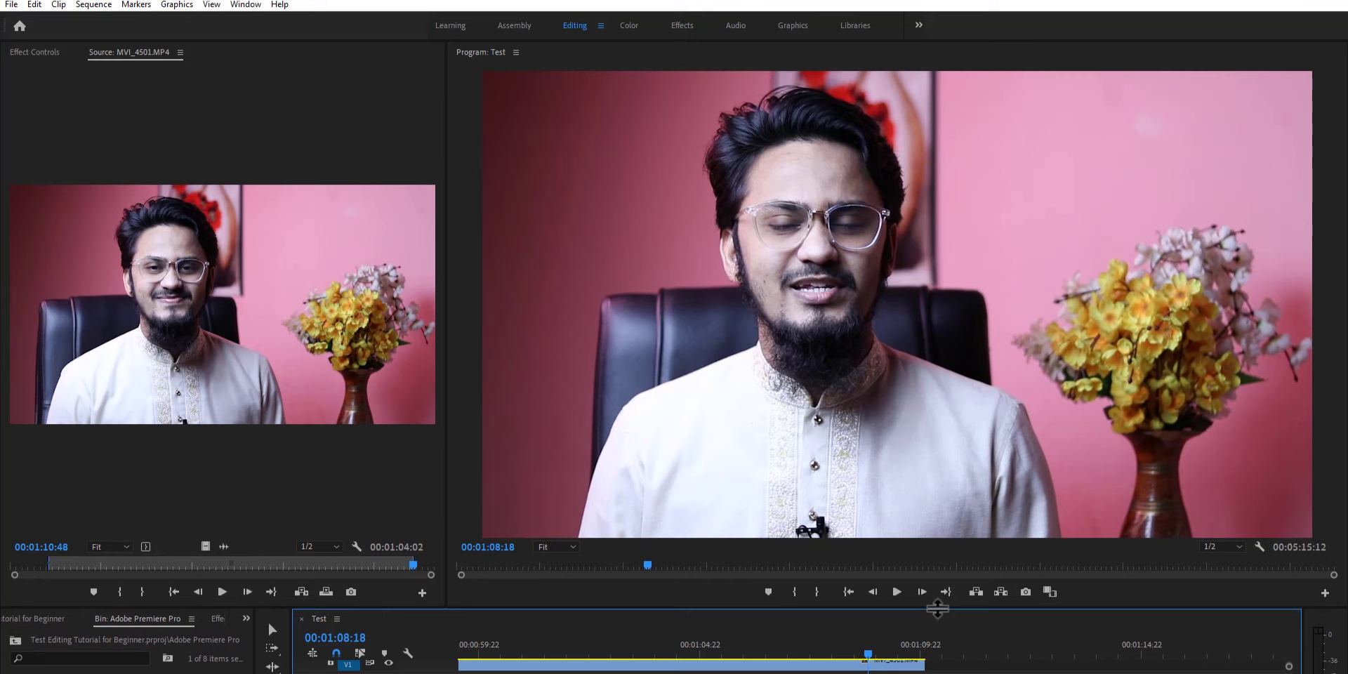
{"action": "mouse_move", "coordinate": [937, 609]}
{"action": "left_mouse_down"}
{"action": "mouse_move", "coordinate": [953, 379]}
{"action": "mouse_move", "coordinate": [992, 311]}
{"action": "left_mouse_up"}
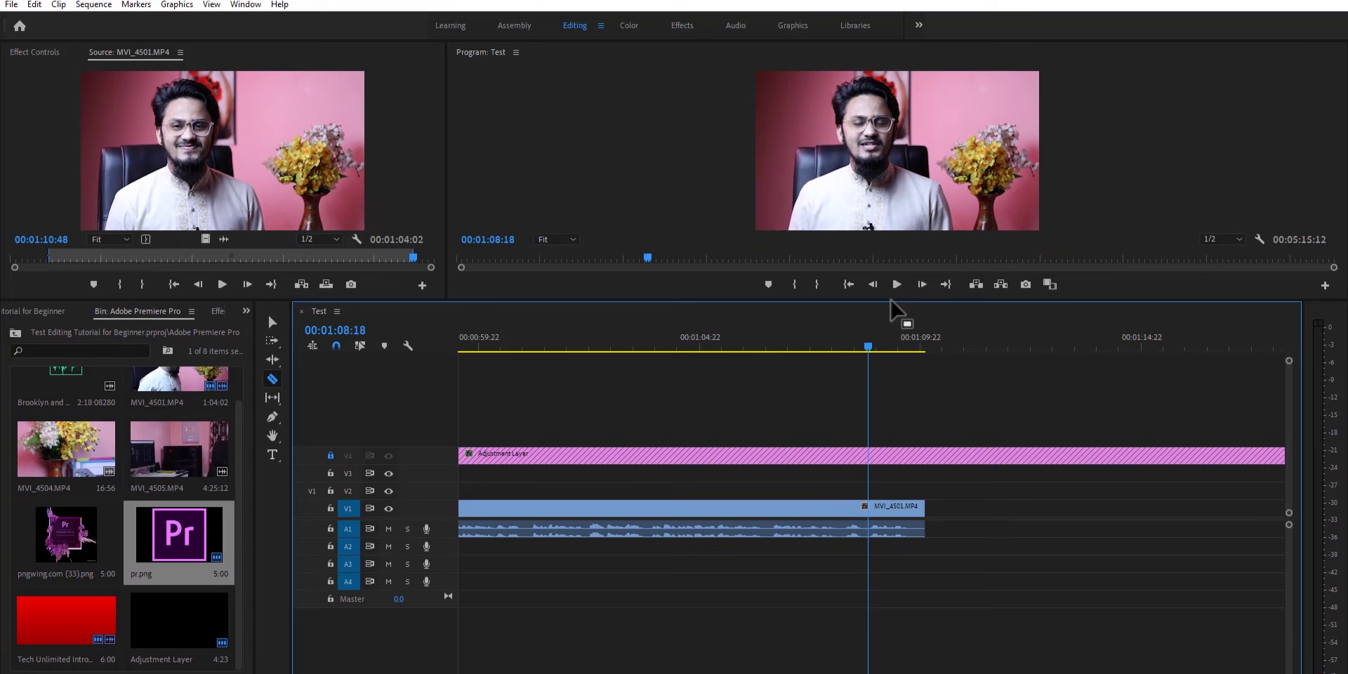
{"action": "mouse_move", "coordinate": [892, 301]}
{"action": "left_mouse_down"}
{"action": "mouse_move", "coordinate": [902, 443]}
{"action": "mouse_move", "coordinate": [923, 387]}
{"action": "left_mouse_up"}
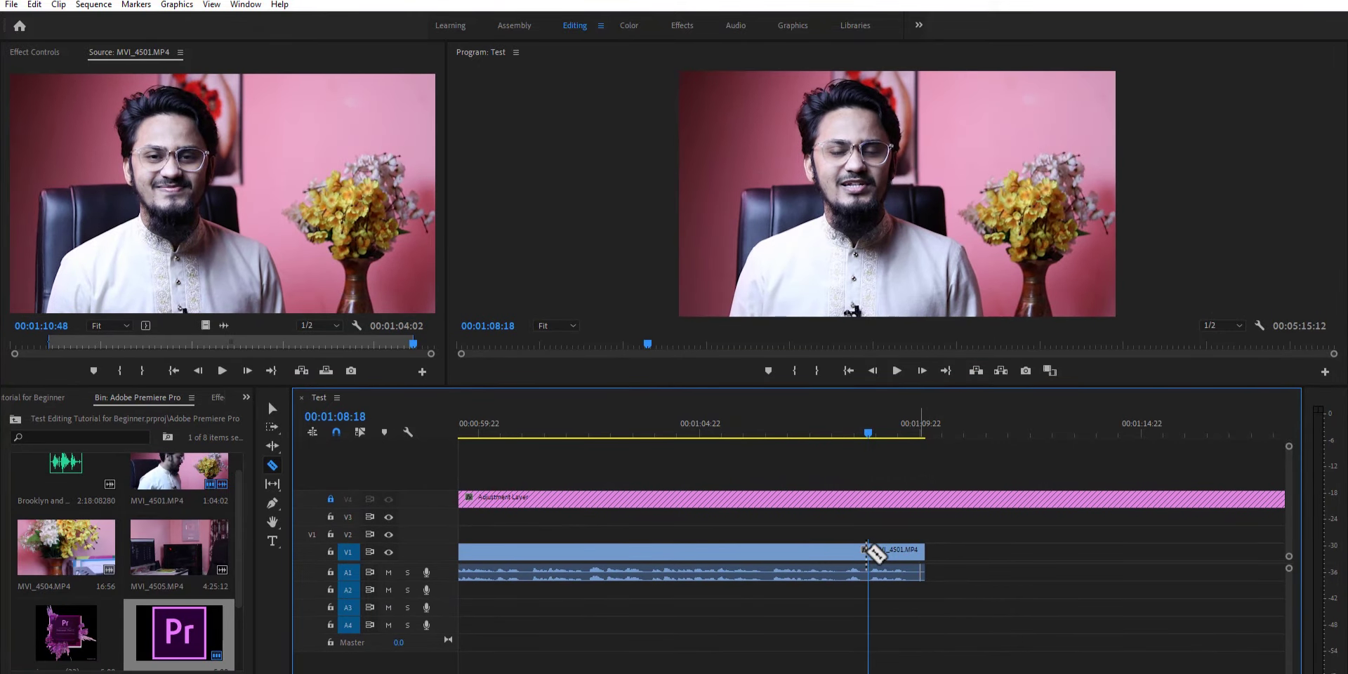
{"action": "left_click", "coordinate": [869, 552]}
{"action": "key", "text": "v"}
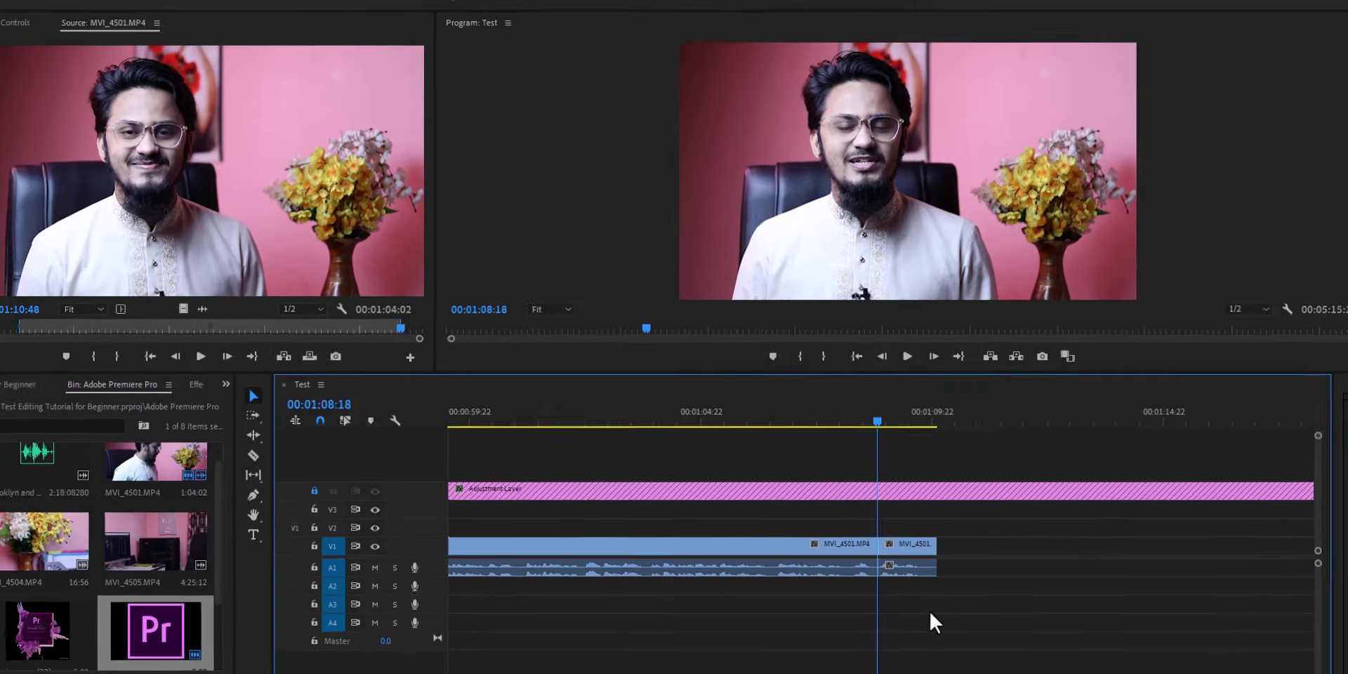
{"action": "left_click", "coordinate": [910, 547]}
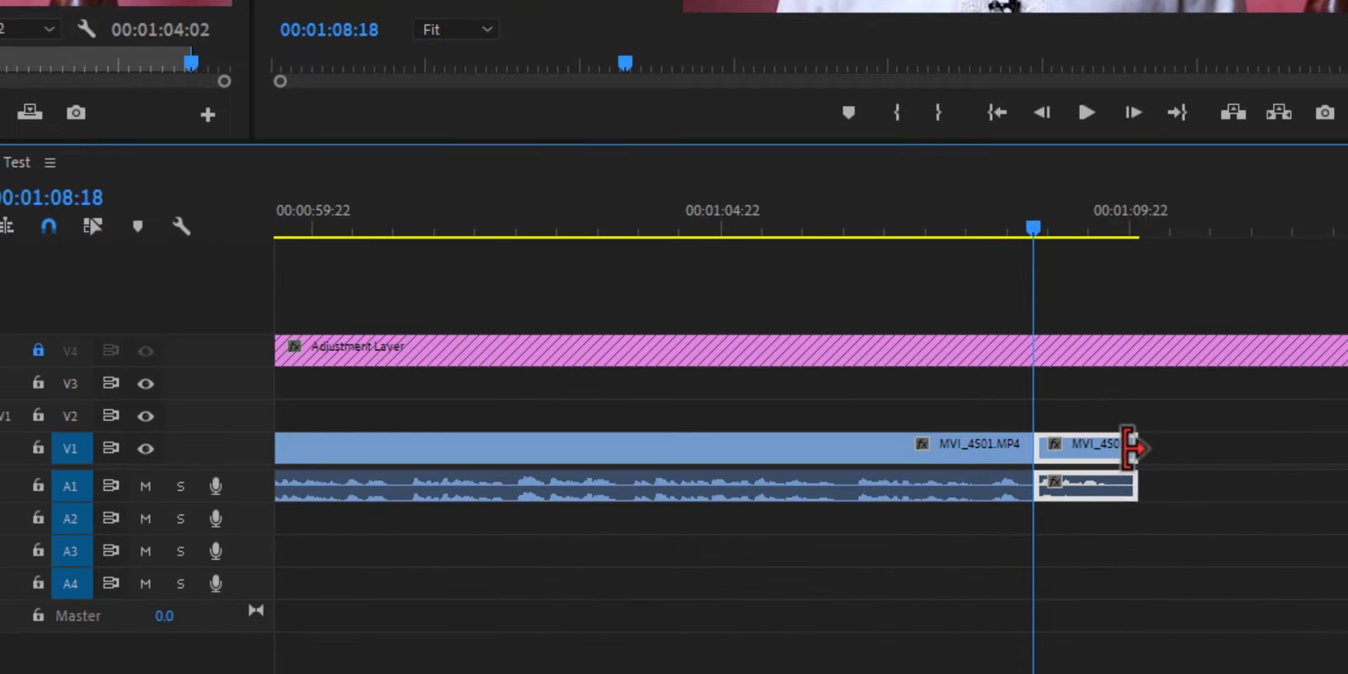
{"action": "key", "text": "Delete"}
{"action": "key", "text": "ctrl+z"}
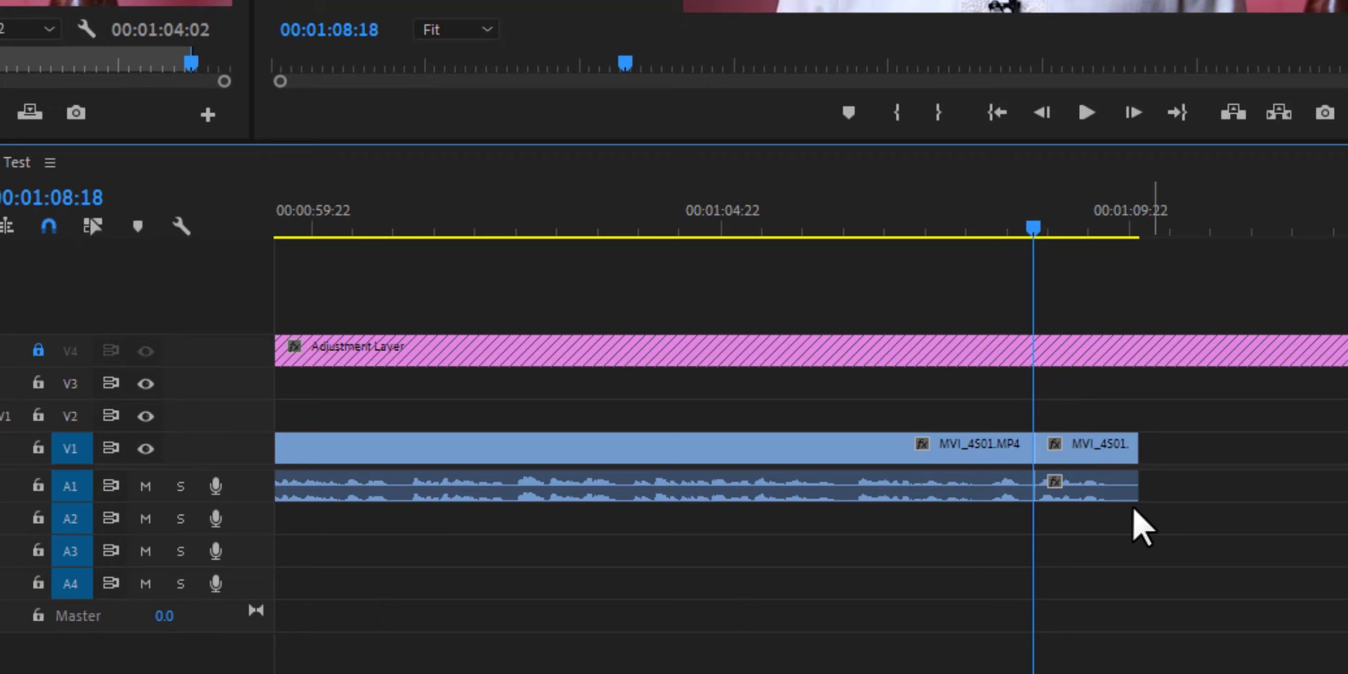
{"action": "key", "text": "ctrl+z"}
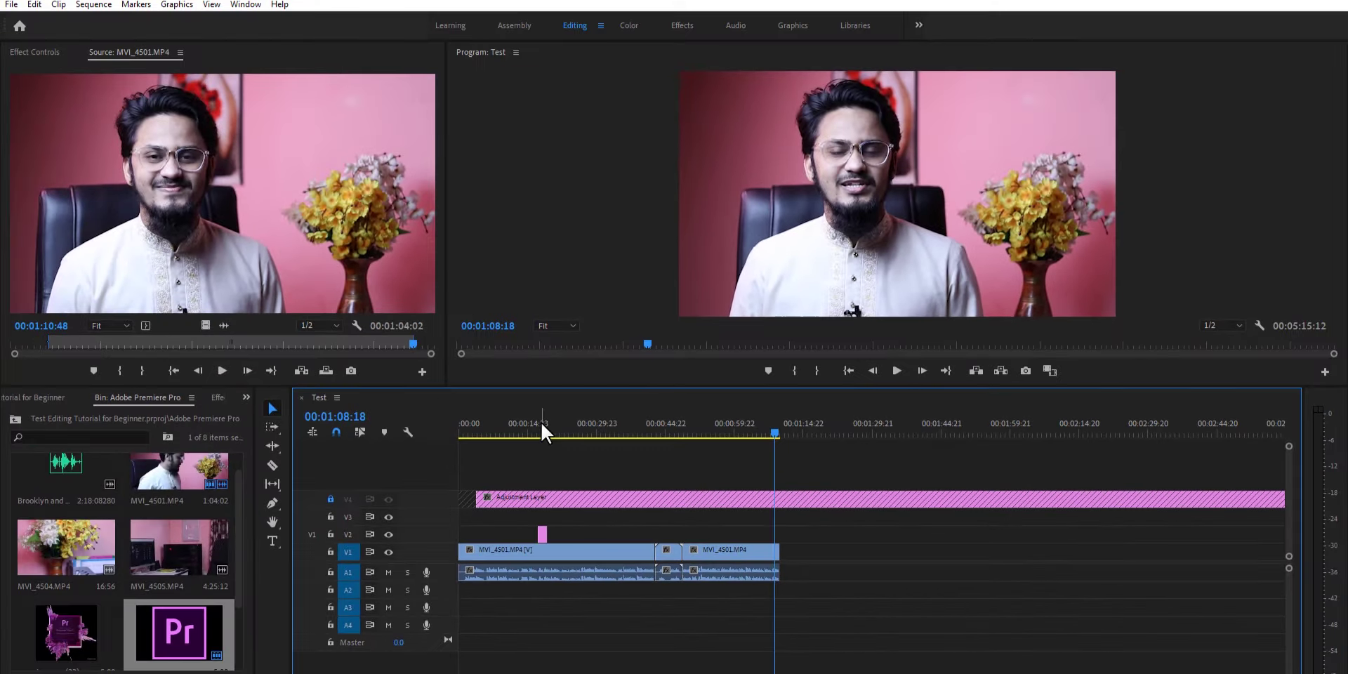
{"action": "left_click", "coordinate": [541, 425]}
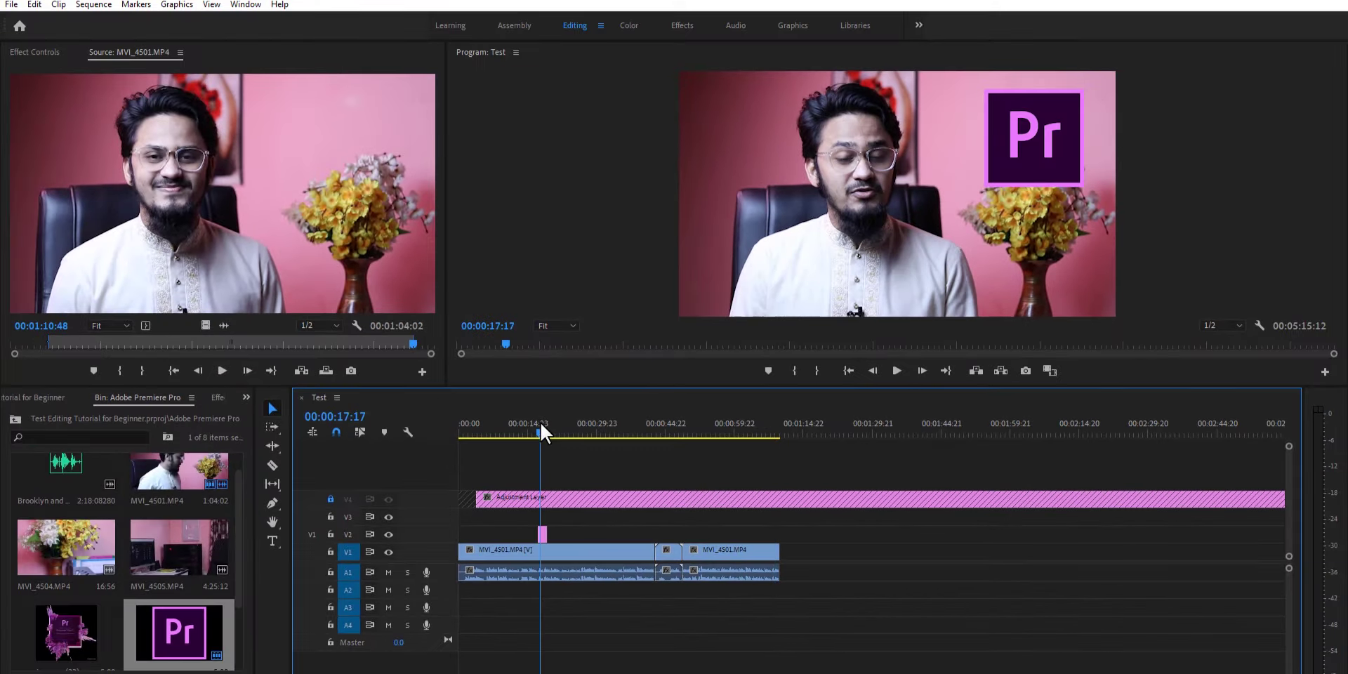
Unlock V4 and move the Adjustment Layer to the start of the sequence
{"action": "left_click", "coordinate": [330, 499]}
{"action": "left_click_drag", "start_coordinate": [496, 503], "coordinate": [457, 502]}
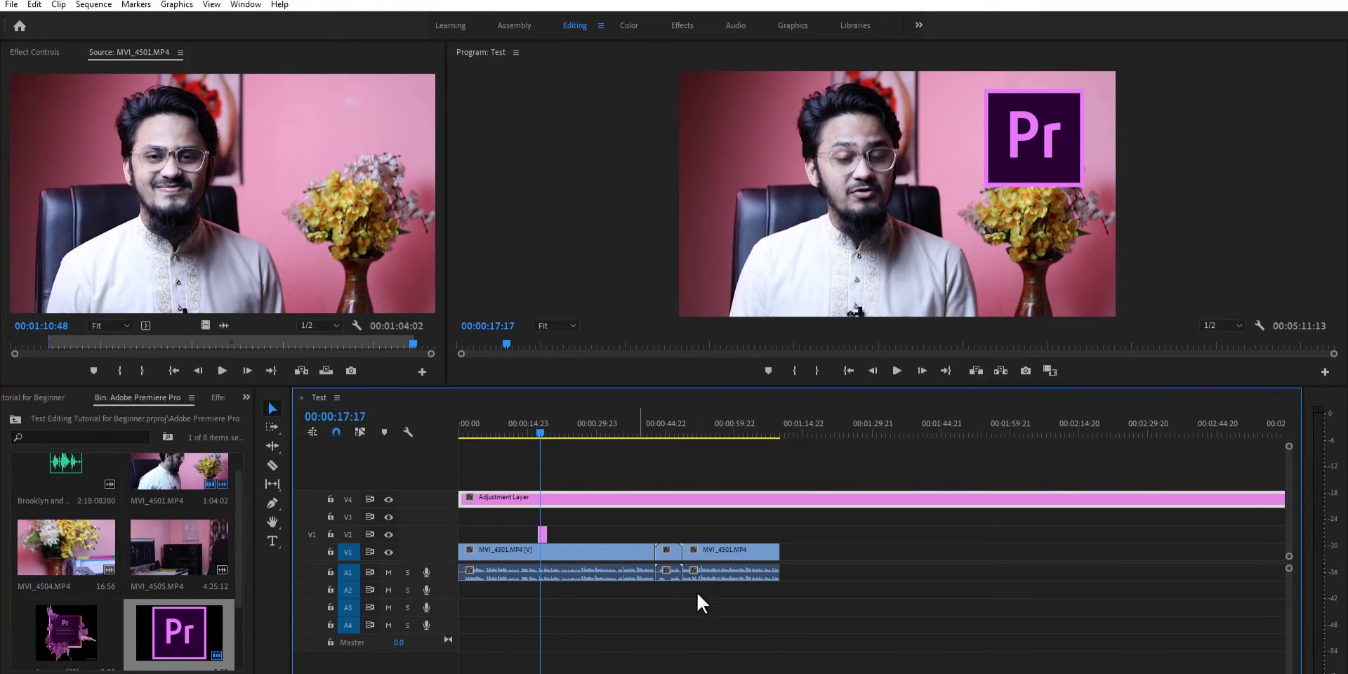
{"action": "key", "text": "equal"}
{"action": "key", "text": "equal"}
{"action": "key", "text": "minus"}
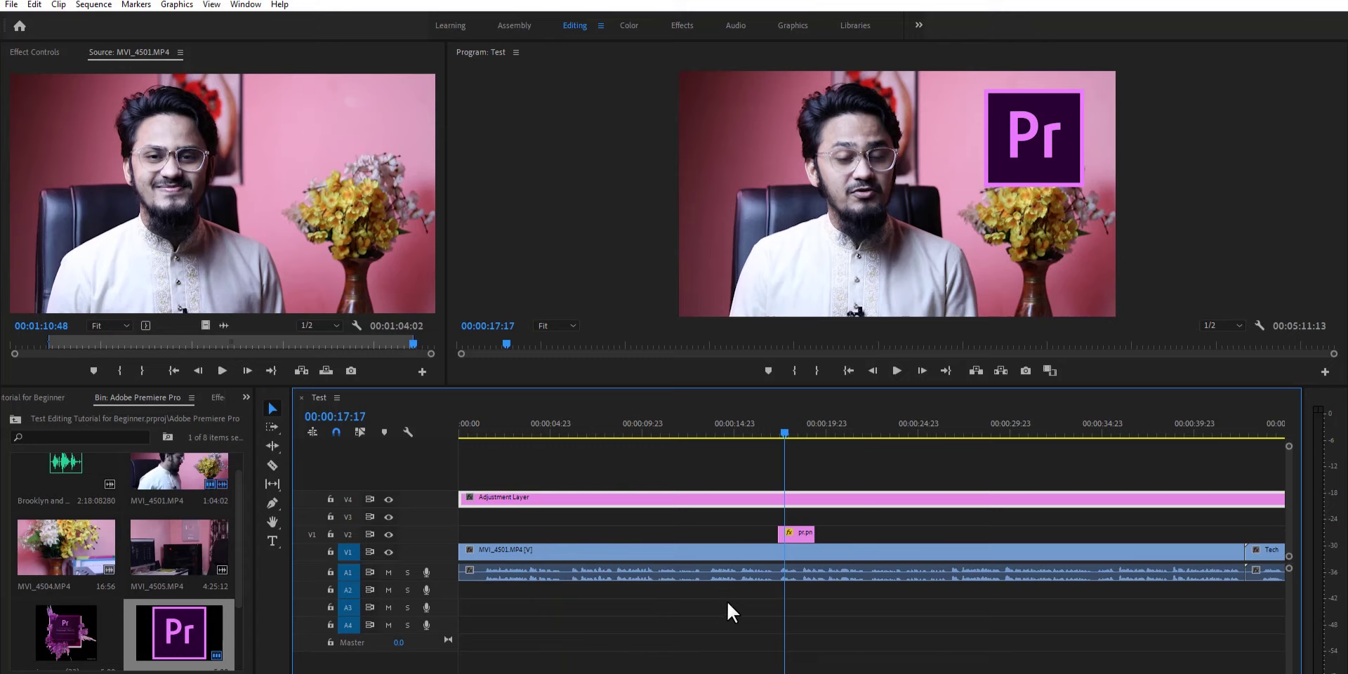
Select pr.png and play from about 00:00:16:19 to preview the logo's entrance
{"action": "left_click", "coordinate": [802, 533]}
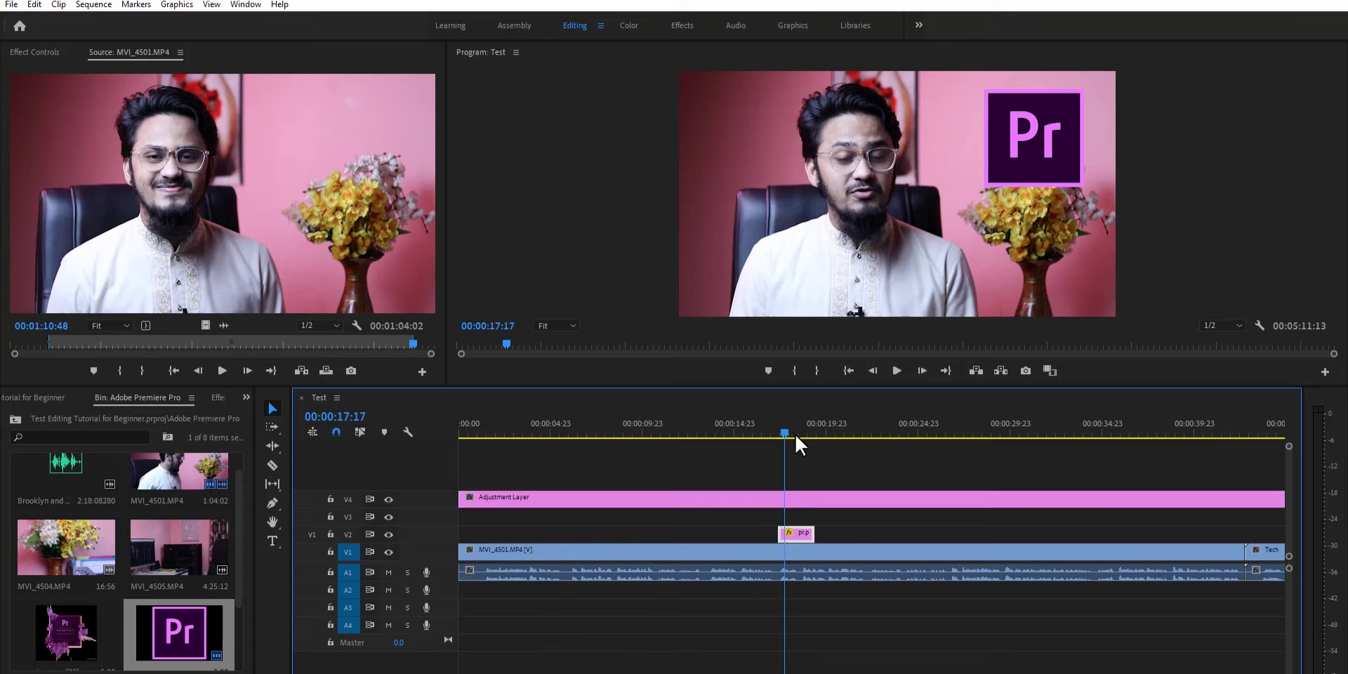
{"action": "left_click_drag", "start_coordinate": [782, 428], "coordinate": [777, 430]}
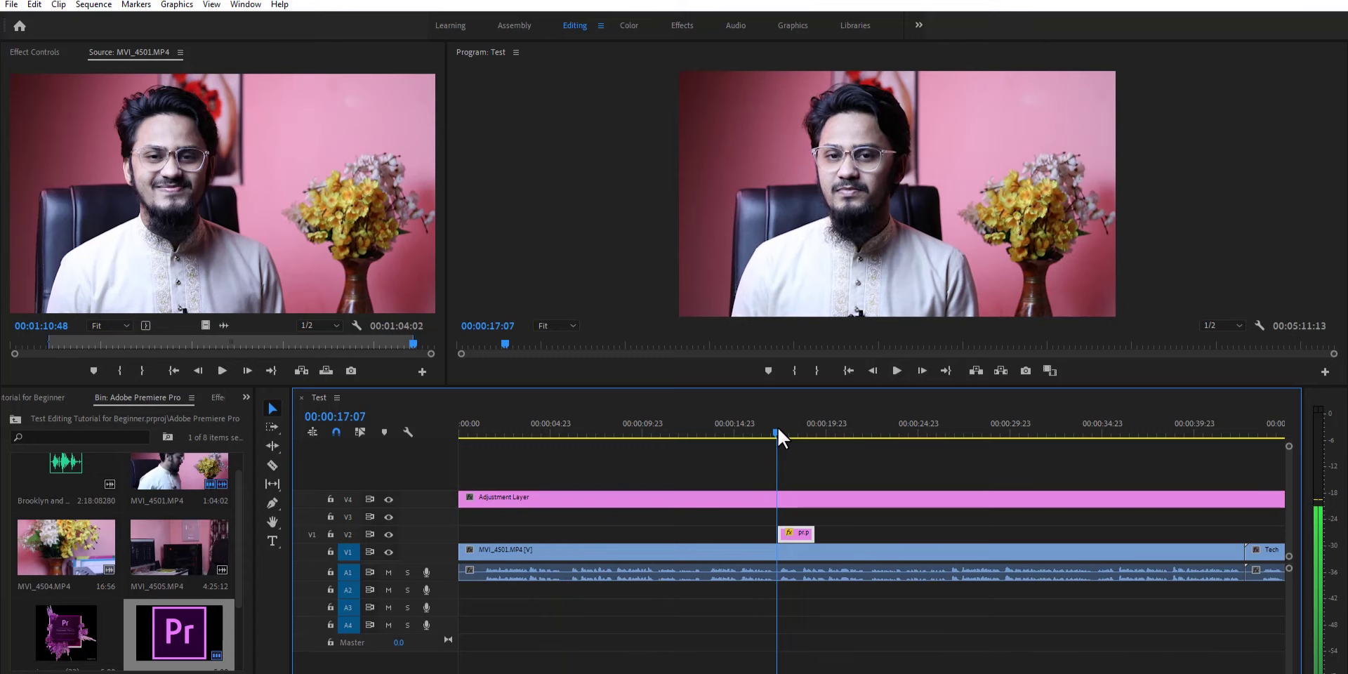
{"action": "left_click_drag", "start_coordinate": [777, 431], "coordinate": [787, 422]}
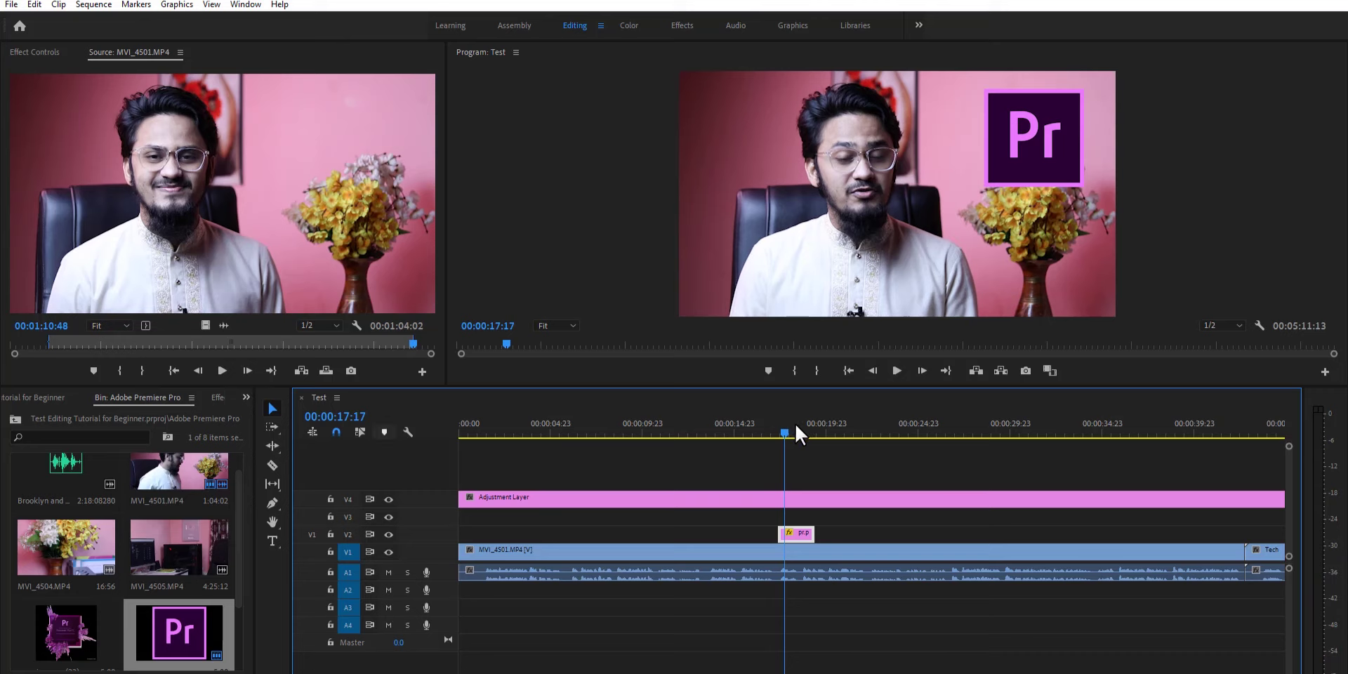
{"action": "left_click_drag", "start_coordinate": [795, 423], "coordinate": [774, 424]}
{"action": "left_click", "coordinate": [891, 370]}
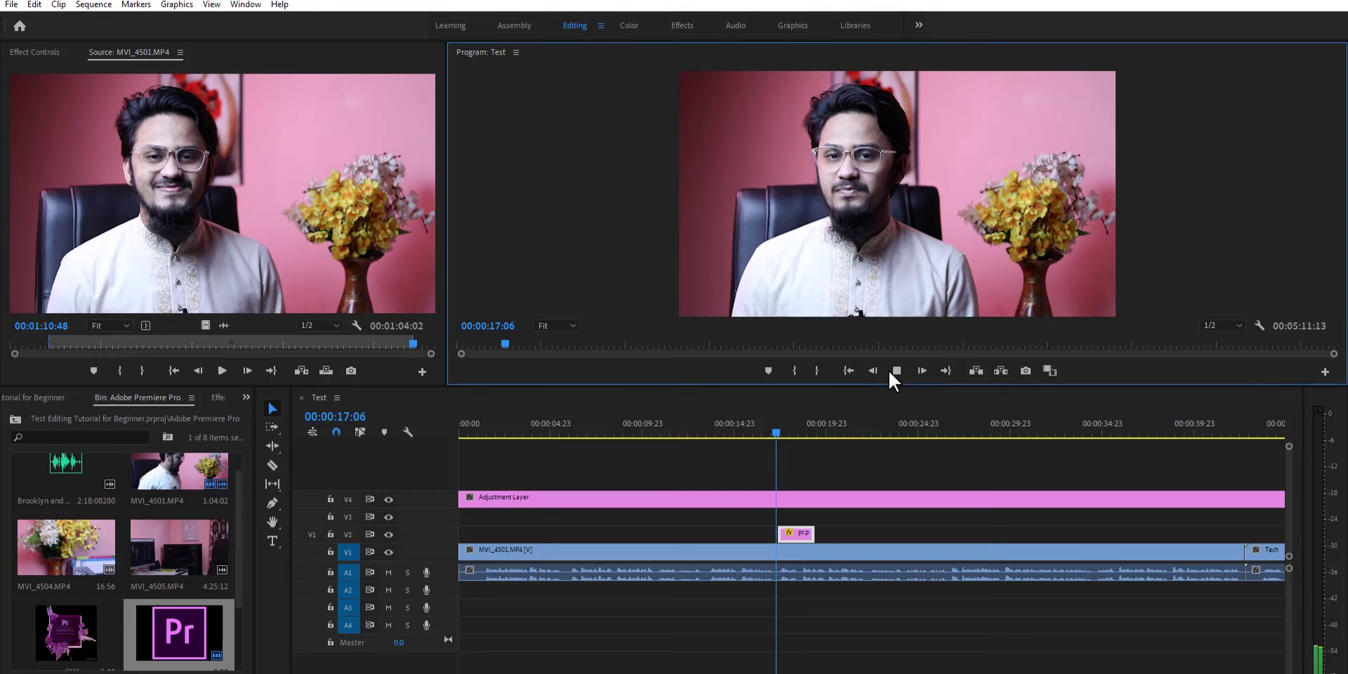
{"action": "left_click", "coordinate": [768, 420]}
{"action": "left_click", "coordinate": [897, 371]}
{"action": "left_click", "coordinate": [897, 370]}
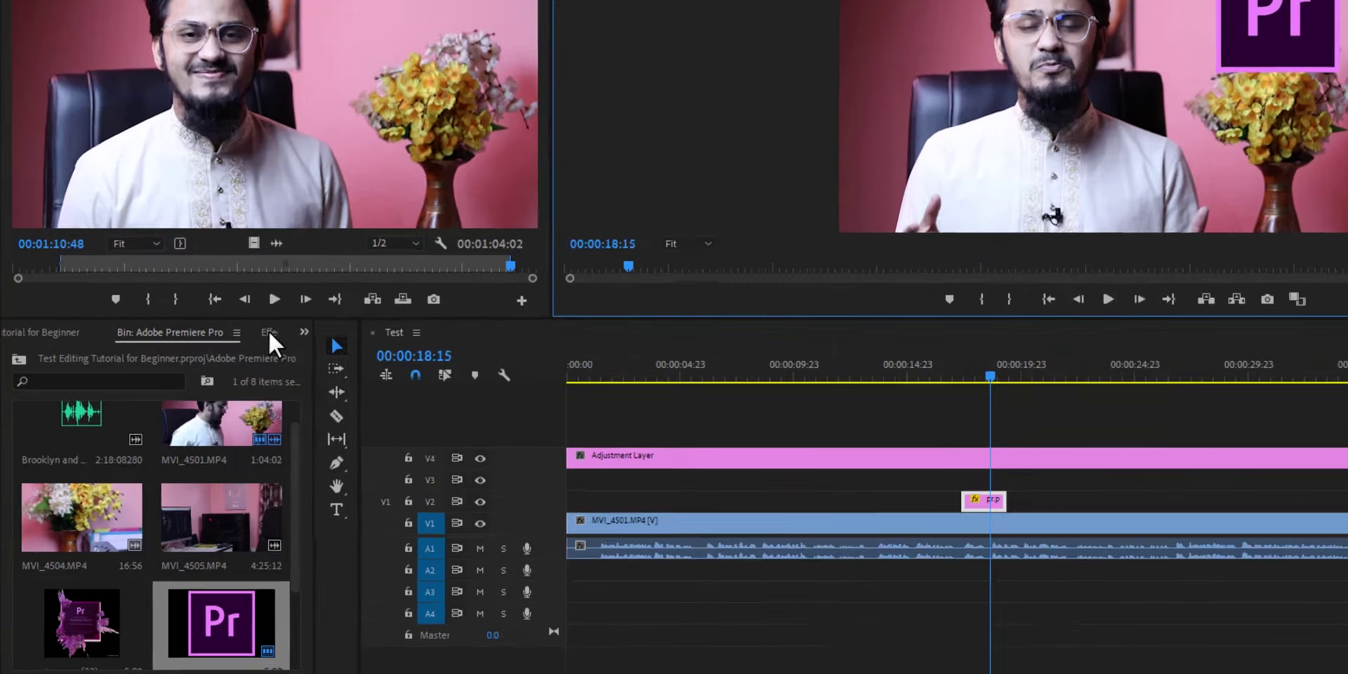
Show the Effects panel and expand Video Transitions, Wipe and Immersive Video
{"action": "left_click", "coordinate": [217, 398]}
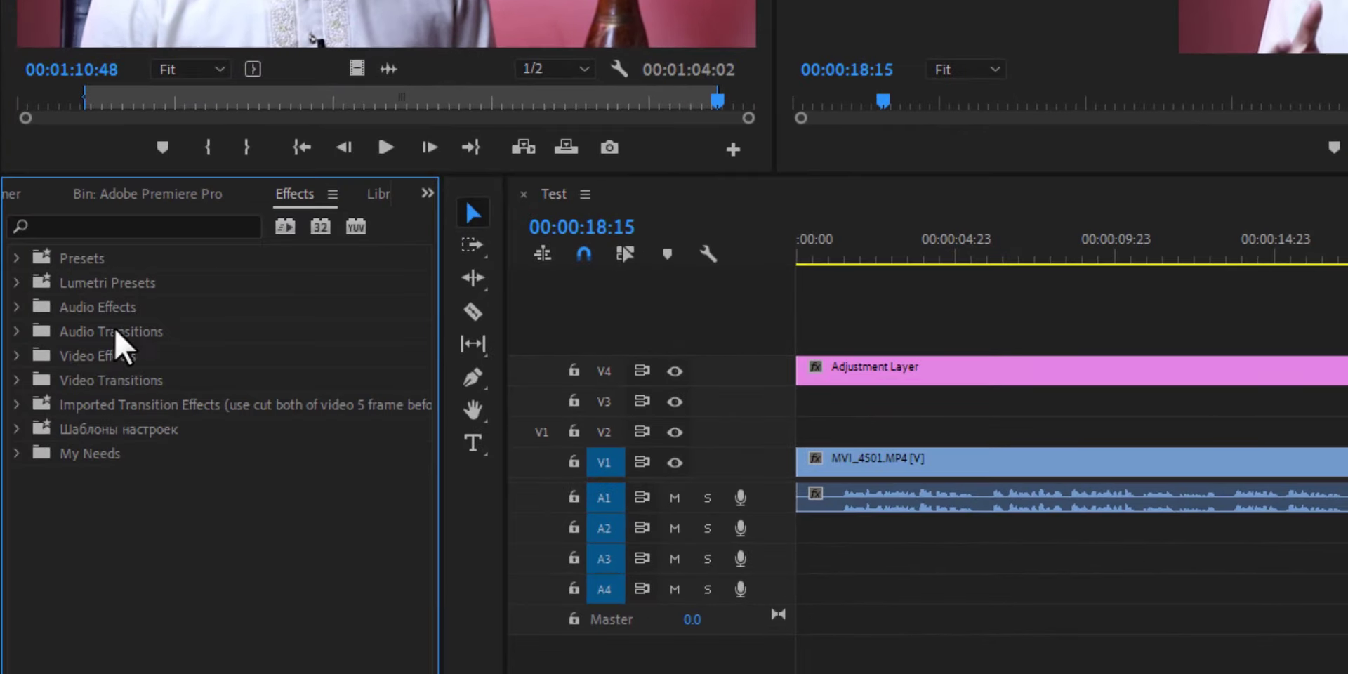
{"action": "left_click", "coordinate": [16, 380]}
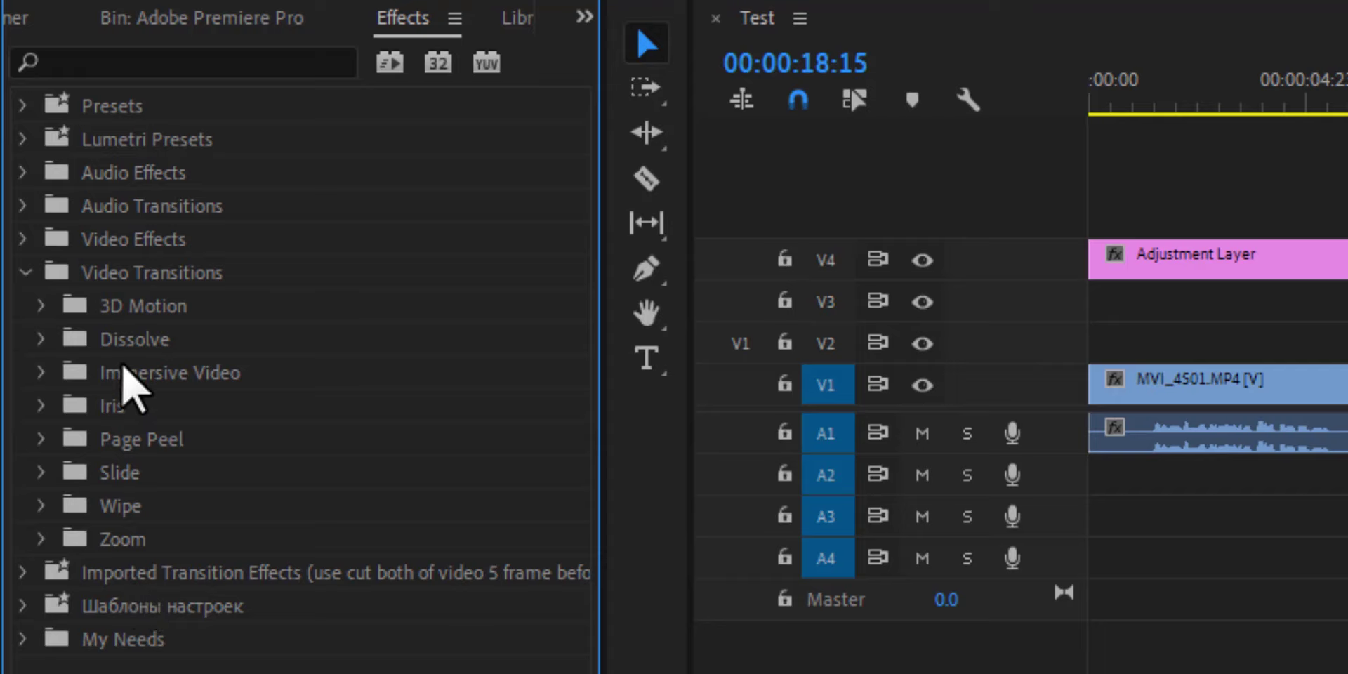
{"action": "left_click", "coordinate": [42, 506]}
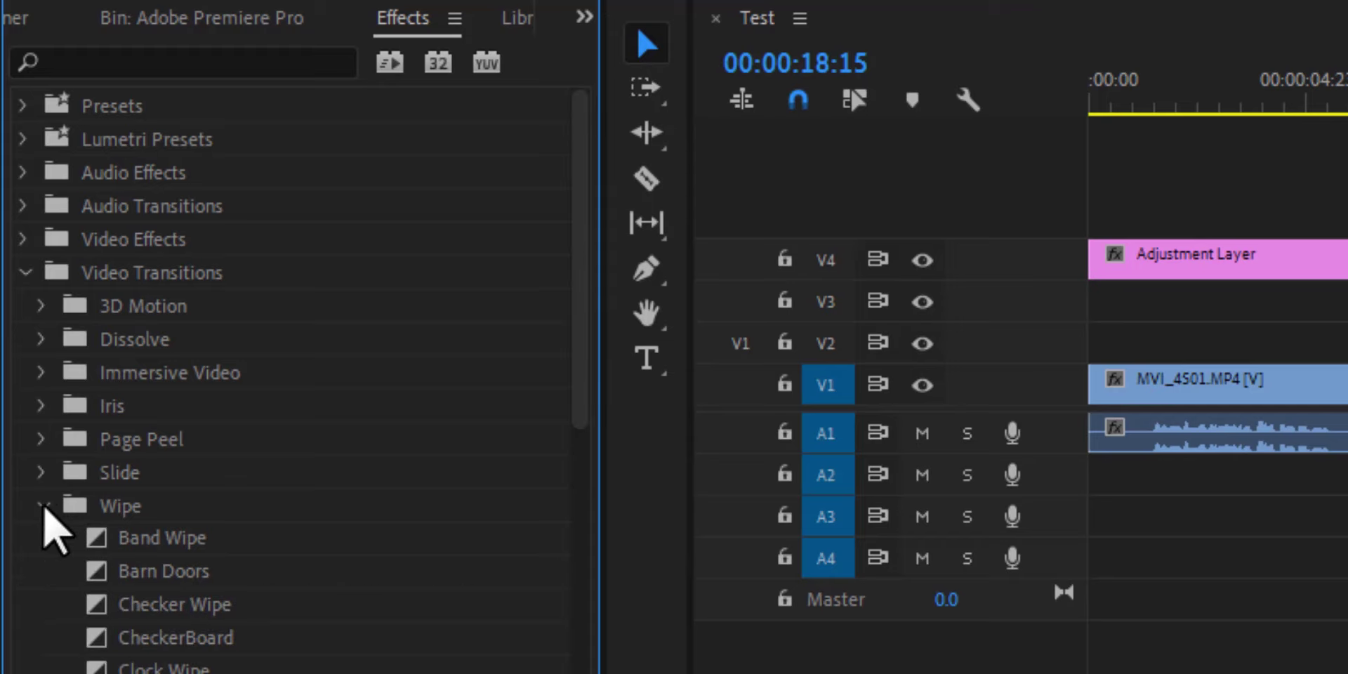
{"action": "left_click", "coordinate": [42, 372]}
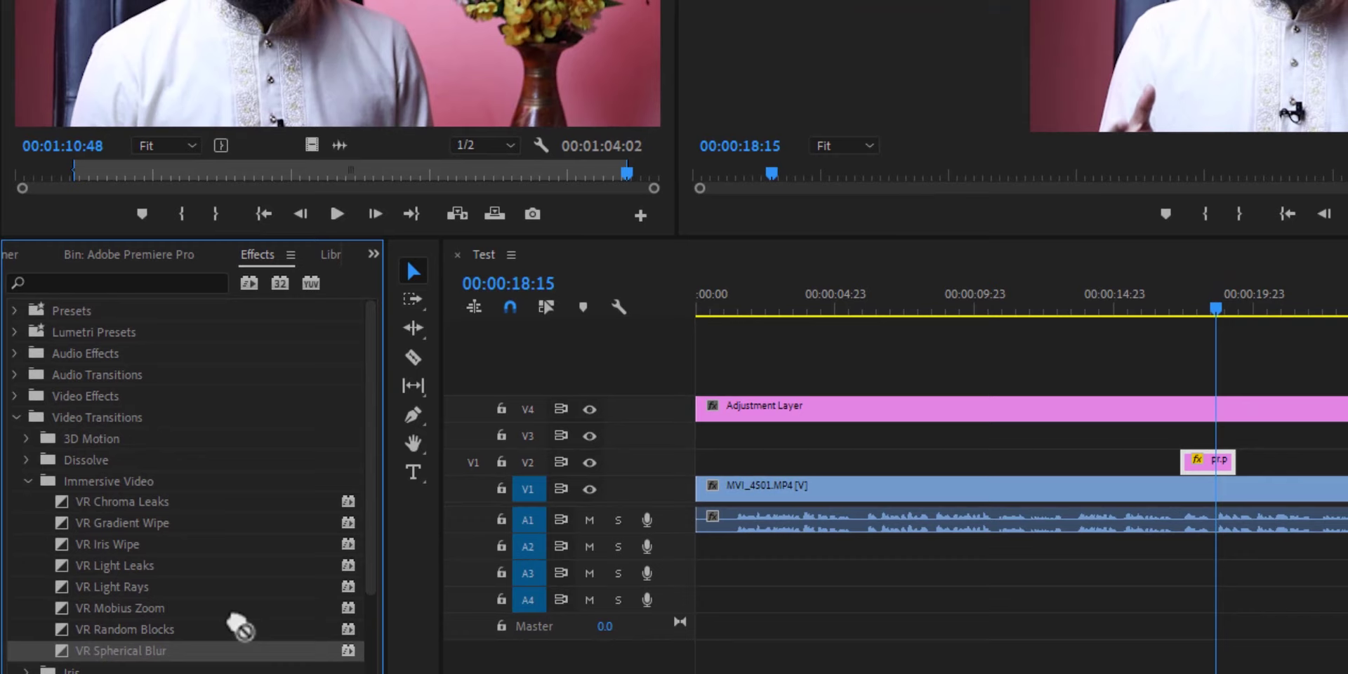
Apply VR Spherical Blur to the start of pr.png and preview from about 00:00:17:05
{"action": "left_click_drag", "start_coordinate": [184, 641], "coordinate": [1018, 516]}
{"action": "left_click_drag", "start_coordinate": [1149, 466], "coordinate": [1194, 467]}
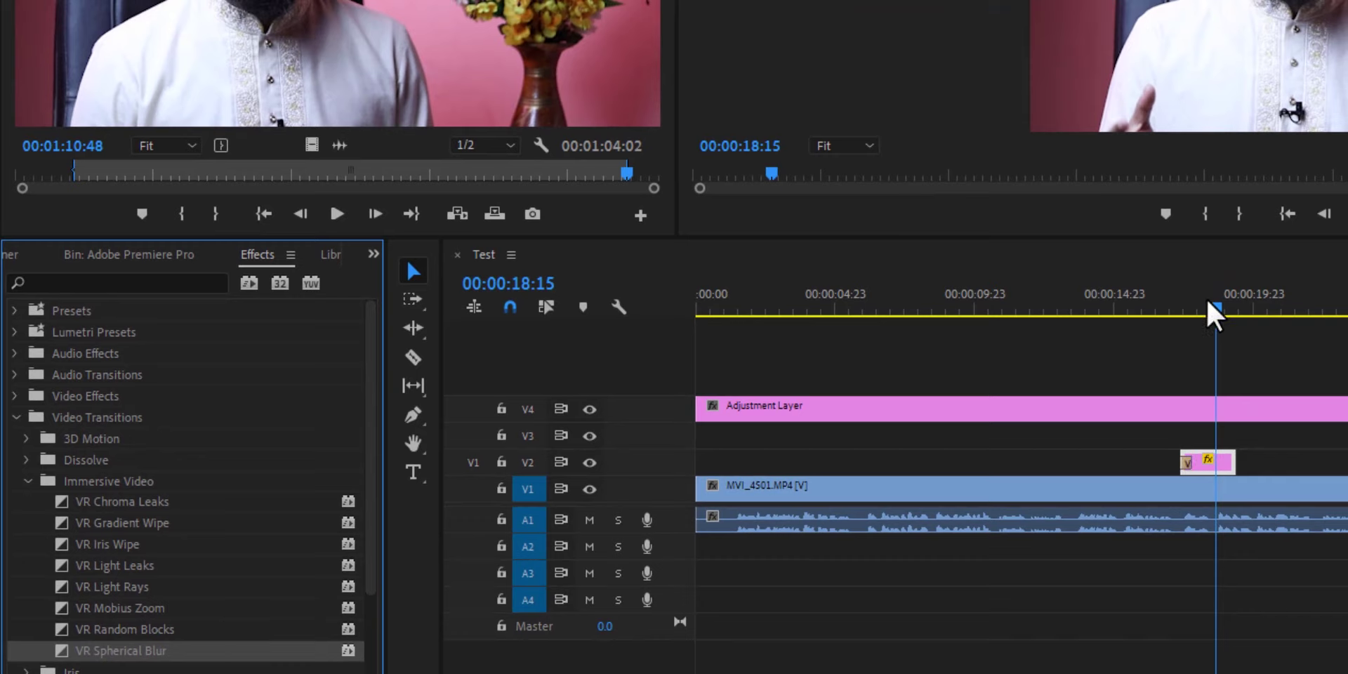
{"action": "left_click_drag", "start_coordinate": [1215, 309], "coordinate": [1177, 309]}
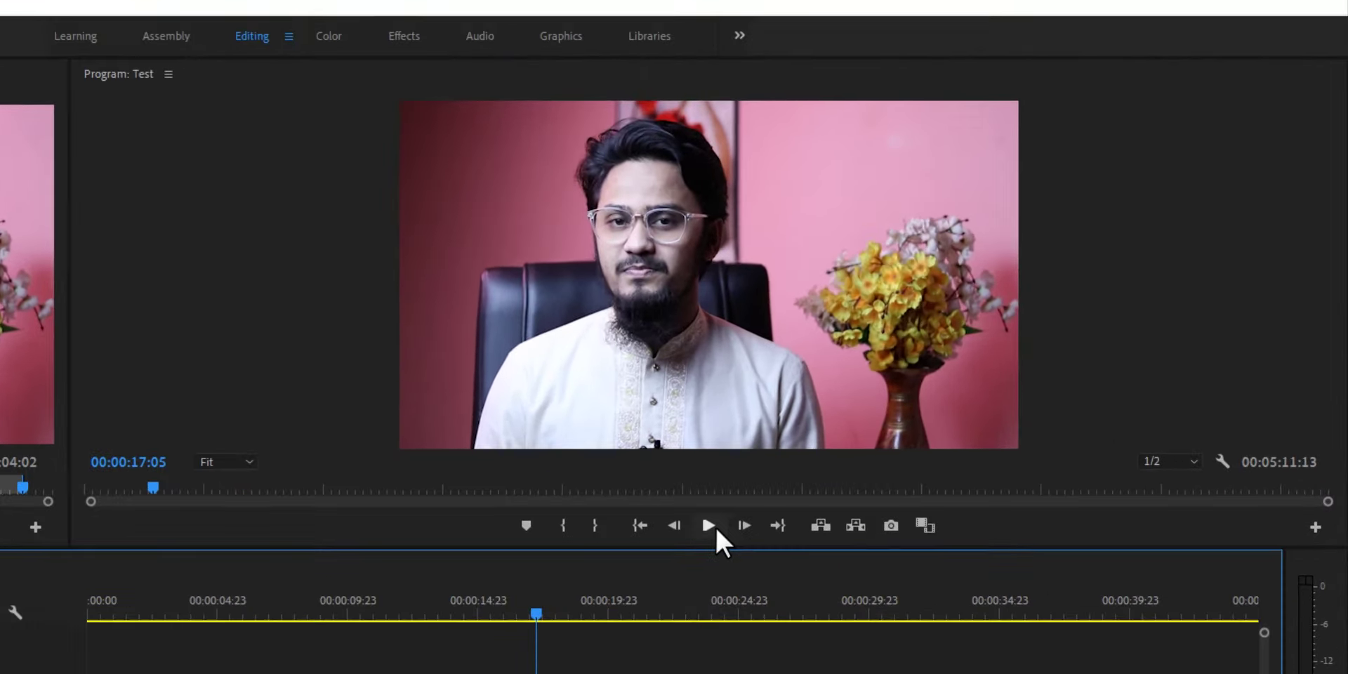
{"action": "left_click", "coordinate": [873, 391]}
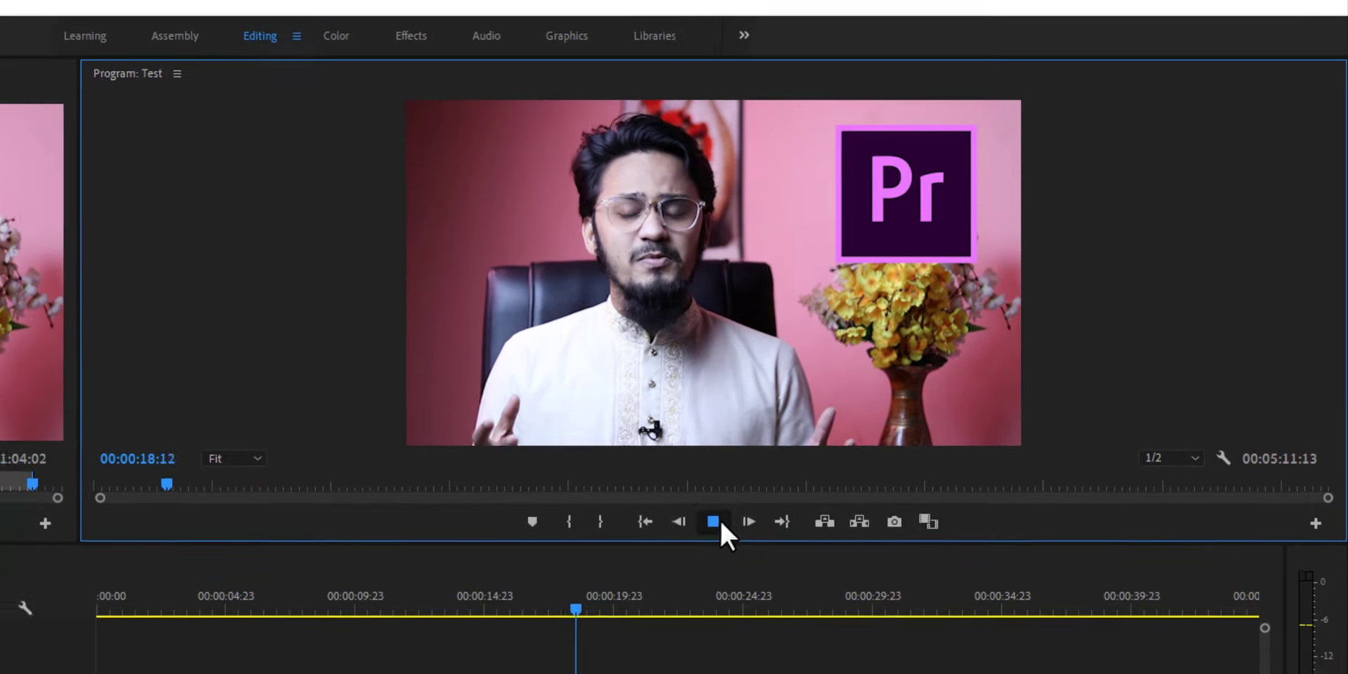
{"action": "left_click", "coordinate": [717, 528]}
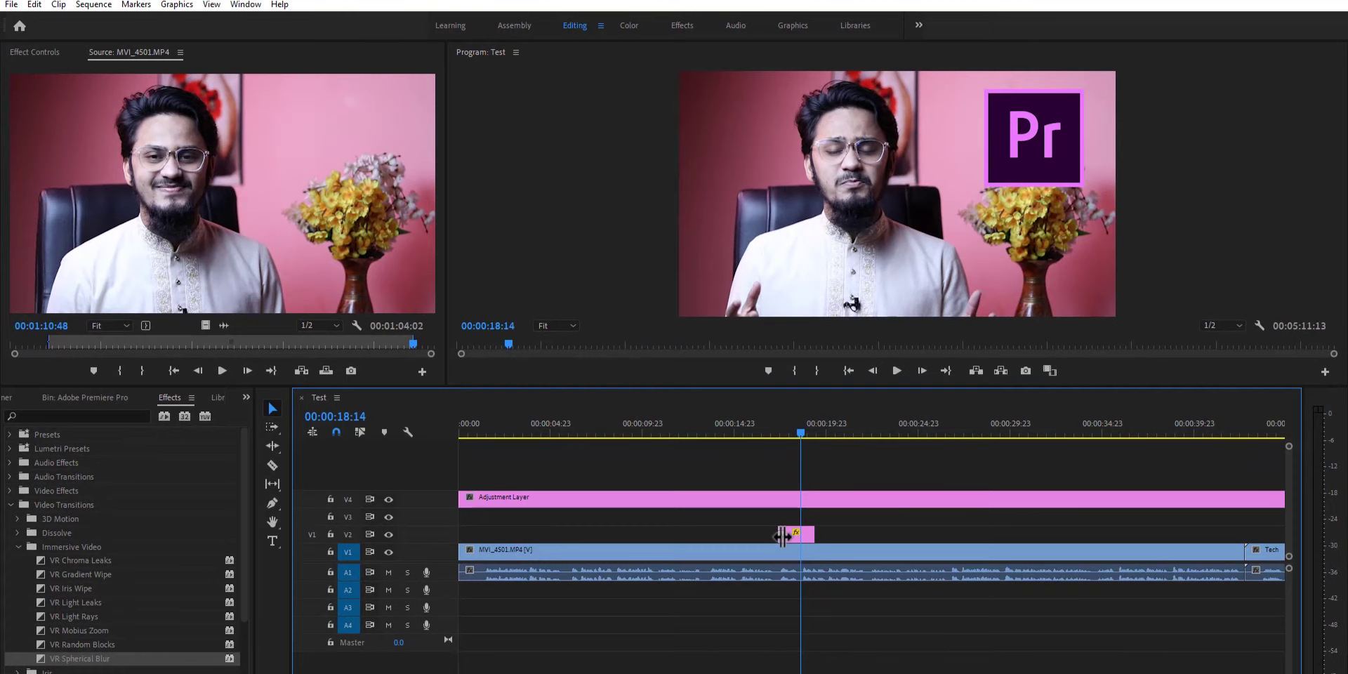
Set the VR Spherical Blur duration to 7 frames, then to 00:00:00:05
{"action": "key", "text": "="}
{"action": "key", "text": "="}
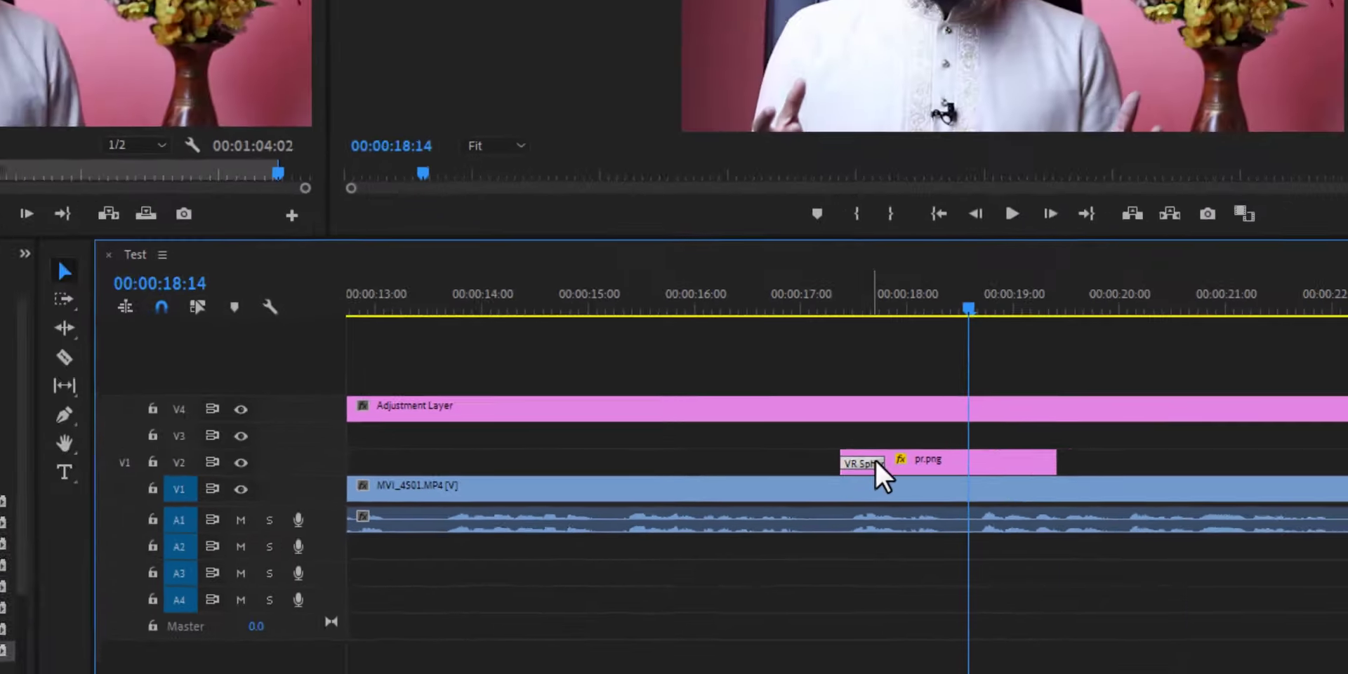
{"action": "left_click", "coordinate": [875, 464]}
{"action": "left_click", "coordinate": [85, 127]}
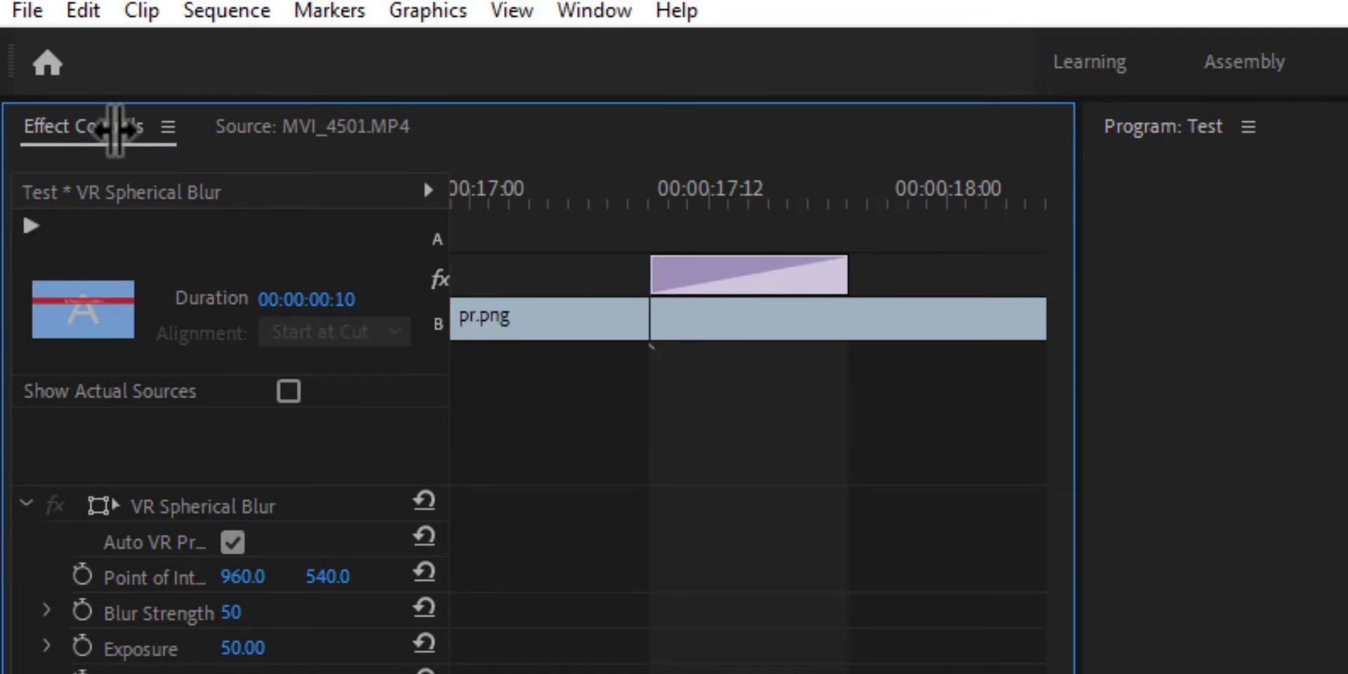
{"action": "left_click", "coordinate": [342, 300]}
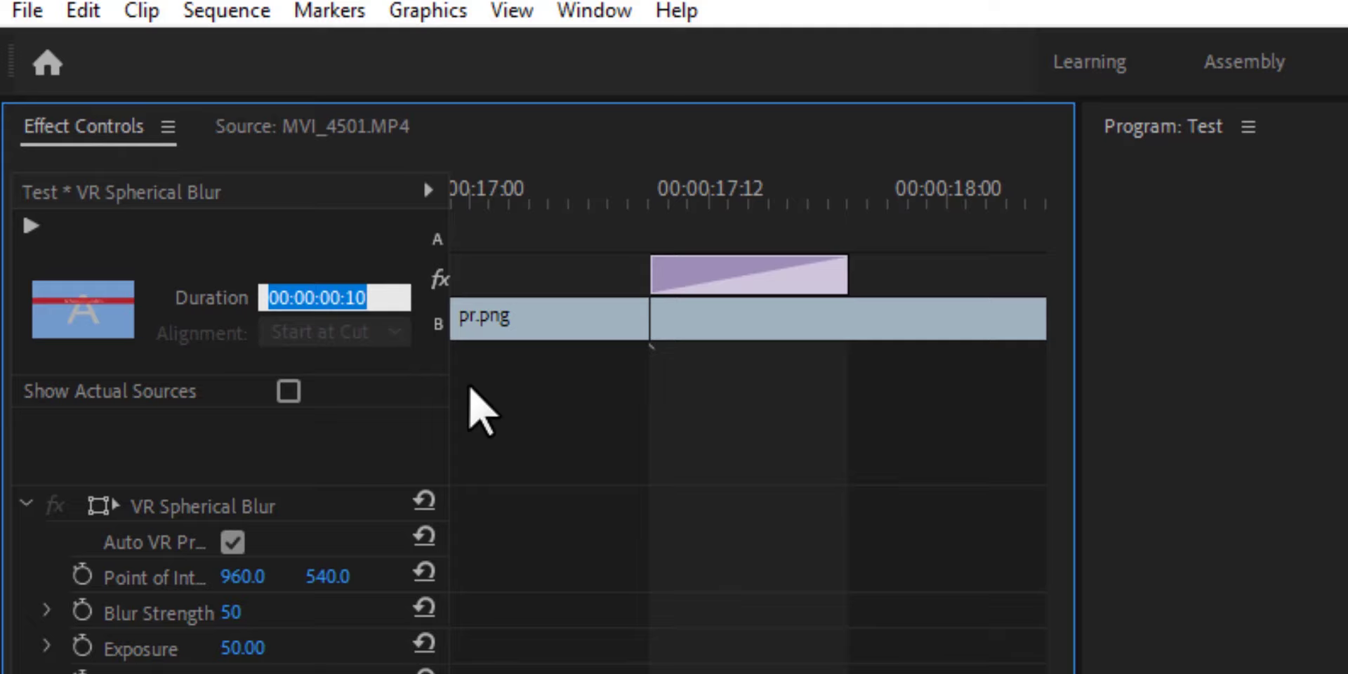
{"action": "type", "text": "7"}
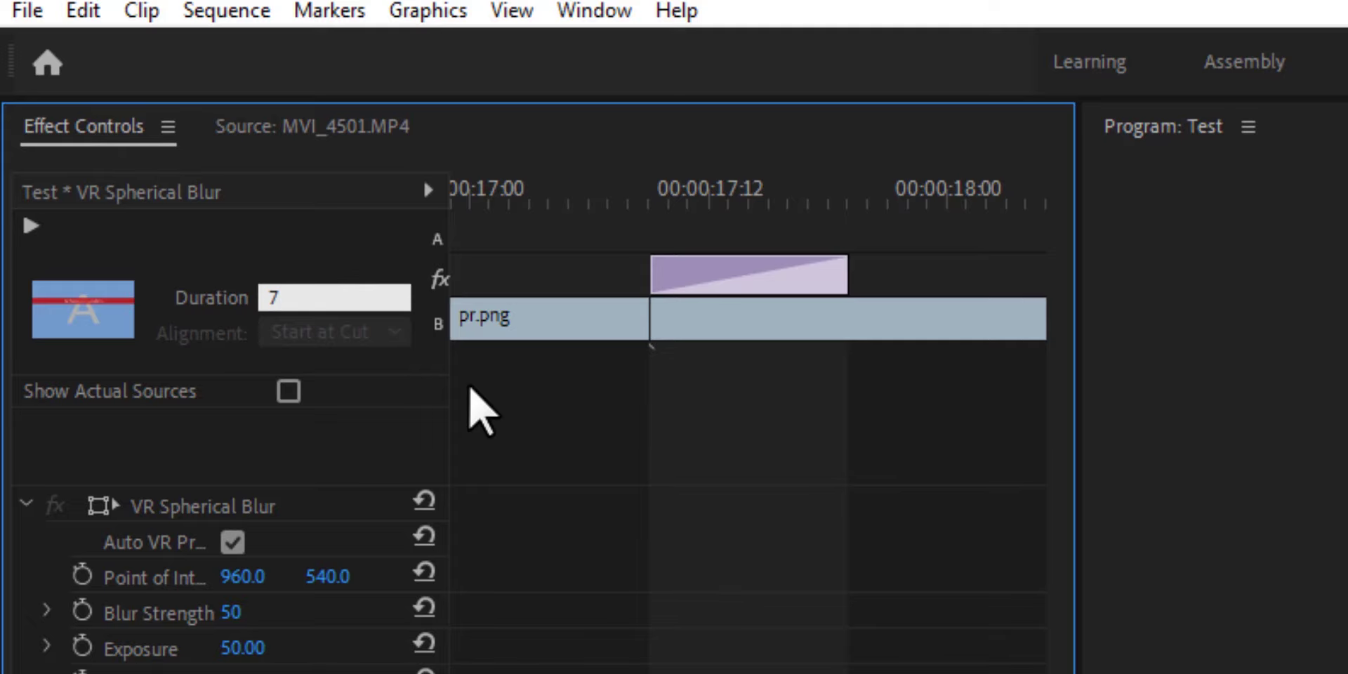
{"action": "key", "text": "Return"}
{"action": "left_click", "coordinate": [367, 297]}
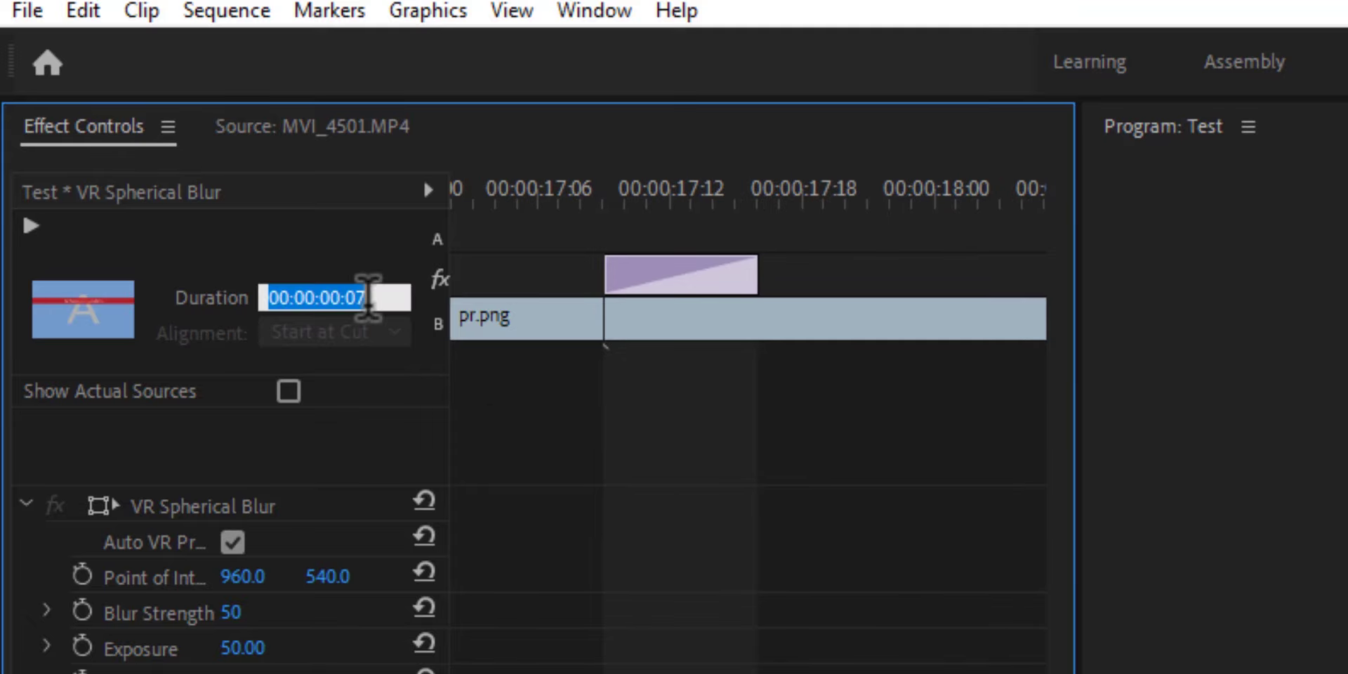
{"action": "type", "text": "5"}
{"action": "key", "text": "Return"}
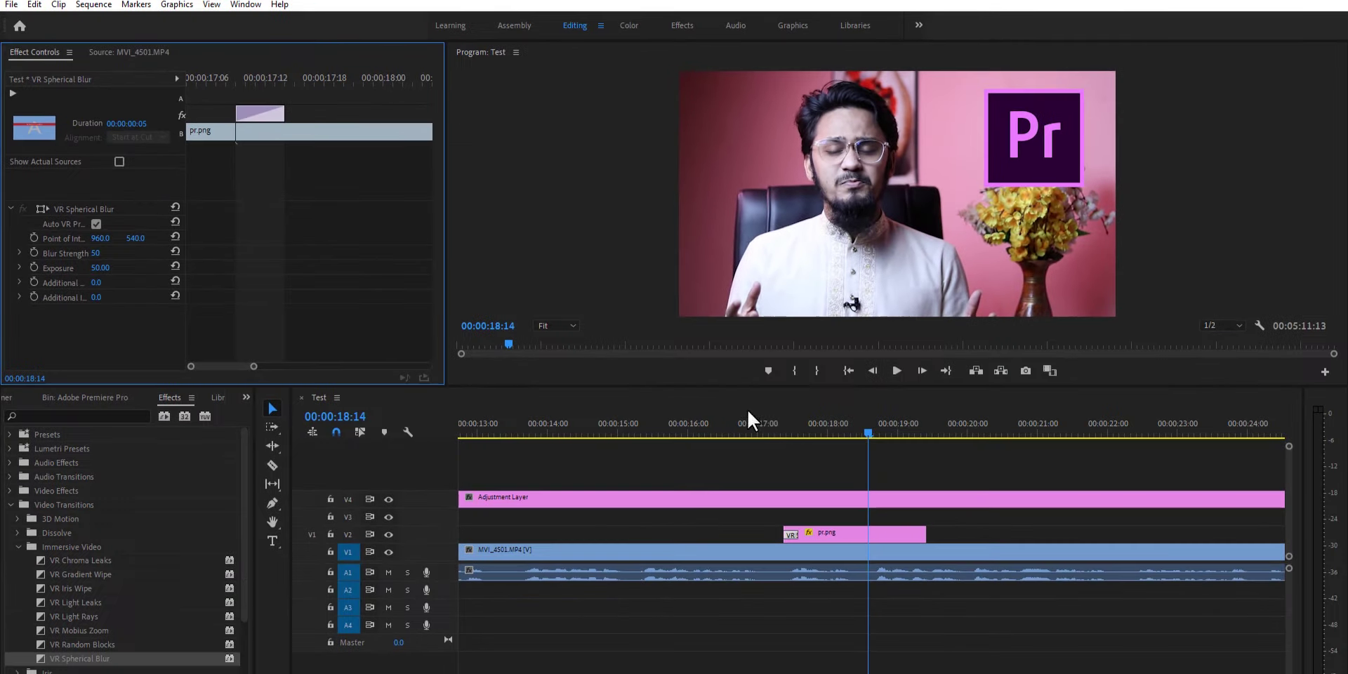
Play back the logo to review the shortened 5-frame transition
{"action": "left_click", "coordinate": [897, 371]}
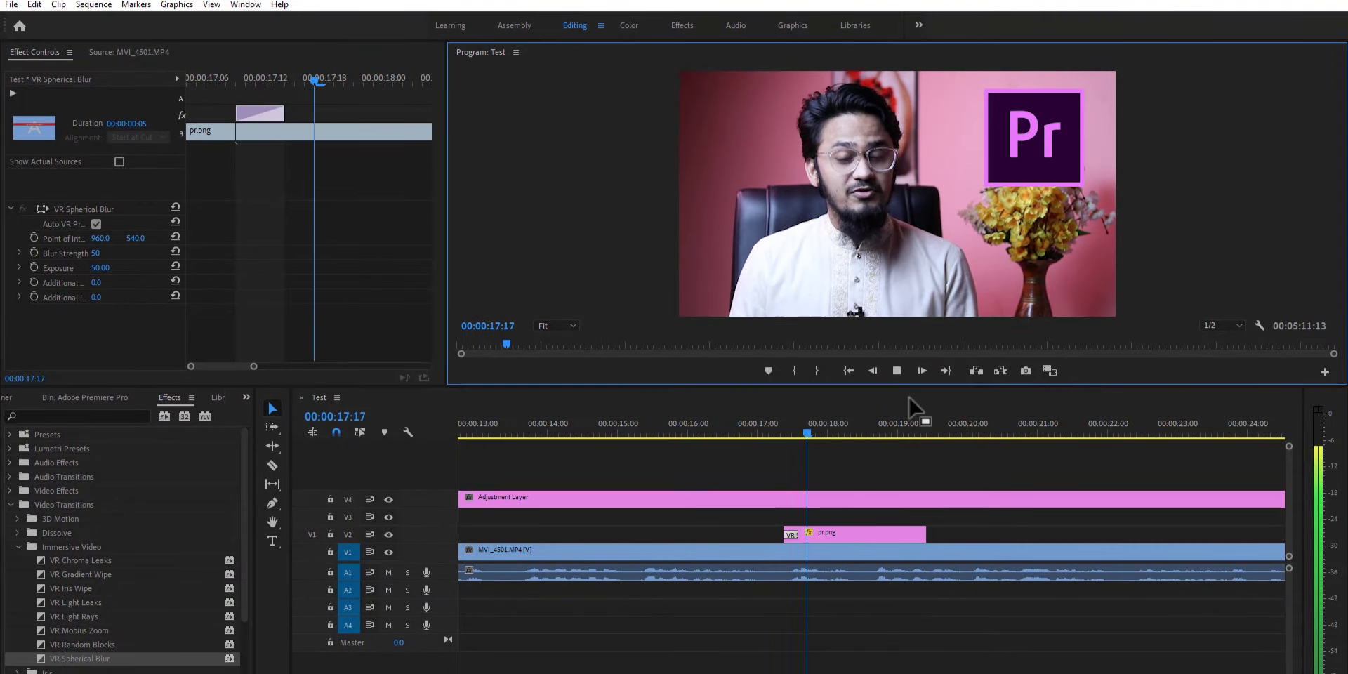
{"action": "left_click", "coordinate": [902, 371]}
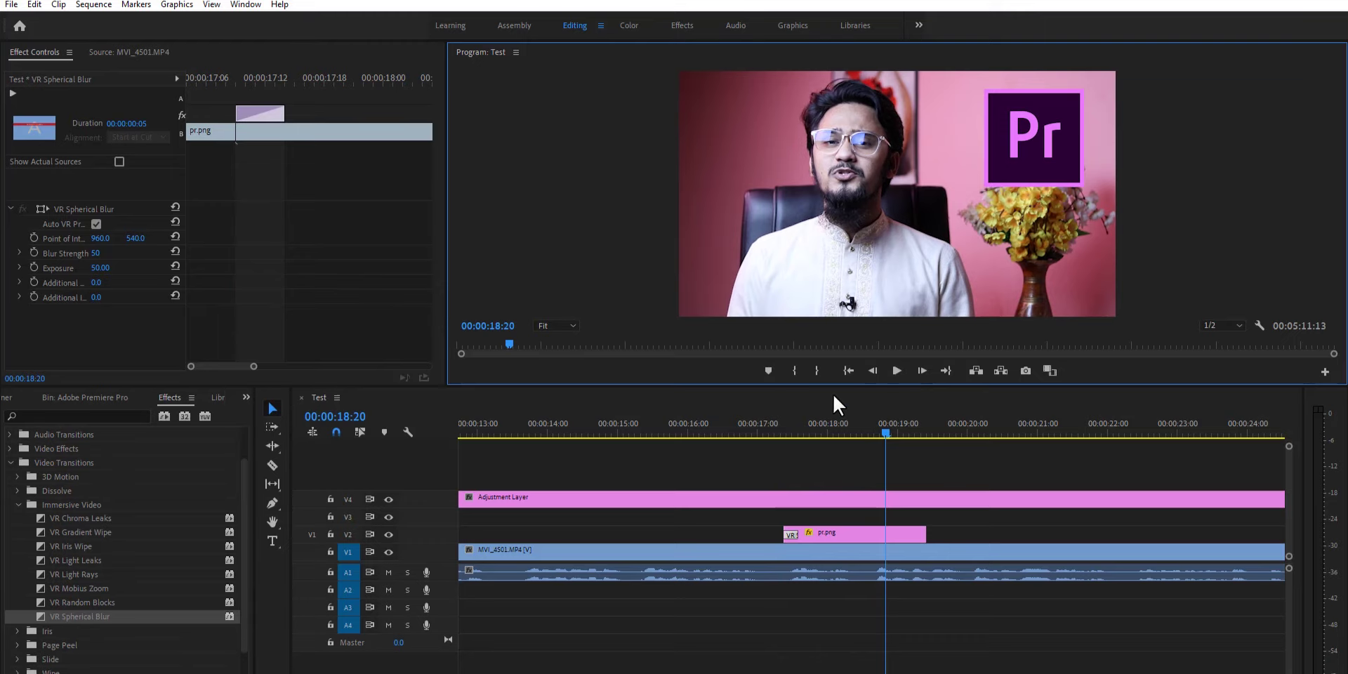
{"action": "scroll", "coordinate": [145, 609], "scroll_direction": "down", "scroll_amount": 3}
Add the Cross Zoom transition from Video Transitions > Zoom to the end of pr.png on V2
{"action": "left_click", "coordinate": [18, 641]}
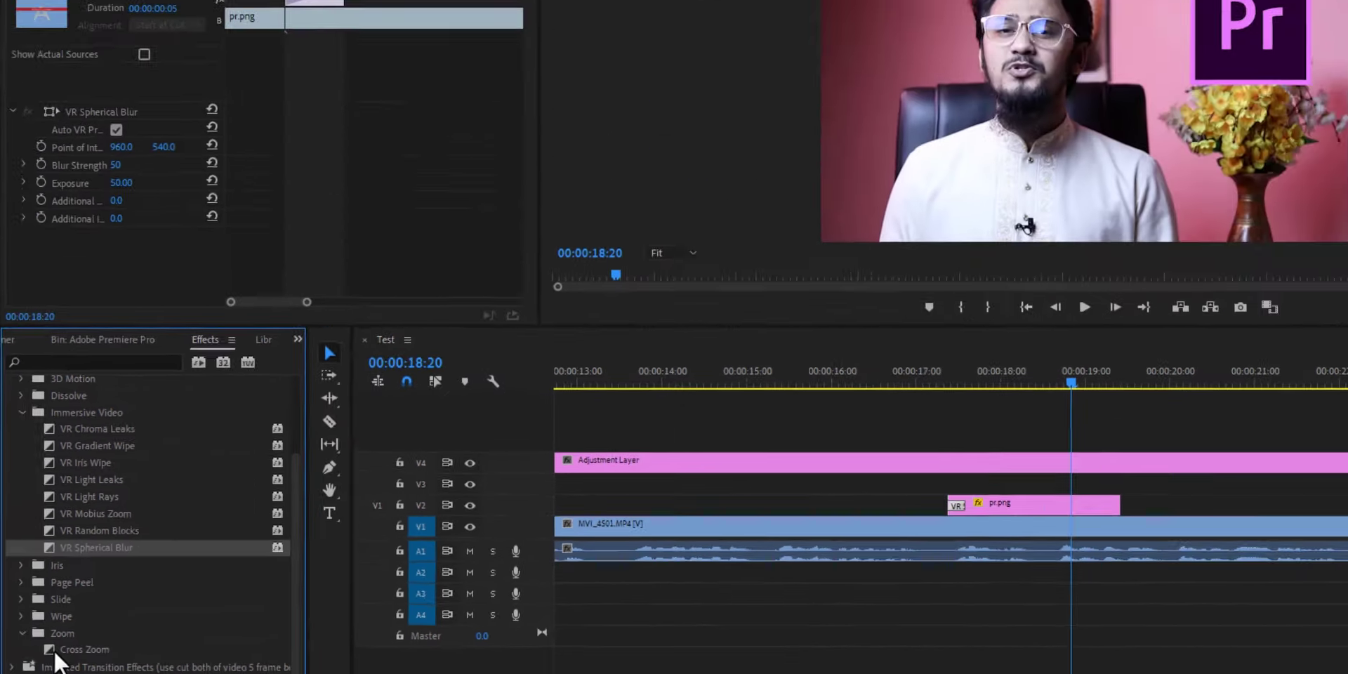
{"action": "left_click_drag", "start_coordinate": [89, 635], "coordinate": [783, 640]}
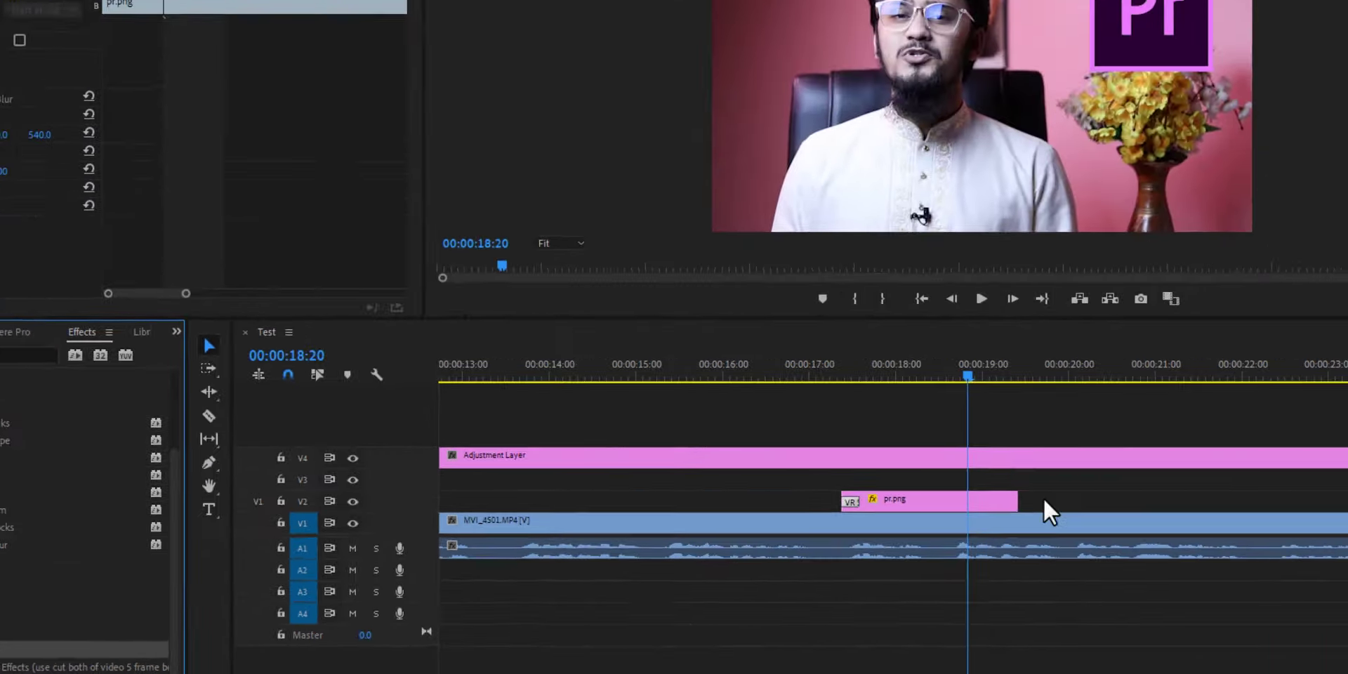
{"action": "left_click_drag", "start_coordinate": [1044, 498], "coordinate": [1015, 502]}
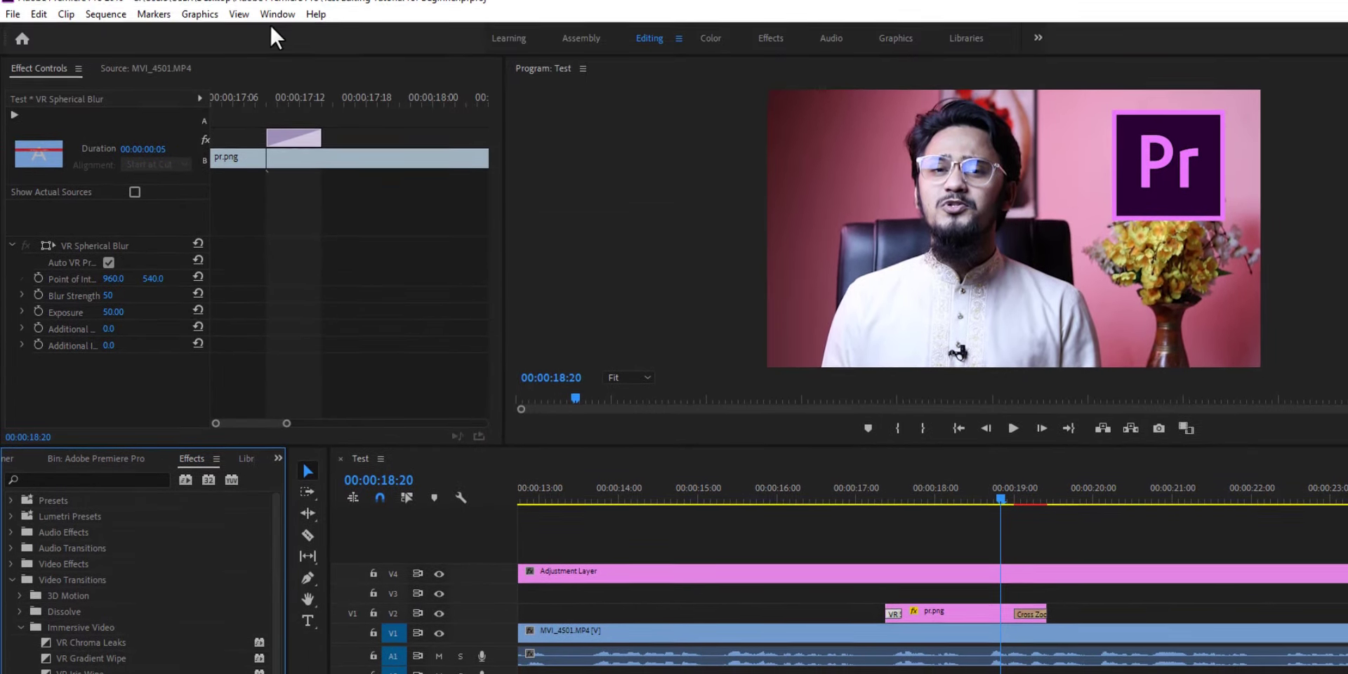
Open the Window menu and dismiss it without choosing anything
{"action": "left_click", "coordinate": [275, 14]}
{"action": "mouse_move", "coordinate": [337, 33]}
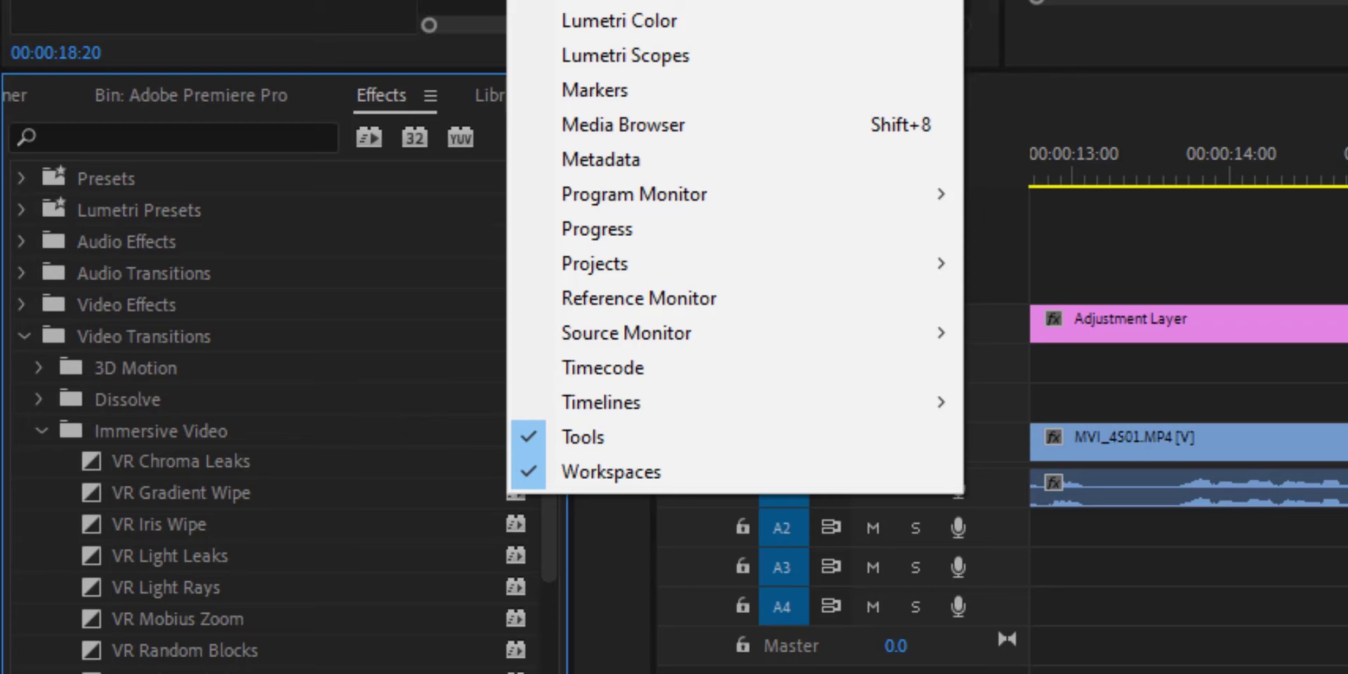
{"action": "left_click", "coordinate": [1229, 481]}
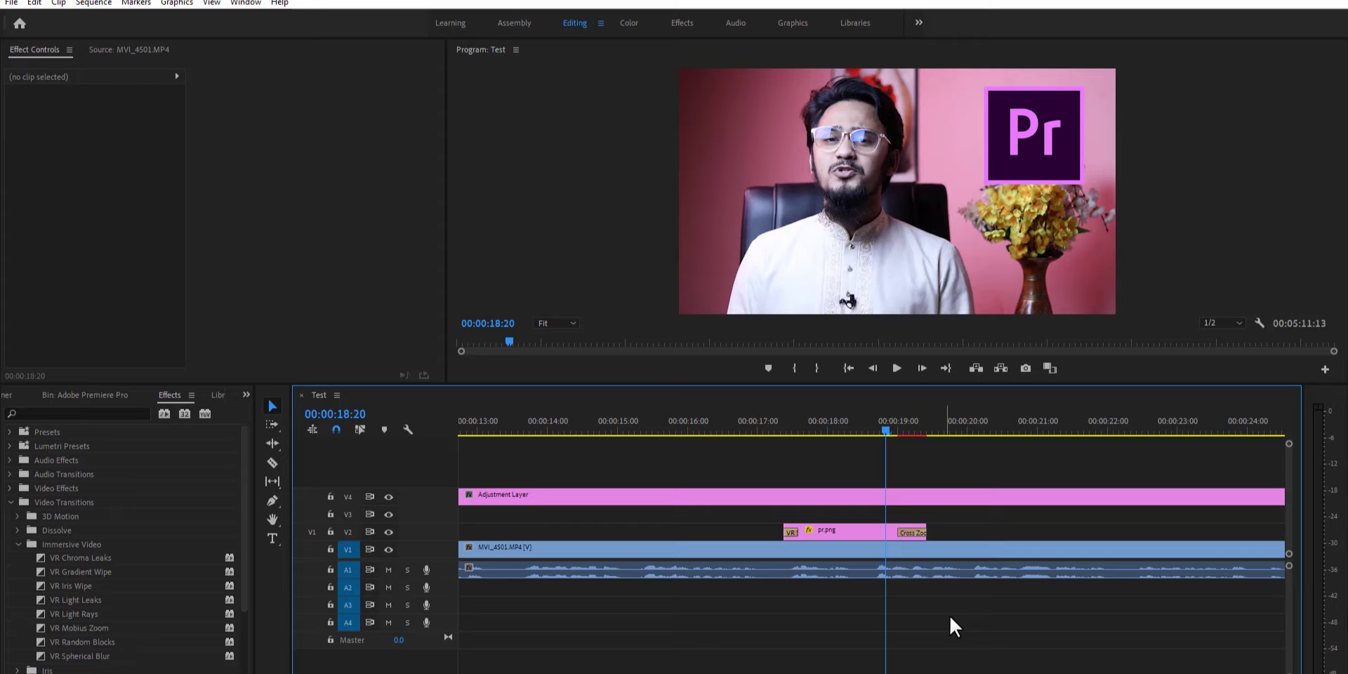
Set the Cross Zoom duration to 7 frames and preview the logo with its transitions
{"action": "left_click", "coordinate": [916, 532]}
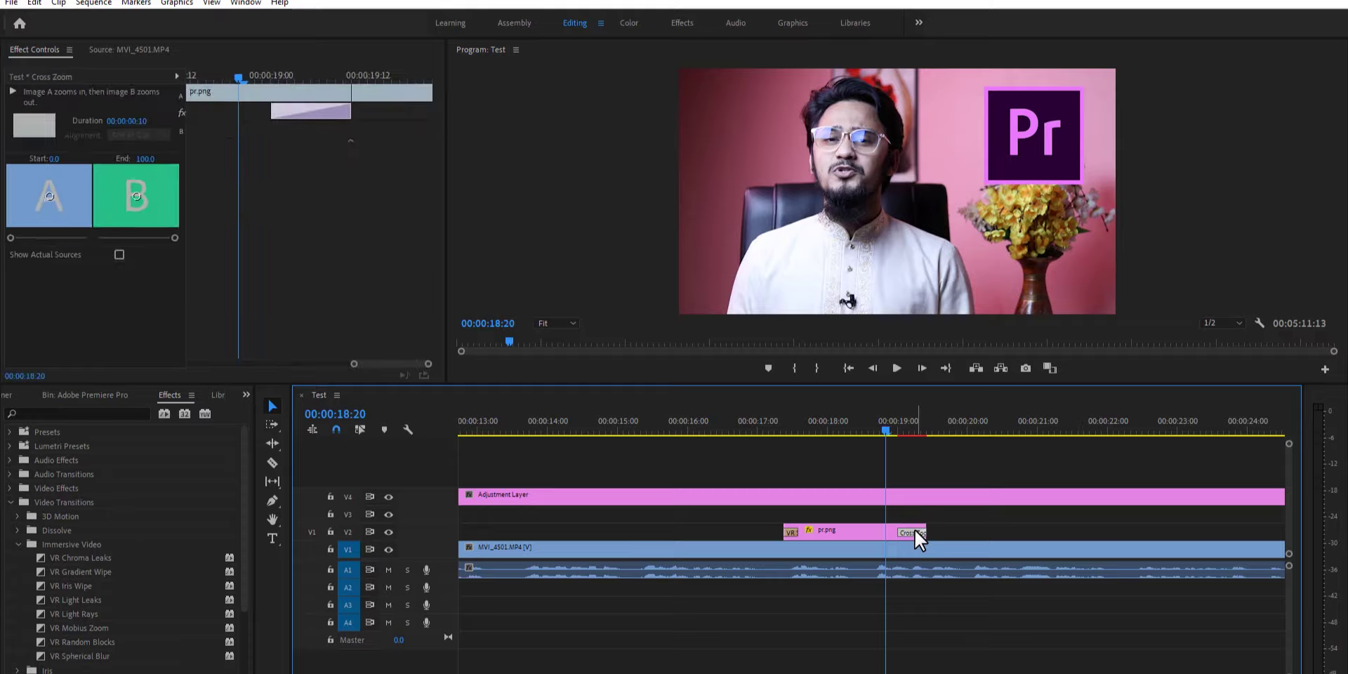
{"action": "type", "text": "7"}
{"action": "key", "text": "Return"}
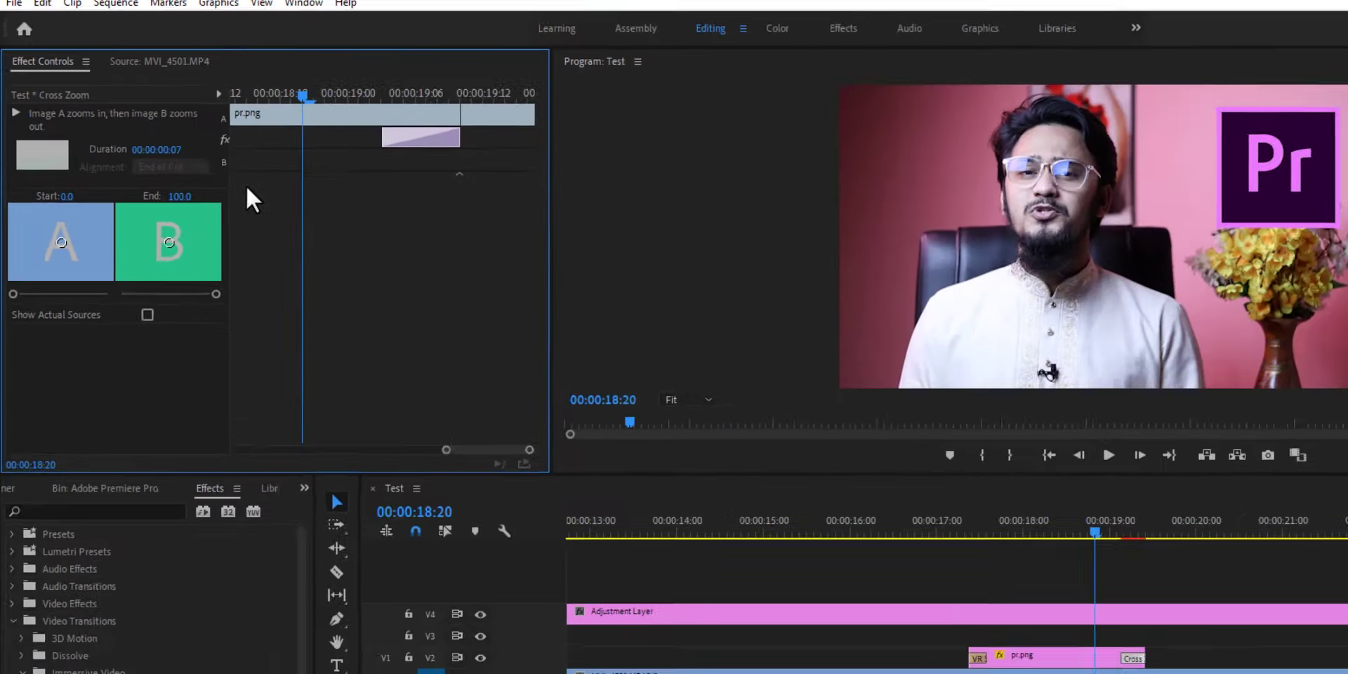
{"action": "left_click", "coordinate": [764, 426]}
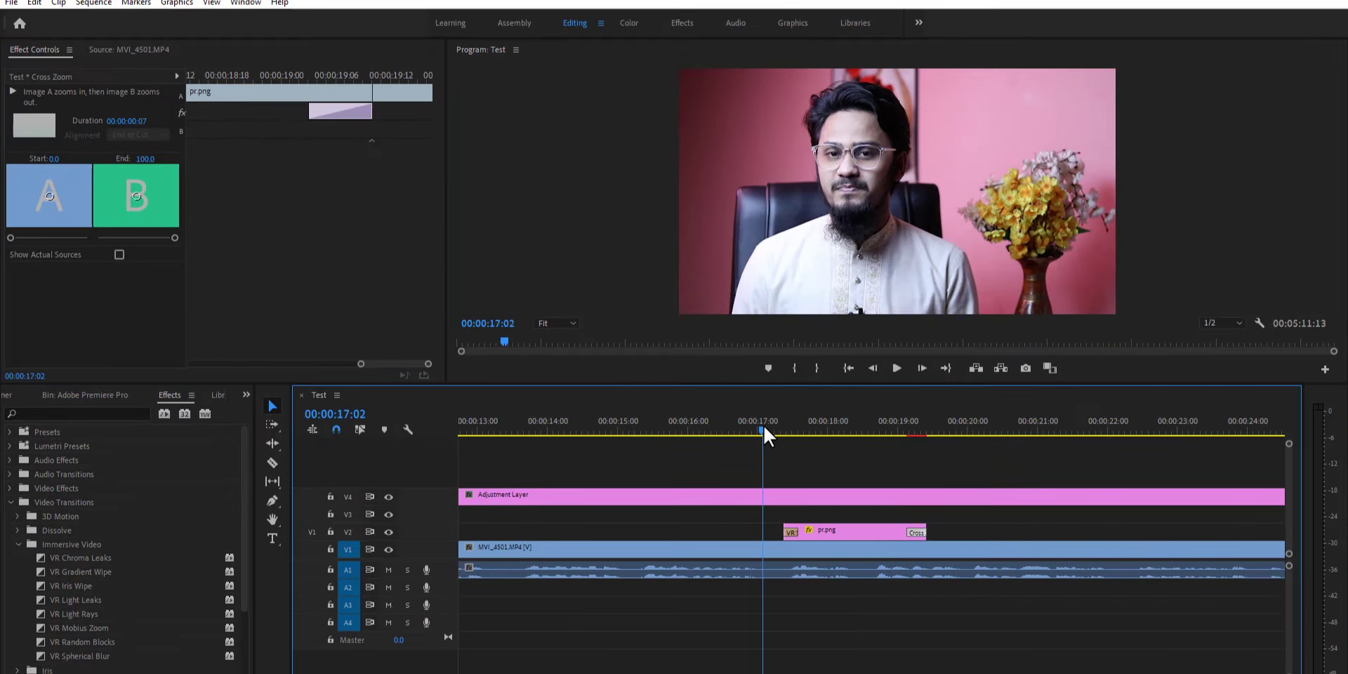
{"action": "left_click", "coordinate": [897, 368]}
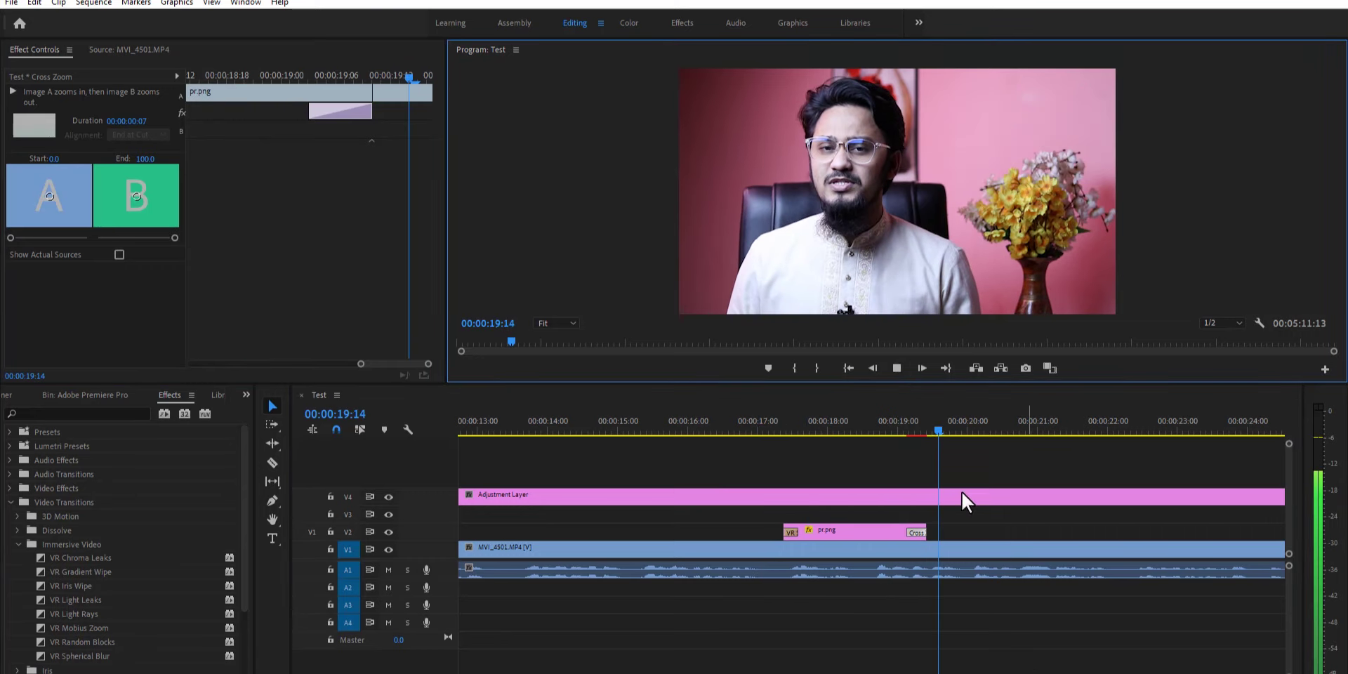
{"action": "left_click", "coordinate": [897, 368]}
Replace Cross Zoom with the default VR Spherical Blur transition at pr.png's end edit point
{"action": "left_click", "coordinate": [913, 530]}
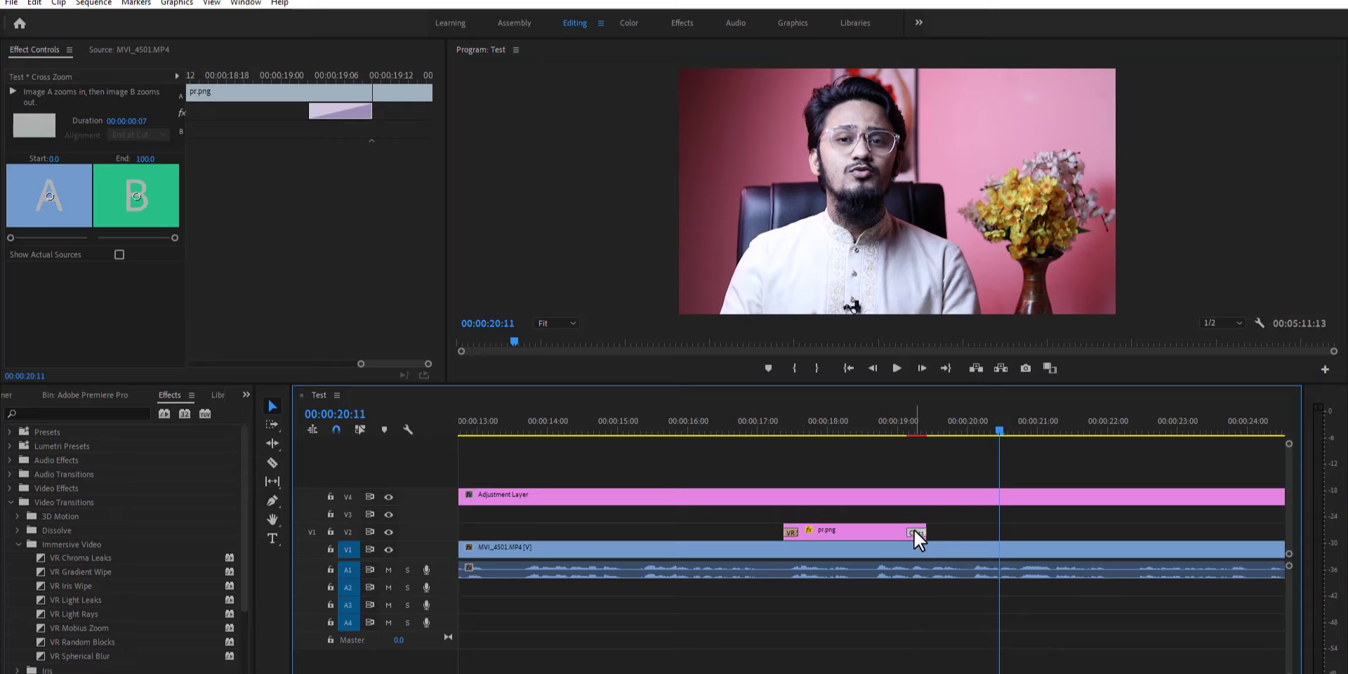
{"action": "key", "text": "Delete"}
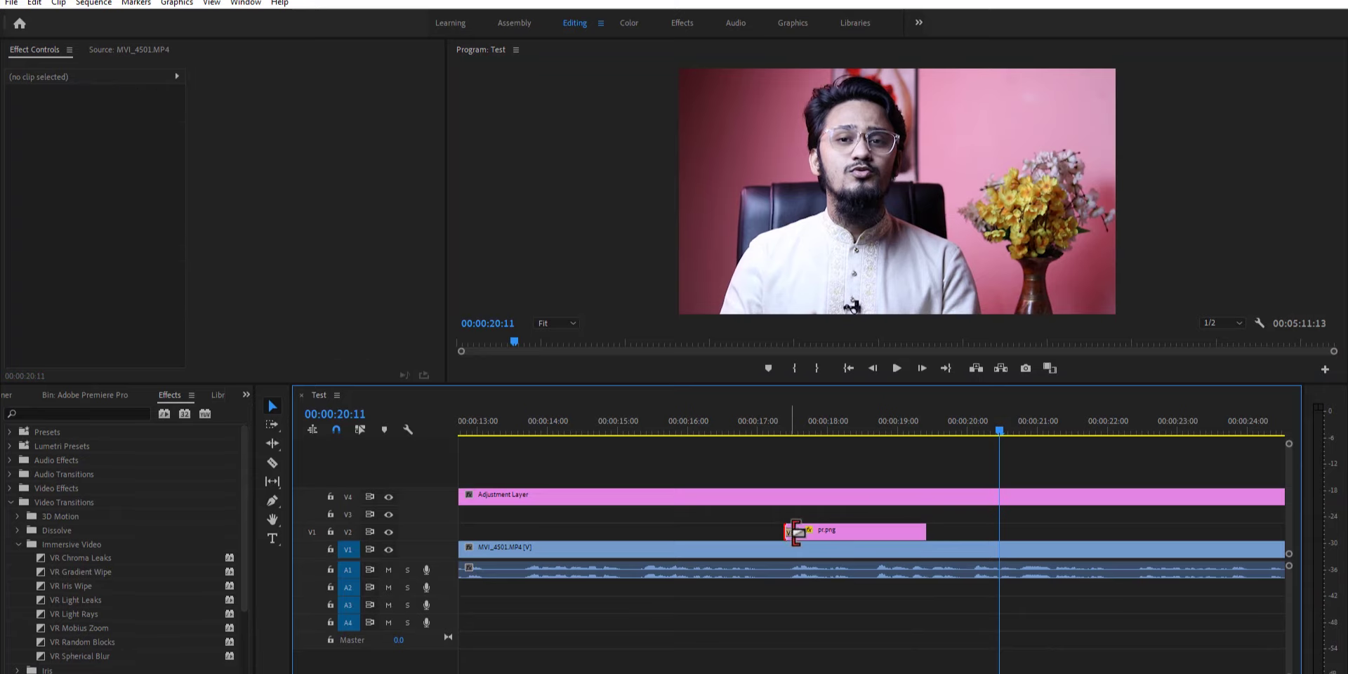
{"action": "left_click_drag", "start_coordinate": [795, 532], "coordinate": [797, 532]}
{"action": "left_click", "coordinate": [925, 530]}
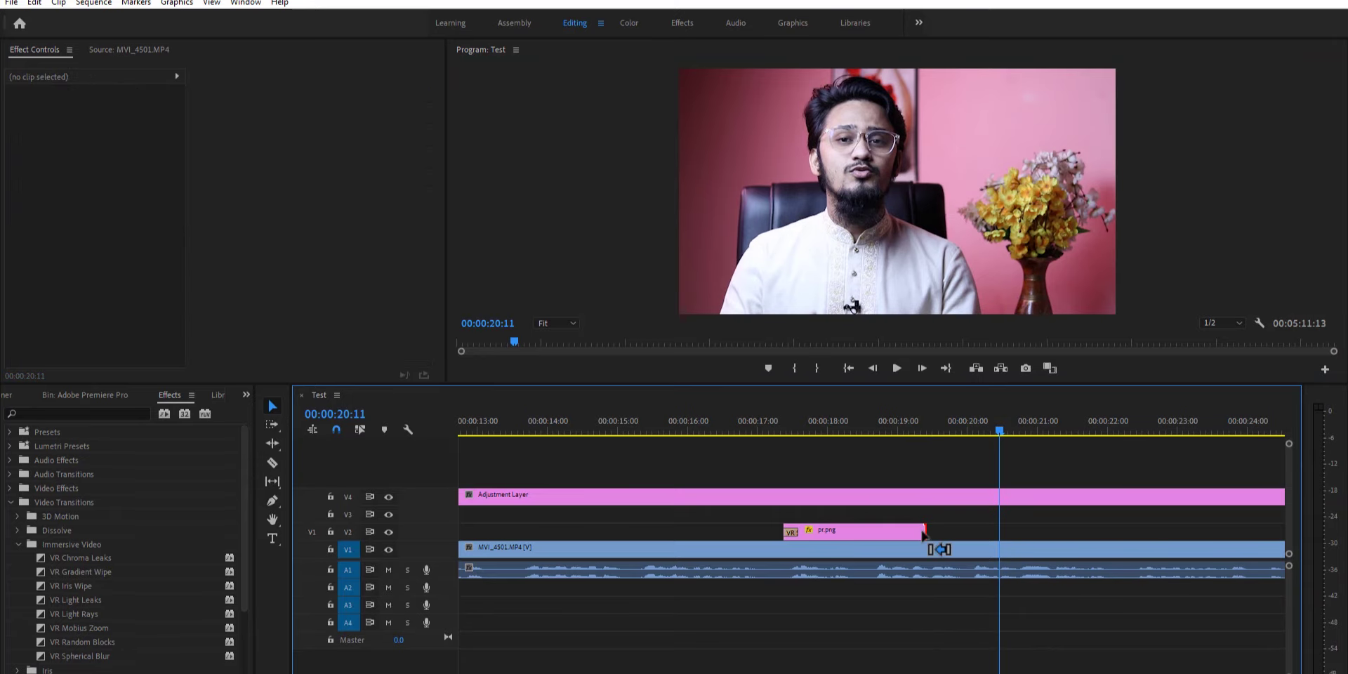
{"action": "left_click", "coordinate": [900, 422]}
{"action": "key", "text": "space"}
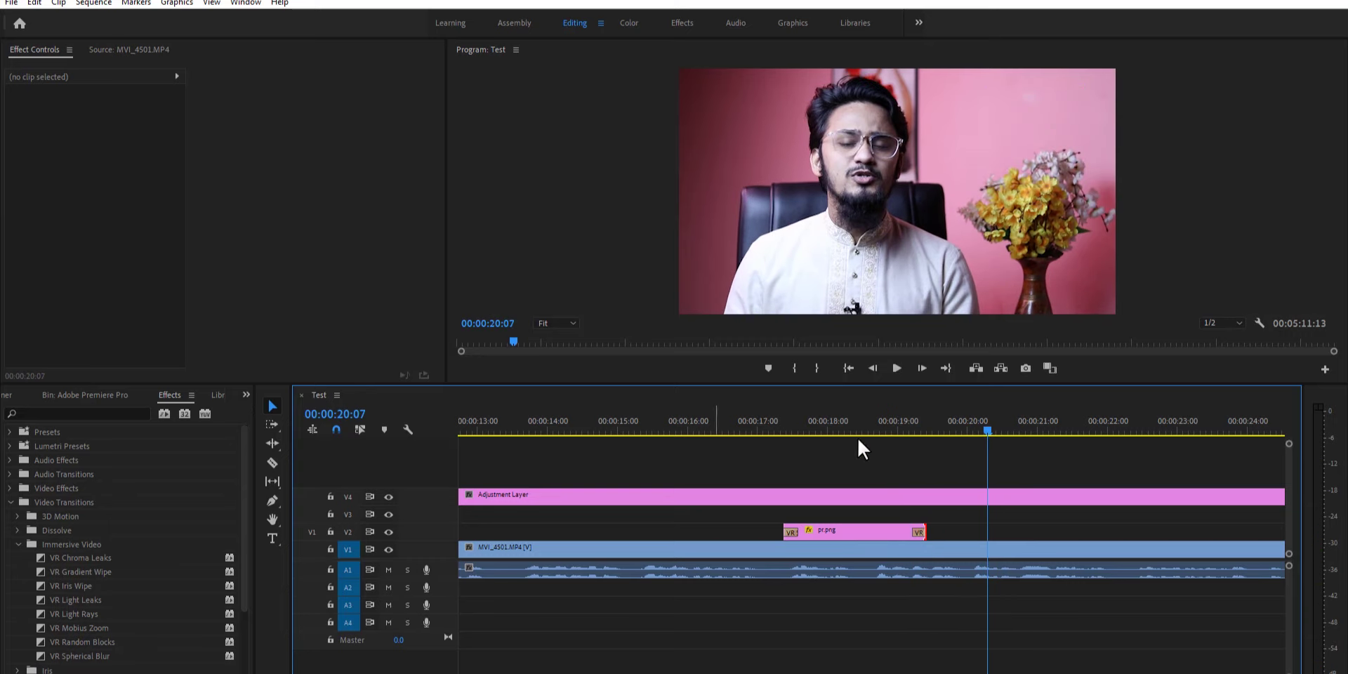
{"action": "key", "text": "backslash"}
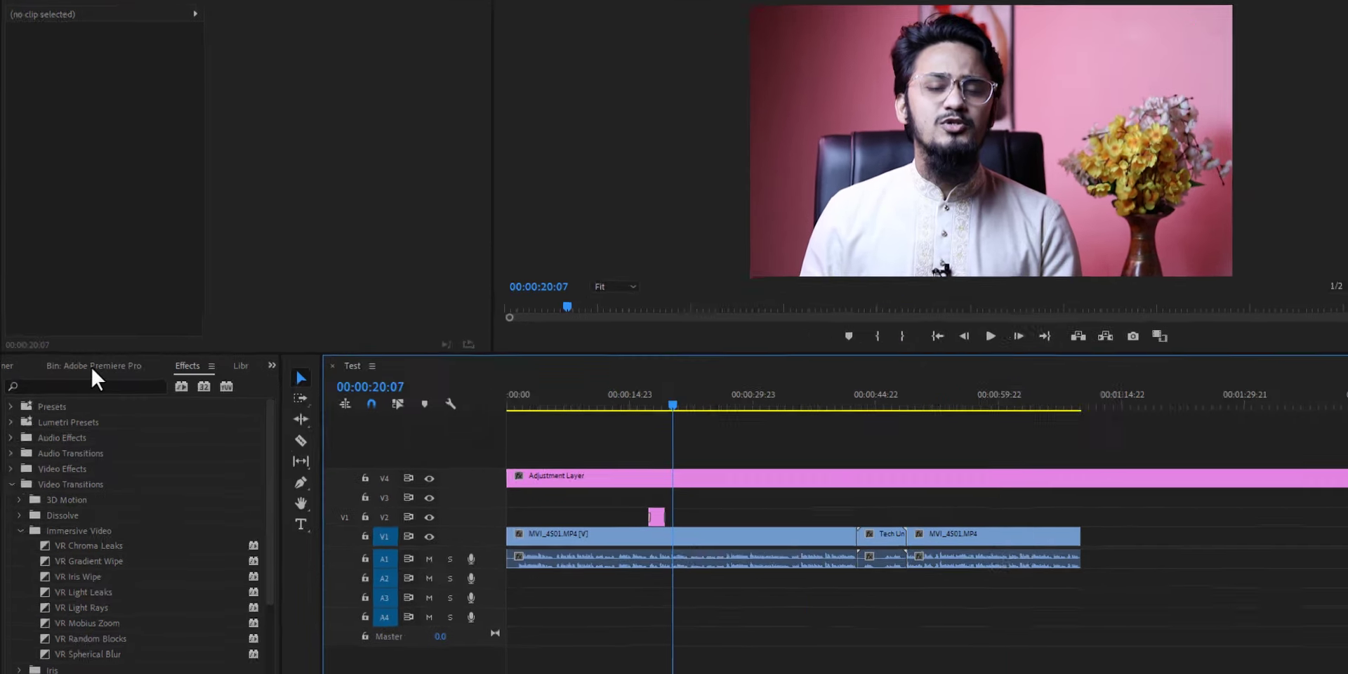
Place MVI_4504.MP4 from the project bin onto V2 at the playhead and preview it
{"action": "left_click", "coordinate": [84, 395]}
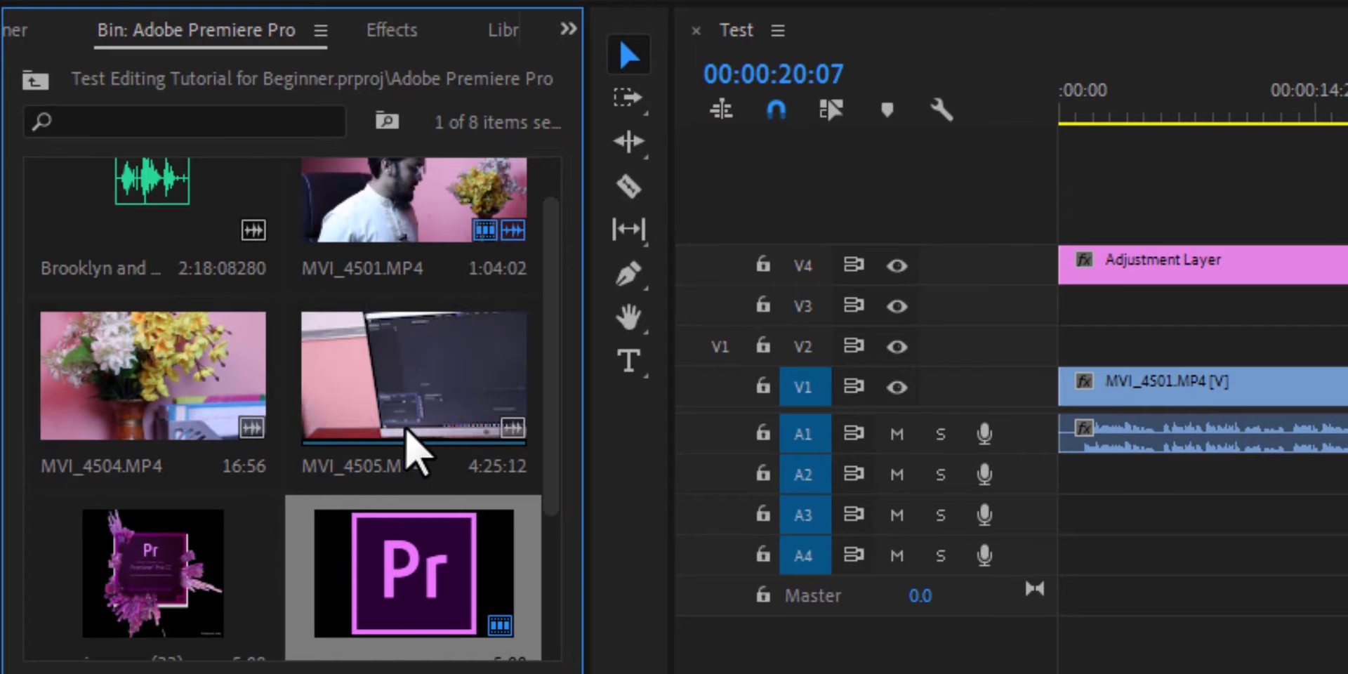
{"action": "scroll", "coordinate": [352, 397], "scroll_direction": "down", "scroll_amount": 2}
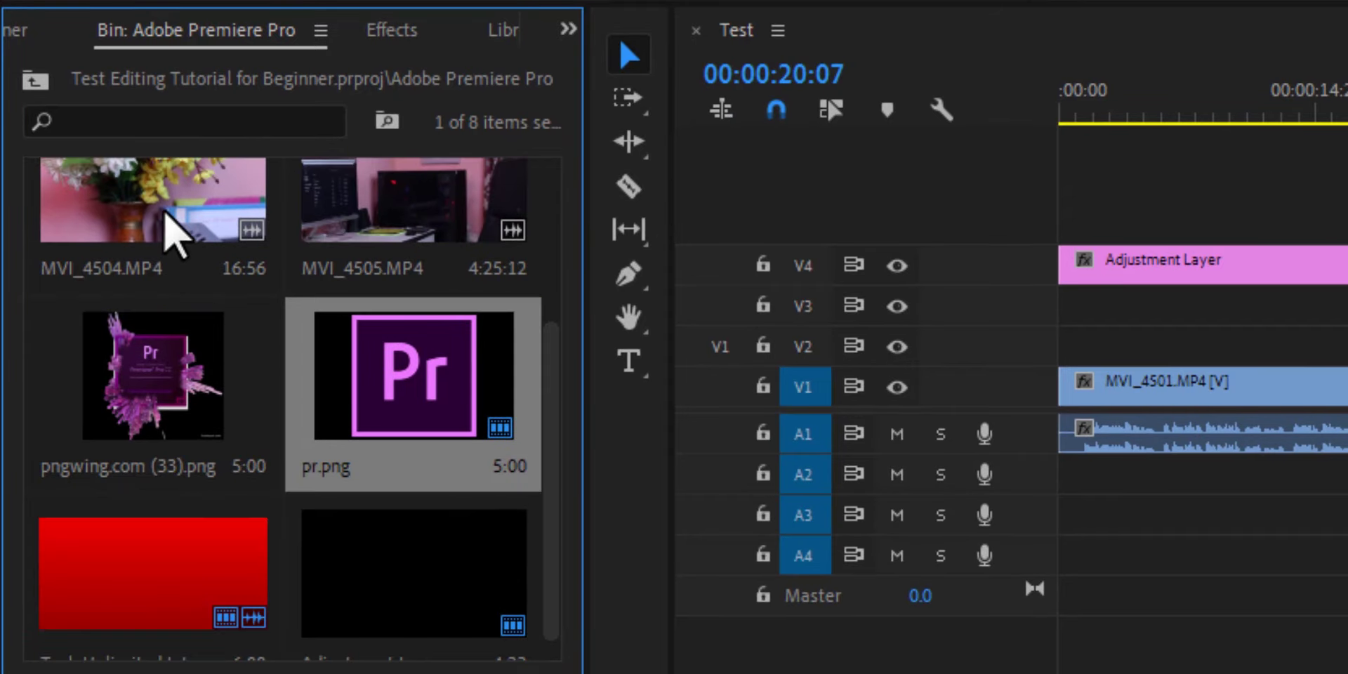
{"action": "left_click", "coordinate": [157, 223]}
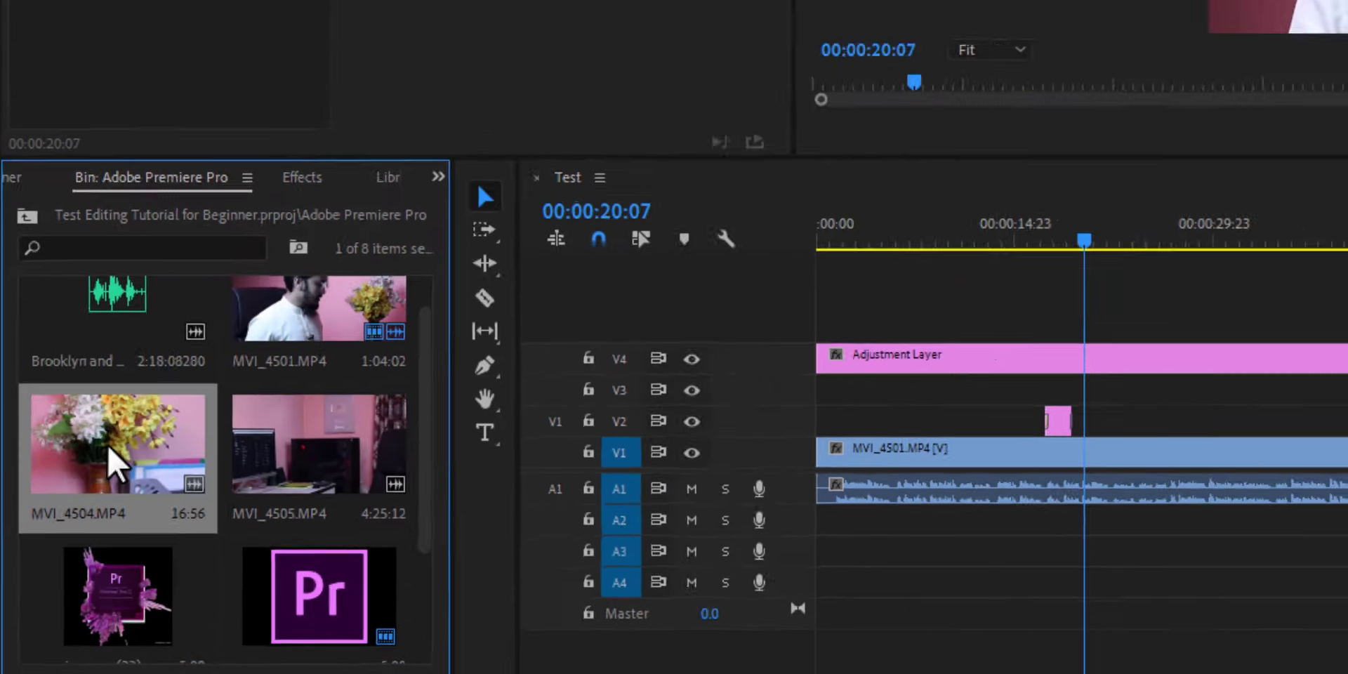
{"action": "left_click_drag", "start_coordinate": [158, 211], "coordinate": [674, 511]}
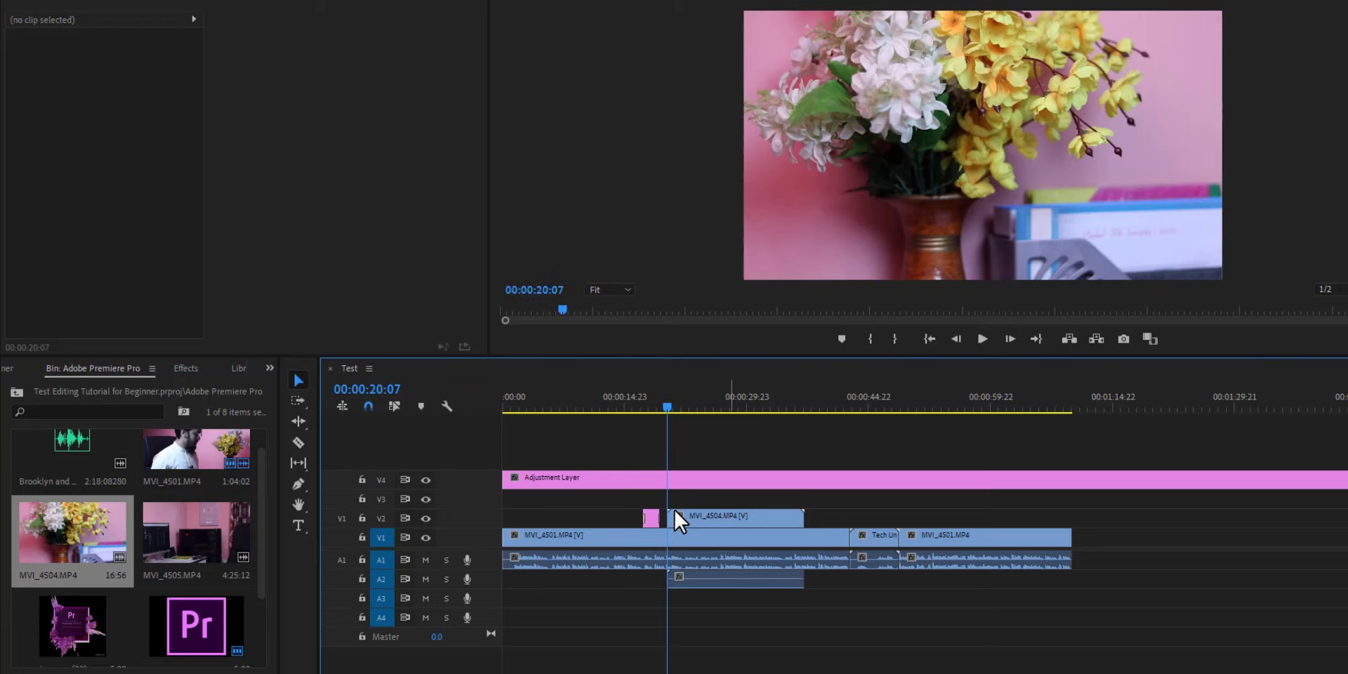
{"action": "left_click_drag", "start_coordinate": [671, 398], "coordinate": [778, 401]}
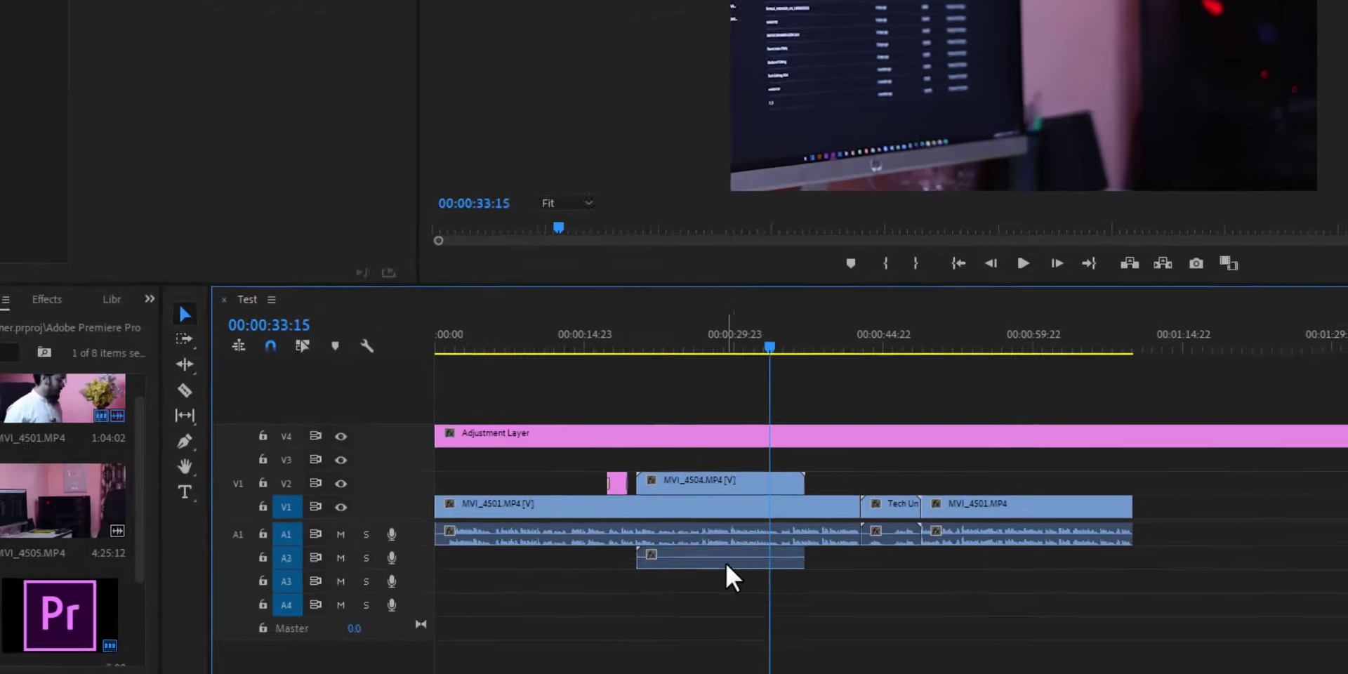
Delete the MVI_4504 audio clip left on track A2
{"action": "left_click", "coordinate": [741, 583]}
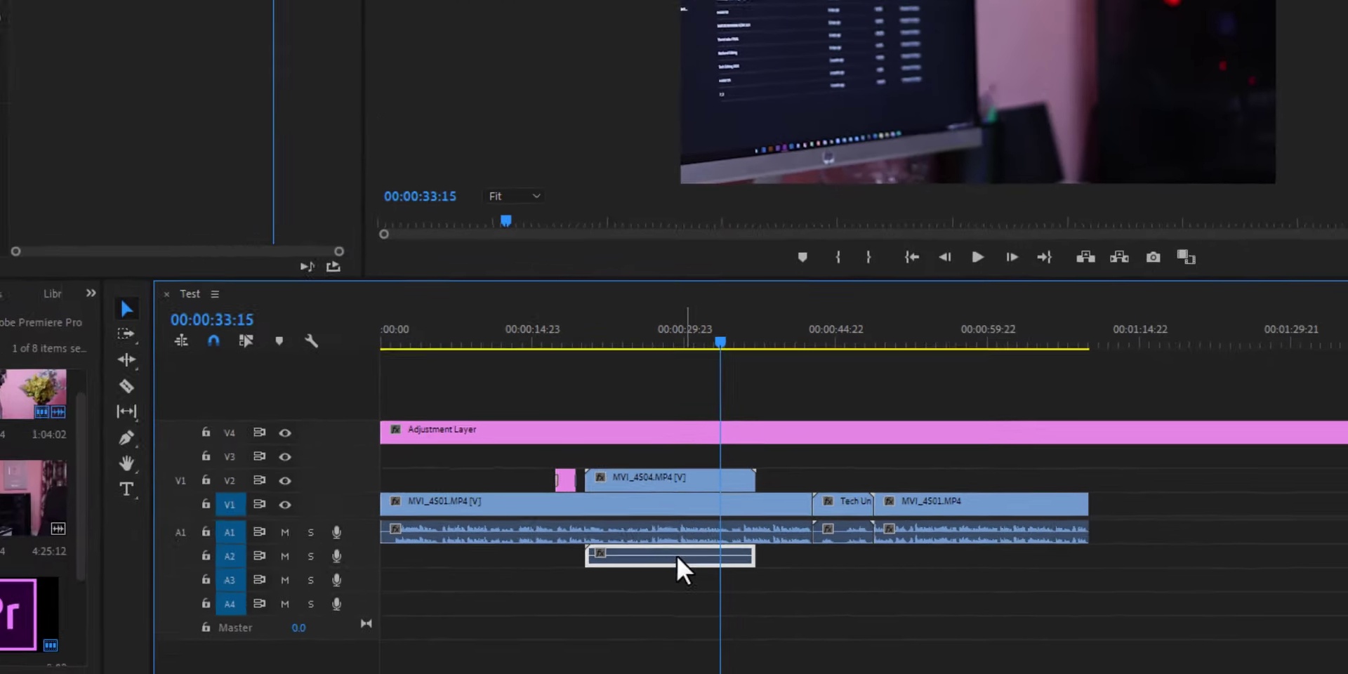
{"action": "left_click", "coordinate": [685, 498]}
{"action": "right_click", "coordinate": [685, 499]}
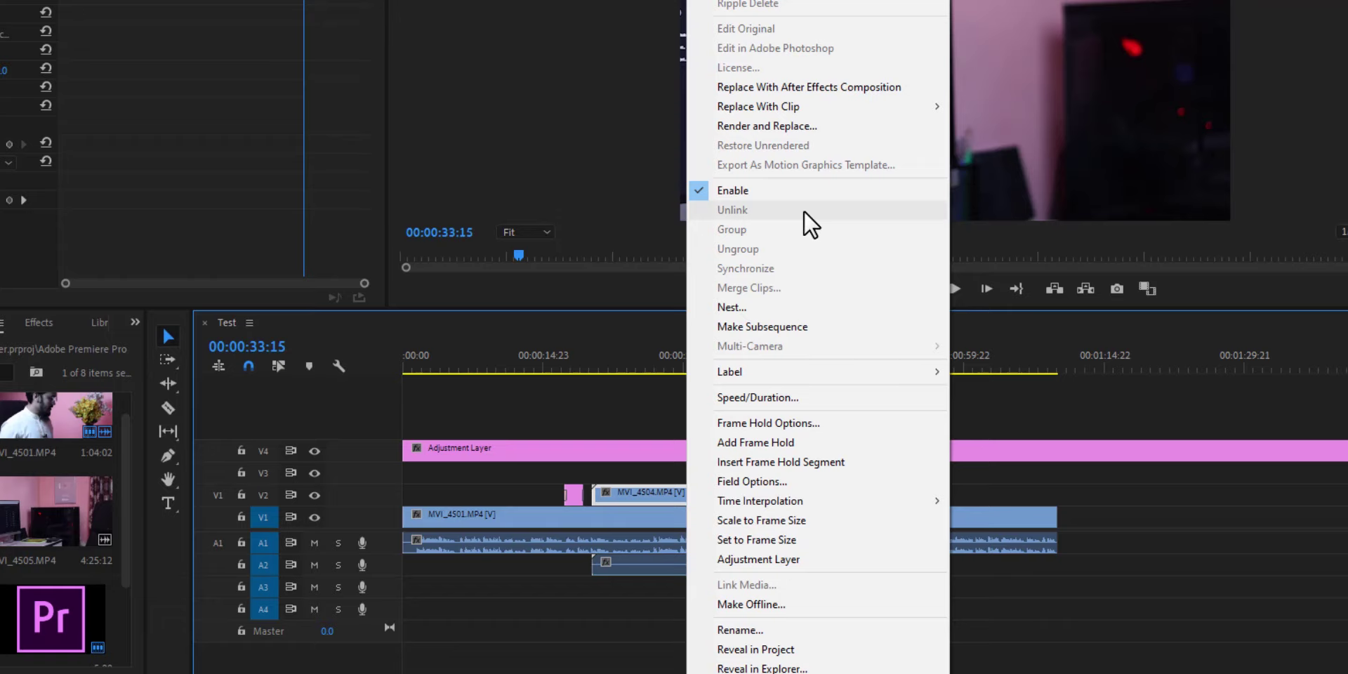
{"action": "left_click", "coordinate": [627, 567]}
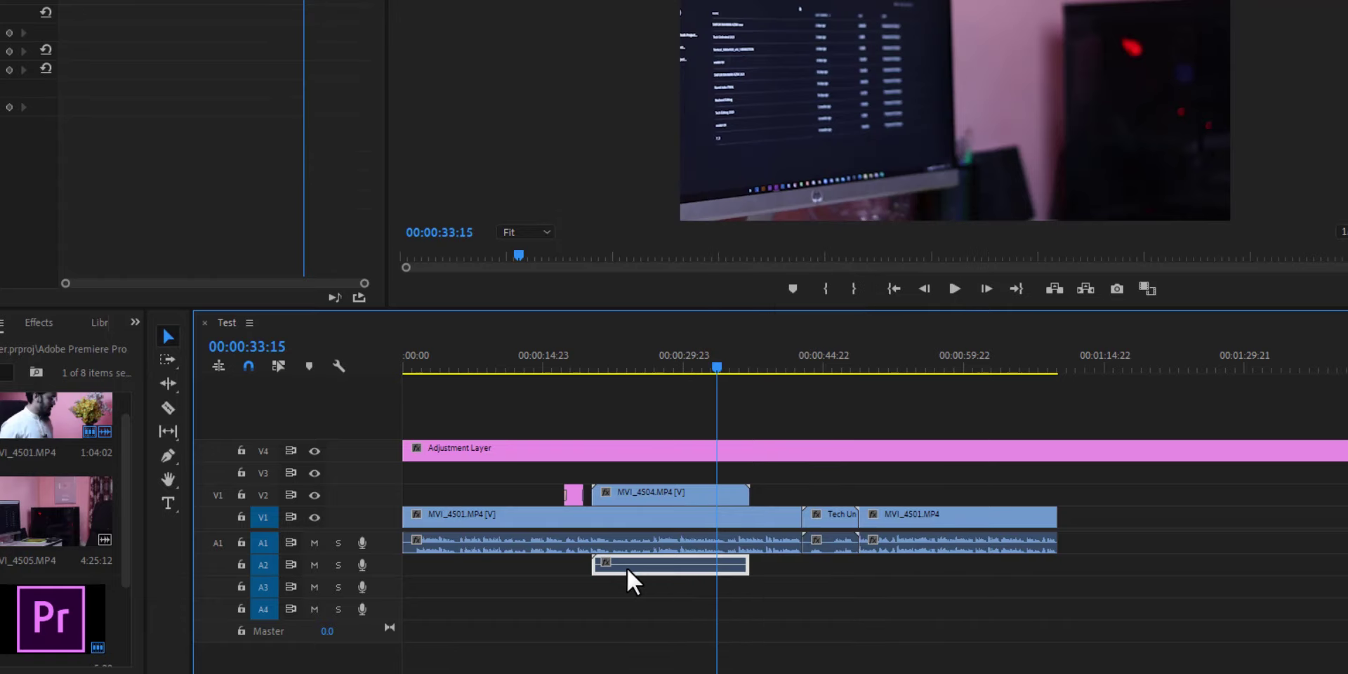
{"action": "key", "text": "Delete"}
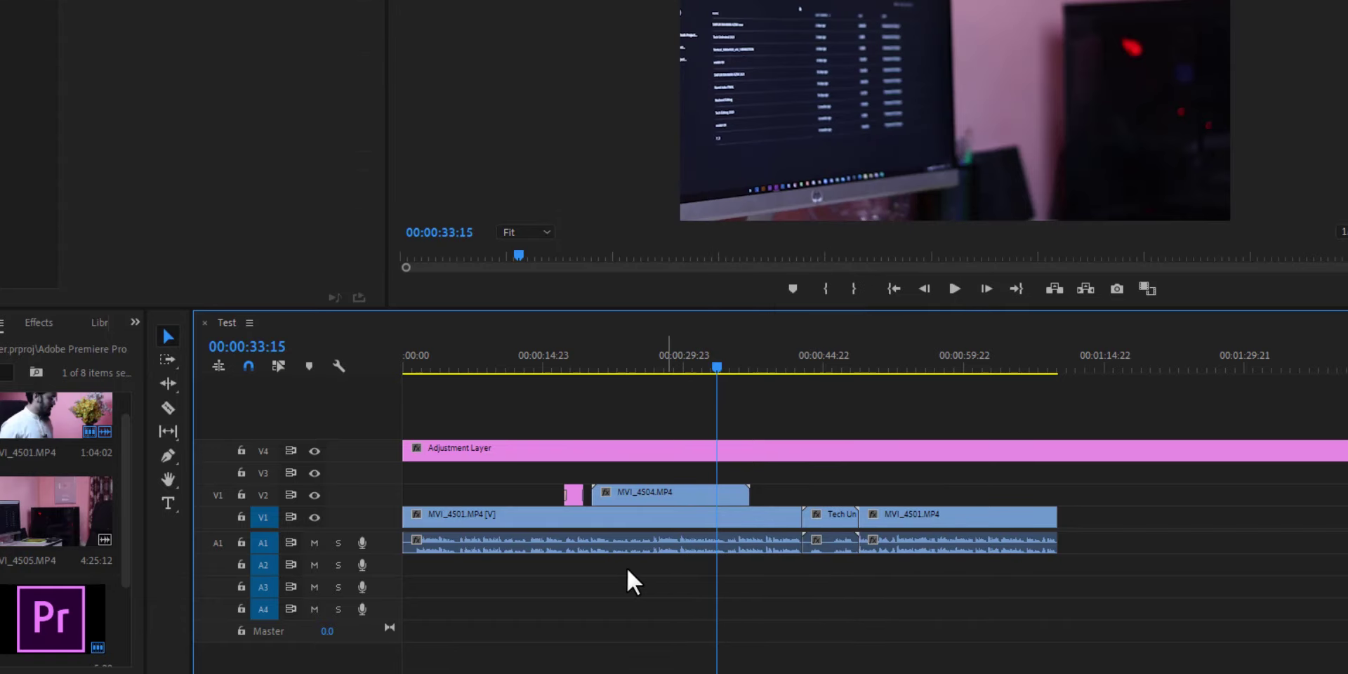
Cut the MVI_4504 B-roll at its end point around 00:00:33:20 and delete the tail piece
{"action": "left_click_drag", "start_coordinate": [706, 364], "coordinate": [592, 375]}
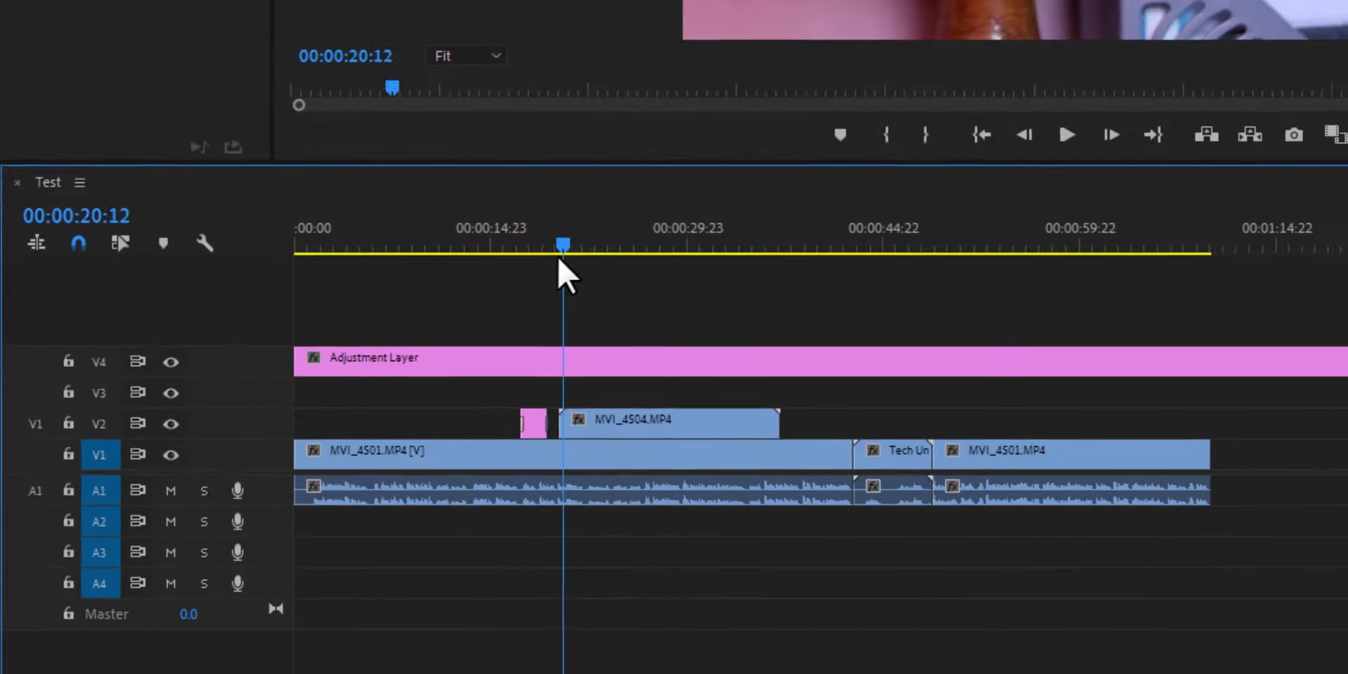
{"action": "left_click_drag", "start_coordinate": [559, 258], "coordinate": [663, 420]}
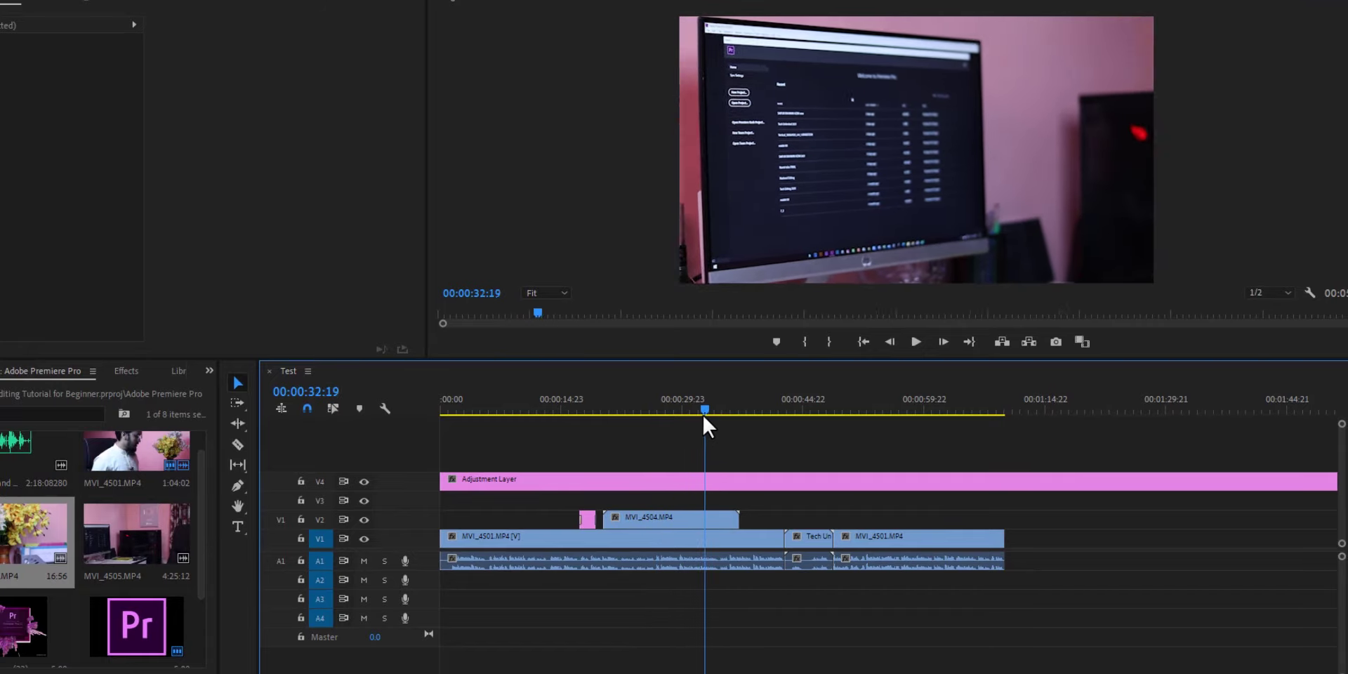
{"action": "left_click_drag", "start_coordinate": [665, 422], "coordinate": [713, 415]}
{"action": "key", "text": "c"}
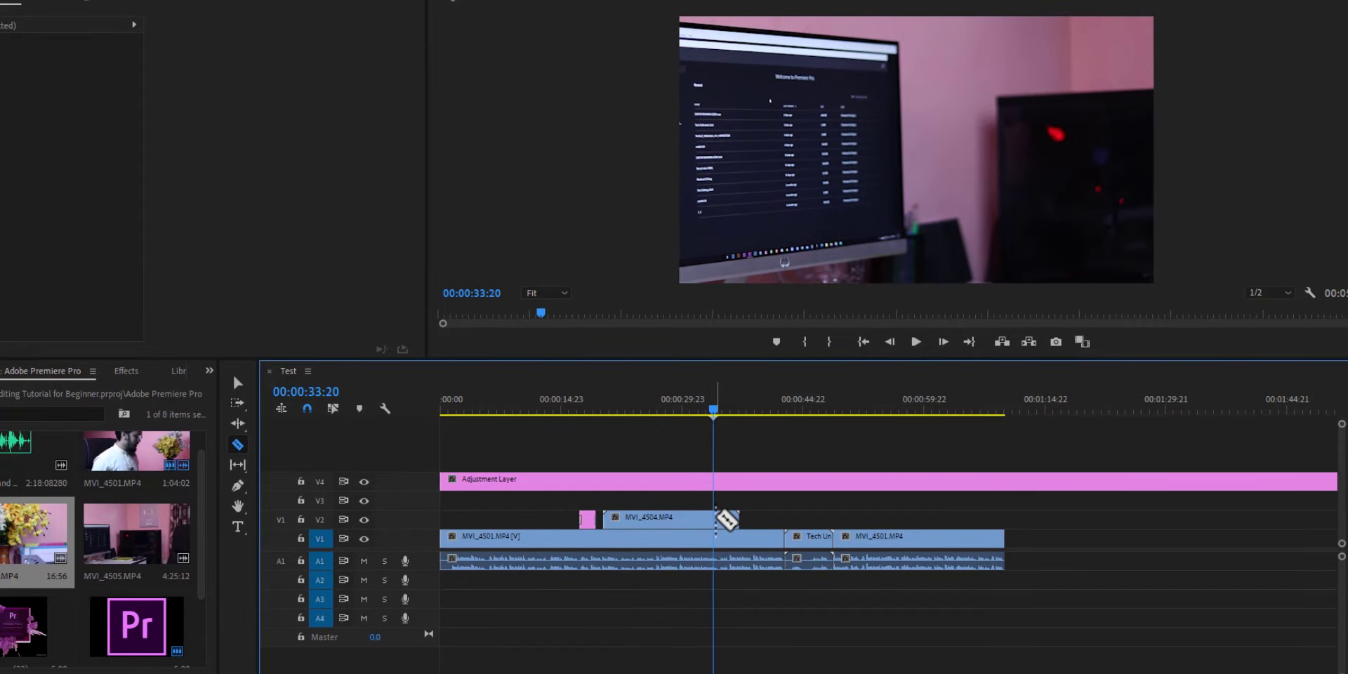
{"action": "key", "text": "v"}
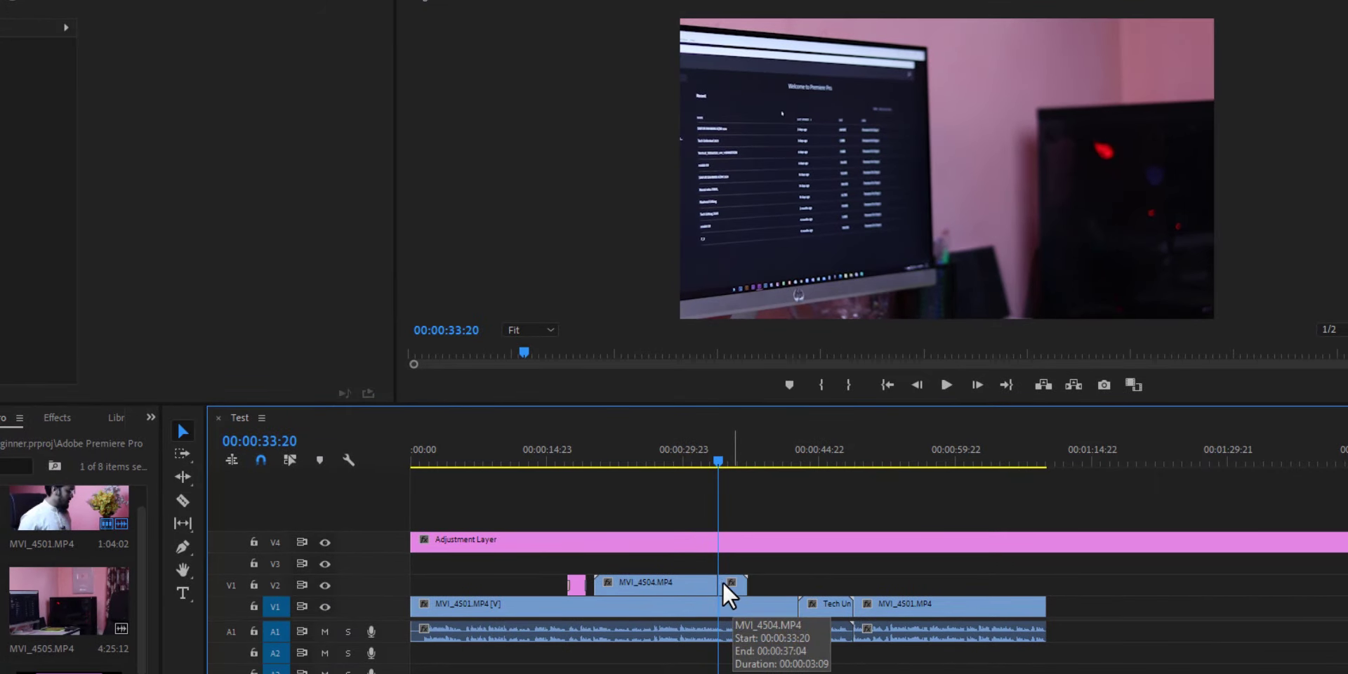
{"action": "left_click", "coordinate": [731, 588]}
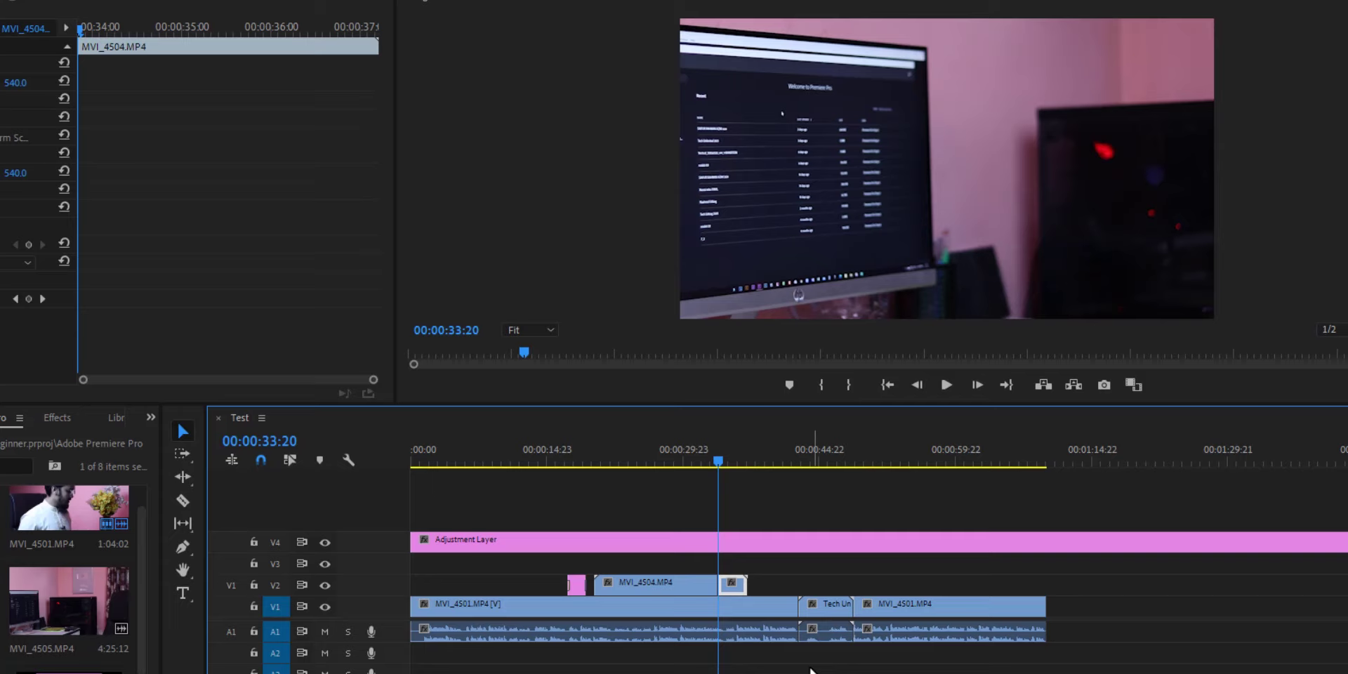
{"action": "key", "text": "Delete"}
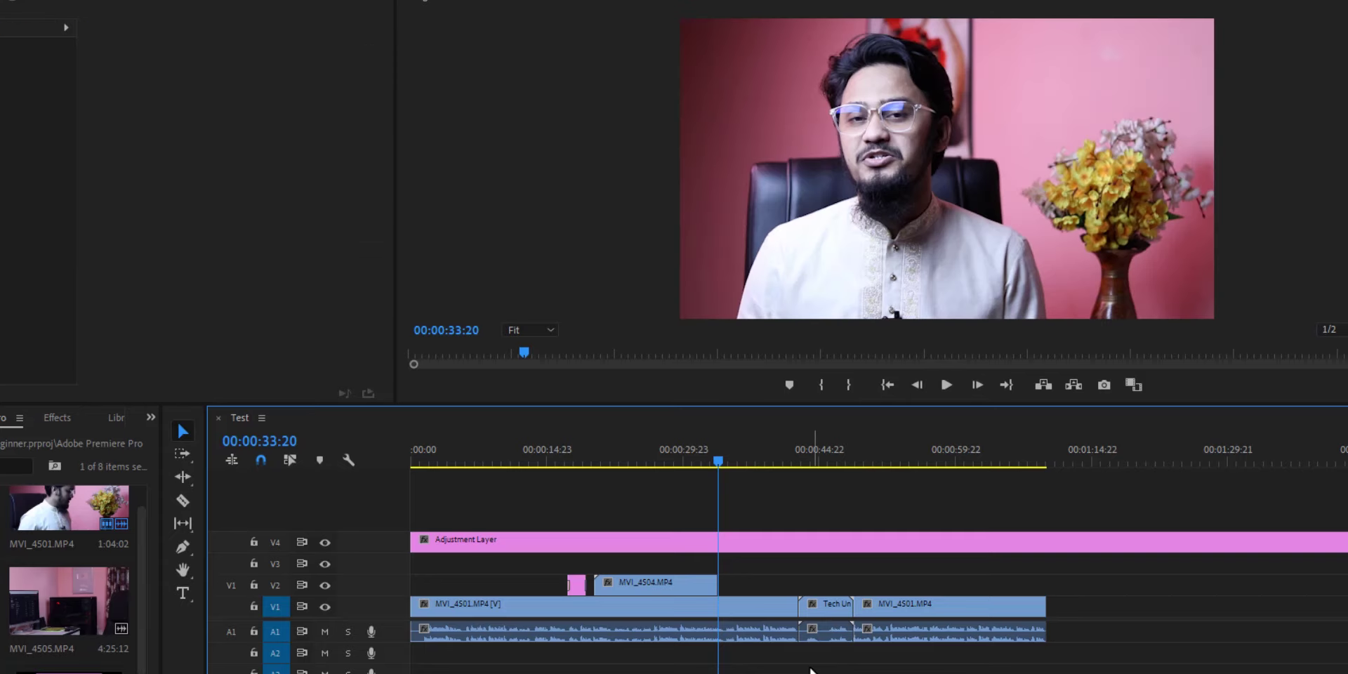
Cut MVI_4504 at 00:00:22:03, delete the opening piece, and slide the rest right after the logo
{"action": "left_click_drag", "start_coordinate": [712, 462], "coordinate": [590, 470]}
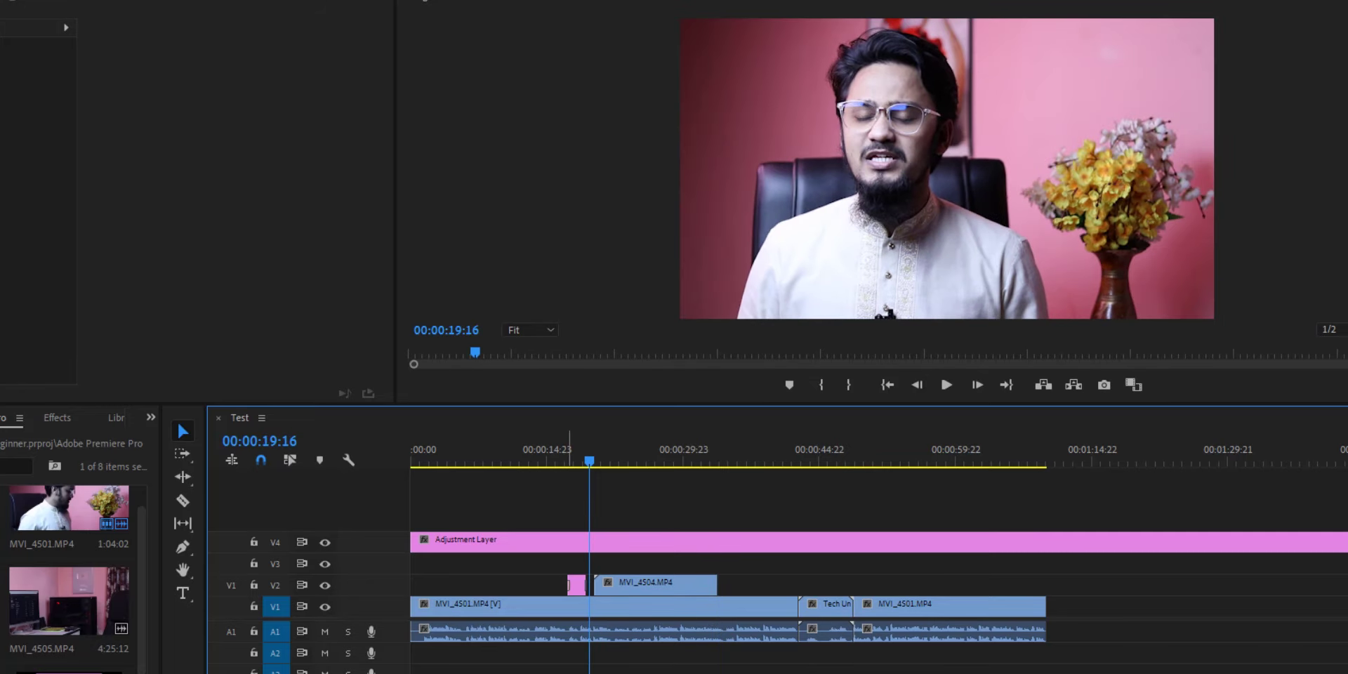
{"action": "key", "text": "equal"}
{"action": "key", "text": "equal"}
{"action": "key", "text": "equal"}
{"action": "key", "text": "space"}
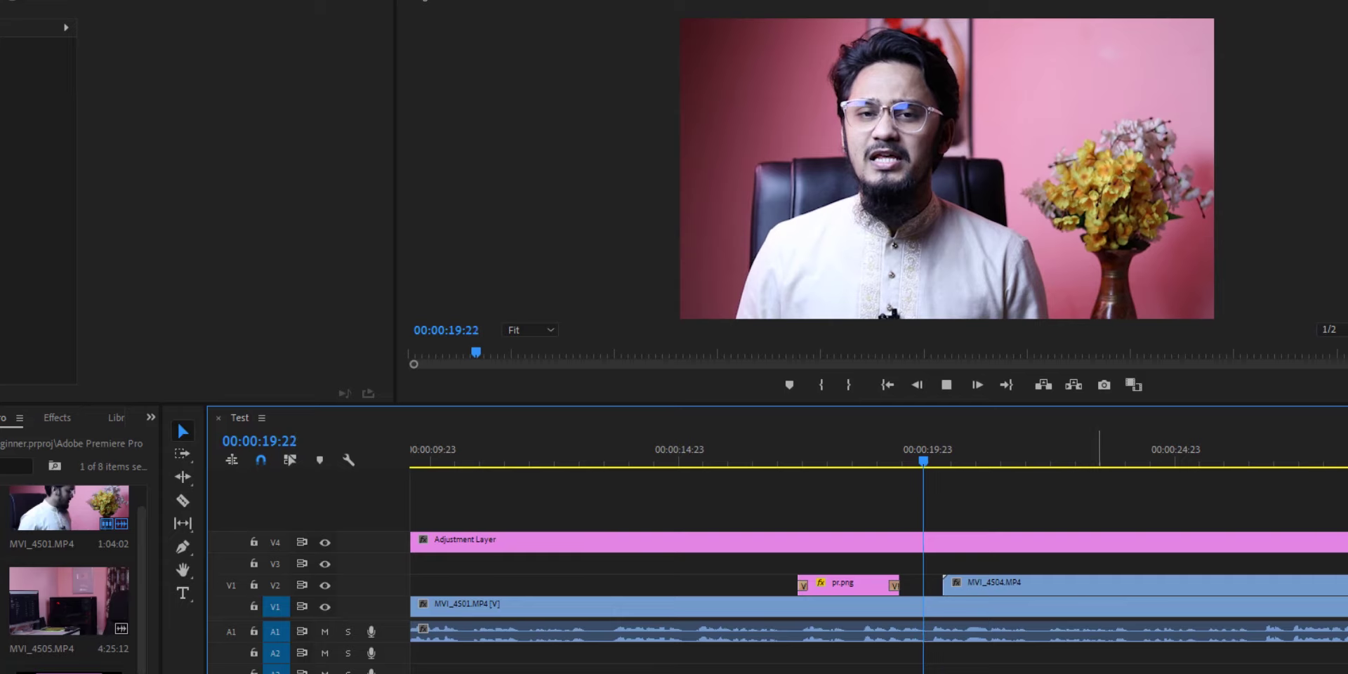
{"action": "key", "text": "space"}
{"action": "key", "text": "c"}
{"action": "left_click", "coordinate": [1037, 583]}
{"action": "key", "text": "v"}
{"action": "left_click", "coordinate": [1013, 589]}
{"action": "key", "text": "Delete"}
{"action": "left_click_drag", "start_coordinate": [1059, 582], "coordinate": [982, 586]}
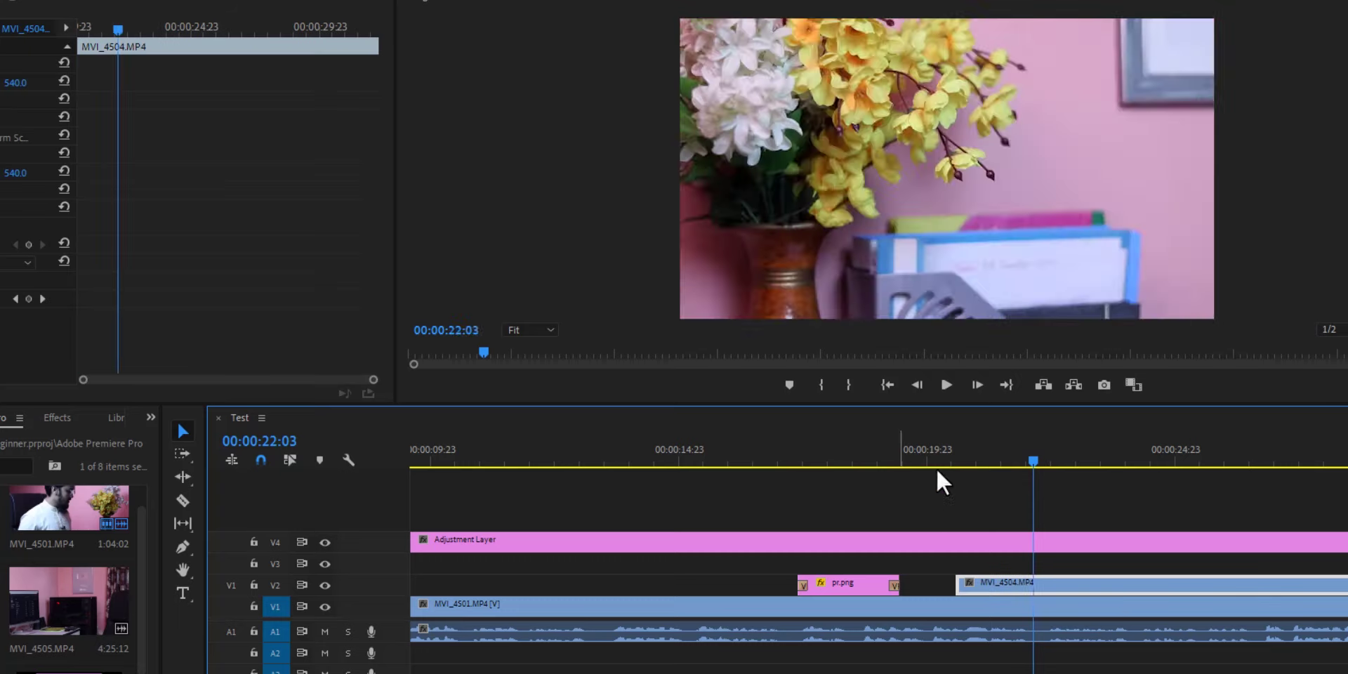
Play back the rearranged logo and B-roll section, then zoom the timeline out
{"action": "key", "text": "shift+k"}
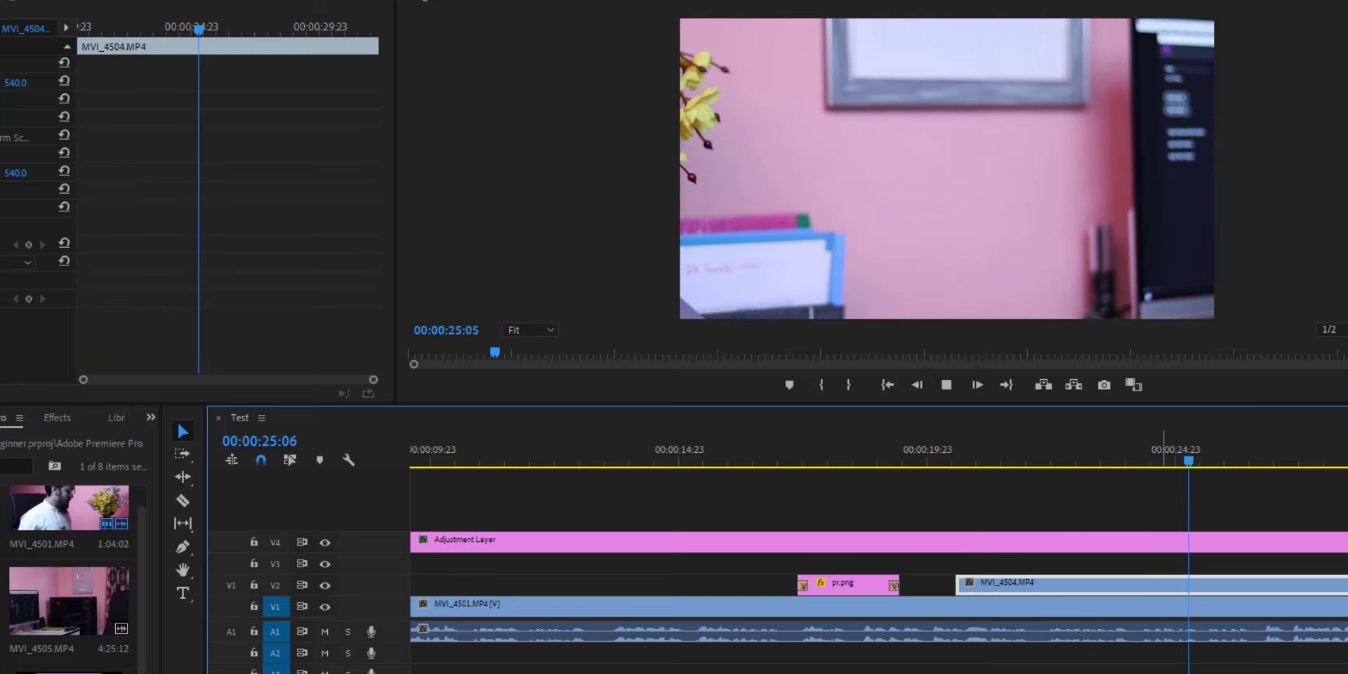
{"action": "key", "text": "space"}
{"action": "key", "text": "minus"}
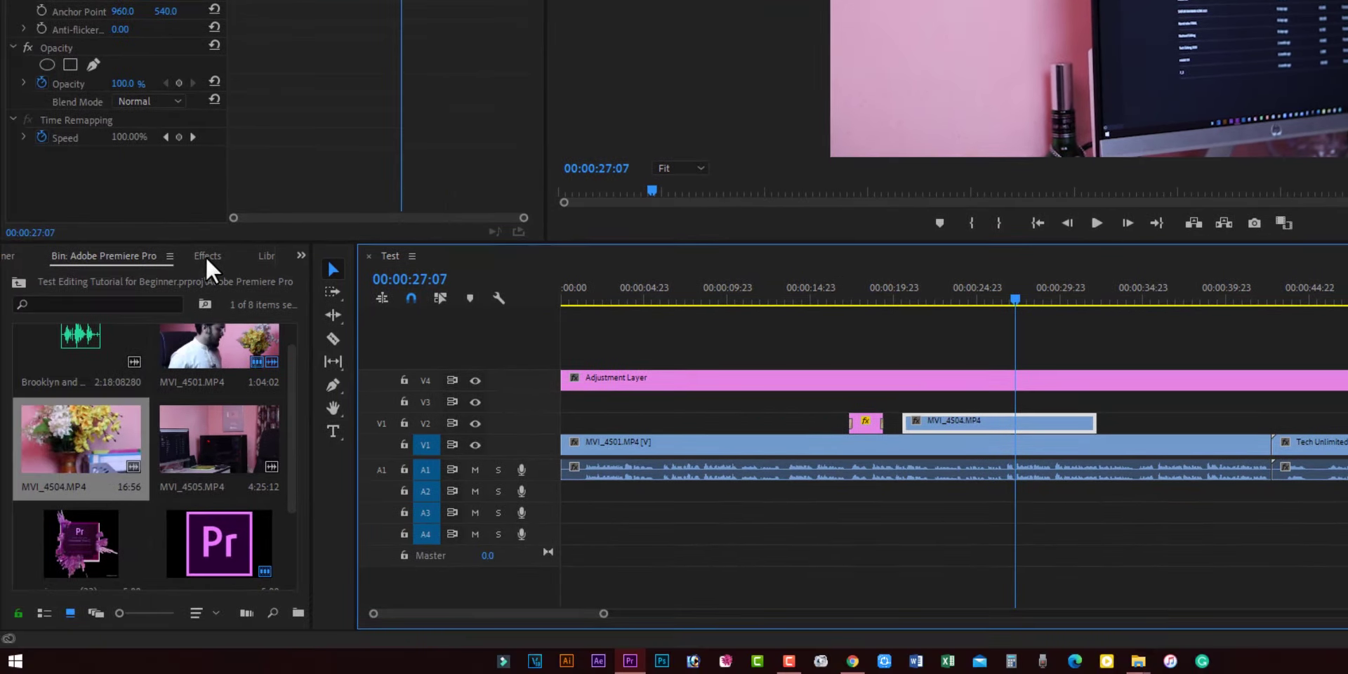
Add a Film Dissolve from Video Transitions > Dissolve to the start of MVI_4504 and preview it
{"action": "left_click", "coordinate": [206, 258]}
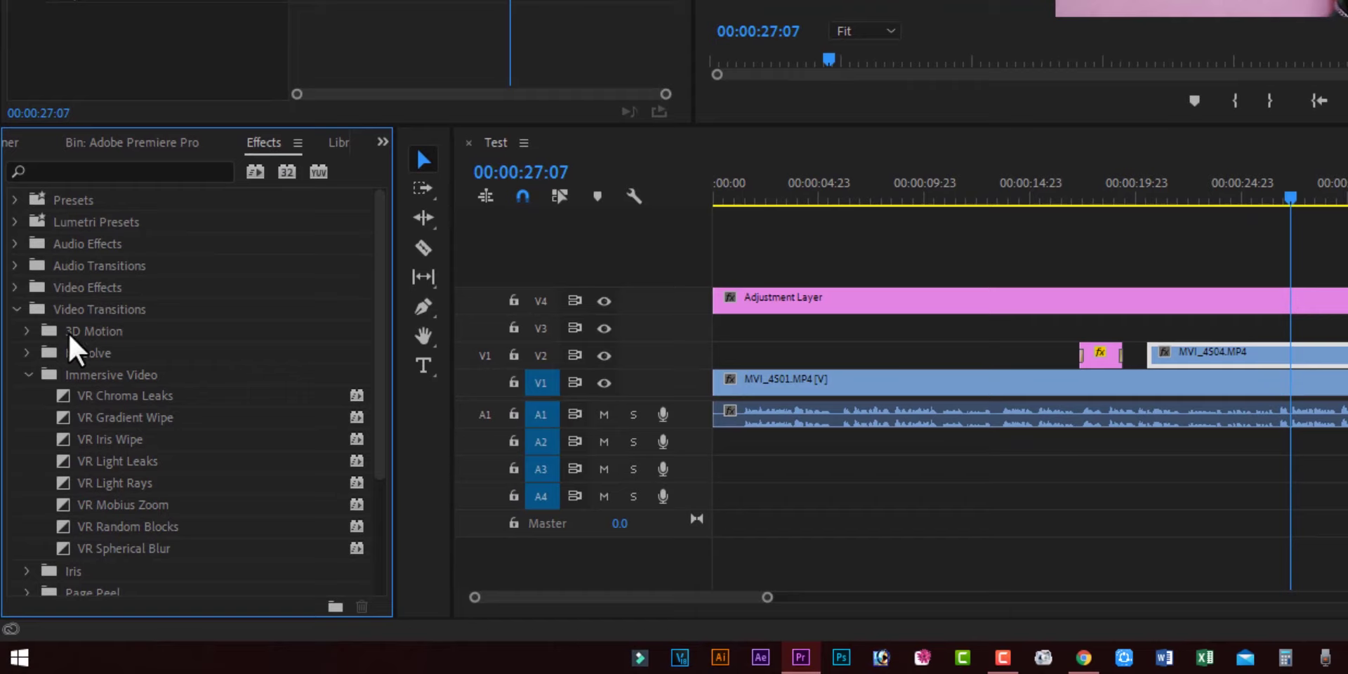
{"action": "left_click", "coordinate": [29, 375]}
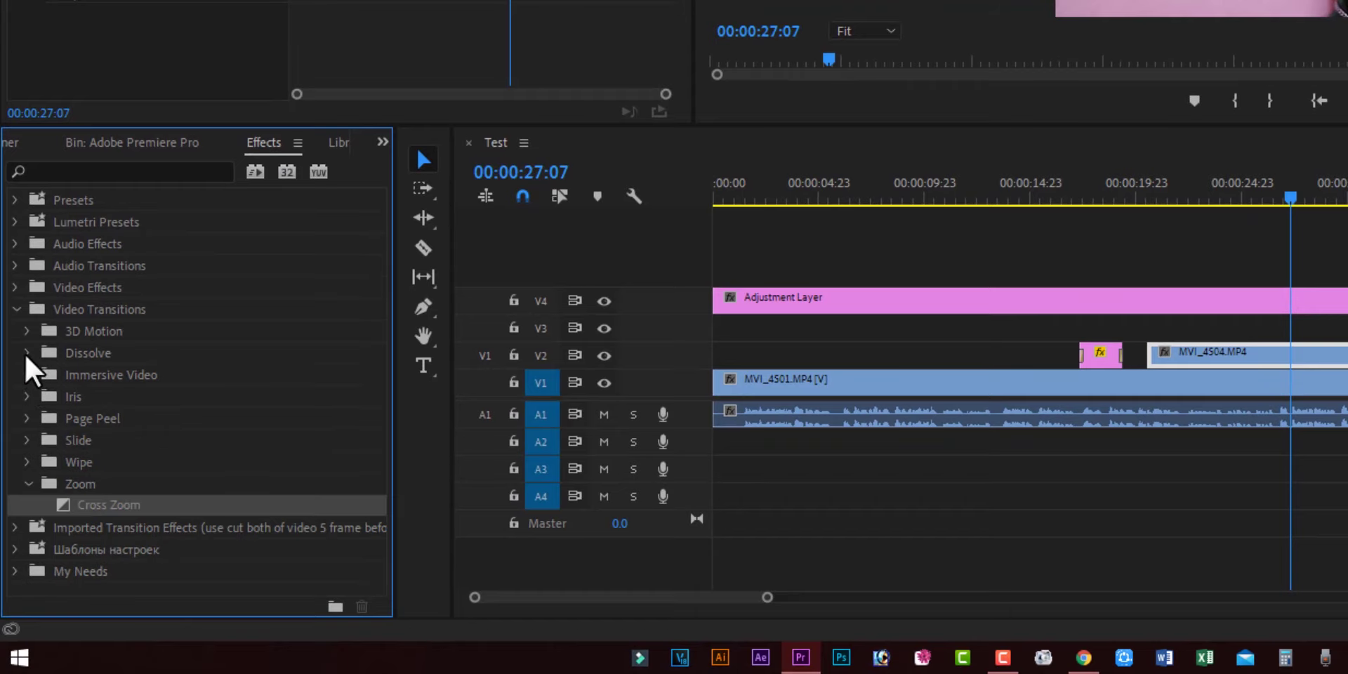
{"action": "left_click", "coordinate": [27, 354]}
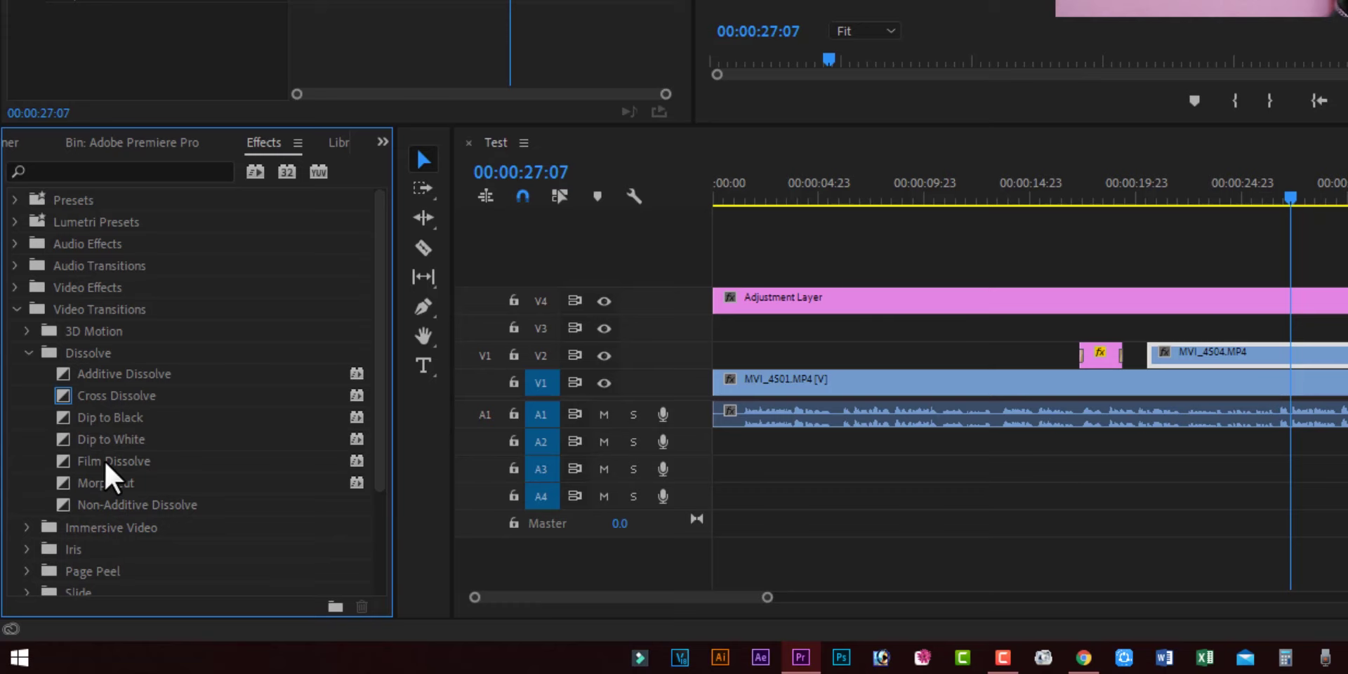
{"action": "left_click_drag", "start_coordinate": [107, 464], "coordinate": [748, 354]}
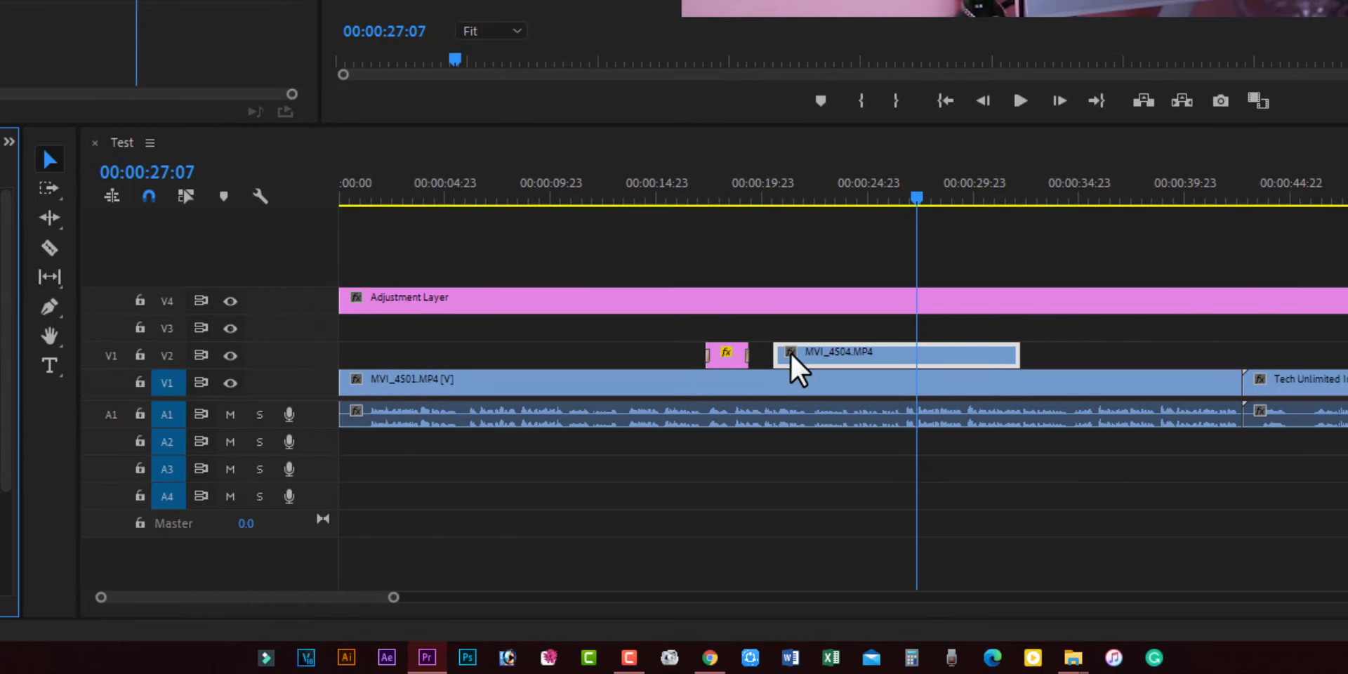
{"action": "left_click_drag", "start_coordinate": [748, 355], "coordinate": [787, 355]}
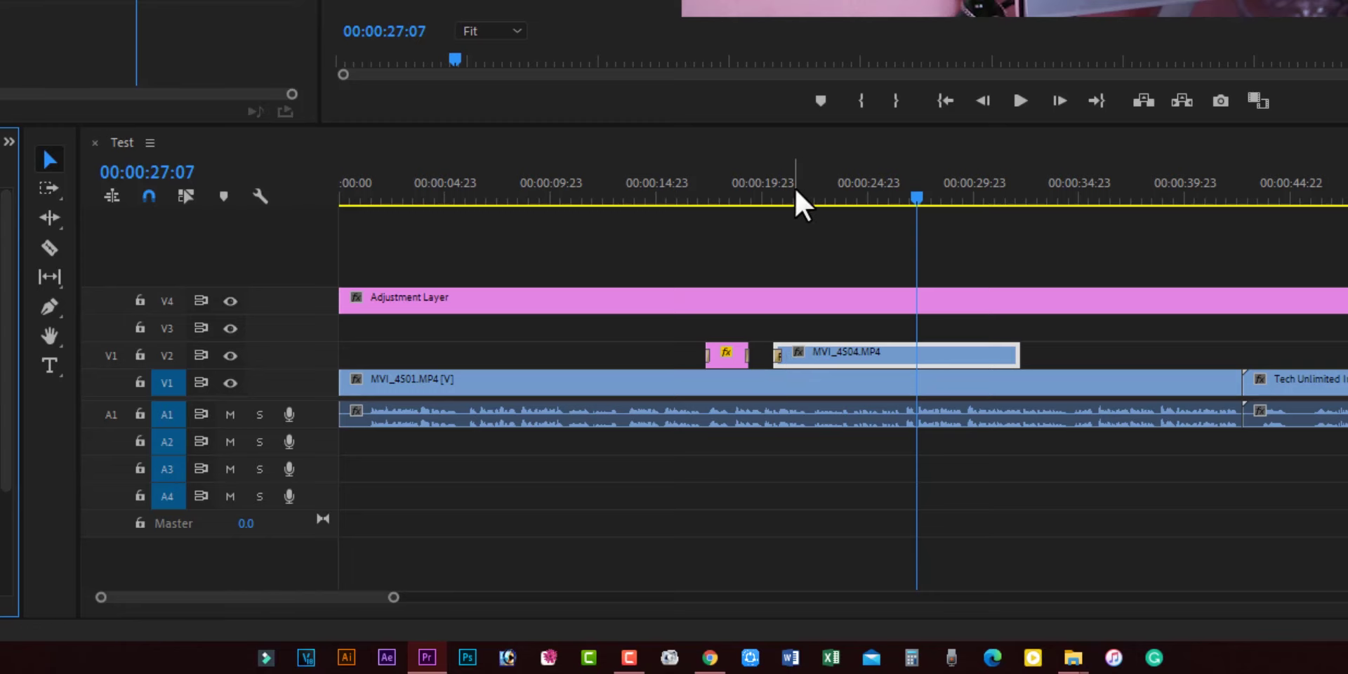
{"action": "left_click_drag", "start_coordinate": [795, 196], "coordinate": [773, 194]}
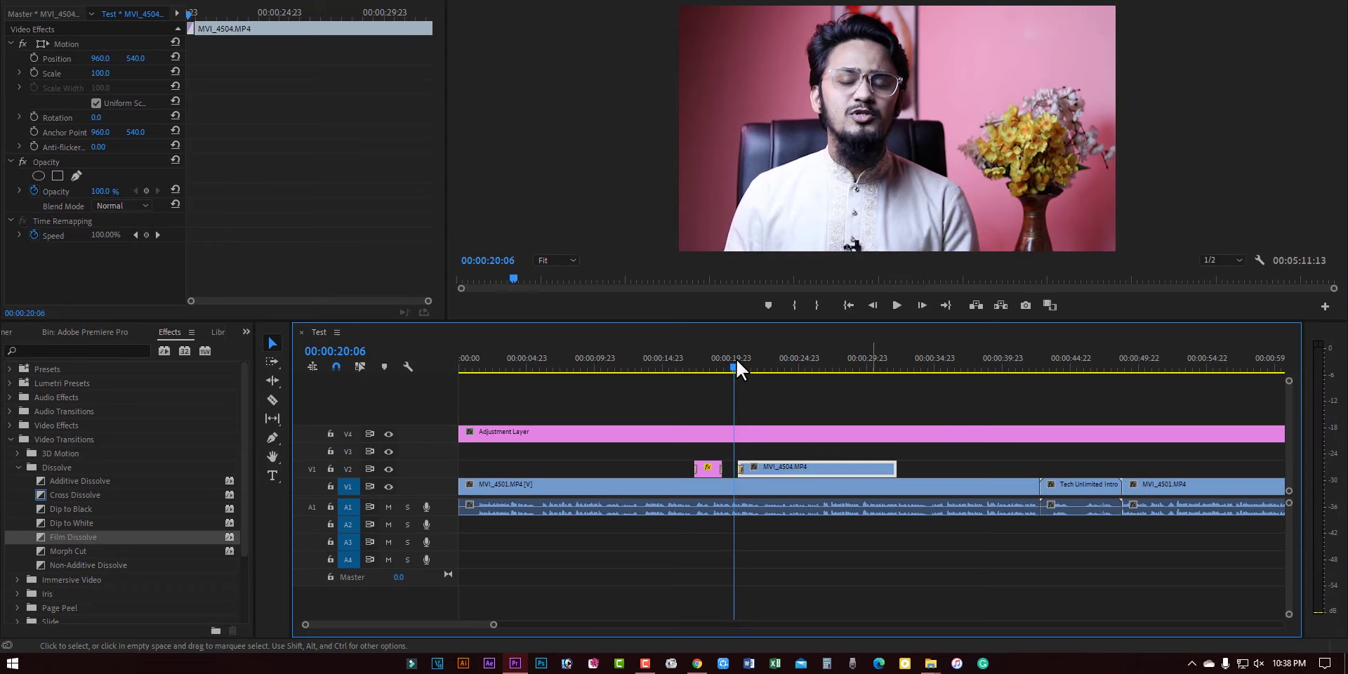
{"action": "key", "text": "space"}
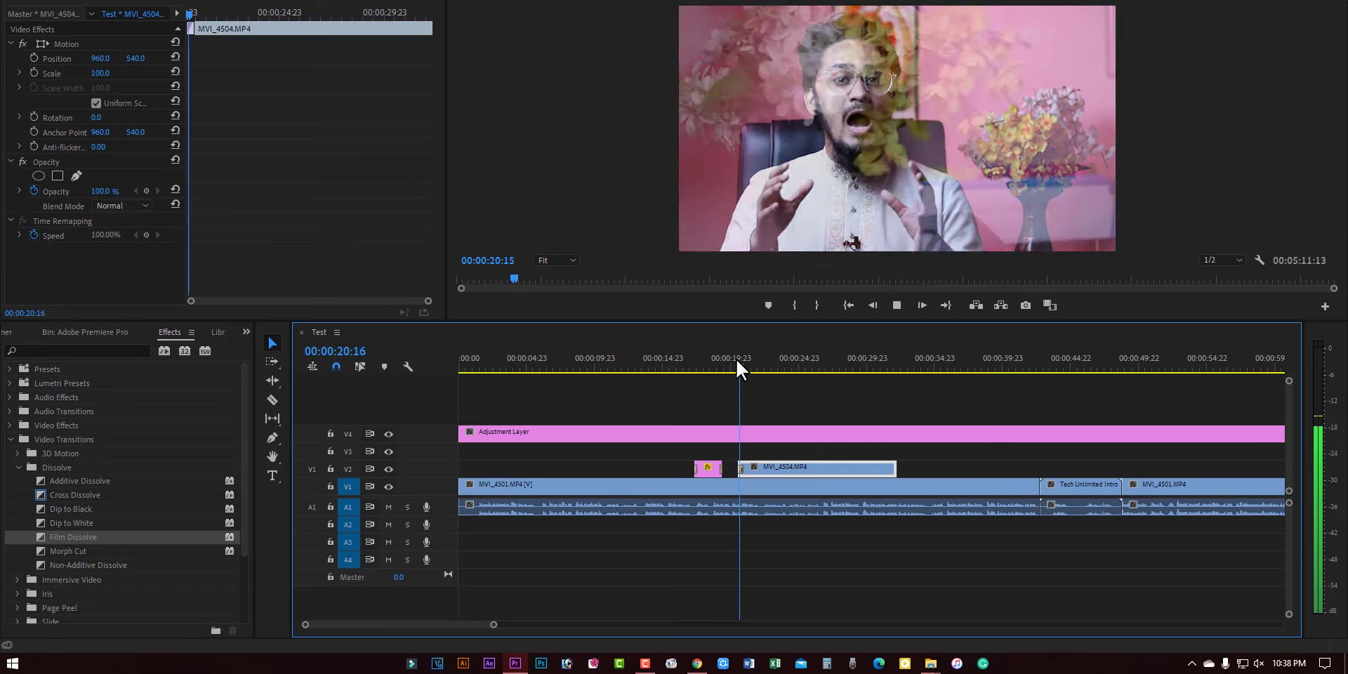
Set the Film Dissolve duration to 00:00:00:20 and play it back
{"action": "left_click", "coordinate": [741, 470]}
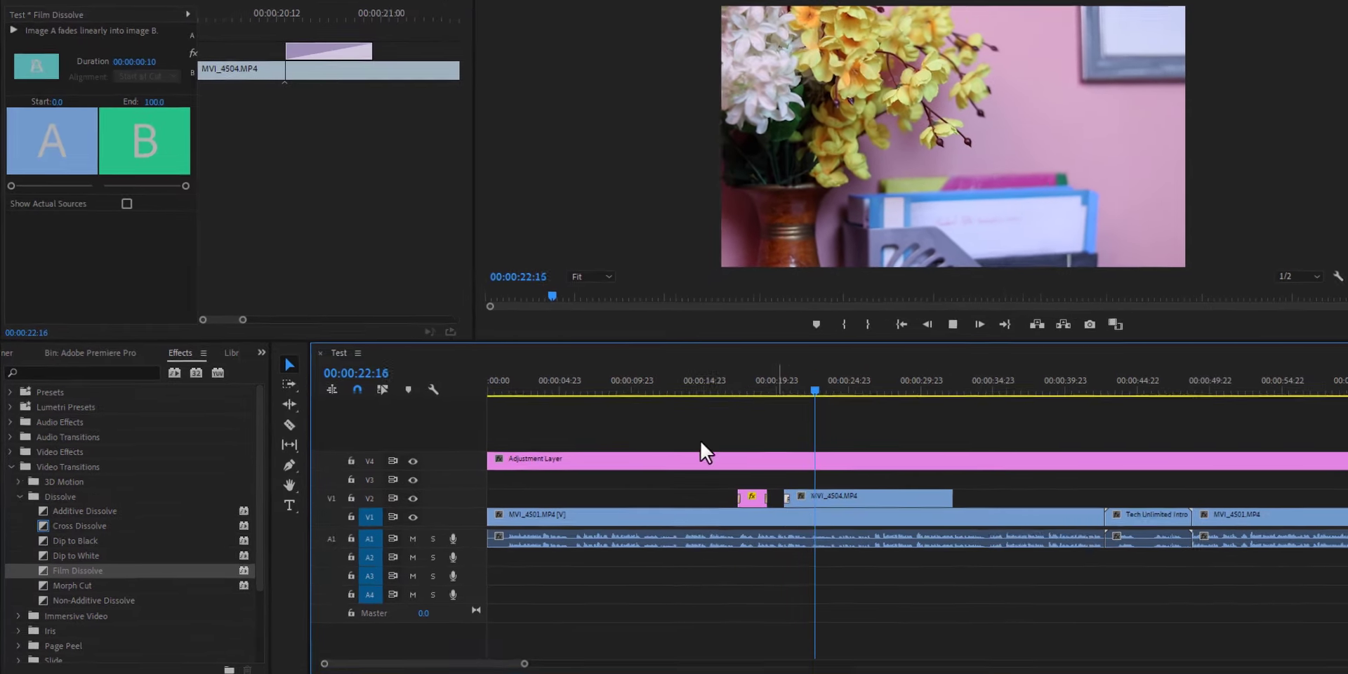
{"action": "left_click", "coordinate": [126, 56]}
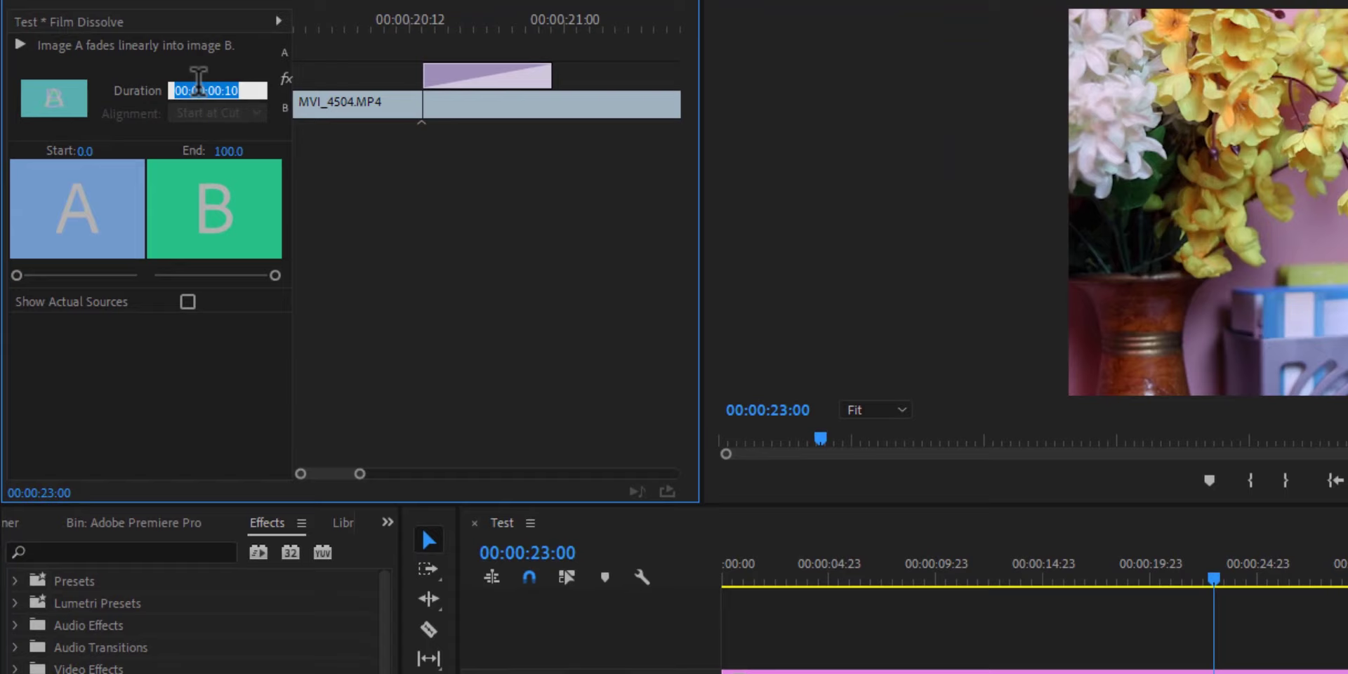
{"action": "type", "text": "2"}
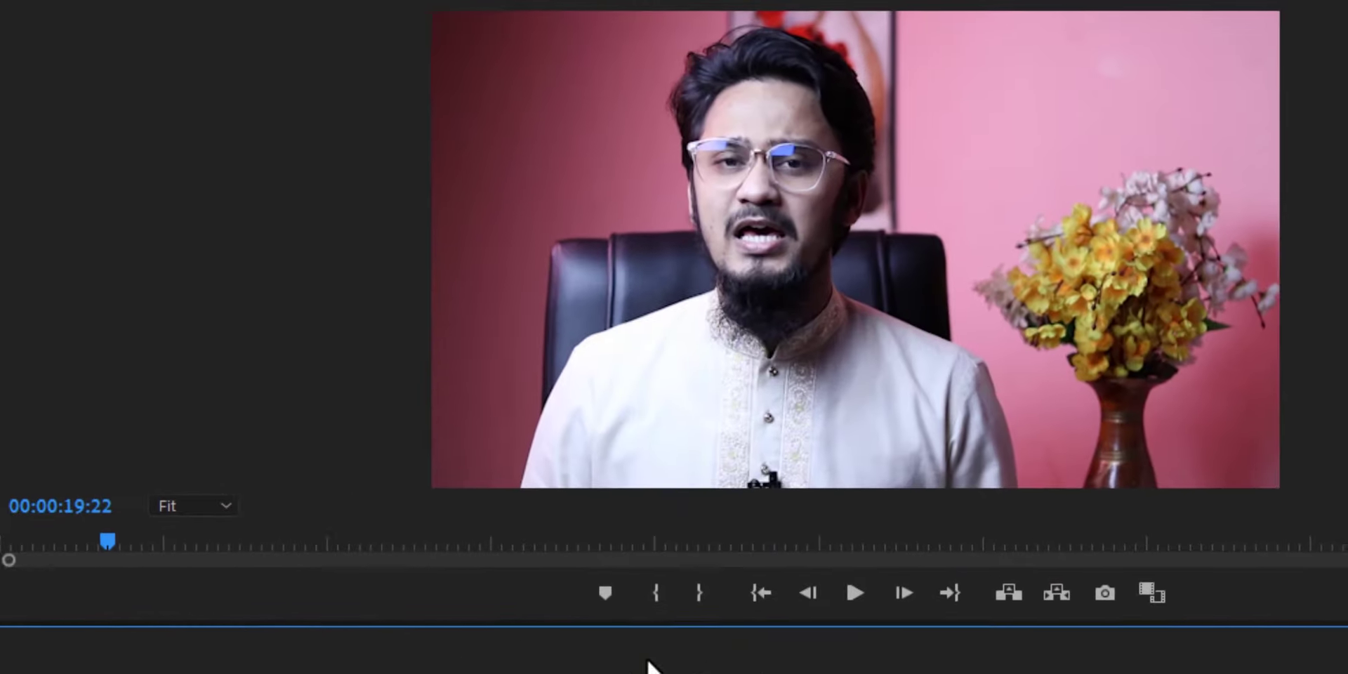
{"action": "key", "text": "space"}
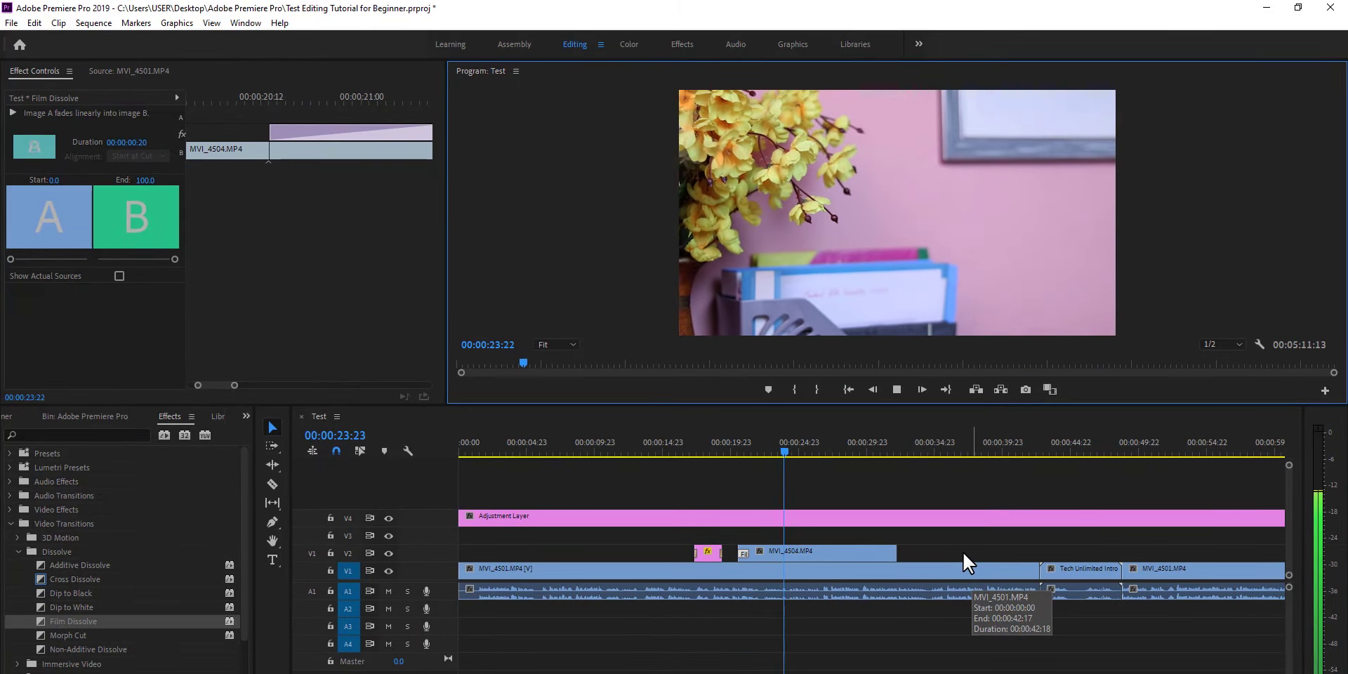
With the Razor tool, split MVI_4504 on V2 at about 00:00:28:15
{"action": "left_click_drag", "start_coordinate": [803, 453], "coordinate": [771, 453]}
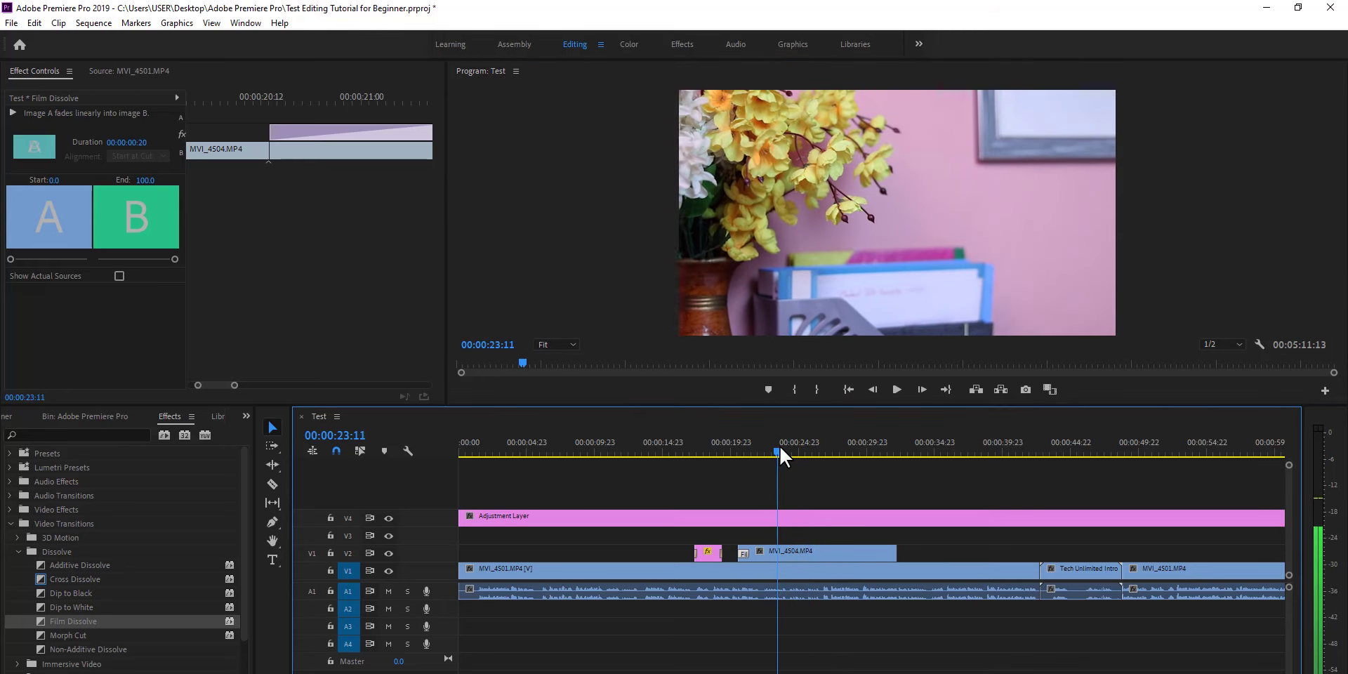
{"action": "key", "text": "c"}
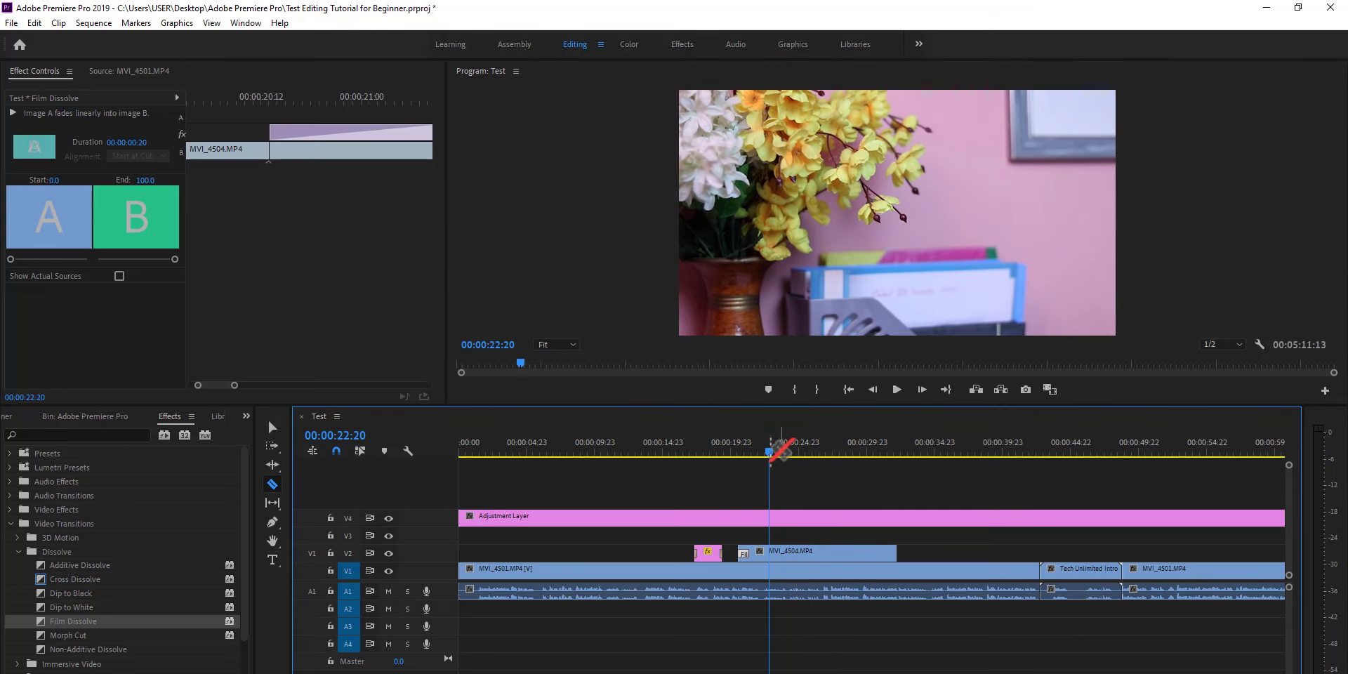
{"action": "left_click_drag", "start_coordinate": [771, 453], "coordinate": [764, 453]}
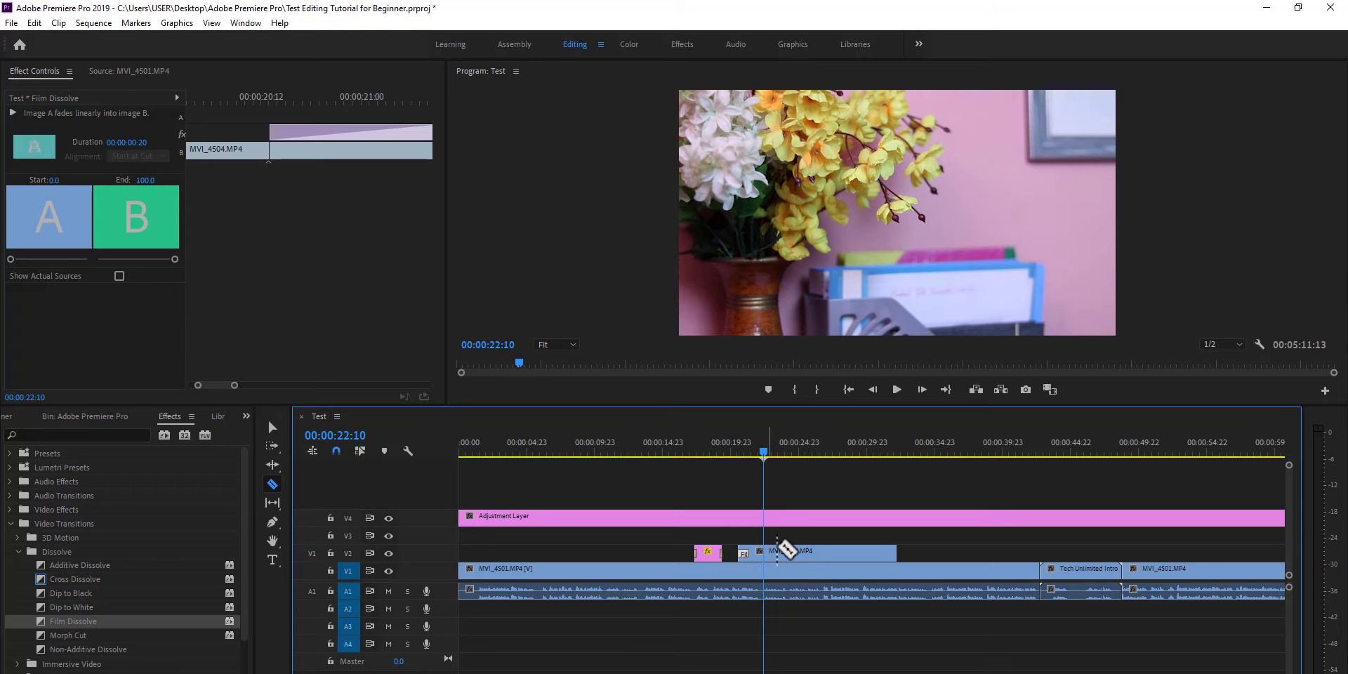
{"action": "left_click_drag", "start_coordinate": [767, 453], "coordinate": [866, 449]}
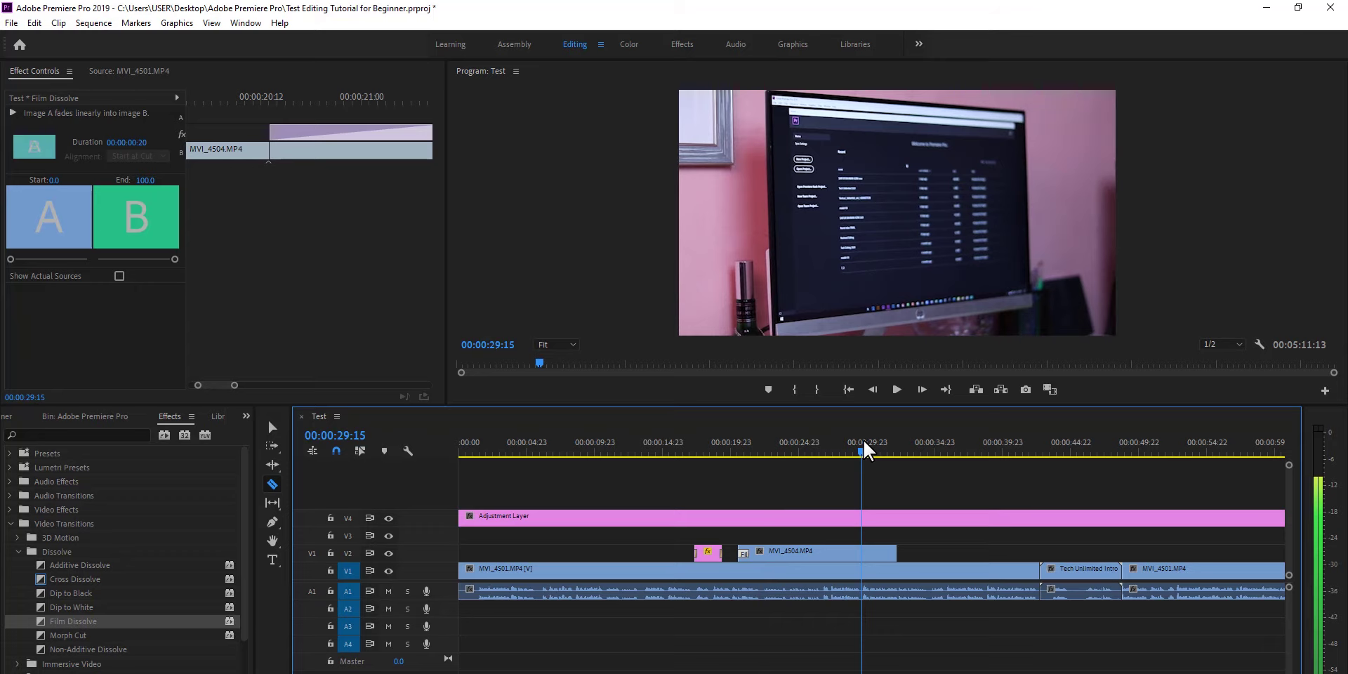
{"action": "left_click_drag", "start_coordinate": [866, 450], "coordinate": [765, 450]}
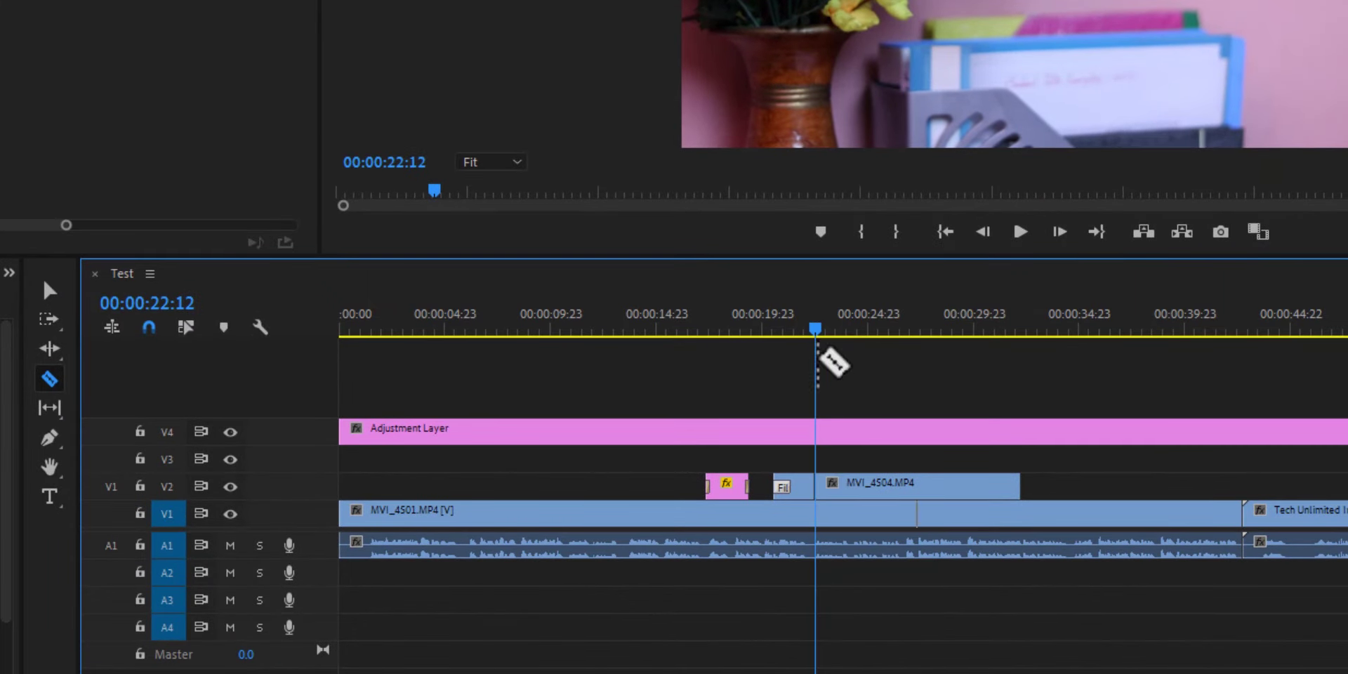
{"action": "left_click_drag", "start_coordinate": [822, 331], "coordinate": [948, 341]}
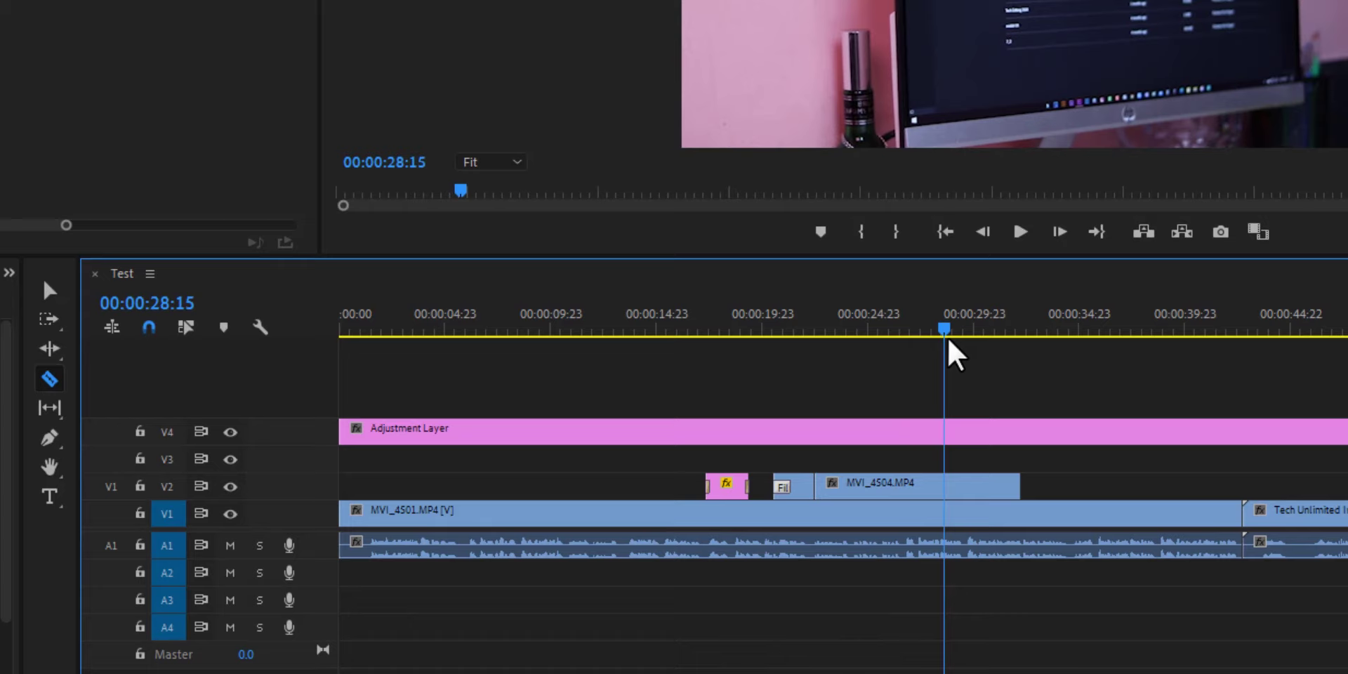
{"action": "left_click", "coordinate": [950, 485]}
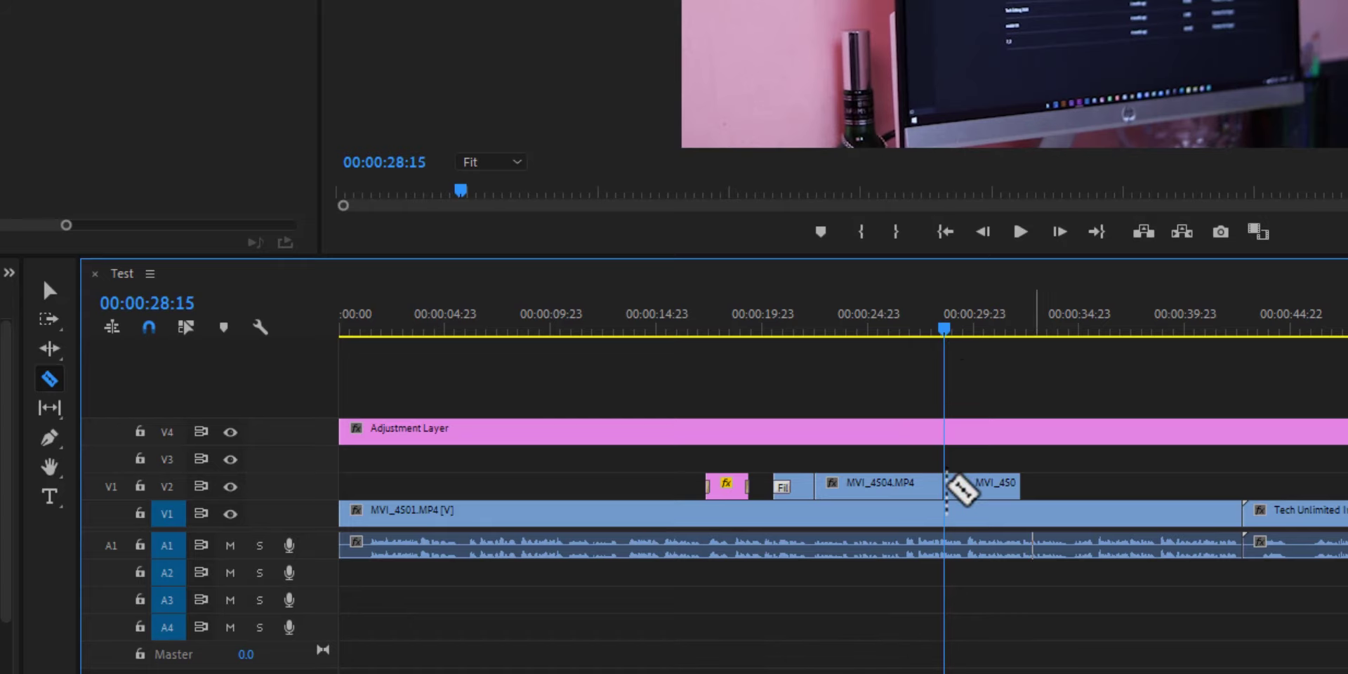
Split MVI_4504 again at 00:00:30:14 and delete the short tail piece
{"action": "left_click_drag", "start_coordinate": [954, 330], "coordinate": [986, 327]}
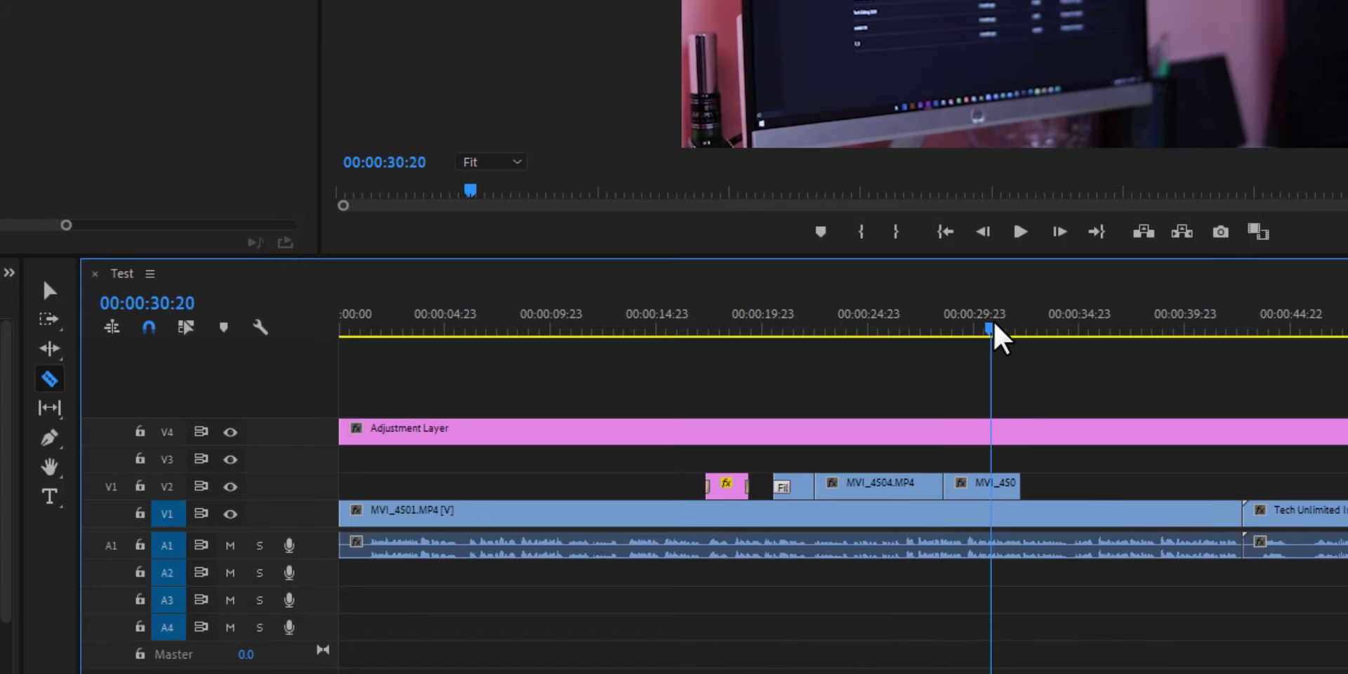
{"action": "left_click", "coordinate": [988, 485]}
{"action": "key", "text": "v"}
{"action": "left_click", "coordinate": [1004, 487]}
{"action": "key", "text": "Delete"}
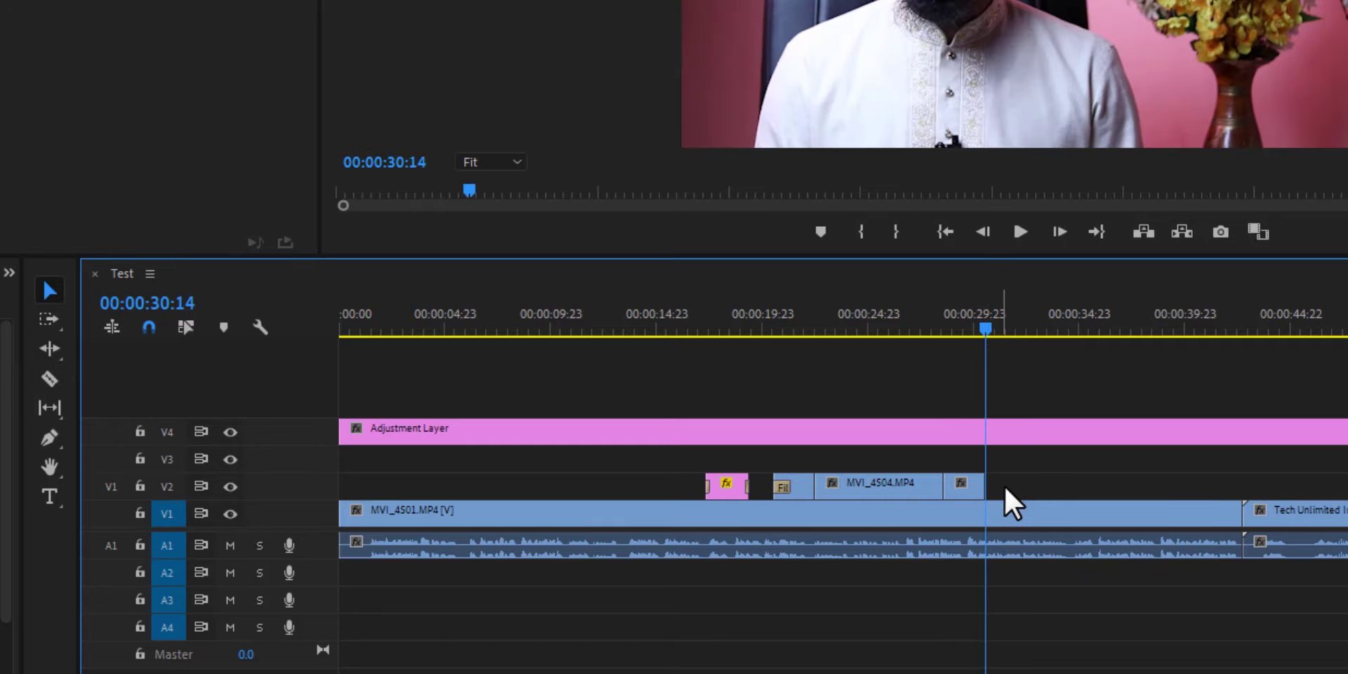
{"action": "left_click", "coordinate": [874, 328]}
{"action": "left_click", "coordinate": [880, 483]}
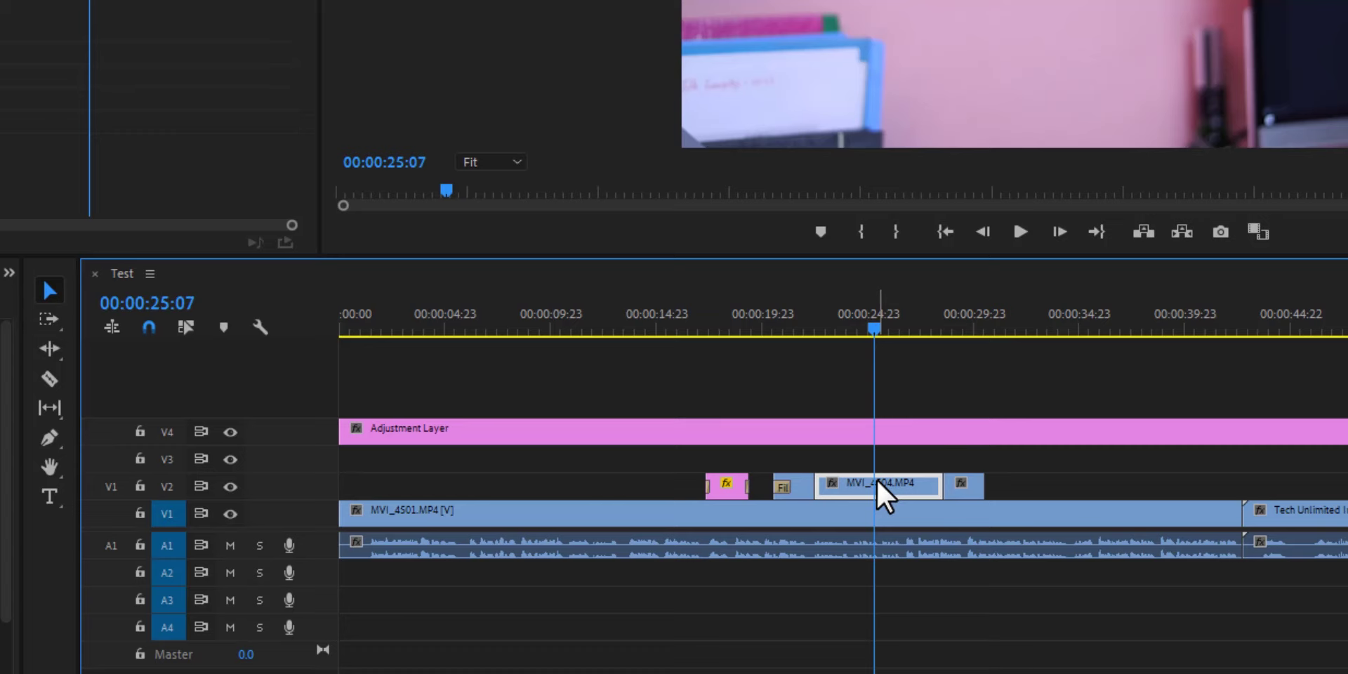
Set the MVI_4504 clip's speed to 500% in Speed/Duration
{"action": "right_click", "coordinate": [878, 483]}
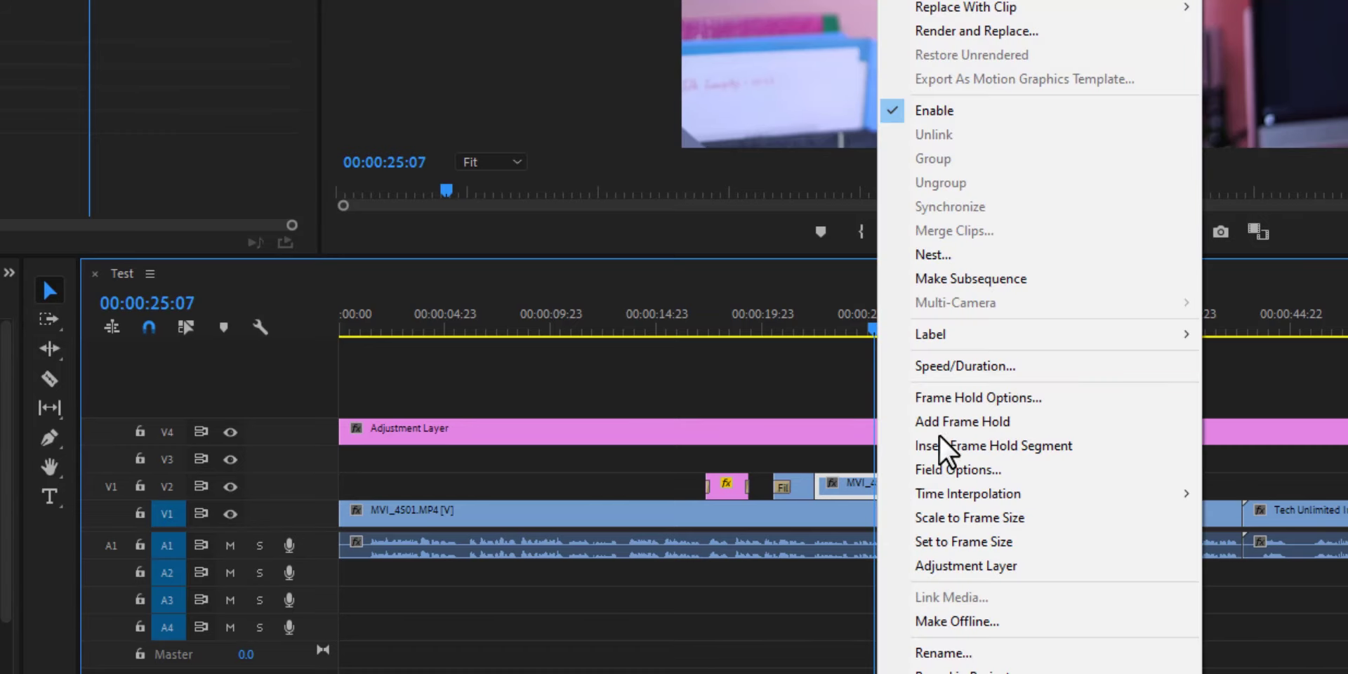
{"action": "left_click", "coordinate": [1035, 365]}
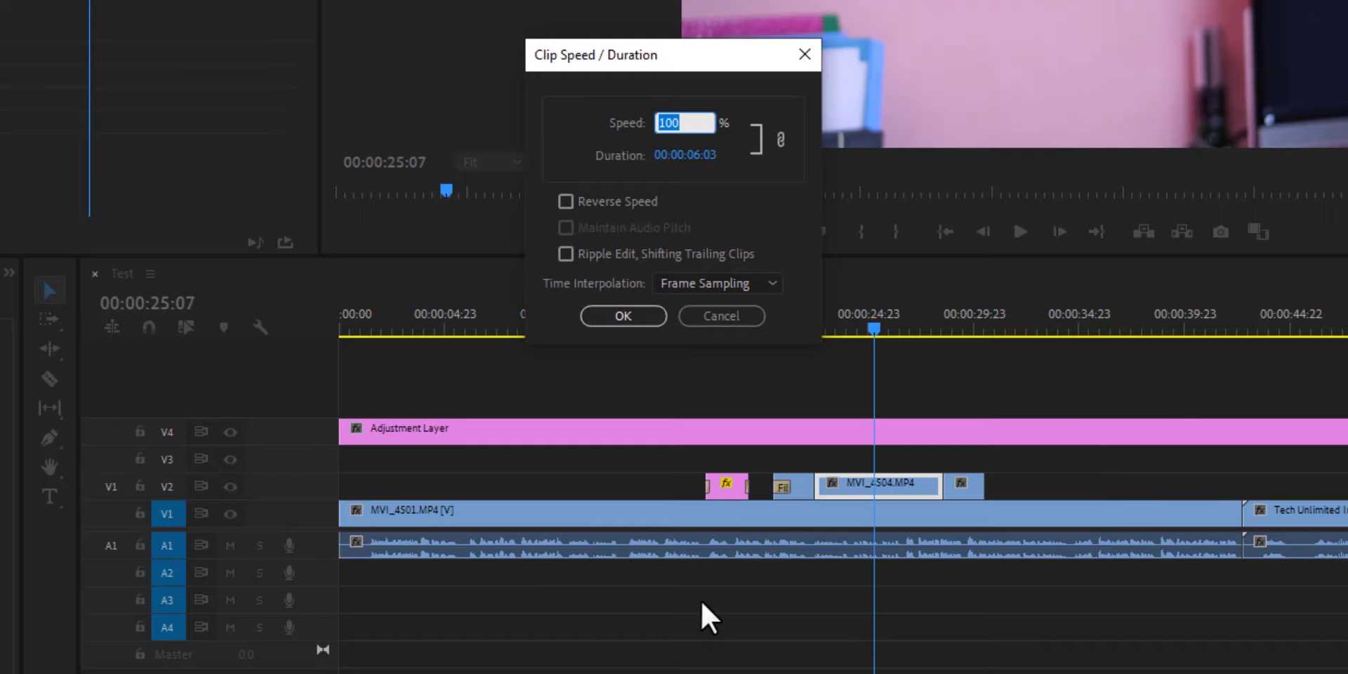
{"action": "type", "text": "500"}
{"action": "key", "text": "Return"}
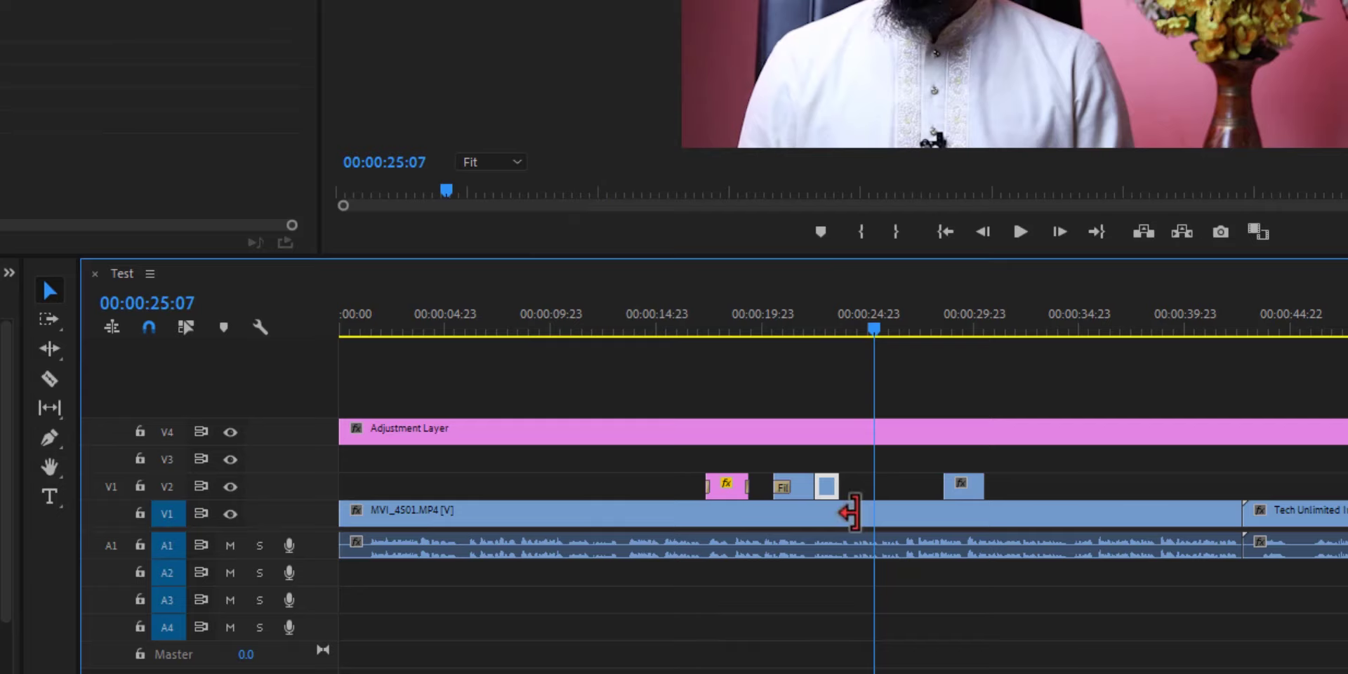
Slide the sped-up V2 clip left to close the gap and play back the section
{"action": "left_click_drag", "start_coordinate": [964, 491], "coordinate": [861, 495]}
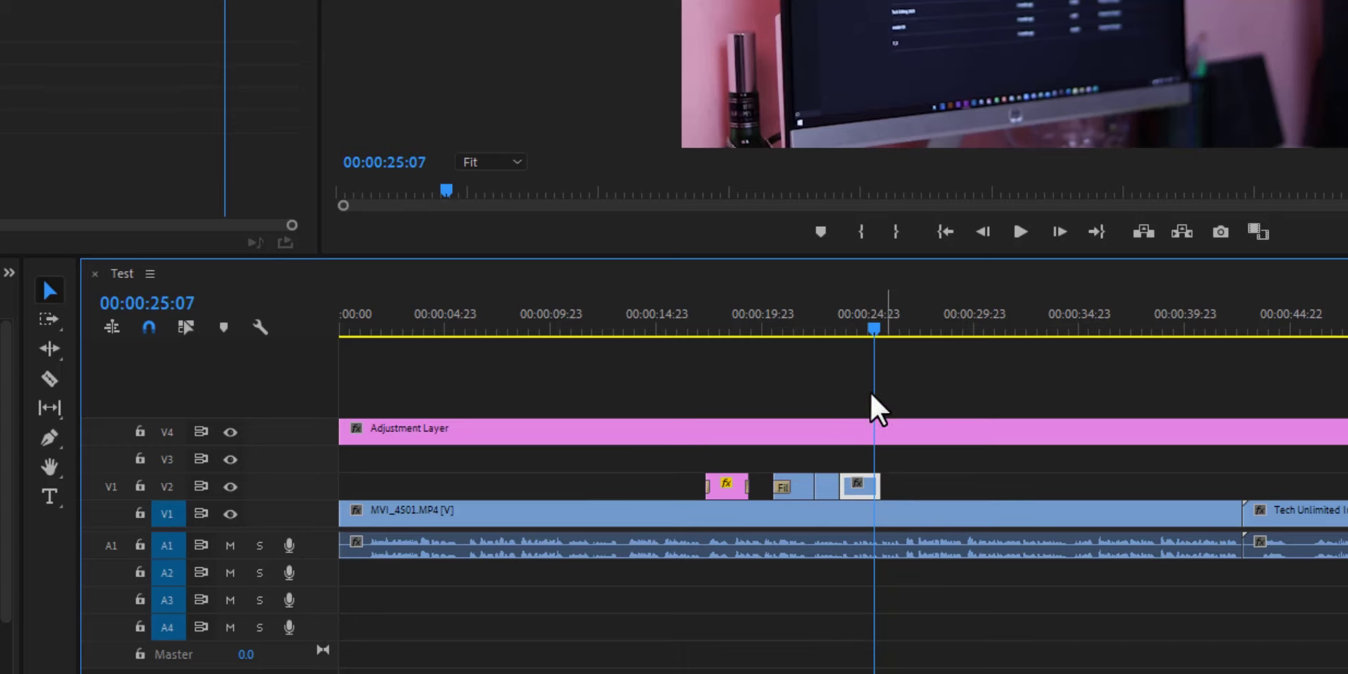
{"action": "left_click_drag", "start_coordinate": [874, 329], "coordinate": [773, 329]}
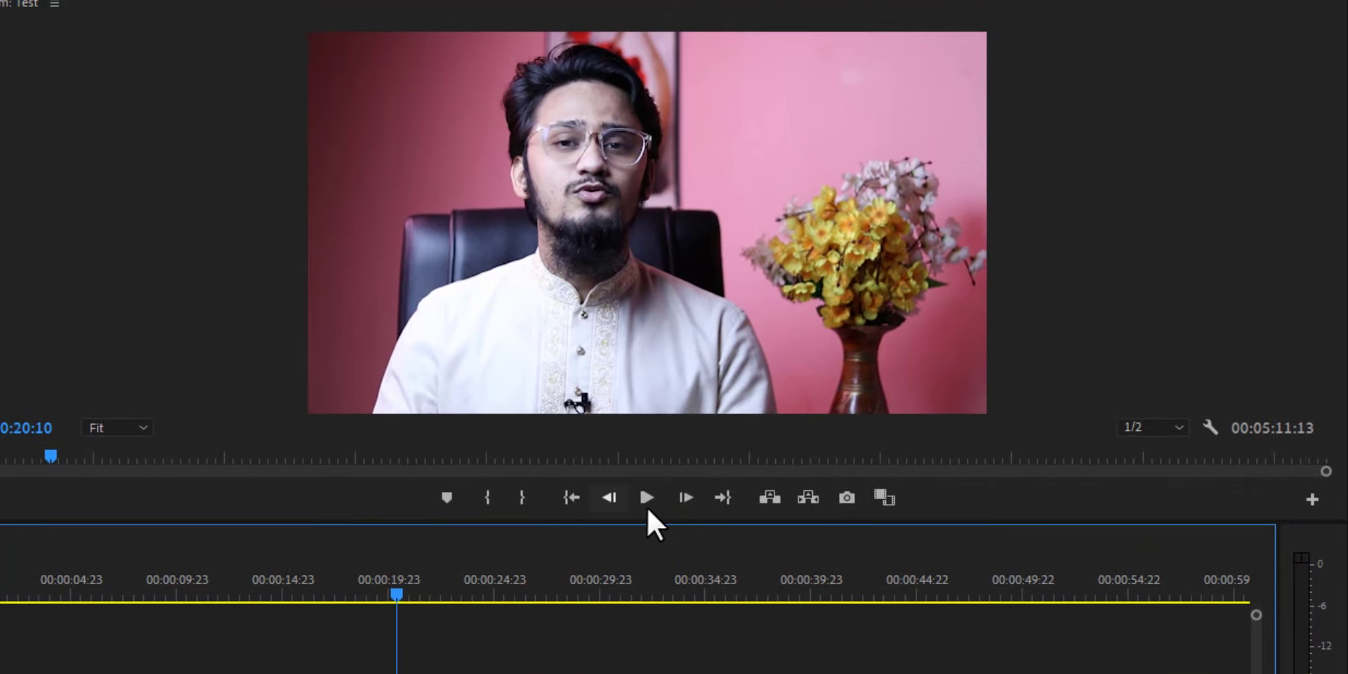
{"action": "left_click", "coordinate": [647, 508]}
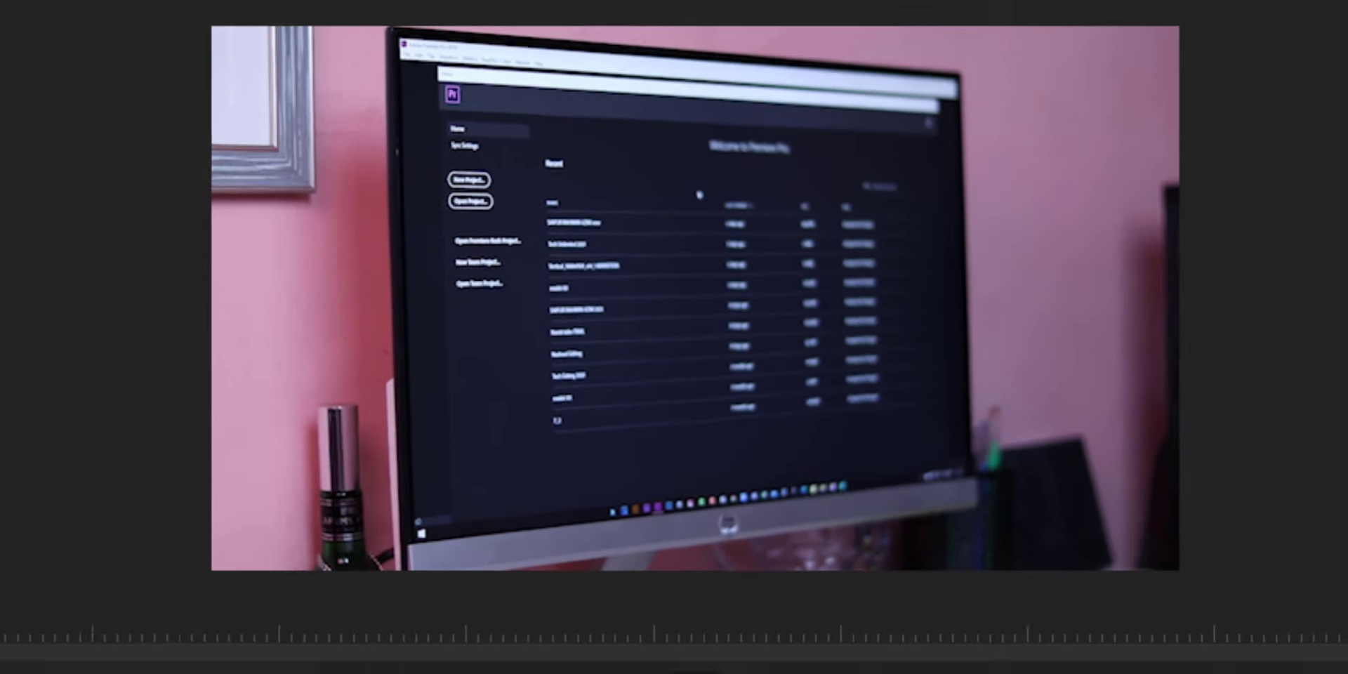
{"action": "left_click", "coordinate": [851, 465]}
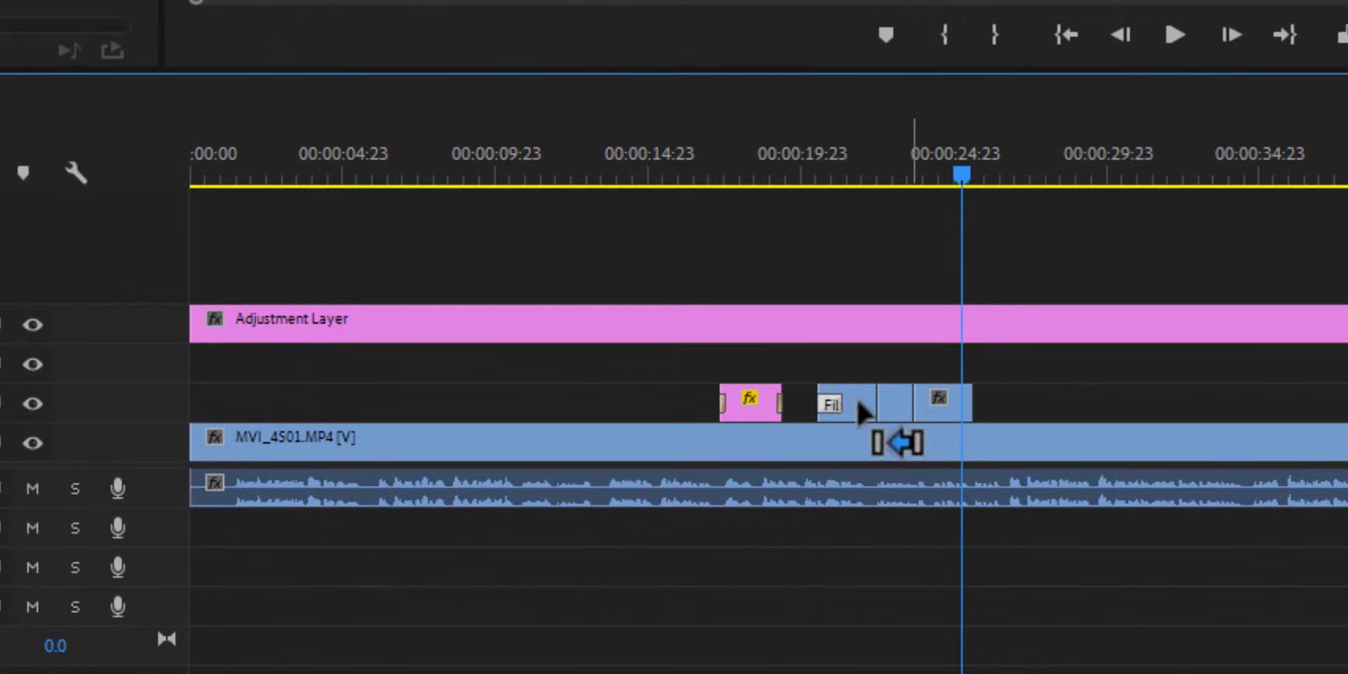
{"action": "left_click", "coordinate": [968, 404]}
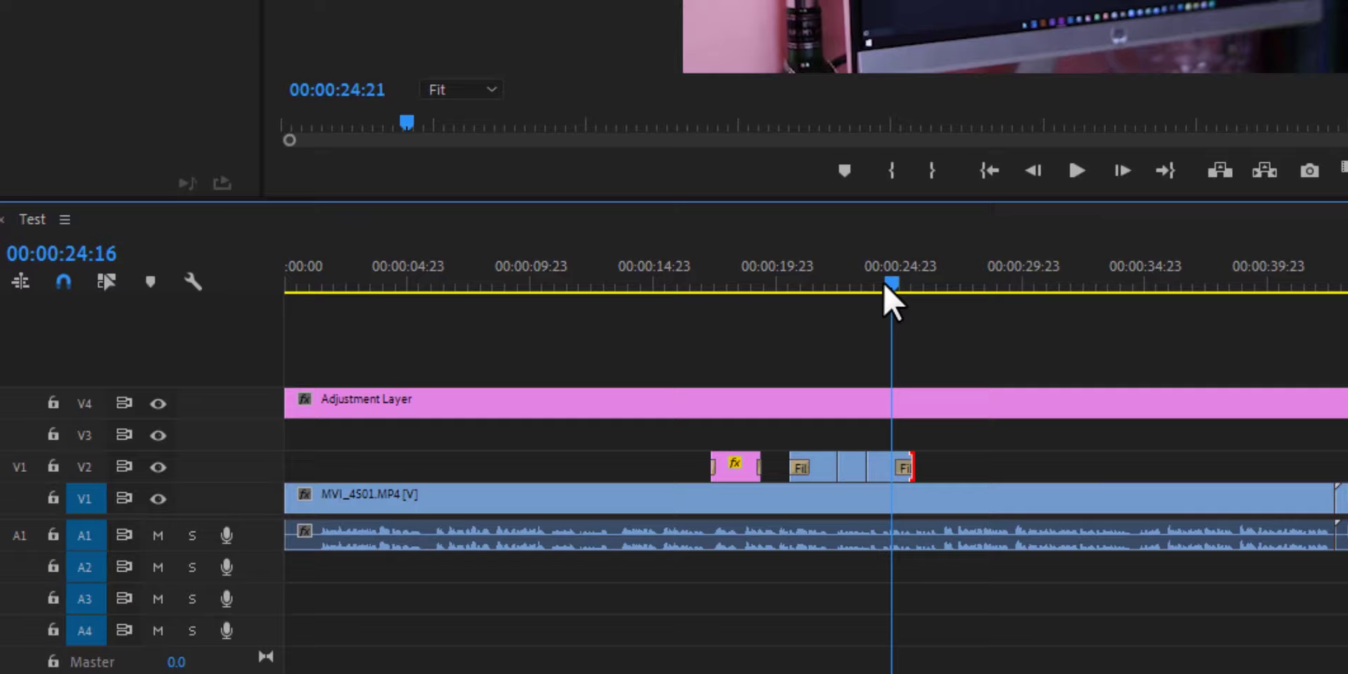
Stop playback at 00:00:26:21 and select the Adjustment Layer on V4 in the timeline
{"action": "key", "text": "space"}
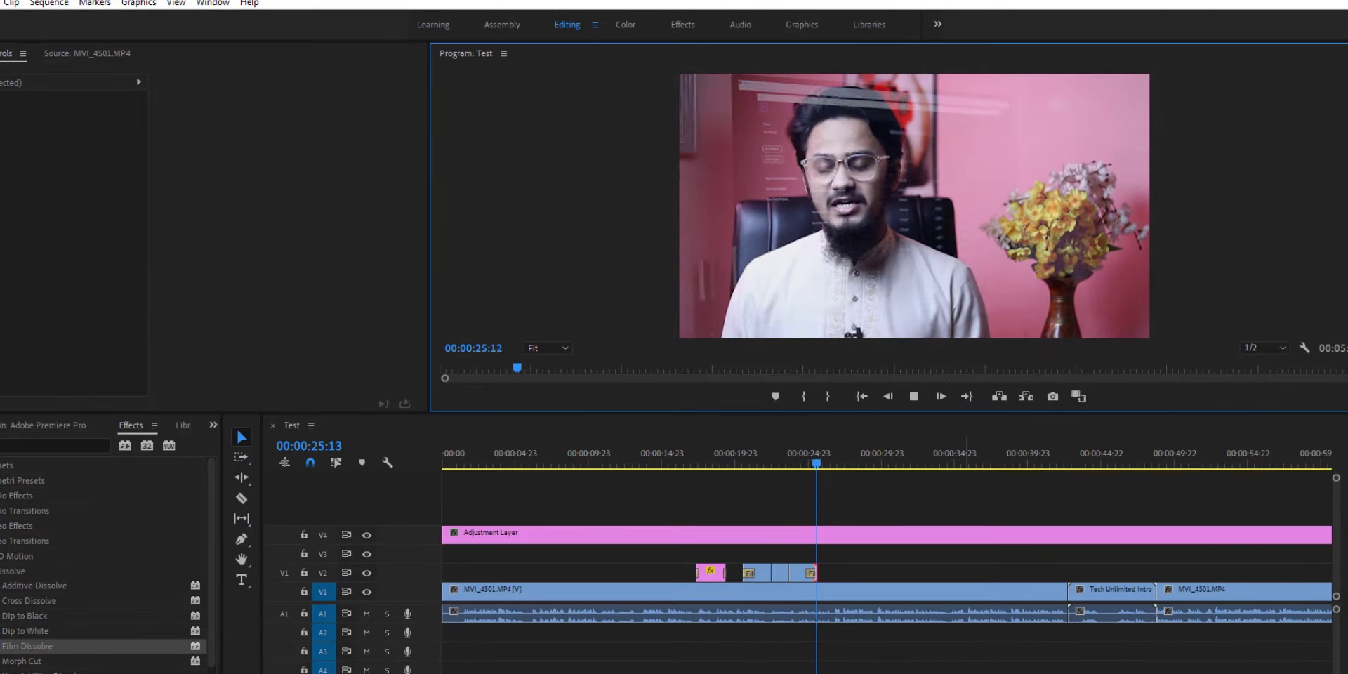
{"action": "left_click", "coordinate": [918, 401]}
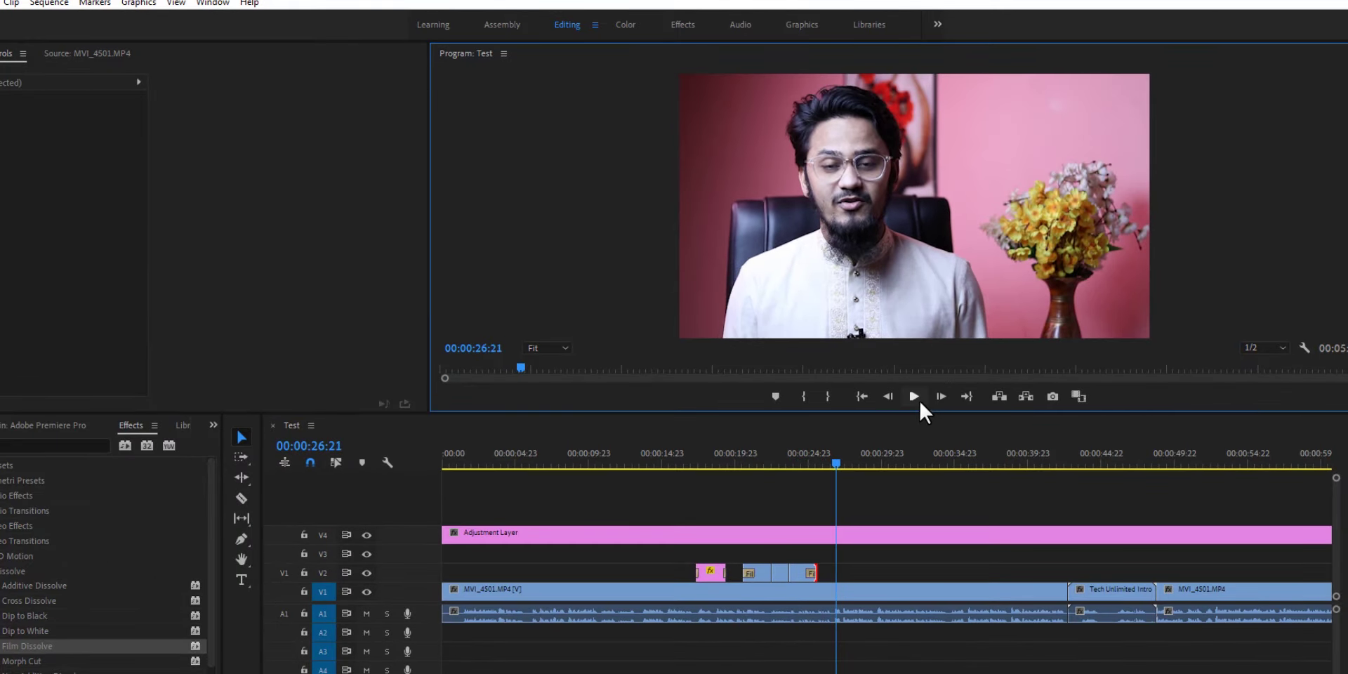
{"action": "left_click", "coordinate": [908, 551]}
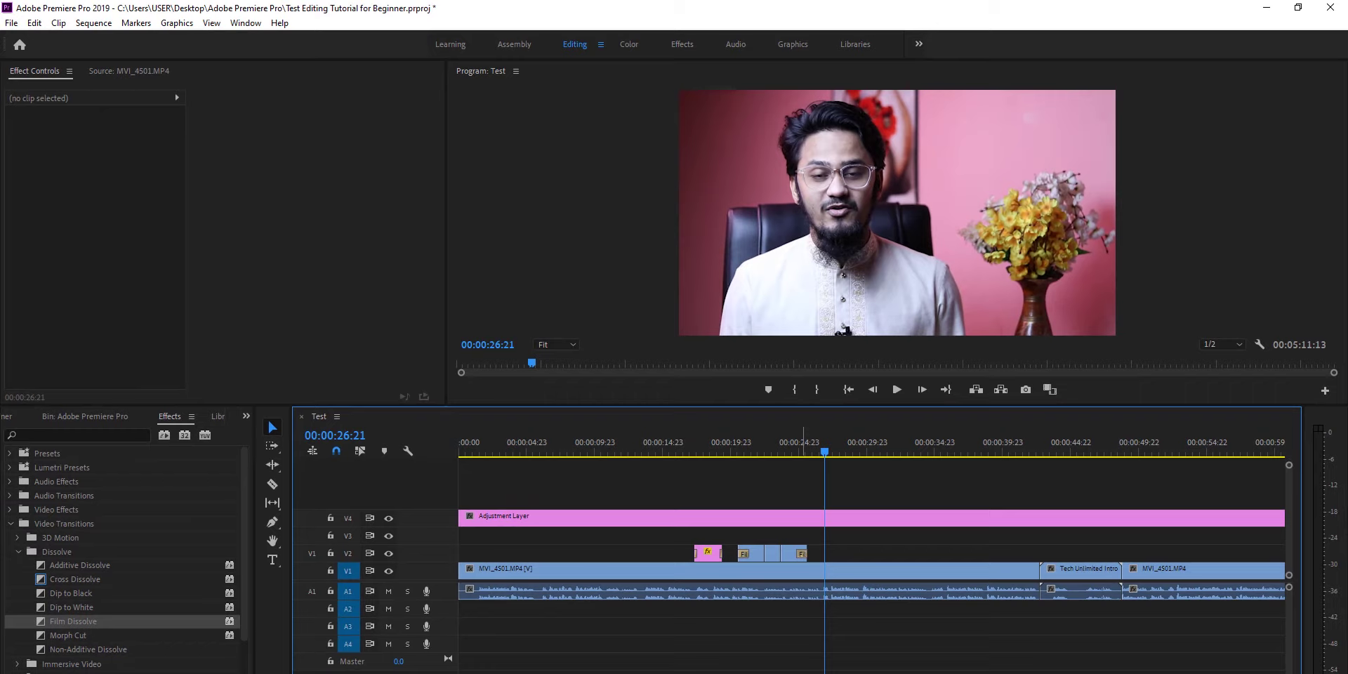
{"action": "left_click", "coordinate": [576, 523]}
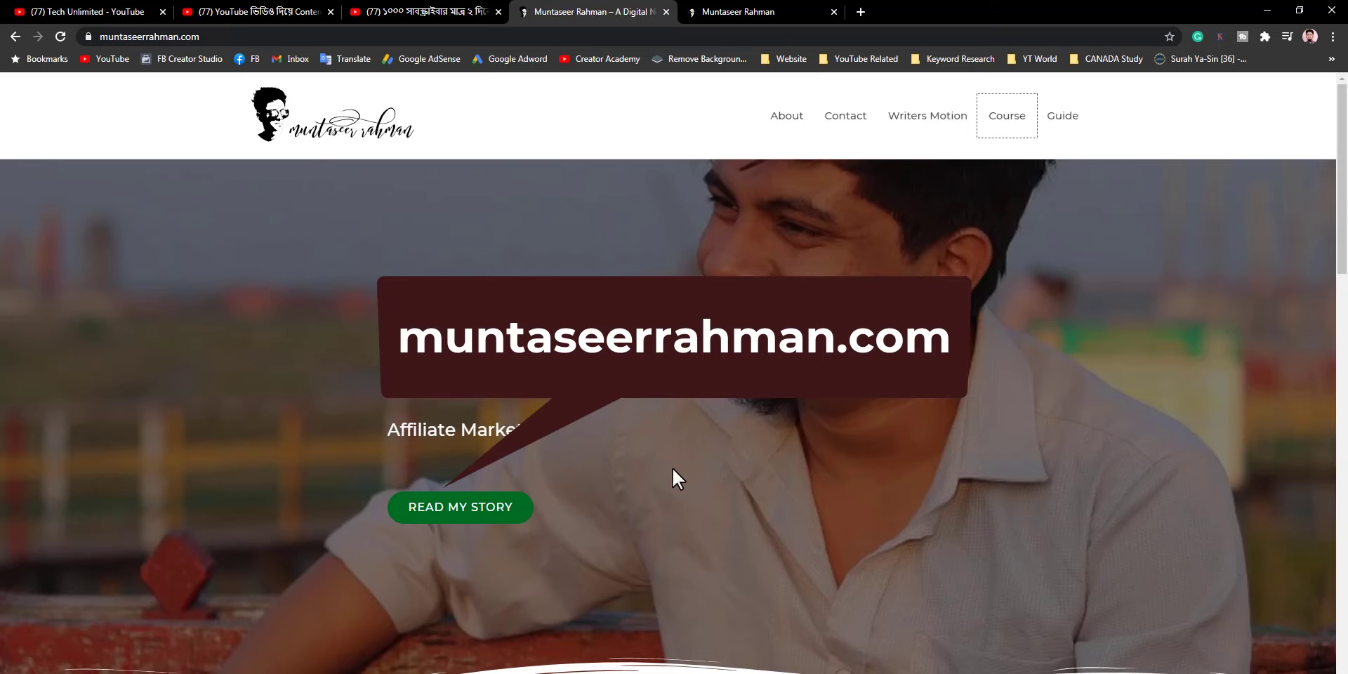
Switch to the course page tab in Chrome and scroll down through the page
{"action": "left_click", "coordinate": [707, 9]}
{"action": "scroll", "coordinate": [746, 430], "scroll_direction": "down", "scroll_amount": 1}
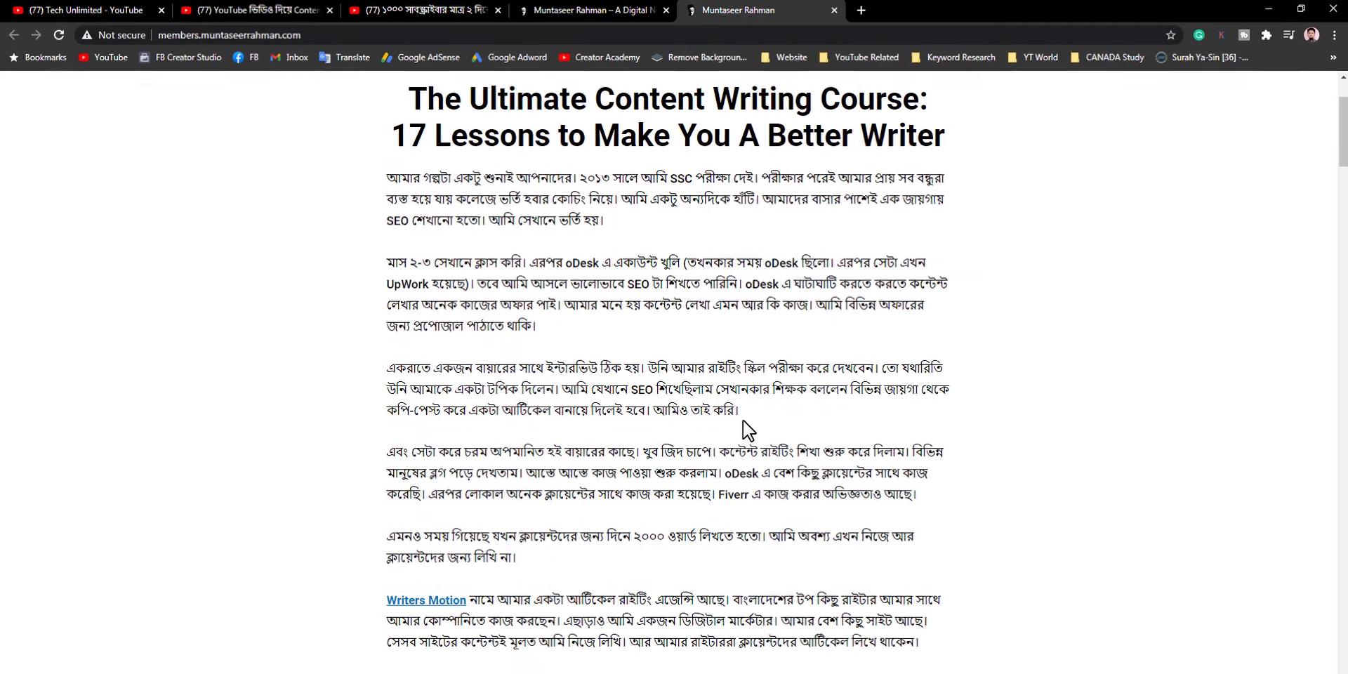
{"action": "scroll", "coordinate": [755, 390], "scroll_direction": "down", "scroll_amount": 3}
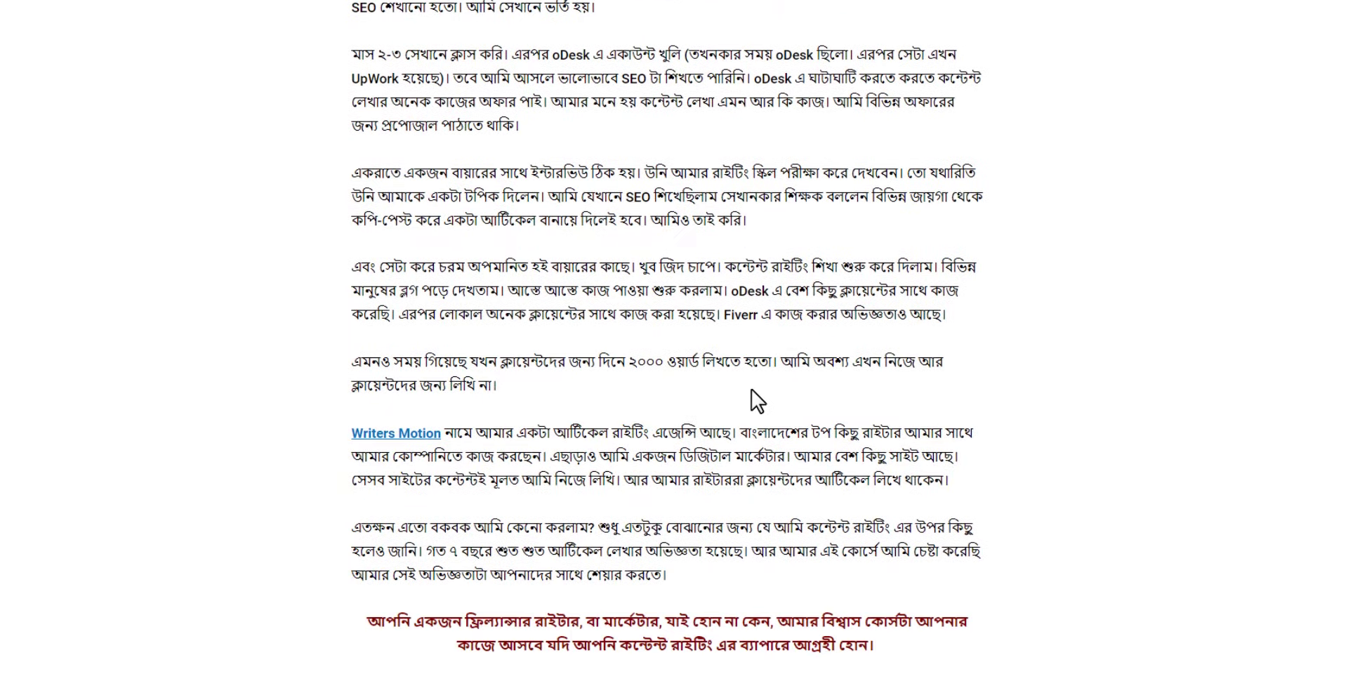
{"action": "scroll", "coordinate": [752, 390], "scroll_direction": "down", "scroll_amount": 1}
{"action": "scroll", "coordinate": [752, 390], "scroll_direction": "down", "scroll_amount": 1}
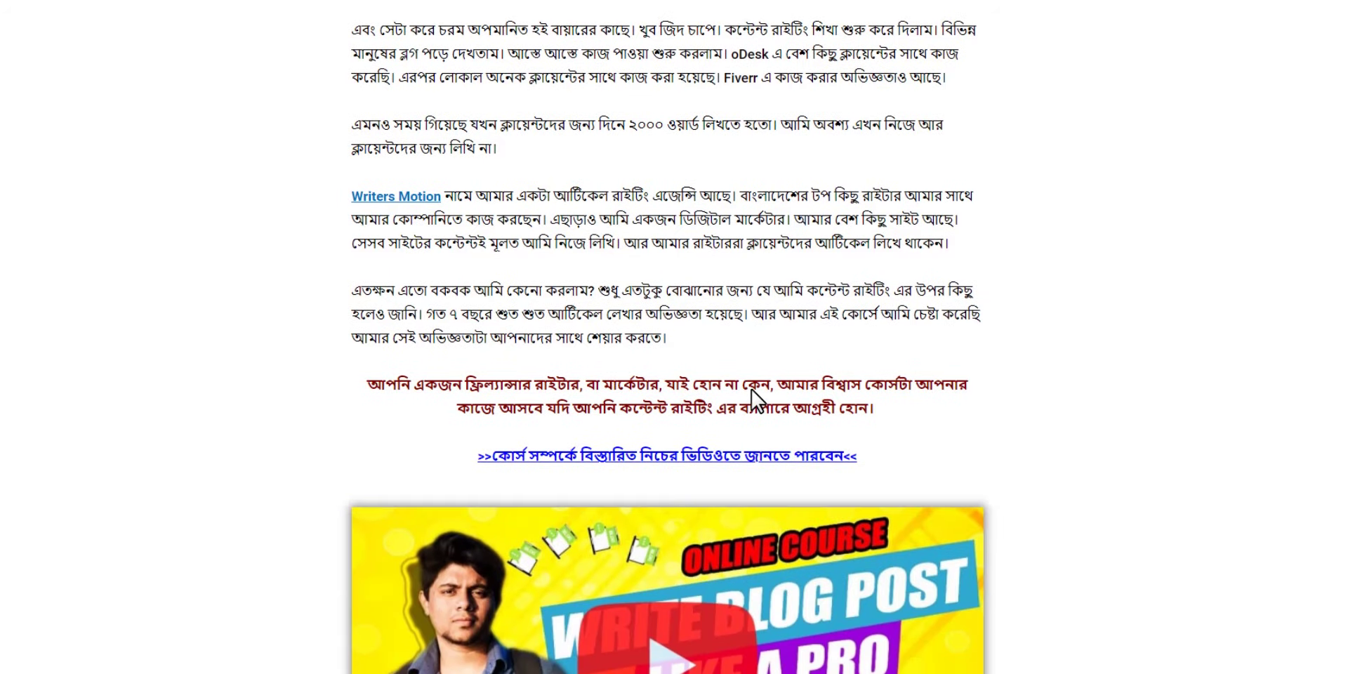
{"action": "scroll", "coordinate": [752, 390], "scroll_direction": "down", "scroll_amount": 1}
{"action": "scroll", "coordinate": [753, 390], "scroll_direction": "down", "scroll_amount": 2}
{"action": "scroll", "coordinate": [670, 323], "scroll_direction": "down", "scroll_amount": 1}
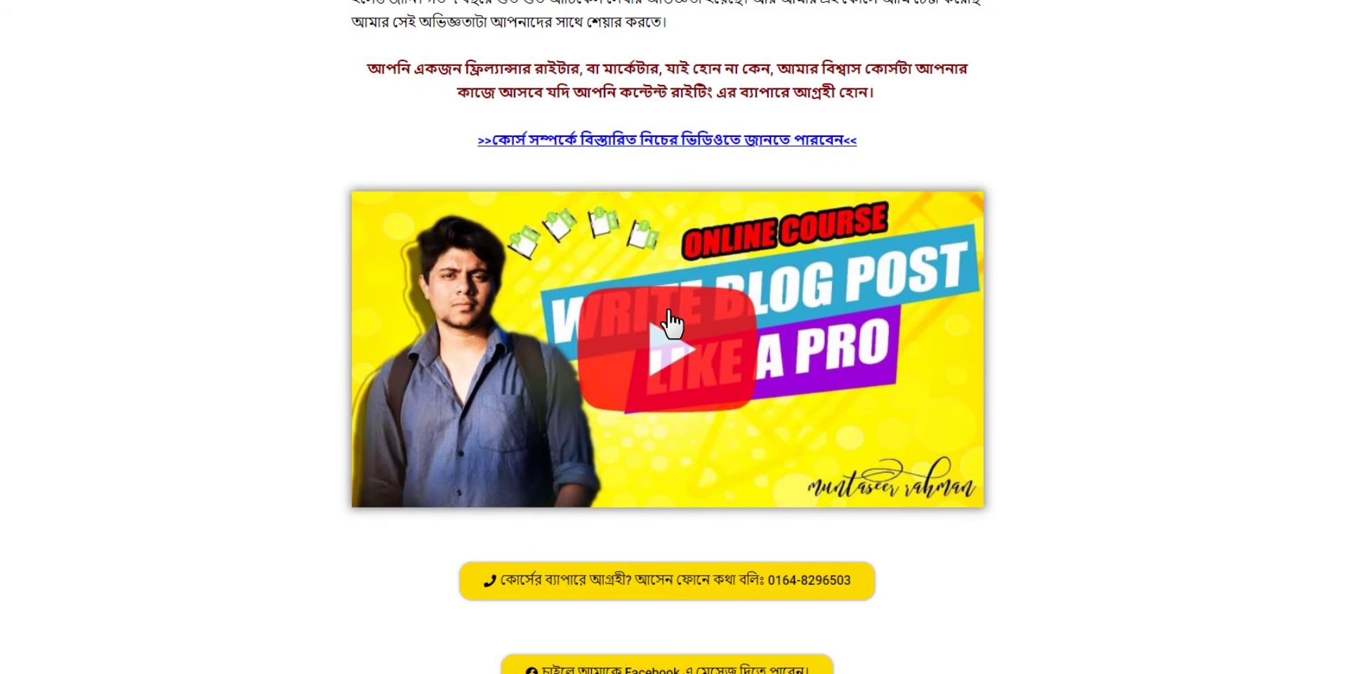
{"action": "scroll", "coordinate": [670, 323], "scroll_direction": "down", "scroll_amount": 1}
{"action": "scroll", "coordinate": [670, 319], "scroll_direction": "down", "scroll_amount": 2}
{"action": "scroll", "coordinate": [670, 320], "scroll_direction": "down", "scroll_amount": 1}
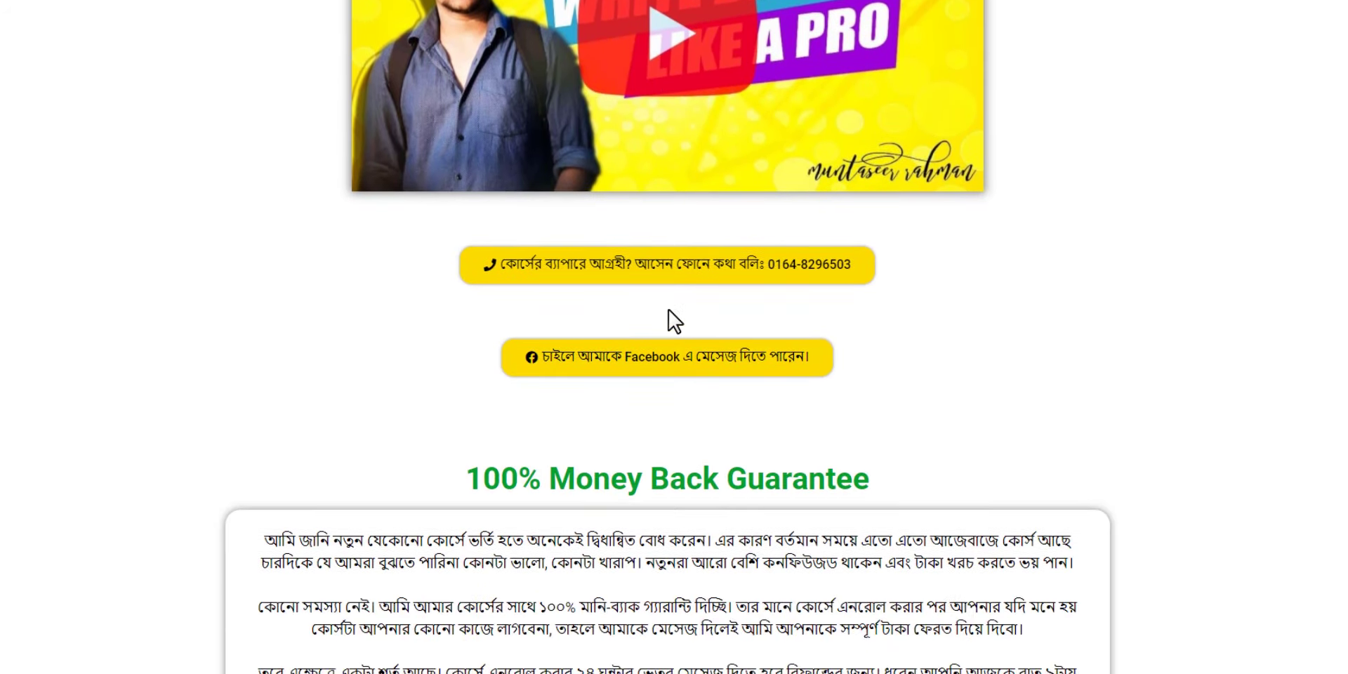
{"action": "scroll", "coordinate": [670, 319], "scroll_direction": "down", "scroll_amount": 2}
{"action": "scroll", "coordinate": [670, 313], "scroll_direction": "down", "scroll_amount": 1}
{"action": "scroll", "coordinate": [671, 309], "scroll_direction": "down", "scroll_amount": 2}
{"action": "scroll", "coordinate": [668, 310], "scroll_direction": "down", "scroll_amount": 2}
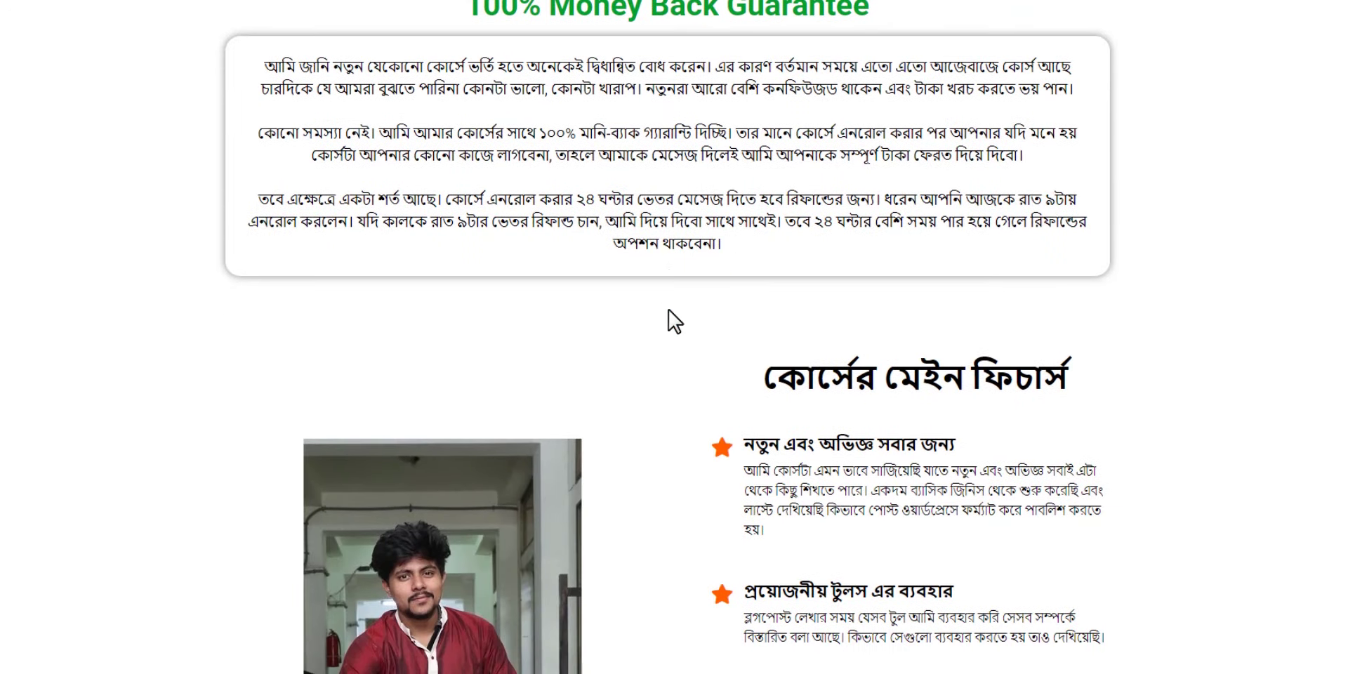
{"action": "scroll", "coordinate": [668, 310], "scroll_direction": "down", "scroll_amount": 4}
{"action": "scroll", "coordinate": [669, 310], "scroll_direction": "down", "scroll_amount": 3}
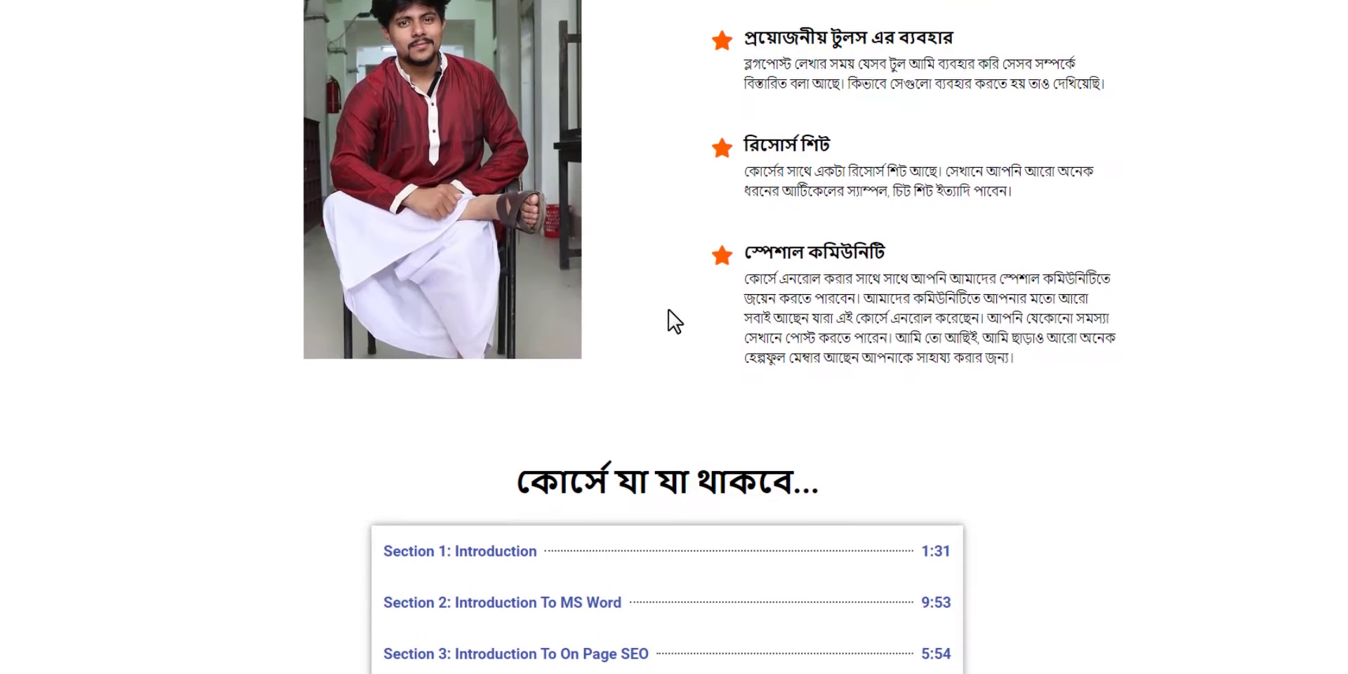
{"action": "scroll", "coordinate": [669, 309], "scroll_direction": "down", "scroll_amount": 2}
{"action": "scroll", "coordinate": [669, 309], "scroll_direction": "down", "scroll_amount": 2}
{"action": "scroll", "coordinate": [669, 310], "scroll_direction": "down", "scroll_amount": 2}
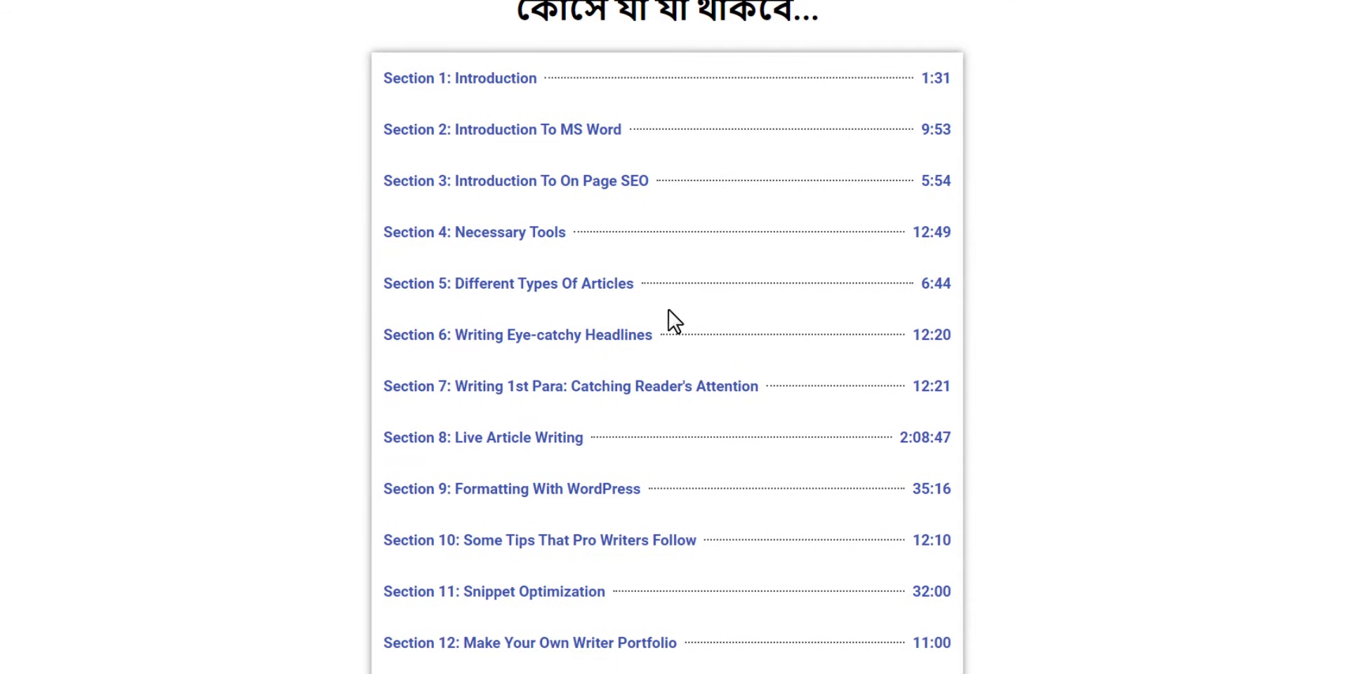
{"action": "scroll", "coordinate": [669, 309], "scroll_direction": "up", "scroll_amount": 2}
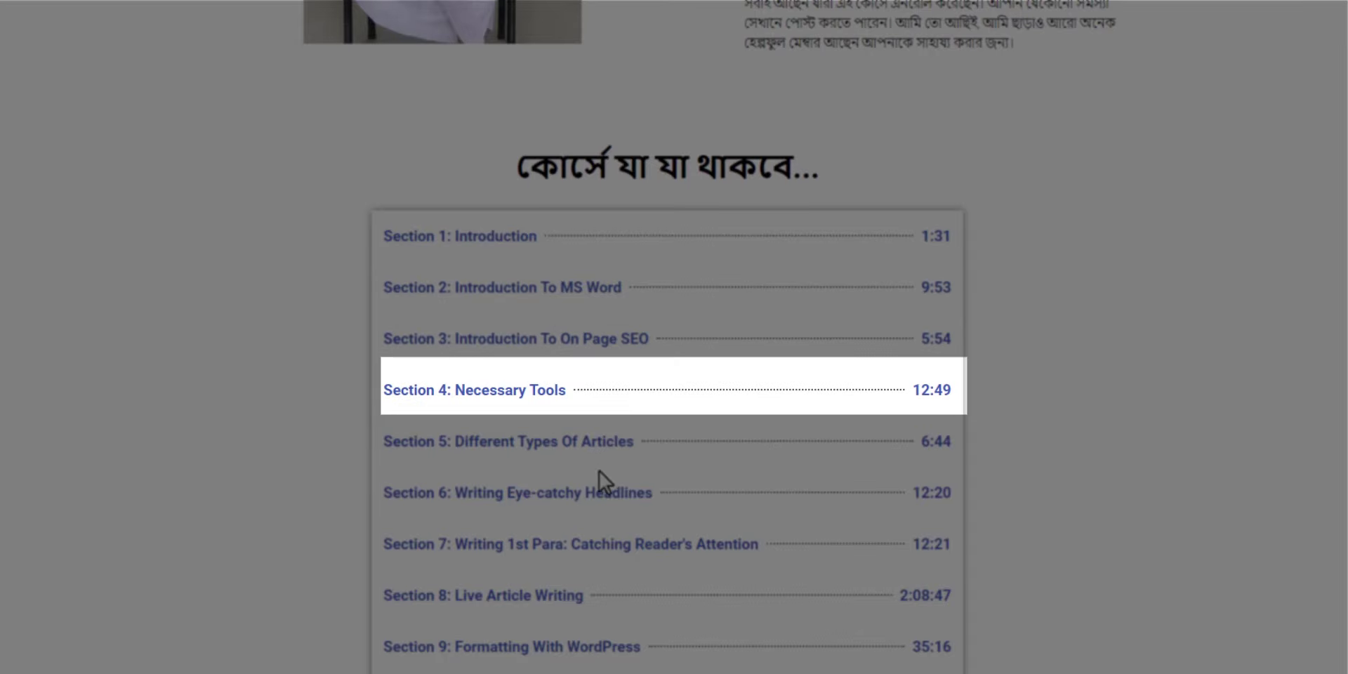
{"action": "scroll", "coordinate": [600, 472], "scroll_direction": "down", "scroll_amount": 2}
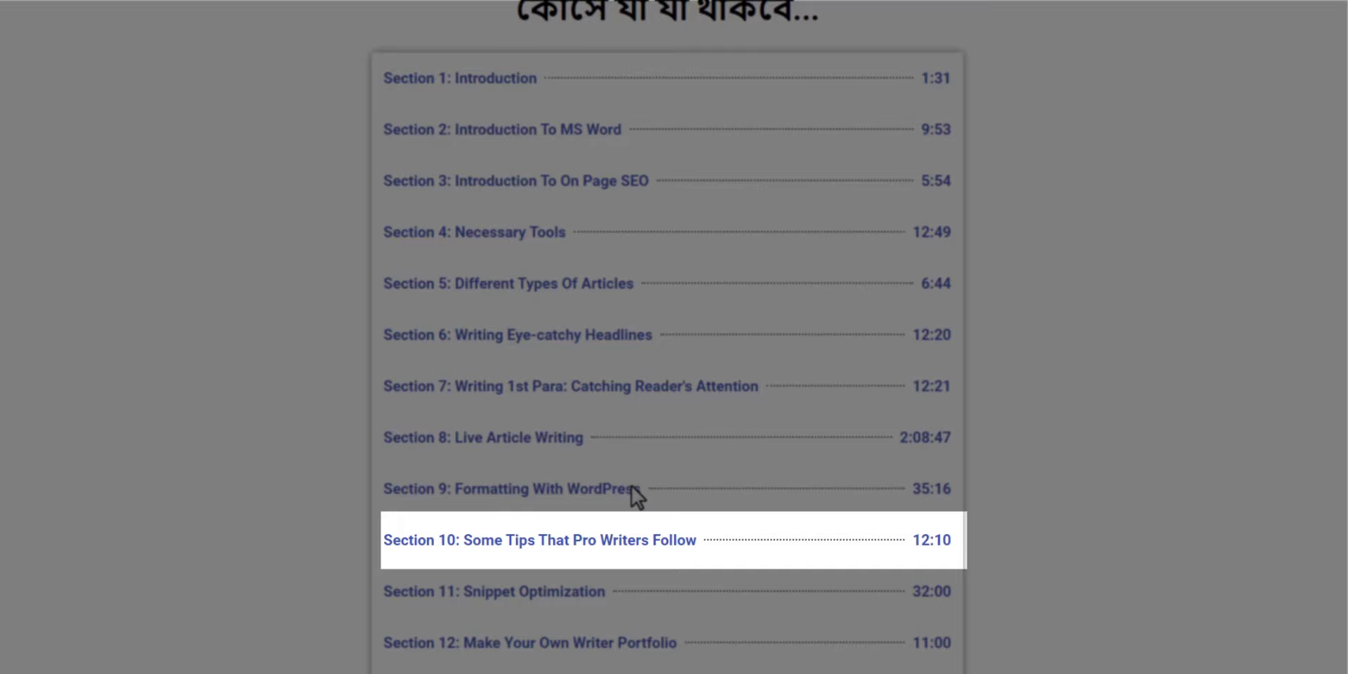
{"action": "scroll", "coordinate": [625, 652], "scroll_direction": "down", "scroll_amount": 1}
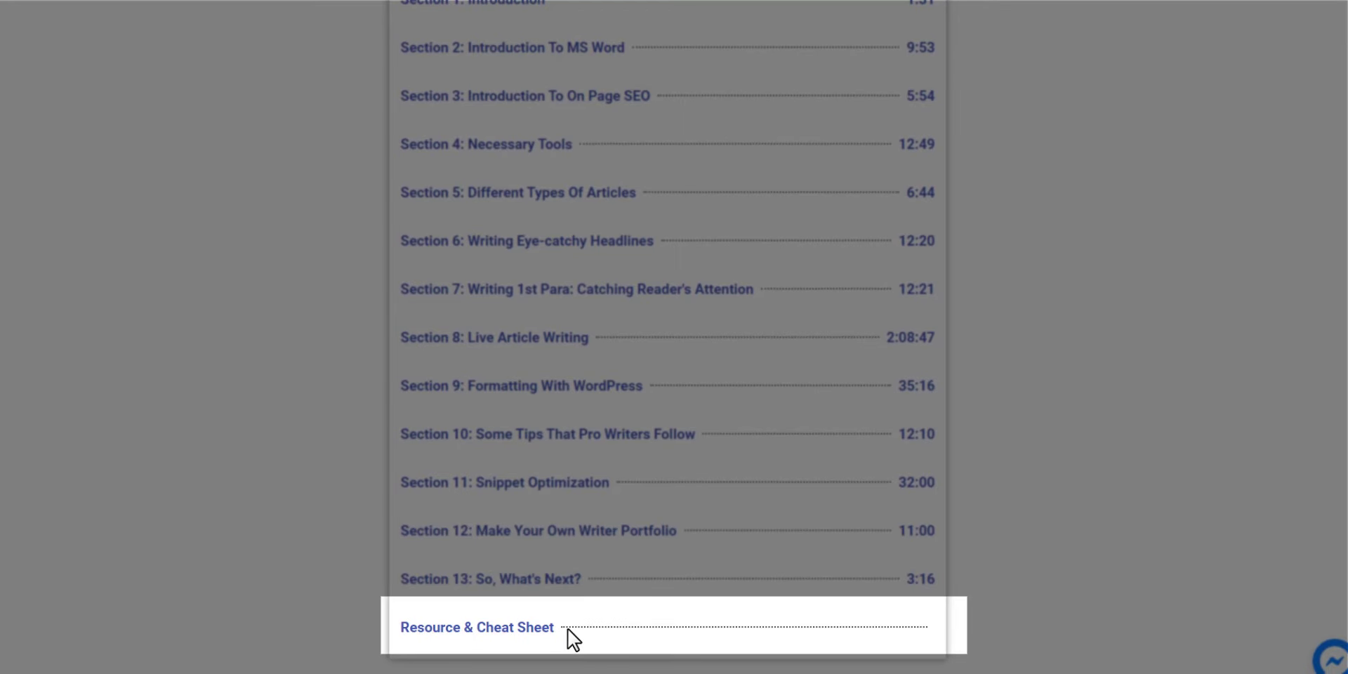
{"action": "scroll", "coordinate": [664, 622], "scroll_direction": "down", "scroll_amount": 2}
{"action": "scroll", "coordinate": [667, 632], "scroll_direction": "down", "scroll_amount": 4}
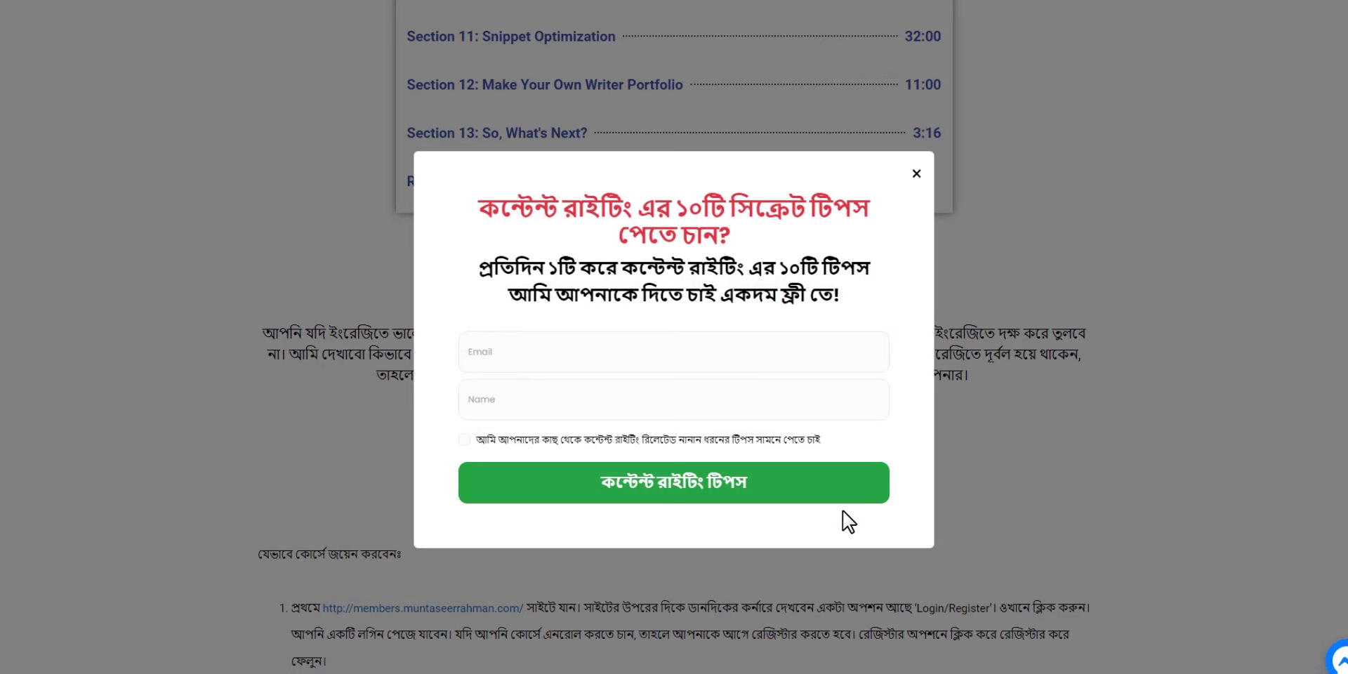
Close the email sign-up popup and scroll back up to the page title
{"action": "left_click", "coordinate": [917, 173]}
{"action": "scroll", "coordinate": [976, 495], "scroll_direction": "down", "scroll_amount": 4}
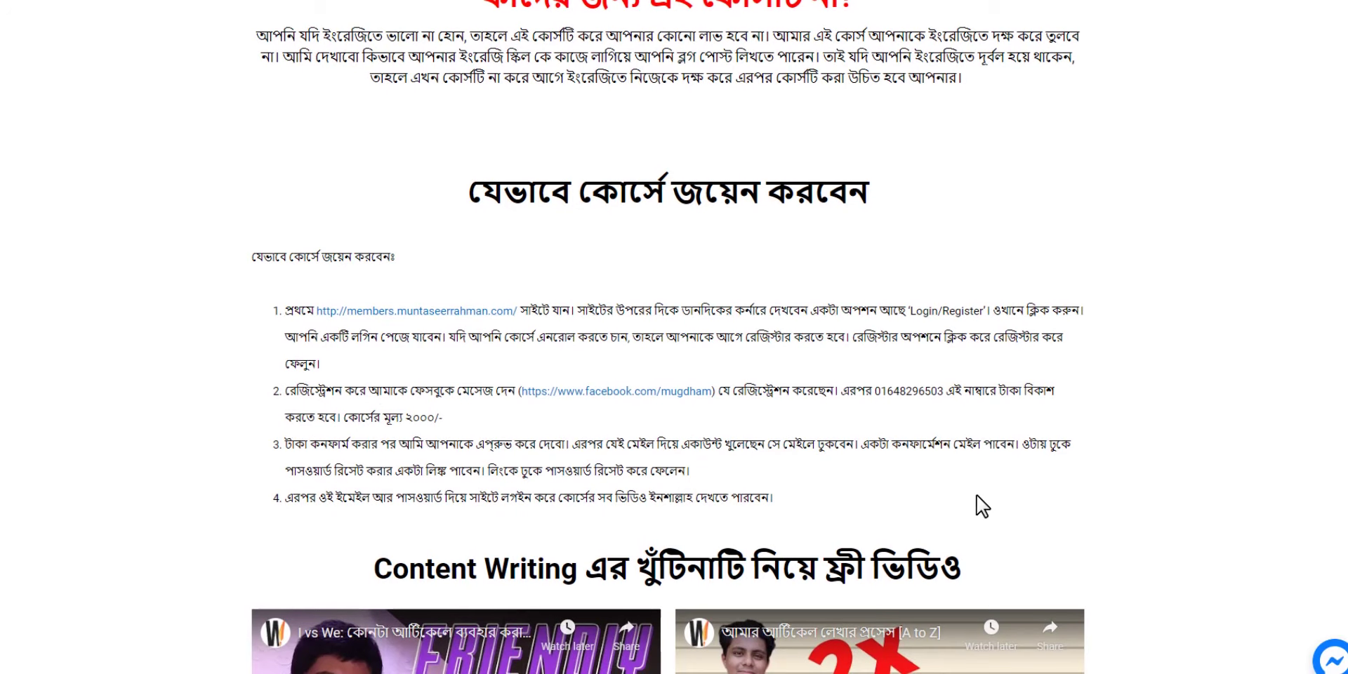
{"action": "scroll", "coordinate": [977, 495], "scroll_direction": "up", "scroll_amount": 2}
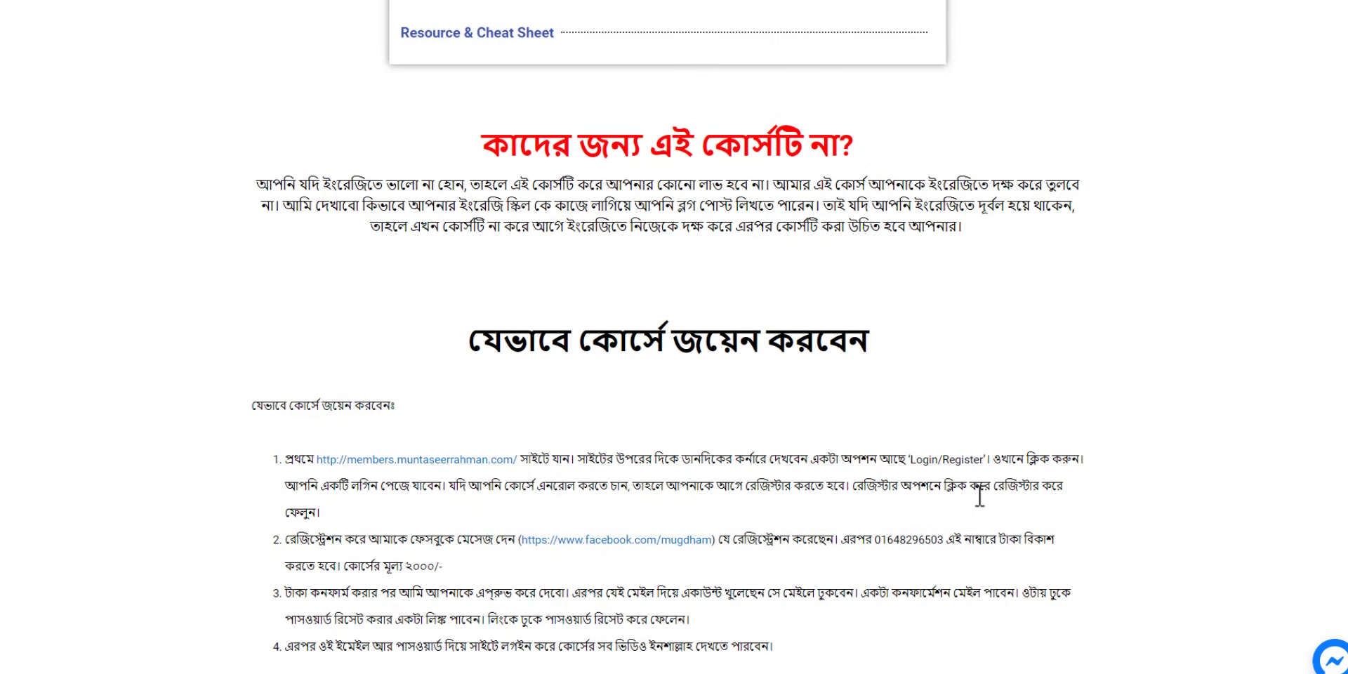
{"action": "scroll", "coordinate": [984, 496], "scroll_direction": "down", "scroll_amount": 3}
{"action": "scroll", "coordinate": [989, 494], "scroll_direction": "up", "scroll_amount": 7}
{"action": "scroll", "coordinate": [1051, 485], "scroll_direction": "up", "scroll_amount": 10}
{"action": "scroll", "coordinate": [1051, 484], "scroll_direction": "up", "scroll_amount": 10}
{"action": "scroll", "coordinate": [1051, 485], "scroll_direction": "up", "scroll_amount": 10}
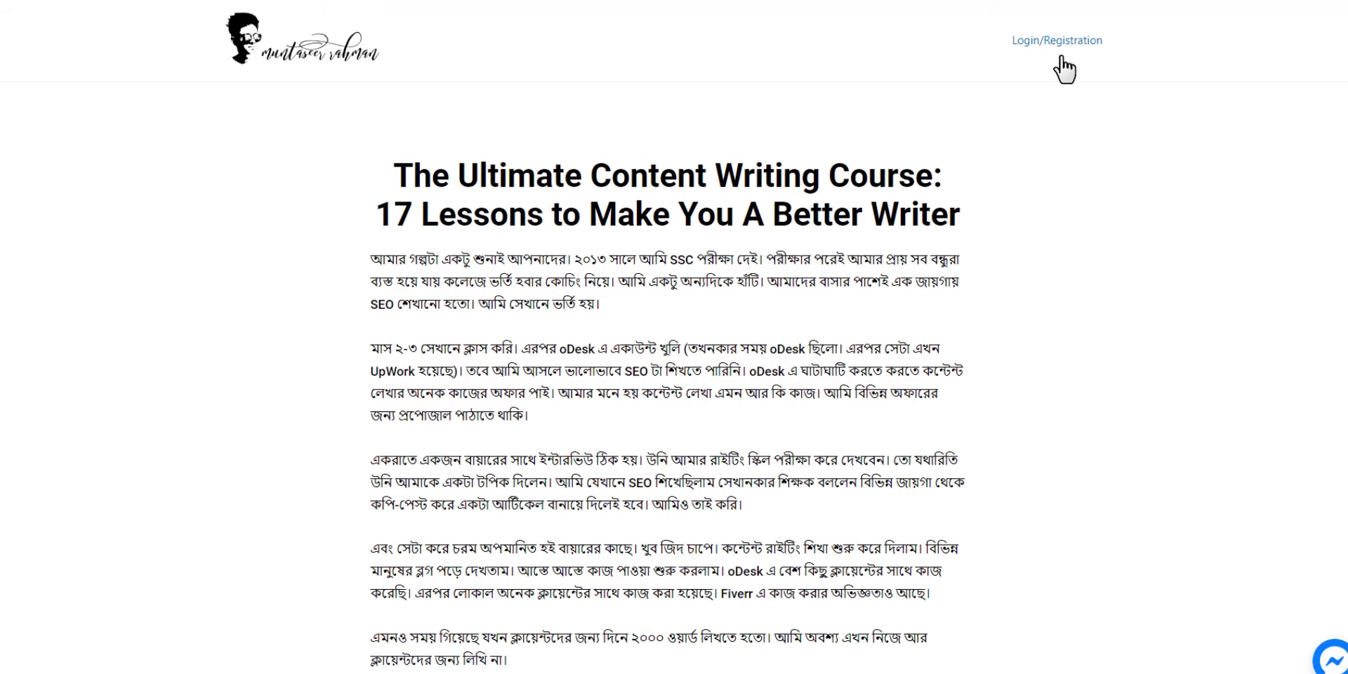
{"action": "scroll", "coordinate": [668, 337], "scroll_direction": "down", "scroll_amount": 8}
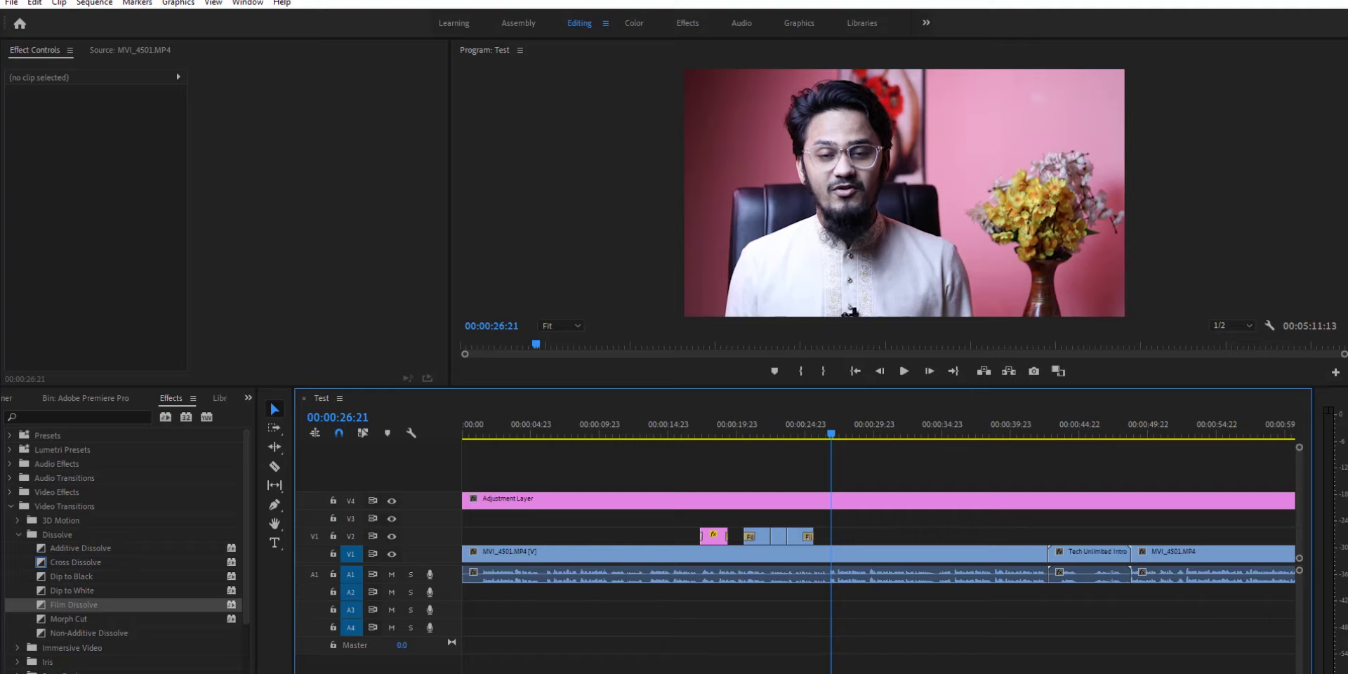
Cut the Adjustment Layer on V4 where the video clips end and delete the leftover piece
{"action": "scroll", "coordinate": [651, 660], "scroll_direction": "down", "scroll_amount": 3}
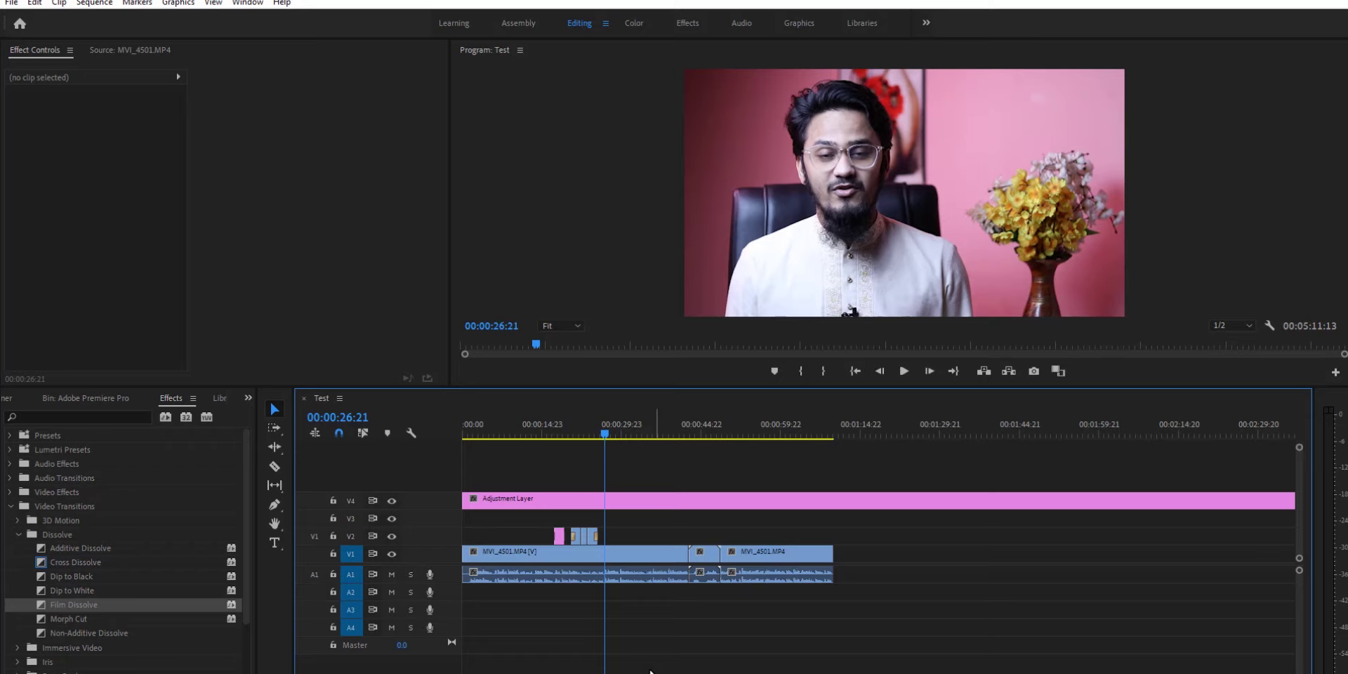
{"action": "key", "text": "c"}
{"action": "left_click_drag", "start_coordinate": [608, 437], "coordinate": [834, 445]}
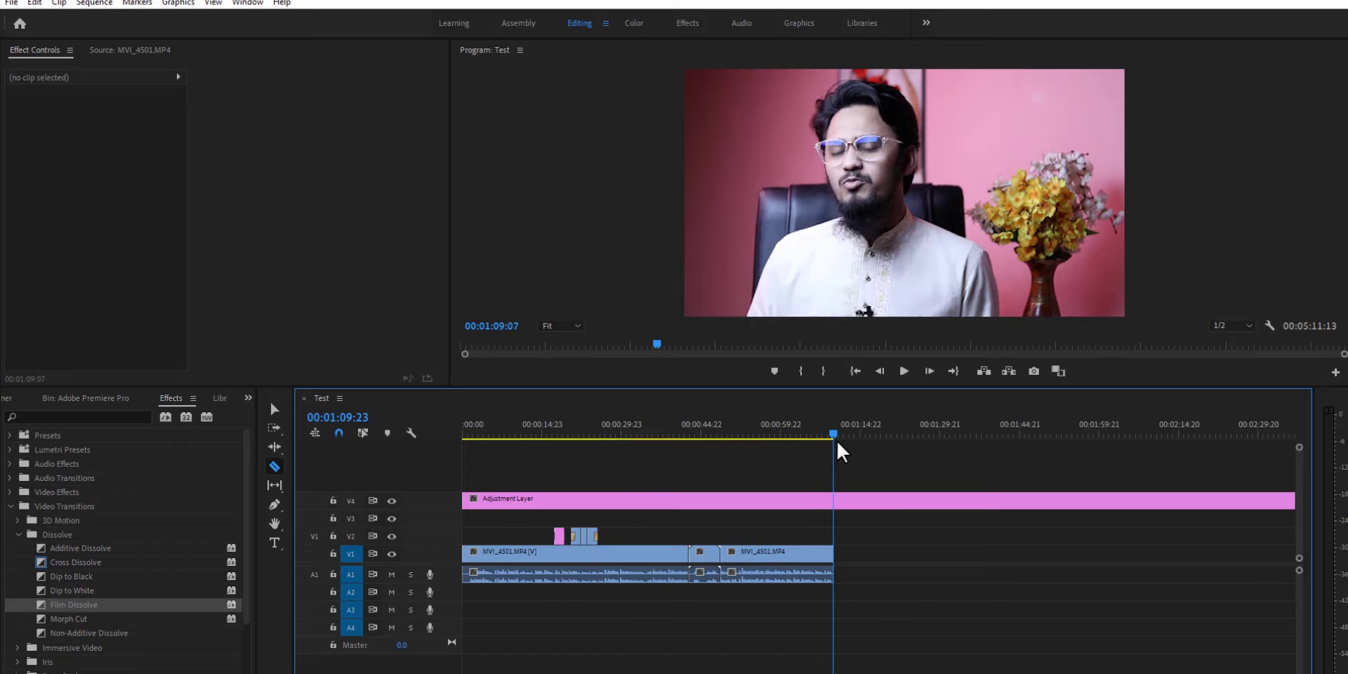
{"action": "left_click", "coordinate": [843, 501]}
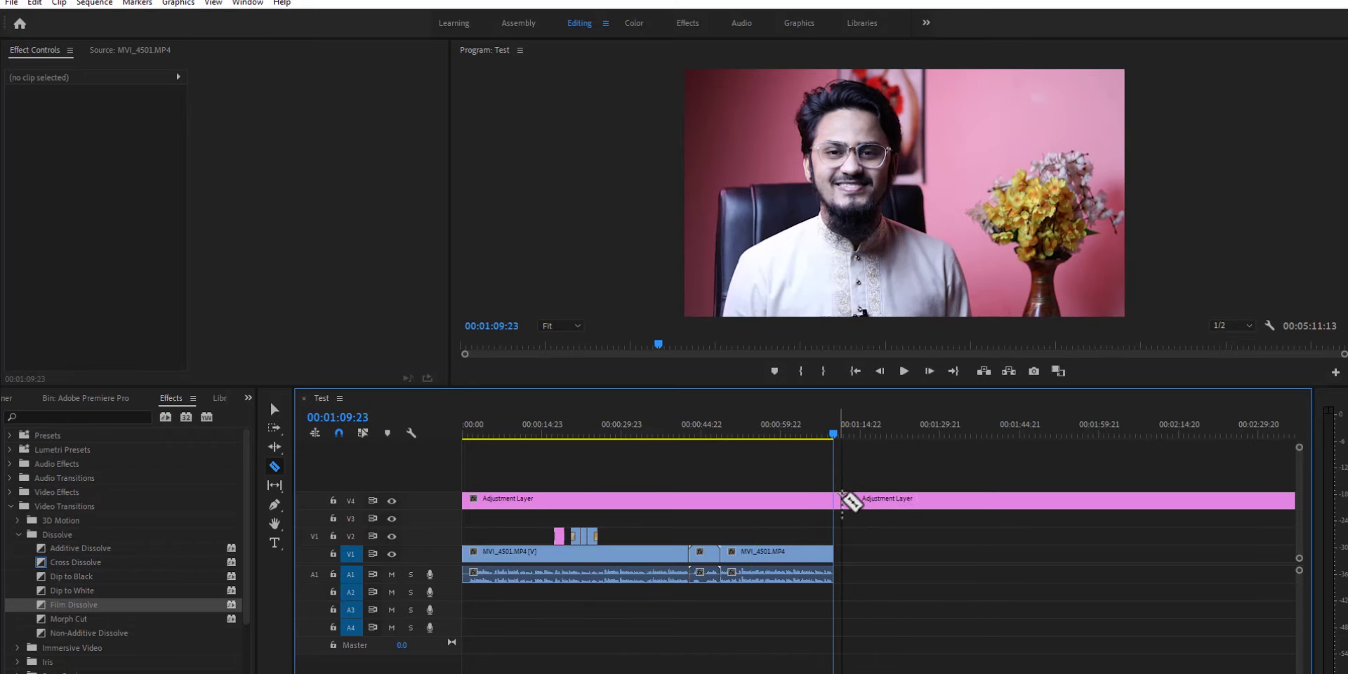
{"action": "key", "text": "v"}
{"action": "left_click", "coordinate": [848, 500]}
{"action": "key", "text": "Delete"}
Move the playhead back to 00:00:05:21 and collapse the video transitions list
{"action": "key", "text": "equal"}
{"action": "key", "text": "minus"}
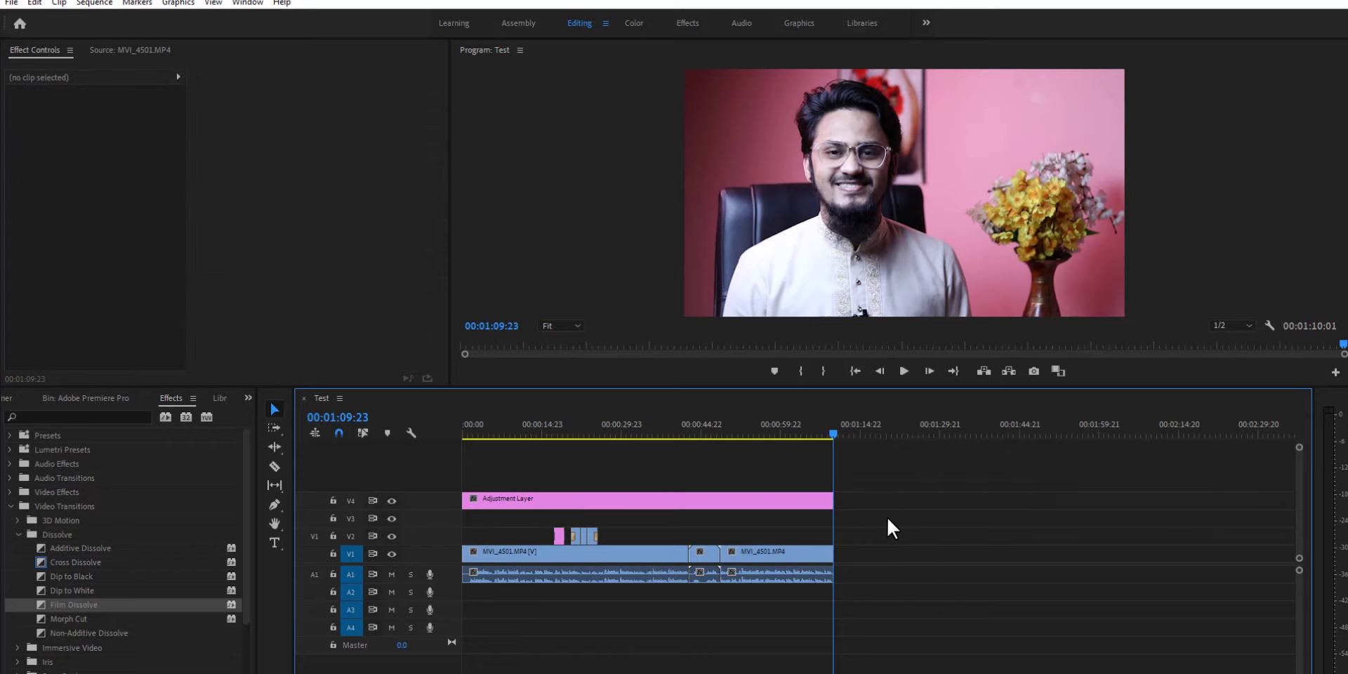
{"action": "key", "text": "minus"}
{"action": "left_click_drag", "start_coordinate": [512, 431], "coordinate": [479, 432]}
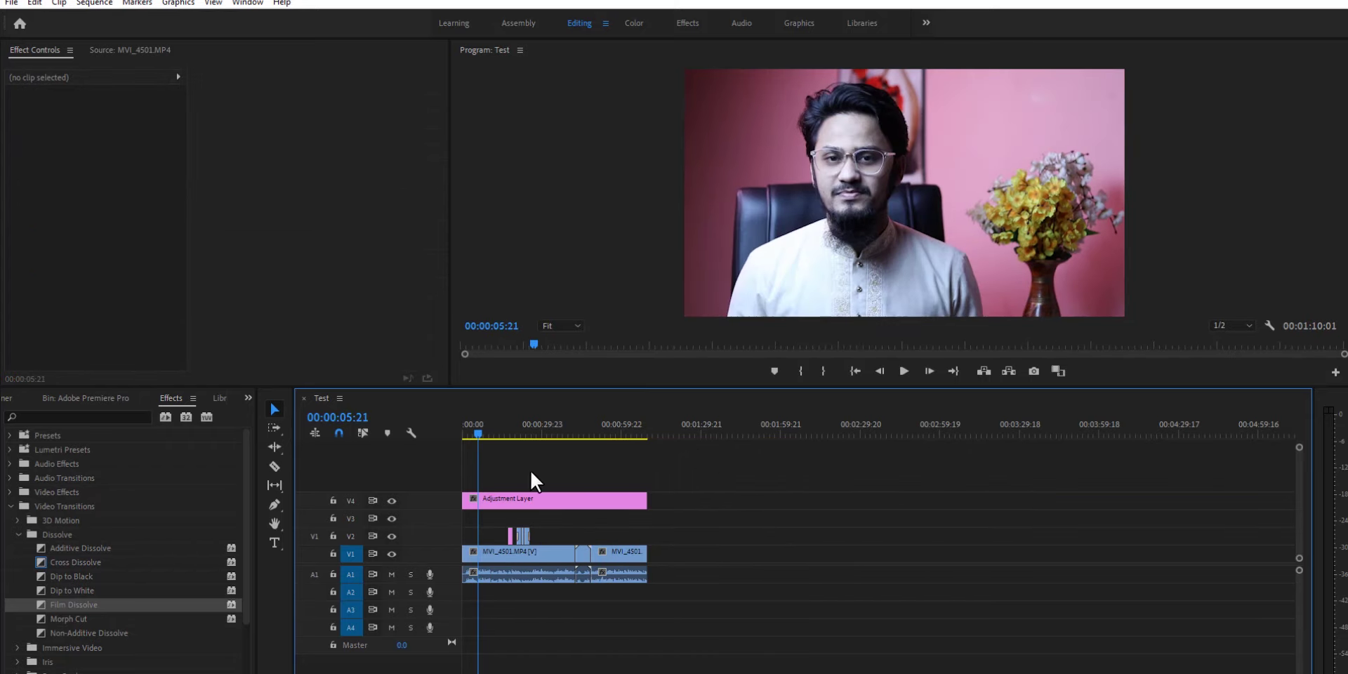
{"action": "key", "text": "equal"}
{"action": "key", "text": "equal"}
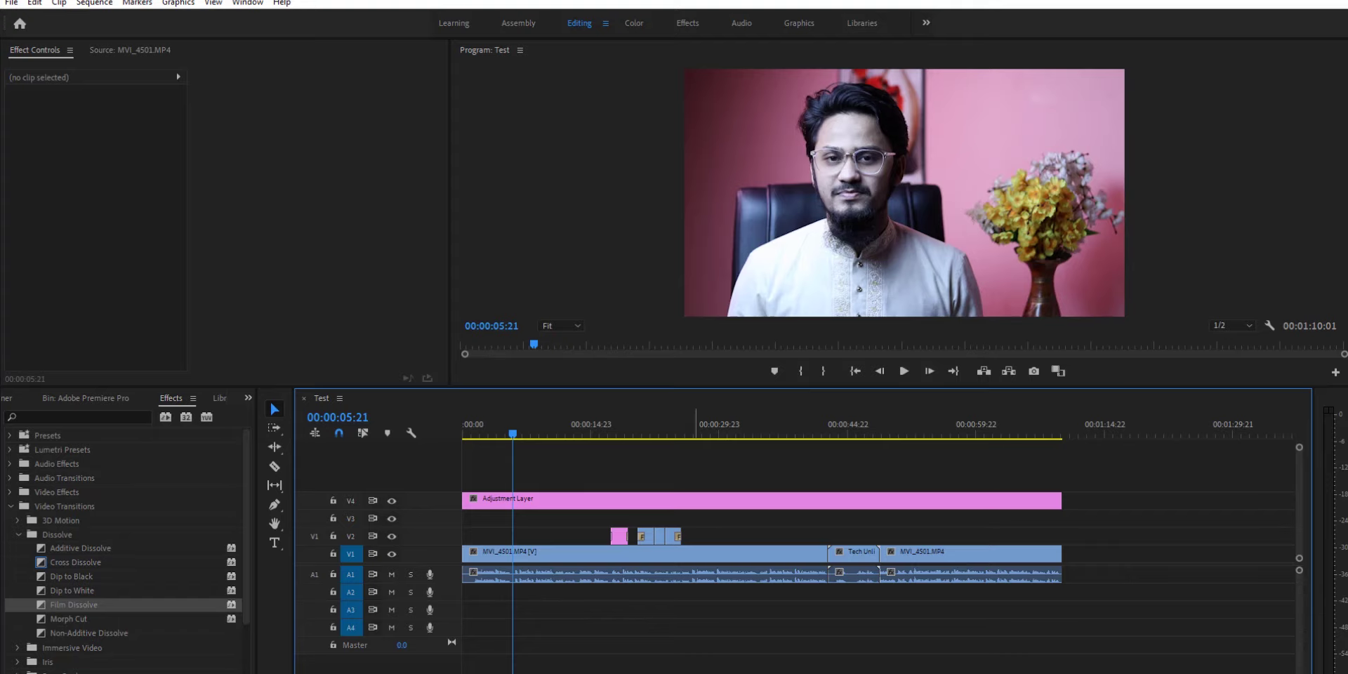
{"action": "left_click", "coordinate": [10, 506]}
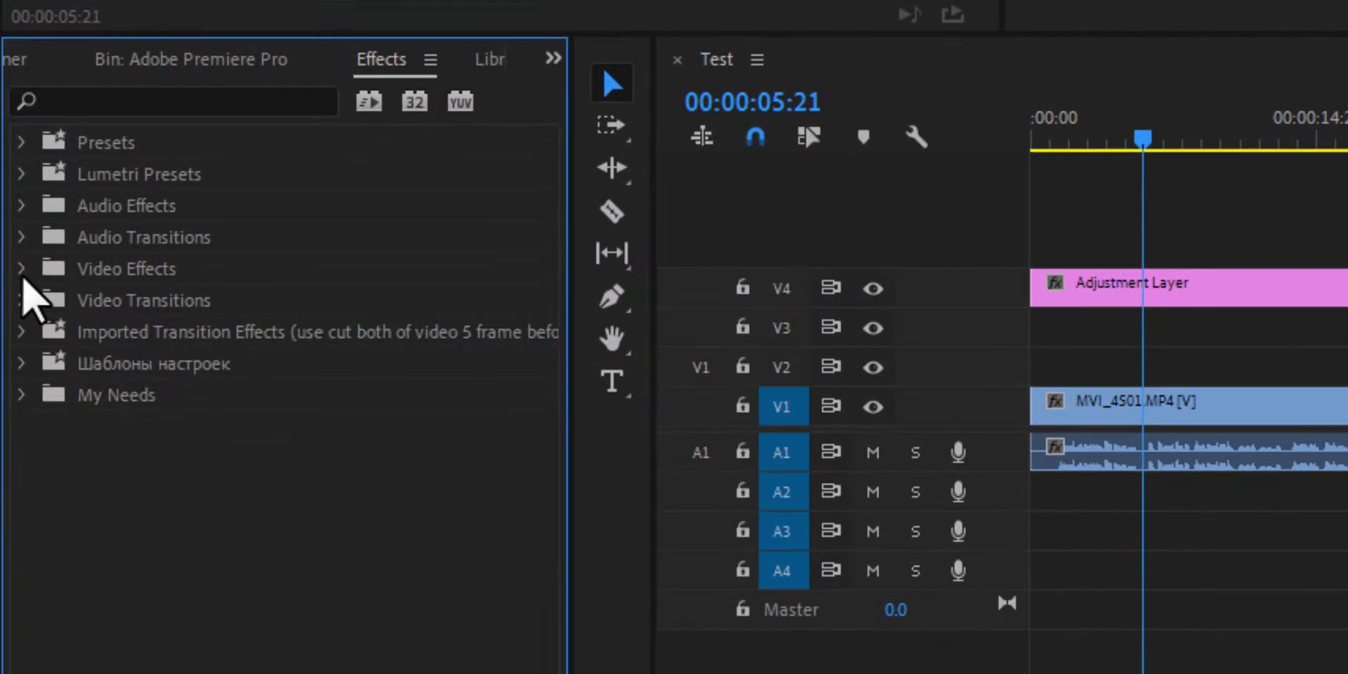
Apply Channel Mixer to the MVI_4501 clip on V1, try Red-Red at 167, then undo it
{"action": "left_click", "coordinate": [9, 493]}
{"action": "left_click", "coordinate": [38, 395]}
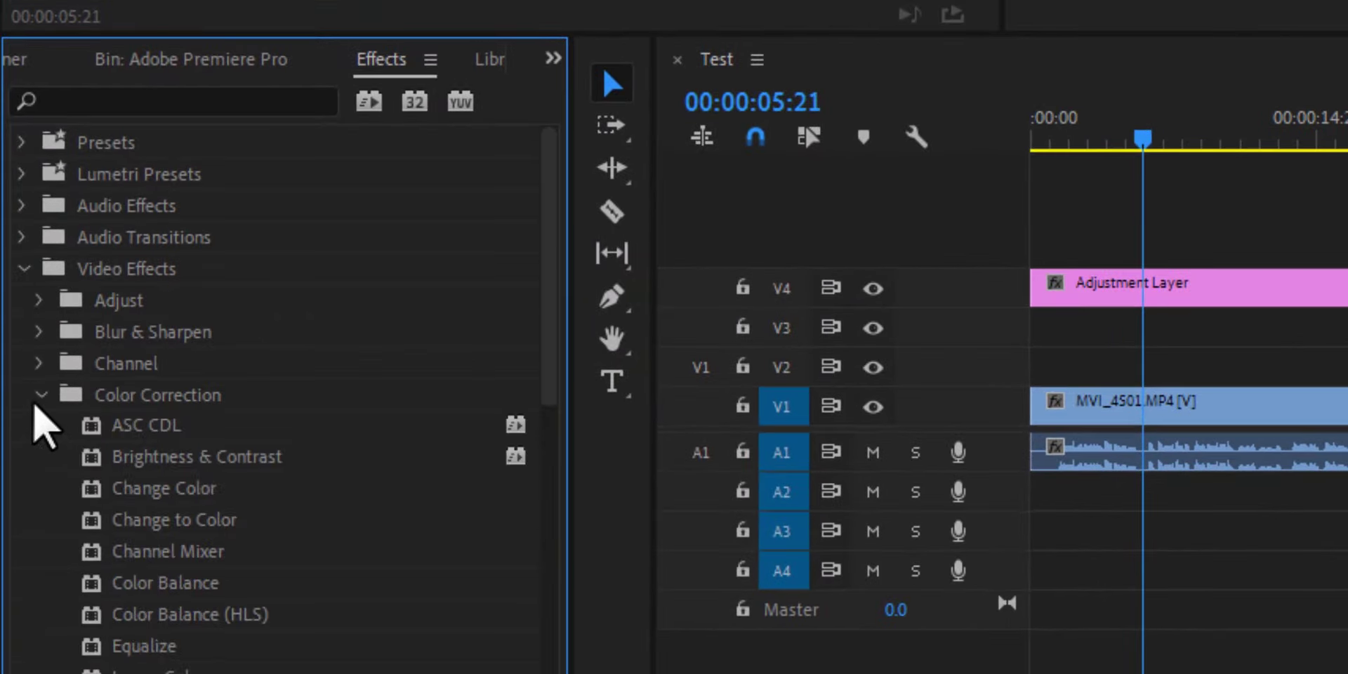
{"action": "scroll", "coordinate": [56, 428], "scroll_direction": "down", "scroll_amount": 3}
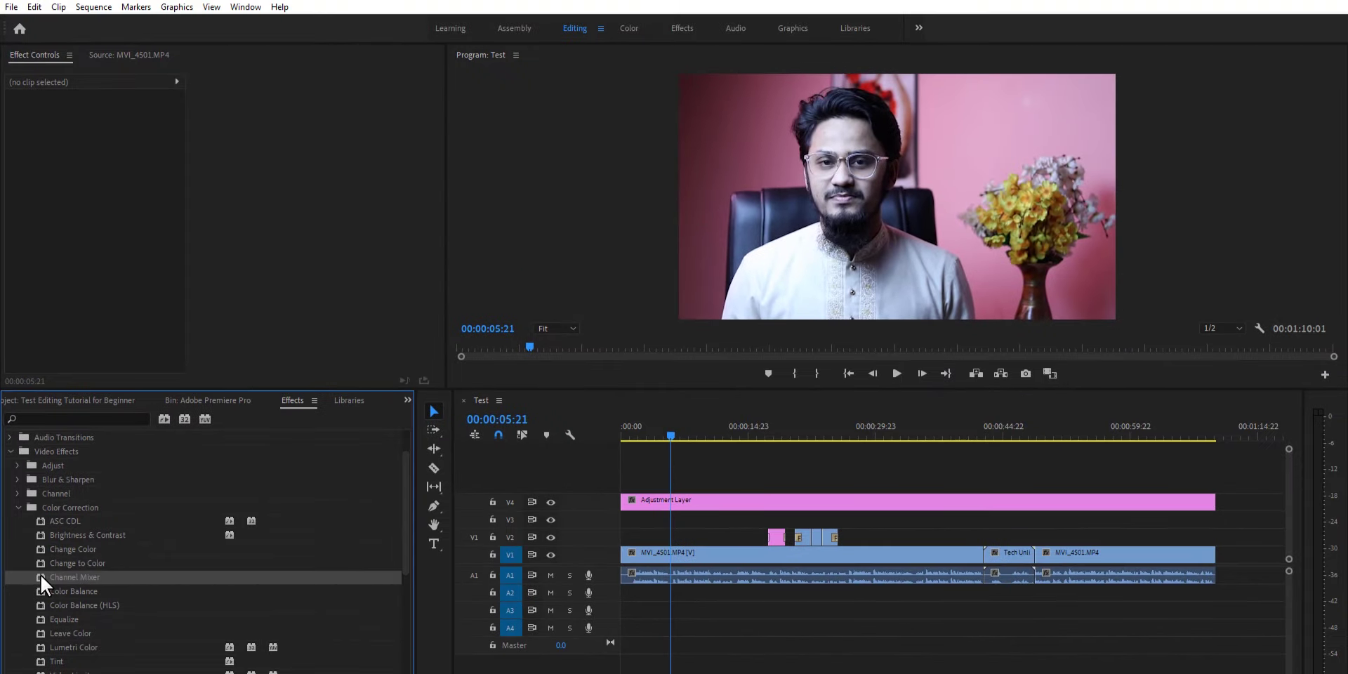
{"action": "left_click_drag", "start_coordinate": [40, 575], "coordinate": [709, 554]}
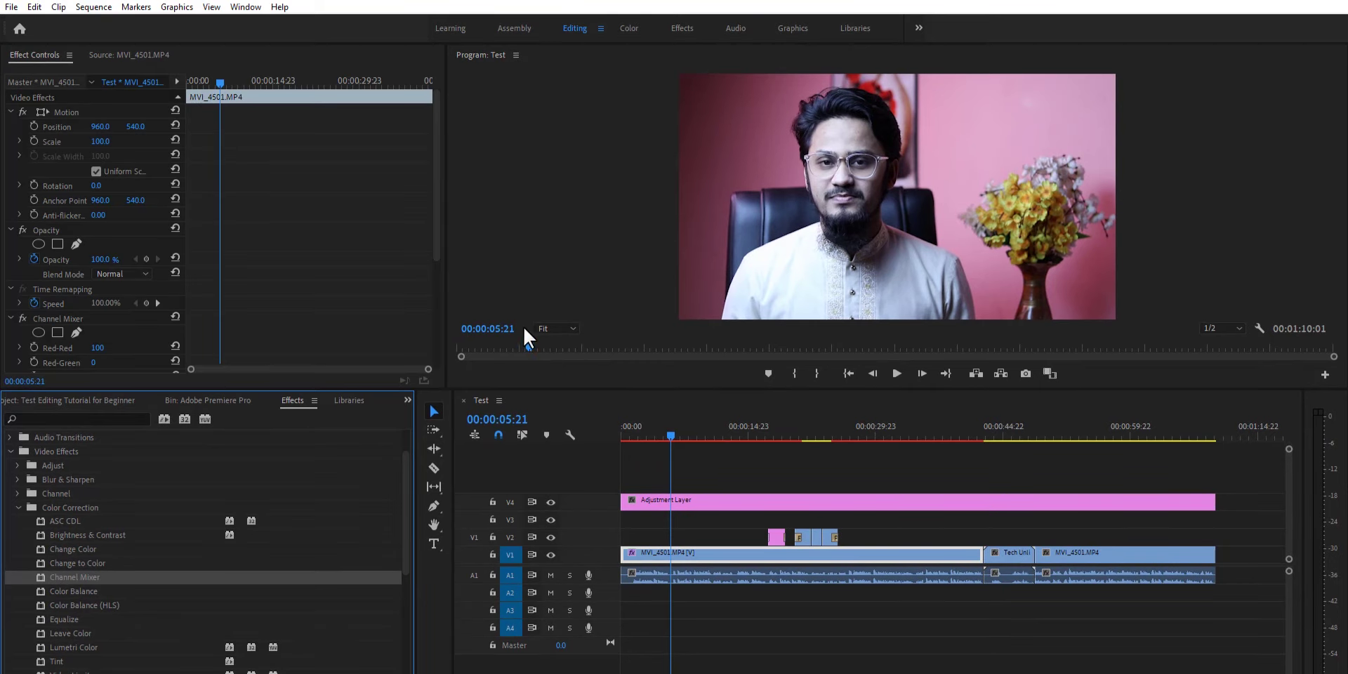
{"action": "left_click_drag", "start_coordinate": [432, 217], "coordinate": [437, 351]}
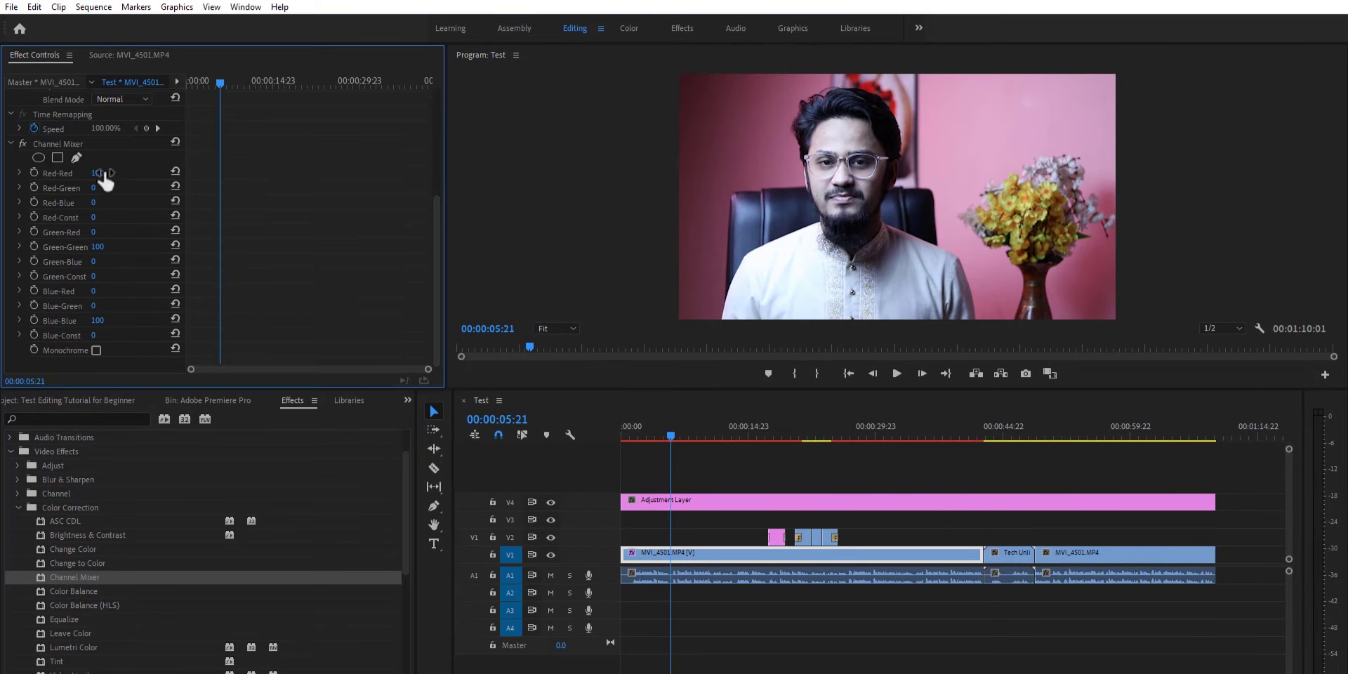
{"action": "left_click_drag", "start_coordinate": [98, 173], "coordinate": [145, 176]}
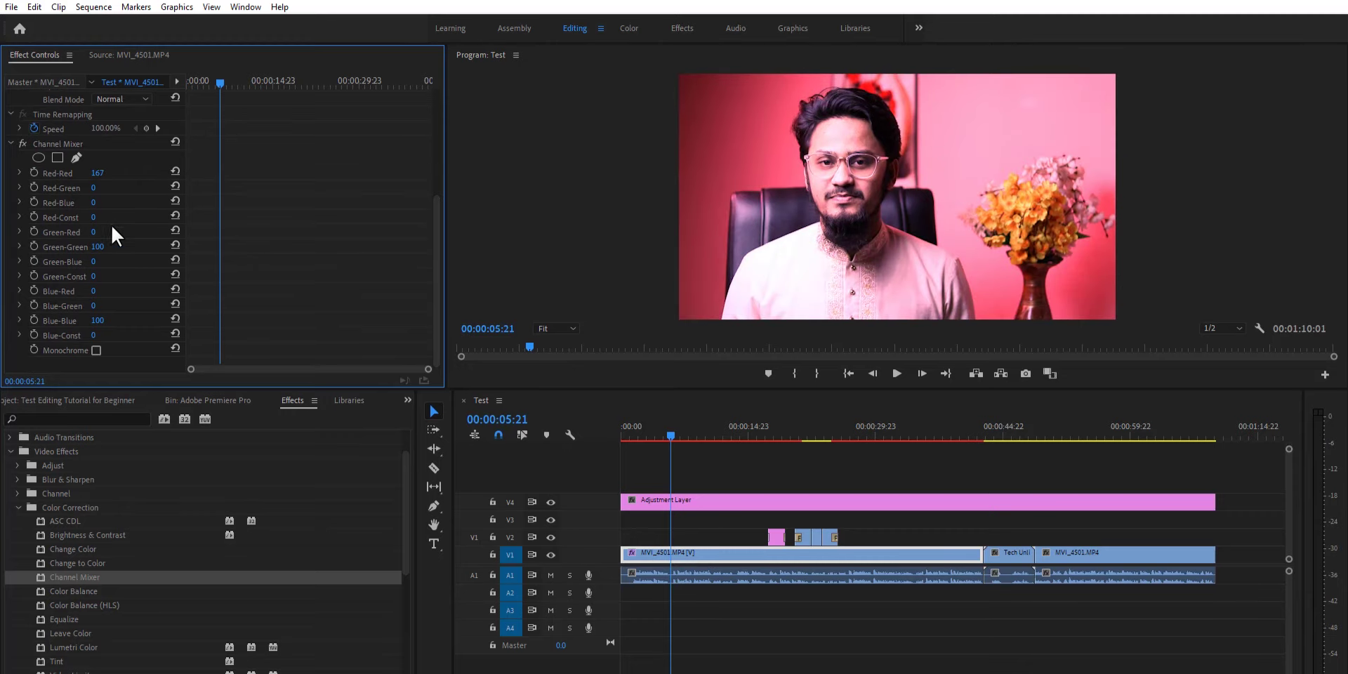
{"action": "key", "text": "ctrl+z"}
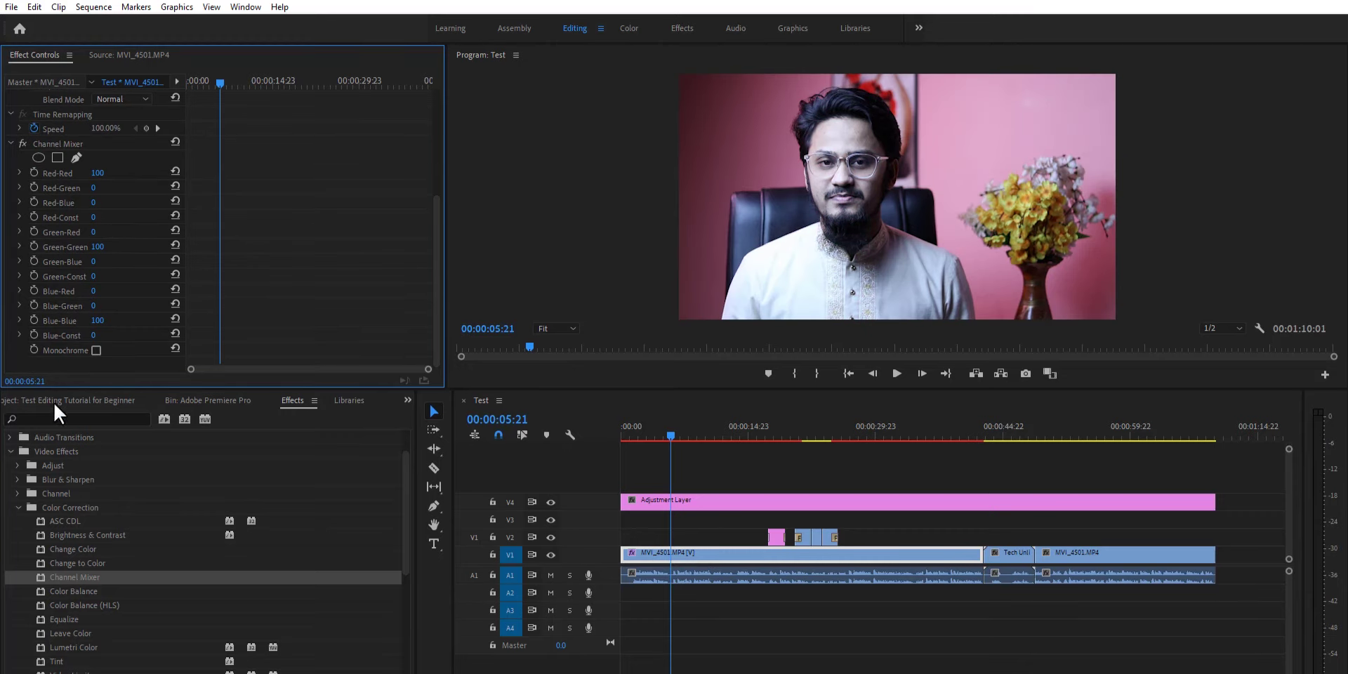
Collapse Color Correction, zoom the timeline to fit, and select the Adjustment Layer clip
{"action": "left_click", "coordinate": [18, 507]}
{"action": "scroll", "coordinate": [116, 604], "scroll_direction": "down", "scroll_amount": 1}
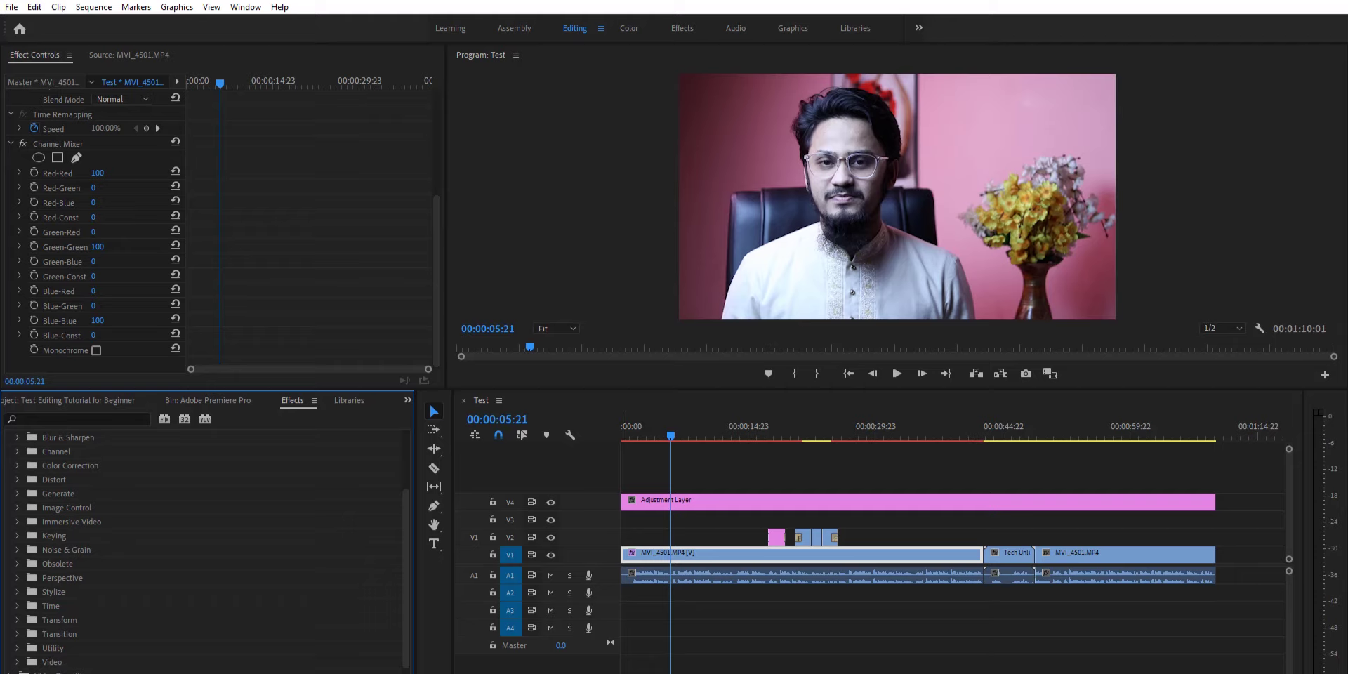
{"action": "key", "text": "minus"}
{"action": "key", "text": "minus"}
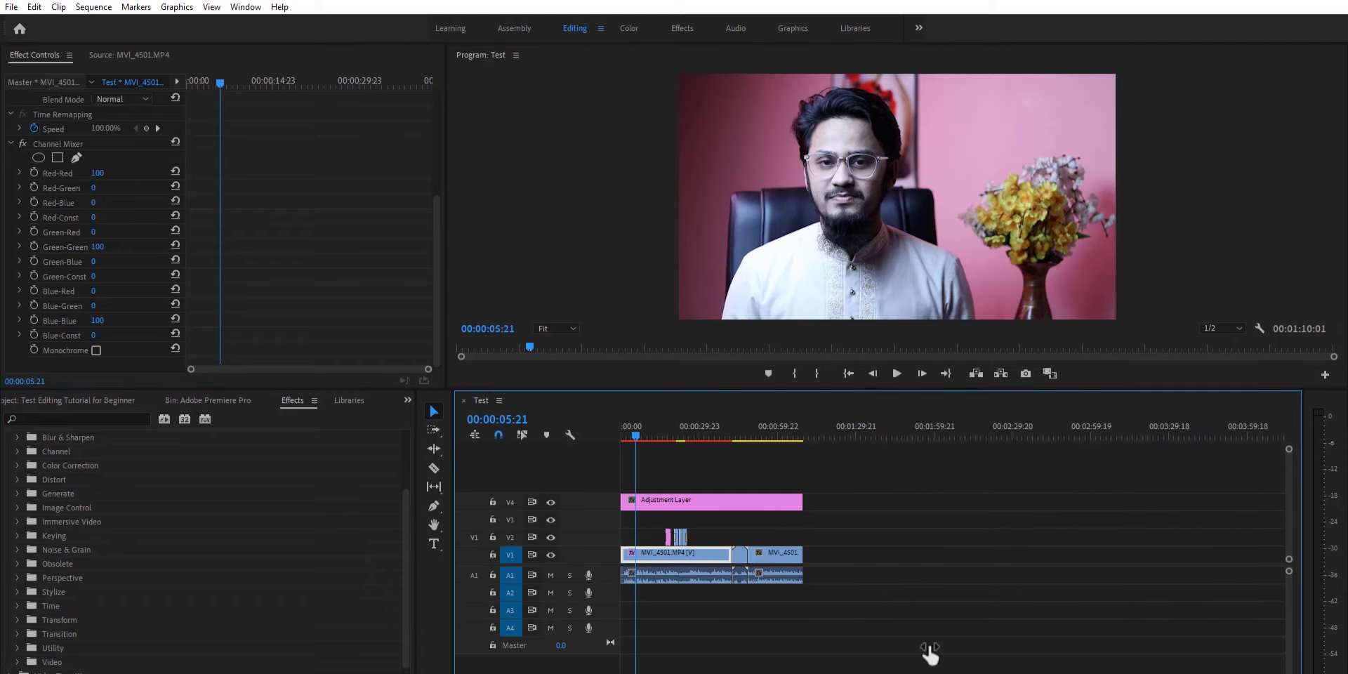
{"action": "left_click", "coordinate": [852, 621]}
{"action": "left_click", "coordinate": [673, 501]}
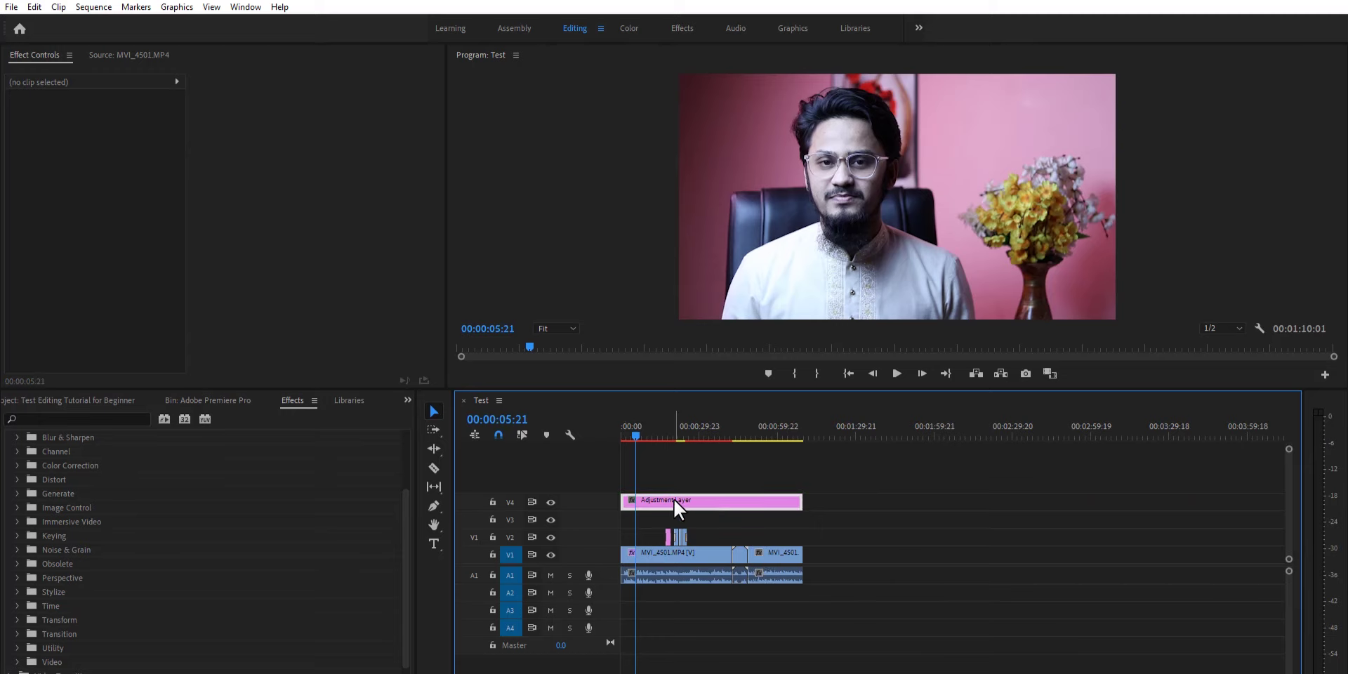
{"action": "key", "text": "backslash"}
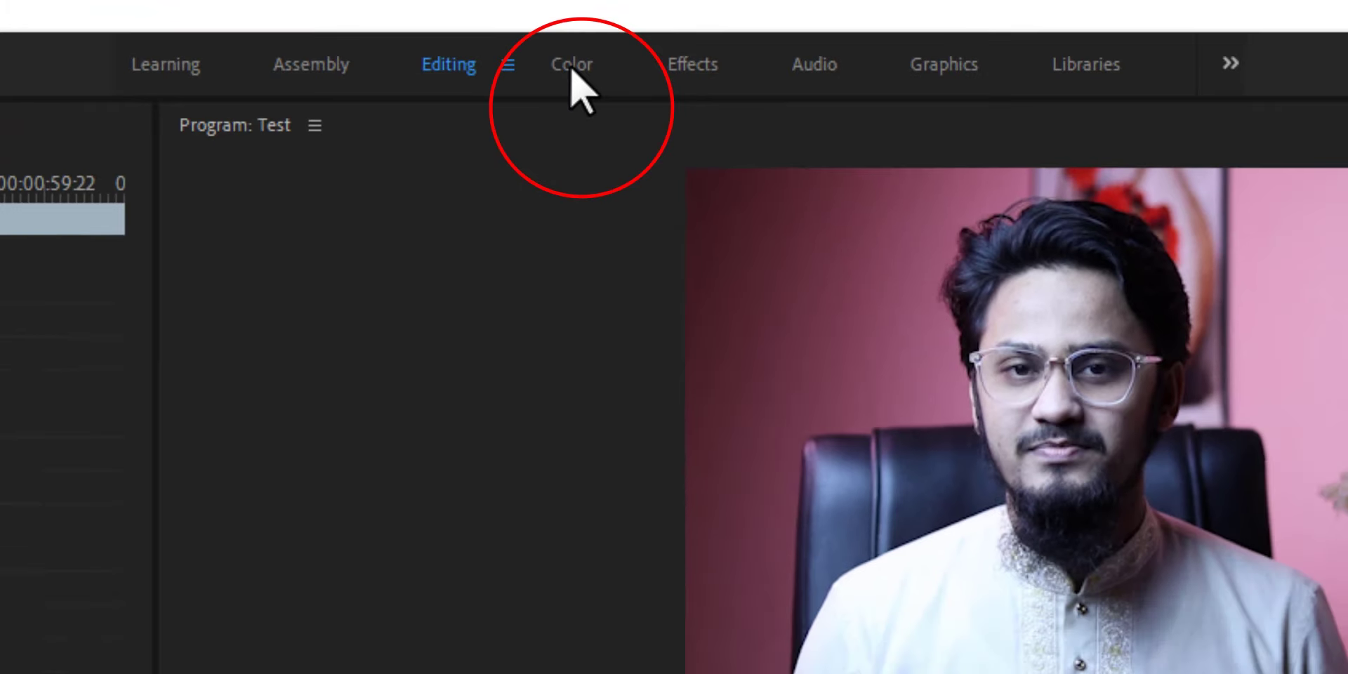
Switch to the Color workspace
{"action": "left_click", "coordinate": [555, 75]}
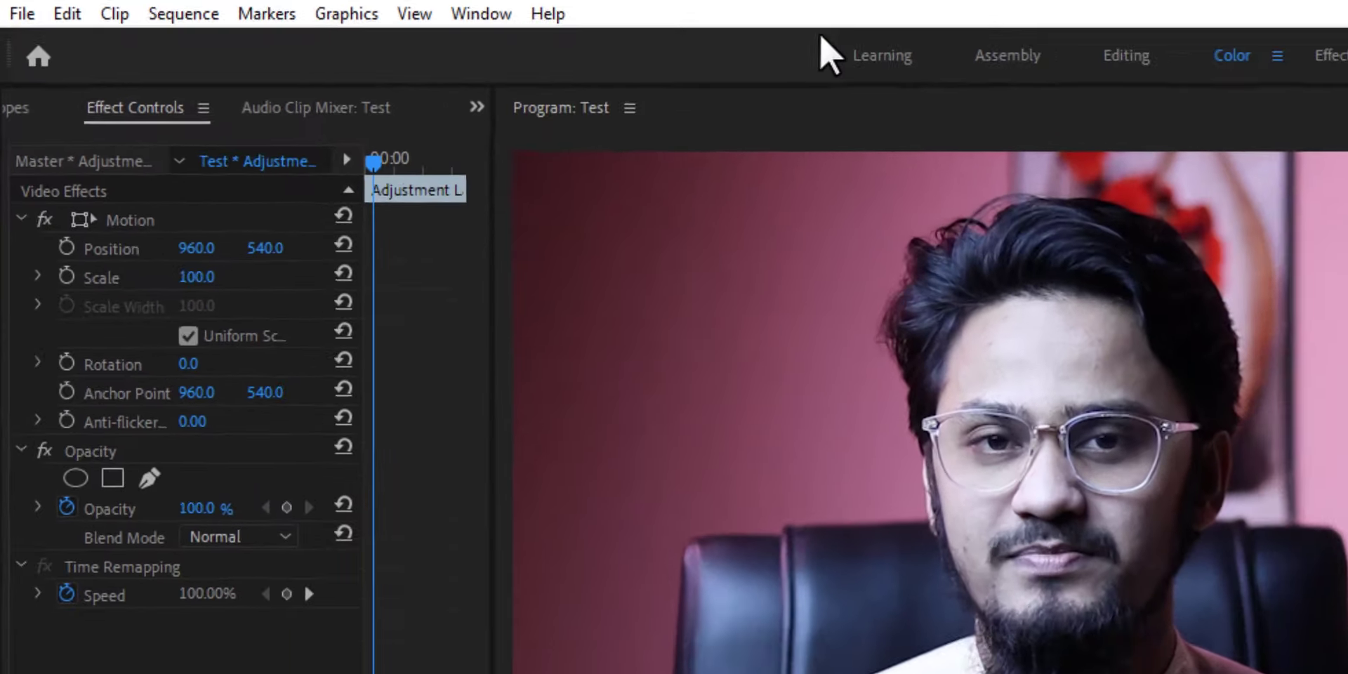
{"action": "left_click", "coordinate": [247, 9]}
{"action": "mouse_move", "coordinate": [555, 50]}
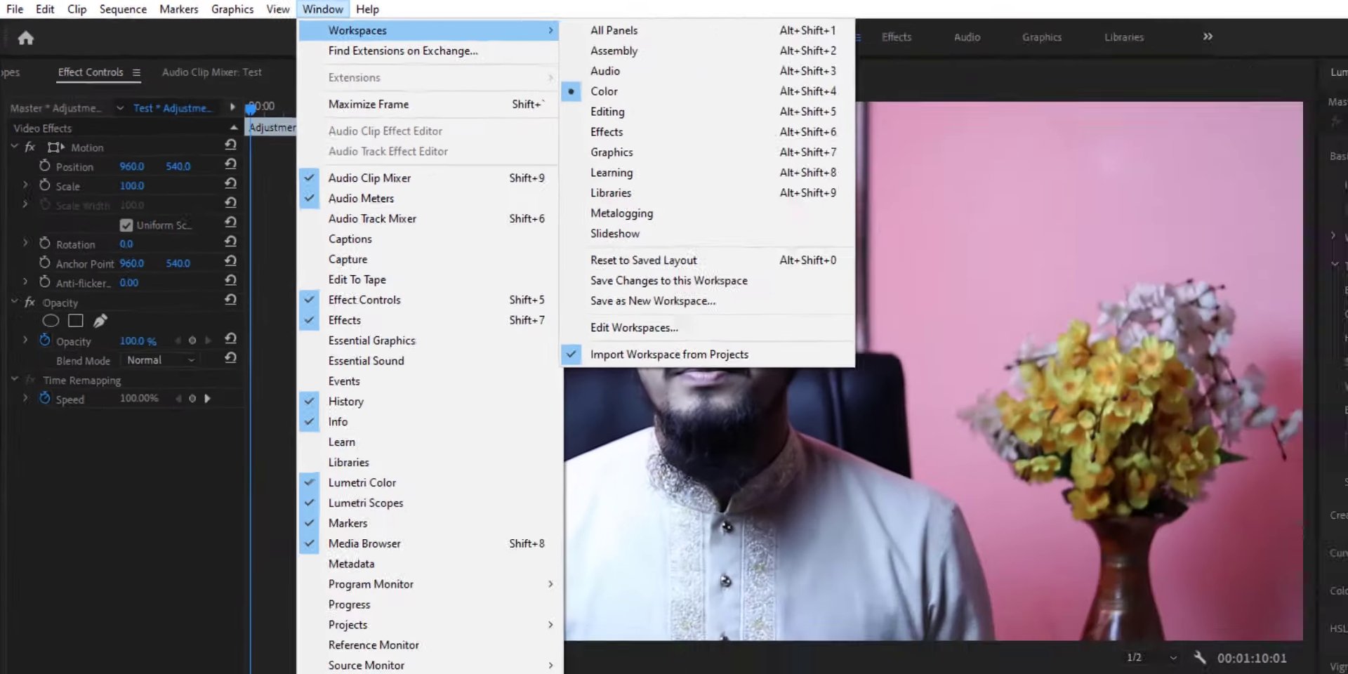
{"action": "left_click", "coordinate": [604, 91]}
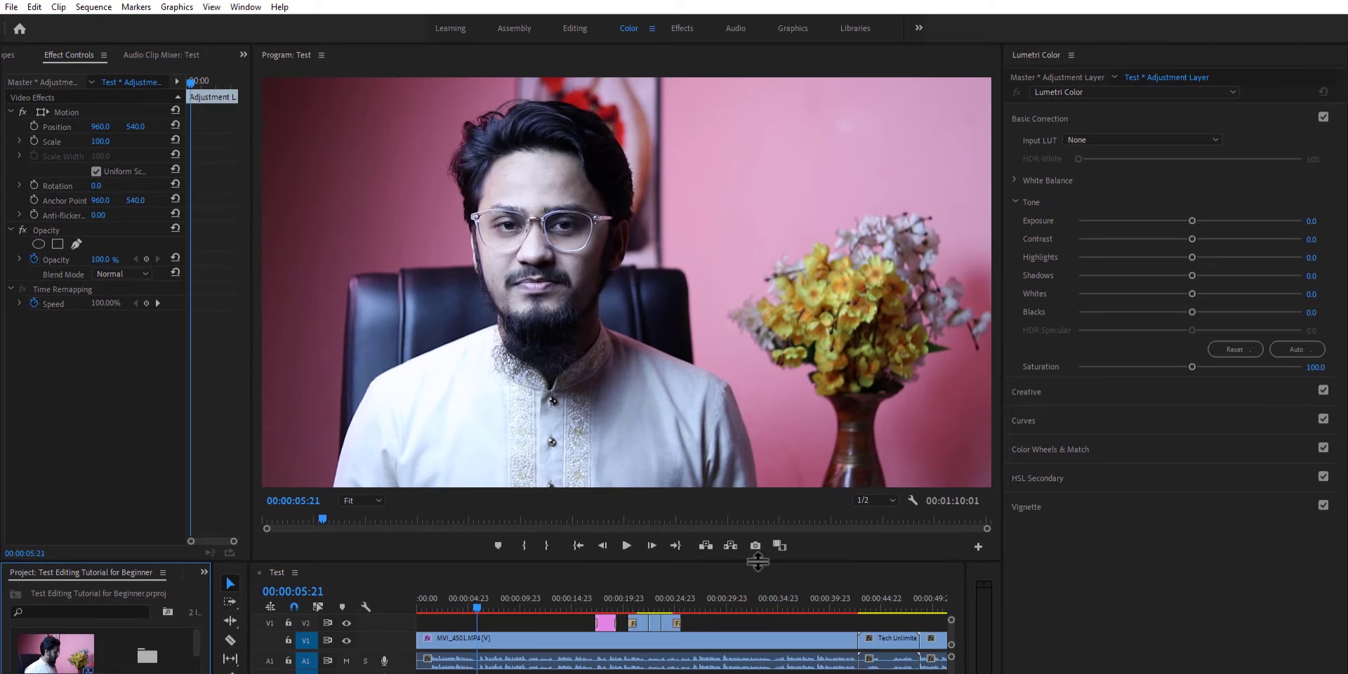
Enlarge the timeline by shrinking the program monitor and zoom out to the sequence end
{"action": "left_click_drag", "start_coordinate": [757, 560], "coordinate": [706, 384]}
{"action": "left_click", "coordinate": [483, 643]}
{"action": "key", "text": "minus"}
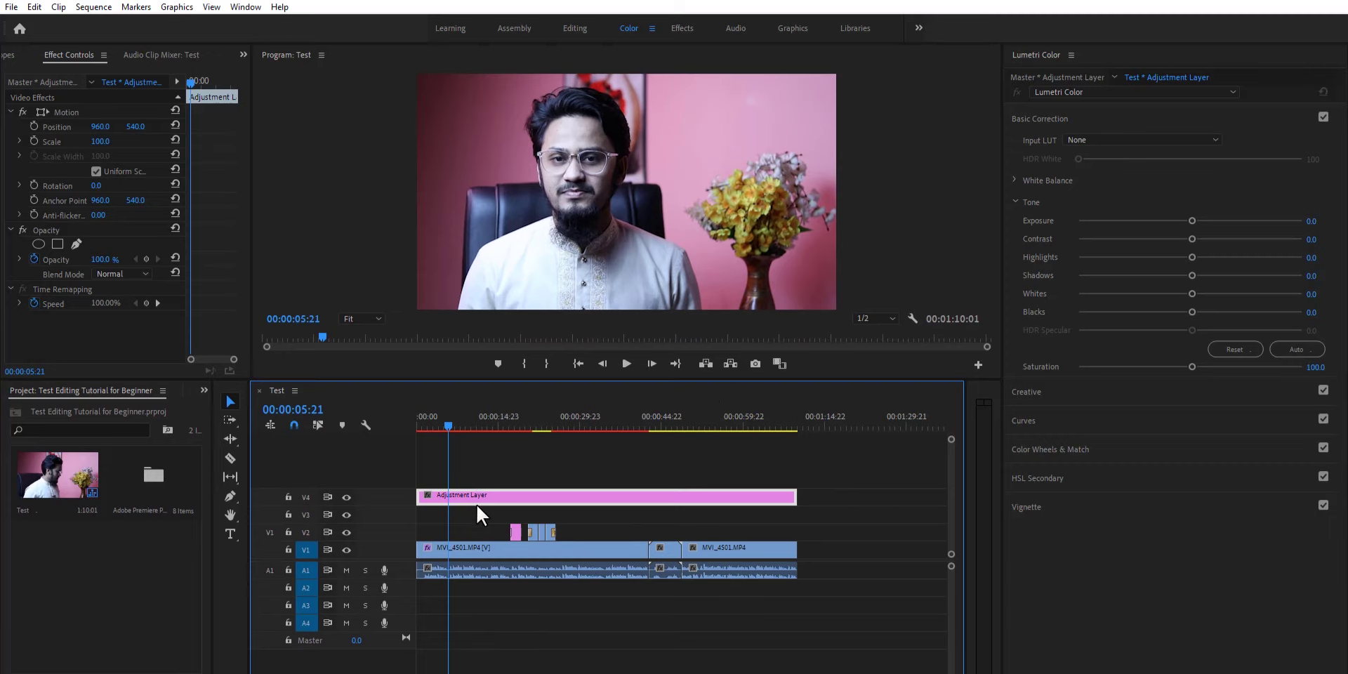
Select the MVI_4501 clip, save the project, then select the Adjustment Layer clip
{"action": "left_click", "coordinate": [469, 550]}
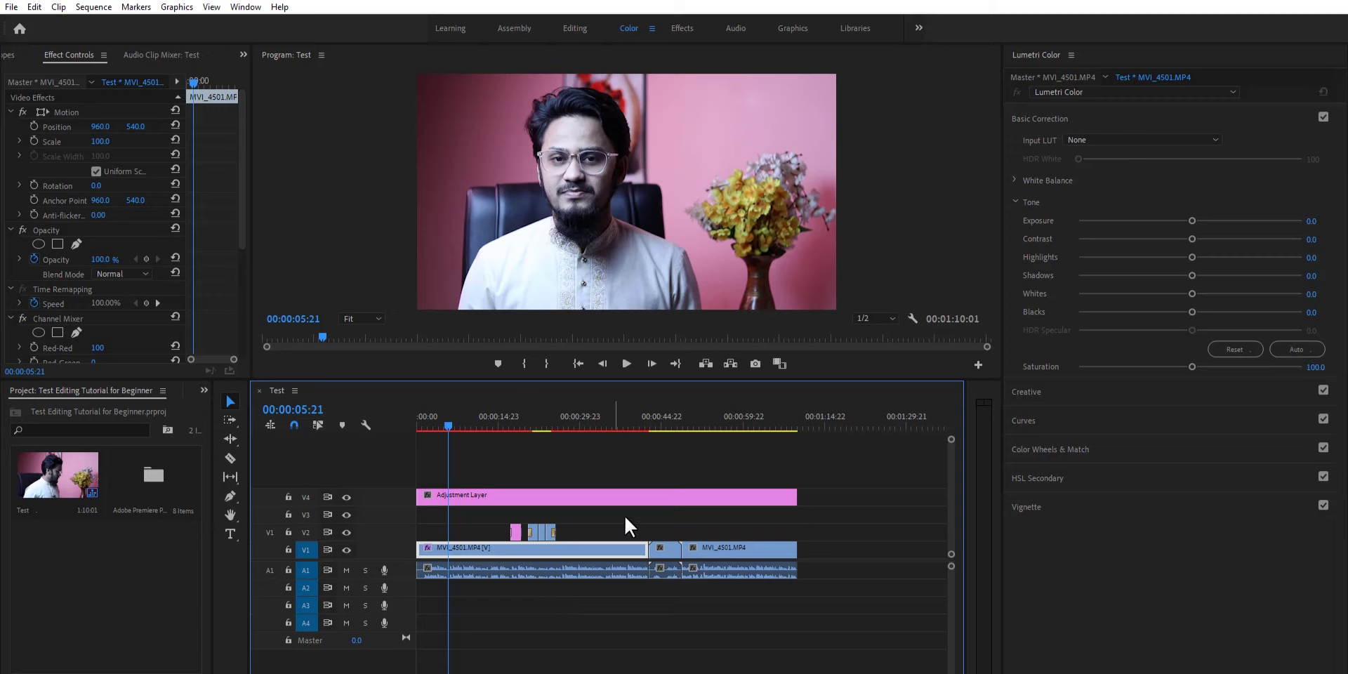
{"action": "key", "text": "ctrl+s"}
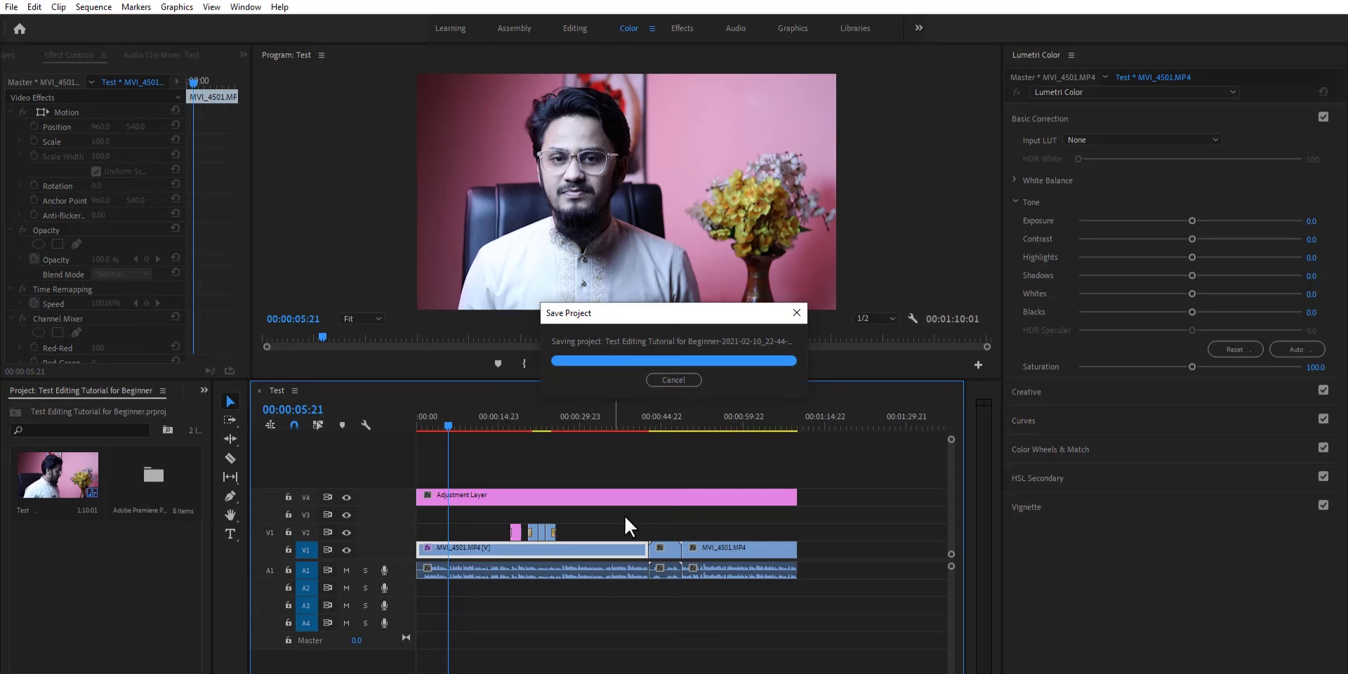
{"action": "left_click", "coordinate": [600, 494]}
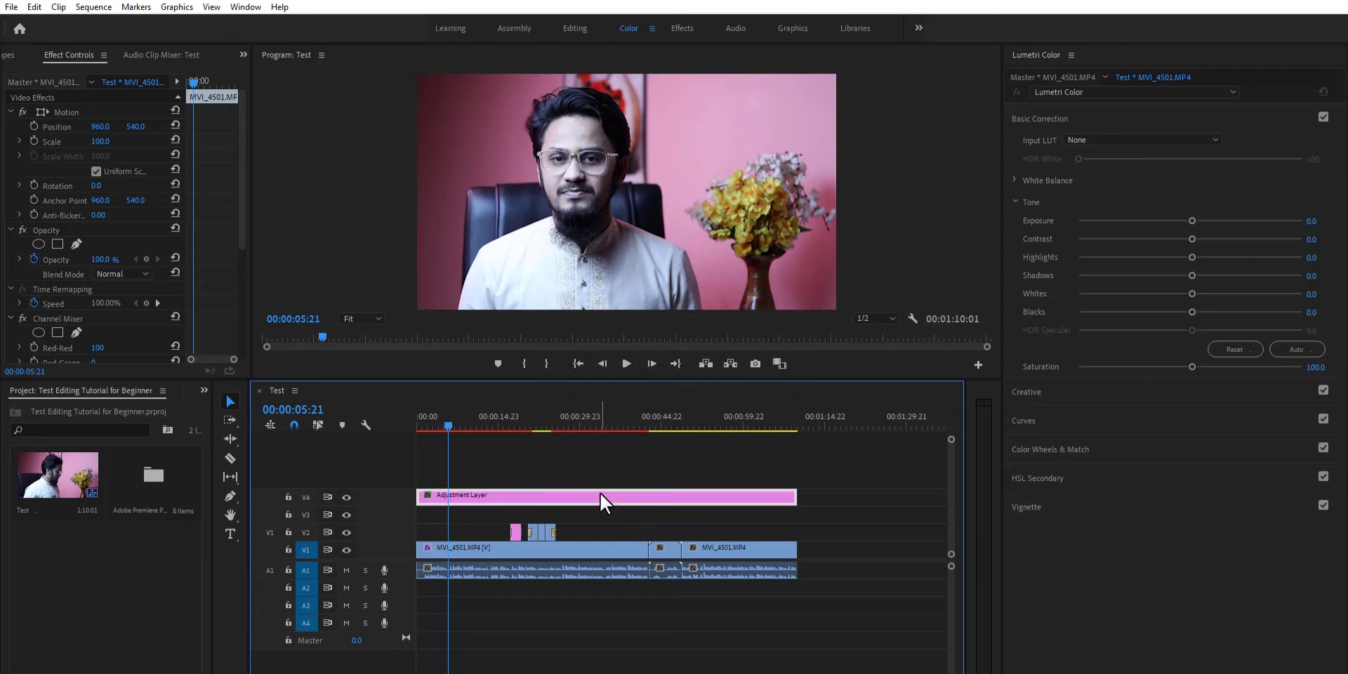
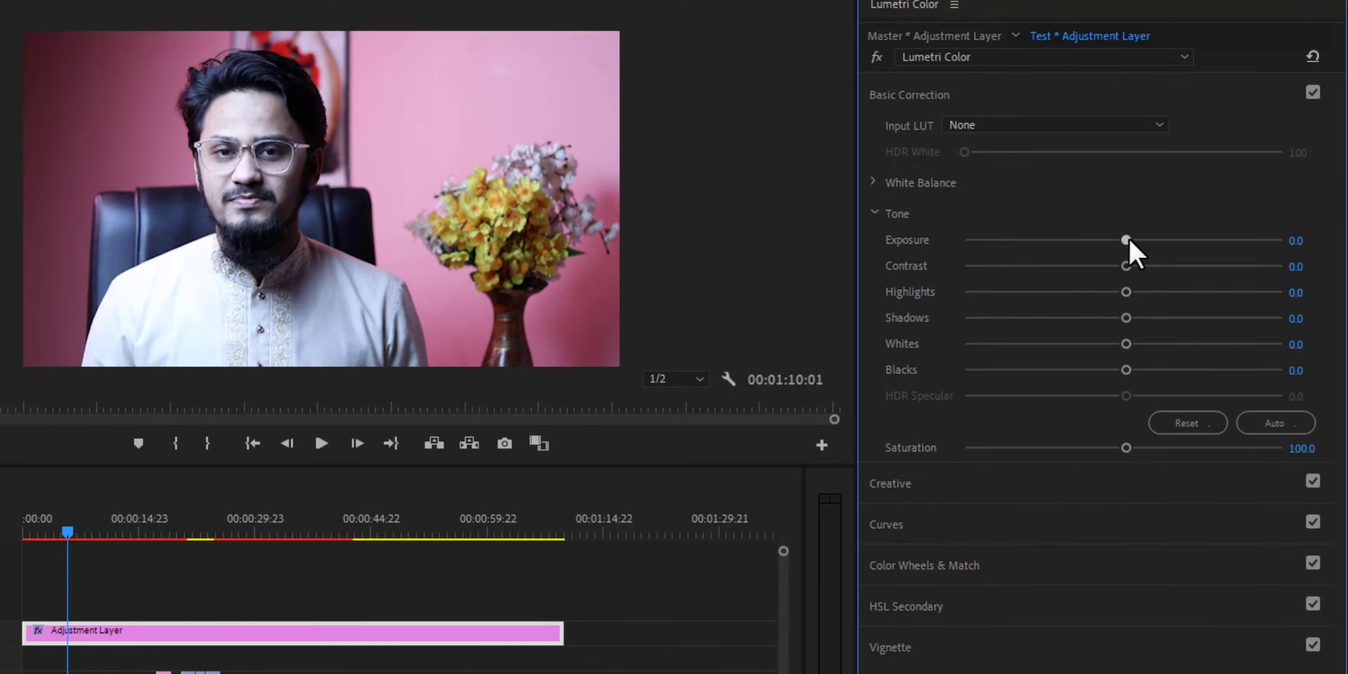
Set the adjustment layer's Exposure to 0.2 and toggle the layer off and on to compare
{"action": "left_click_drag", "start_coordinate": [1135, 240], "coordinate": [1121, 239]}
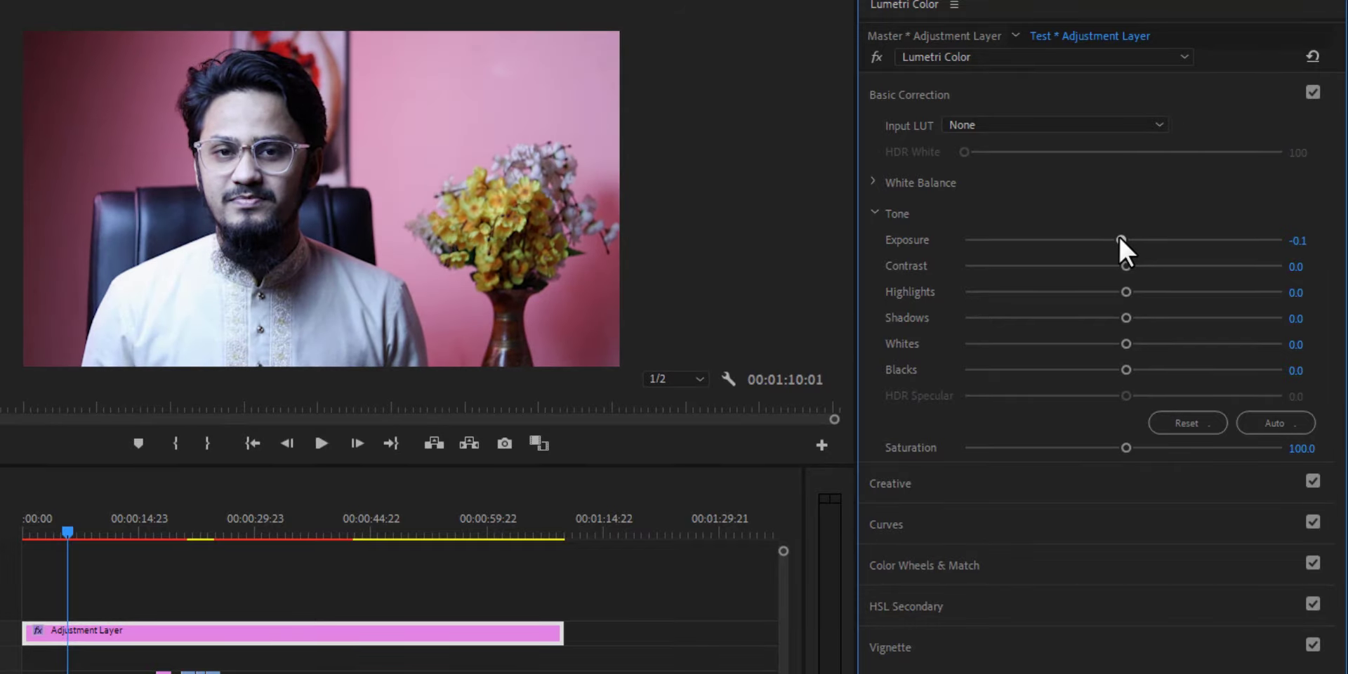
{"action": "left_click", "coordinate": [1294, 241]}
{"action": "type", "text": "0.2"}
{"action": "key", "text": "Return"}
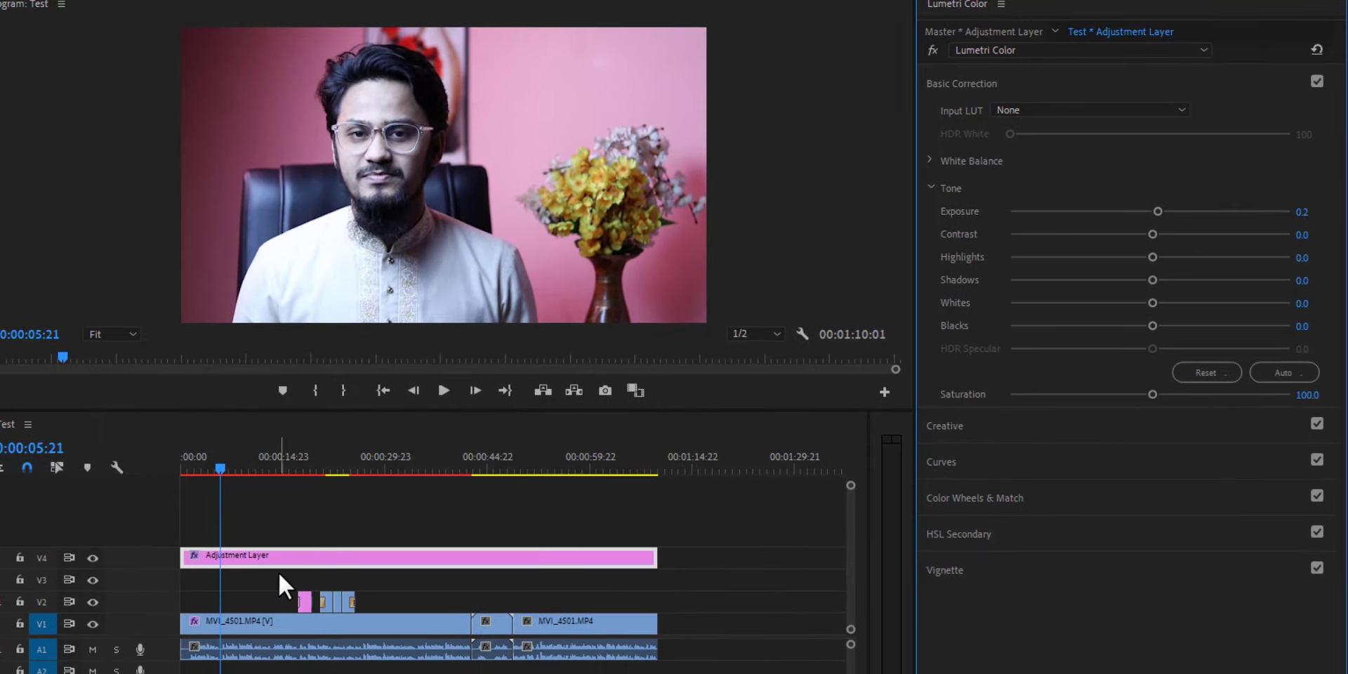
{"action": "left_click", "coordinate": [244, 627]}
{"action": "left_click", "coordinate": [251, 558]}
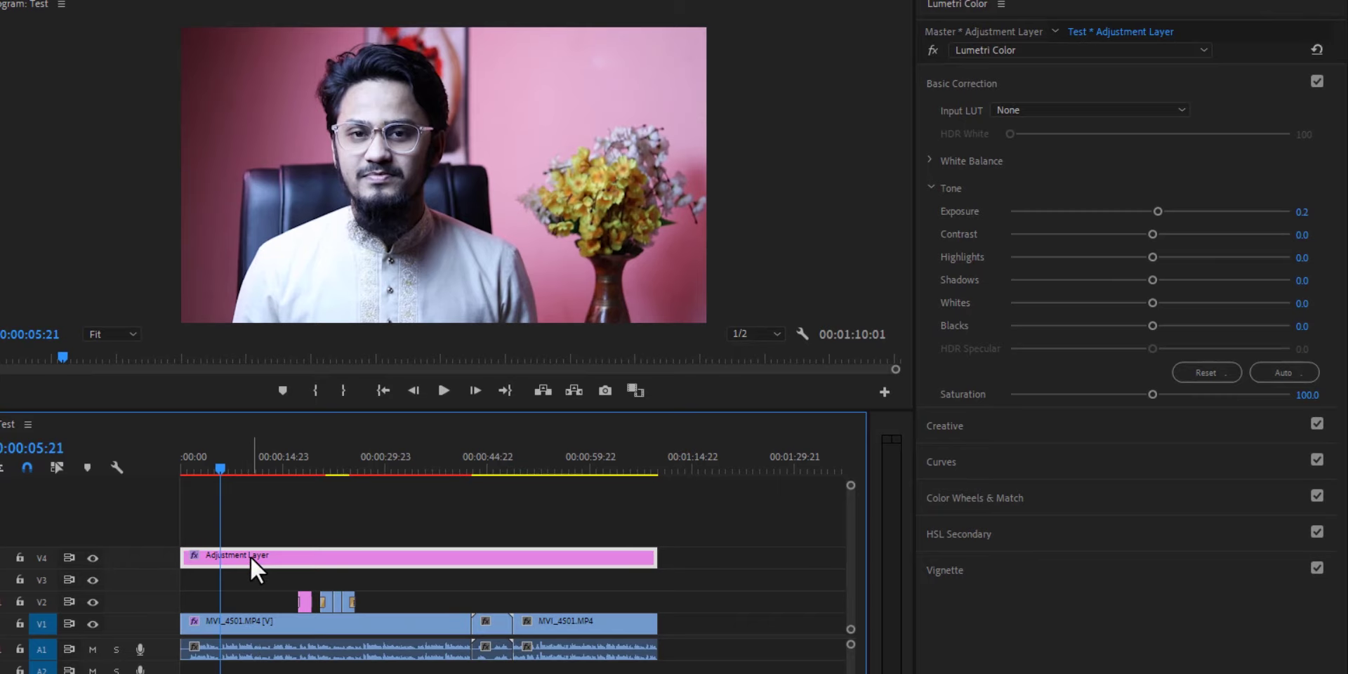
{"action": "left_click", "coordinate": [92, 558]}
{"action": "left_click", "coordinate": [92, 558]}
Raise Contrast to 6.0 and darken the Shadows to -23.5 and Blacks to -8.5
{"action": "left_click_drag", "start_coordinate": [1155, 234], "coordinate": [1158, 236]}
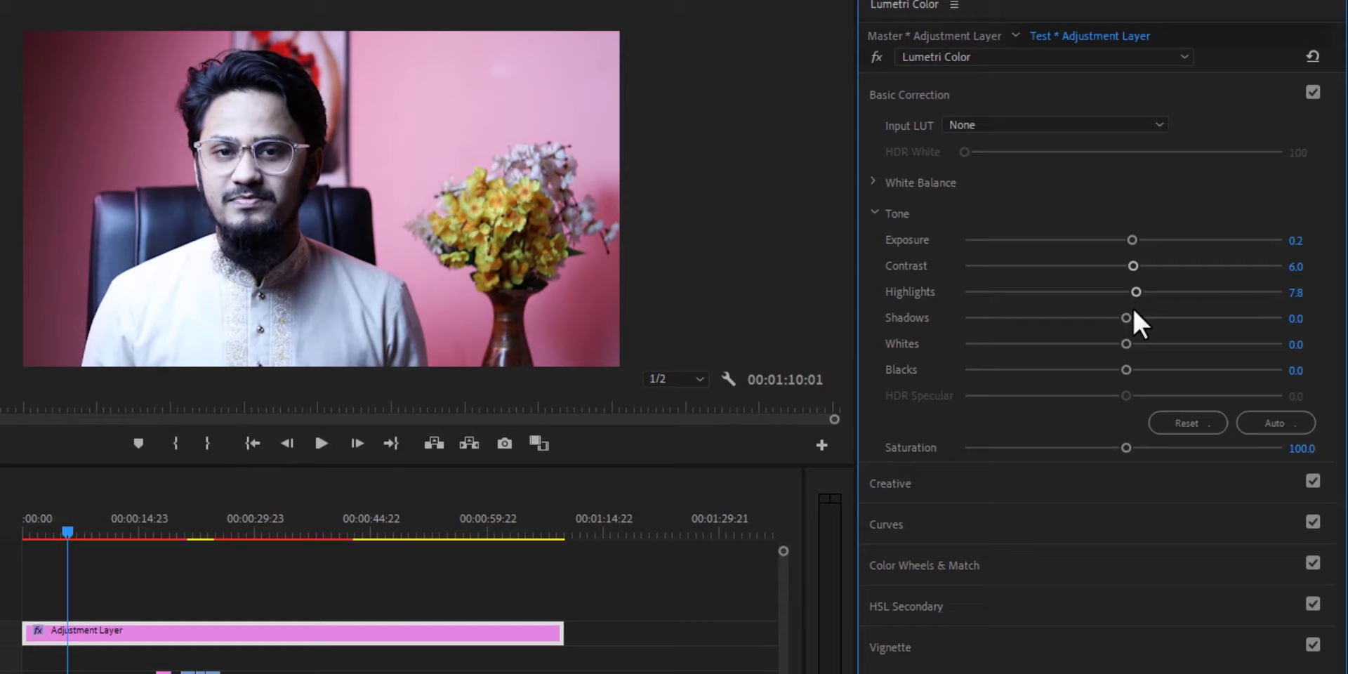
{"action": "mouse_move", "coordinate": [1132, 315]}
{"action": "left_mouse_down"}
{"action": "mouse_move", "coordinate": [1039, 320]}
{"action": "mouse_move", "coordinate": [1077, 317]}
{"action": "mouse_move", "coordinate": [1108, 343]}
{"action": "mouse_move", "coordinate": [1090, 344]}
{"action": "left_mouse_up"}
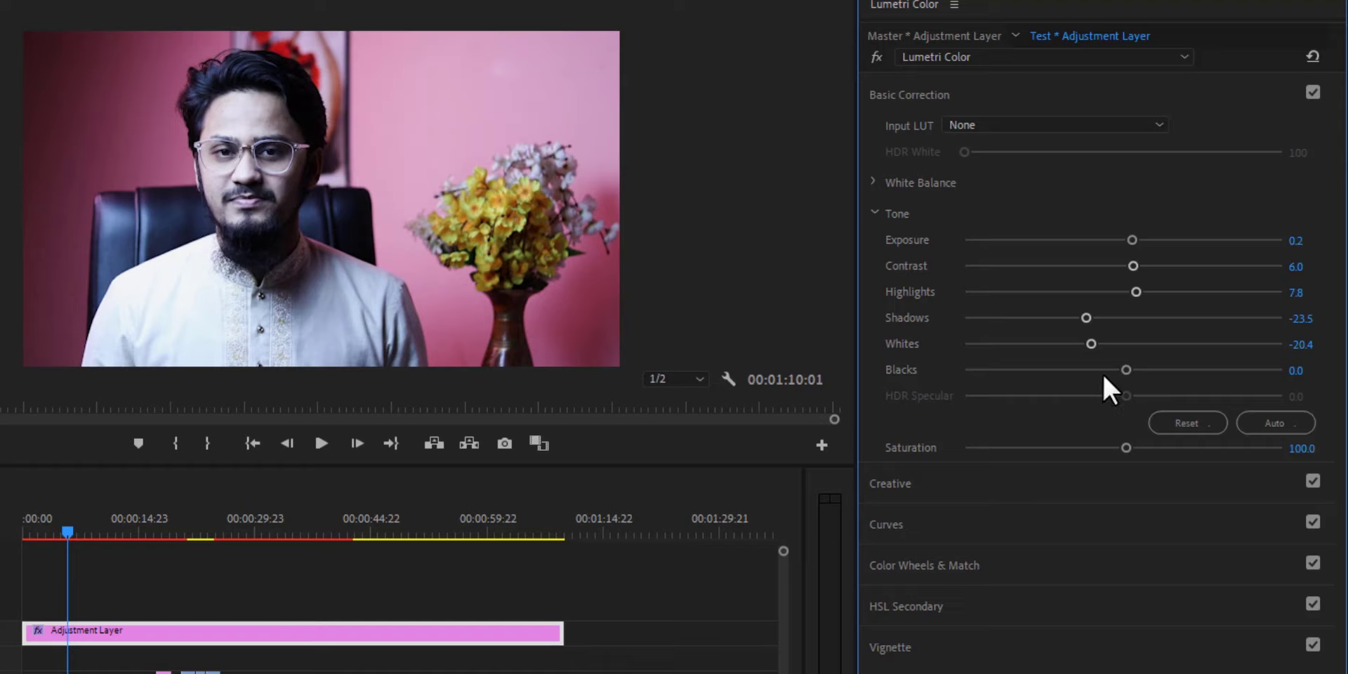
{"action": "left_click_drag", "start_coordinate": [1125, 370], "coordinate": [1110, 369]}
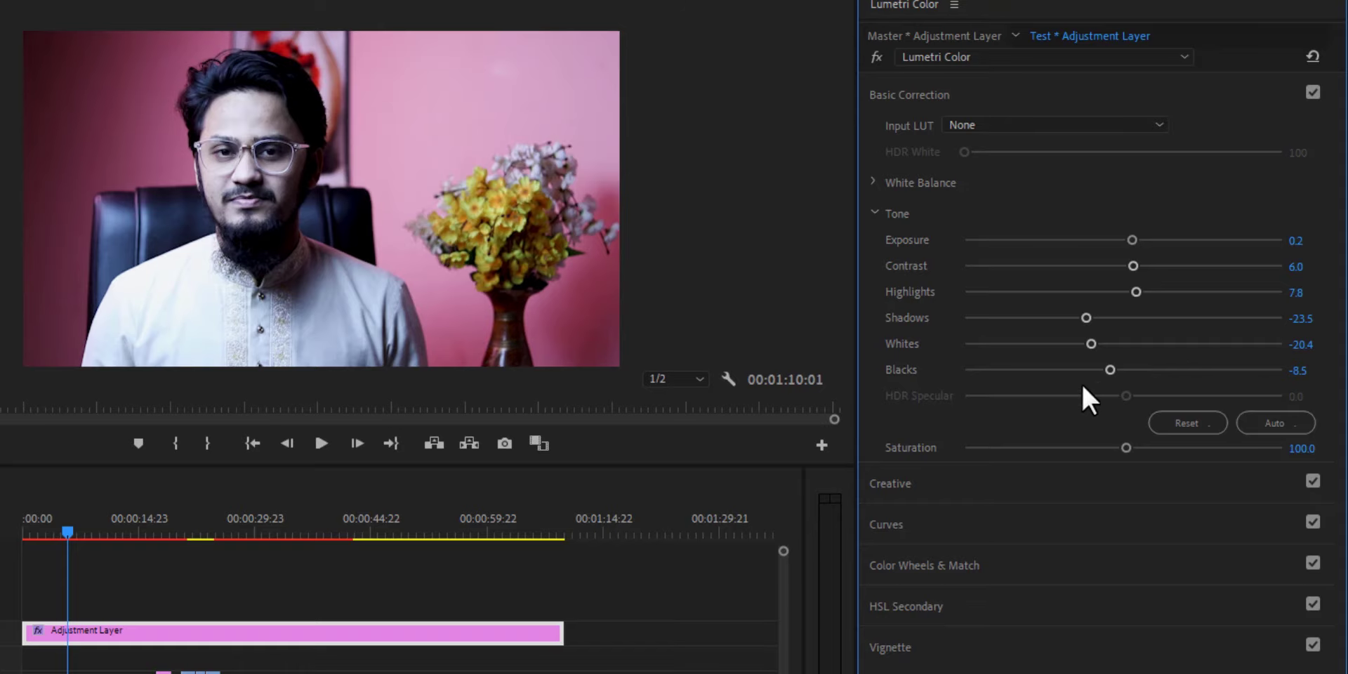
{"action": "left_click", "coordinate": [901, 483]}
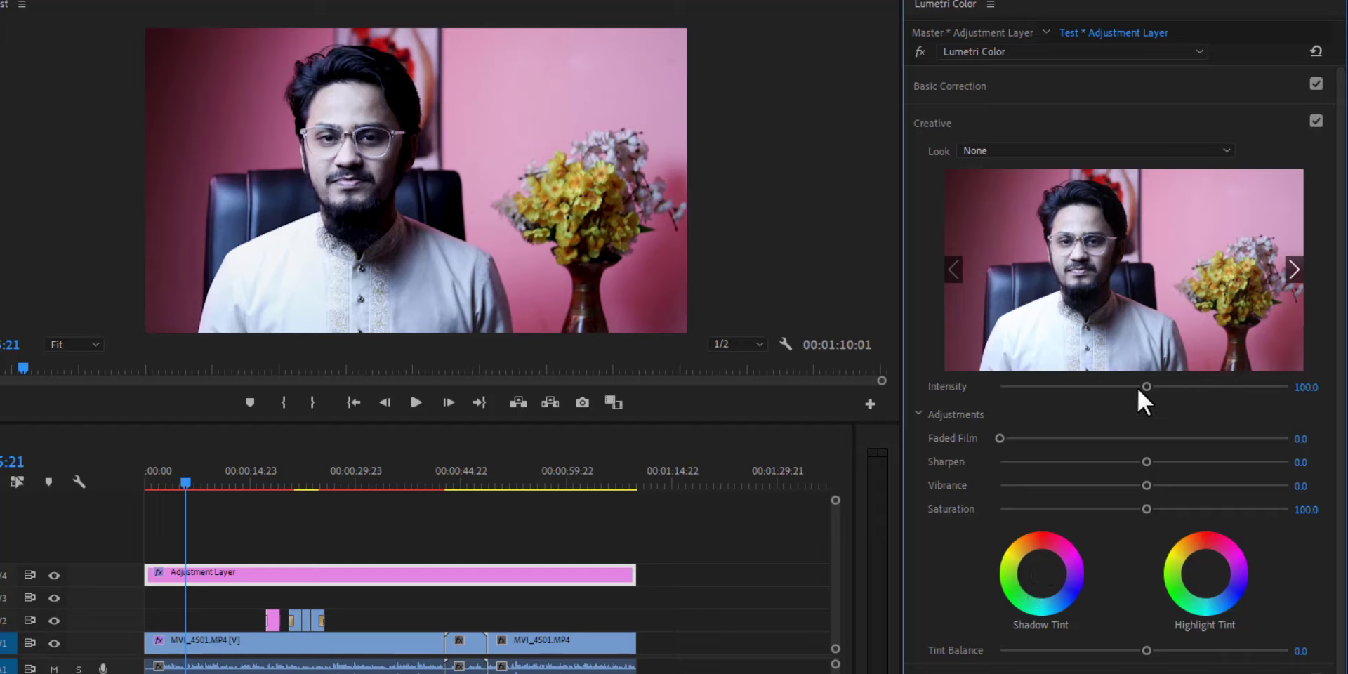
Lower the Creative Intensity to 93.4, trying then undoing a Faded Film setting
{"action": "left_click_drag", "start_coordinate": [1138, 387], "coordinate": [1134, 381]}
{"action": "left_click_drag", "start_coordinate": [1133, 381], "coordinate": [1132, 380]}
{"action": "mouse_move", "coordinate": [1001, 436]}
{"action": "left_mouse_down"}
{"action": "mouse_move", "coordinate": [1212, 436]}
{"action": "mouse_move", "coordinate": [1132, 444]}
{"action": "left_mouse_up"}
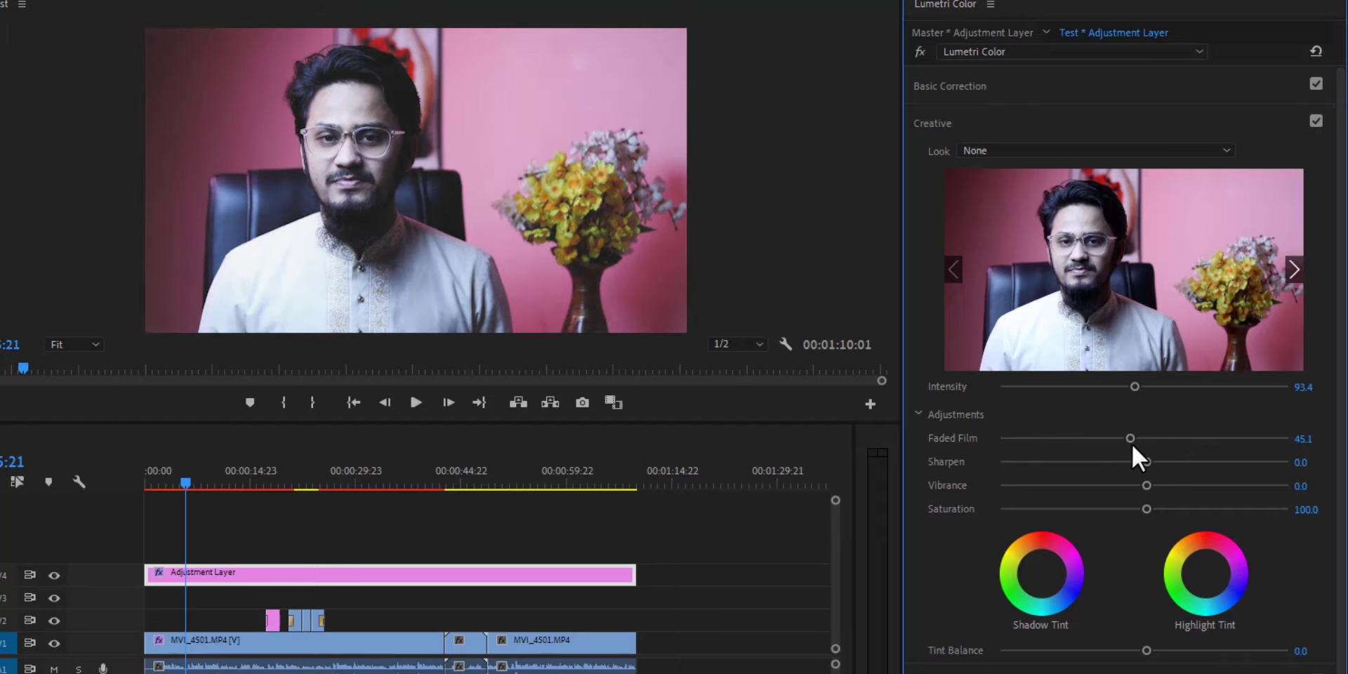
{"action": "key", "text": "ctrl+z"}
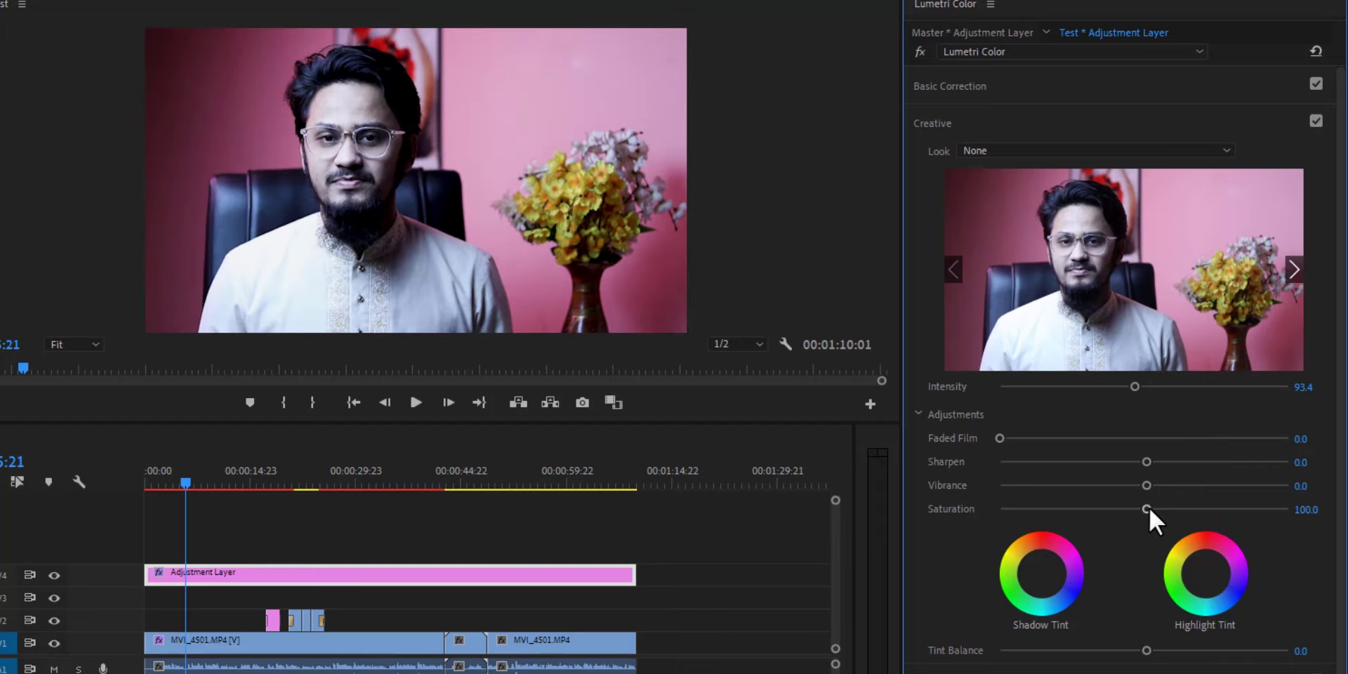
Set the Creative Saturation to 116.0
{"action": "left_click_drag", "start_coordinate": [1149, 509], "coordinate": [1173, 511]}
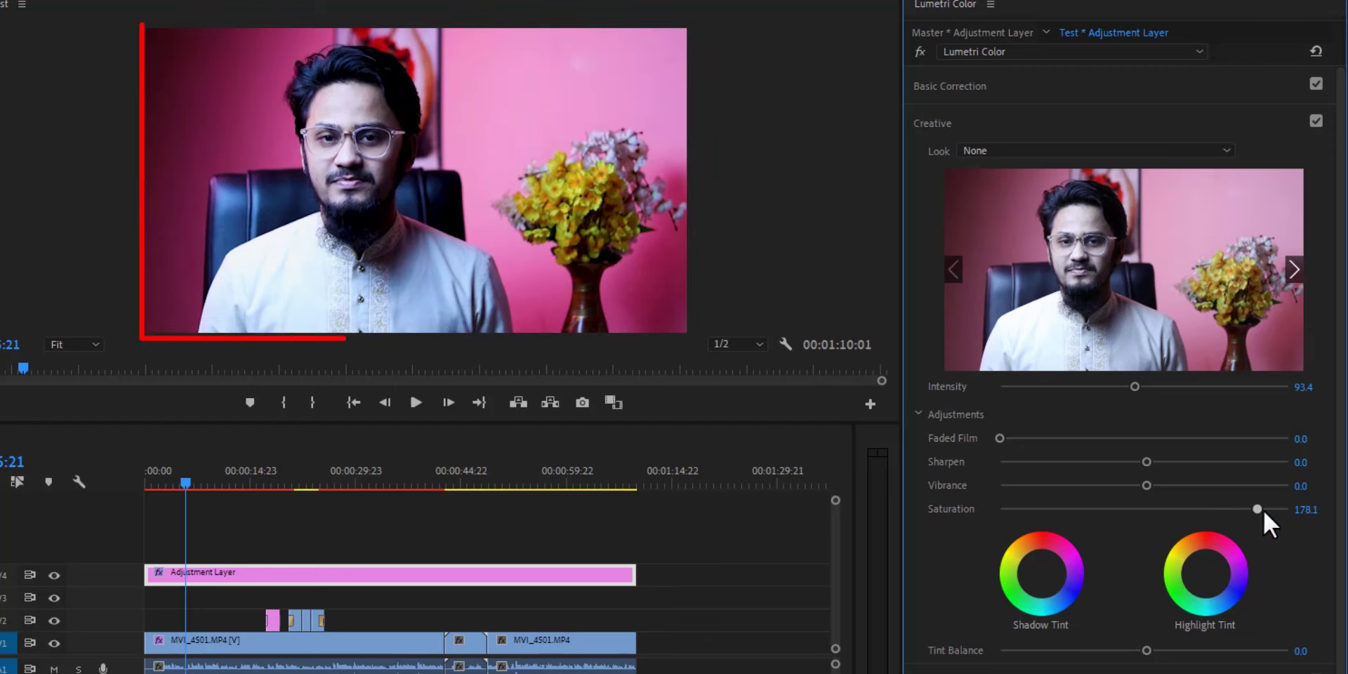
{"action": "left_click_drag", "start_coordinate": [1178, 509], "coordinate": [1260, 509]}
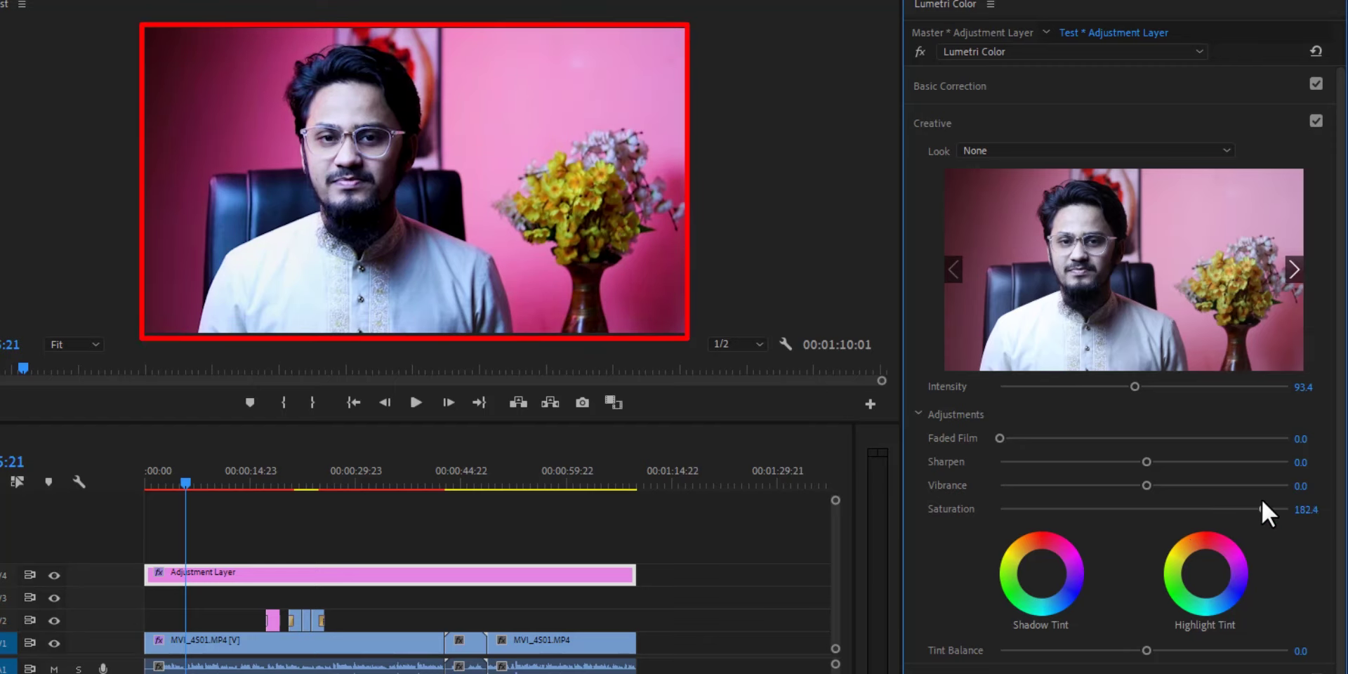
{"action": "left_click_drag", "start_coordinate": [1263, 500], "coordinate": [1159, 511]}
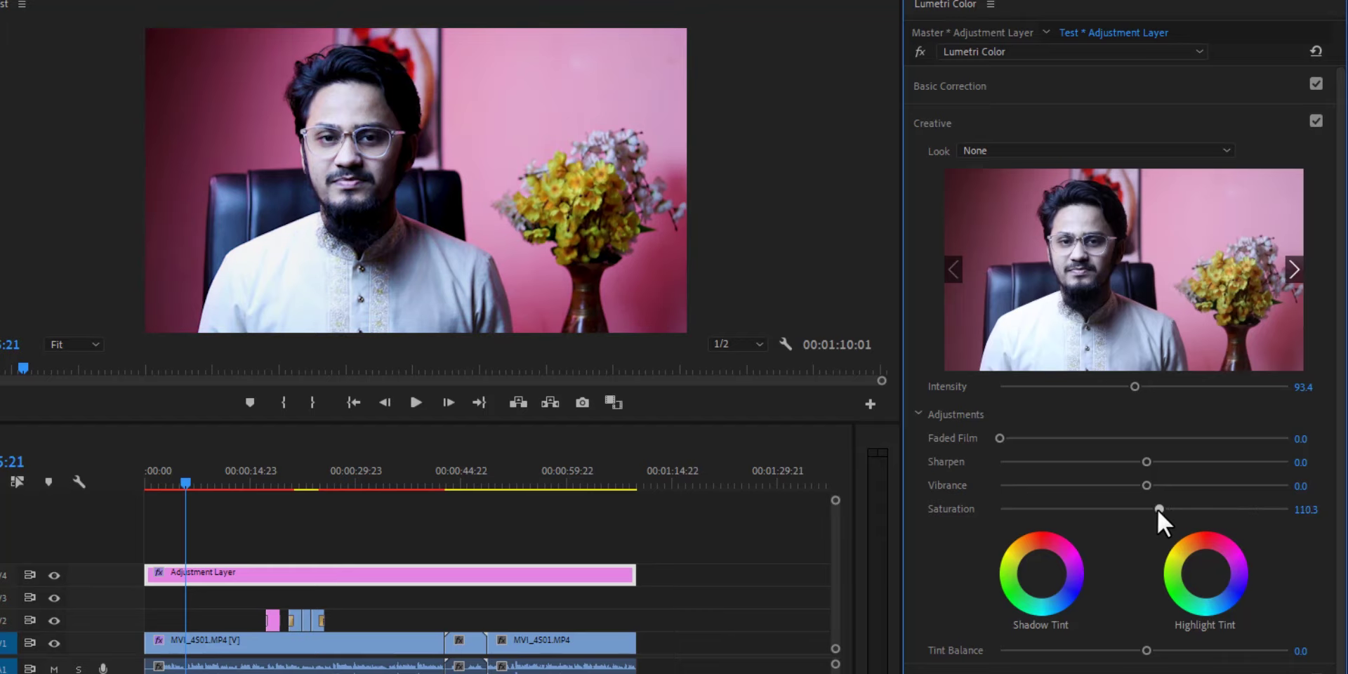
{"action": "left_click_drag", "start_coordinate": [1156, 508], "coordinate": [1160, 510]}
{"action": "left_click_drag", "start_coordinate": [1159, 508], "coordinate": [1156, 507]}
{"action": "left_click_drag", "start_coordinate": [1154, 507], "coordinate": [1166, 503]}
Bend the RGB curve brighter as a test, then reset it to a straight line
{"action": "left_click", "coordinate": [950, 123]}
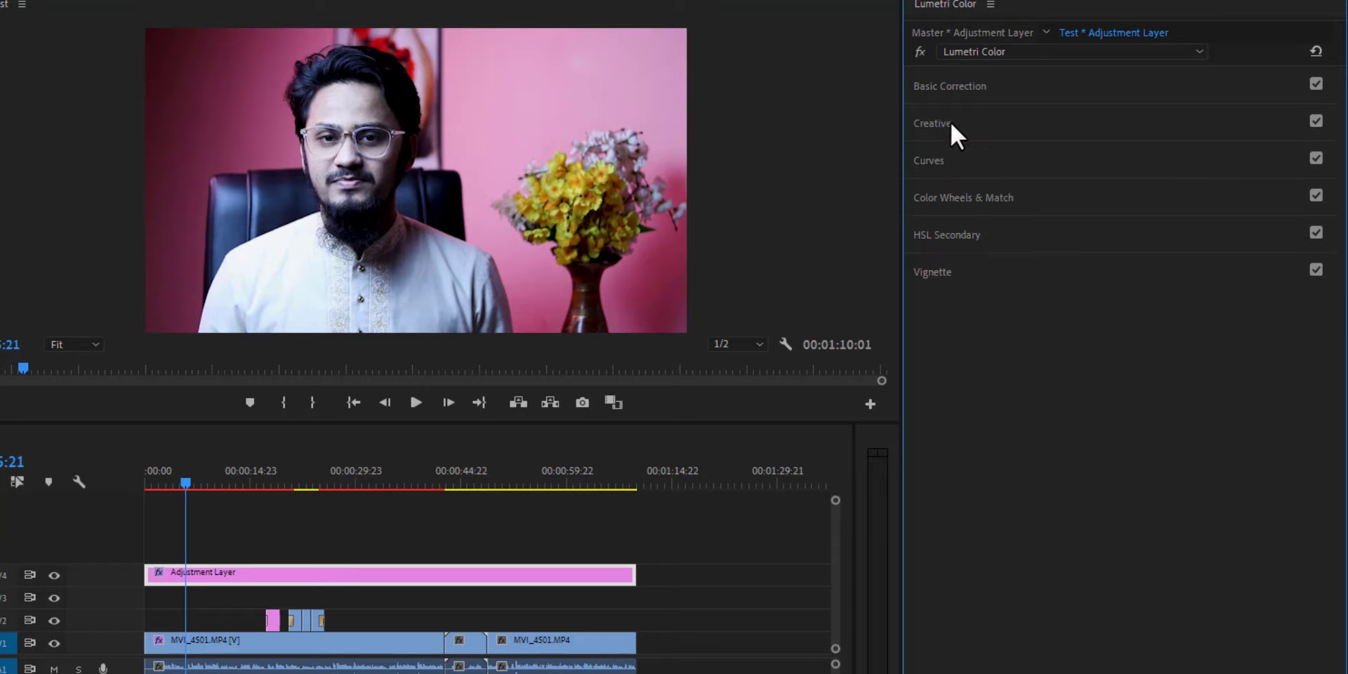
{"action": "left_click", "coordinate": [936, 163]}
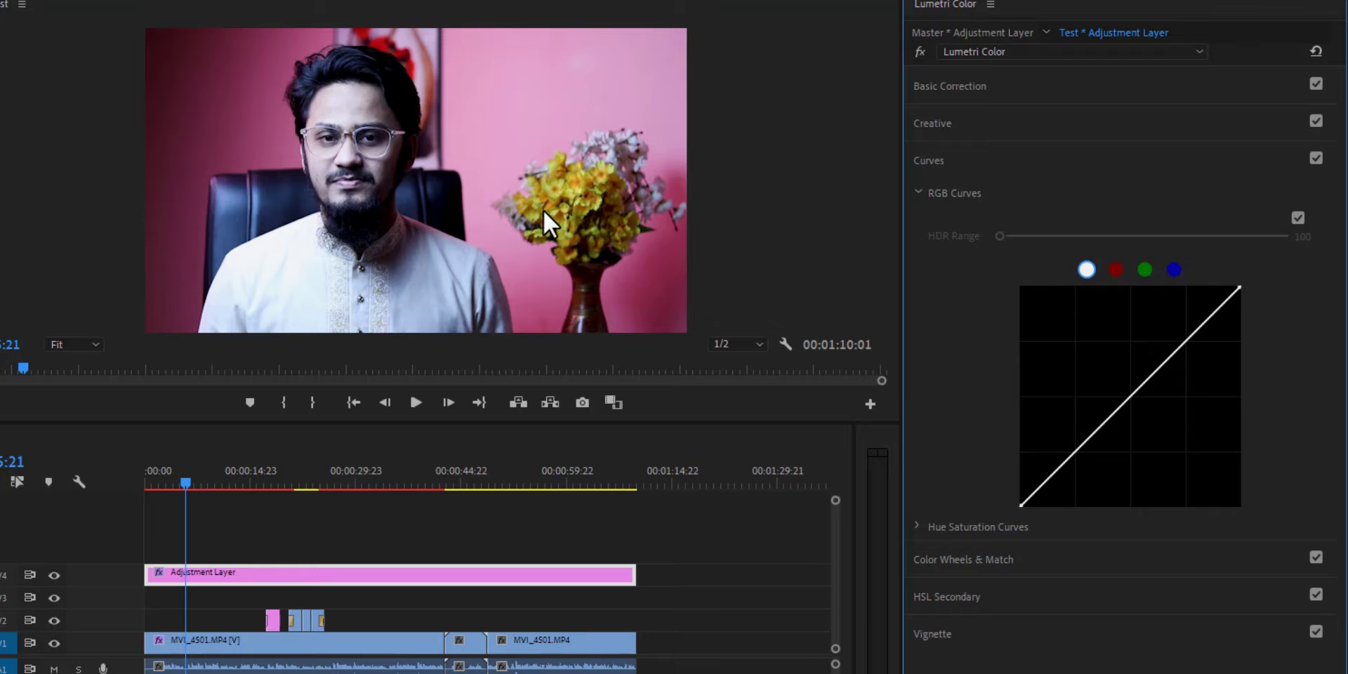
{"action": "left_click_drag", "start_coordinate": [1130, 397], "coordinate": [1123, 391]}
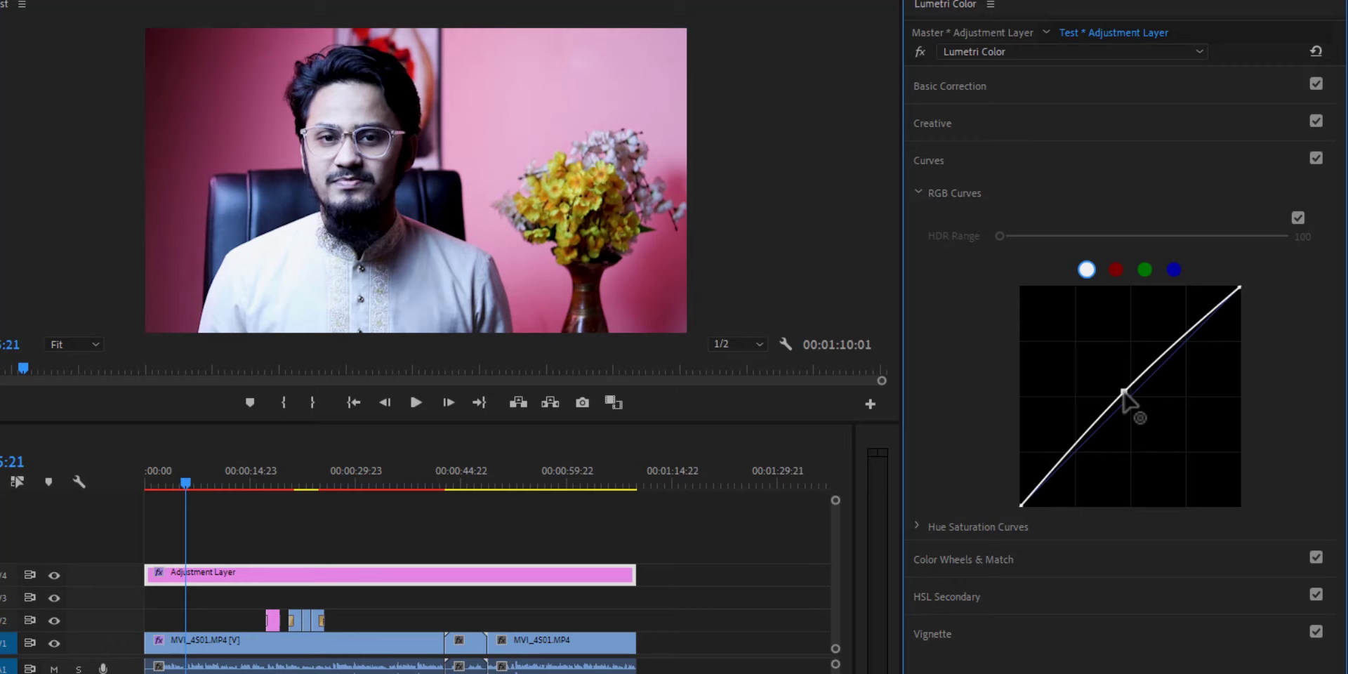
{"action": "mouse_move", "coordinate": [1123, 392]}
{"action": "left_mouse_down"}
{"action": "mouse_move", "coordinate": [1039, 328]}
{"action": "mouse_move", "coordinate": [1133, 404]}
{"action": "mouse_move", "coordinate": [1127, 386]}
{"action": "left_mouse_up"}
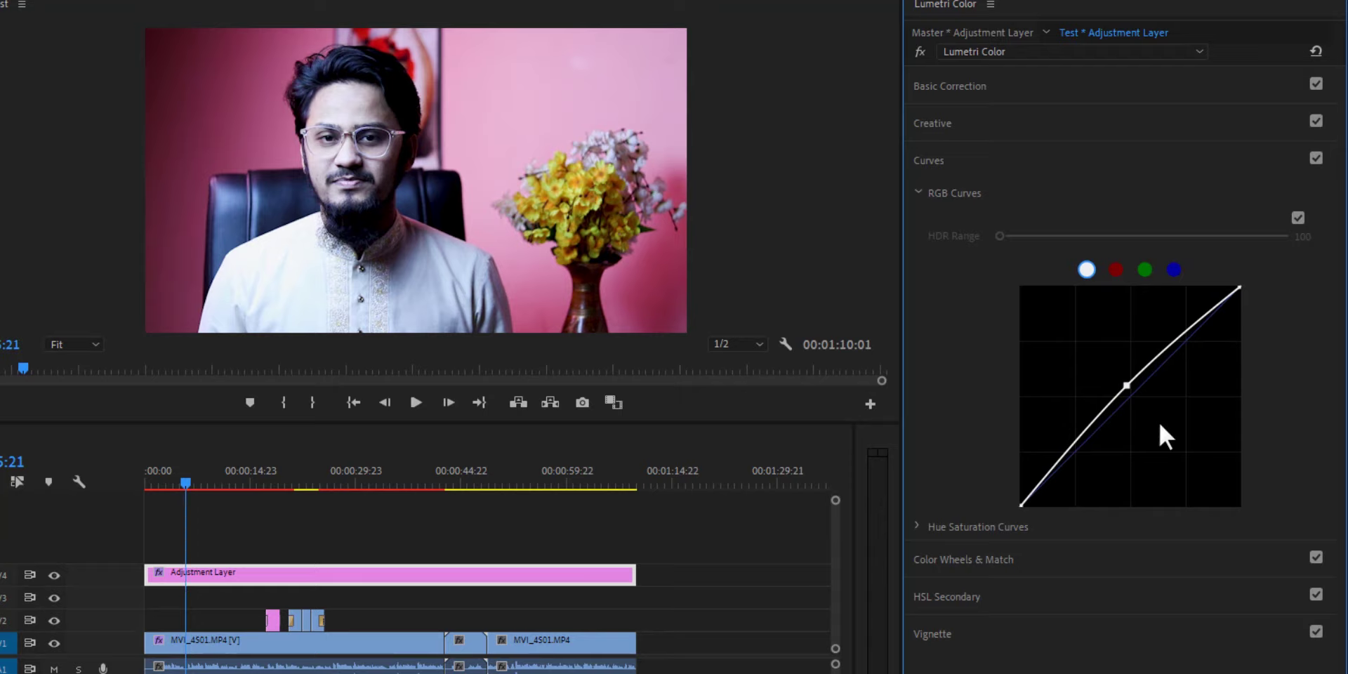
{"action": "double_click", "coordinate": [1159, 424]}
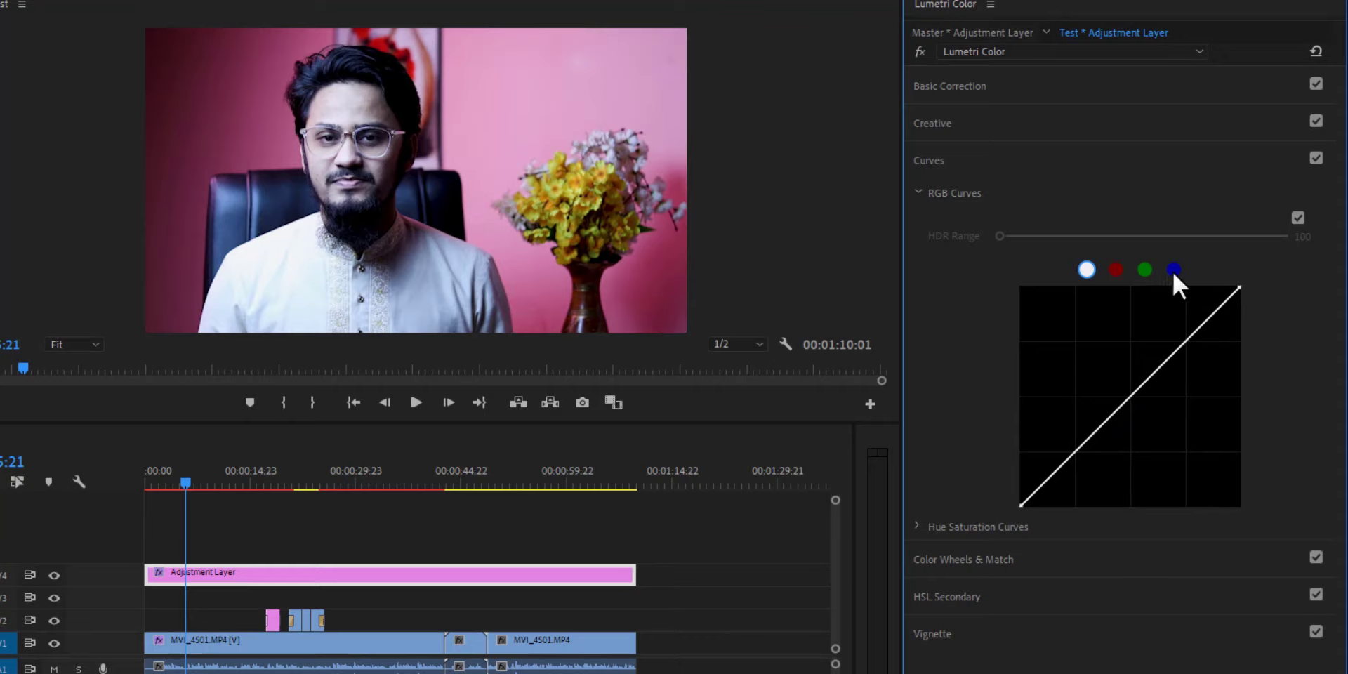
Add a single control point on the blue curve after undoing a trial bend
{"action": "left_click", "coordinate": [1174, 270]}
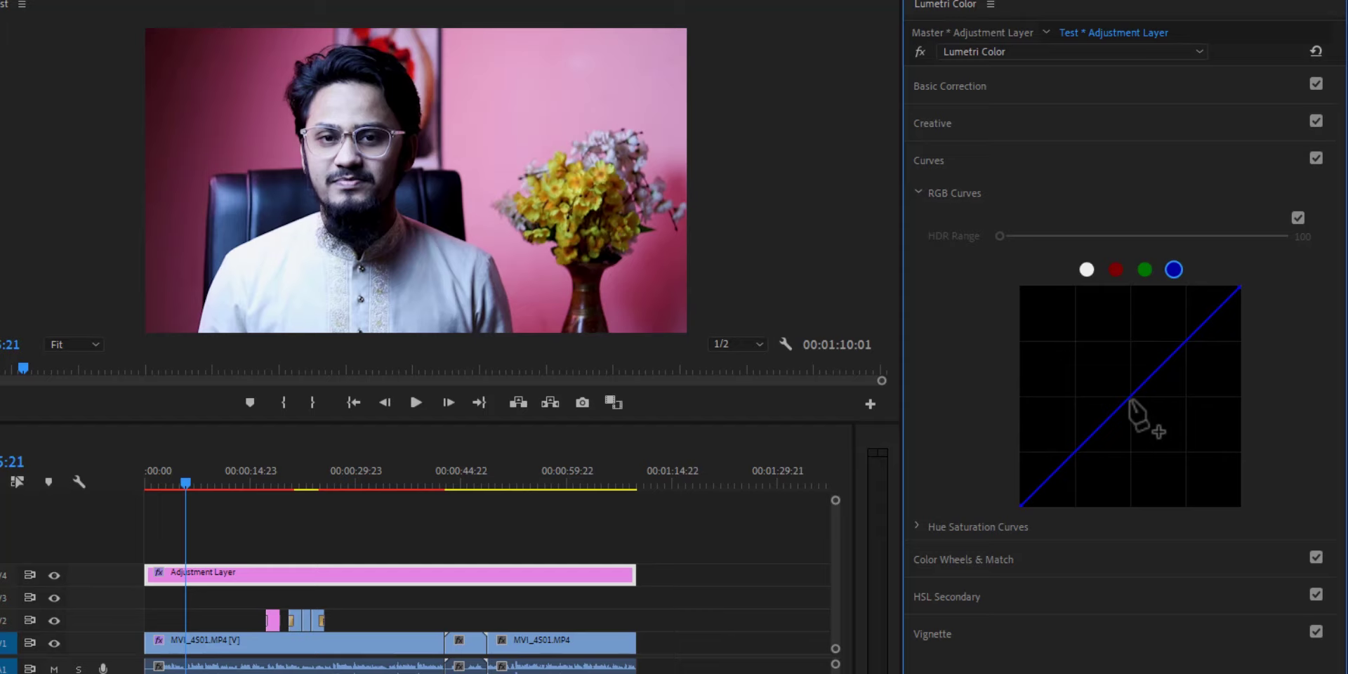
{"action": "left_click_drag", "start_coordinate": [1131, 399], "coordinate": [1117, 394]}
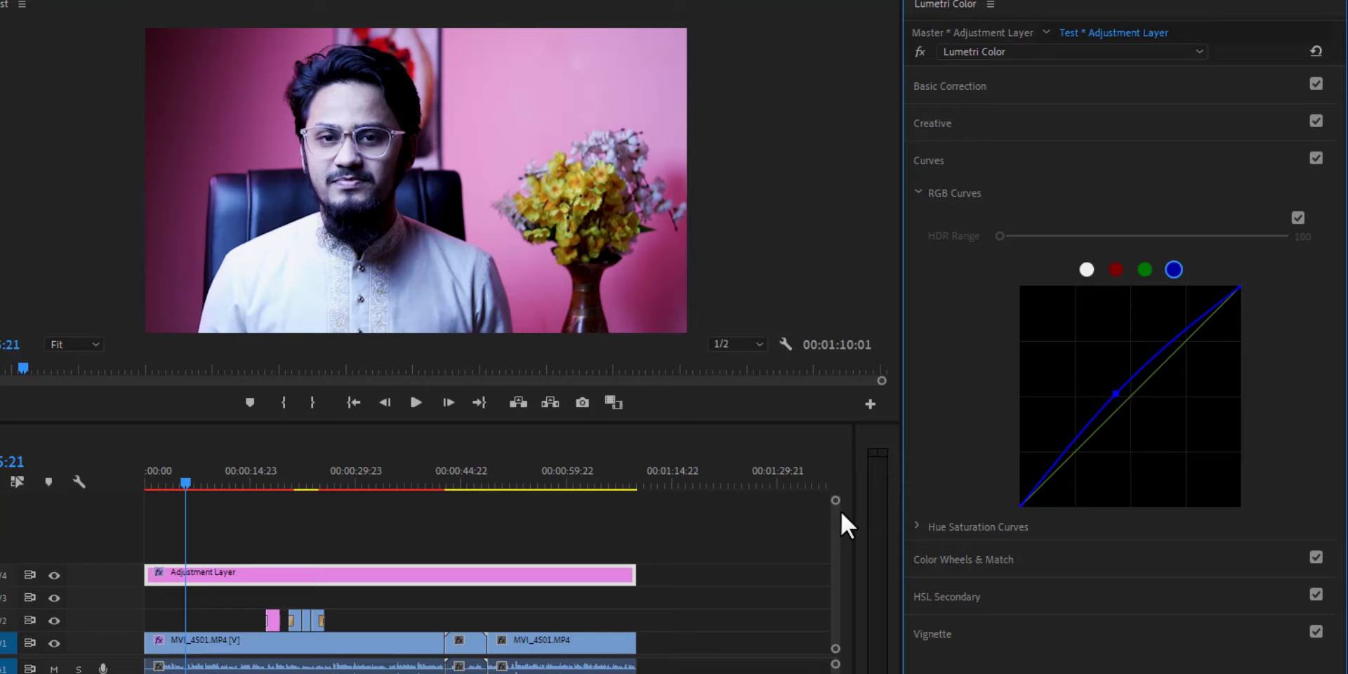
{"action": "key", "text": "ctrl+z"}
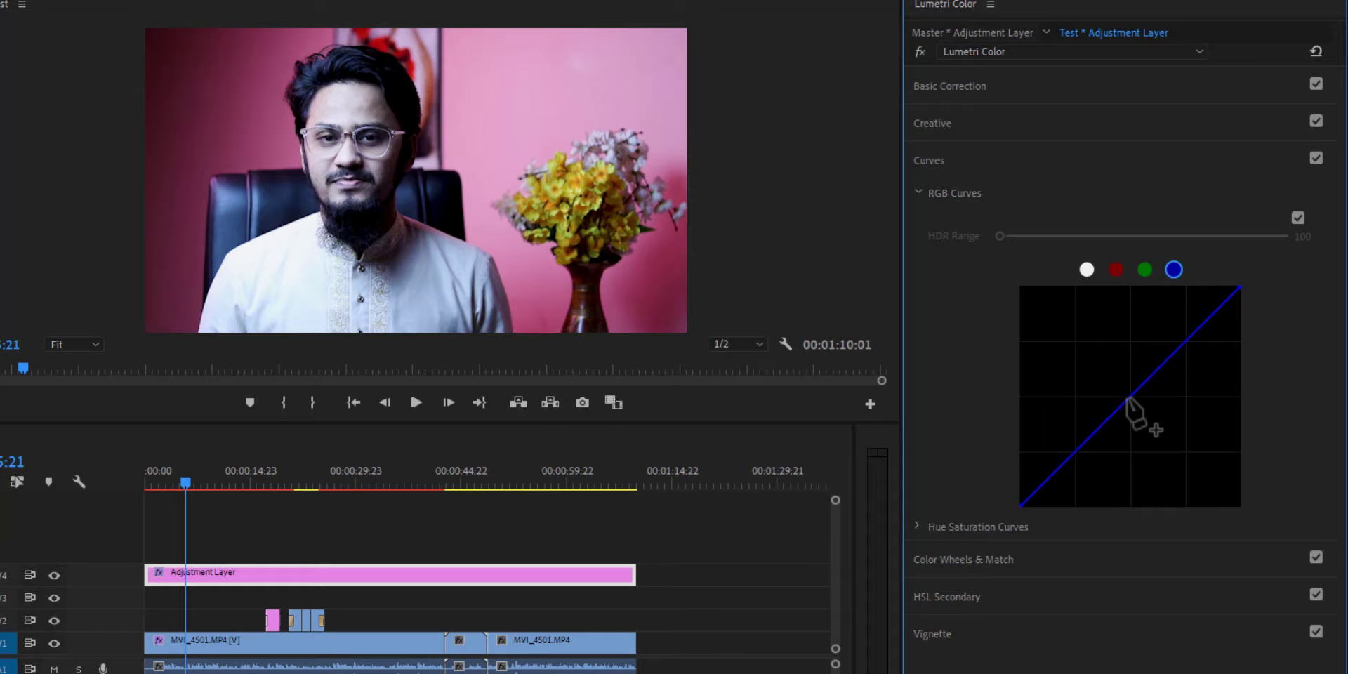
{"action": "left_click", "coordinate": [1124, 396]}
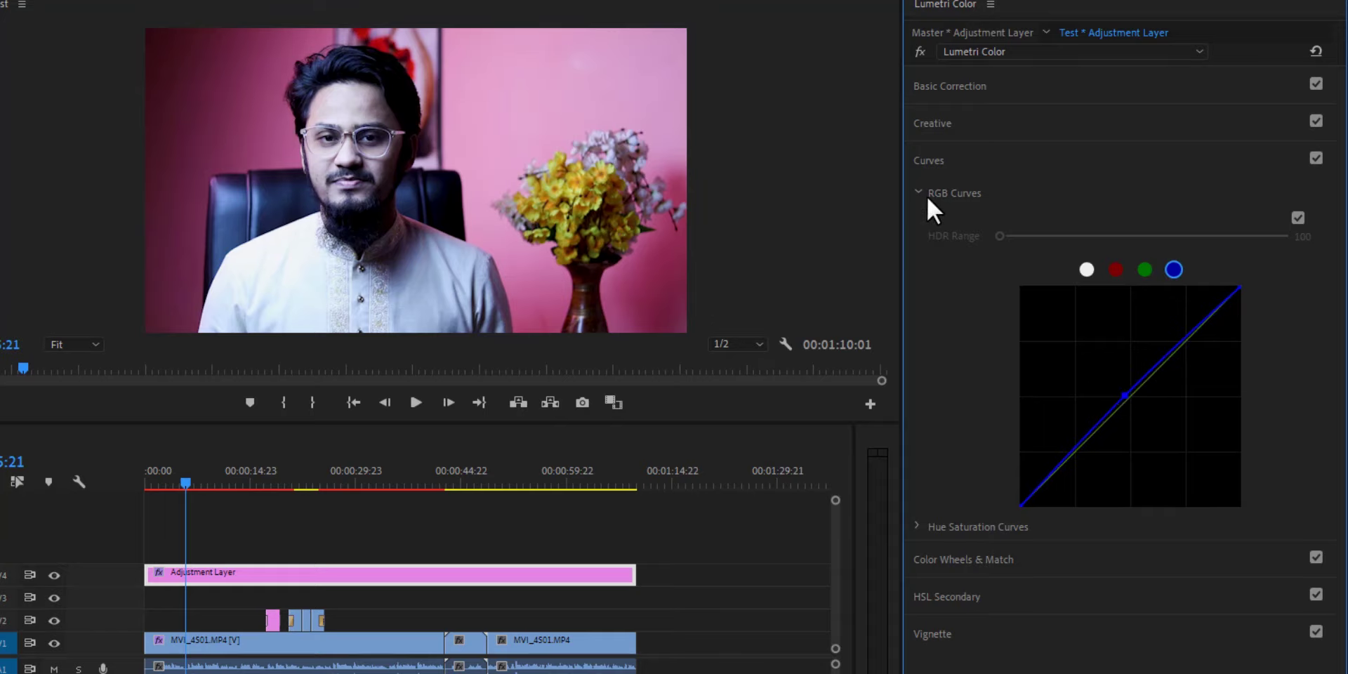
{"action": "left_click", "coordinate": [953, 168]}
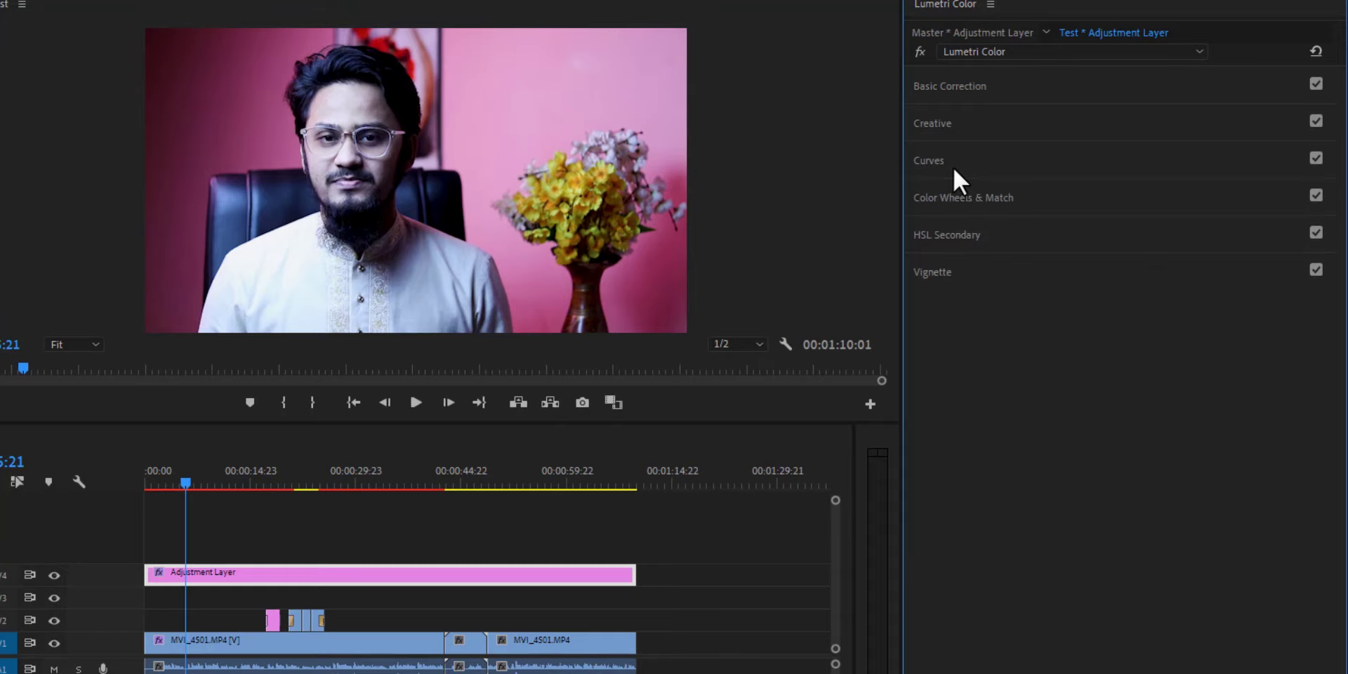
Push the Midtones color wheel toward warm red and slightly offset the Shadows wheel
{"action": "left_click", "coordinate": [984, 199]}
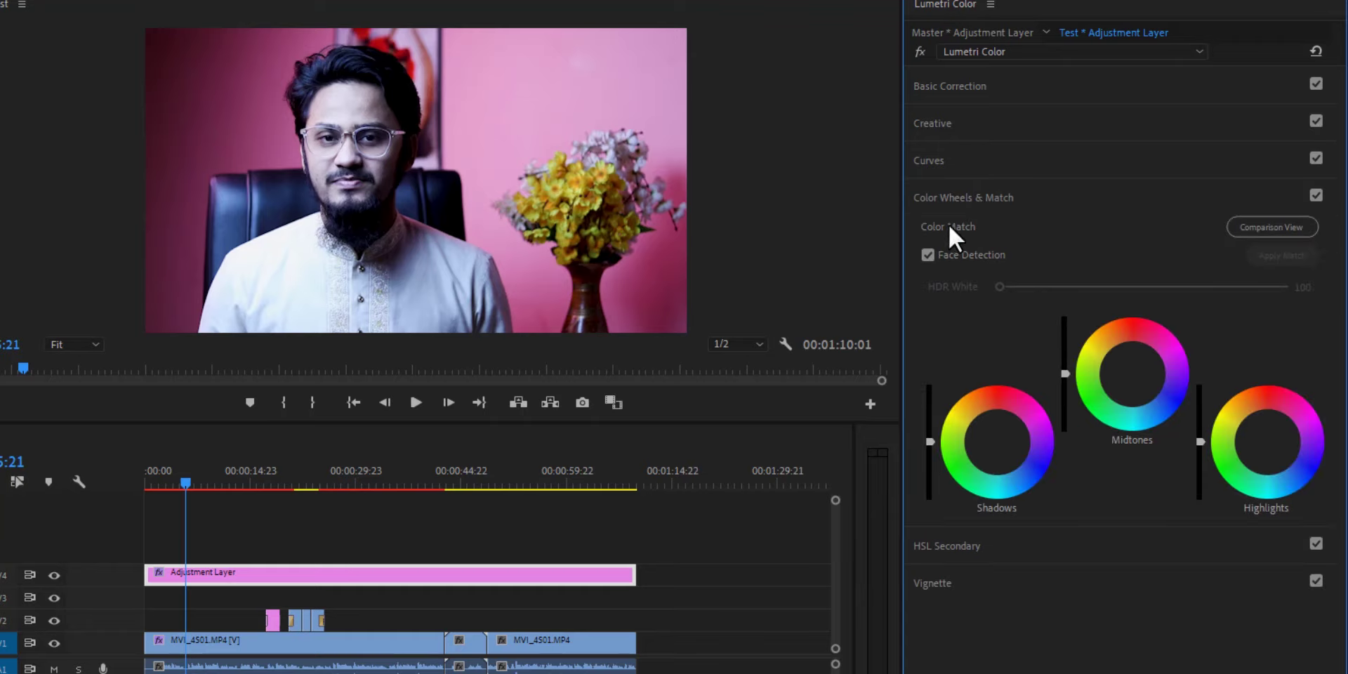
{"action": "left_click", "coordinate": [1128, 363]}
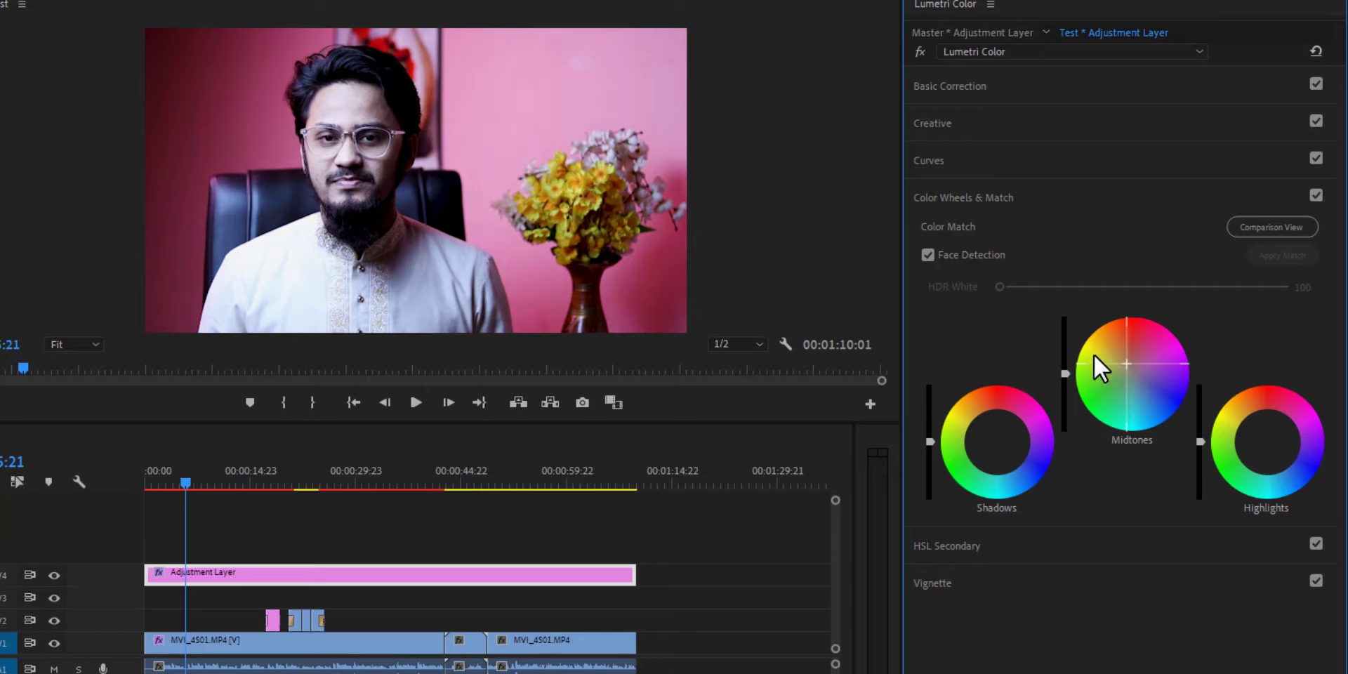
{"action": "left_click_drag", "start_coordinate": [1126, 364], "coordinate": [1123, 368]}
{"action": "left_click", "coordinate": [1111, 347]}
{"action": "left_click", "coordinate": [998, 443]}
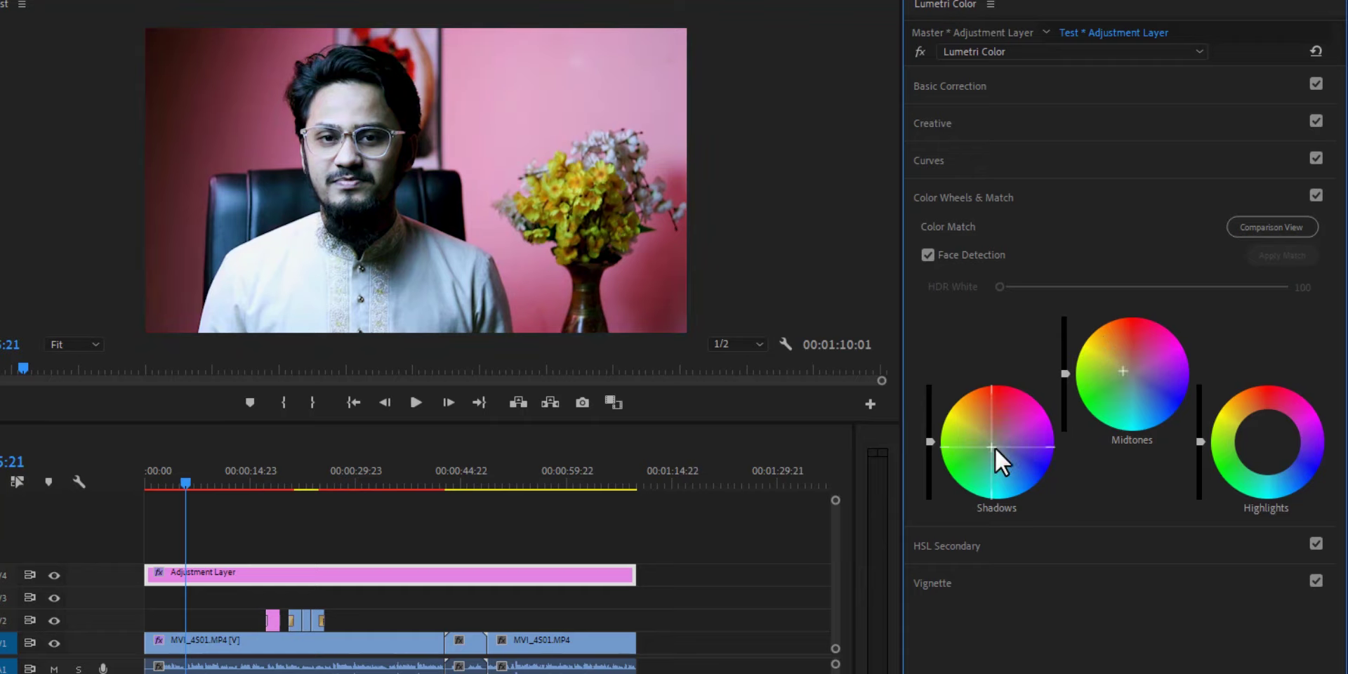
{"action": "left_click_drag", "start_coordinate": [974, 399], "coordinate": [1014, 399]}
{"action": "left_click", "coordinate": [984, 202]}
{"action": "left_click", "coordinate": [959, 239]}
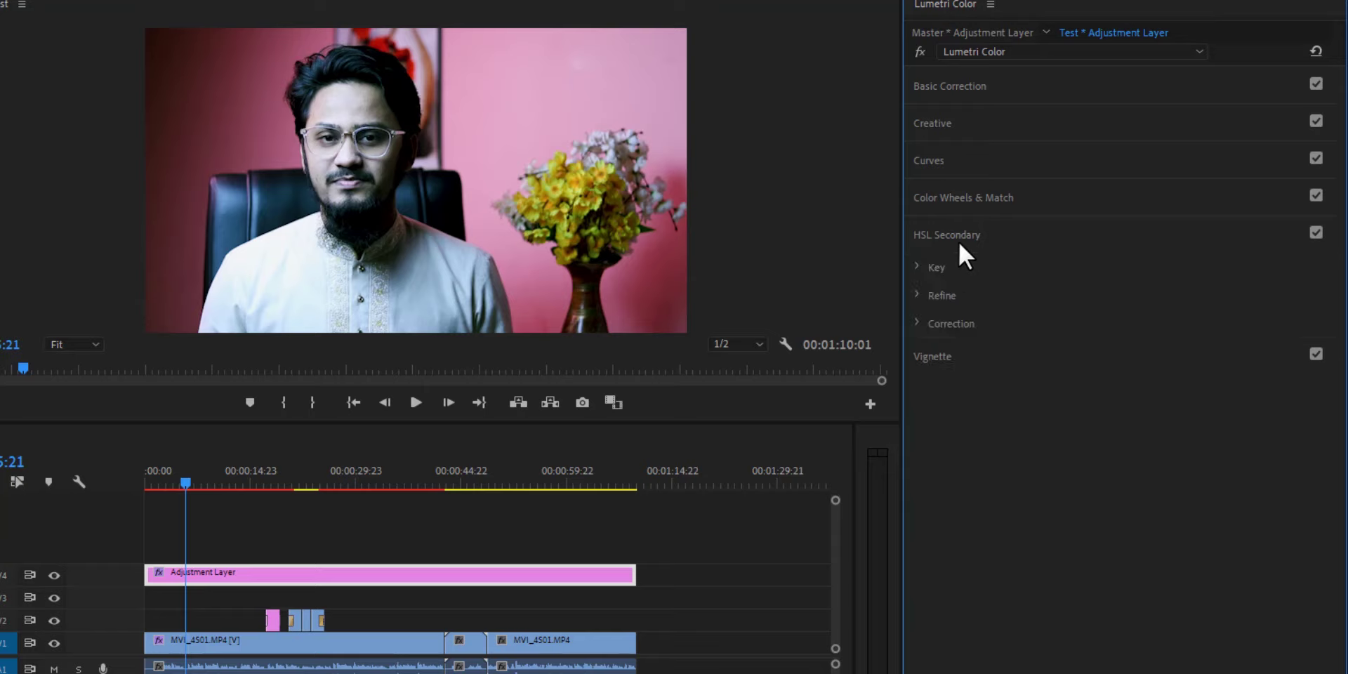
{"action": "left_click", "coordinate": [915, 324]}
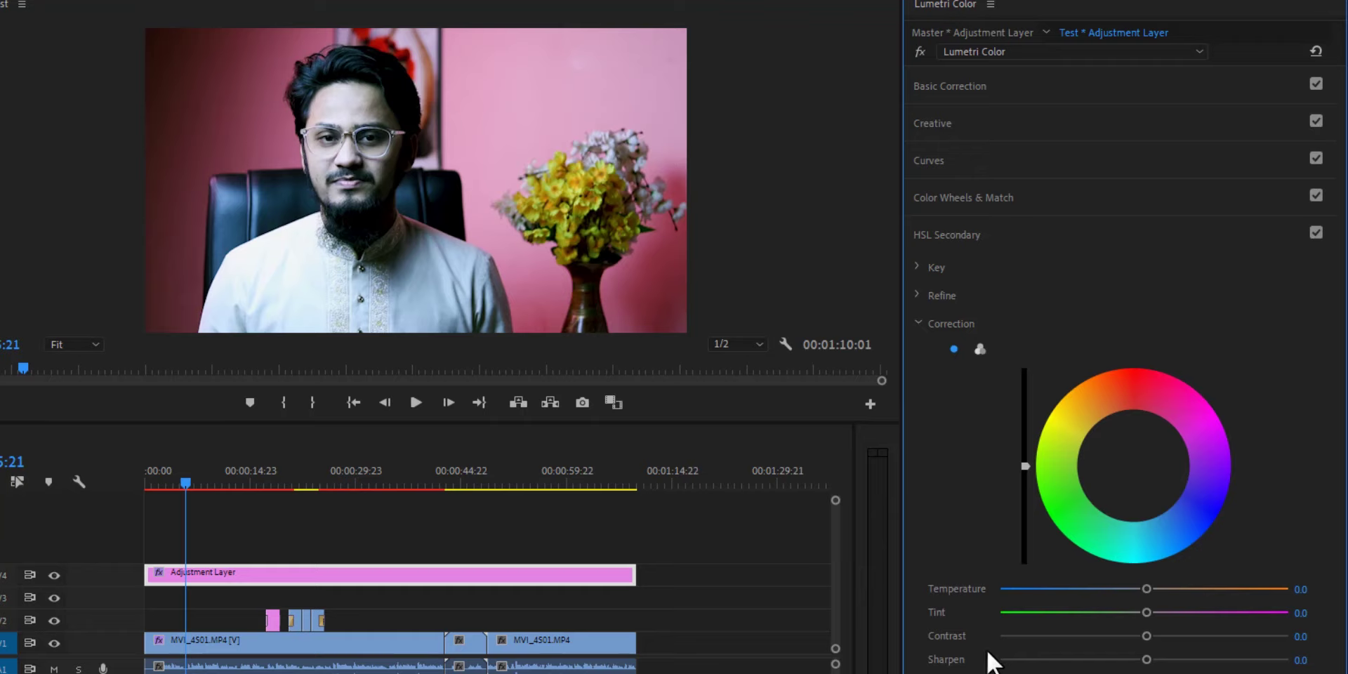
{"action": "mouse_move", "coordinate": [1163, 634]}
{"action": "left_mouse_down"}
{"action": "mouse_move", "coordinate": [1141, 631]}
{"action": "mouse_move", "coordinate": [1179, 636]}
{"action": "left_mouse_up"}
{"action": "double_click", "coordinate": [1179, 632]}
{"action": "mouse_move", "coordinate": [1139, 588]}
{"action": "left_mouse_down"}
{"action": "mouse_move", "coordinate": [989, 589]}
{"action": "mouse_move", "coordinate": [1073, 588]}
{"action": "left_mouse_up"}
{"action": "double_click", "coordinate": [1074, 588]}
{"action": "left_click", "coordinate": [963, 241]}
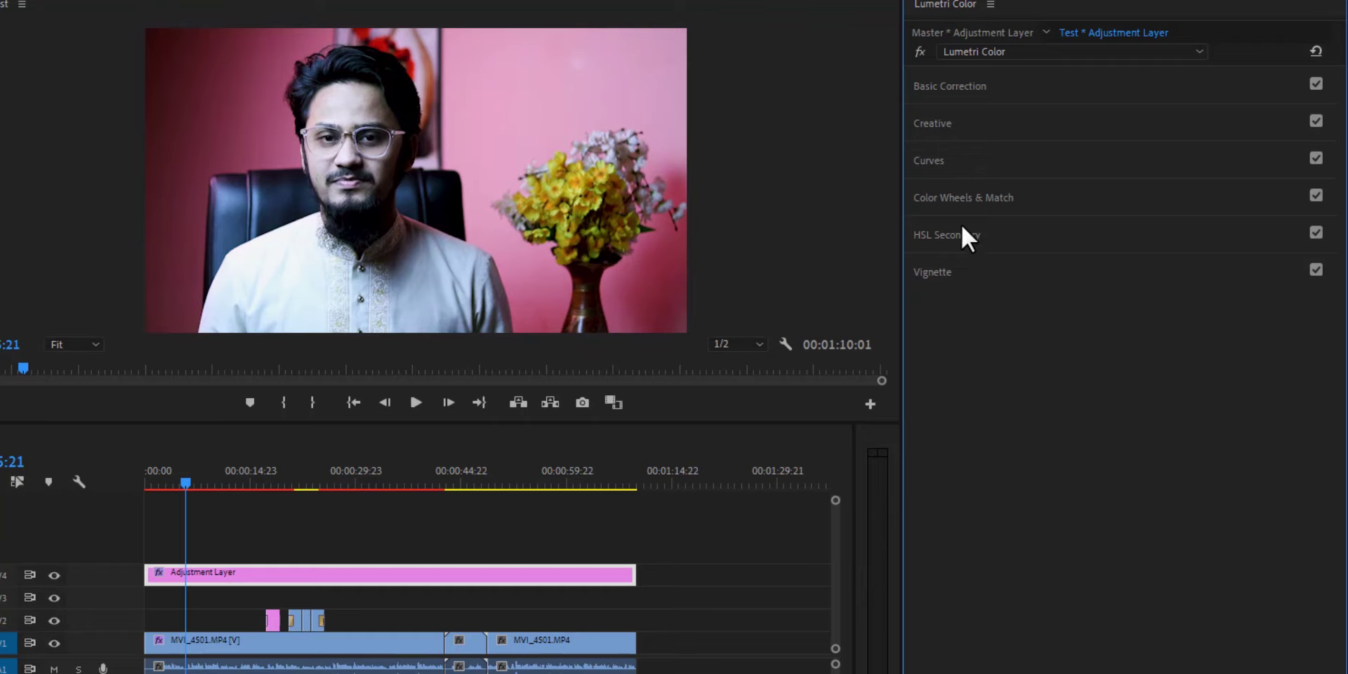
Add a vignette with Amount 0.1, Roundness -64.3 and Feather about 72.1
{"action": "left_click", "coordinate": [956, 274]}
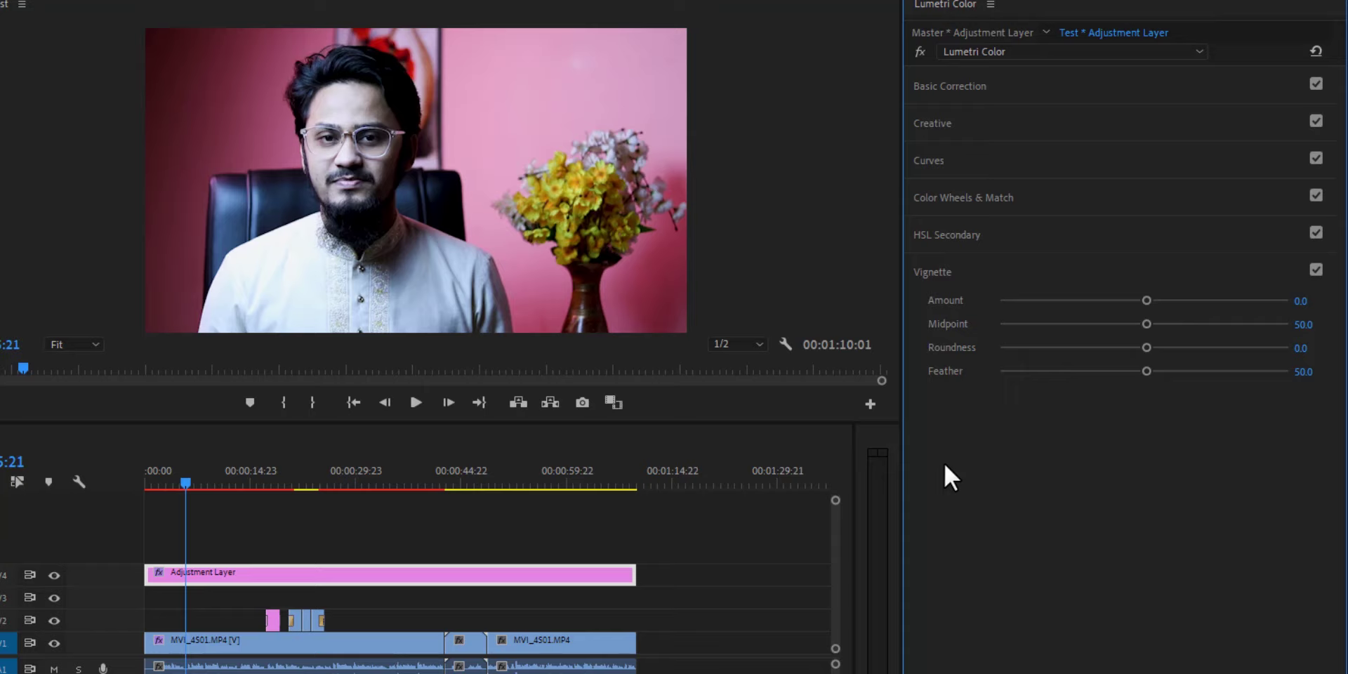
{"action": "mouse_move", "coordinate": [1148, 300]}
{"action": "left_mouse_down"}
{"action": "mouse_move", "coordinate": [962, 302]}
{"action": "mouse_move", "coordinate": [1142, 316]}
{"action": "left_mouse_up"}
{"action": "left_click_drag", "start_coordinate": [1142, 316], "coordinate": [1070, 324]}
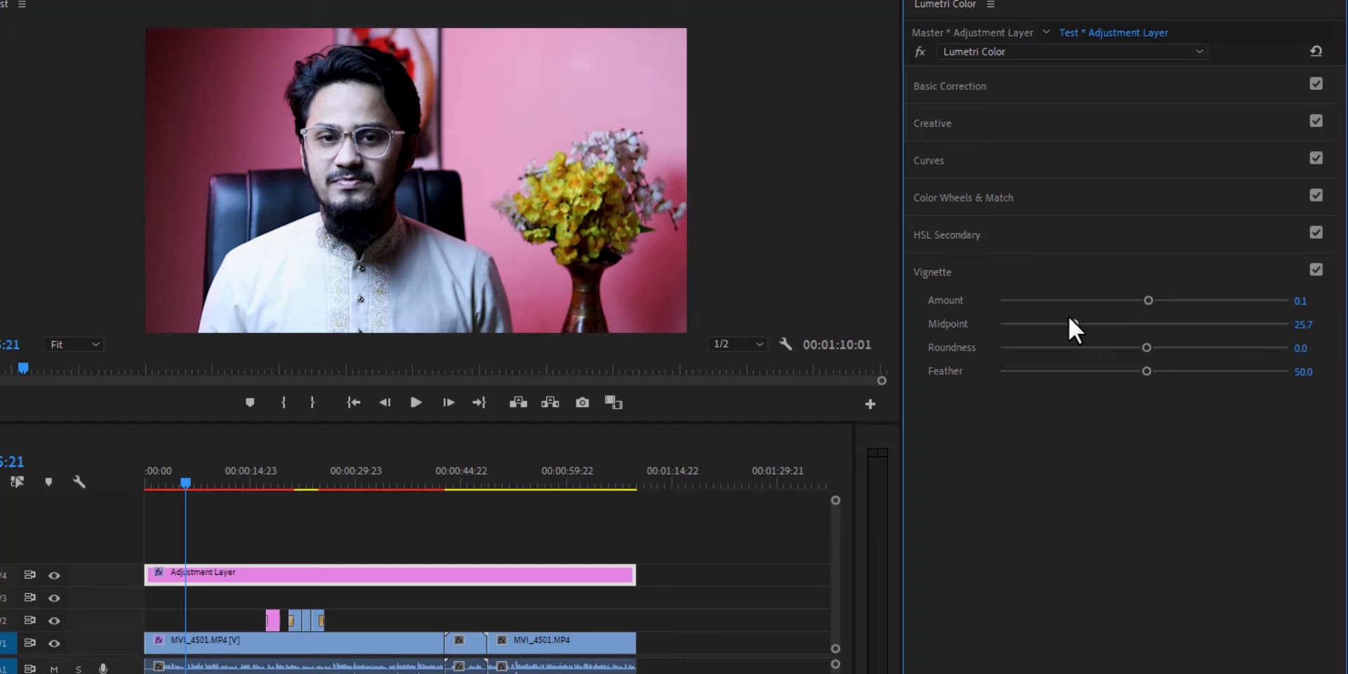
{"action": "mouse_move", "coordinate": [1147, 347]}
{"action": "left_mouse_down"}
{"action": "mouse_move", "coordinate": [1016, 347]}
{"action": "mouse_move", "coordinate": [1052, 347]}
{"action": "left_mouse_up"}
{"action": "left_click_drag", "start_coordinate": [1146, 371], "coordinate": [1209, 371]}
Fine-tune the vignette to Amount 0.2 and Feather 89.0, then toggle V4 to compare
{"action": "left_click", "coordinate": [1147, 301]}
{"action": "mouse_move", "coordinate": [1146, 301]}
{"action": "left_mouse_down"}
{"action": "mouse_move", "coordinate": [1123, 302]}
{"action": "mouse_move", "coordinate": [1138, 301]}
{"action": "left_mouse_up"}
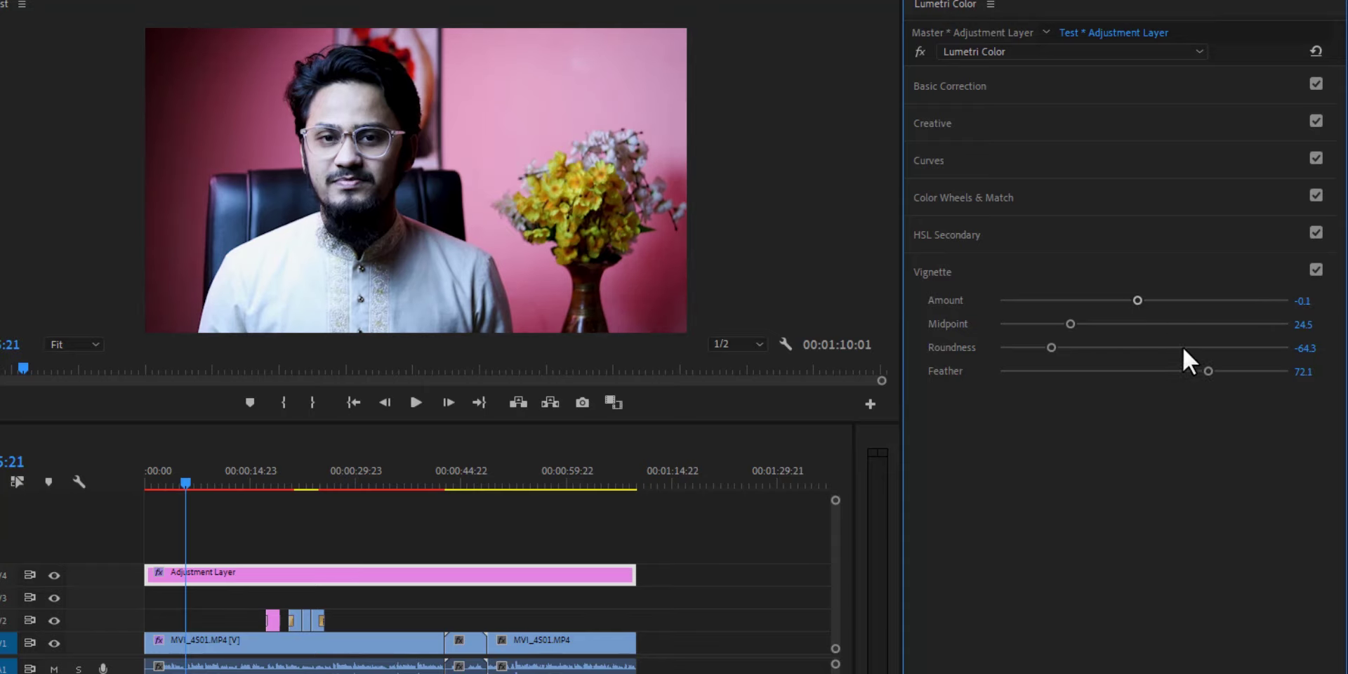
{"action": "left_click_drag", "start_coordinate": [1209, 371], "coordinate": [1252, 371]}
{"action": "mouse_move", "coordinate": [1138, 301]}
{"action": "left_mouse_down"}
{"action": "mouse_move", "coordinate": [1119, 302]}
{"action": "mouse_move", "coordinate": [1148, 301]}
{"action": "left_mouse_up"}
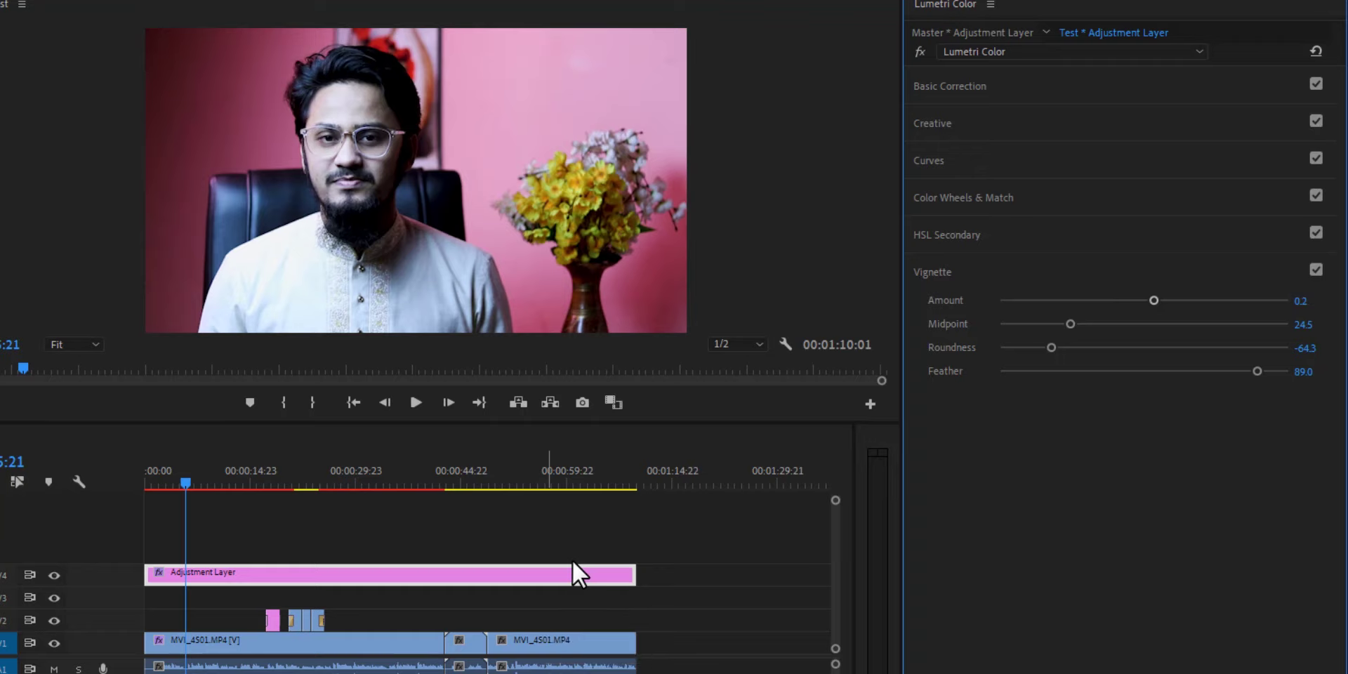
{"action": "left_click", "coordinate": [54, 574]}
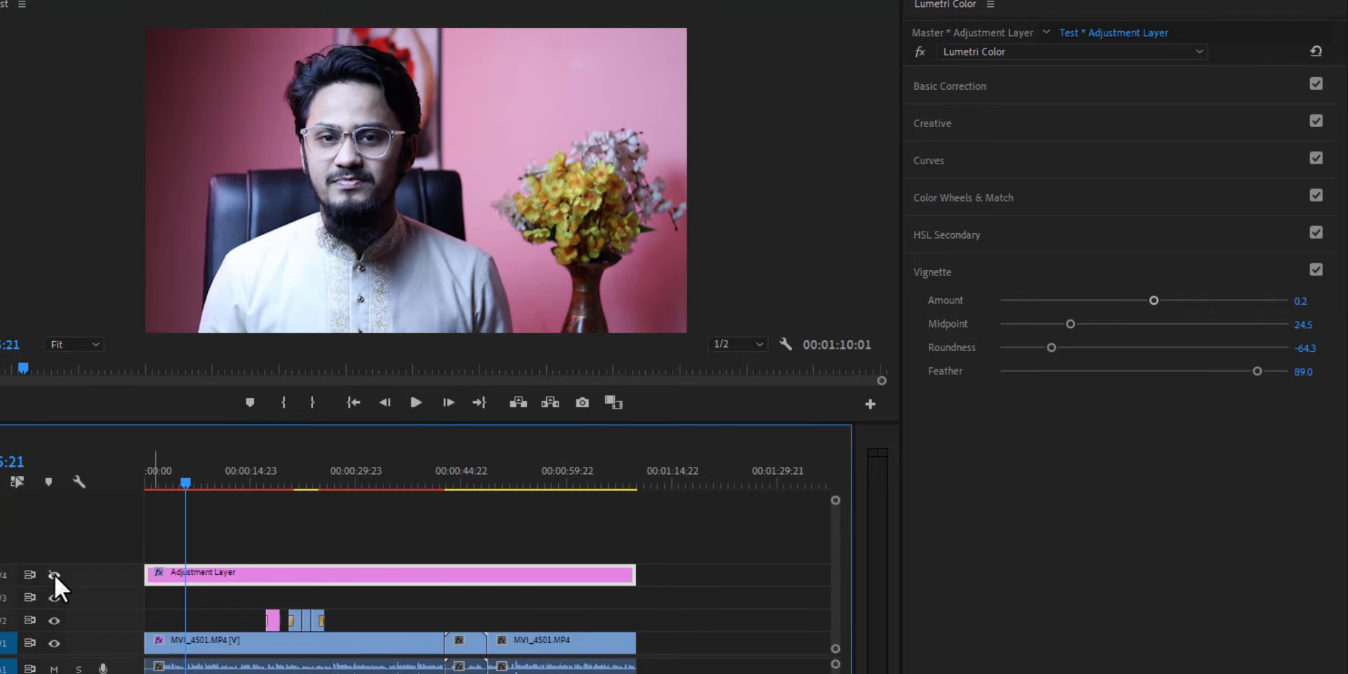
{"action": "left_click", "coordinate": [53, 575]}
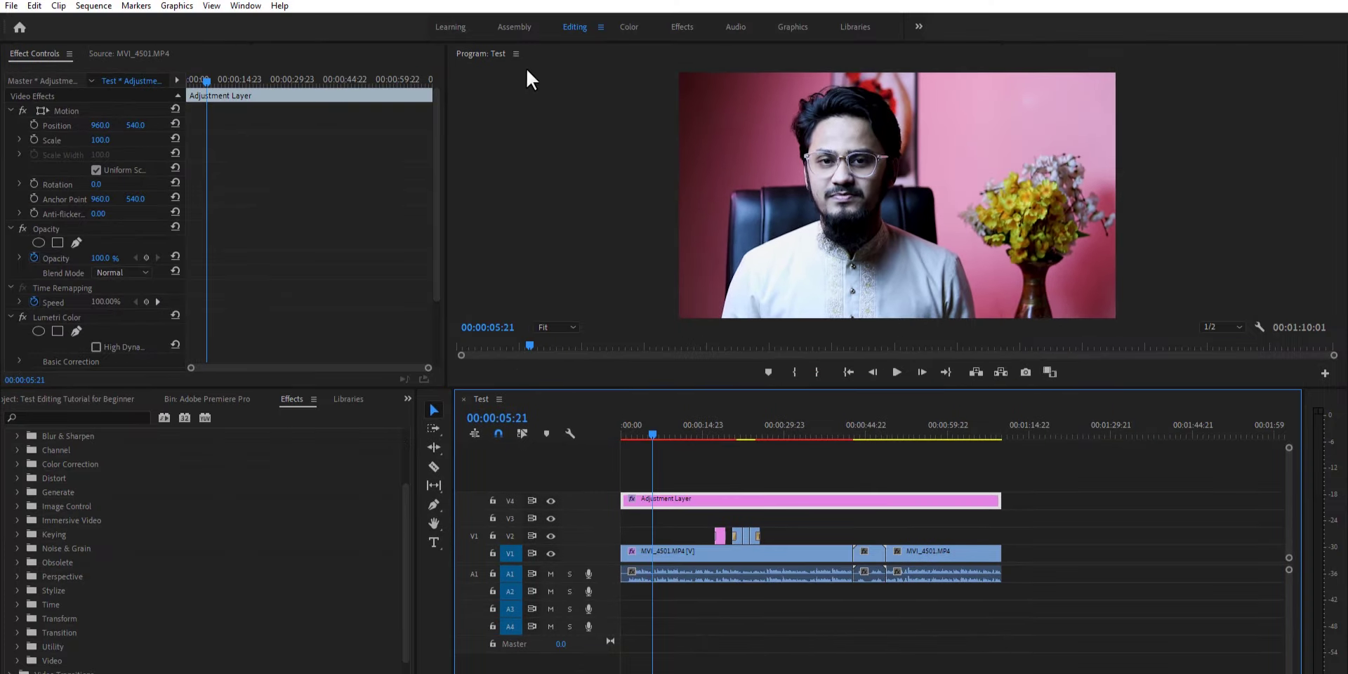
Apply the Fast Color Corrector effect, found by searching 'fast col', to the adjustment layer
{"action": "left_click", "coordinate": [109, 417]}
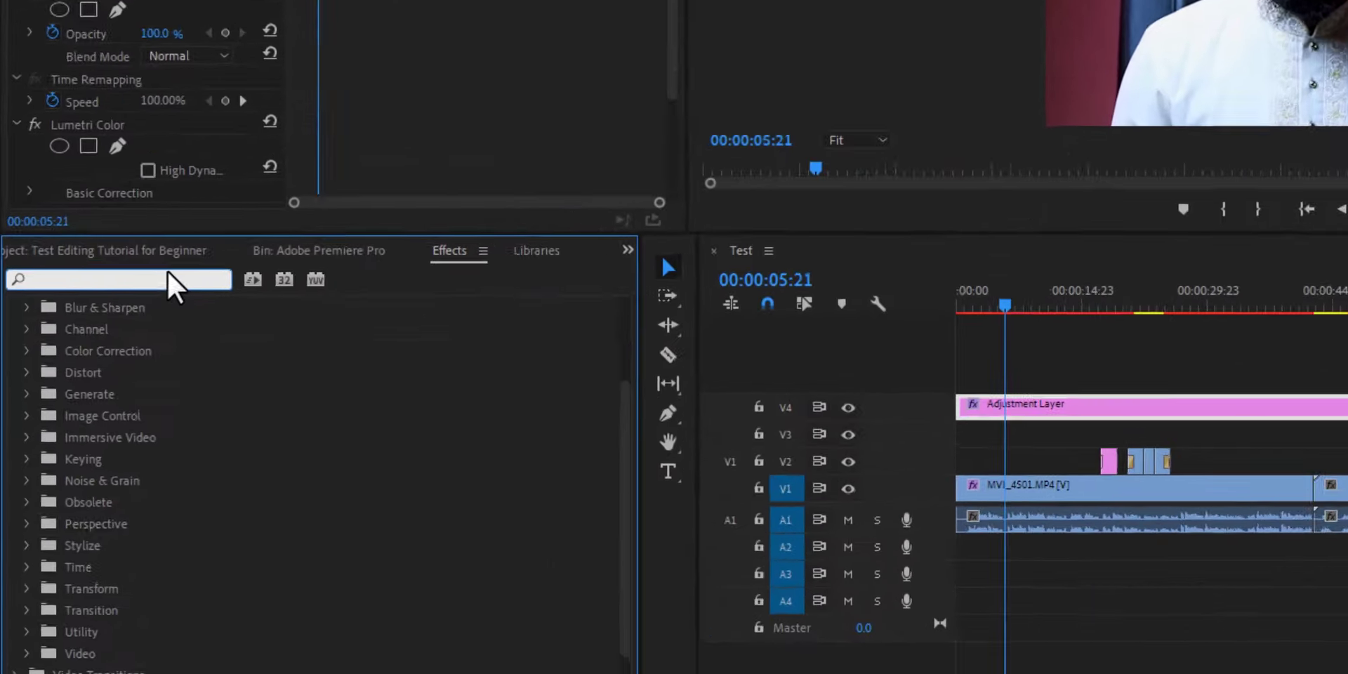
{"action": "type", "text": "fast "}
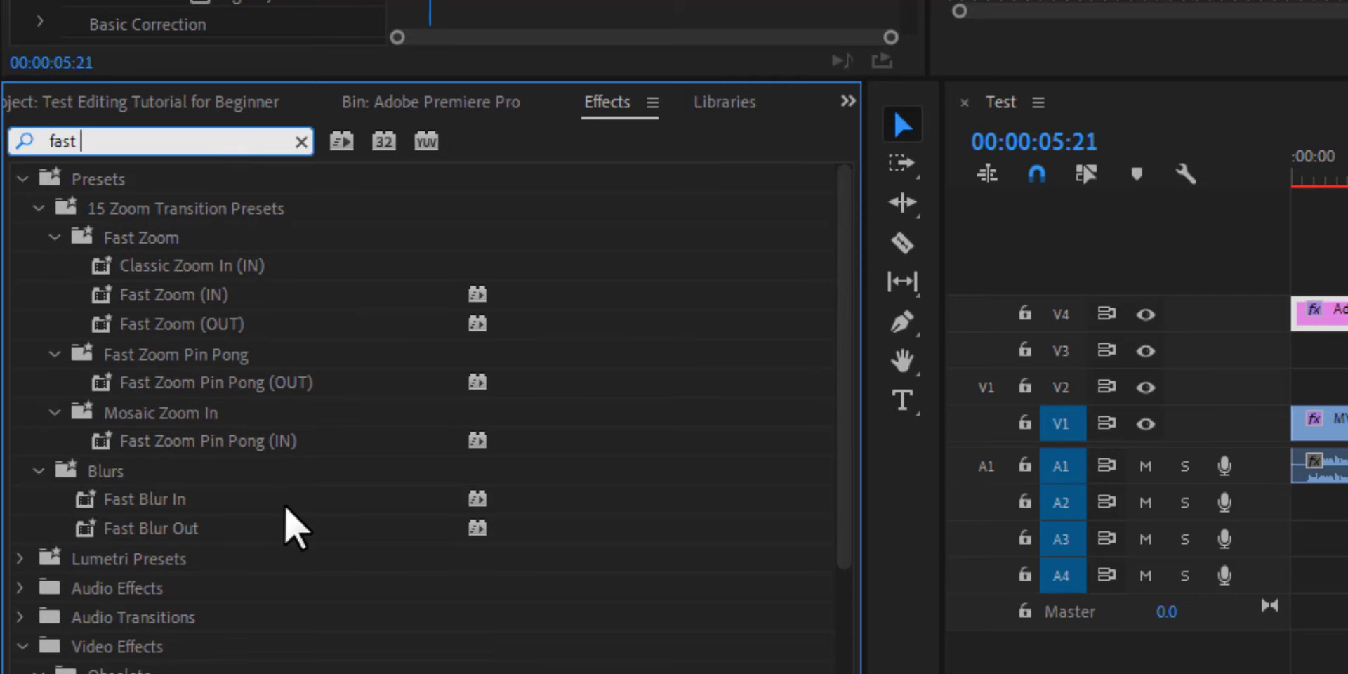
{"action": "type", "text": "col"}
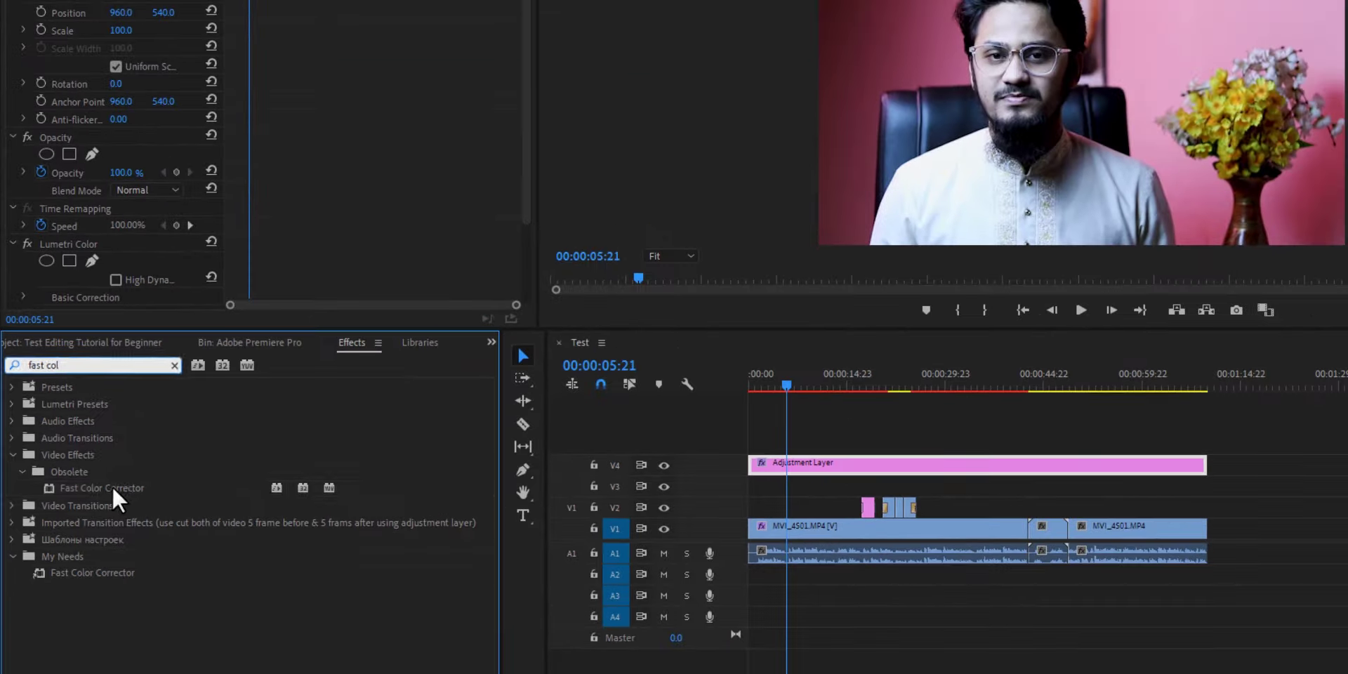
{"action": "left_click_drag", "start_coordinate": [134, 429], "coordinate": [559, 367]}
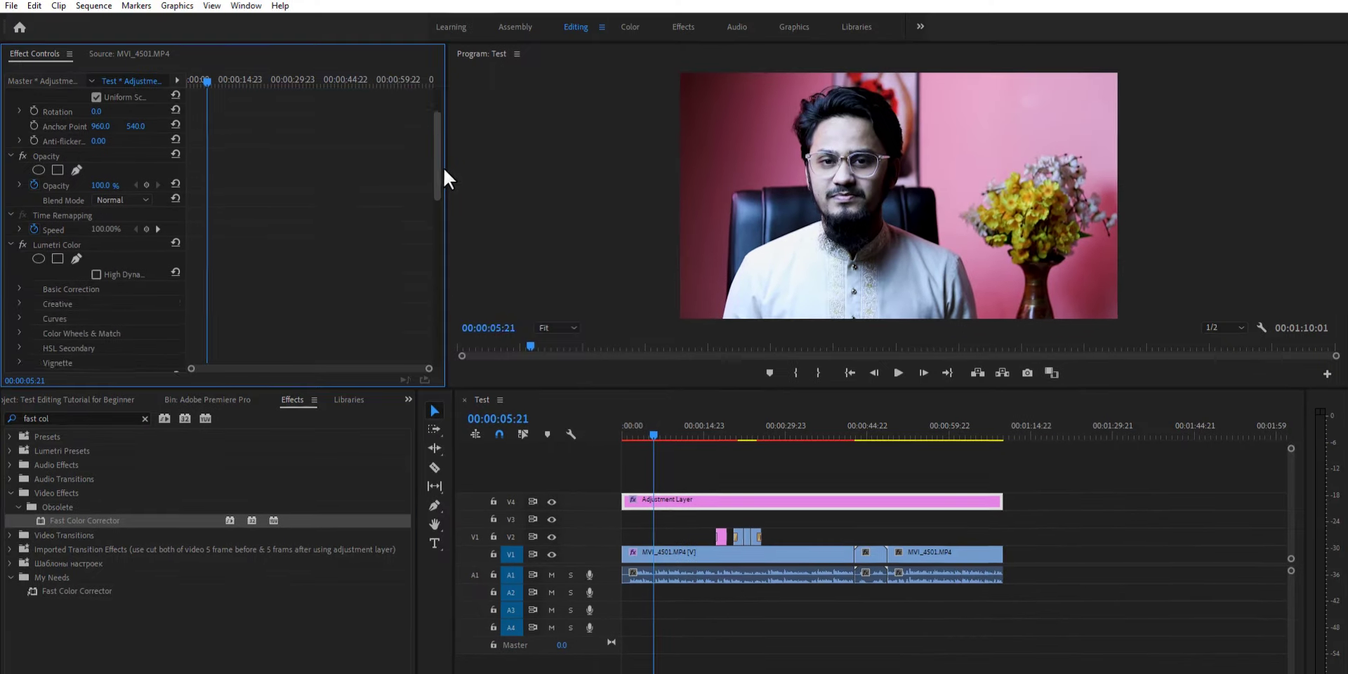
{"action": "left_click_drag", "start_coordinate": [438, 170], "coordinate": [437, 275]}
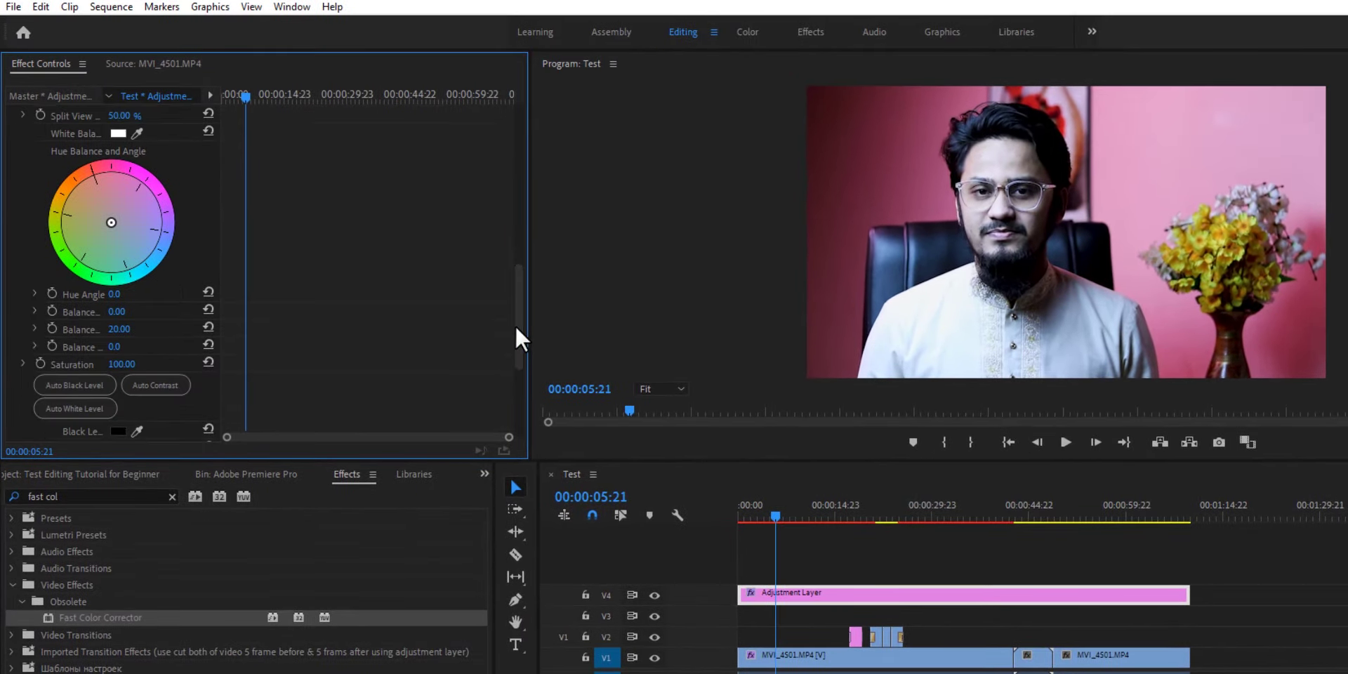
{"action": "left_click_drag", "start_coordinate": [518, 327], "coordinate": [527, 374]}
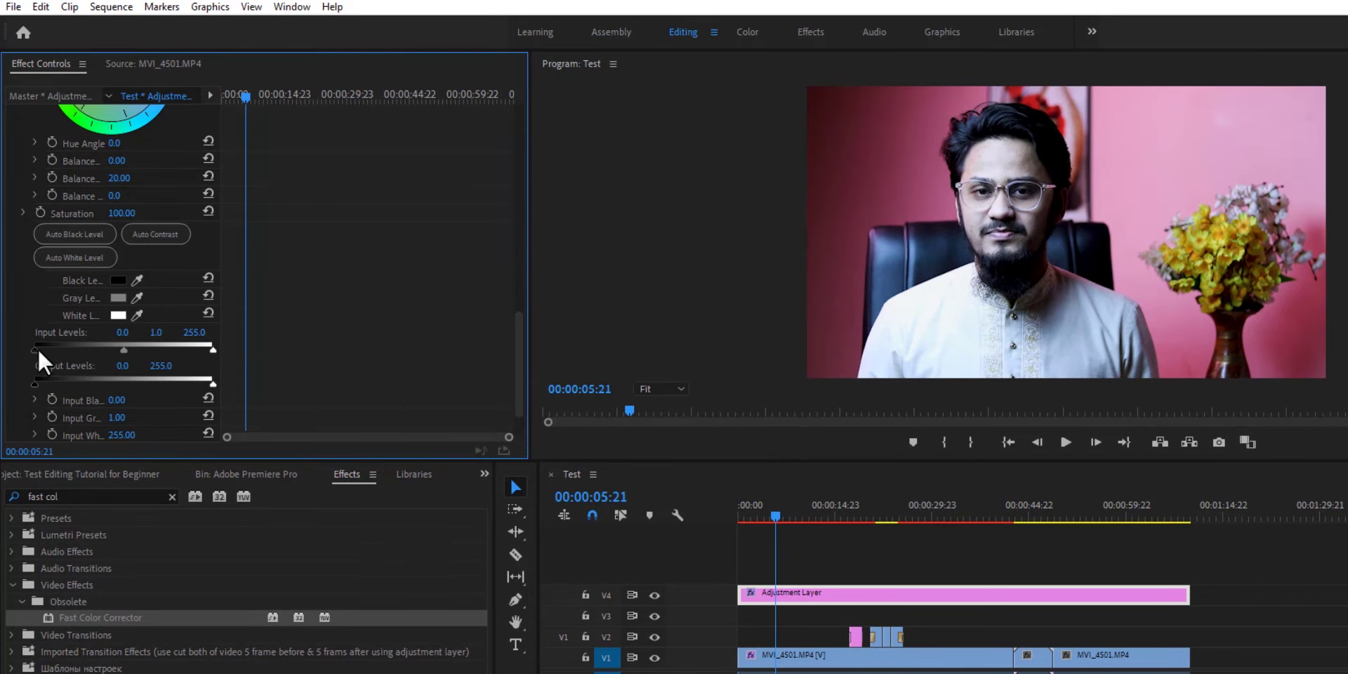
Raise the input black level to 3.6, keep input white at 255, and shift the hue balance
{"action": "left_click_drag", "start_coordinate": [38, 348], "coordinate": [36, 348]}
{"action": "left_click_drag", "start_coordinate": [211, 348], "coordinate": [167, 352]}
{"action": "key", "text": "ctrl+z"}
{"action": "key", "text": "ctrl+z"}
{"action": "left_click_drag", "start_coordinate": [514, 365], "coordinate": [519, 331]}
{"action": "mouse_move", "coordinate": [111, 216]}
{"action": "left_mouse_down"}
{"action": "mouse_move", "coordinate": [98, 228]}
{"action": "mouse_move", "coordinate": [116, 211]}
{"action": "left_mouse_up"}
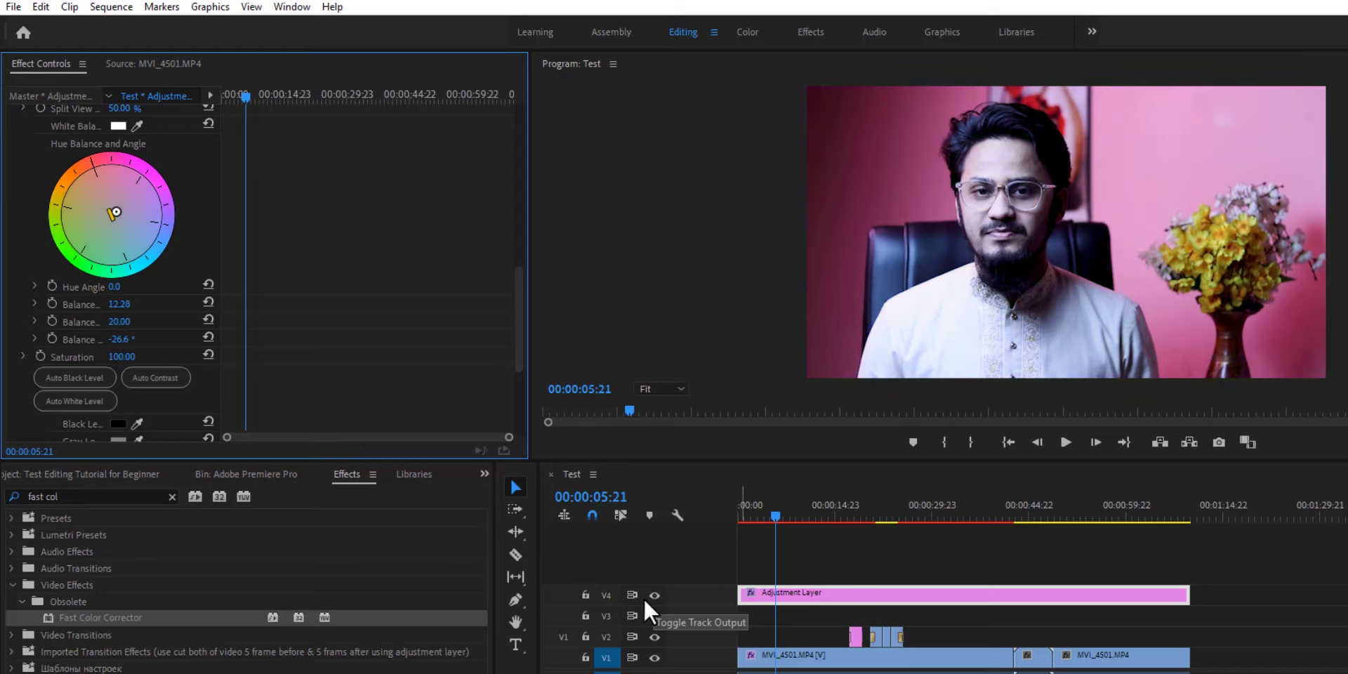
Deepen the input black level to 8.3 and toggle the adjustment layer to compare the grade
{"action": "scroll", "coordinate": [518, 354], "scroll_direction": "down", "scroll_amount": 2}
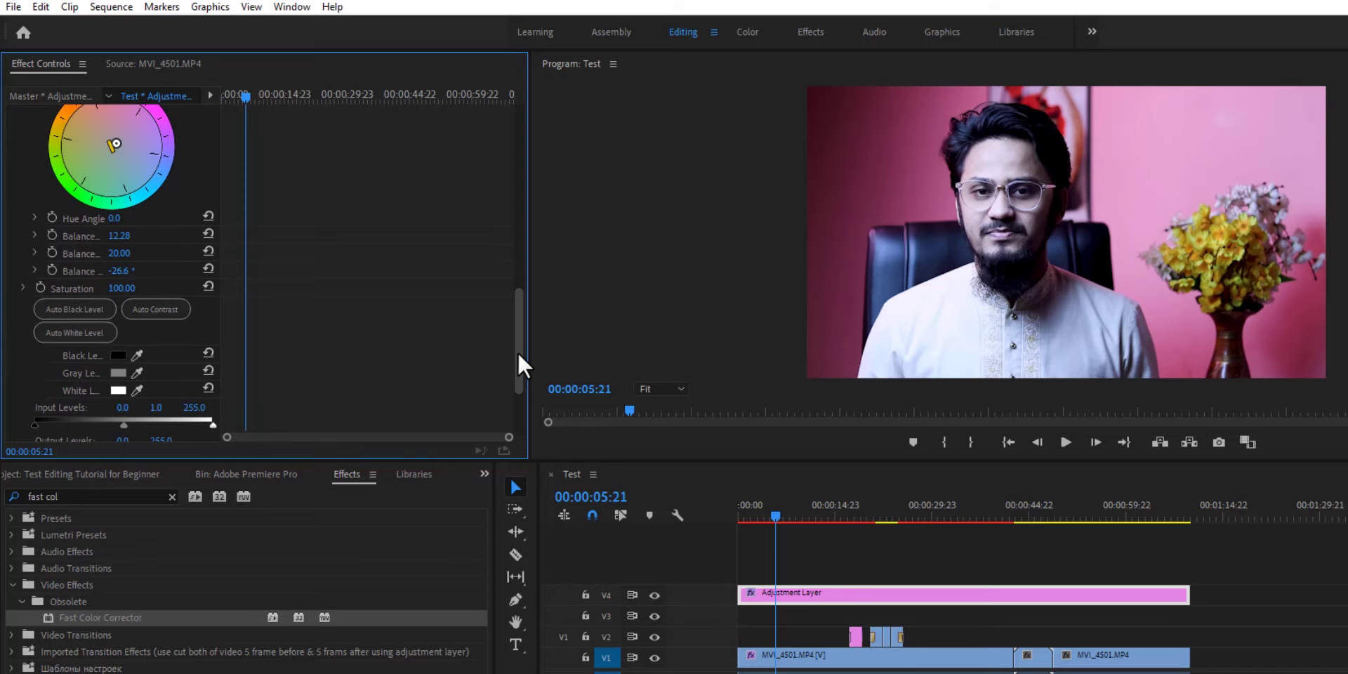
{"action": "scroll", "coordinate": [517, 355], "scroll_direction": "down", "scroll_amount": 1}
{"action": "left_click_drag", "start_coordinate": [36, 384], "coordinate": [40, 381]}
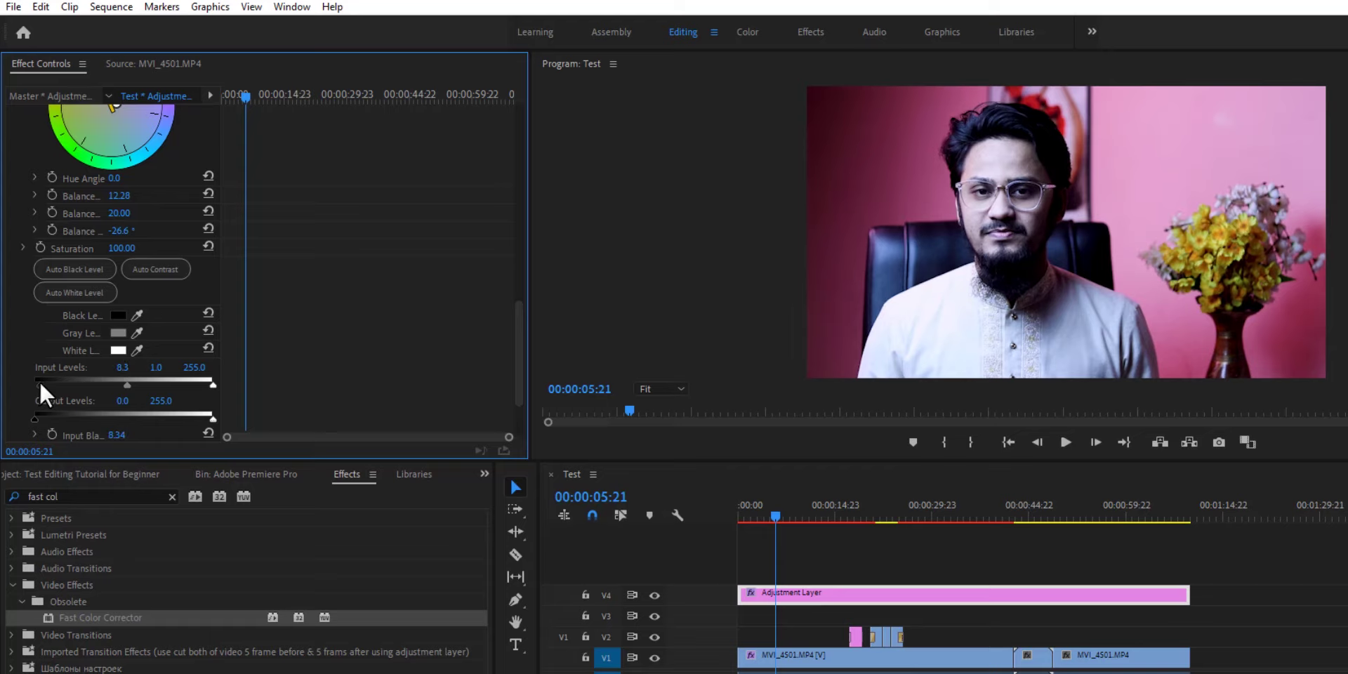
{"action": "left_click", "coordinate": [655, 595]}
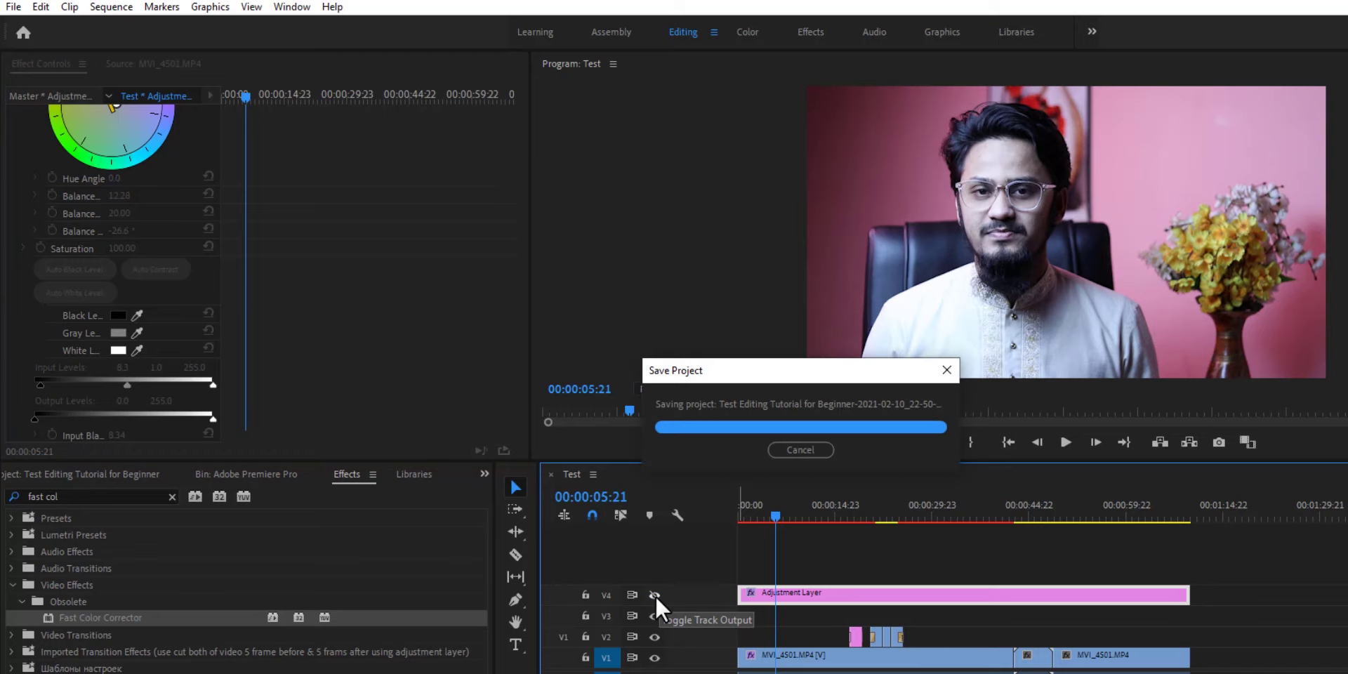
{"action": "left_click", "coordinate": [655, 595]}
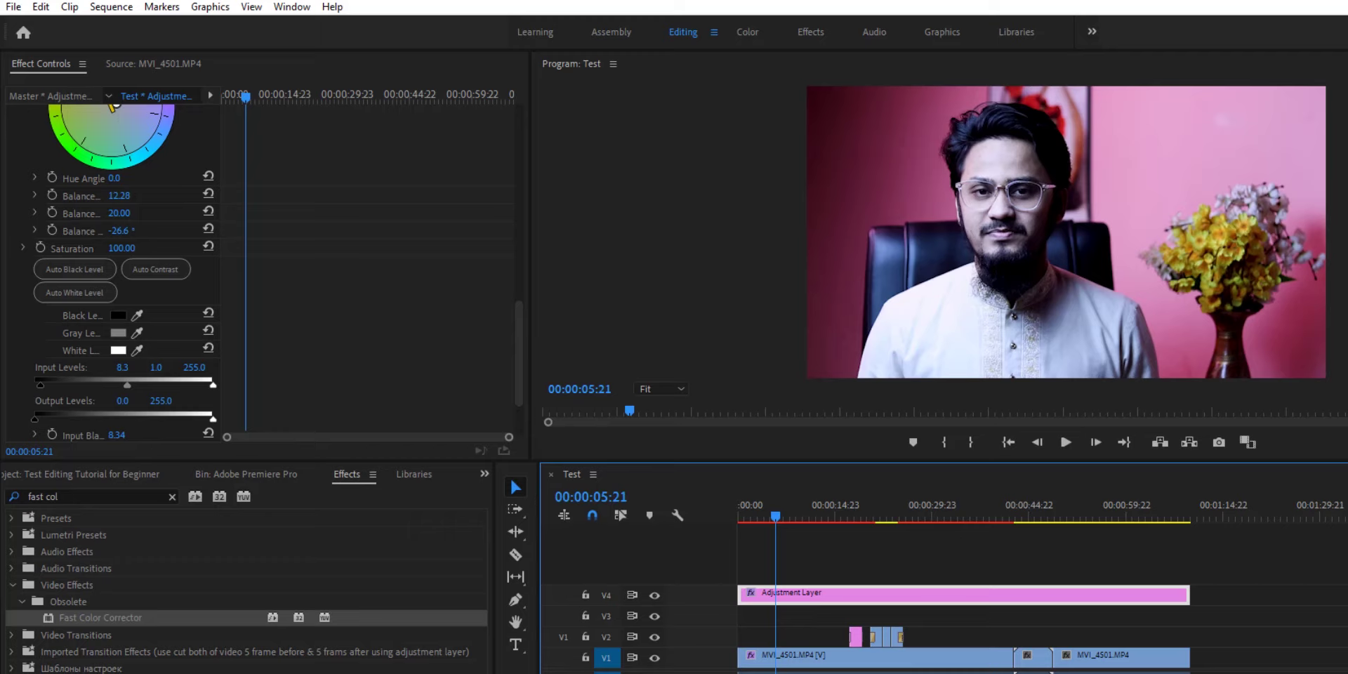
{"action": "left_click_drag", "start_coordinate": [494, 562], "coordinate": [375, 562]}
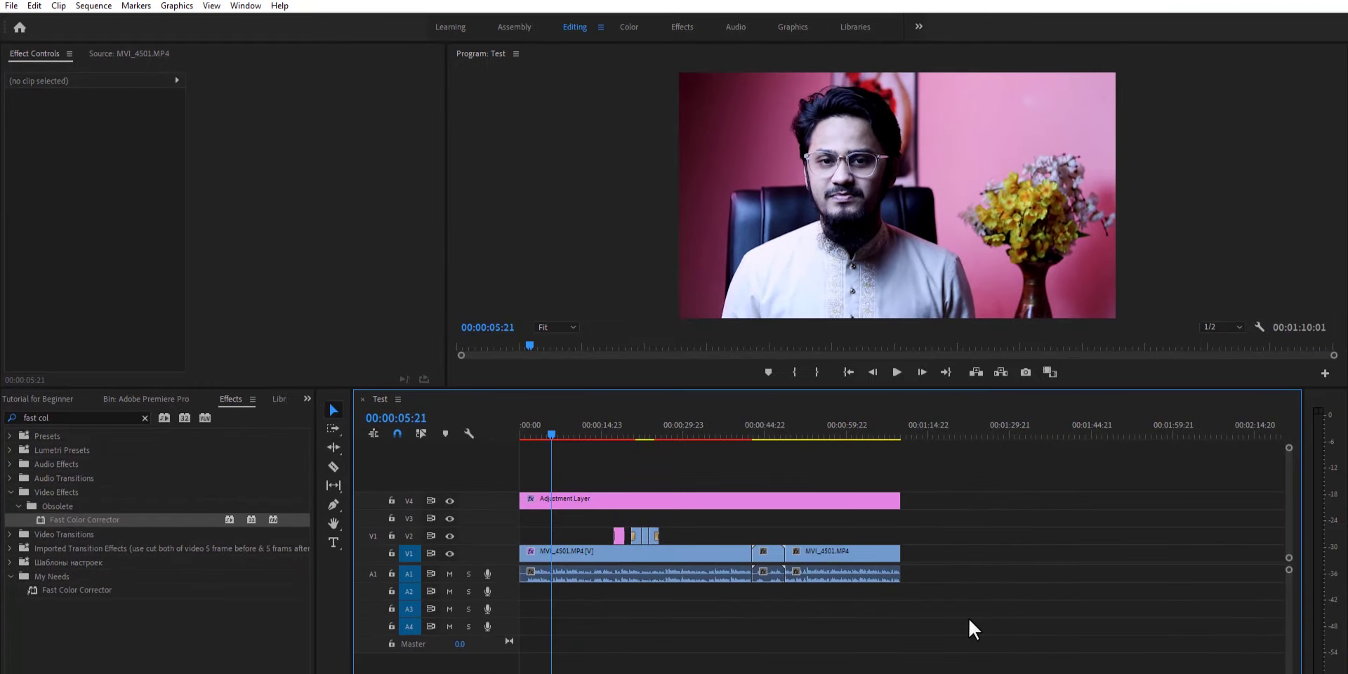
{"action": "left_click", "coordinate": [748, 423]}
Zoom the timeline around 00:00:42 and play into the cut before the intro clip
{"action": "left_click_drag", "start_coordinate": [750, 423], "coordinate": [751, 423]}
{"action": "key", "text": "="}
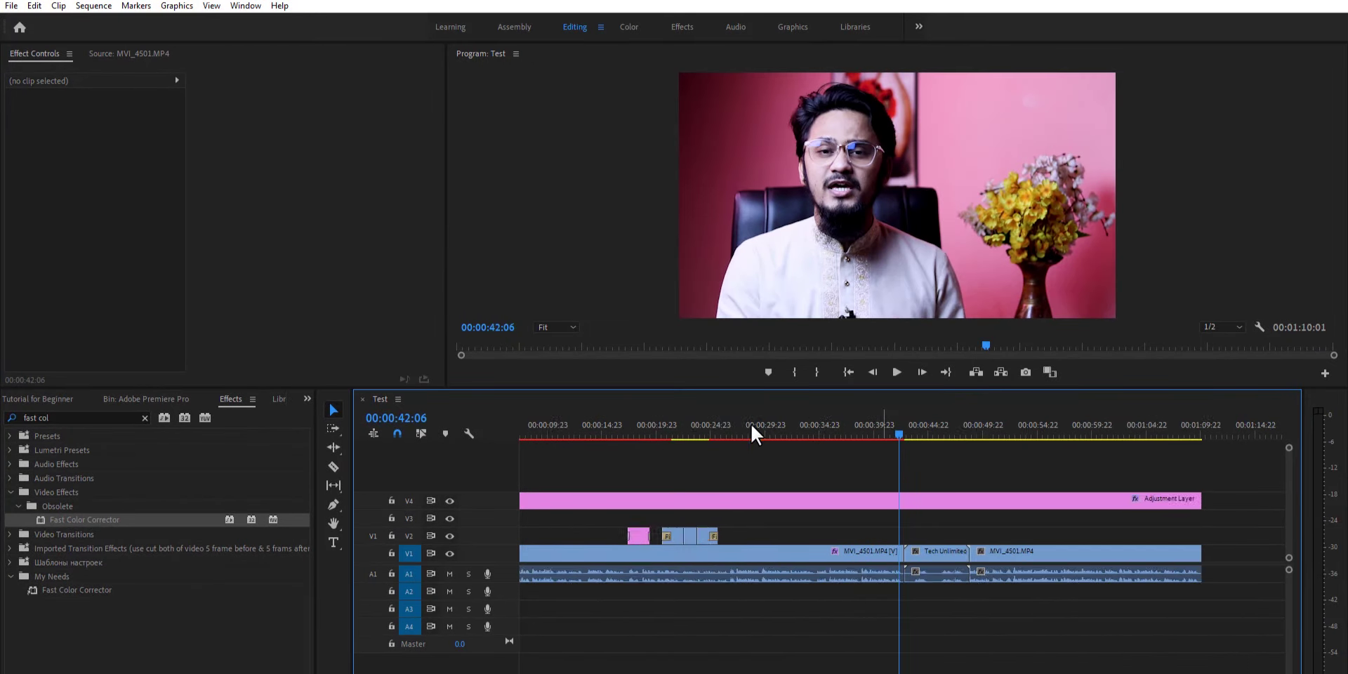
{"action": "left_click", "coordinate": [899, 373]}
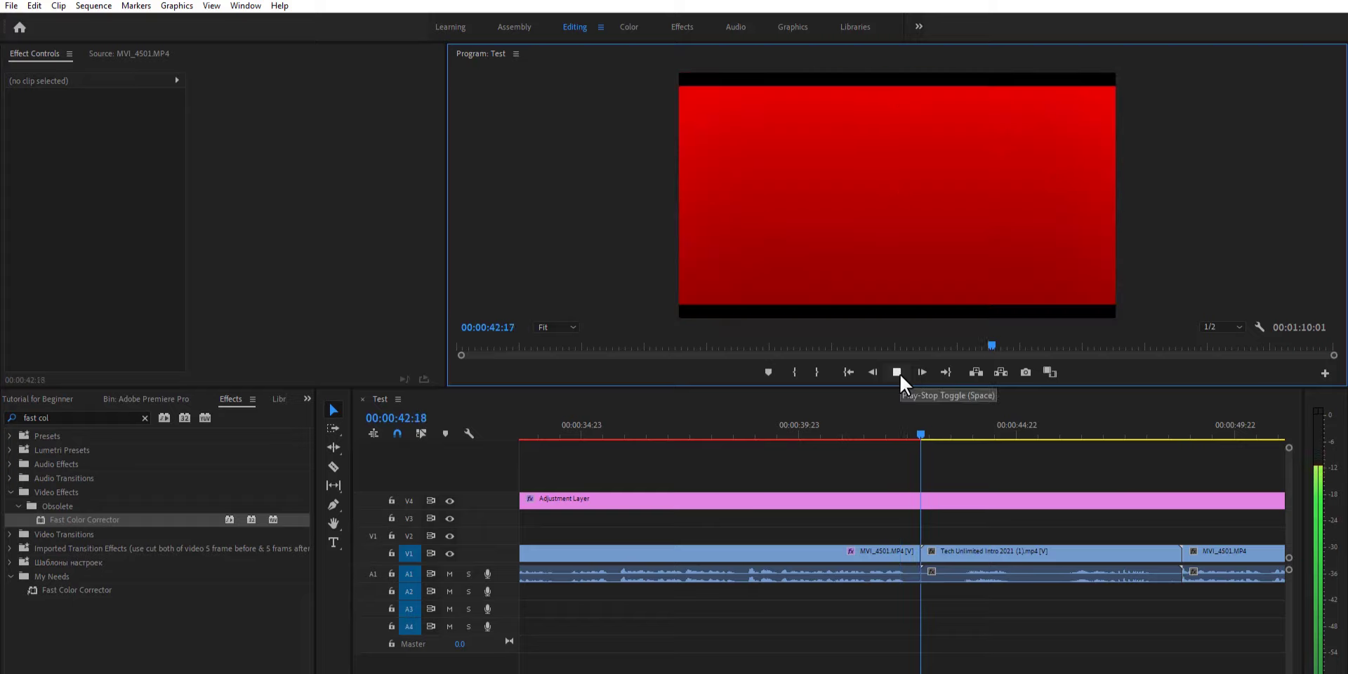
{"action": "left_click", "coordinate": [922, 552]}
{"action": "left_click_drag", "start_coordinate": [952, 444], "coordinate": [915, 430]}
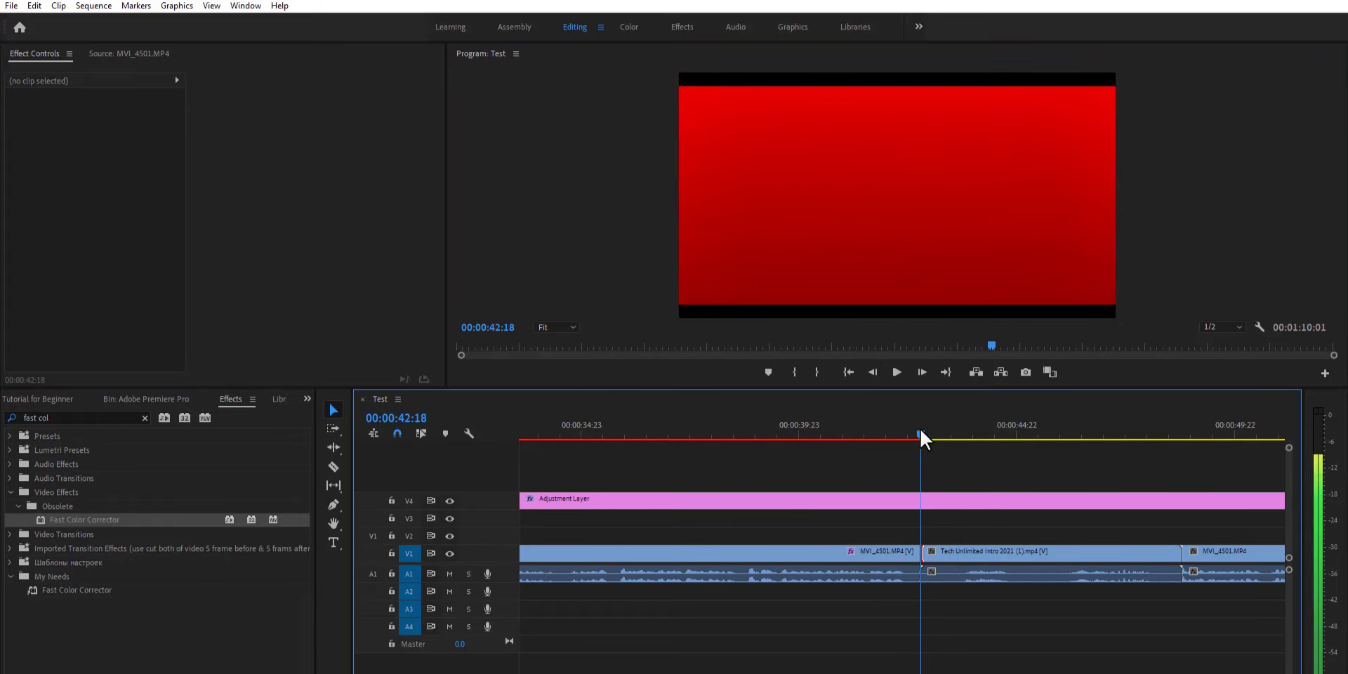
Apply a Cross Dissolve centred on the cut into the Tech Unlimited Intro clip
{"action": "left_click", "coordinate": [83, 417]}
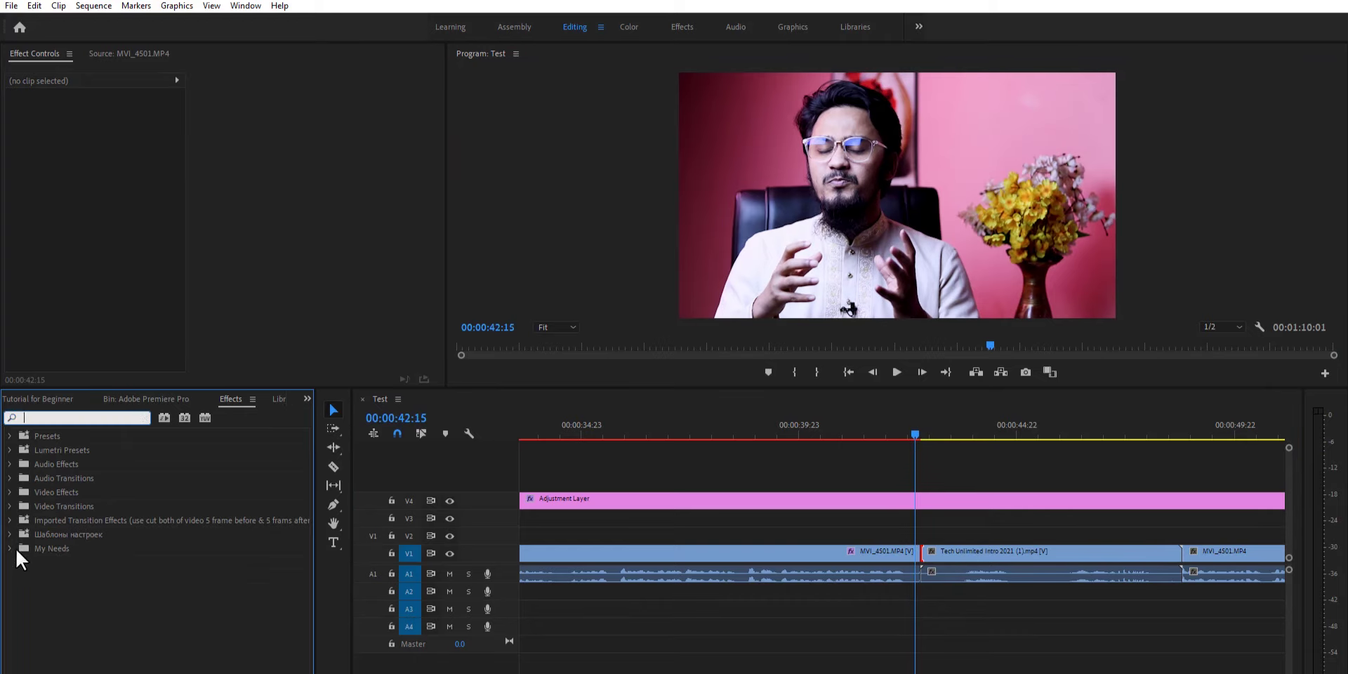
{"action": "key", "text": "BackSpace"}
{"action": "left_click", "coordinate": [14, 507]}
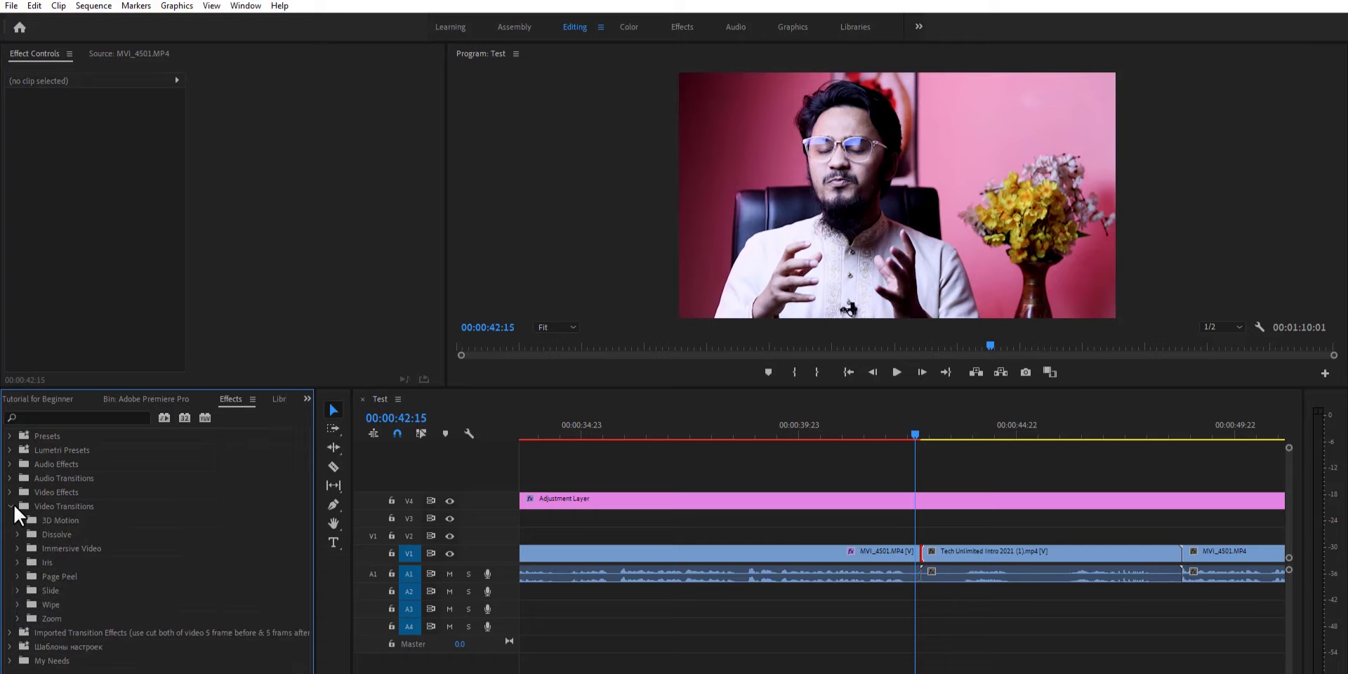
{"action": "left_click", "coordinate": [17, 534]}
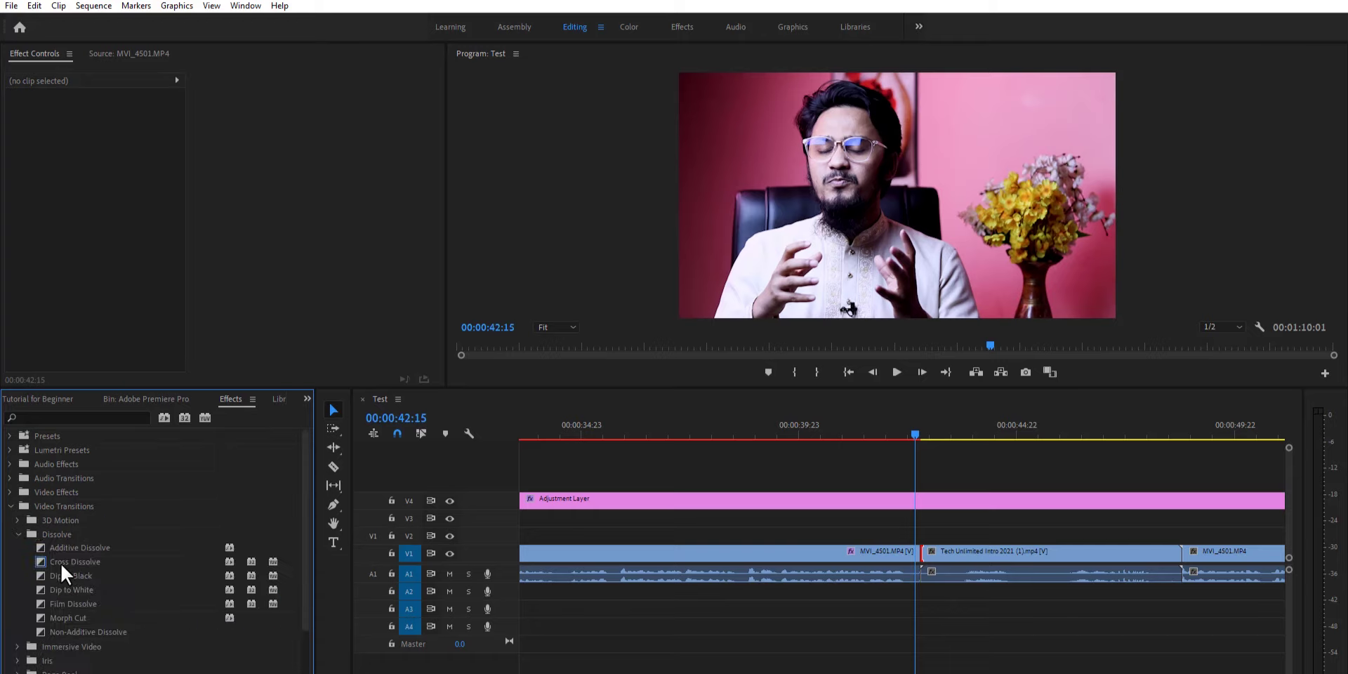
{"action": "left_click_drag", "start_coordinate": [60, 562], "coordinate": [923, 554]}
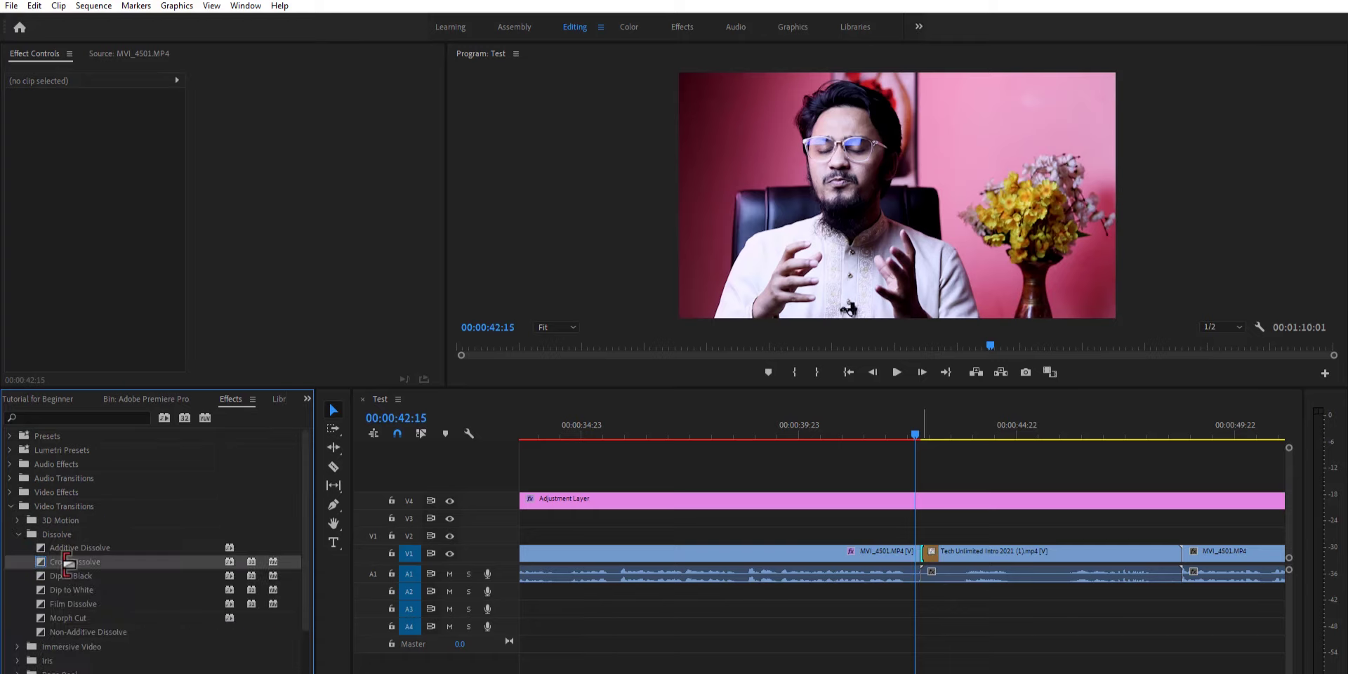
{"action": "left_click_drag", "start_coordinate": [69, 561], "coordinate": [916, 554]}
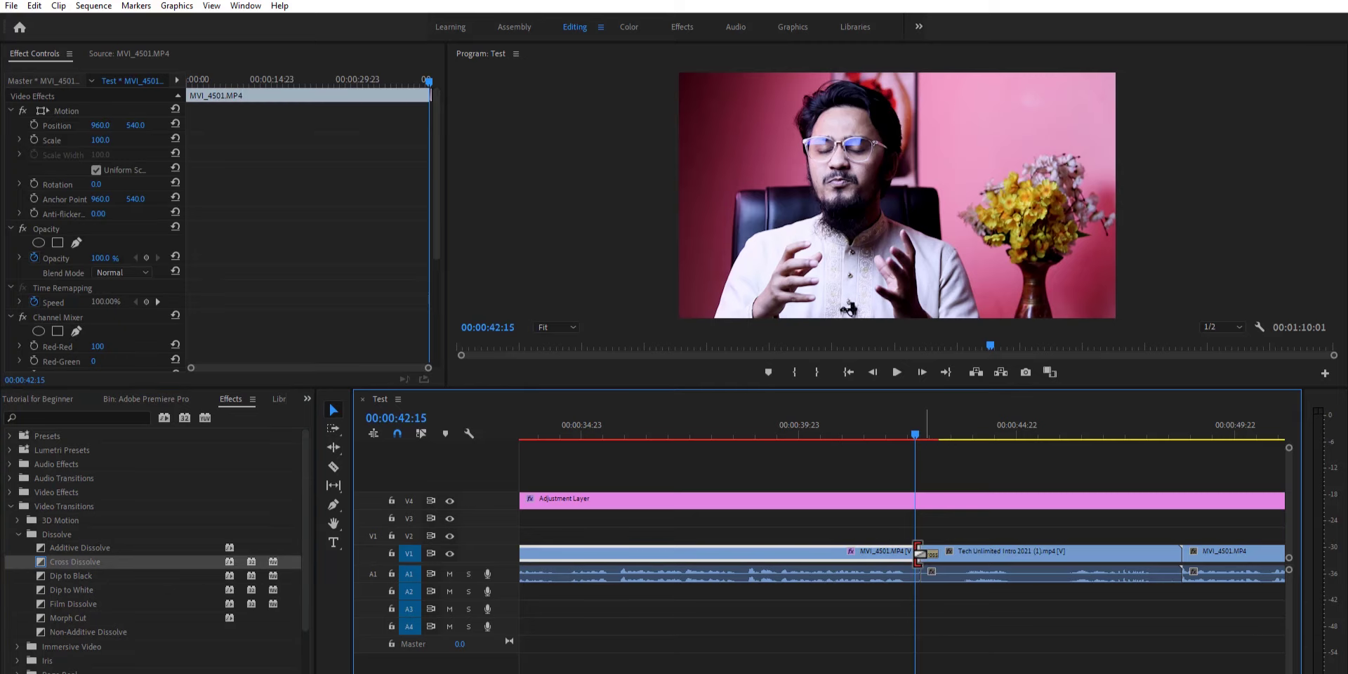
{"action": "left_click", "coordinate": [931, 554]}
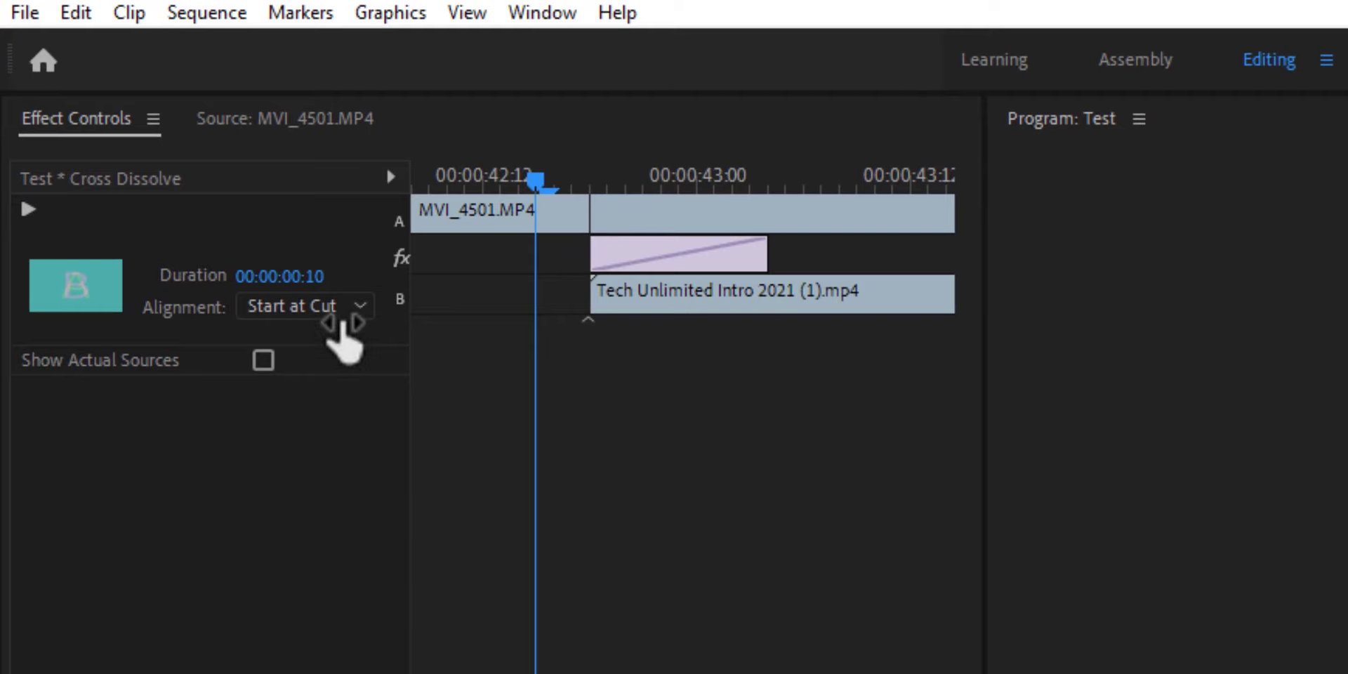
{"action": "left_click", "coordinate": [352, 309]}
{"action": "left_click", "coordinate": [320, 339]}
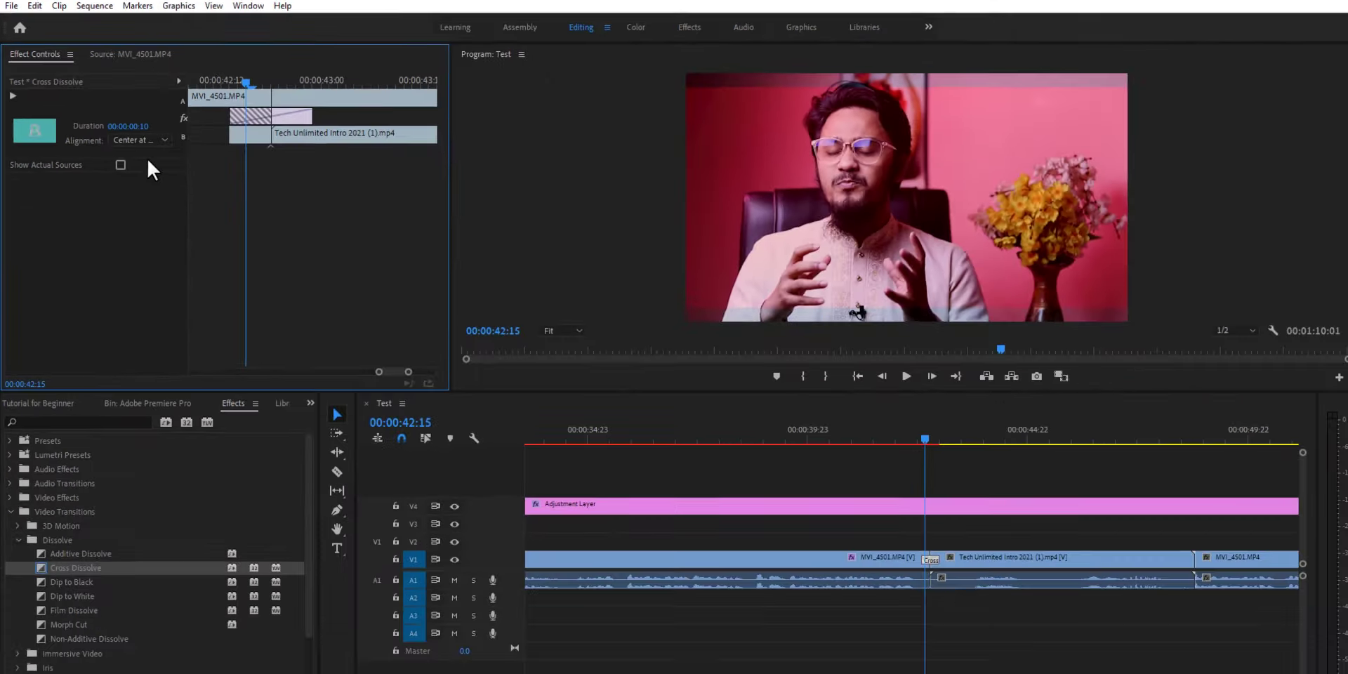
Preview the dissolve from 00:00:41:19 and stop playback at 00:00:44:16
{"action": "left_click", "coordinate": [879, 427]}
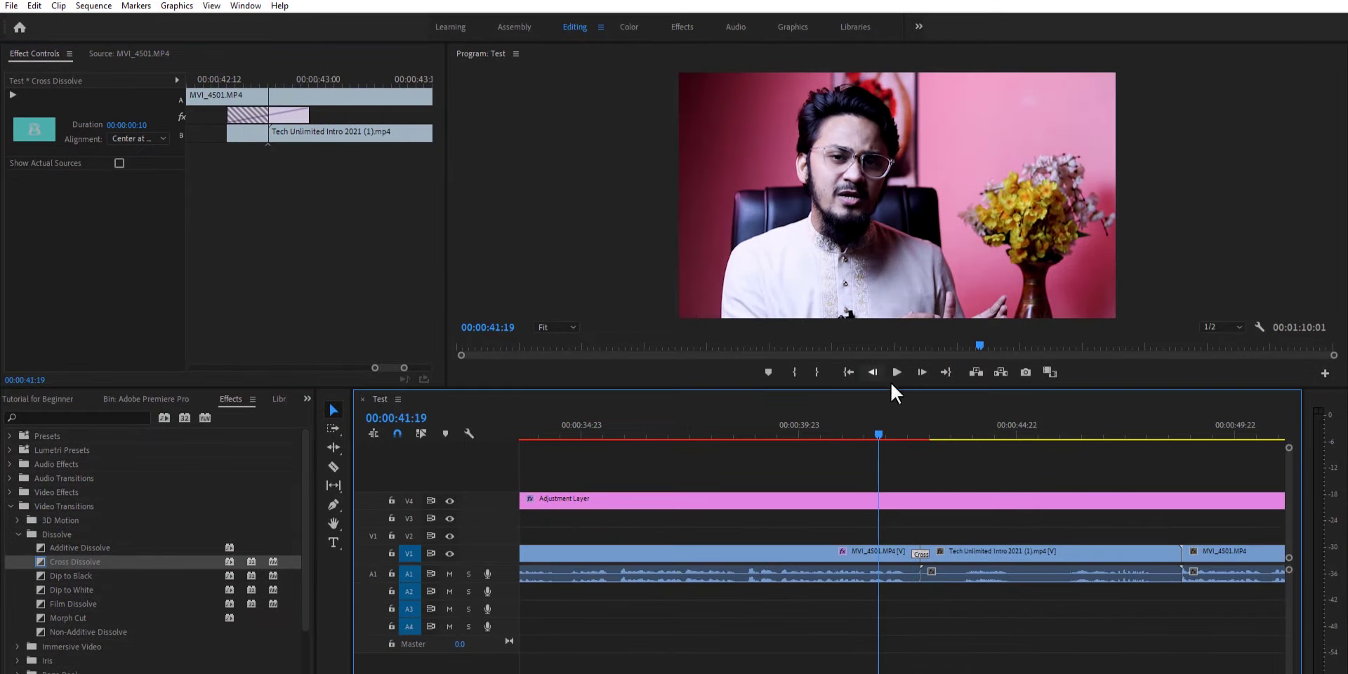
{"action": "key", "text": "space"}
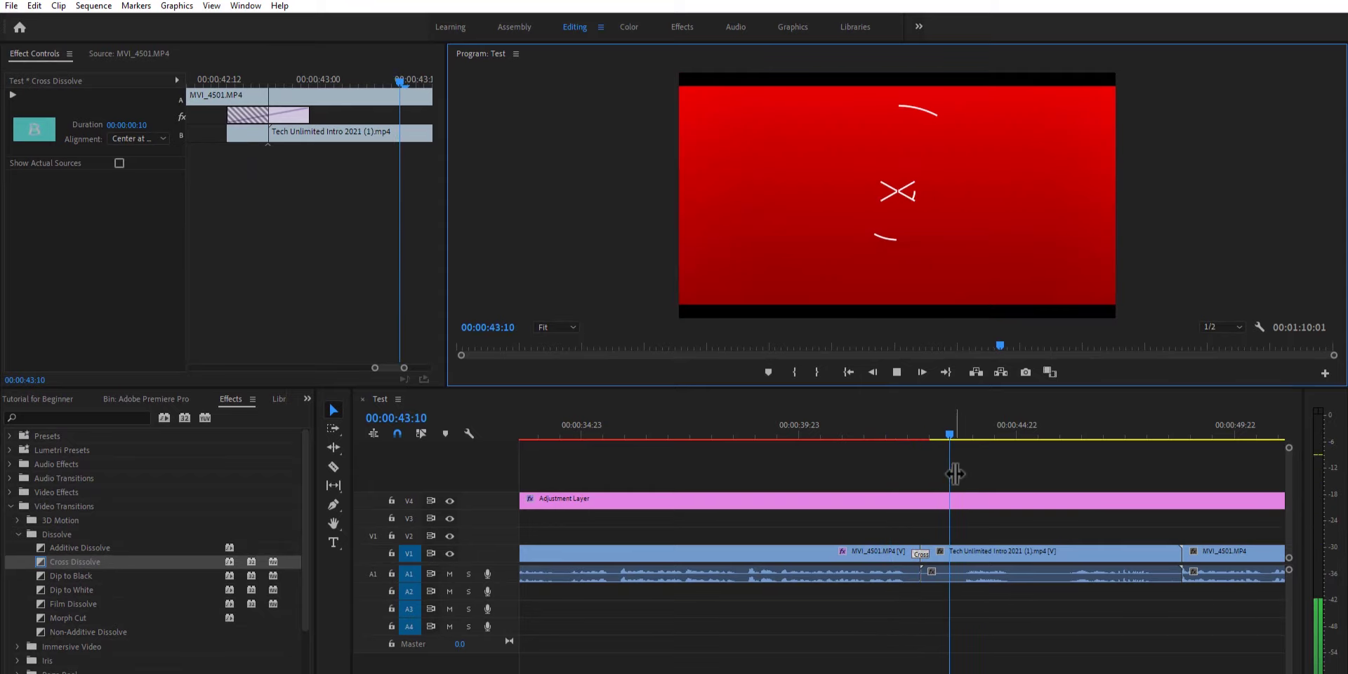
{"action": "left_click", "coordinate": [897, 372]}
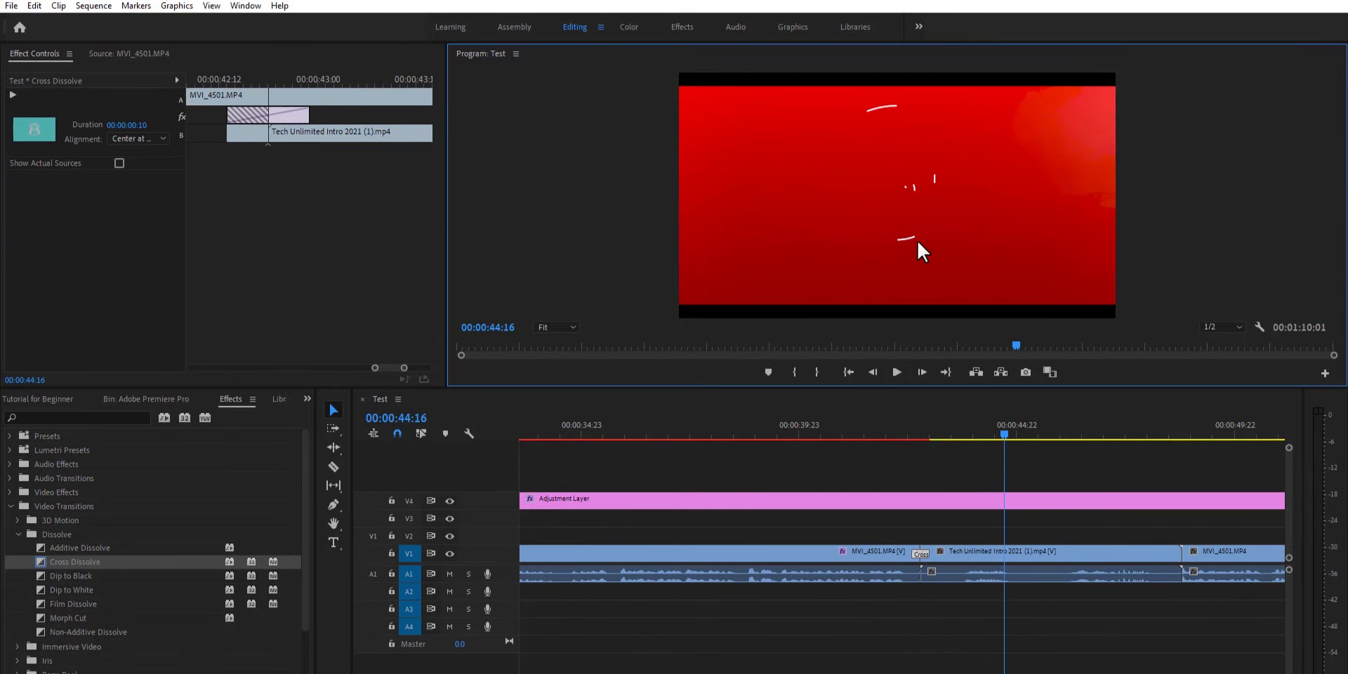
{"action": "left_click", "coordinate": [924, 207]}
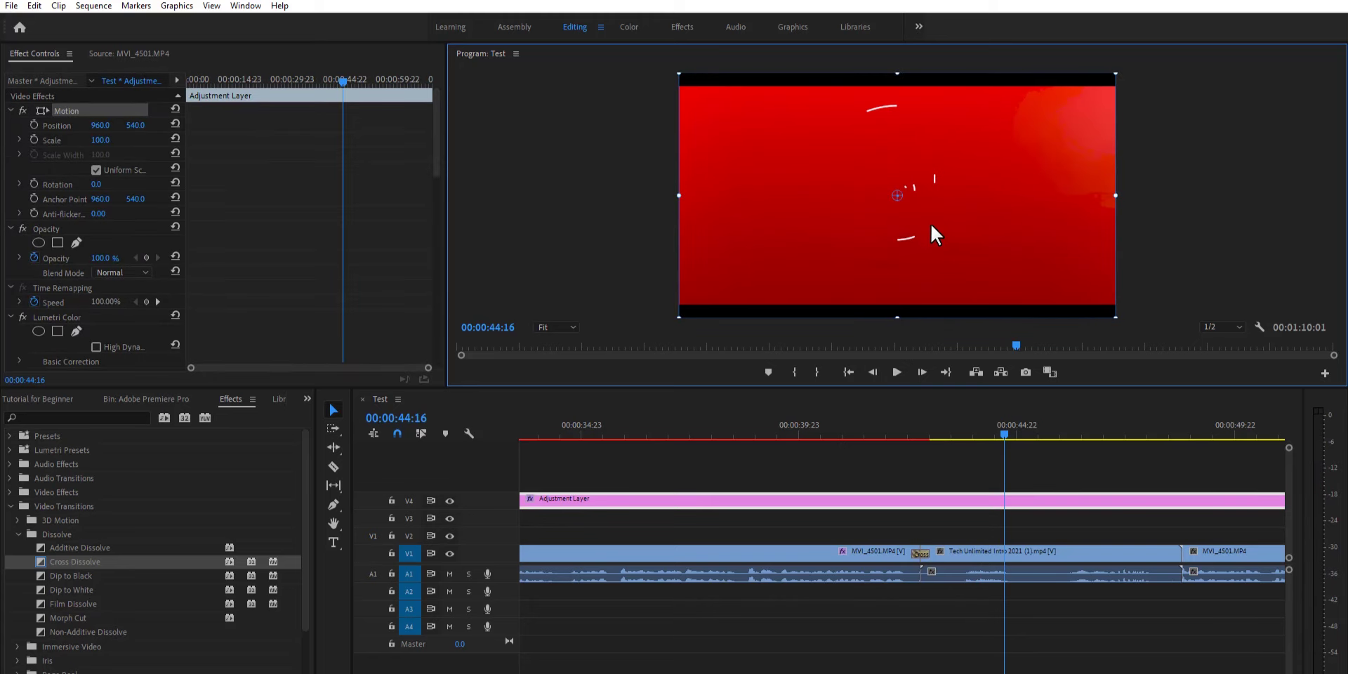
Lock the Adjustment Layer track V4 after a trial resize of the layer
{"action": "left_click_drag", "start_coordinate": [1012, 436], "coordinate": [946, 434]}
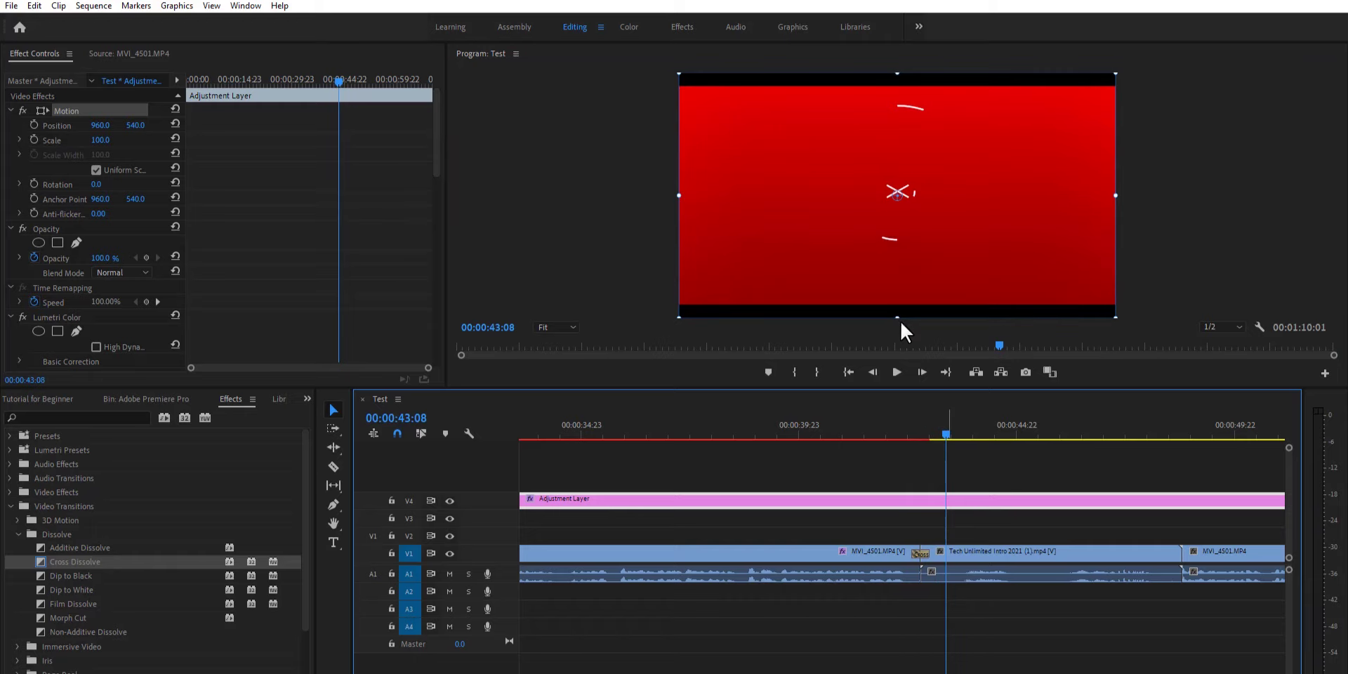
{"action": "left_click_drag", "start_coordinate": [897, 317], "coordinate": [896, 352]}
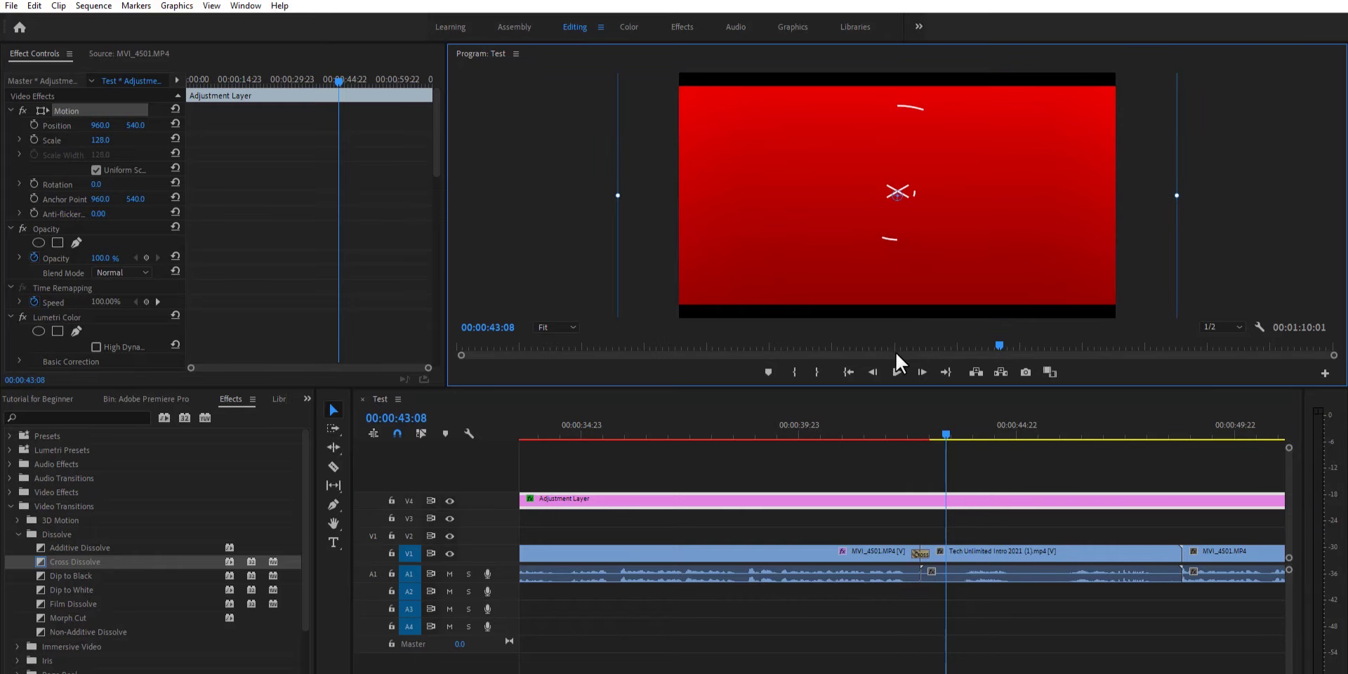
{"action": "left_click", "coordinate": [1011, 520]}
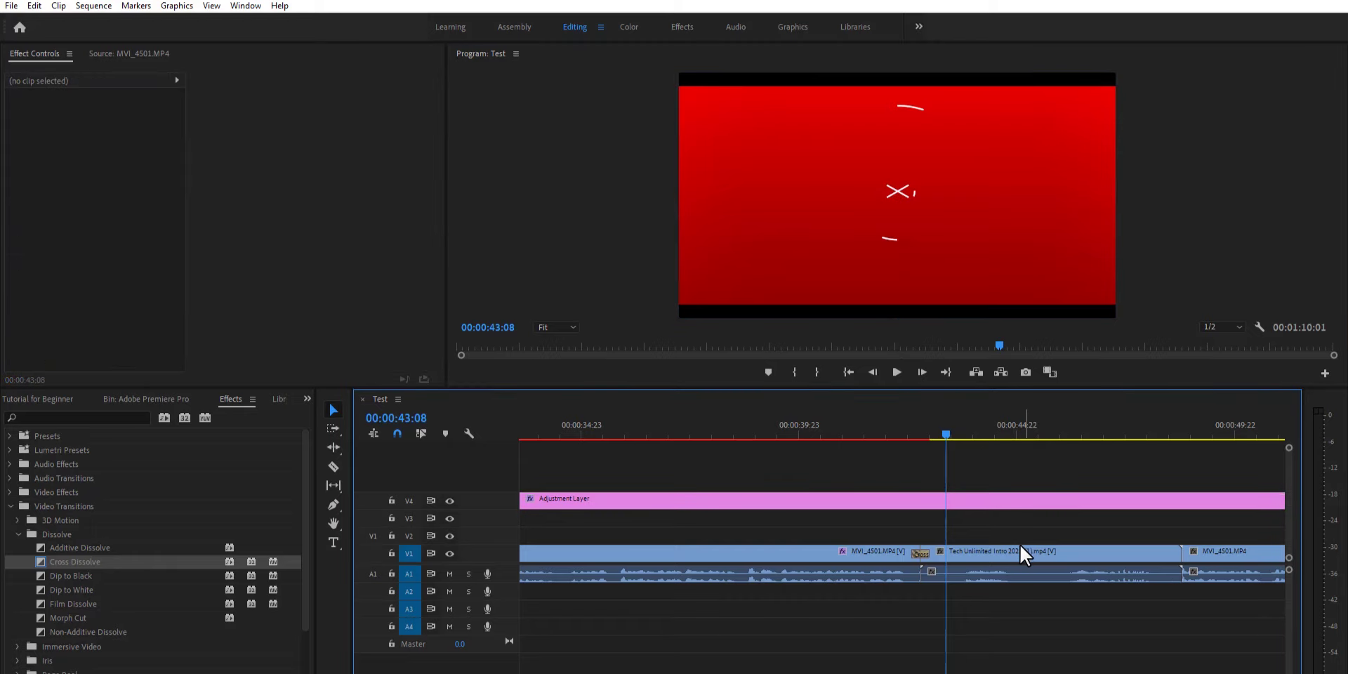
{"action": "left_click", "coordinate": [985, 554]}
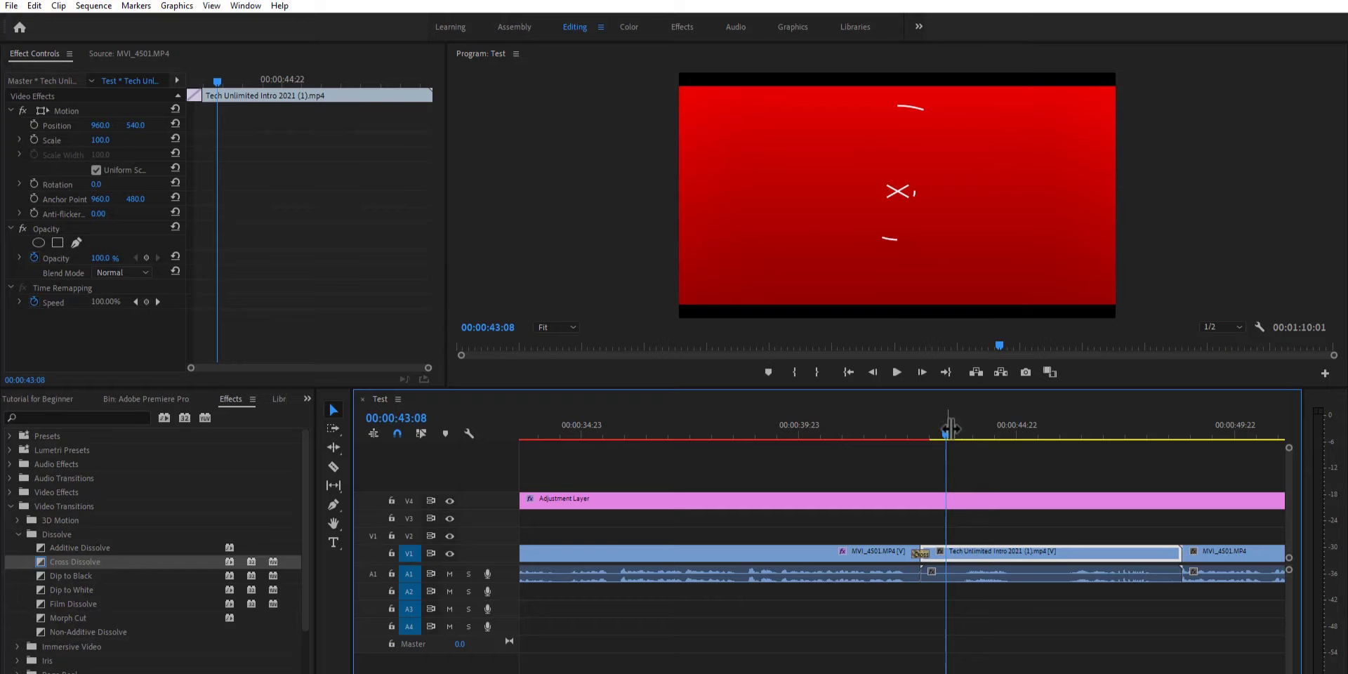
{"action": "left_click", "coordinate": [938, 205]}
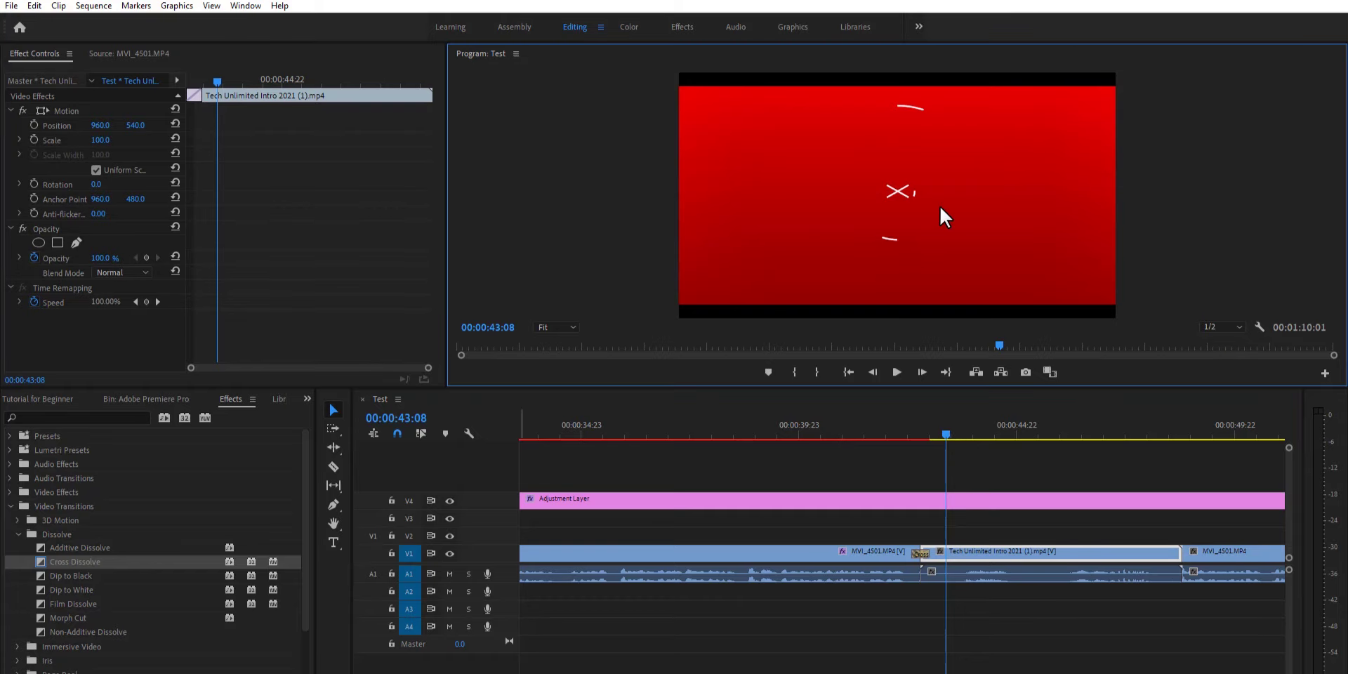
{"action": "left_click", "coordinate": [552, 500]}
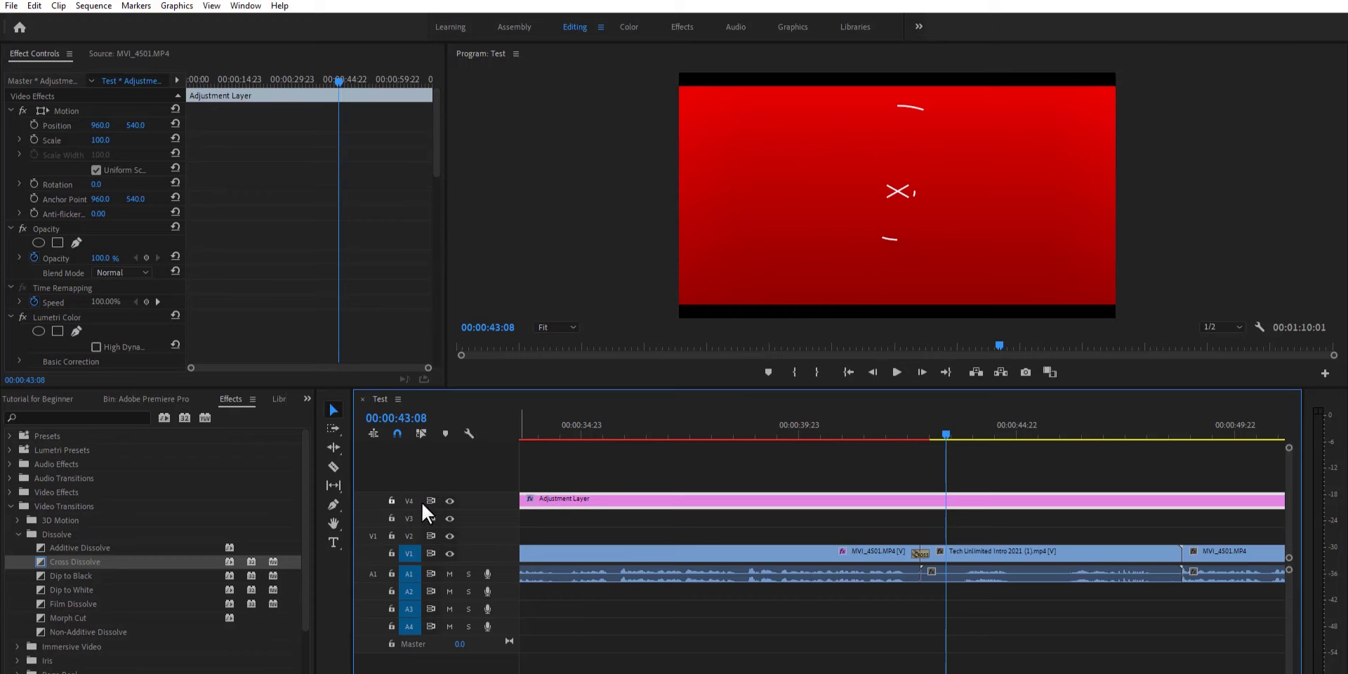
{"action": "left_click", "coordinate": [392, 501]}
Try enlarging the Tech Unlimited Intro clip to about 115.4, undoing each attempt to keep 100
{"action": "left_click", "coordinate": [1016, 548]}
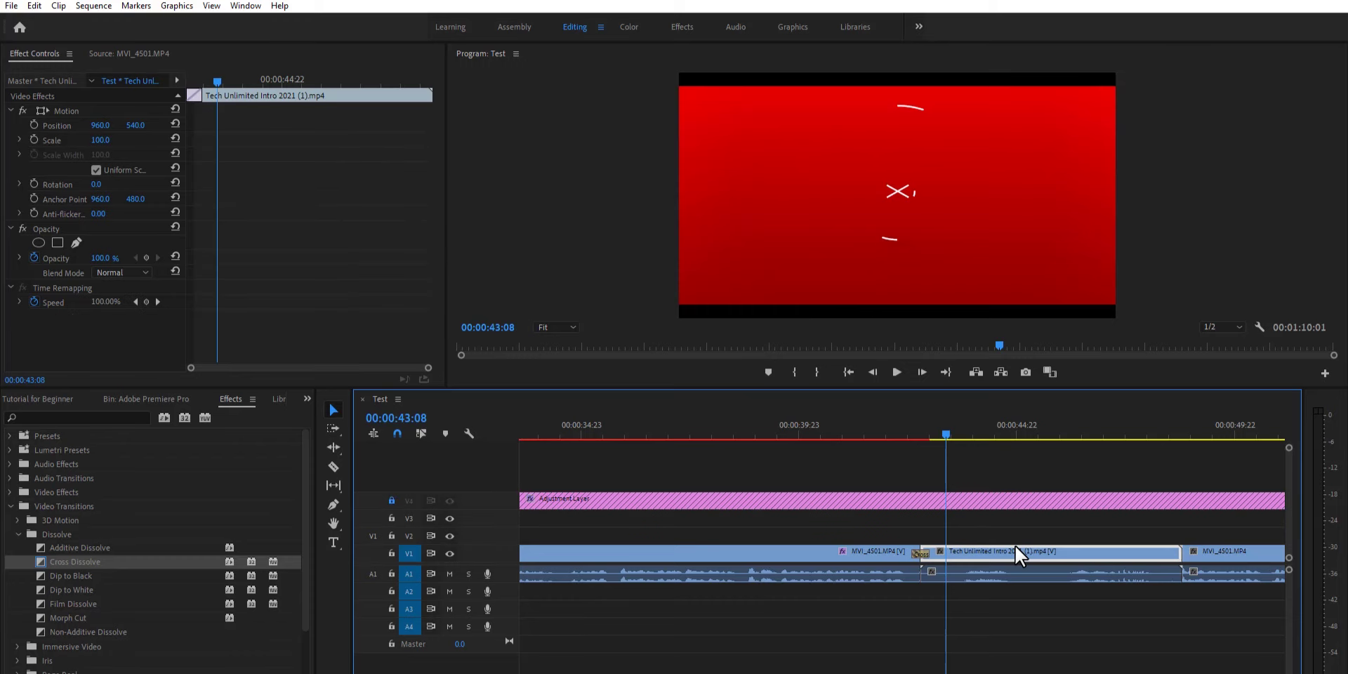
{"action": "left_click", "coordinate": [878, 170]}
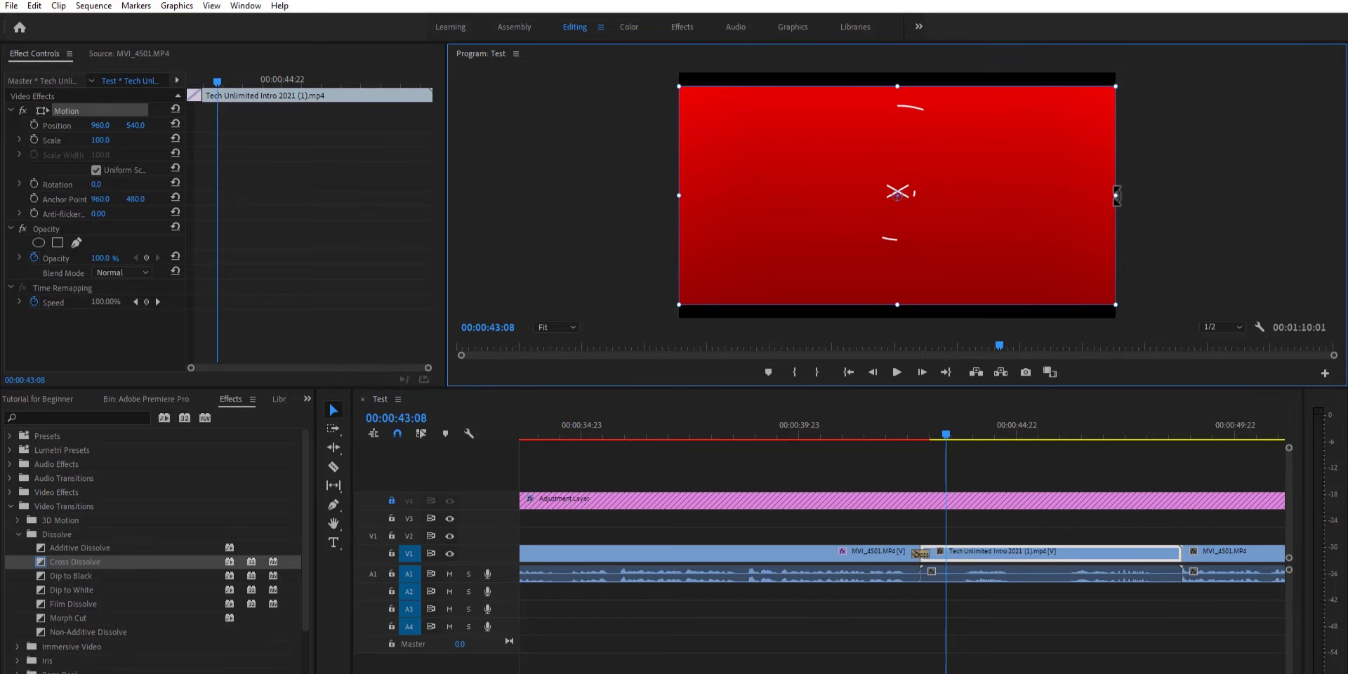
{"action": "left_click_drag", "start_coordinate": [1119, 196], "coordinate": [1157, 196]}
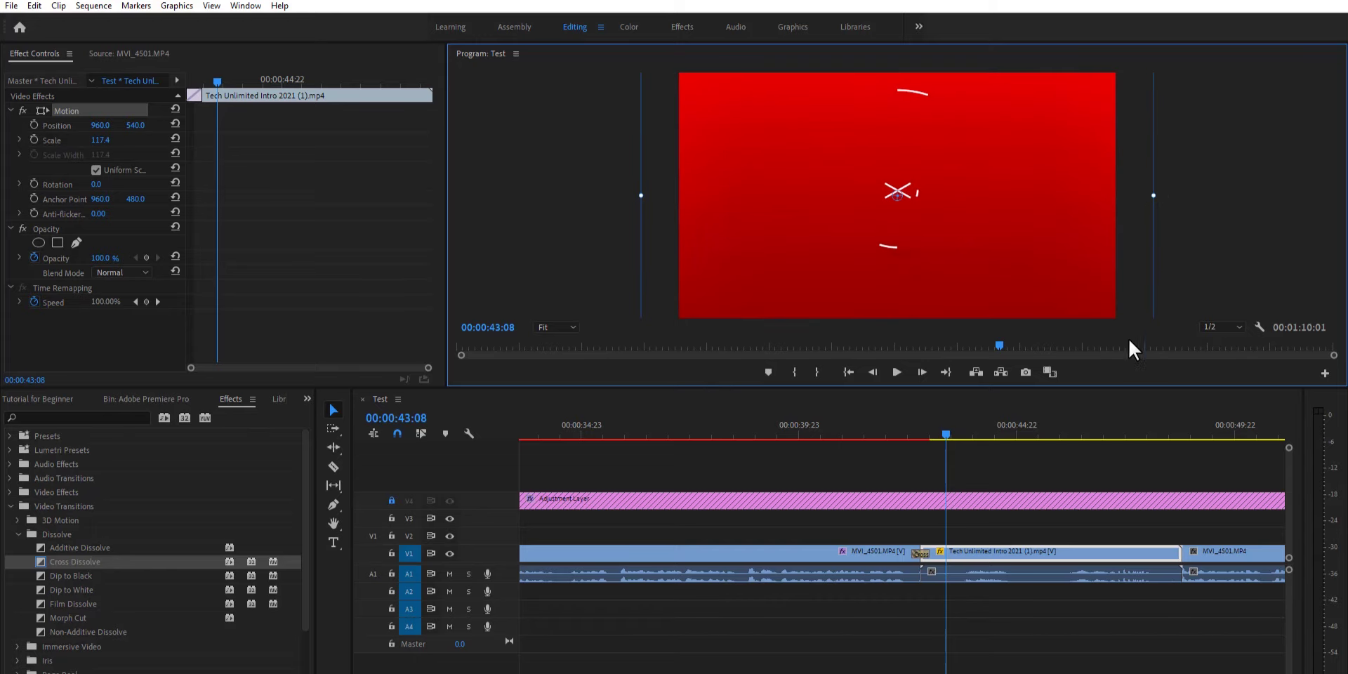
{"action": "key", "text": "ctrl+z"}
{"action": "left_click_drag", "start_coordinate": [896, 305], "coordinate": [896, 324]}
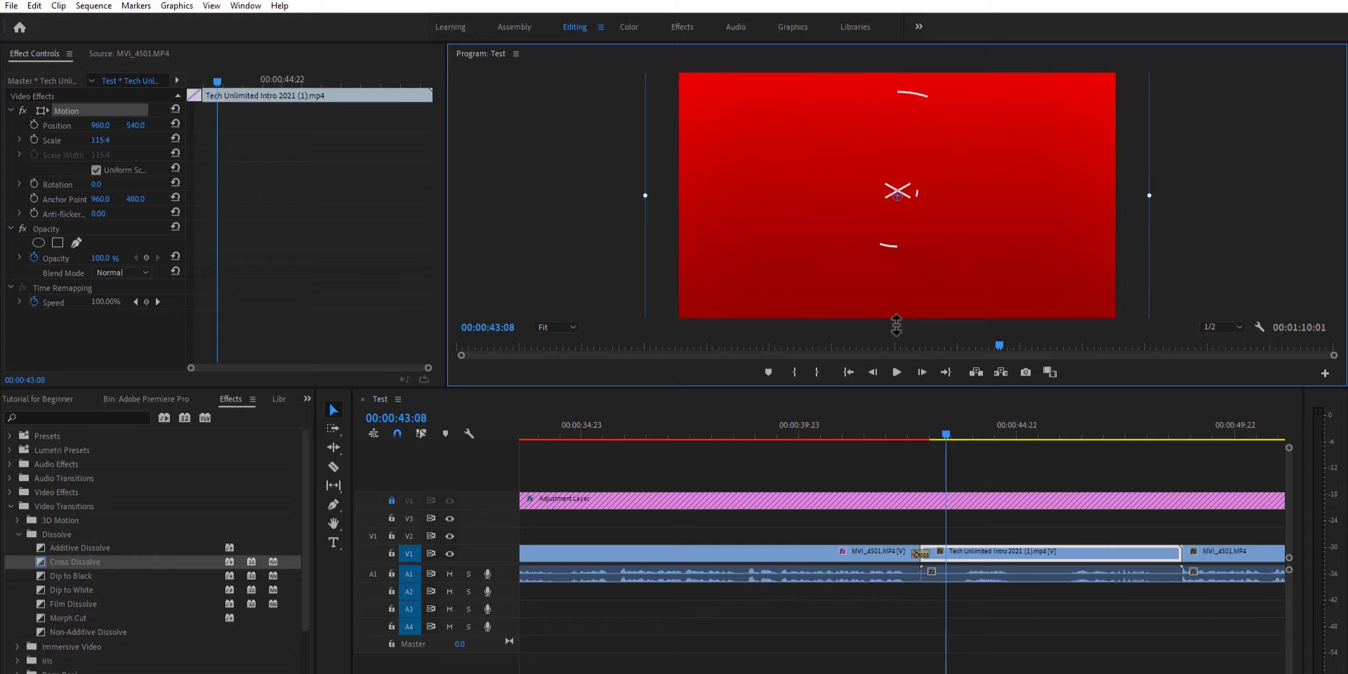
{"action": "key", "text": "ctrl+z"}
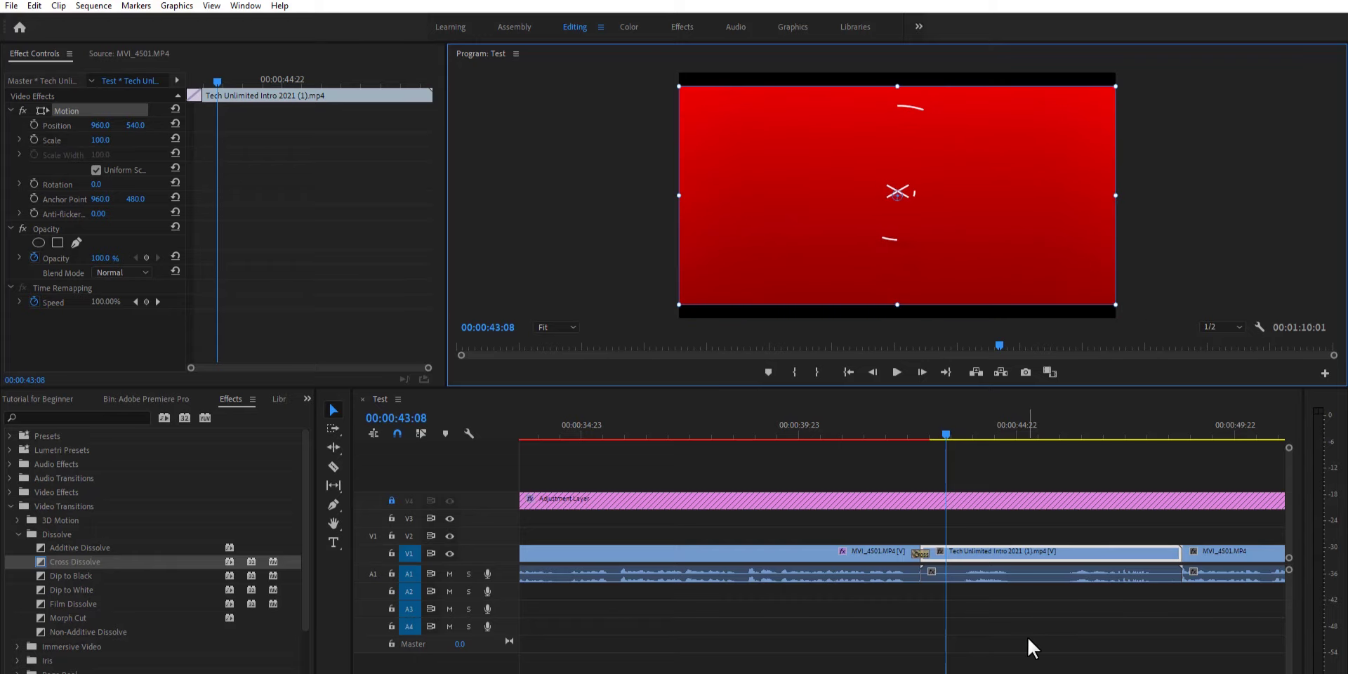
{"action": "left_click", "coordinate": [1030, 647]}
{"action": "left_click", "coordinate": [921, 554]}
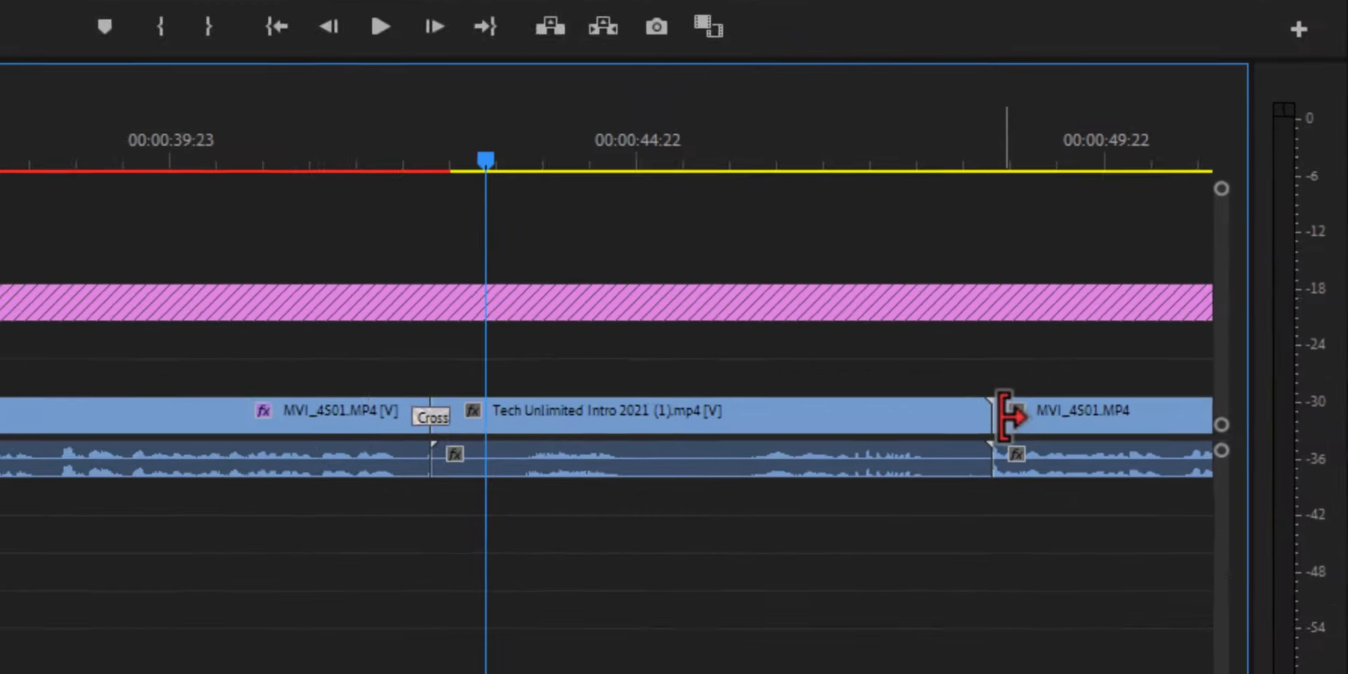
Add the default Cross Dissolve where the intro cuts back to MVI_4501.MP4 and play it back
{"action": "left_click", "coordinate": [1182, 555]}
{"action": "key", "text": "ctrl+d"}
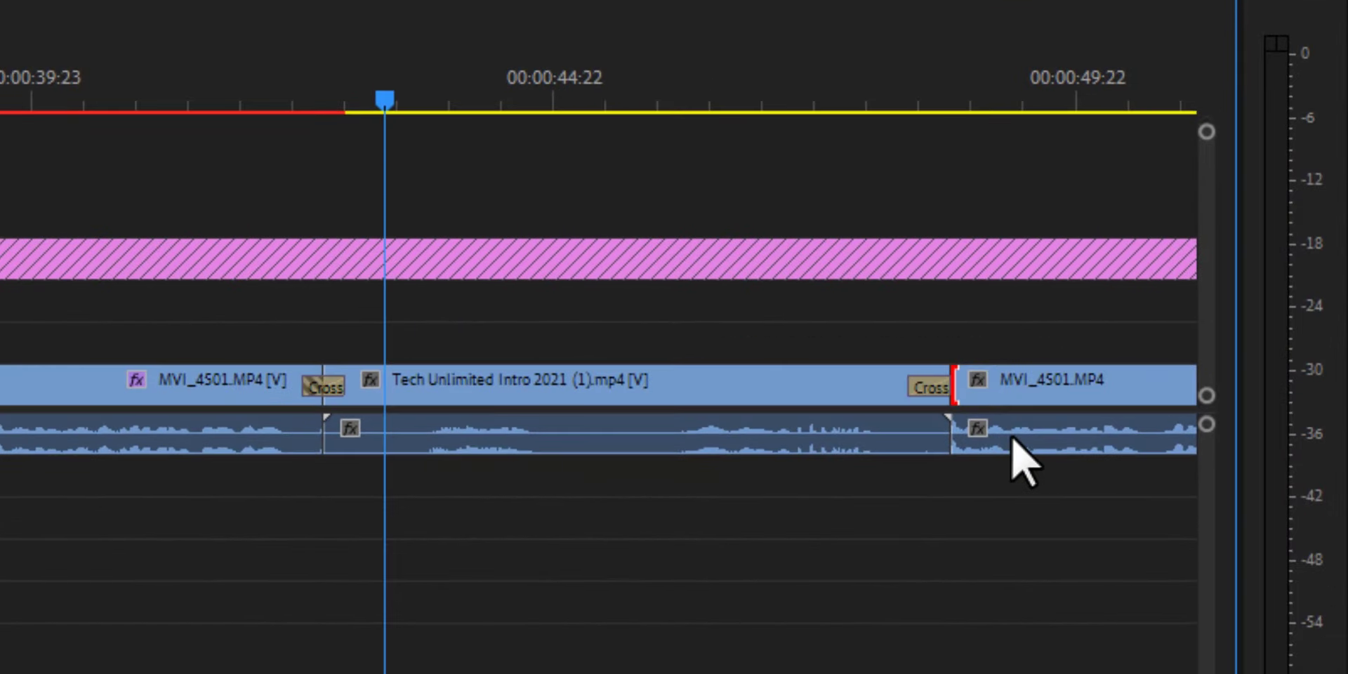
{"action": "left_click", "coordinate": [934, 388]}
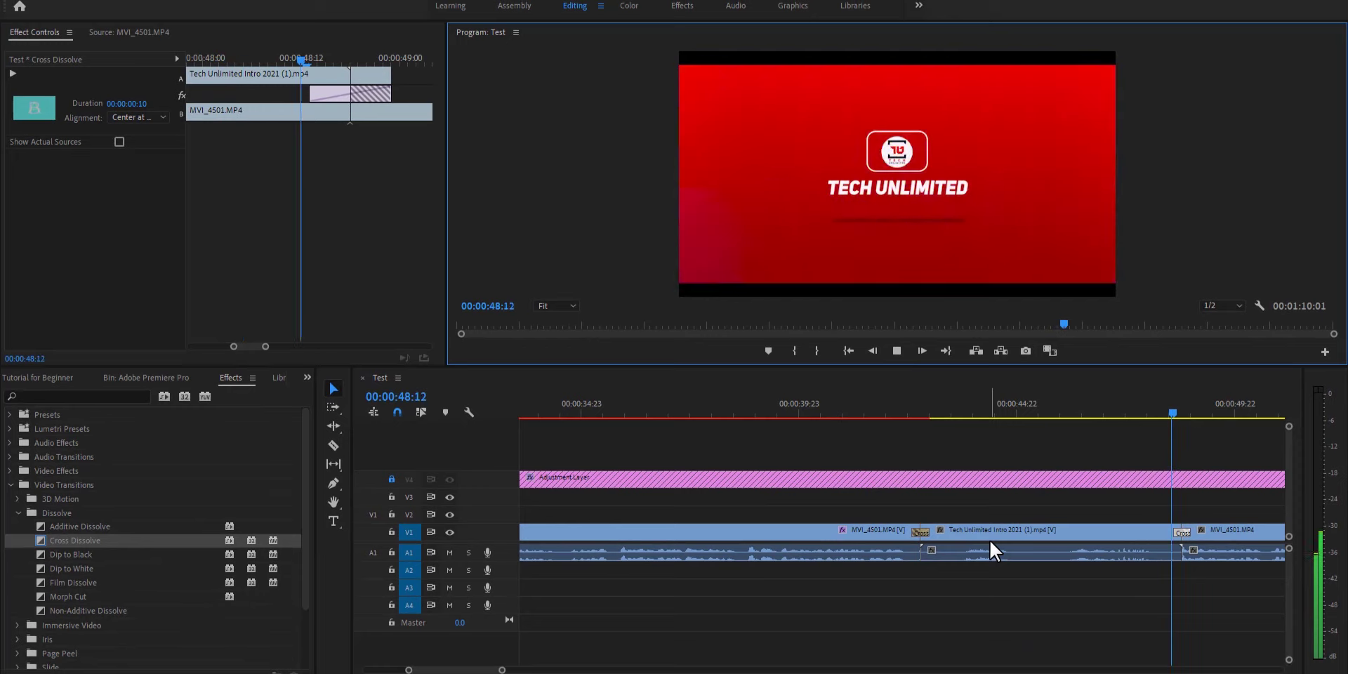
{"action": "key", "text": "space"}
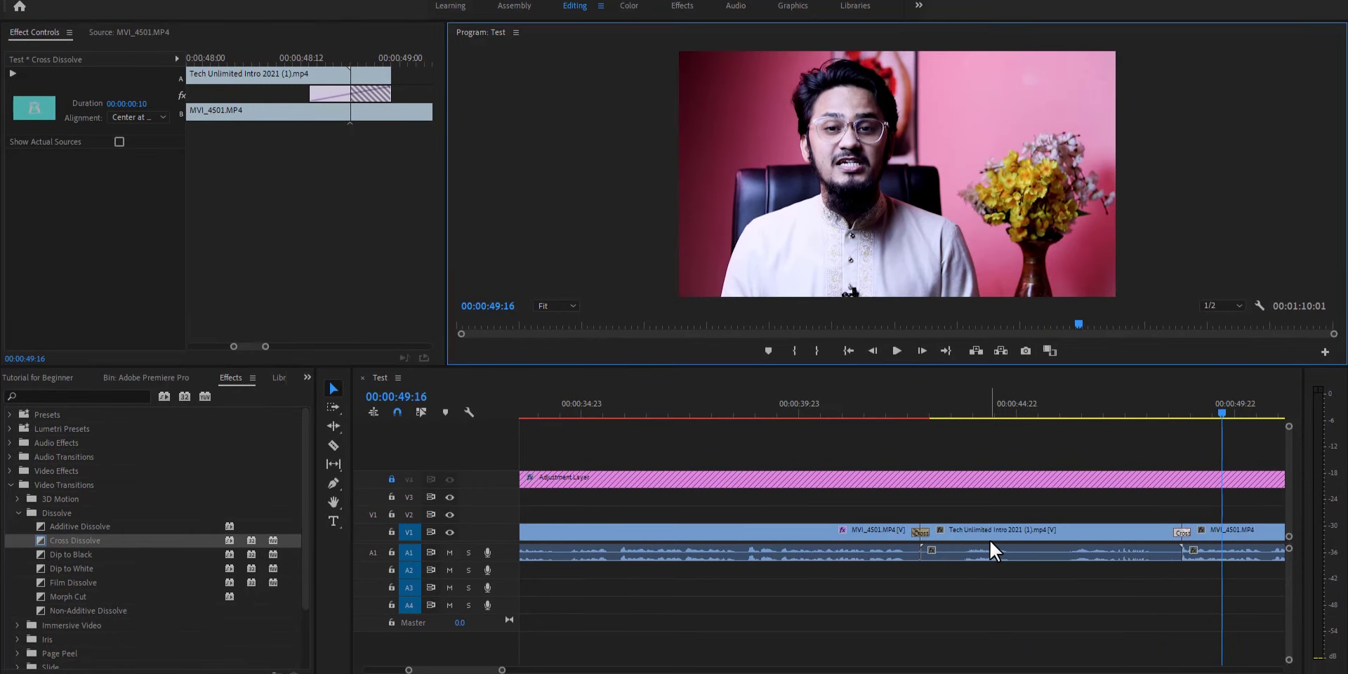
{"action": "left_click_drag", "start_coordinate": [502, 670], "coordinate": [977, 669]}
{"action": "left_click", "coordinate": [831, 598]}
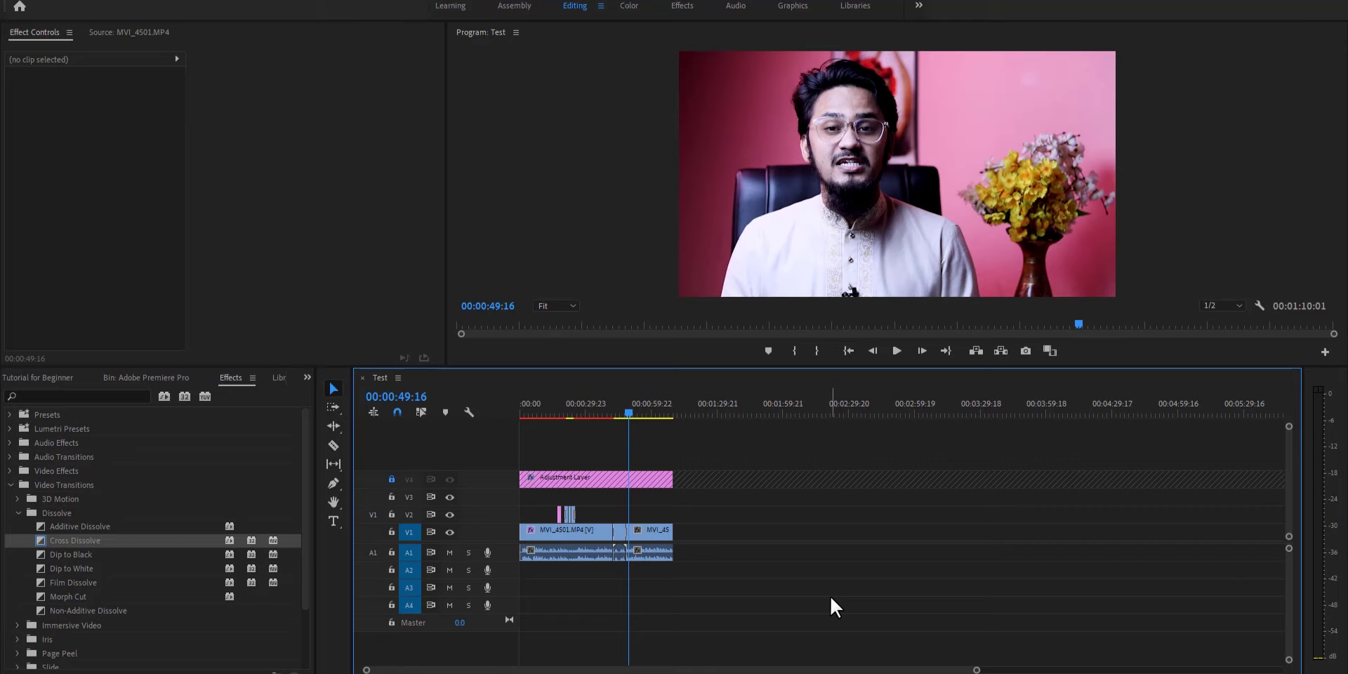
Move the playhead to 00:00:04:09 and select the MVI_4501.MP4 audio clip on A1
{"action": "scroll", "coordinate": [829, 593], "scroll_direction": "up", "scroll_amount": 4, "text": "alt"}
{"action": "scroll", "coordinate": [795, 557], "scroll_direction": "down", "scroll_amount": 2, "text": "alt"}
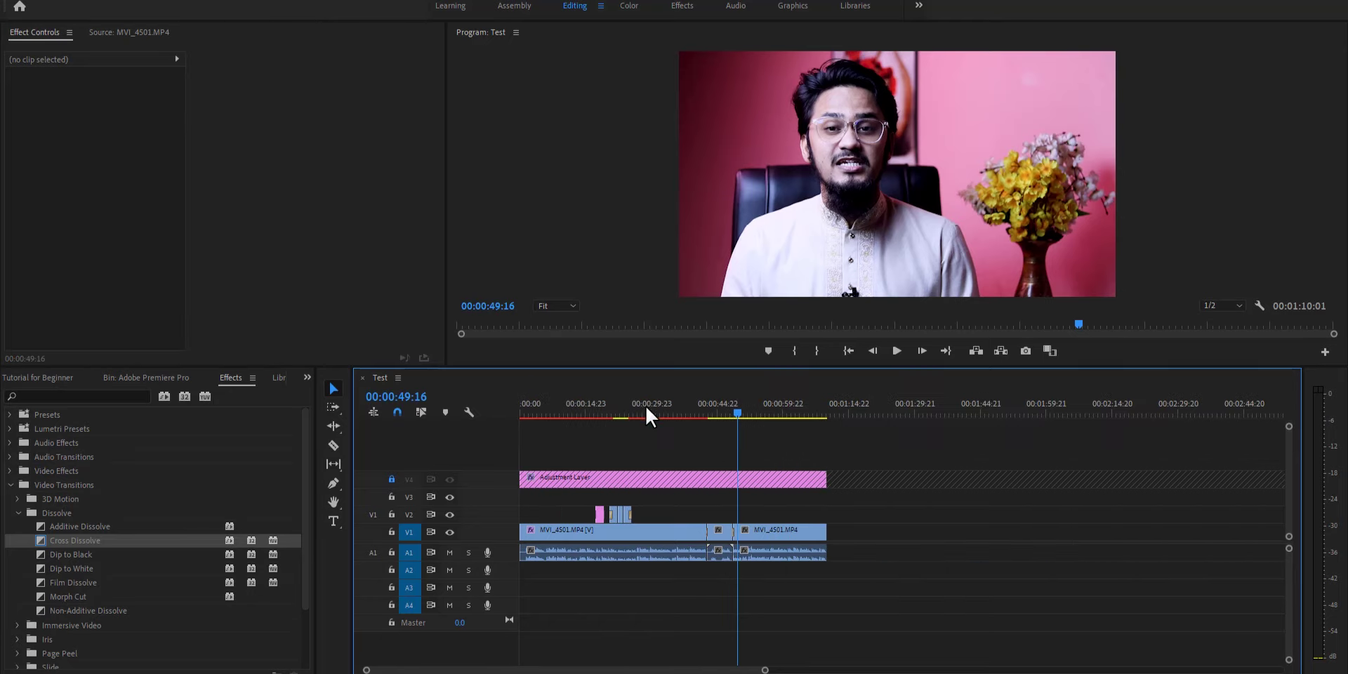
{"action": "left_click_drag", "start_coordinate": [635, 397], "coordinate": [537, 390]}
{"action": "scroll", "coordinate": [584, 440], "scroll_direction": "up", "scroll_amount": 2, "text": "alt"}
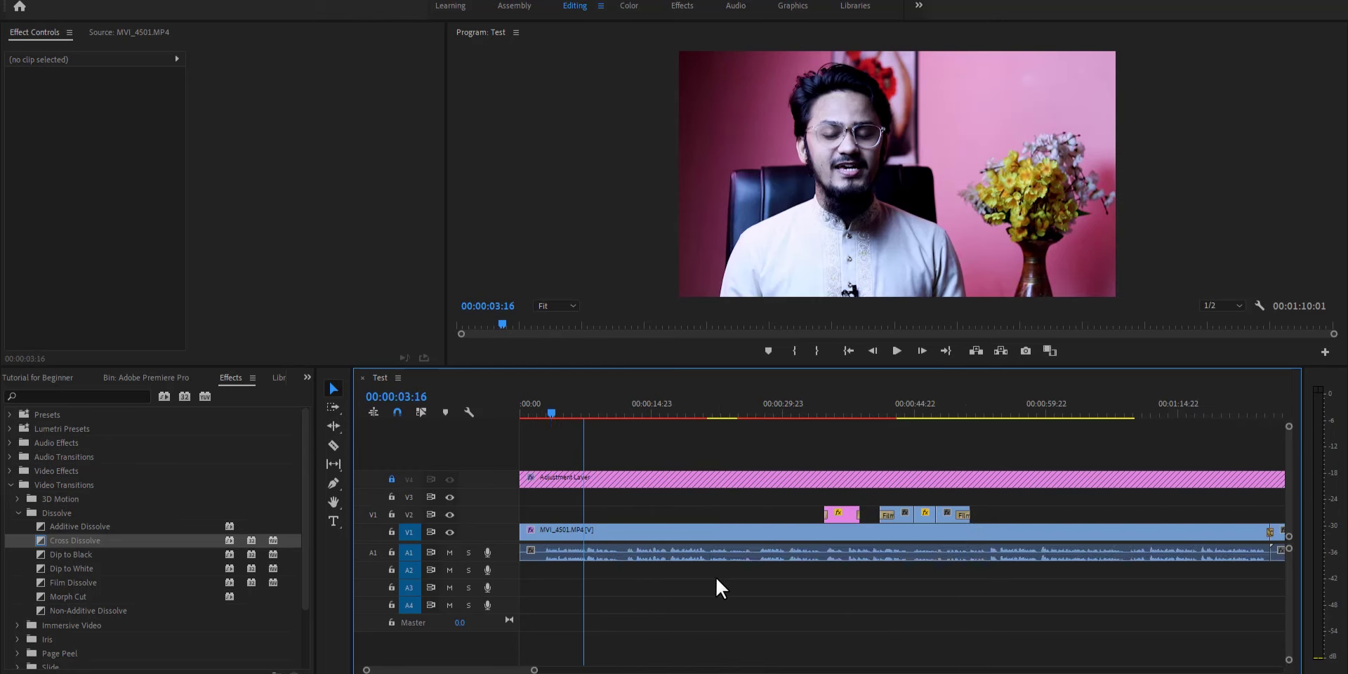
{"action": "scroll", "coordinate": [716, 579], "scroll_direction": "up", "scroll_amount": 2, "text": "alt"}
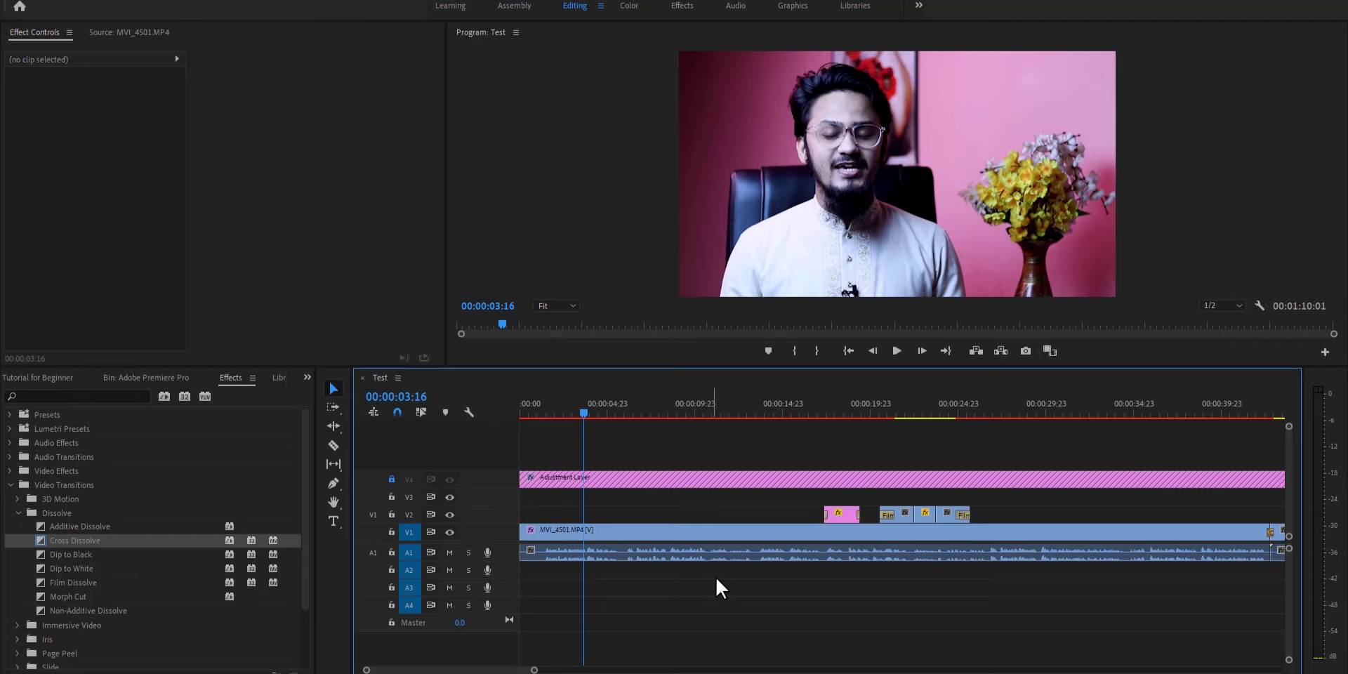
{"action": "left_click", "coordinate": [596, 413]}
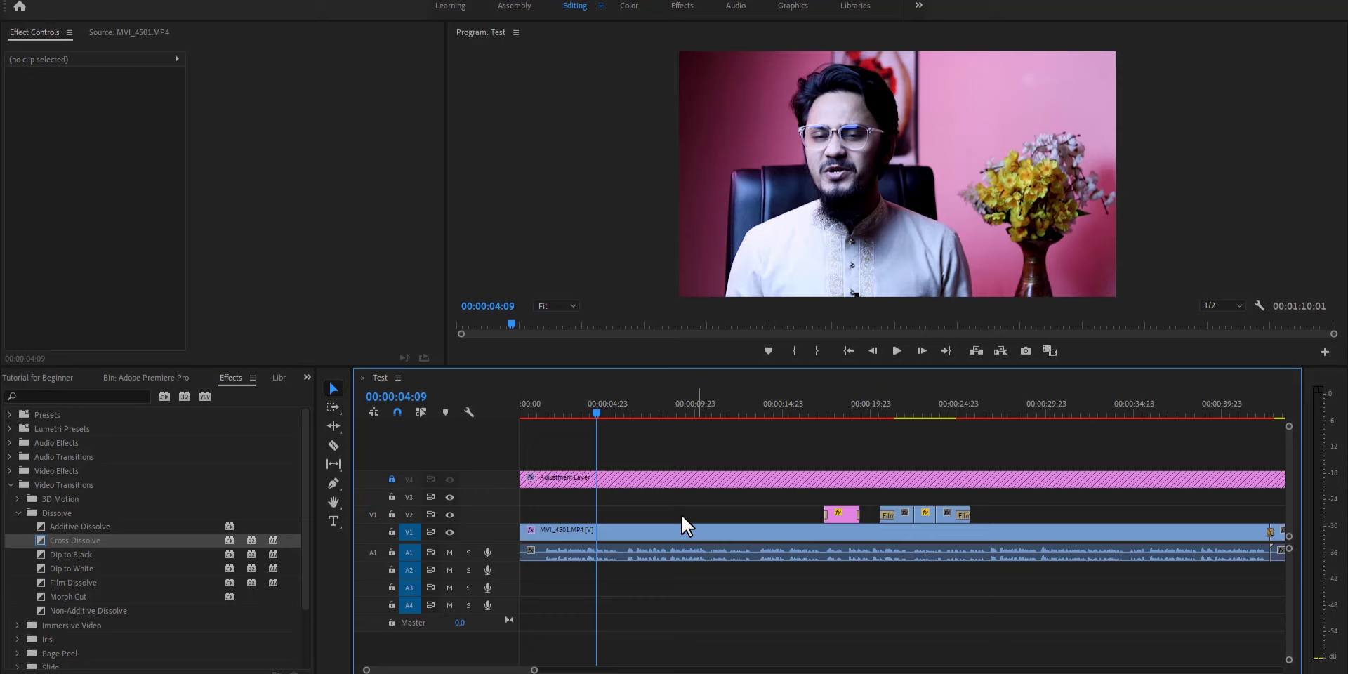
{"action": "left_click", "coordinate": [687, 555]}
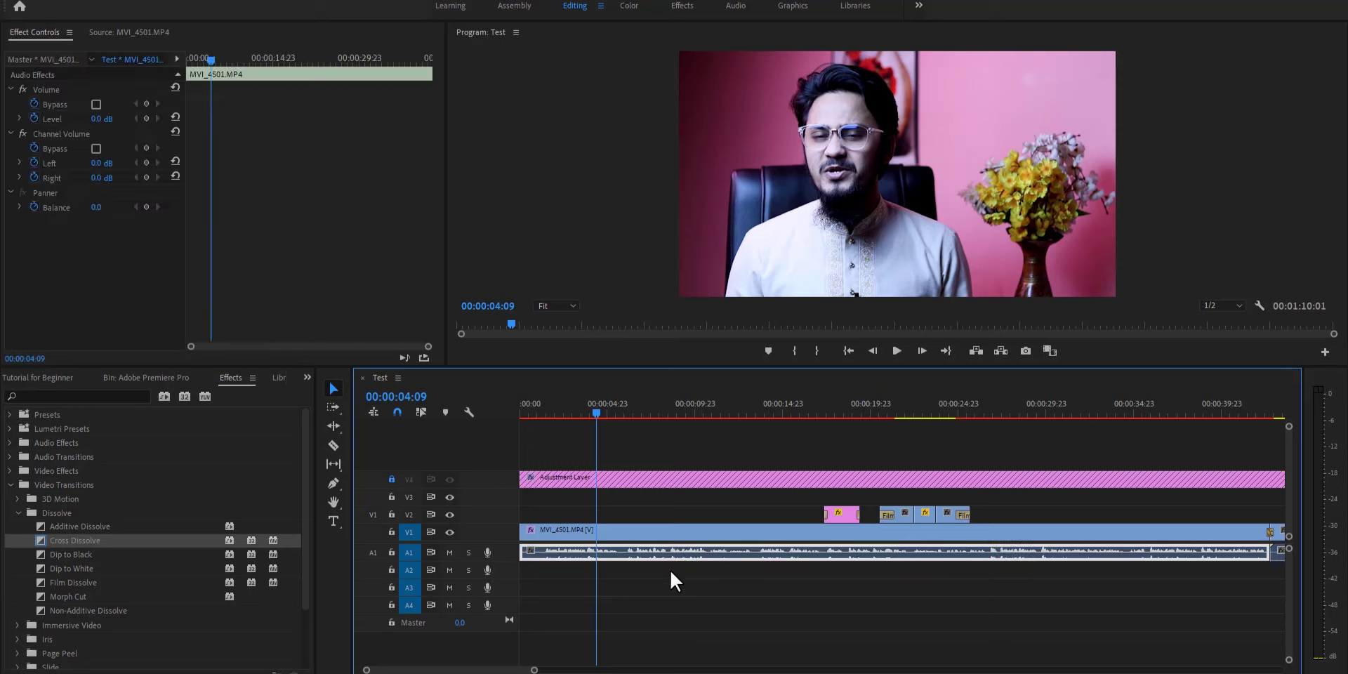
Turn off Level keyframing and undo a trial volume change, keeping Level at 0.0 dB
{"action": "left_click_drag", "start_coordinate": [534, 669], "coordinate": [812, 669]}
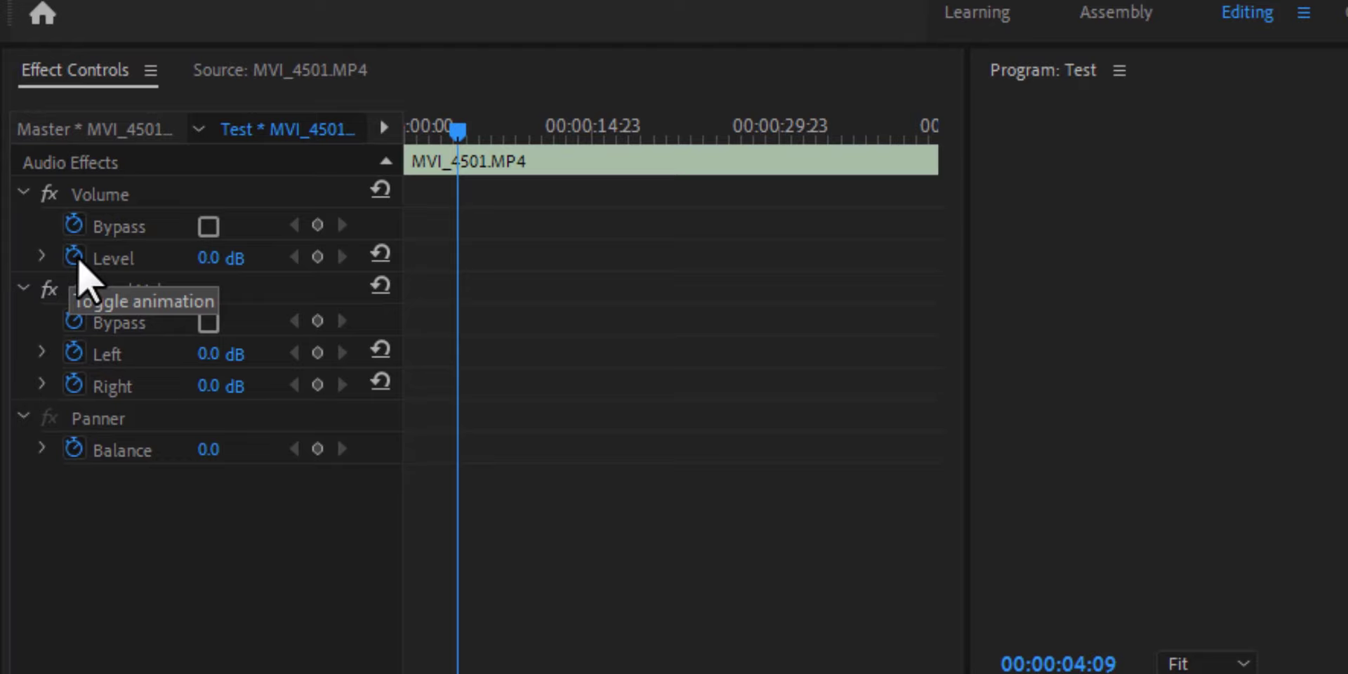
{"action": "left_click", "coordinate": [74, 257]}
{"action": "mouse_move", "coordinate": [217, 258]}
{"action": "left_mouse_down"}
{"action": "mouse_move", "coordinate": [184, 261]}
{"action": "mouse_move", "coordinate": [272, 246]}
{"action": "left_mouse_up"}
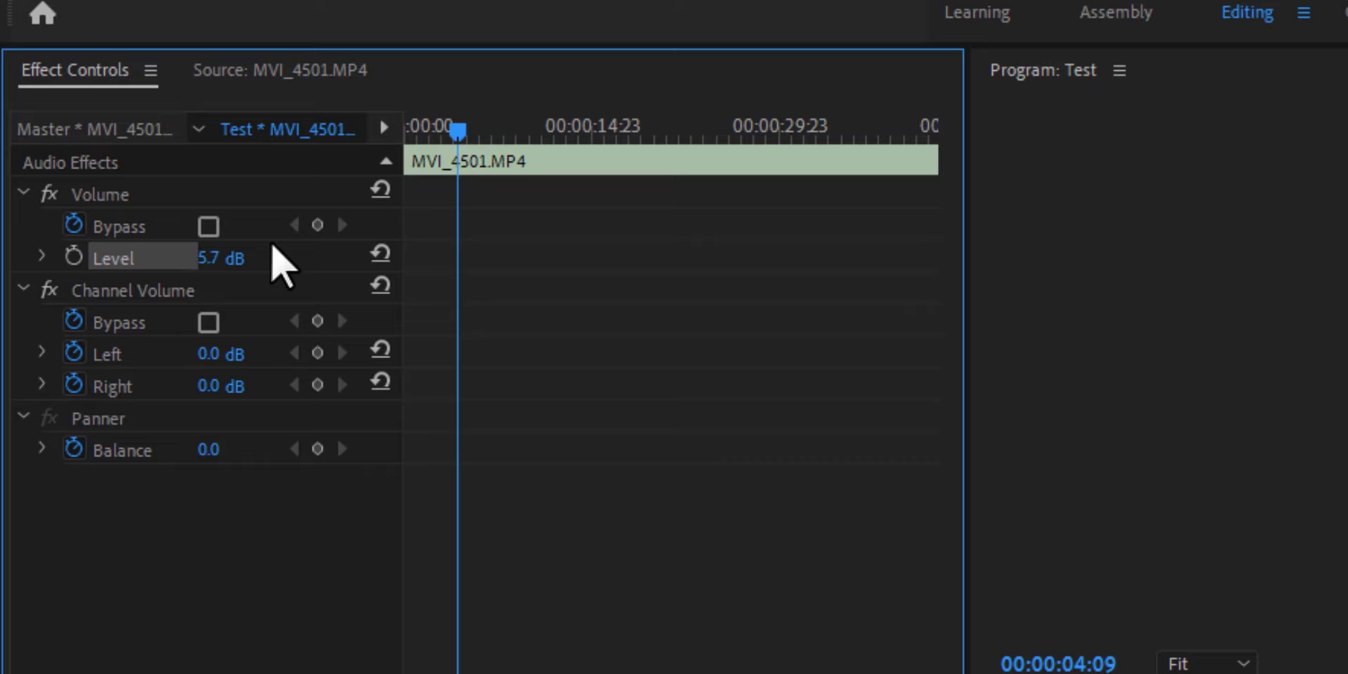
{"action": "key", "text": "ctrl+z"}
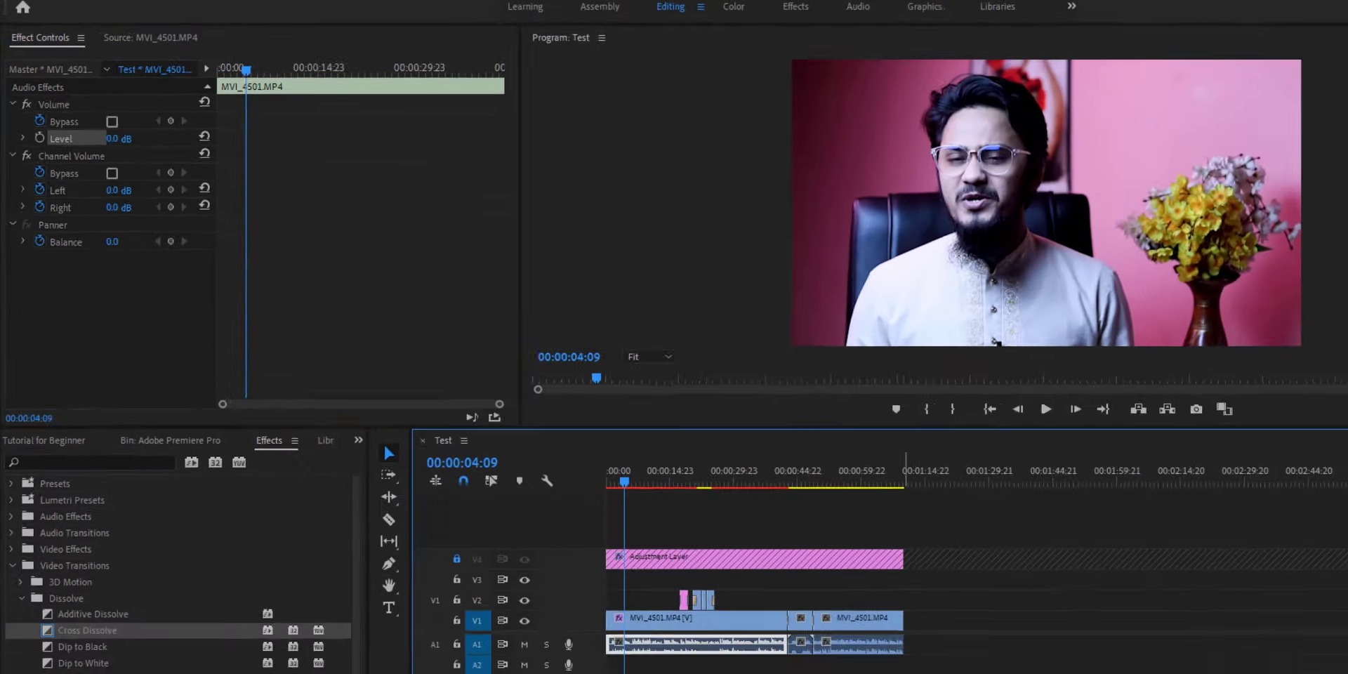
Reselect the MVI_4501 audio clip on A1 and switch to the Audio workspace
{"action": "left_click", "coordinate": [684, 586]}
{"action": "left_click", "coordinate": [615, 552]}
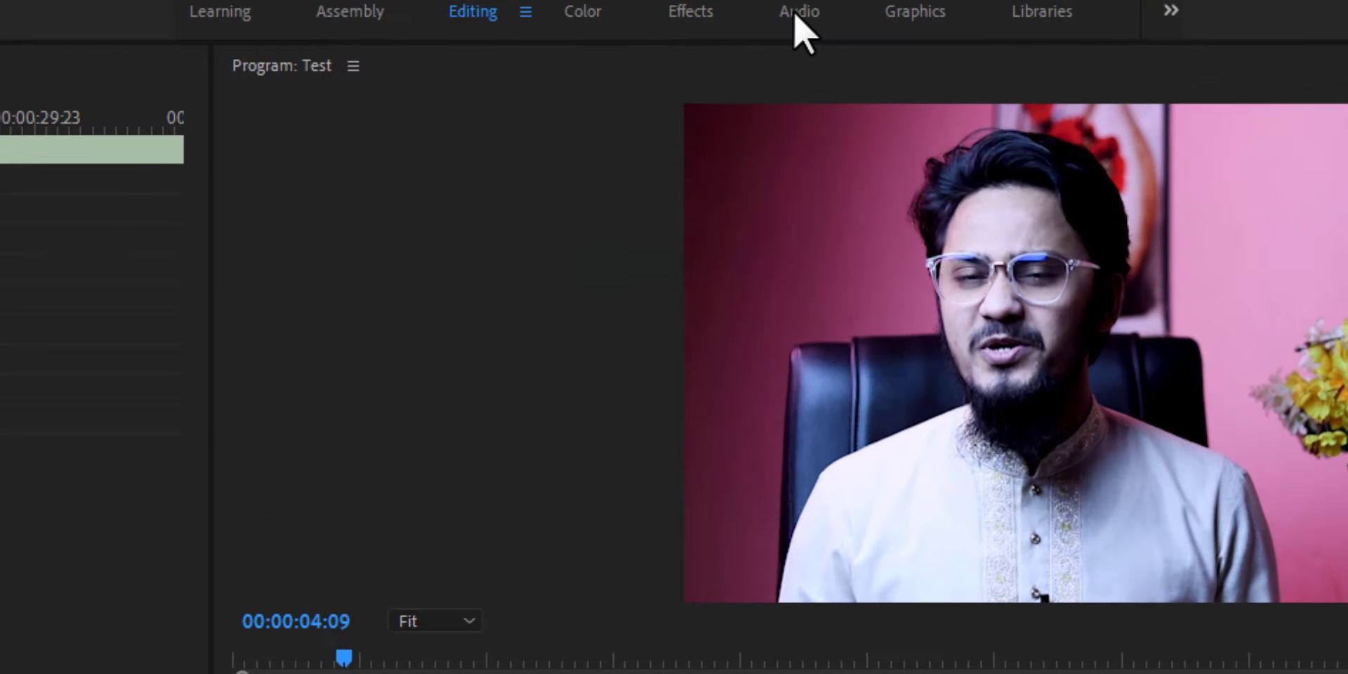
{"action": "left_click", "coordinate": [775, 10]}
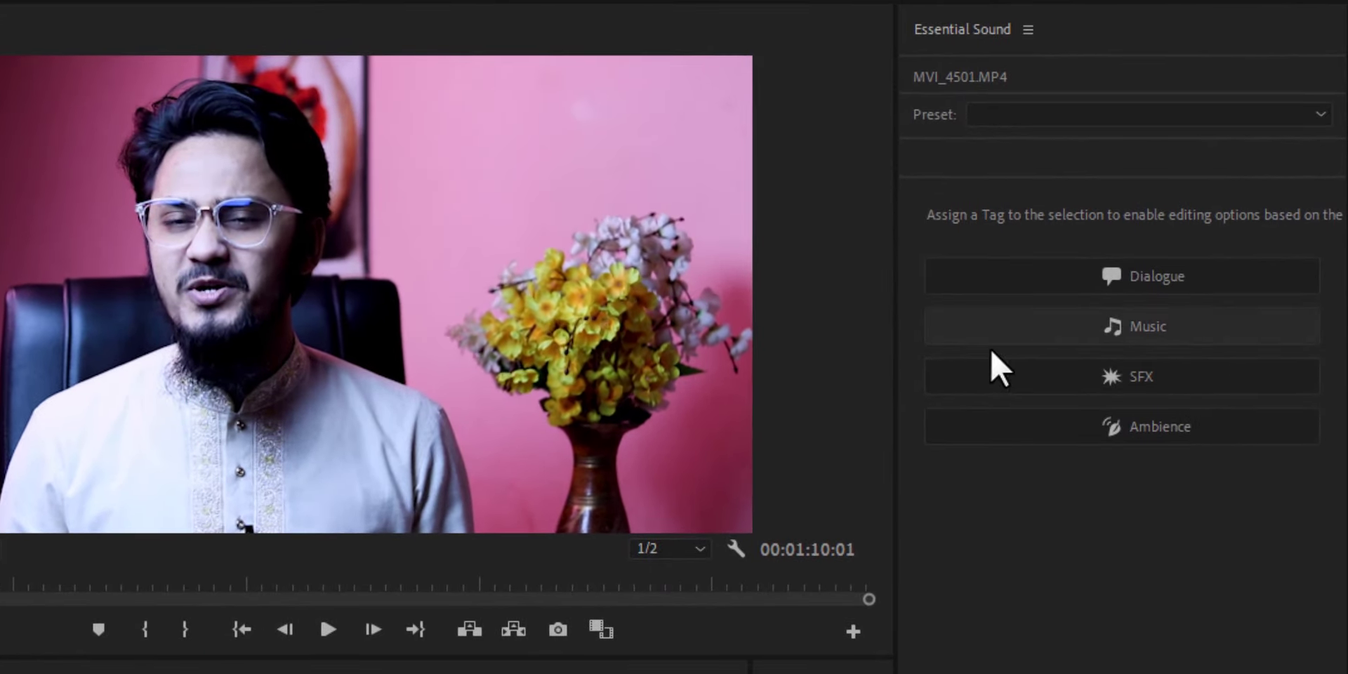
Tag the first MVI_4501 audio clip as Dialogue and enable Dynamics under Clarity
{"action": "left_click", "coordinate": [1118, 275]}
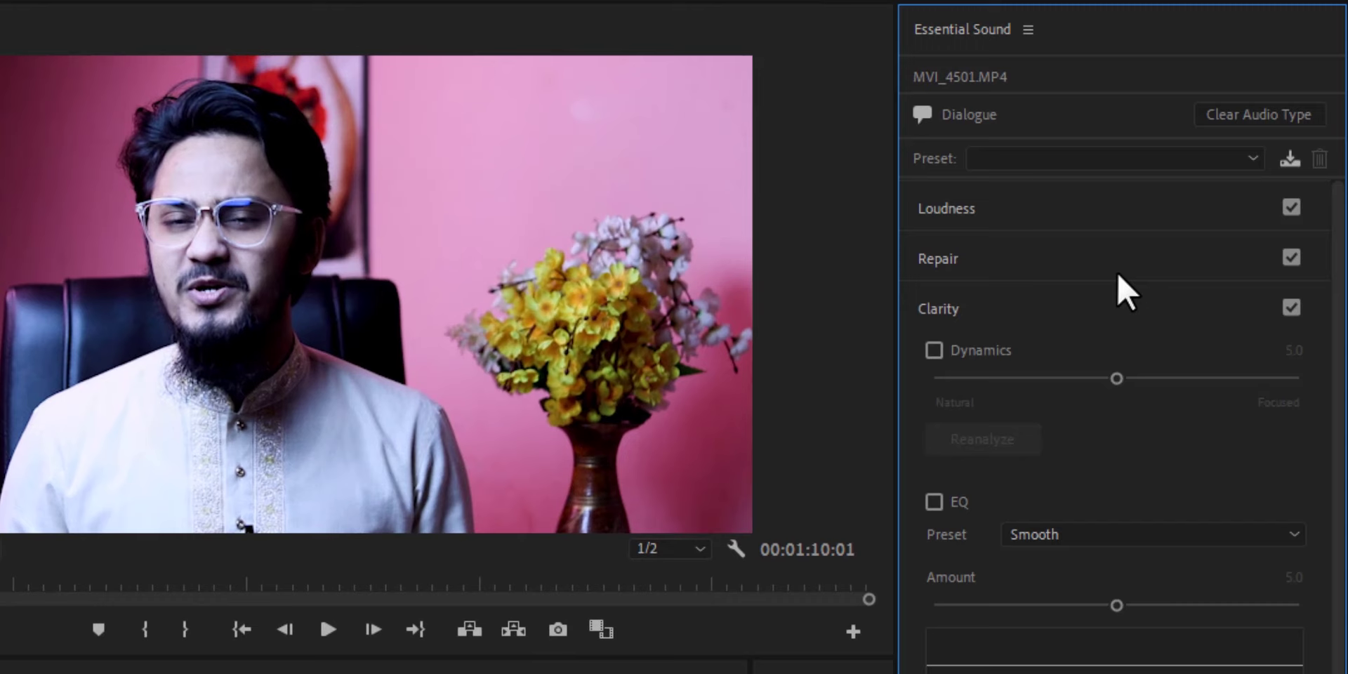
{"action": "left_click", "coordinate": [935, 355]}
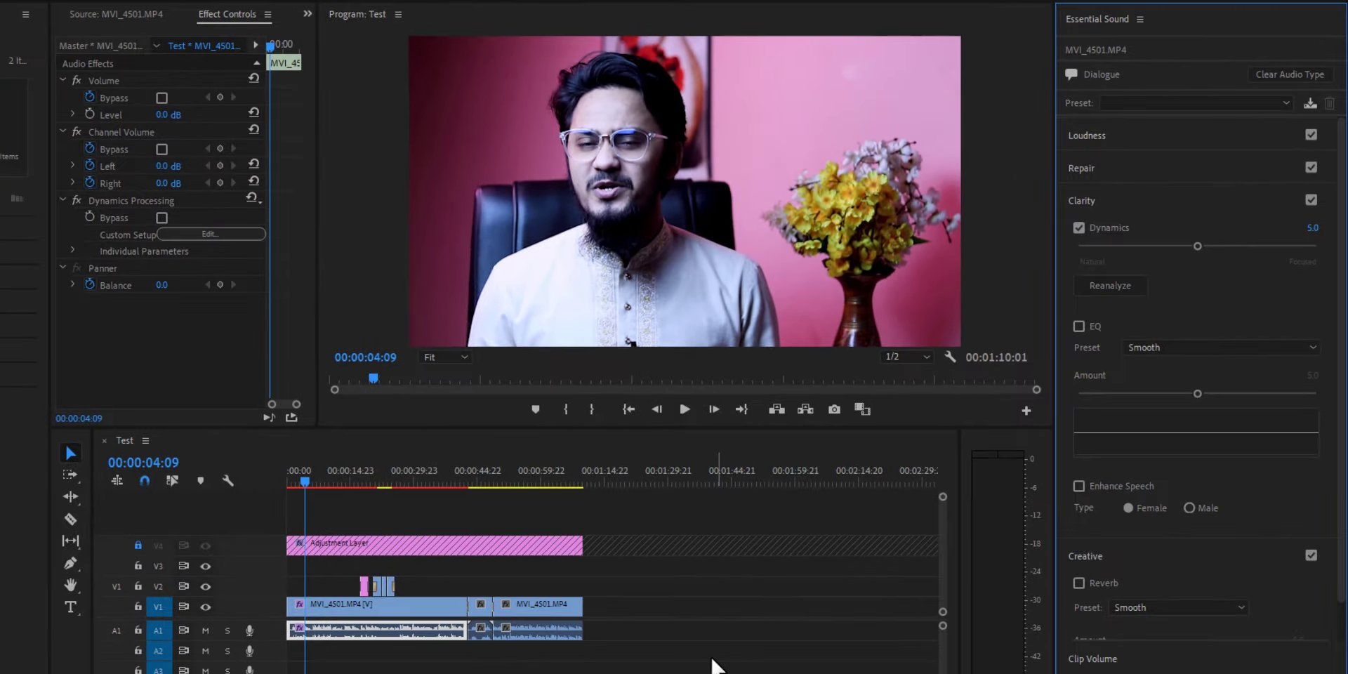
{"action": "left_click", "coordinate": [713, 663]}
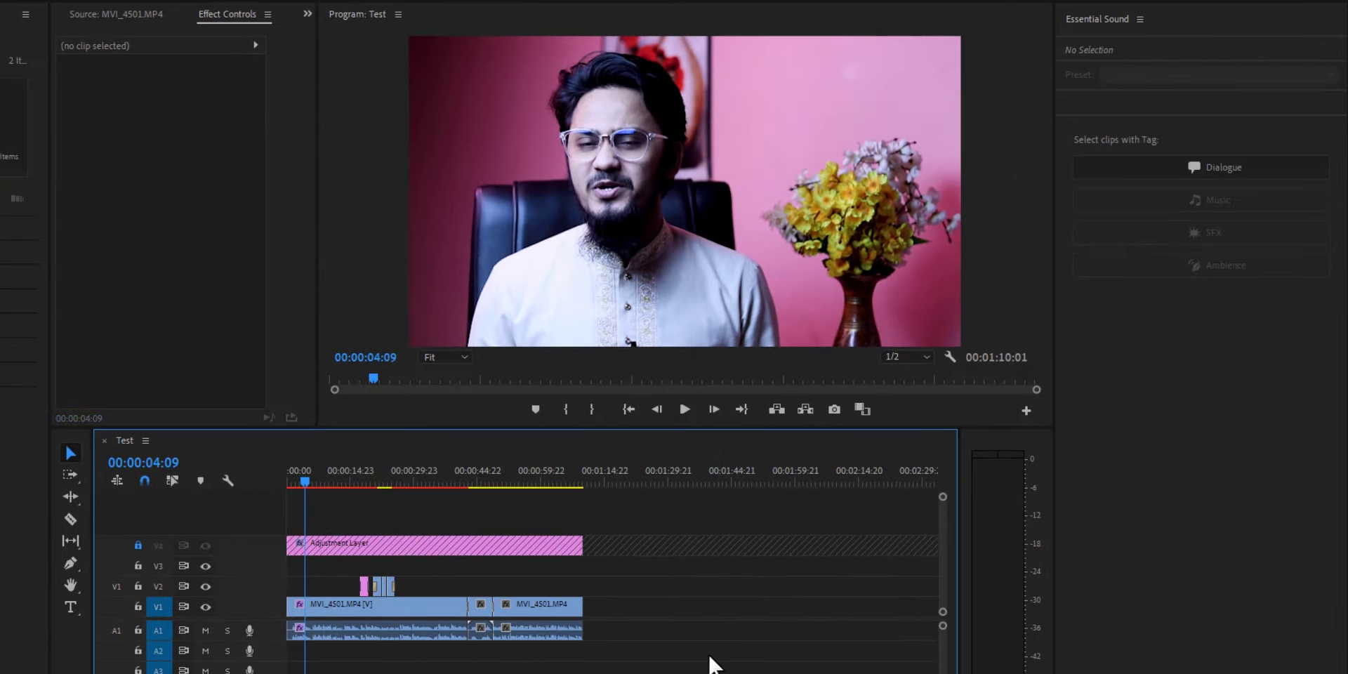
Tag the second MVI_4501 audio clip as Dialogue with Dynamics enabled, then deselect it
{"action": "left_click", "coordinate": [521, 482]}
{"action": "left_click", "coordinate": [541, 630]}
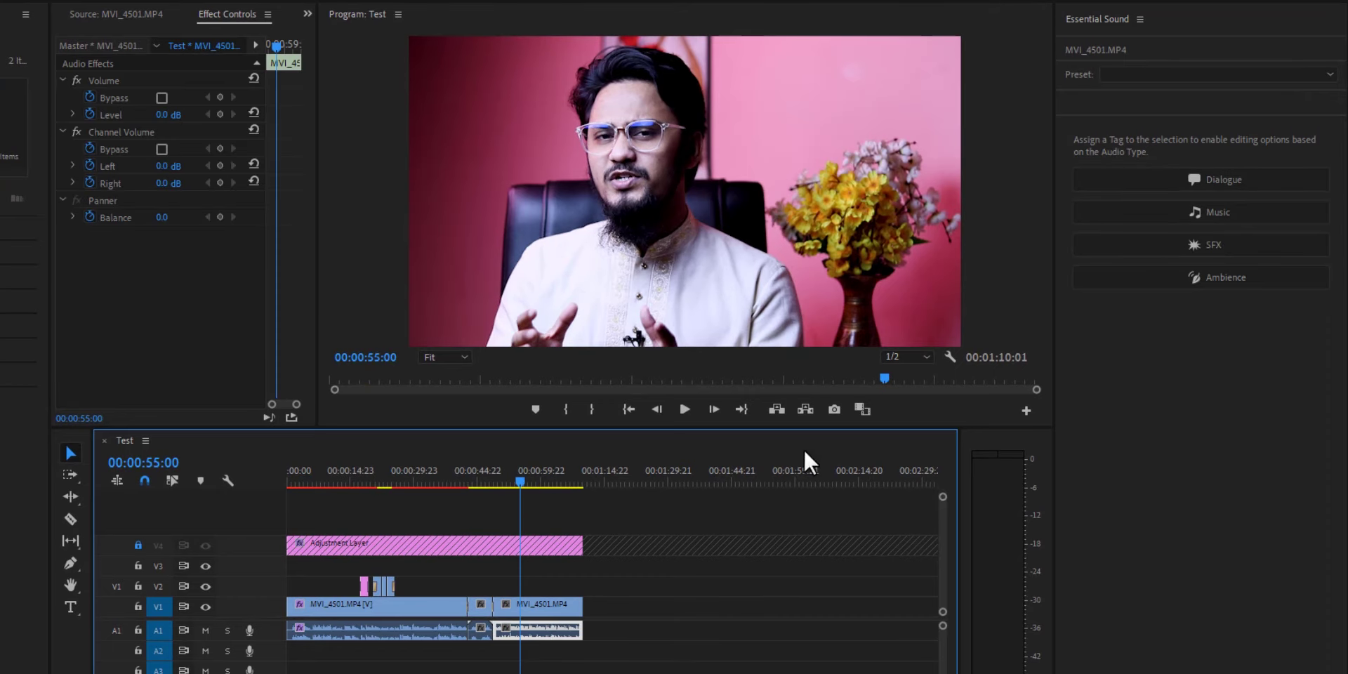
{"action": "left_click", "coordinate": [1202, 173]}
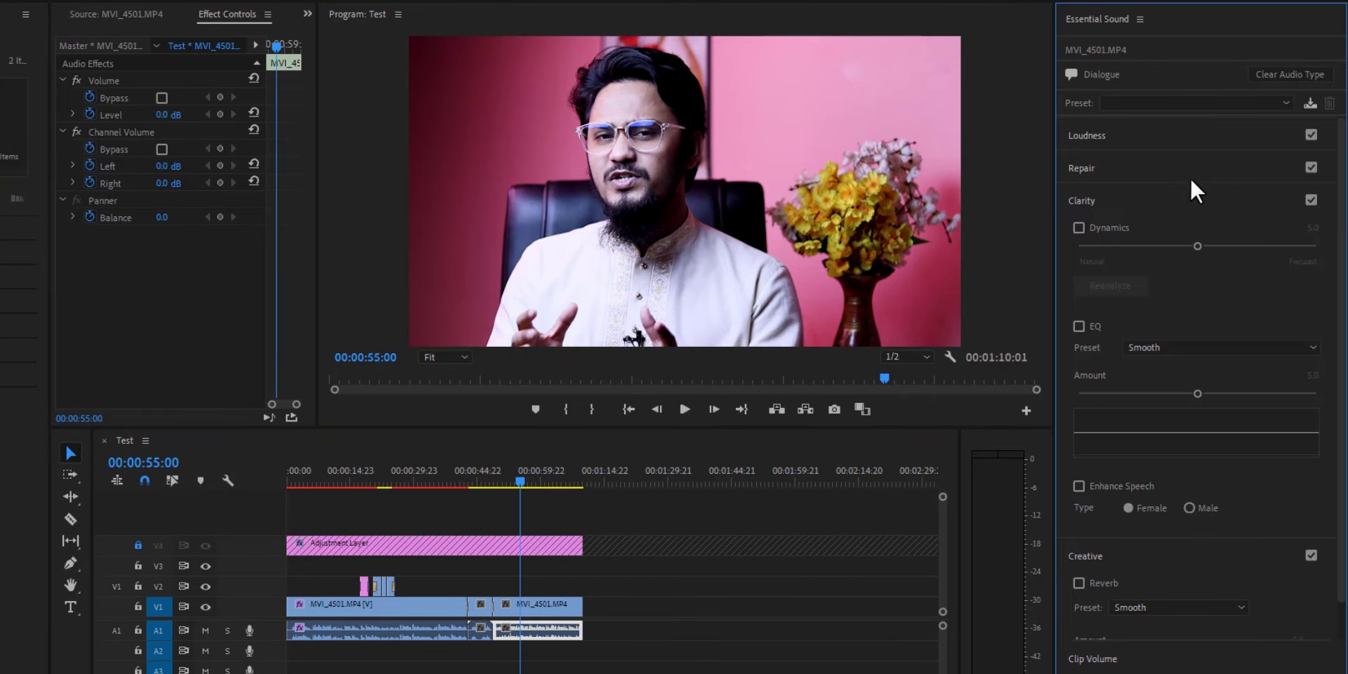
{"action": "left_click", "coordinate": [1081, 226]}
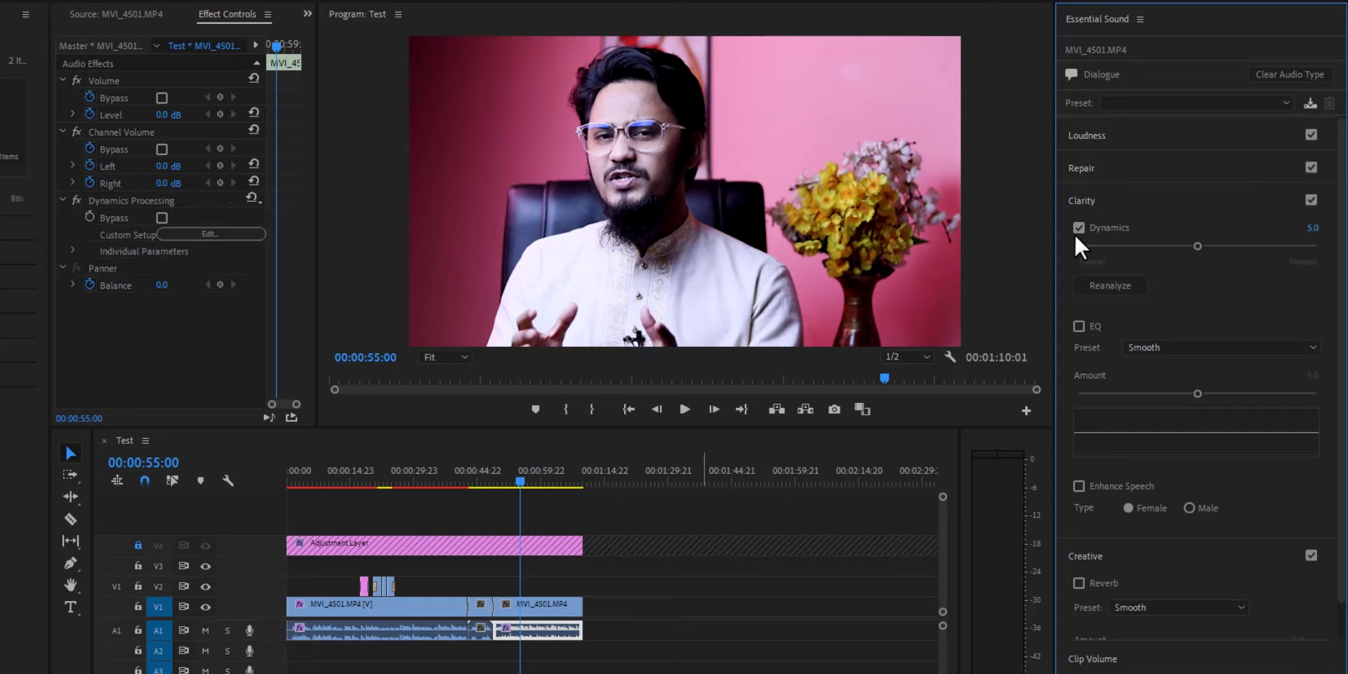
{"action": "left_click", "coordinate": [685, 635]}
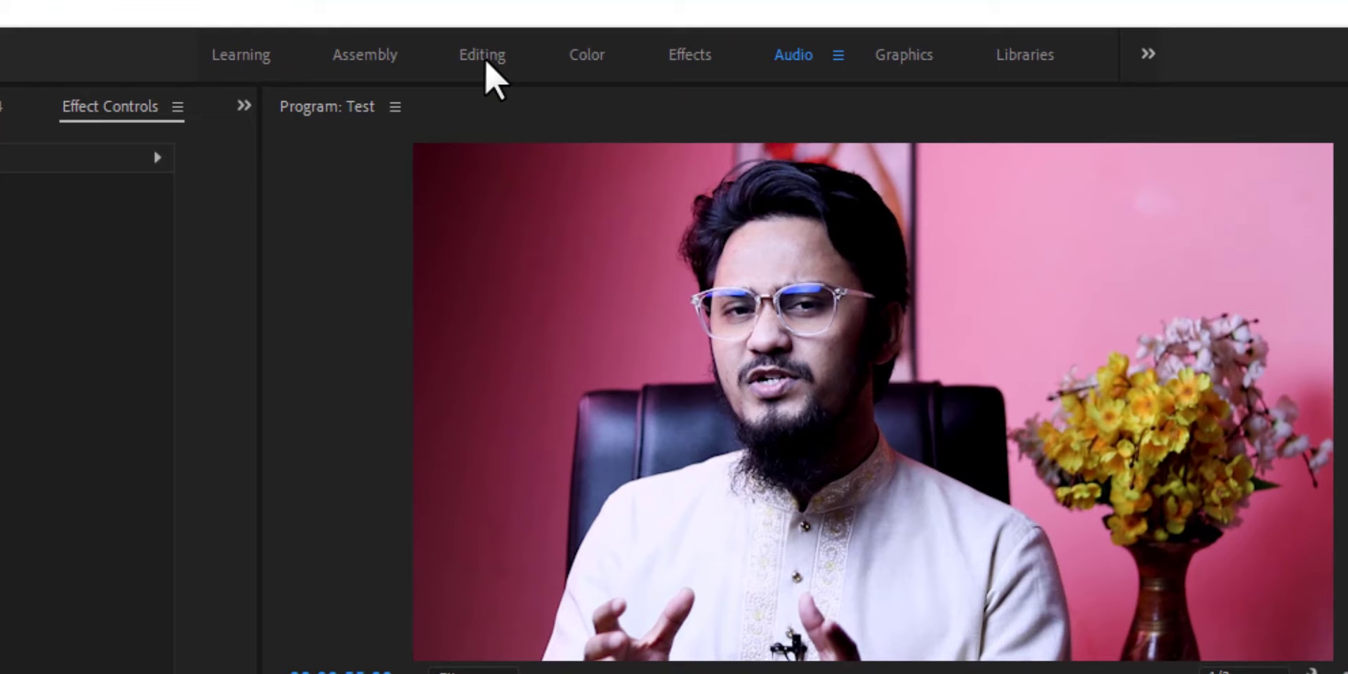
In the Editing workspace, place the Brooklyn mp3 on track A2 at the sequence start
{"action": "left_click", "coordinate": [575, 30]}
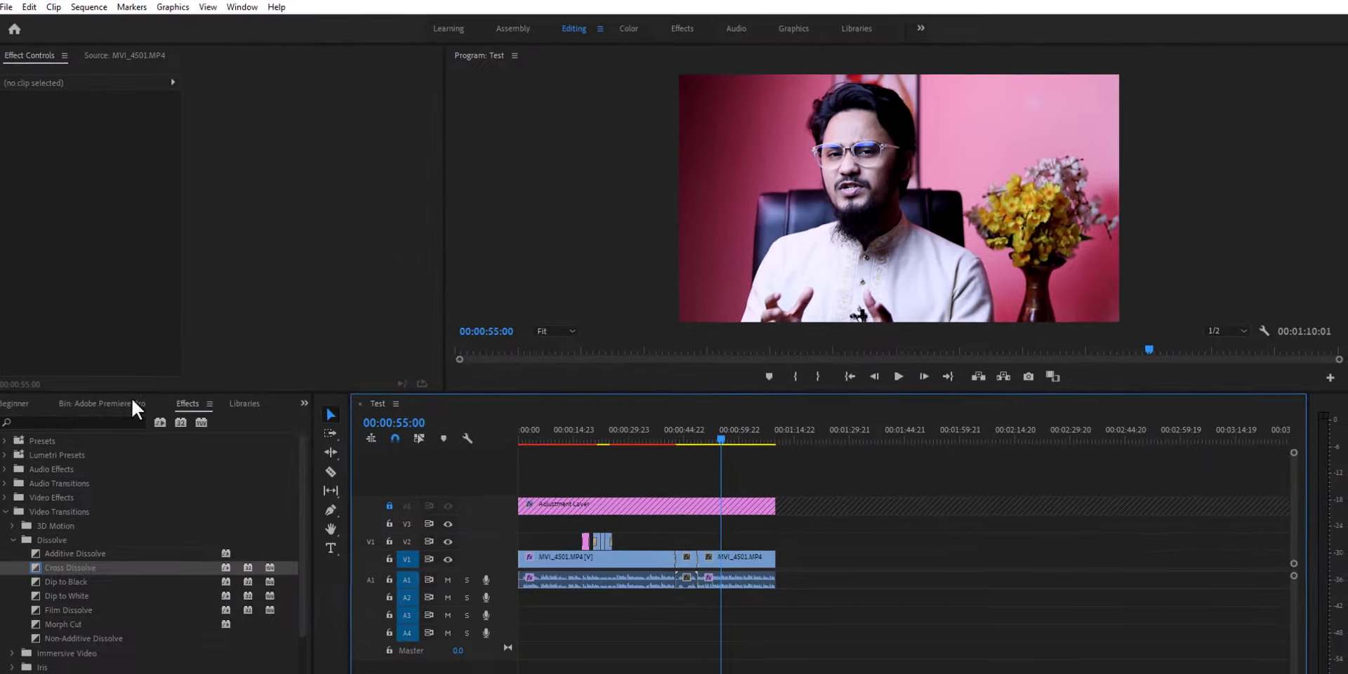
{"action": "left_click", "coordinate": [132, 402]}
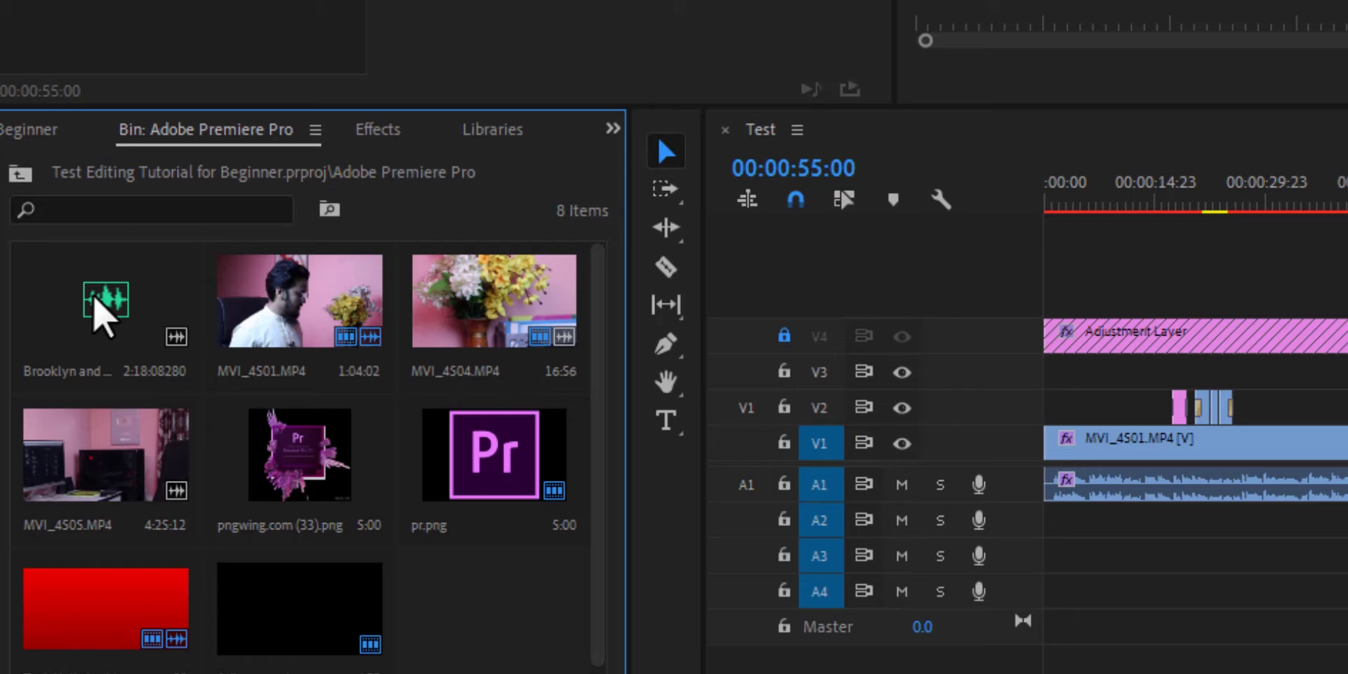
{"action": "left_click_drag", "start_coordinate": [104, 309], "coordinate": [531, 617]}
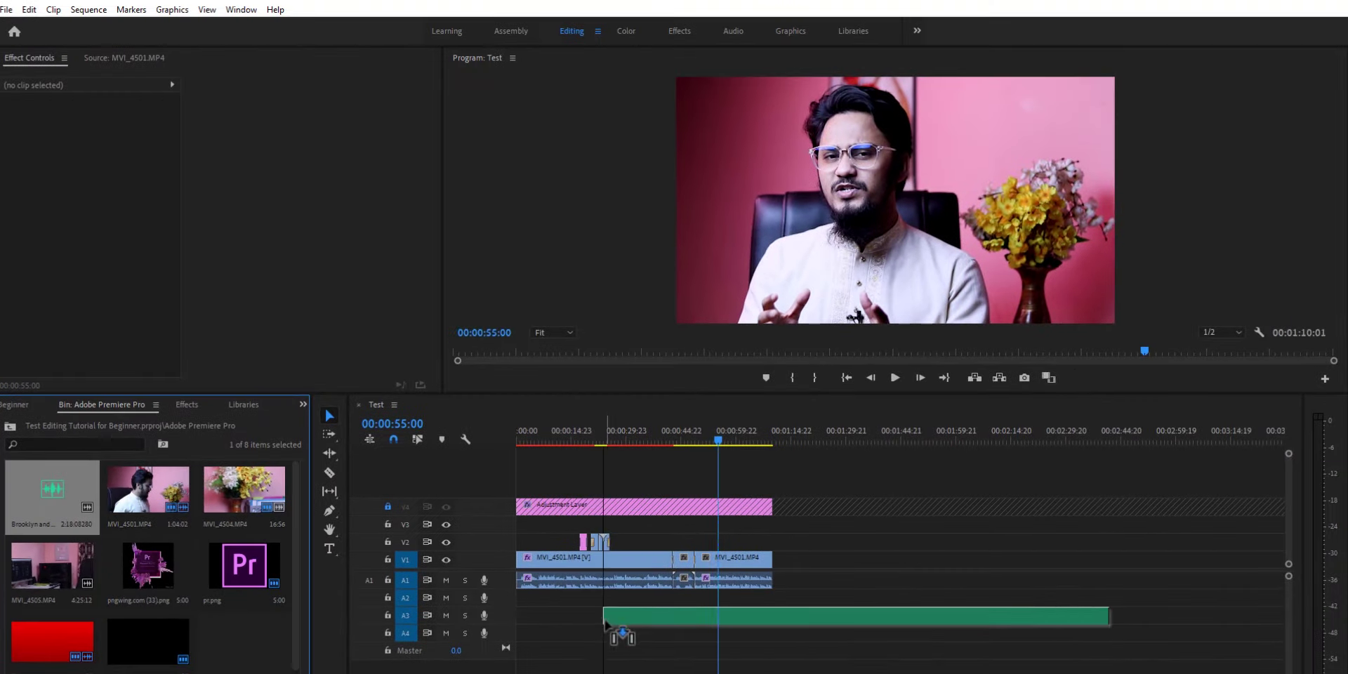
{"action": "left_click_drag", "start_coordinate": [532, 617], "coordinate": [531, 598]}
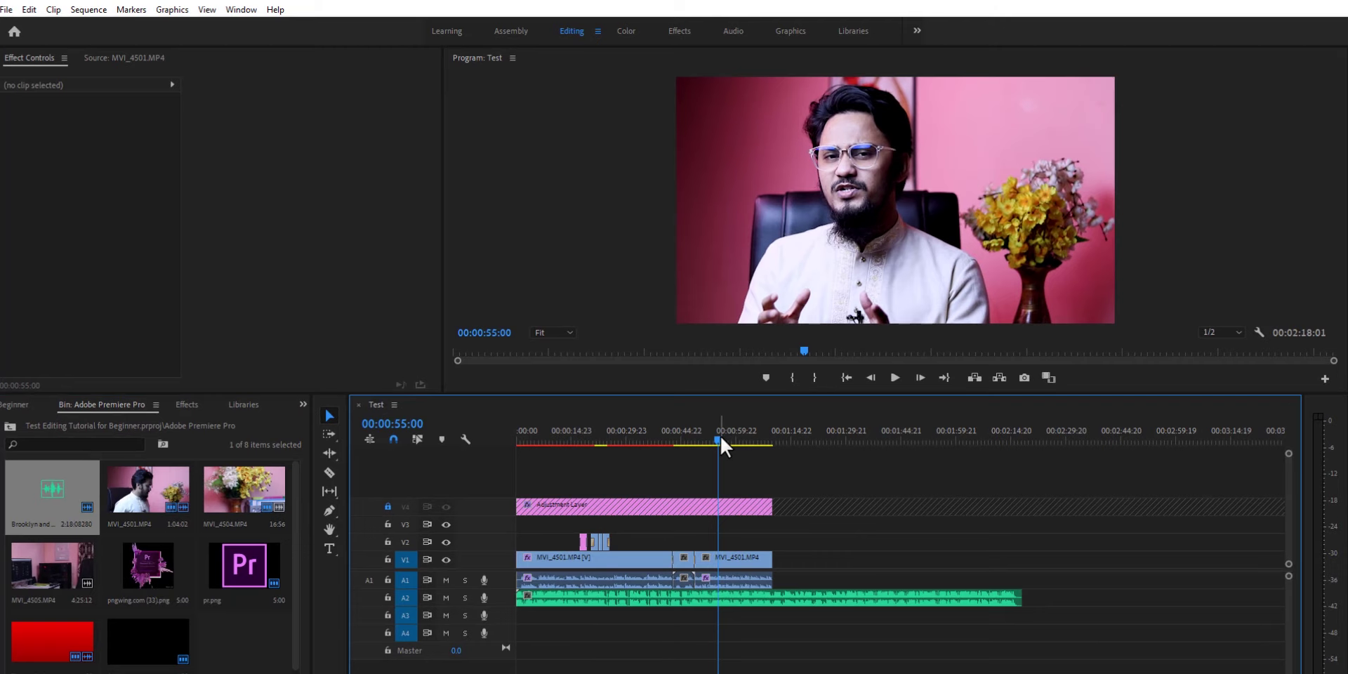
Razor the music at the playhead and delete the remainder so it ends at 00:00:48:15
{"action": "left_click_drag", "start_coordinate": [720, 437], "coordinate": [676, 448]}
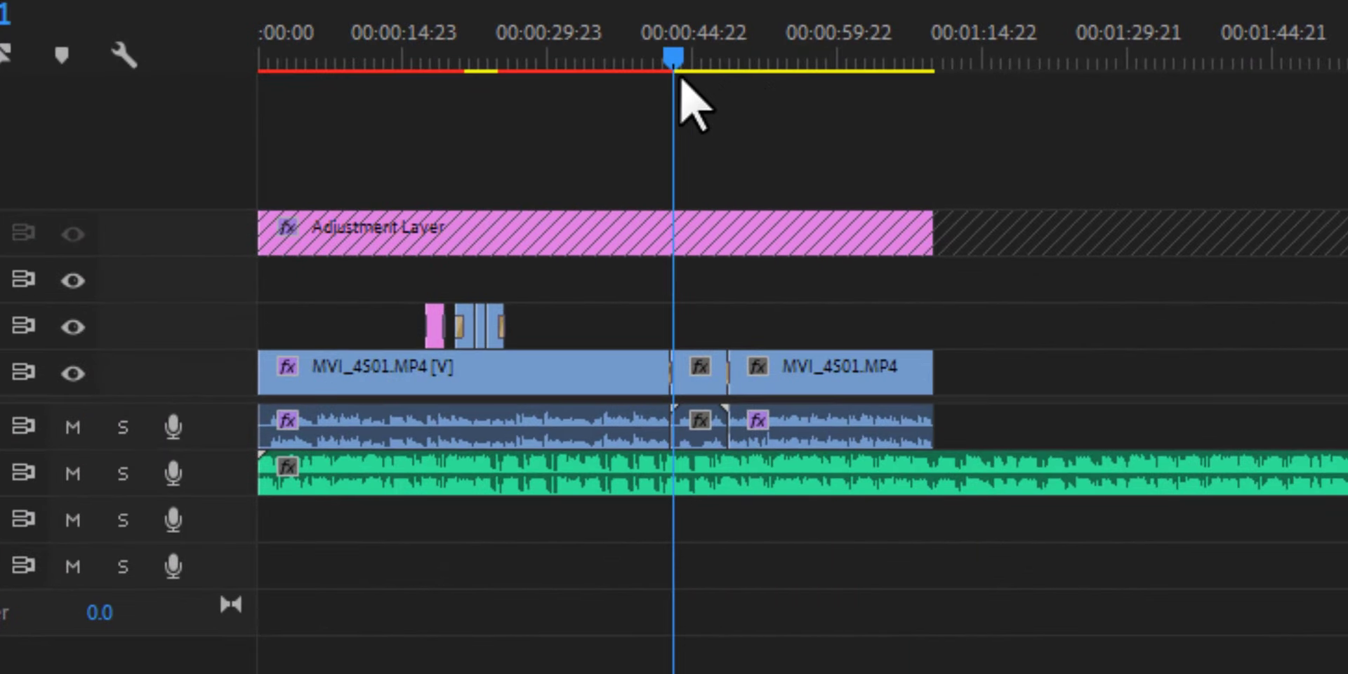
{"action": "left_click_drag", "start_coordinate": [692, 82], "coordinate": [736, 81]}
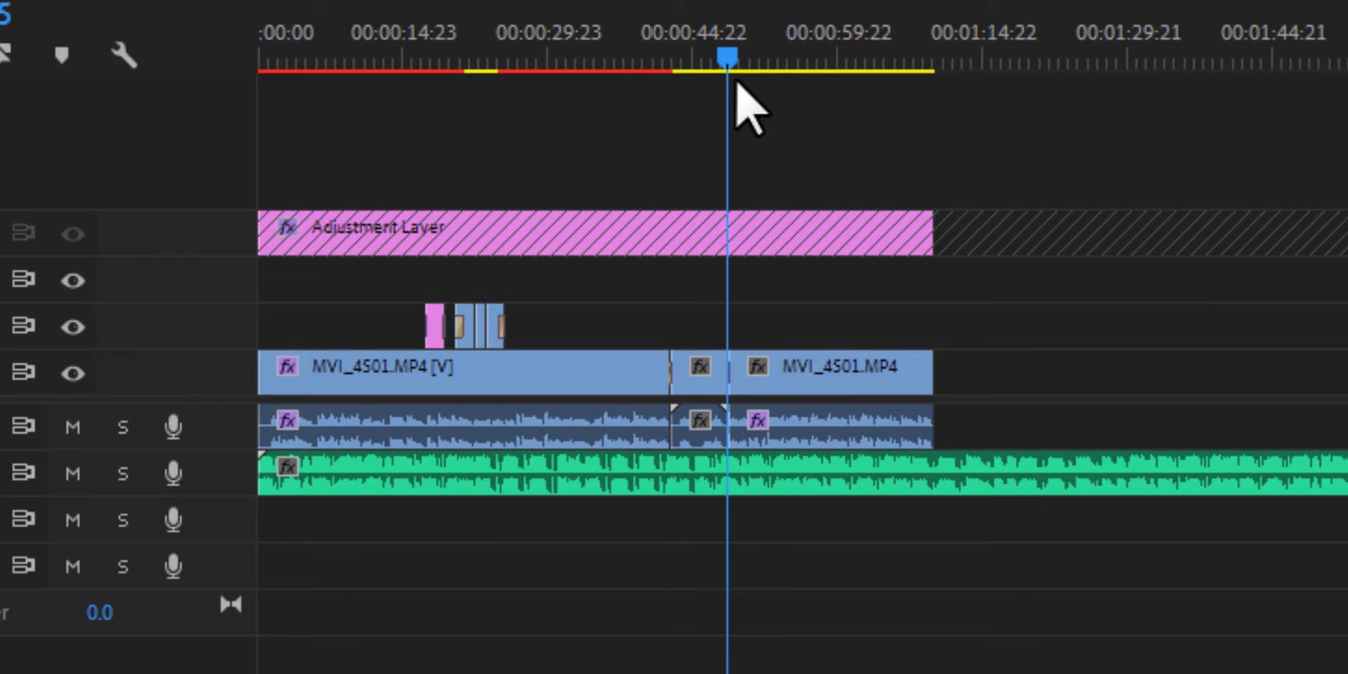
{"action": "left_click", "coordinate": [786, 478]}
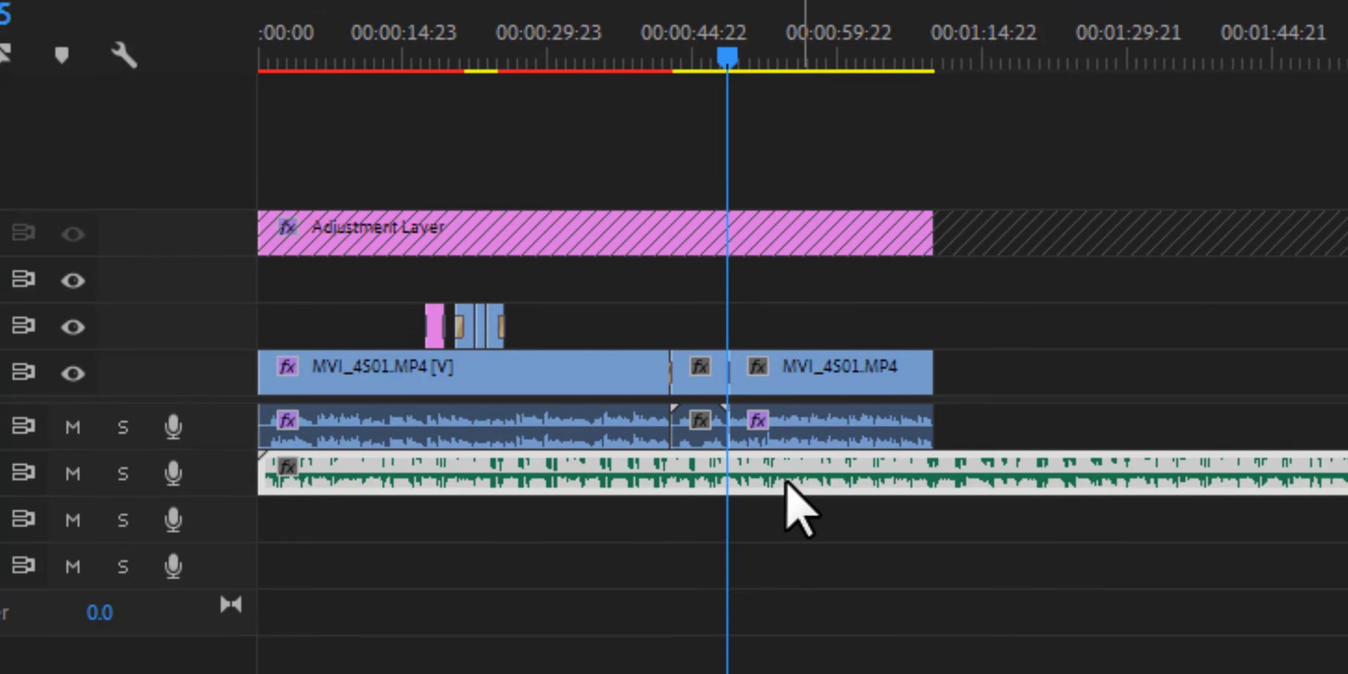
{"action": "key", "text": "minus"}
{"action": "key", "text": "equal"}
{"action": "key", "text": "equal"}
{"action": "key", "text": "equal"}
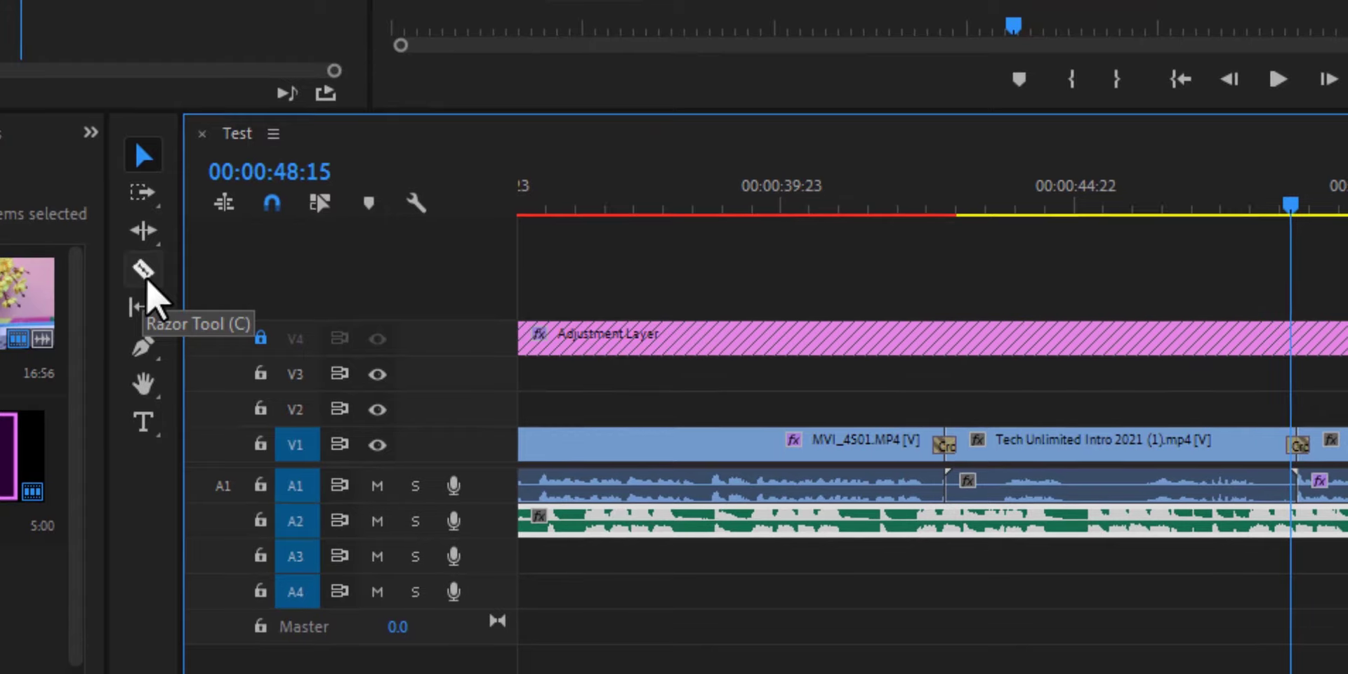
{"action": "left_click", "coordinate": [146, 276]}
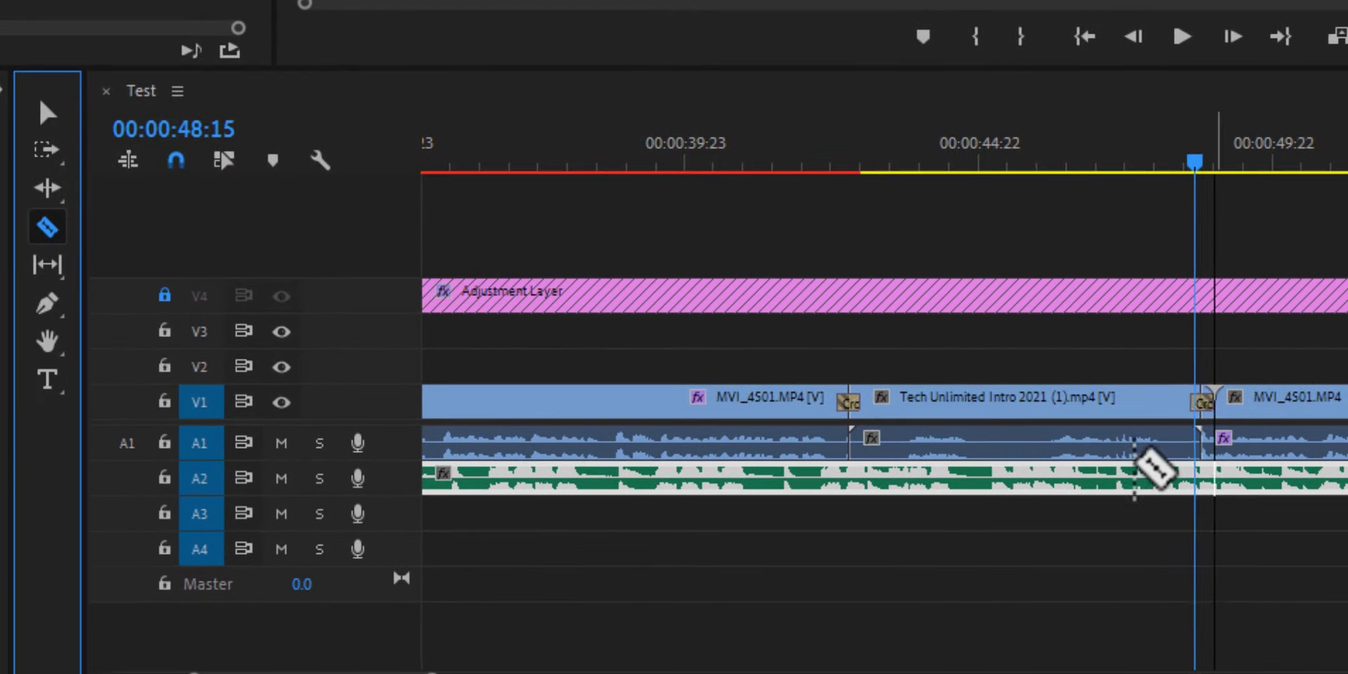
{"action": "left_click", "coordinate": [1199, 477]}
{"action": "key", "text": "v"}
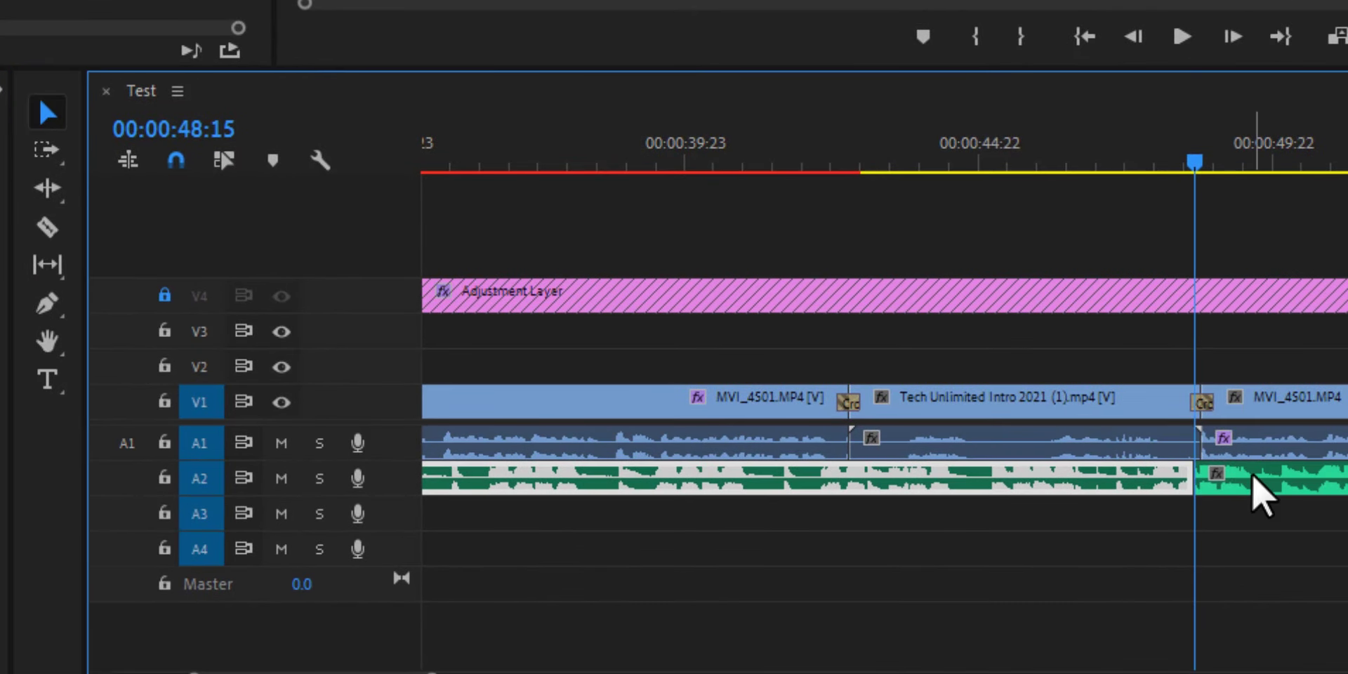
{"action": "left_click", "coordinate": [1252, 477]}
{"action": "key", "text": "Delete"}
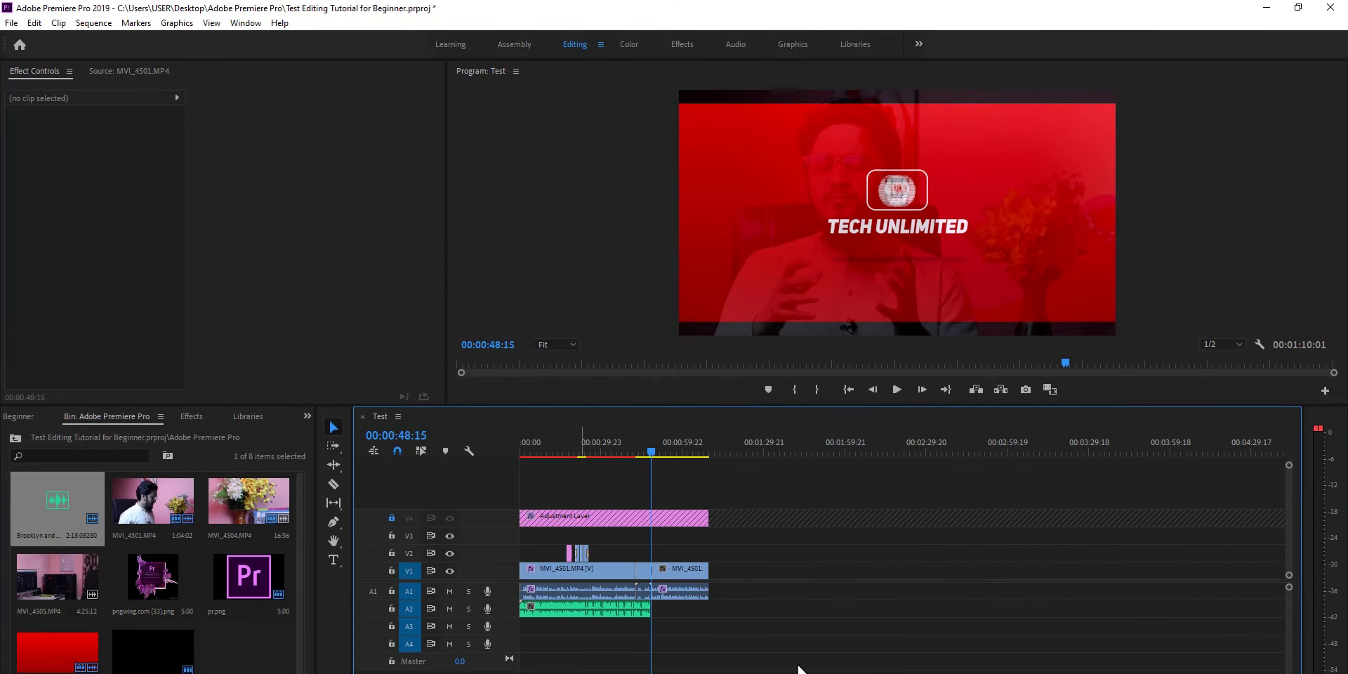
Select the A2 music, try and undo a lower level, then preview from the start
{"action": "left_click", "coordinate": [566, 608]}
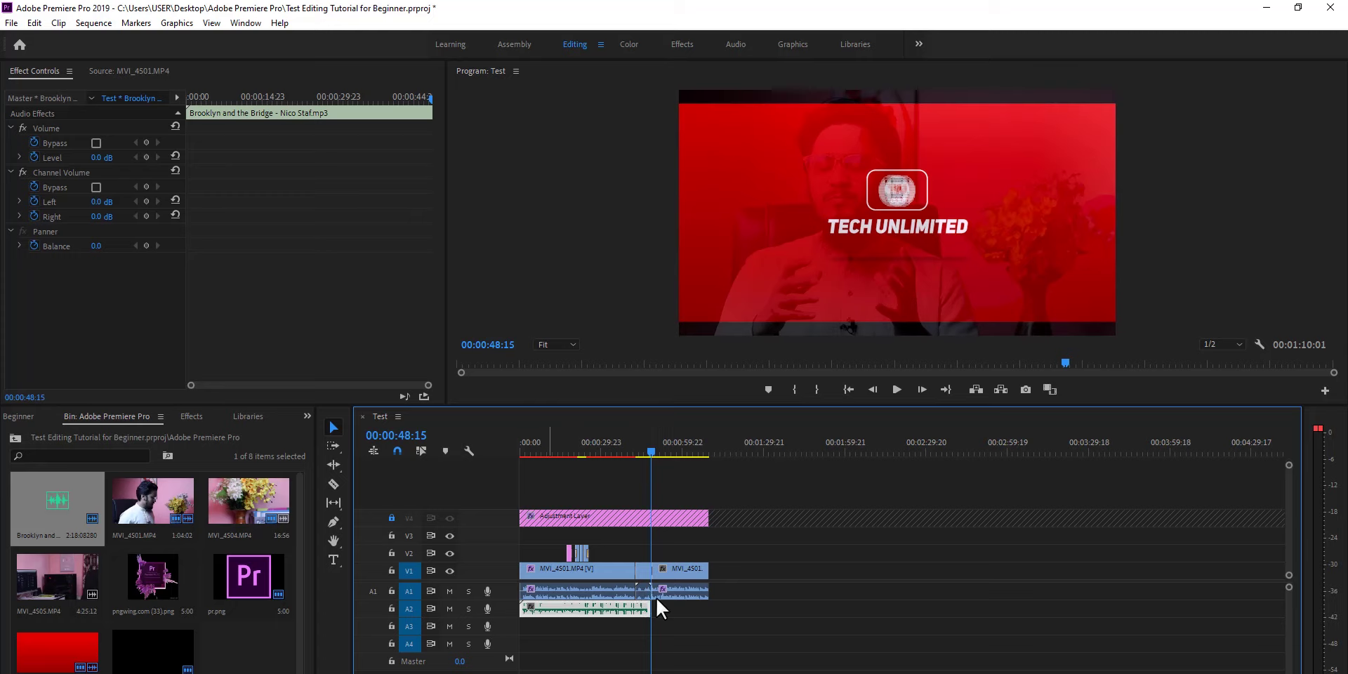
{"action": "left_click", "coordinate": [555, 441]}
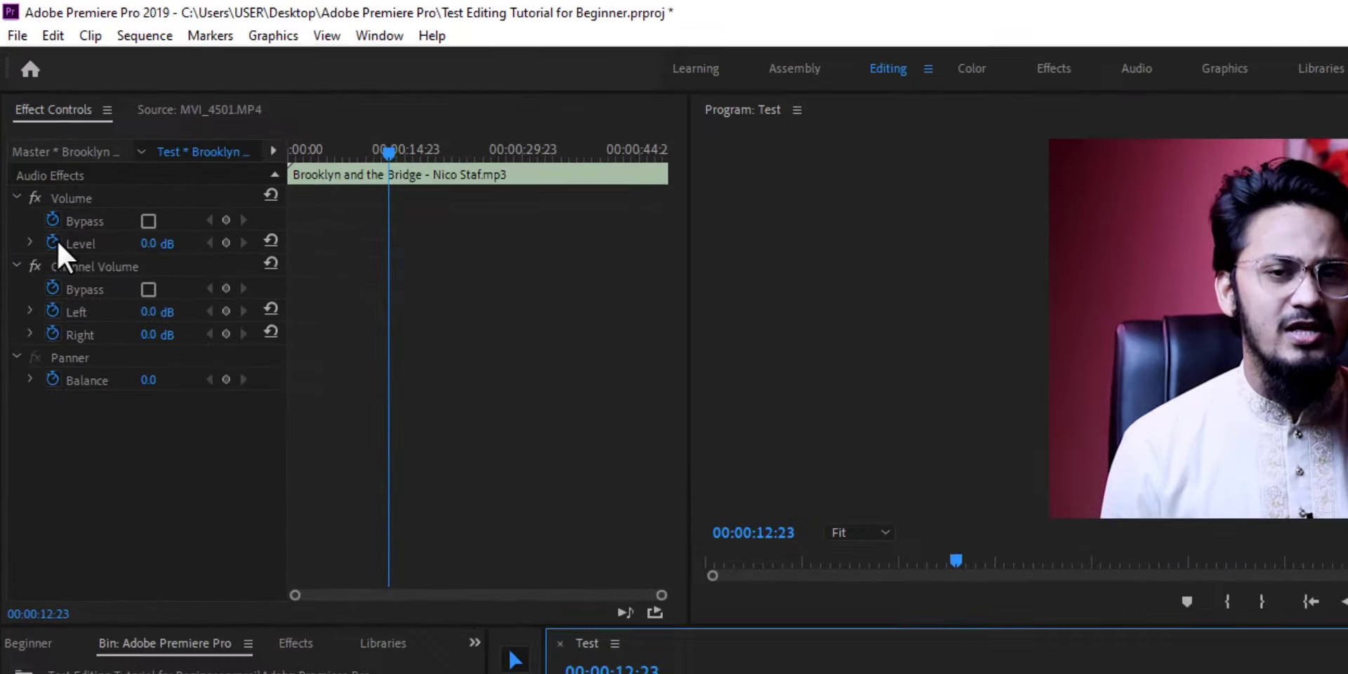
{"action": "left_click_drag", "start_coordinate": [116, 167], "coordinate": [140, 179]}
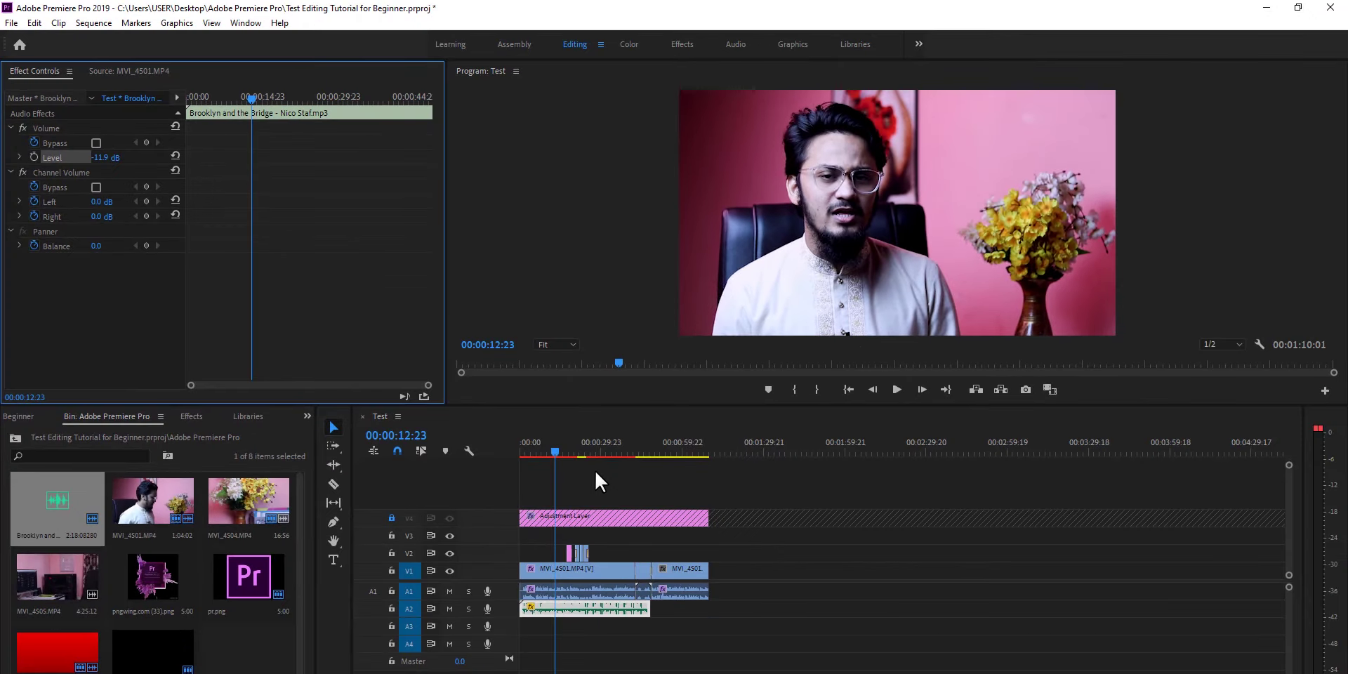
{"action": "key", "text": "ctrl+z"}
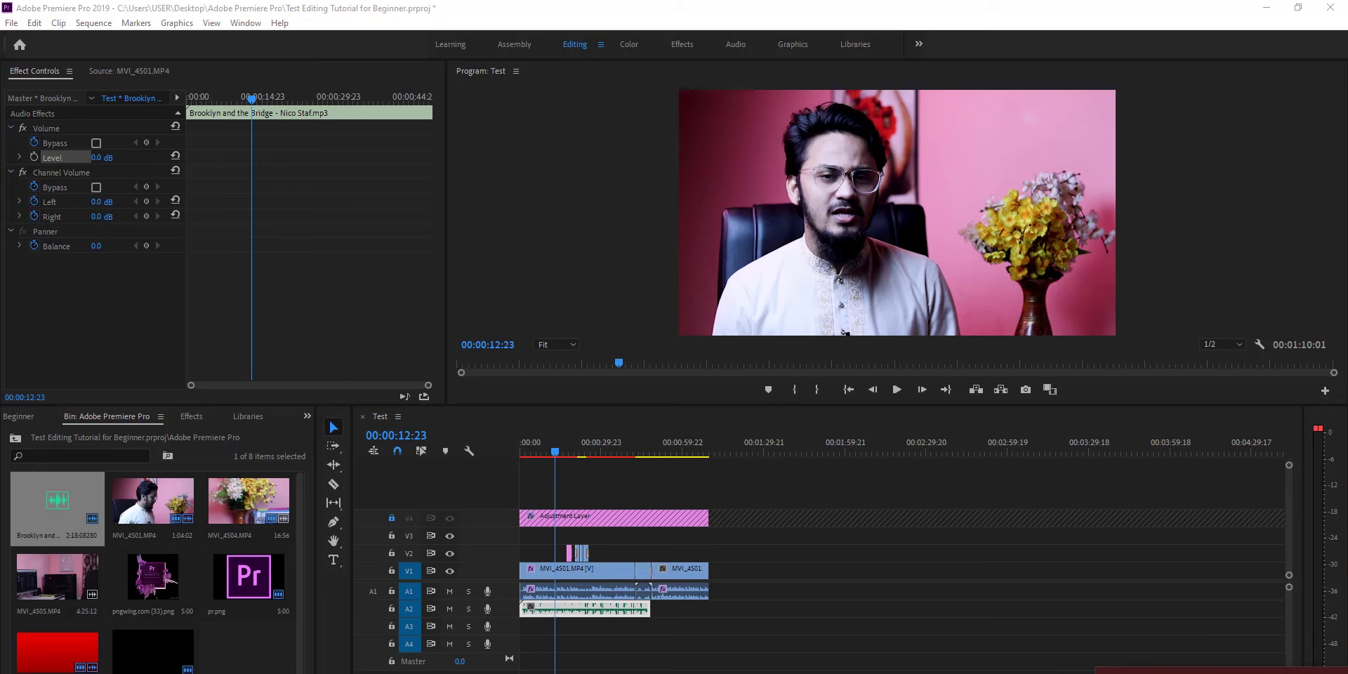
{"action": "left_click", "coordinate": [547, 452]}
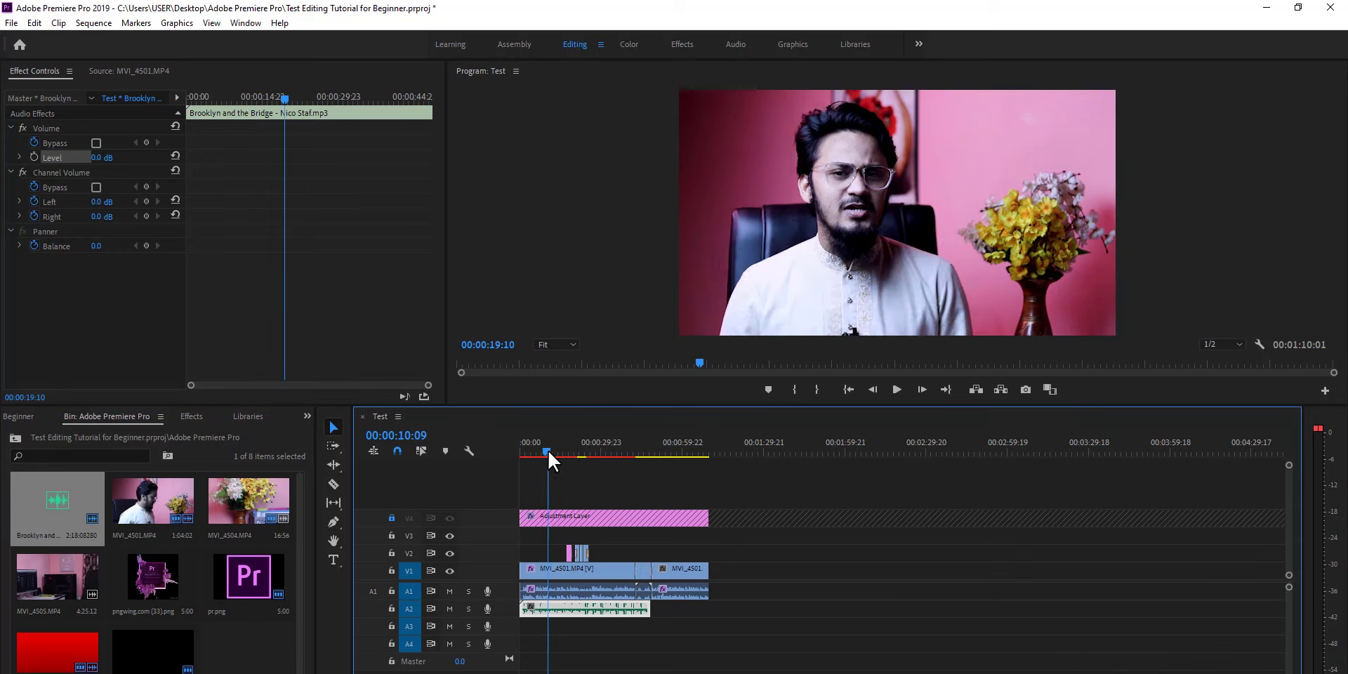
{"action": "left_click_drag", "start_coordinate": [554, 450], "coordinate": [501, 449]}
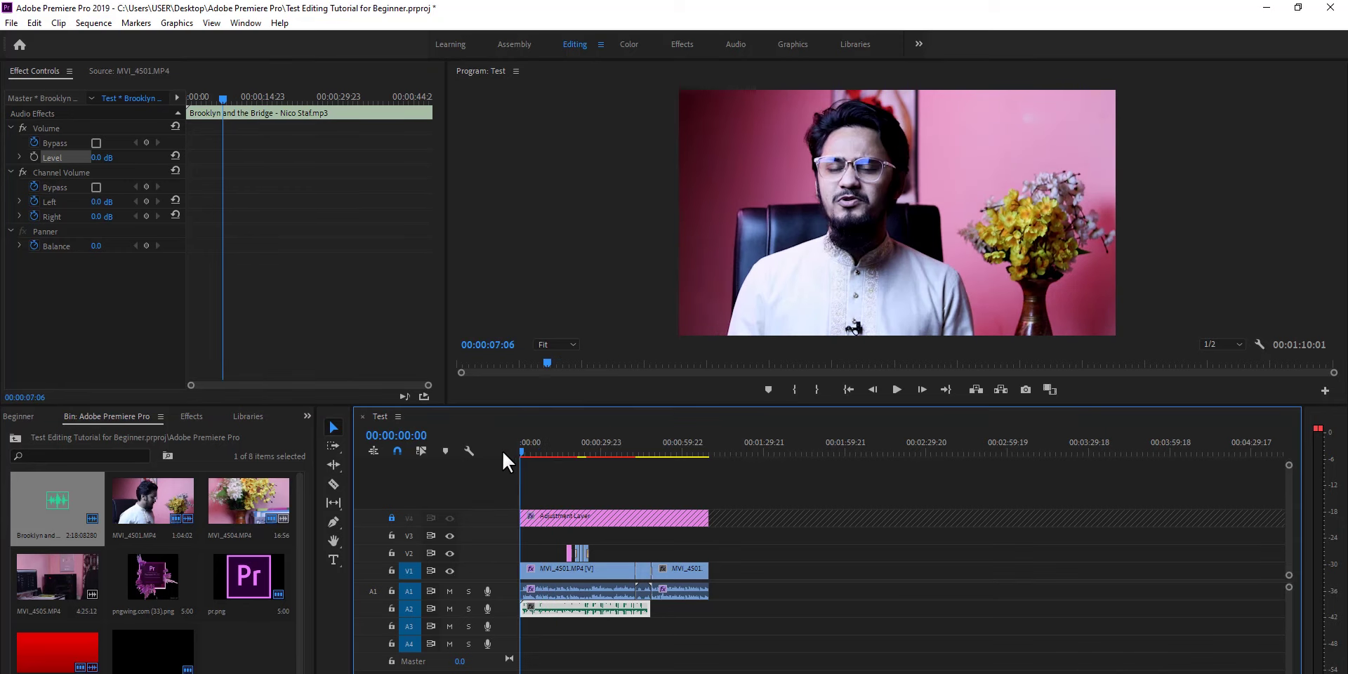
{"action": "left_click", "coordinate": [899, 392]}
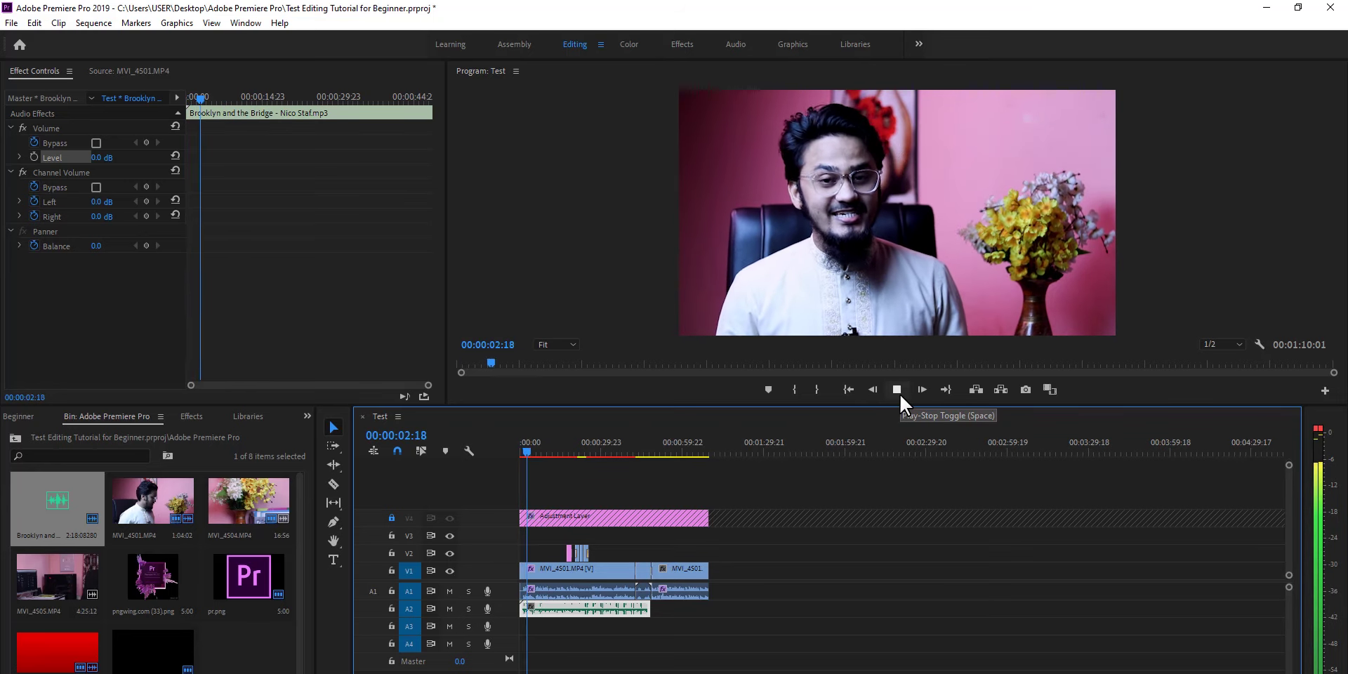
{"action": "left_click", "coordinate": [899, 392]}
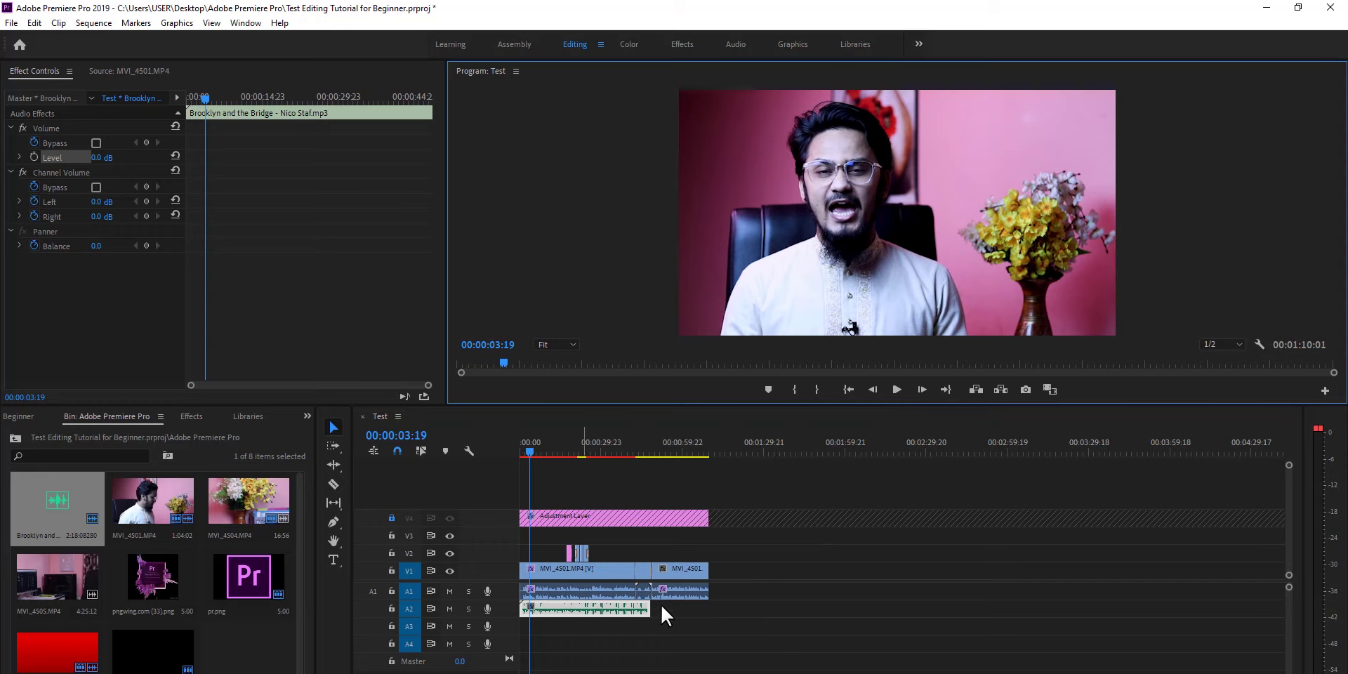
Set the A2 music's Volume Level to -25 dB in Effect Controls
{"action": "left_click", "coordinate": [584, 596]}
{"action": "left_click", "coordinate": [569, 614]}
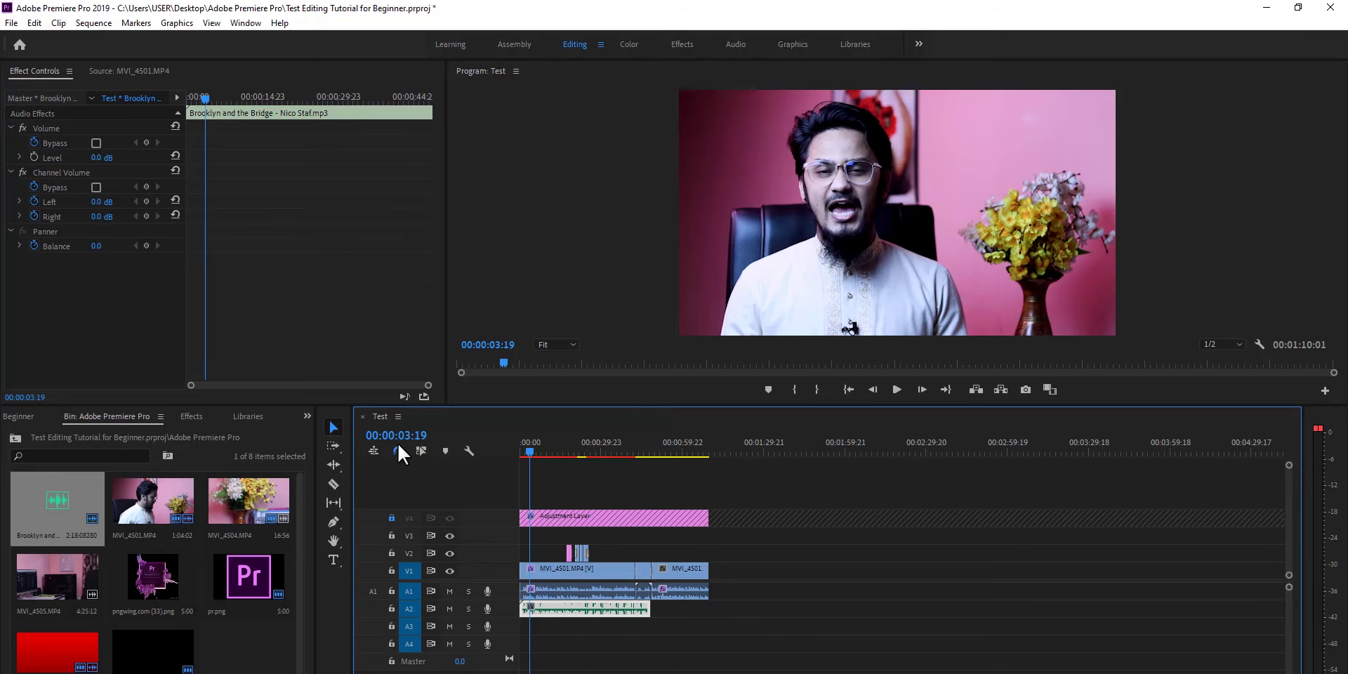
{"action": "left_click_drag", "start_coordinate": [102, 157], "coordinate": [108, 166]}
{"action": "left_click", "coordinate": [106, 159]}
{"action": "type", "text": "-25"}
{"action": "key", "text": "Return"}
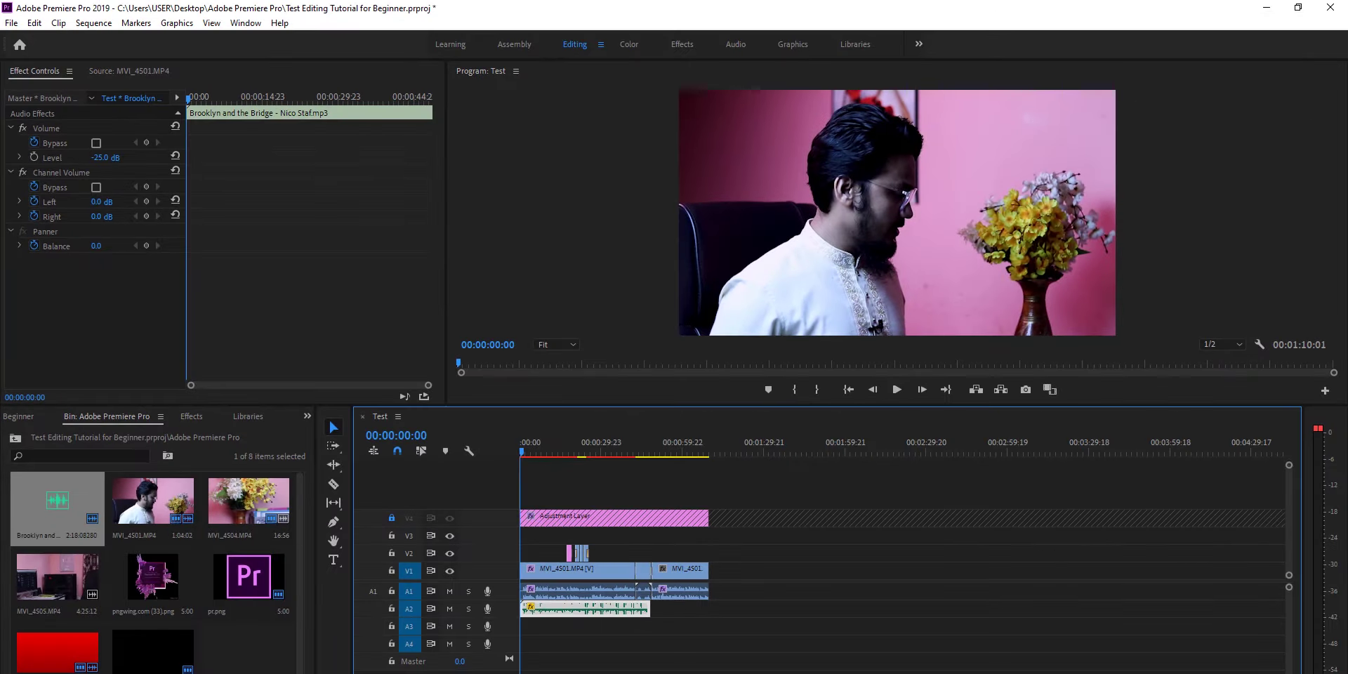
Play the sequence to hear the -25 dB music under the speech, then reselect the music
{"action": "left_click", "coordinate": [833, 529]}
{"action": "left_click", "coordinate": [897, 390]}
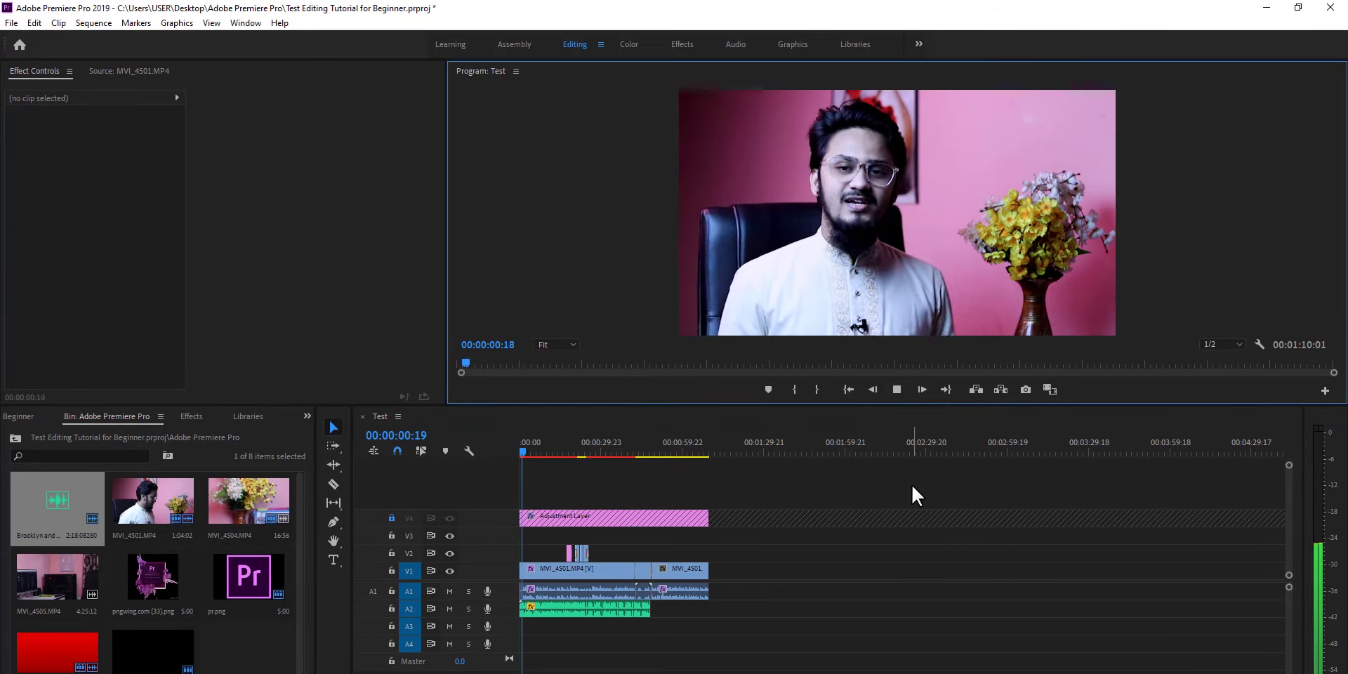
{"action": "left_click", "coordinate": [896, 389]}
{"action": "left_click", "coordinate": [567, 611]}
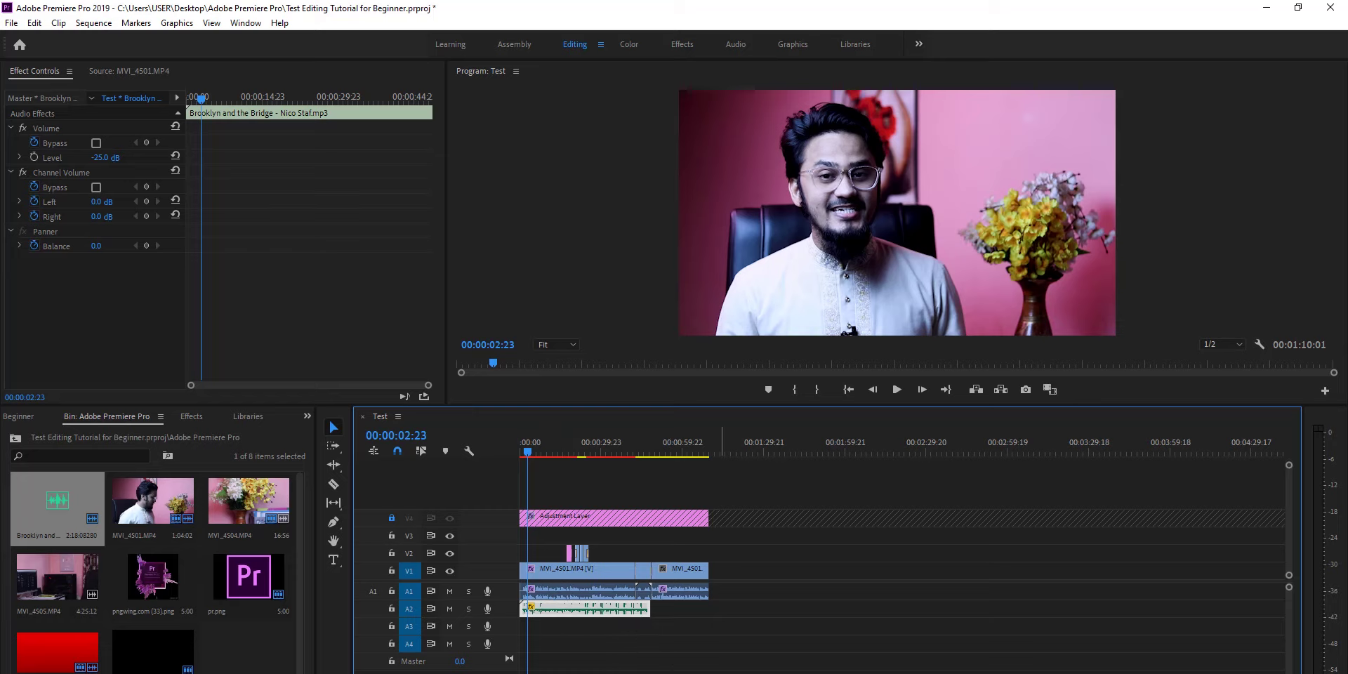
{"action": "left_click", "coordinate": [725, 651]}
{"action": "left_click", "coordinate": [575, 609]}
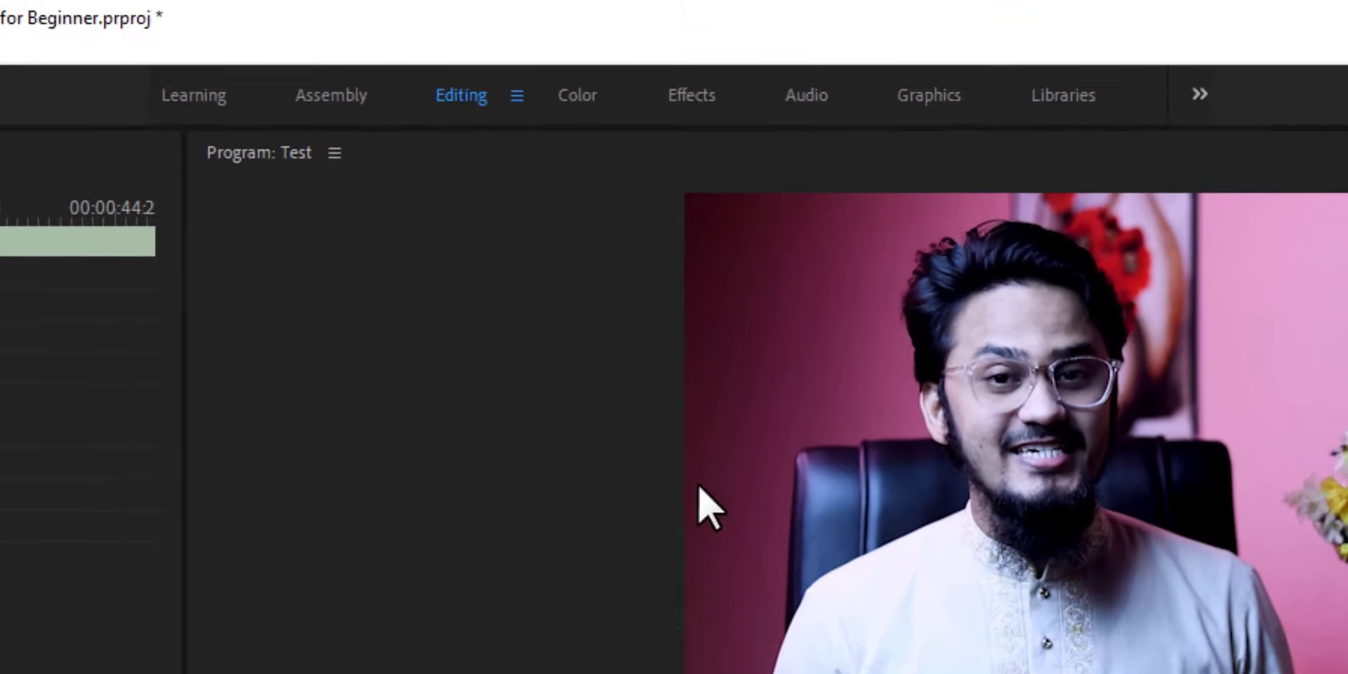
Tag the A2 background music as Music in Essential Sound and enable Ducking
{"action": "left_click", "coordinate": [819, 106]}
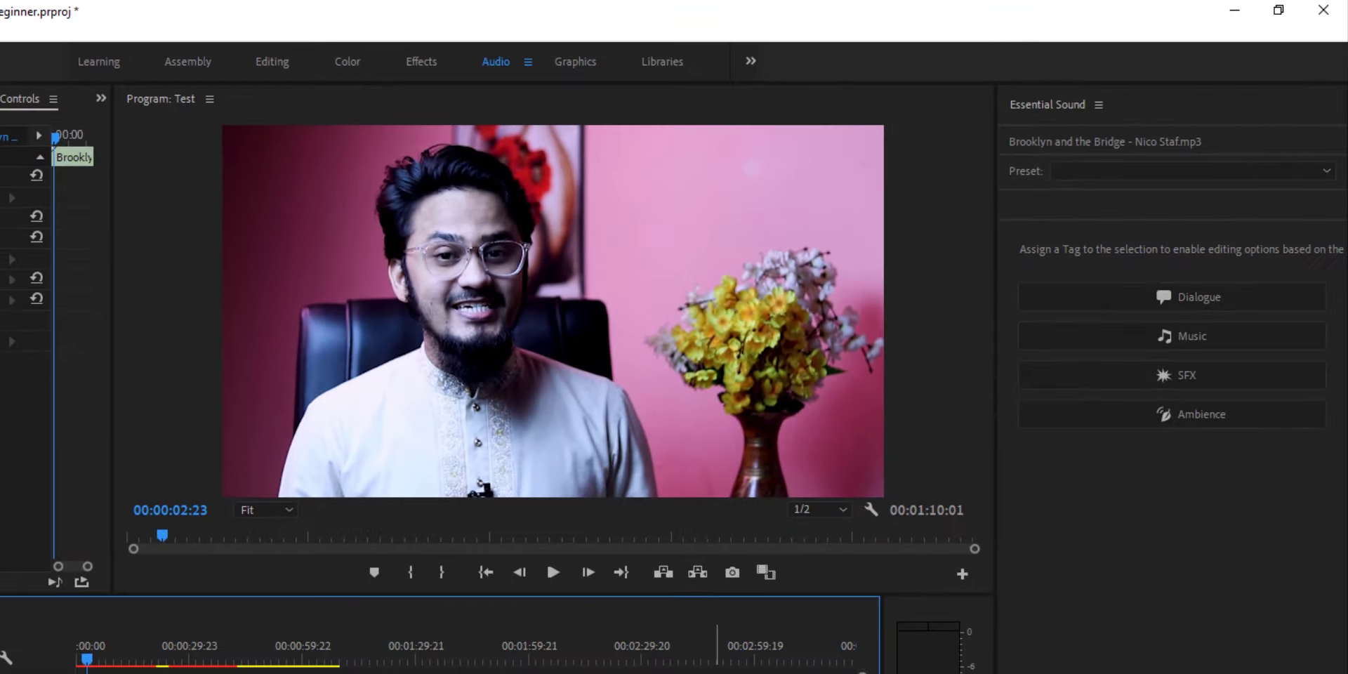
{"action": "left_click", "coordinate": [1236, 334]}
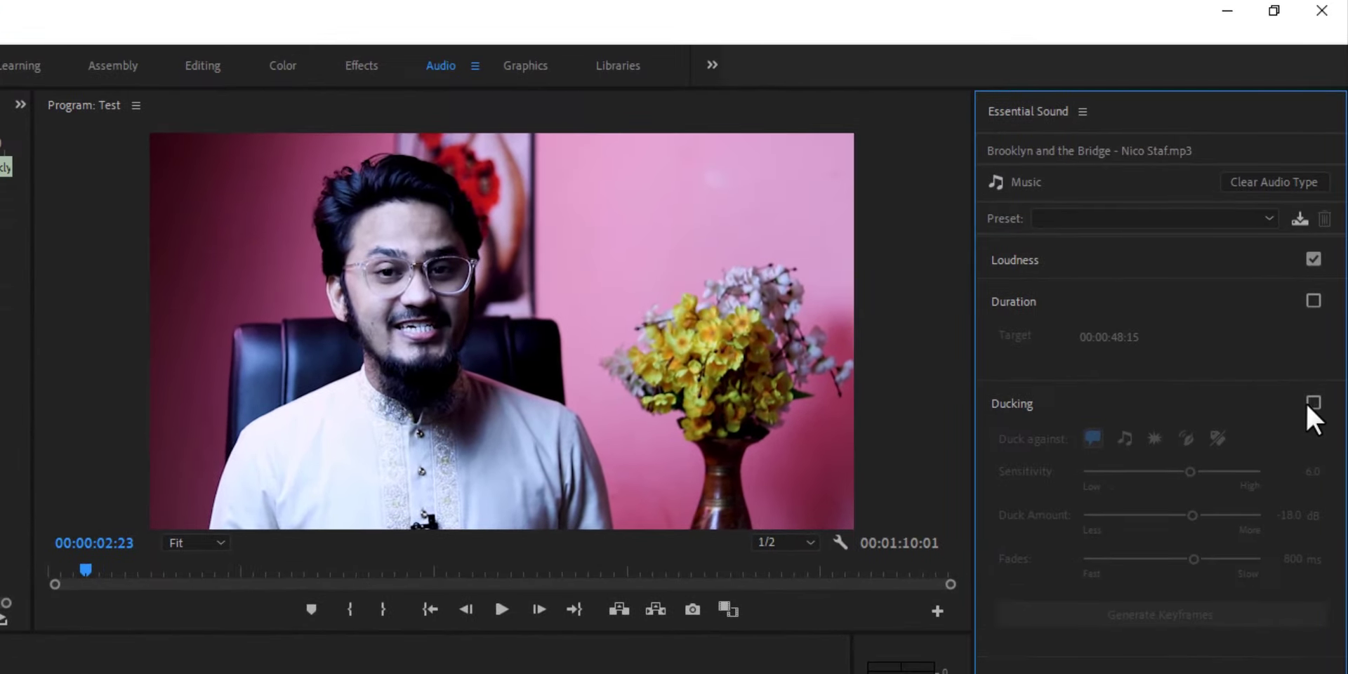
{"action": "left_click", "coordinate": [1324, 280]}
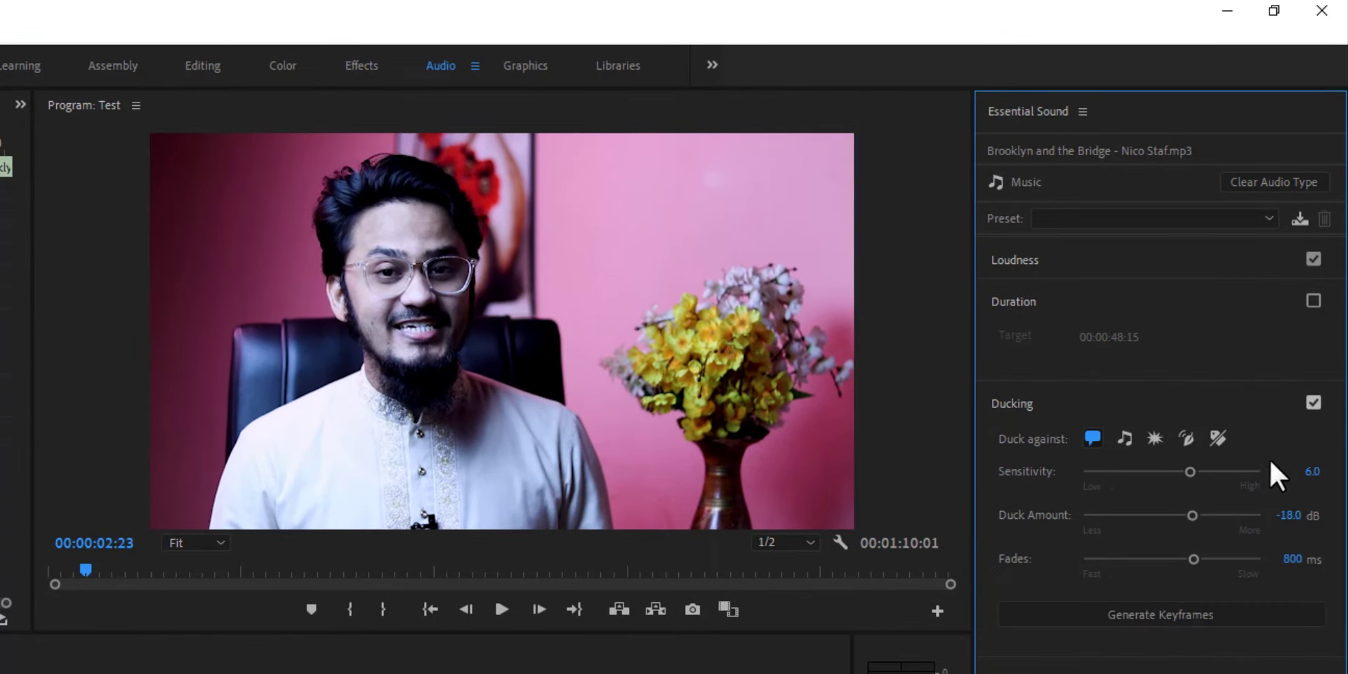
{"action": "left_click", "coordinate": [1170, 615]}
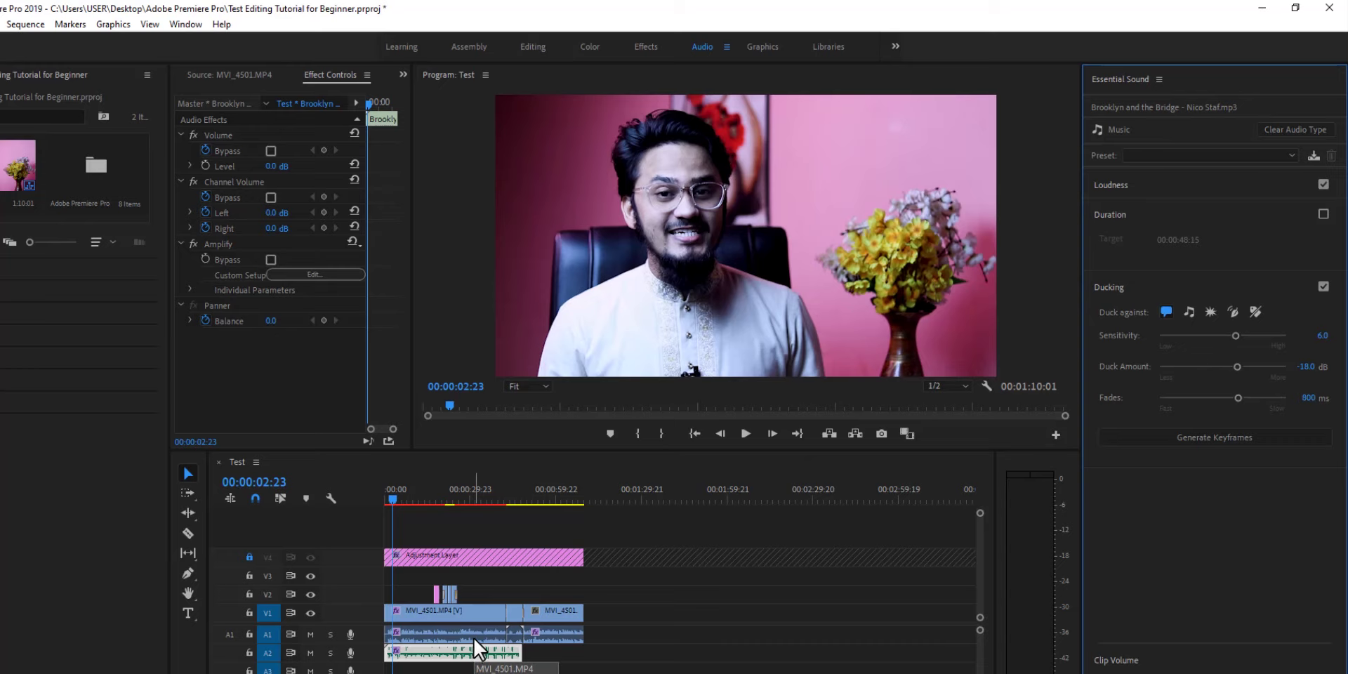
Reselect the music clip on A2 and generate its ducking keyframes
{"action": "left_click", "coordinate": [475, 637]}
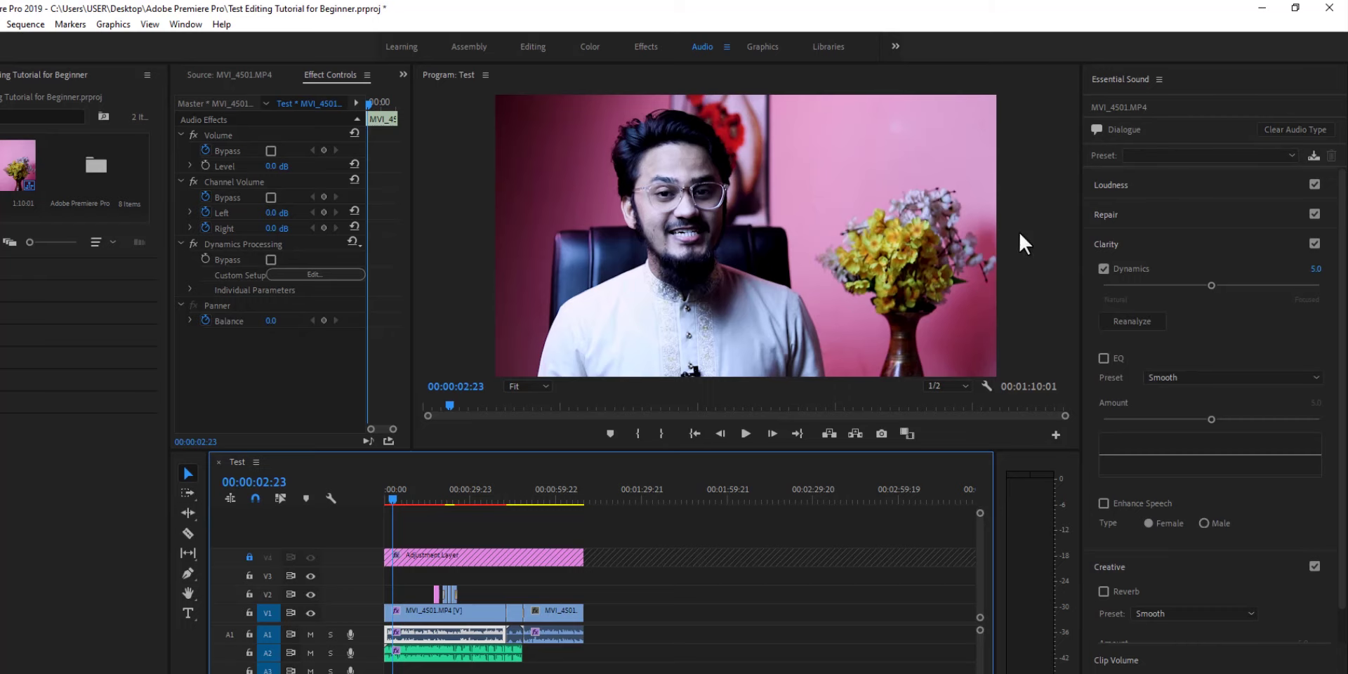
{"action": "left_click", "coordinate": [451, 655]}
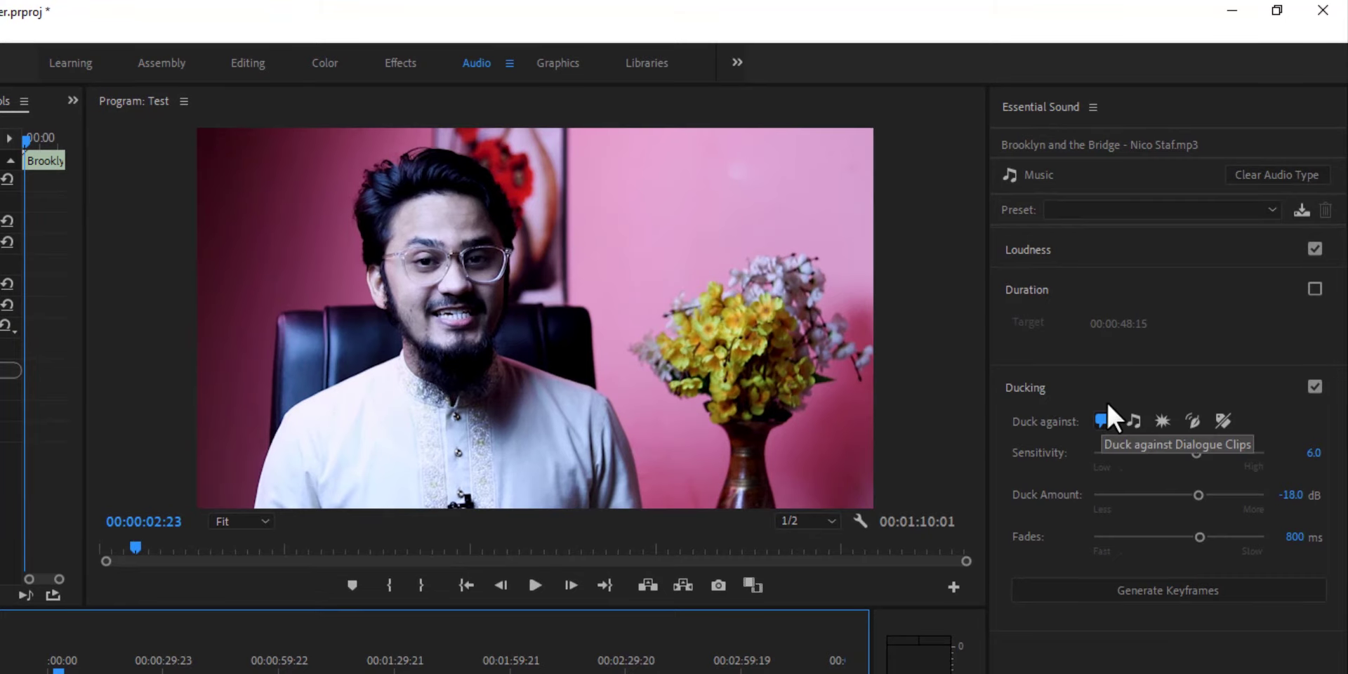
{"action": "left_click", "coordinate": [1202, 590]}
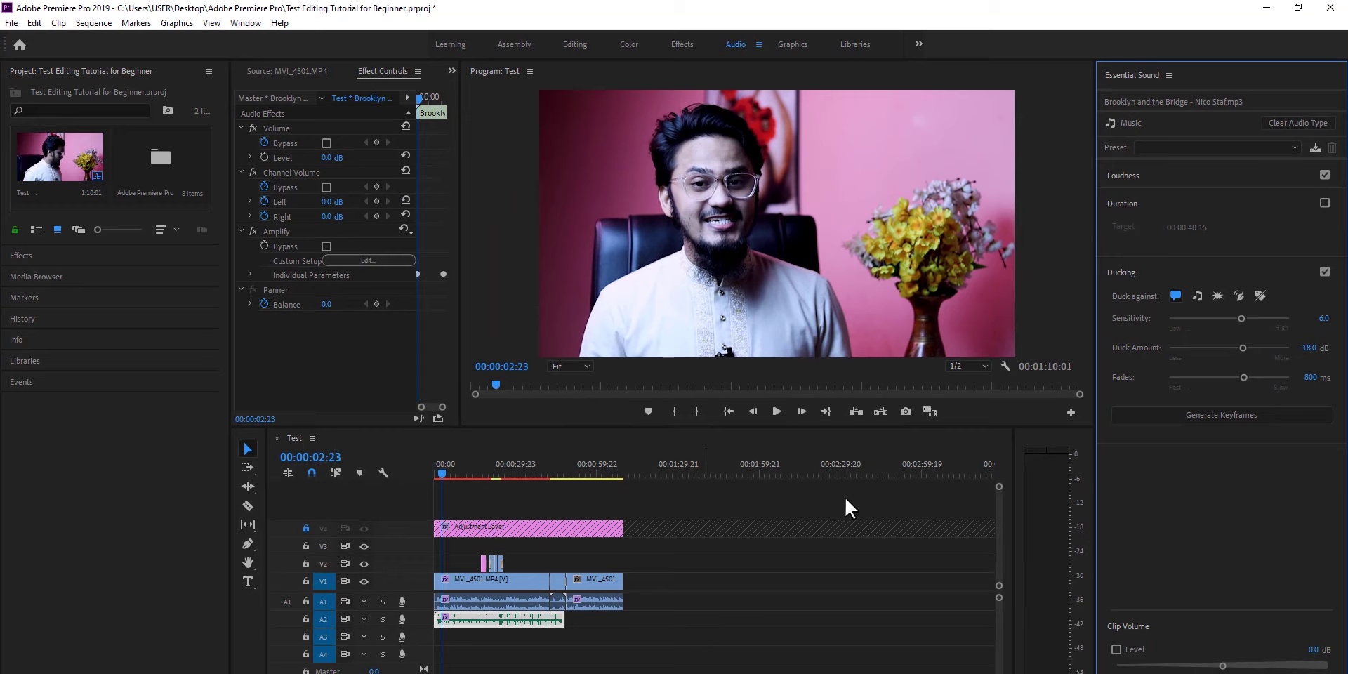
Play the ducked mix from the start and scrub through the first four seconds
{"action": "left_click", "coordinate": [434, 469]}
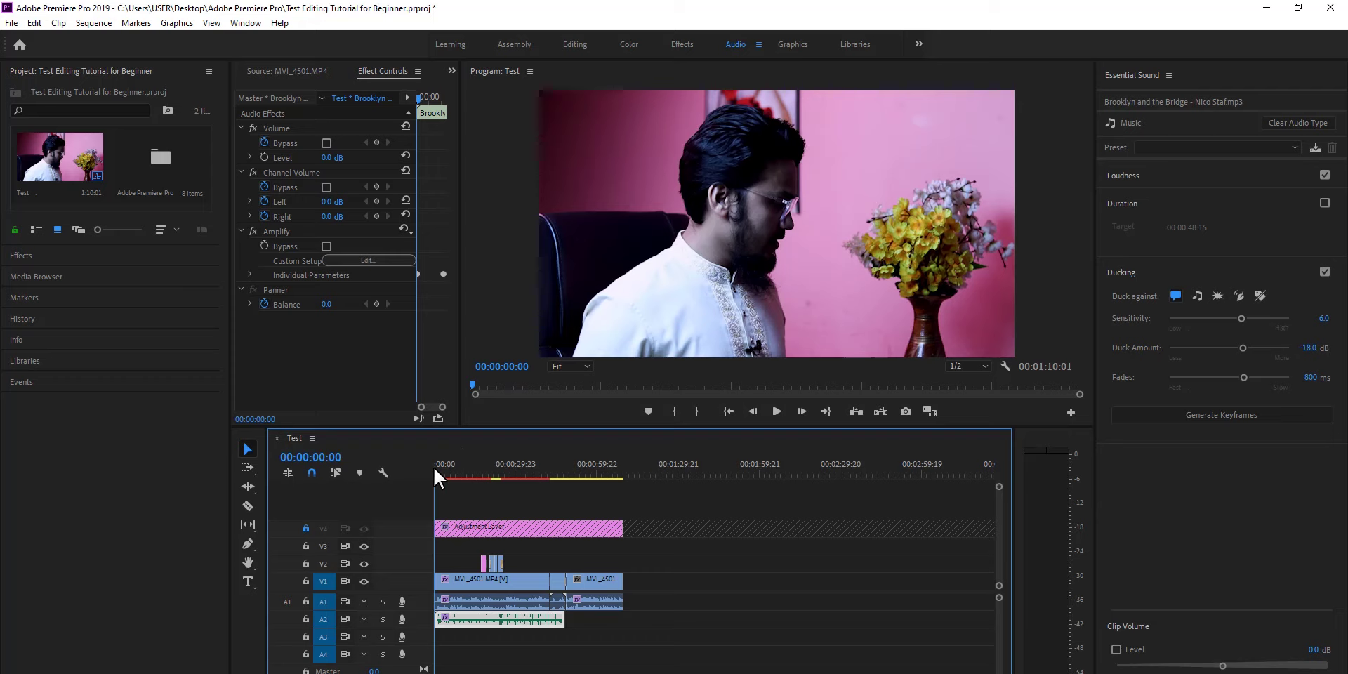
{"action": "left_click", "coordinate": [777, 410]}
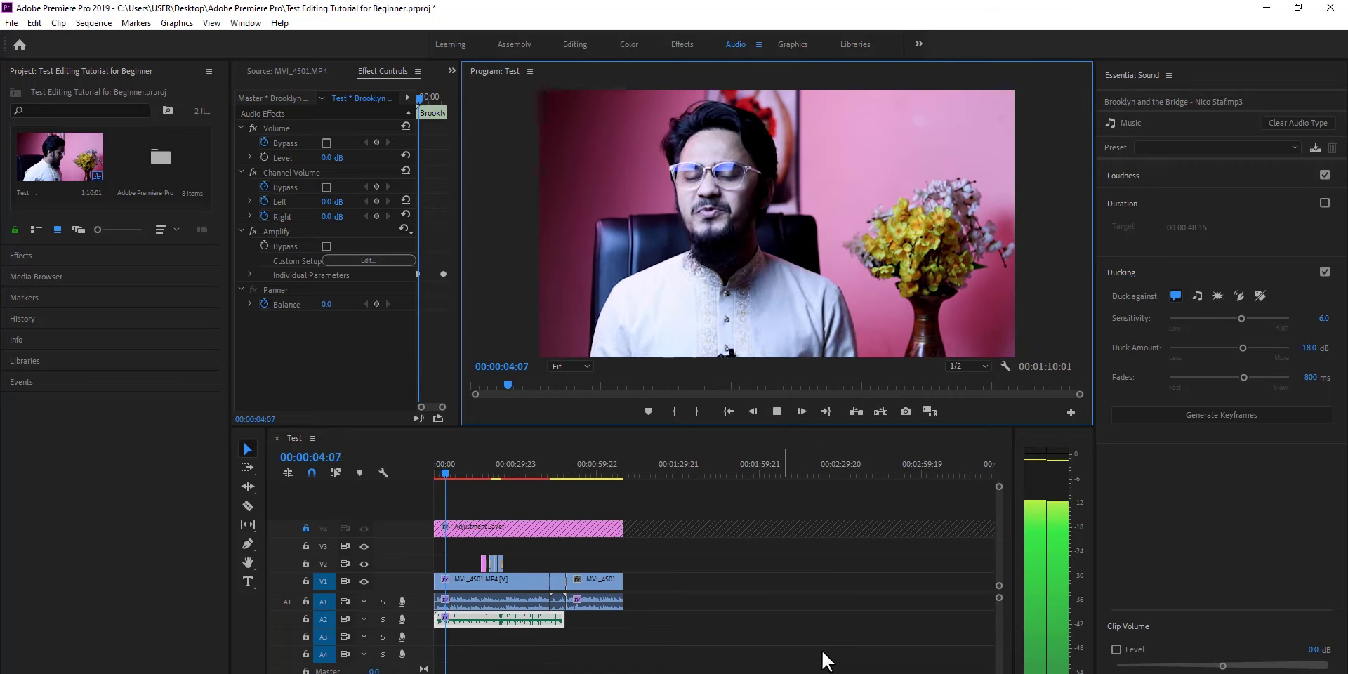
{"action": "left_click", "coordinate": [775, 411]}
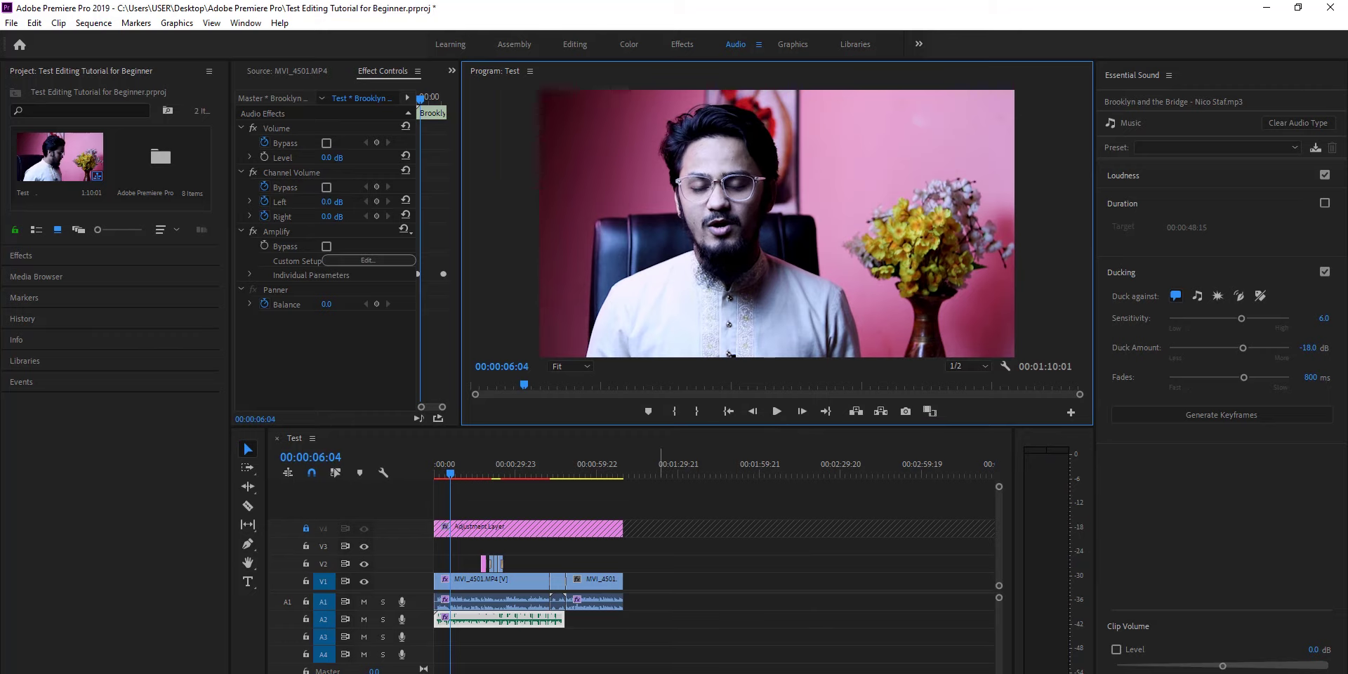
{"action": "key", "text": "equal"}
{"action": "left_click_drag", "start_coordinate": [1009, 255], "coordinate": [936, 254]}
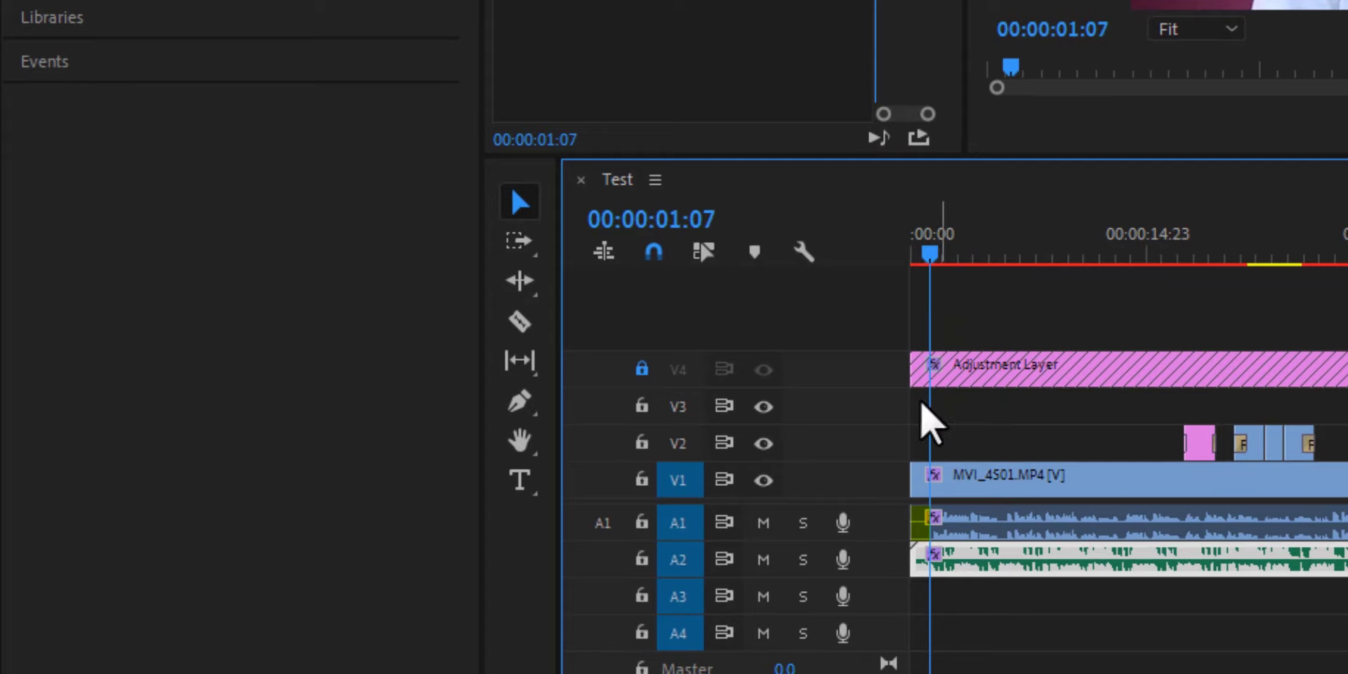
{"action": "left_click_drag", "start_coordinate": [930, 254], "coordinate": [992, 254]}
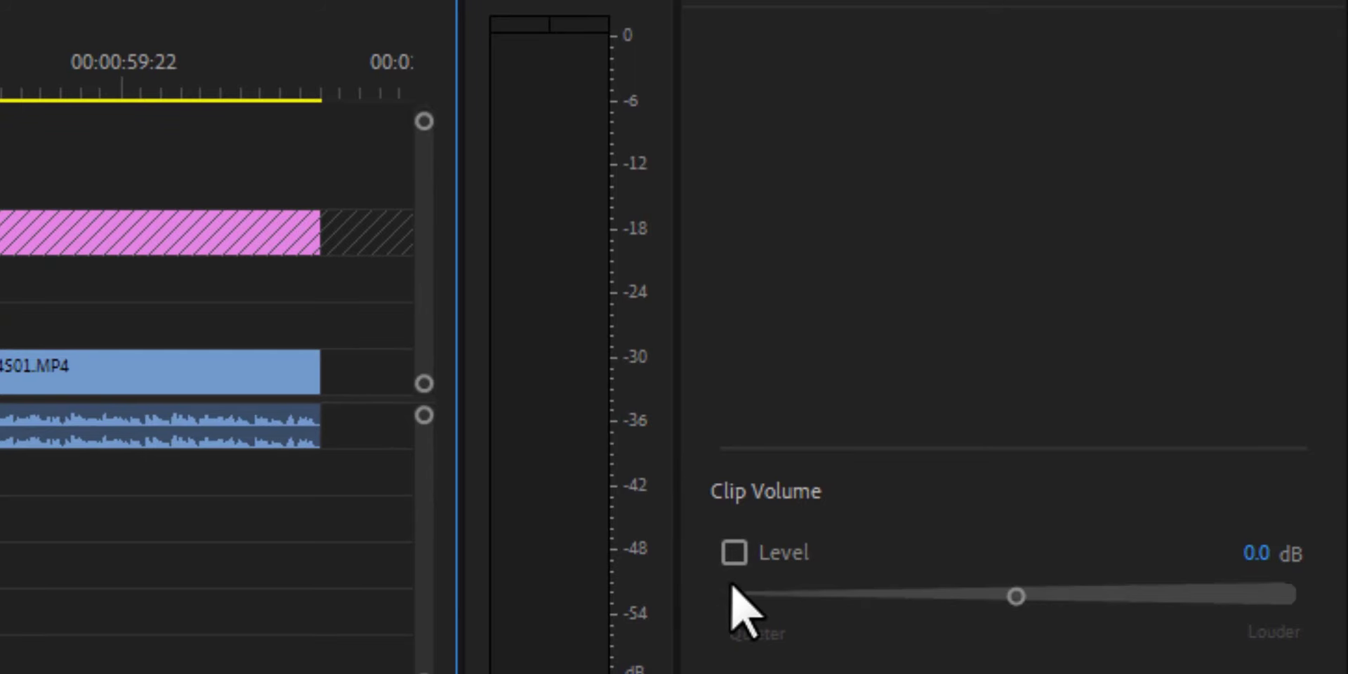
Enable the music's Clip Volume Level at 0.0 dB, replay from the start, then deselect
{"action": "left_click", "coordinate": [1016, 596]}
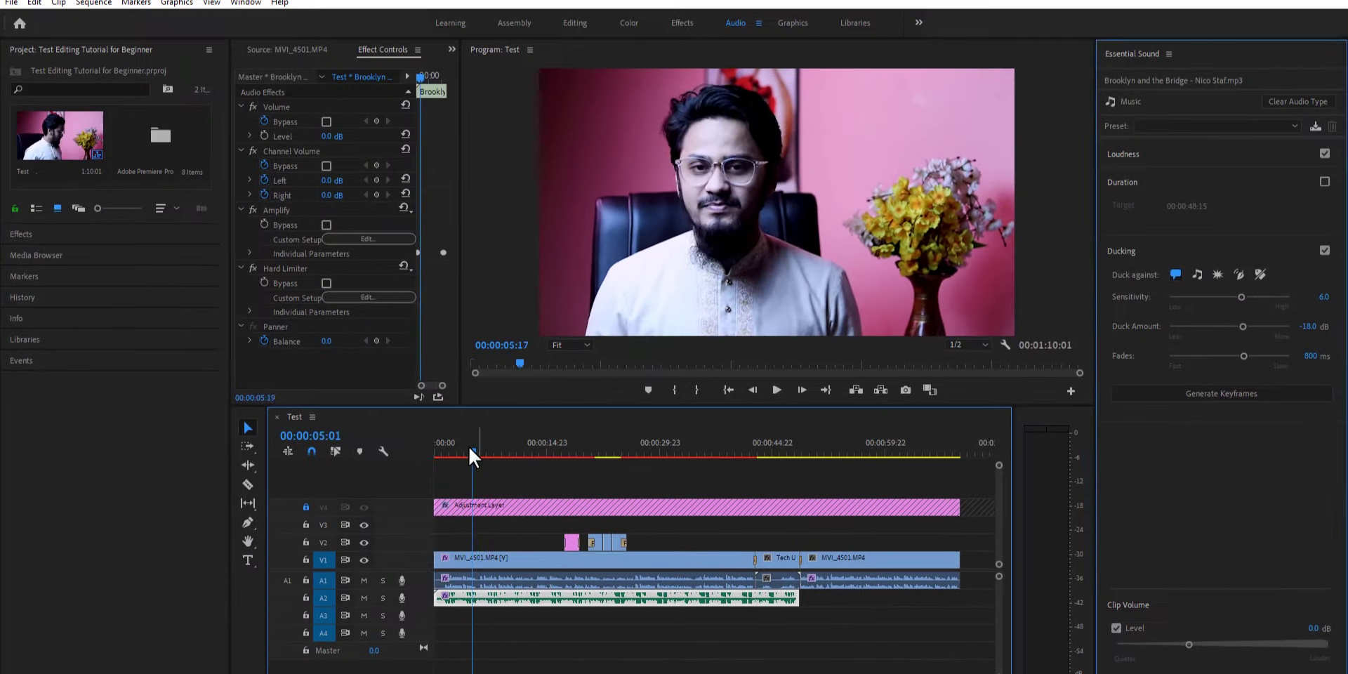
{"action": "left_click_drag", "start_coordinate": [467, 451], "coordinate": [437, 451]}
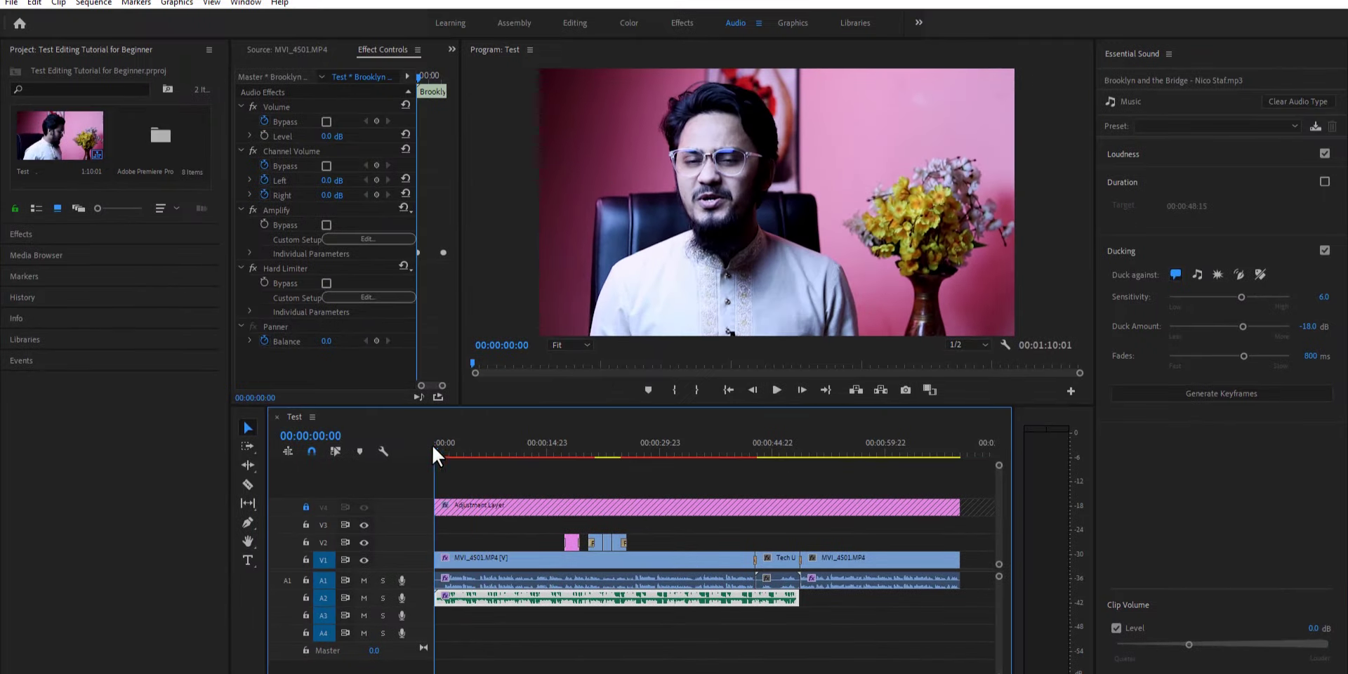
{"action": "left_click", "coordinate": [776, 392]}
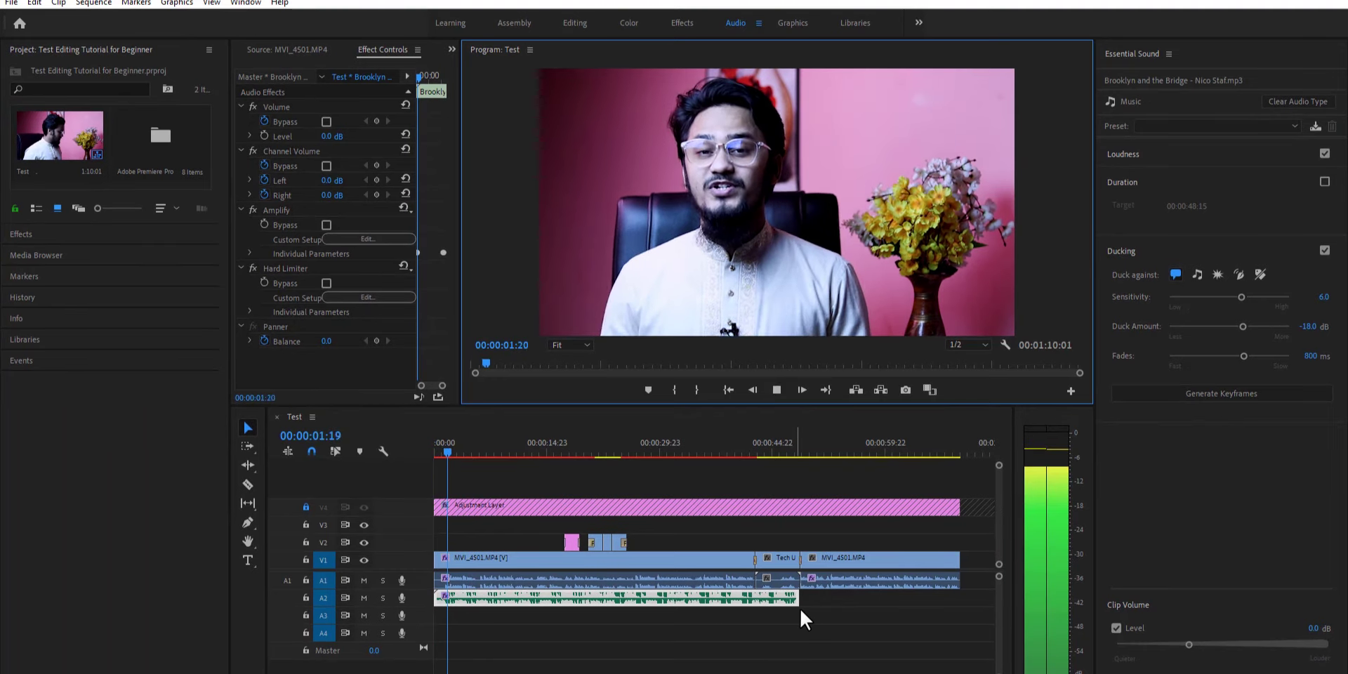
{"action": "left_click", "coordinate": [776, 391]}
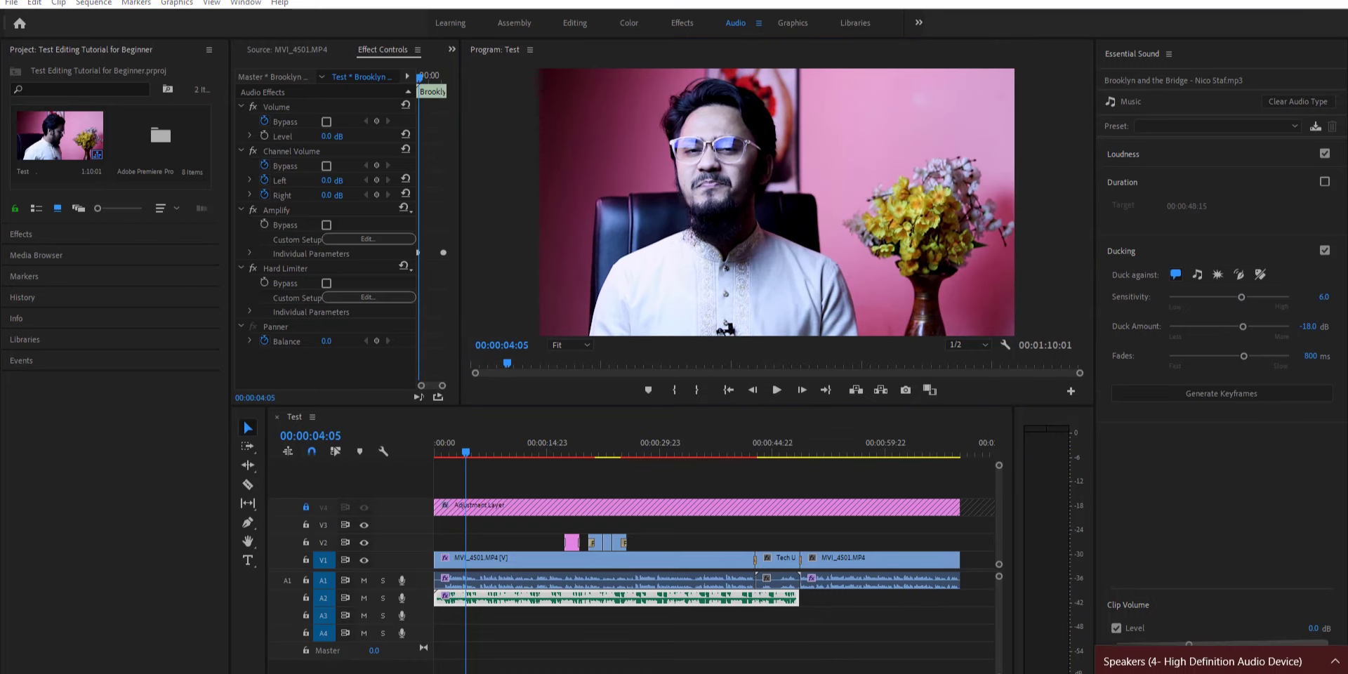
{"action": "left_click", "coordinate": [927, 661]}
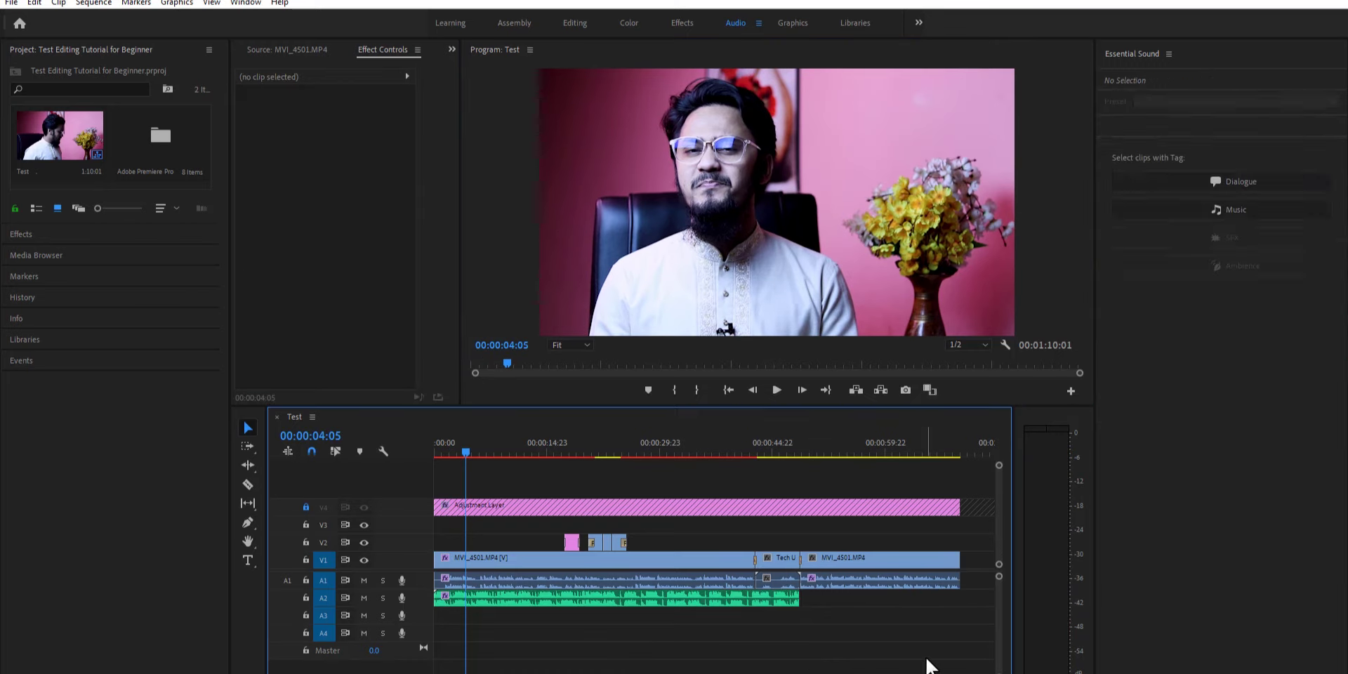
Back in the Editing workspace, unlock V4 holding the Adjustment Layer and scrub the opening seconds
{"action": "left_click", "coordinate": [568, 24]}
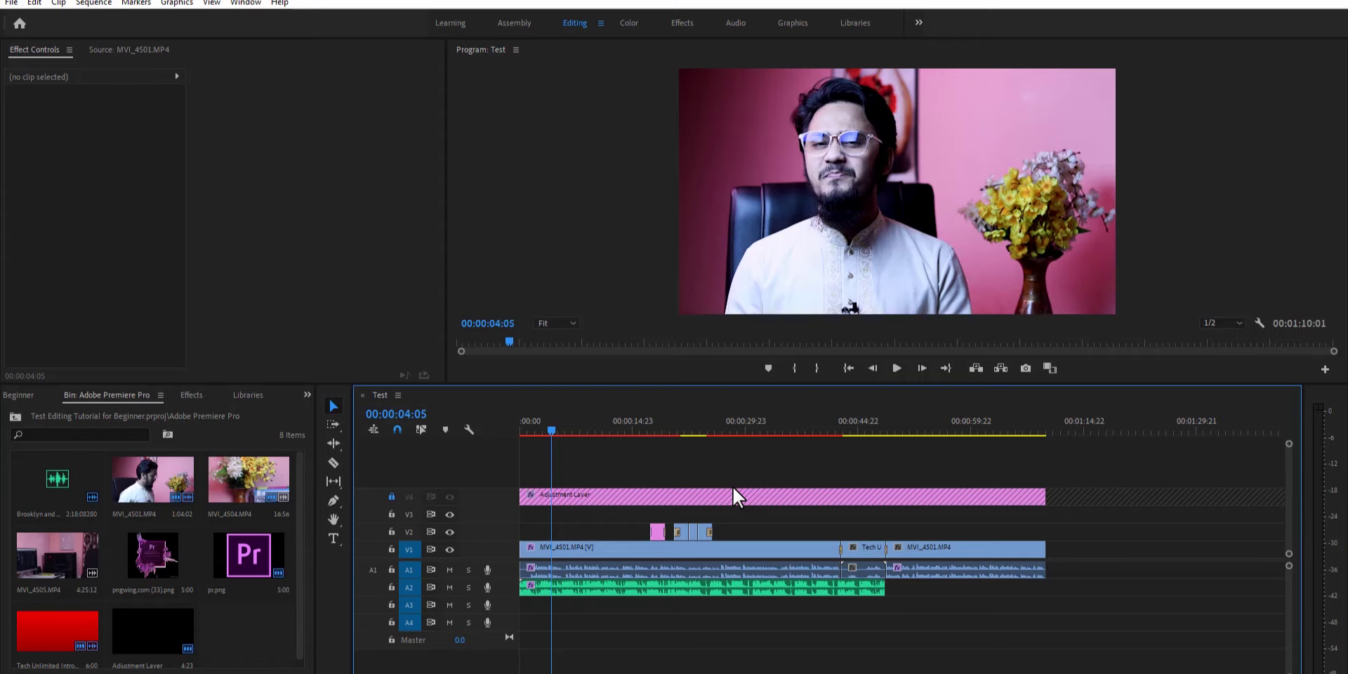
{"action": "left_click", "coordinate": [392, 497]}
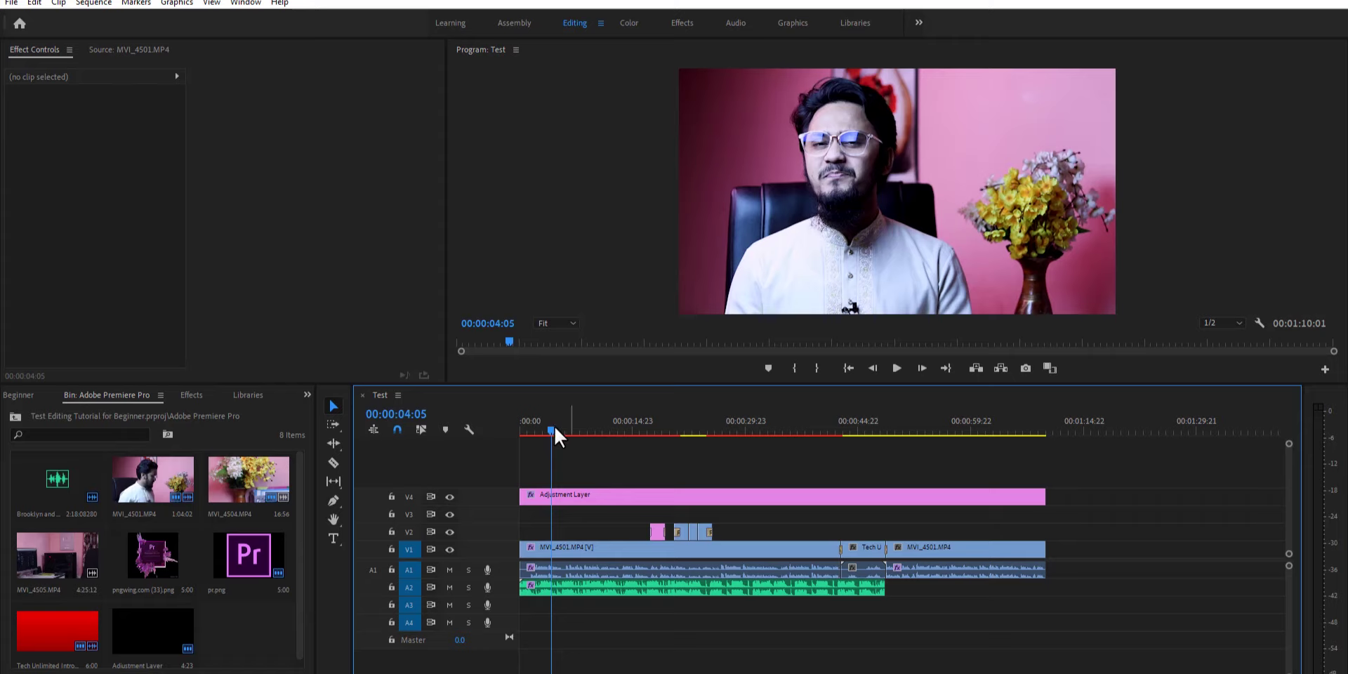
{"action": "left_click_drag", "start_coordinate": [552, 429], "coordinate": [580, 434]}
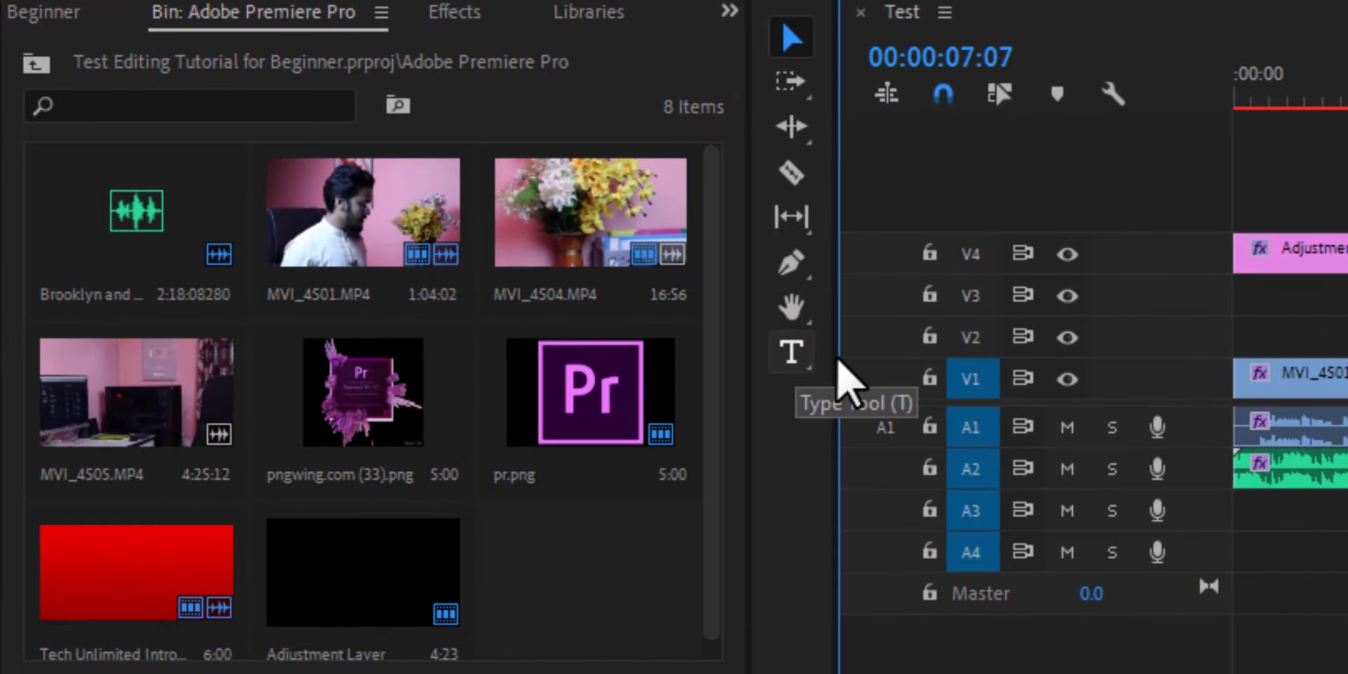
Add a text graphic on V5 with the Type tool, set to Minion Pro Bold at size 181
{"action": "left_click", "coordinate": [795, 354]}
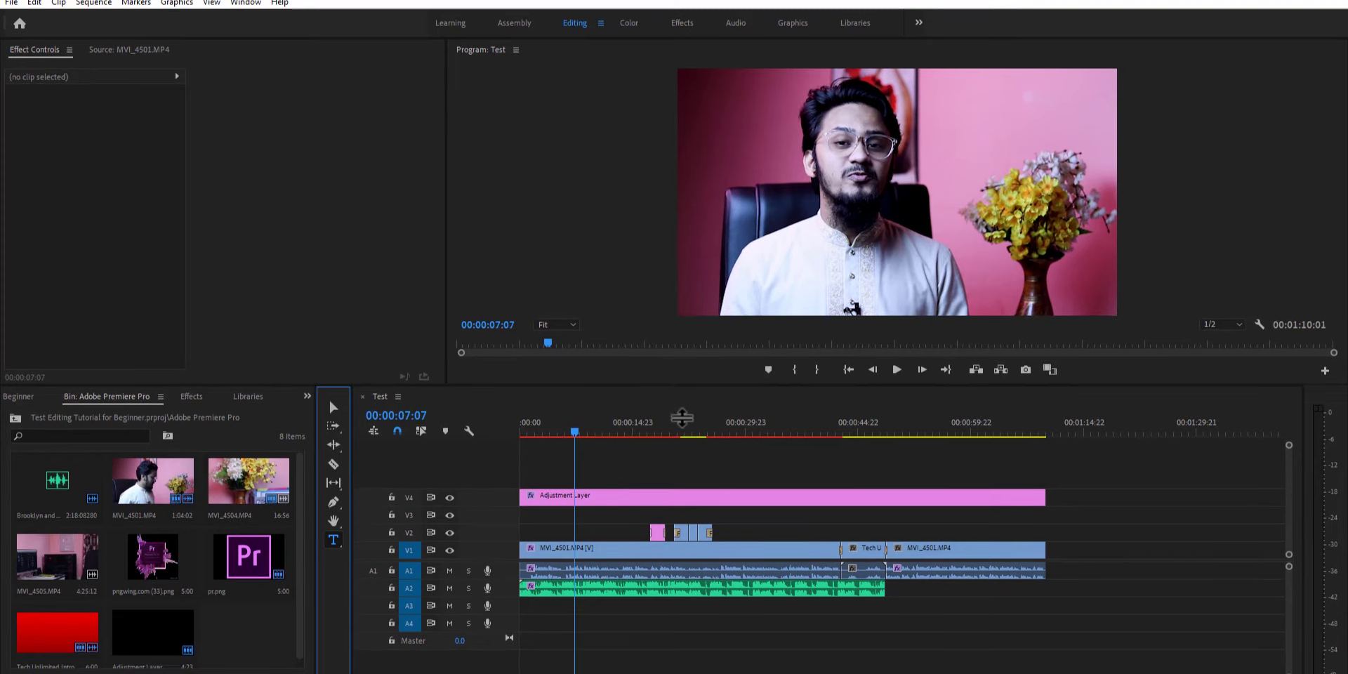
{"action": "left_click_drag", "start_coordinate": [681, 385], "coordinate": [680, 428]}
{"action": "left_click", "coordinate": [666, 321]}
{"action": "left_click", "coordinate": [663, 304]}
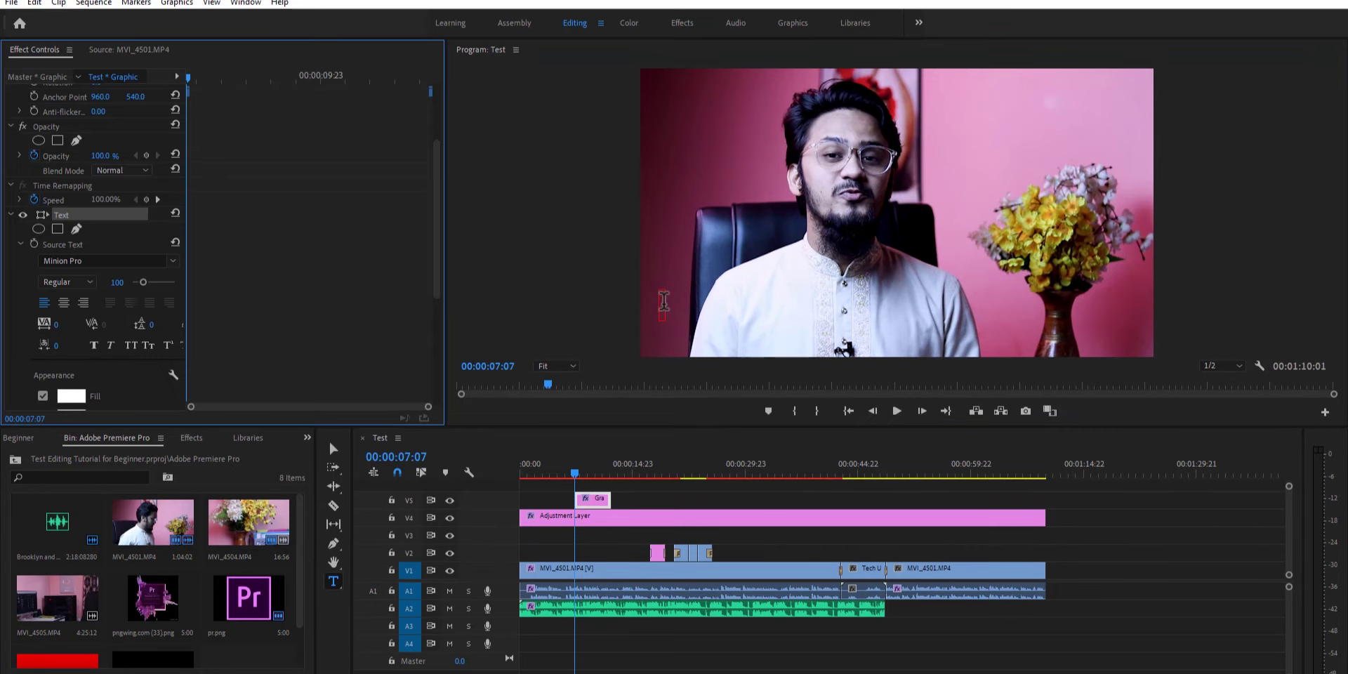
{"action": "left_click", "coordinate": [664, 303]}
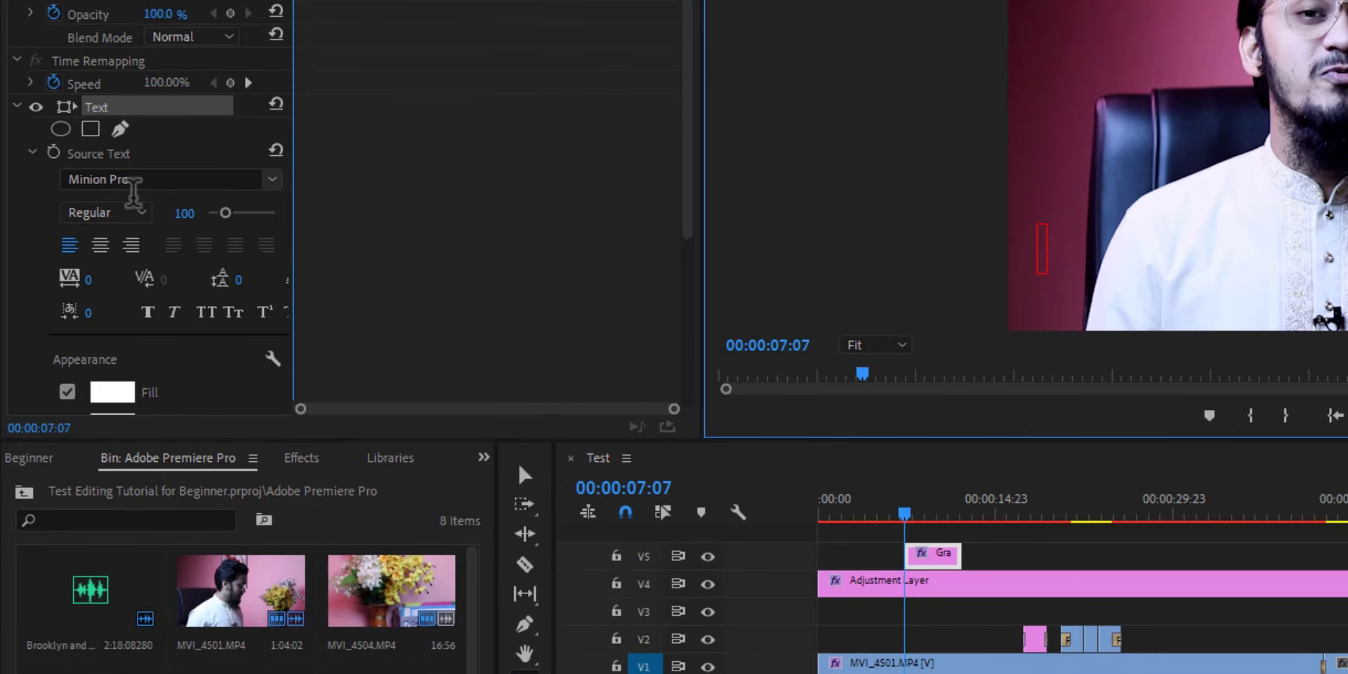
{"action": "left_click", "coordinate": [138, 216]}
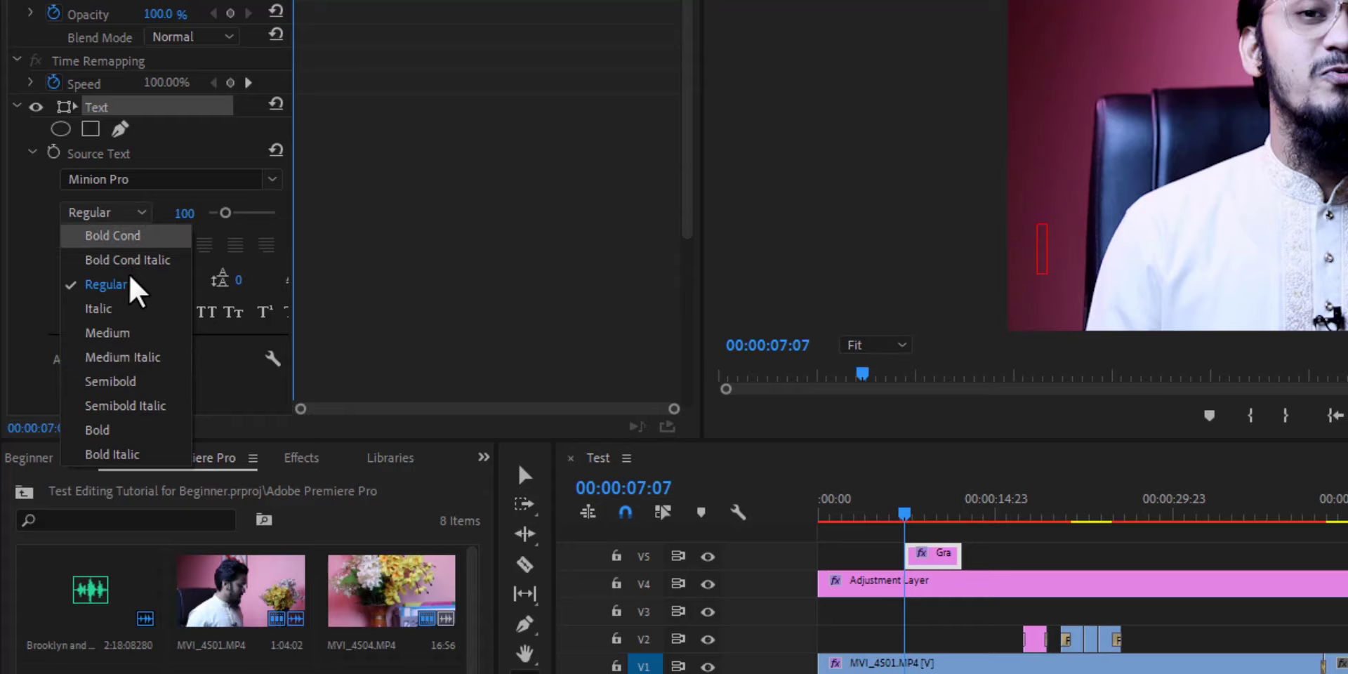
{"action": "left_click", "coordinate": [134, 427]}
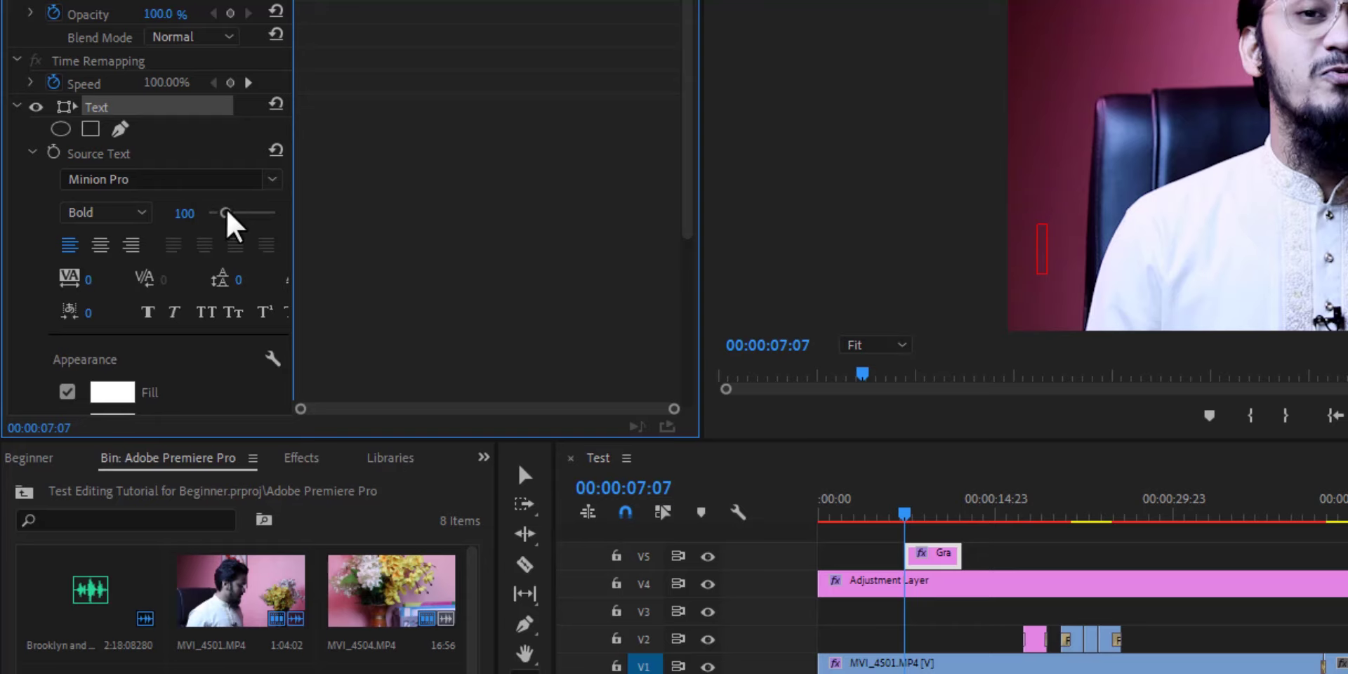
{"action": "left_click_drag", "start_coordinate": [225, 212], "coordinate": [240, 212]}
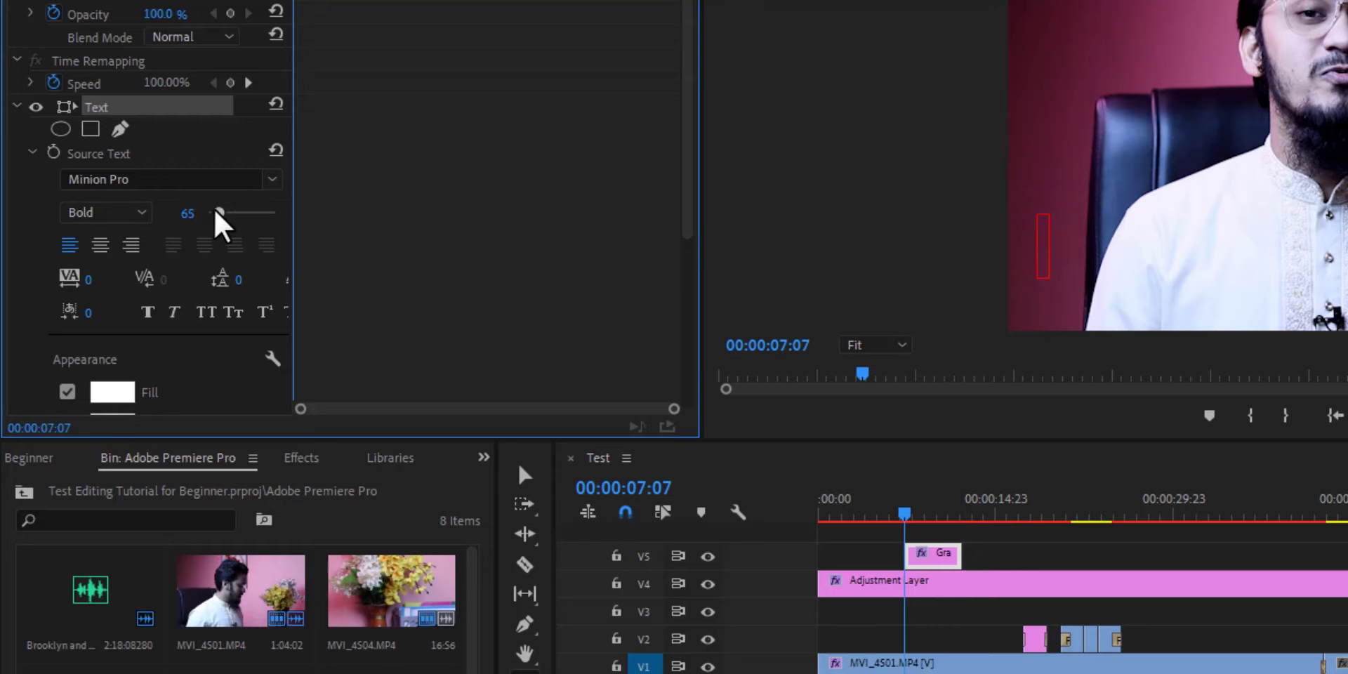
{"action": "left_click_drag", "start_coordinate": [240, 212], "coordinate": [236, 212]}
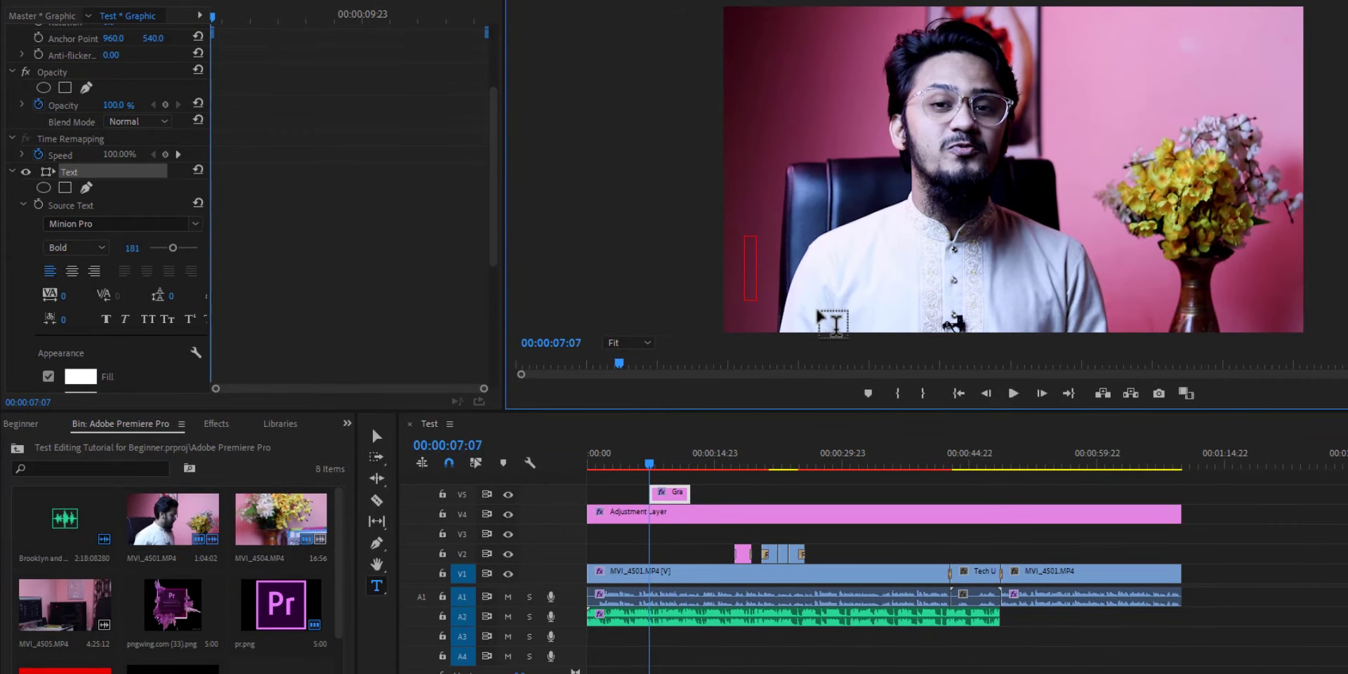
Type the presenter's full name as the title and set its font size to 98
{"action": "type", "text": "Saifur Rahman Az"}
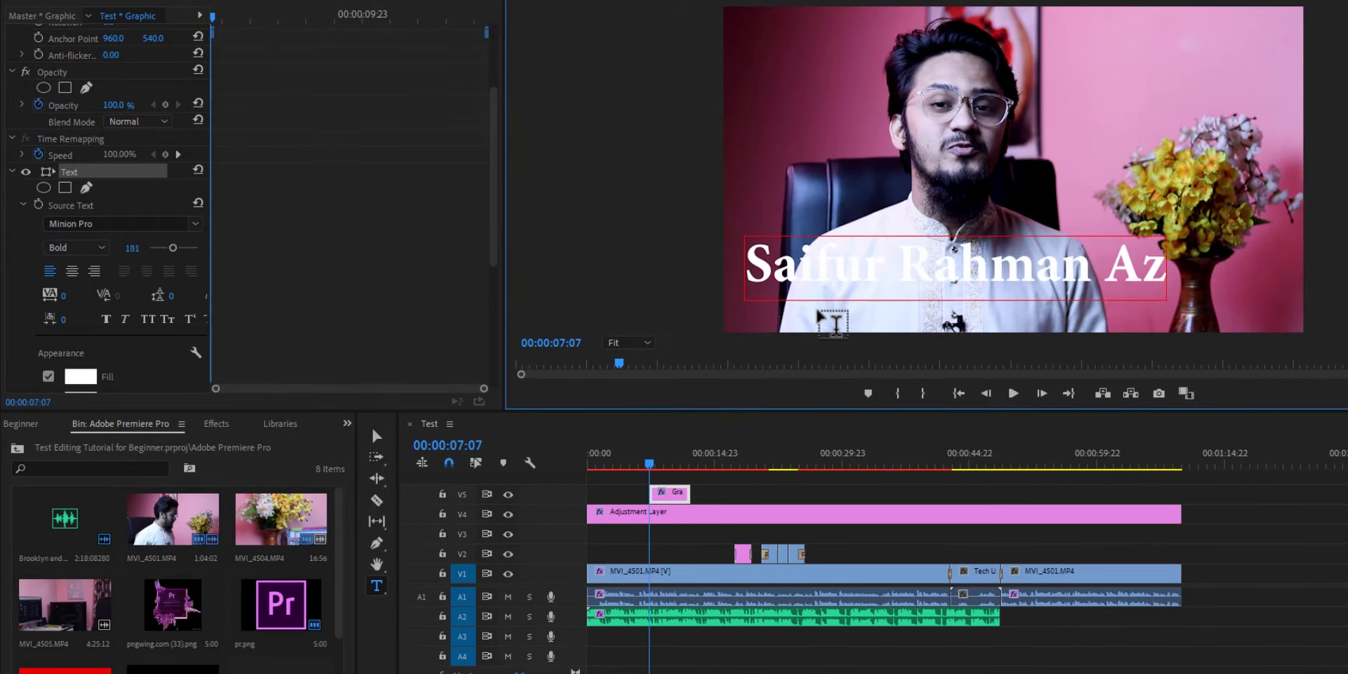
{"action": "type", "text": "im"}
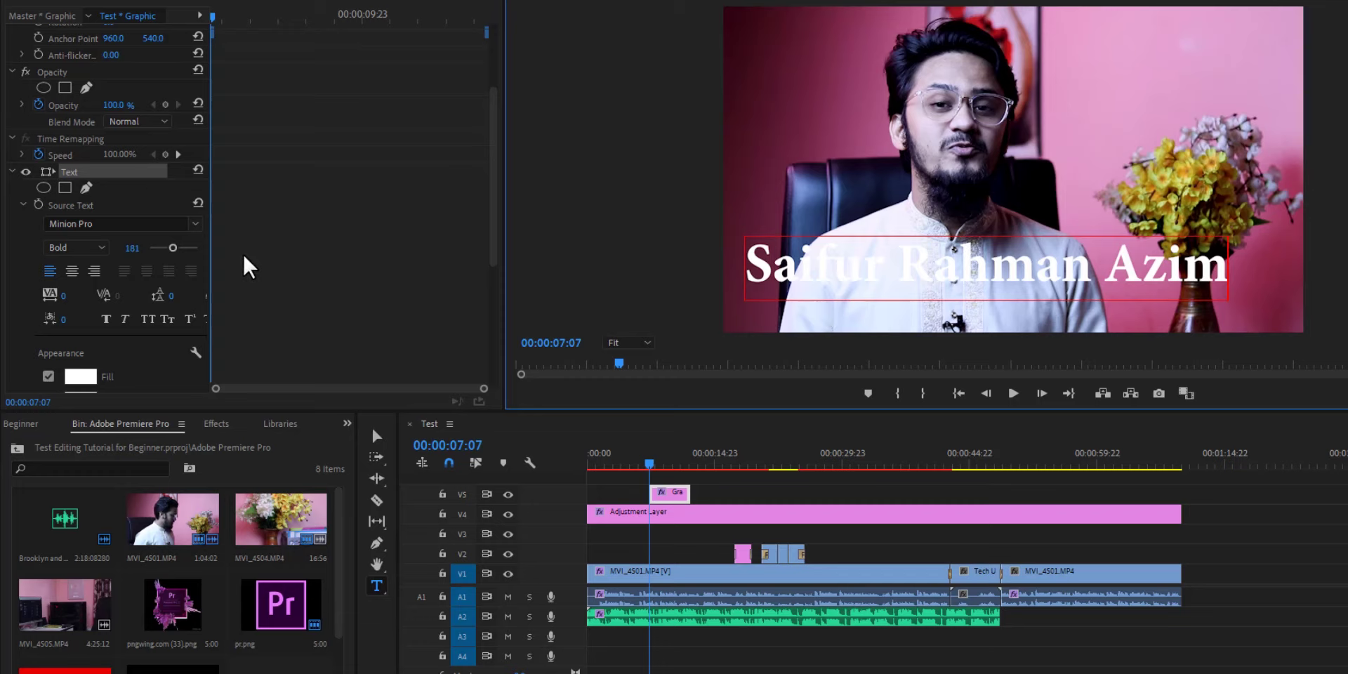
{"action": "left_click_drag", "start_coordinate": [173, 248], "coordinate": [157, 248]}
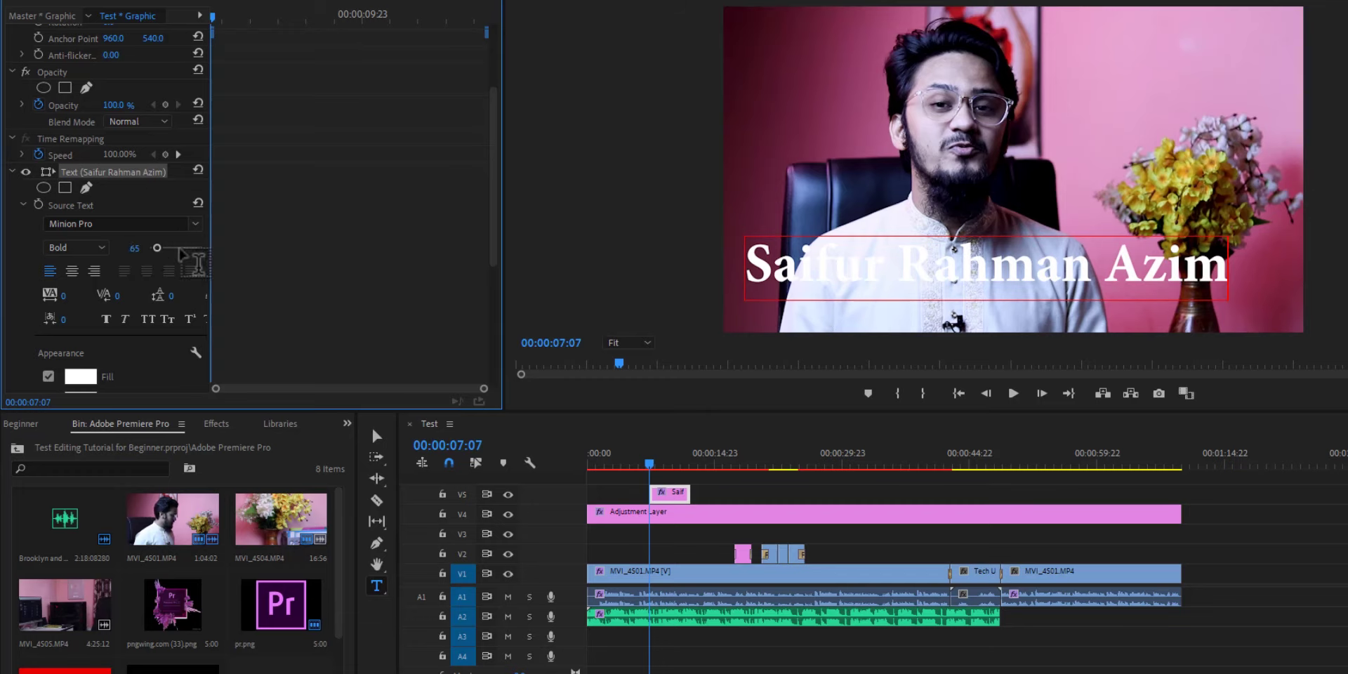
{"action": "key", "text": "ctrl+z"}
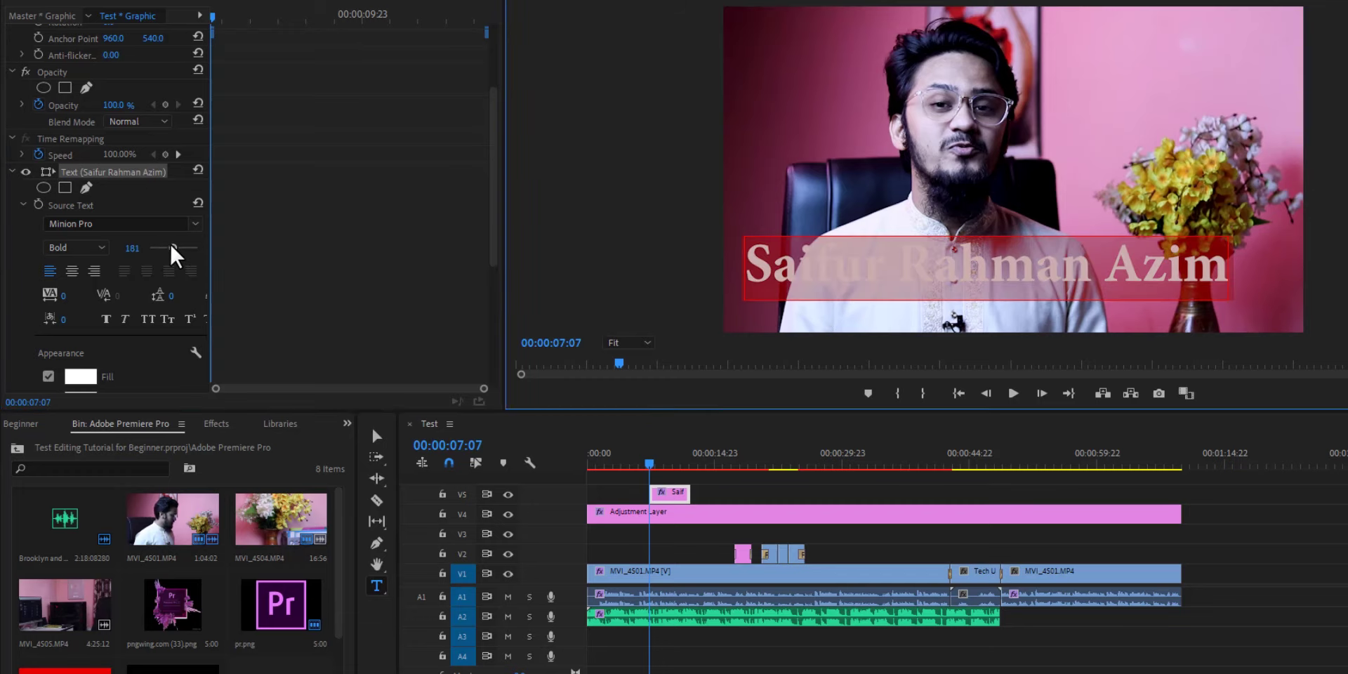
{"action": "left_click_drag", "start_coordinate": [172, 248], "coordinate": [156, 248]}
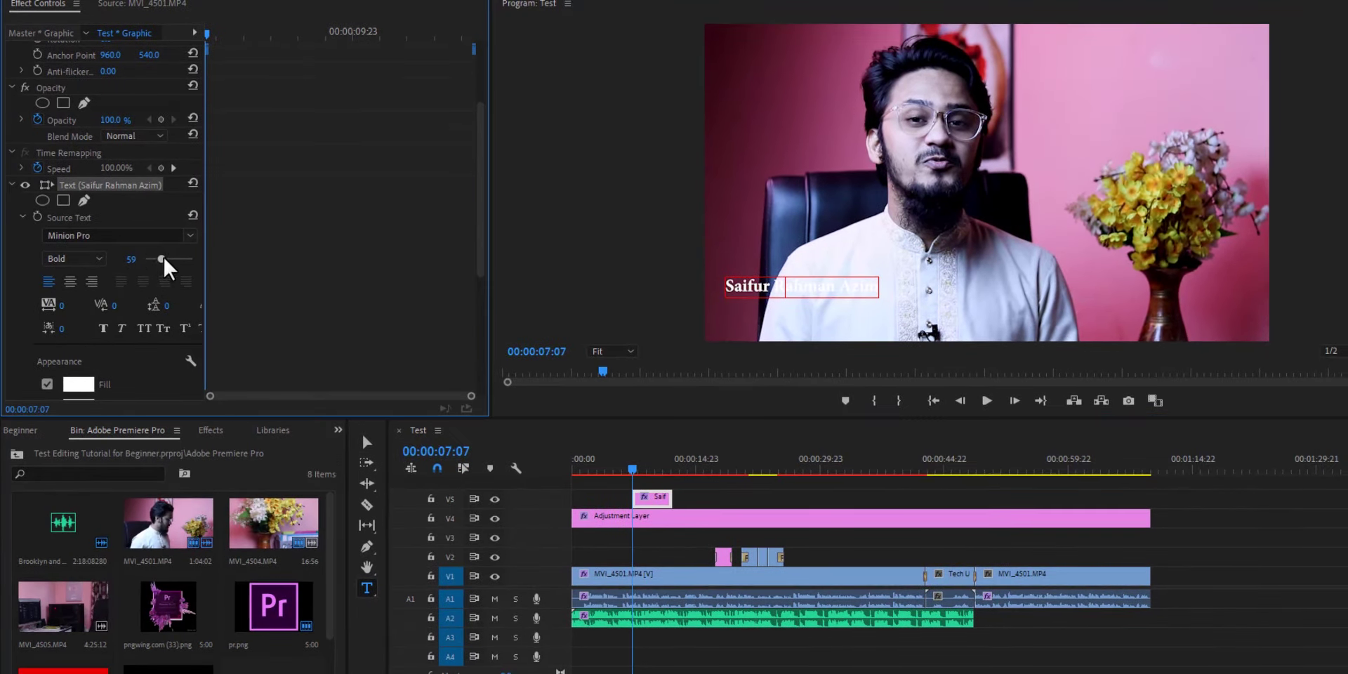
{"action": "left_click_drag", "start_coordinate": [163, 259], "coordinate": [156, 259]}
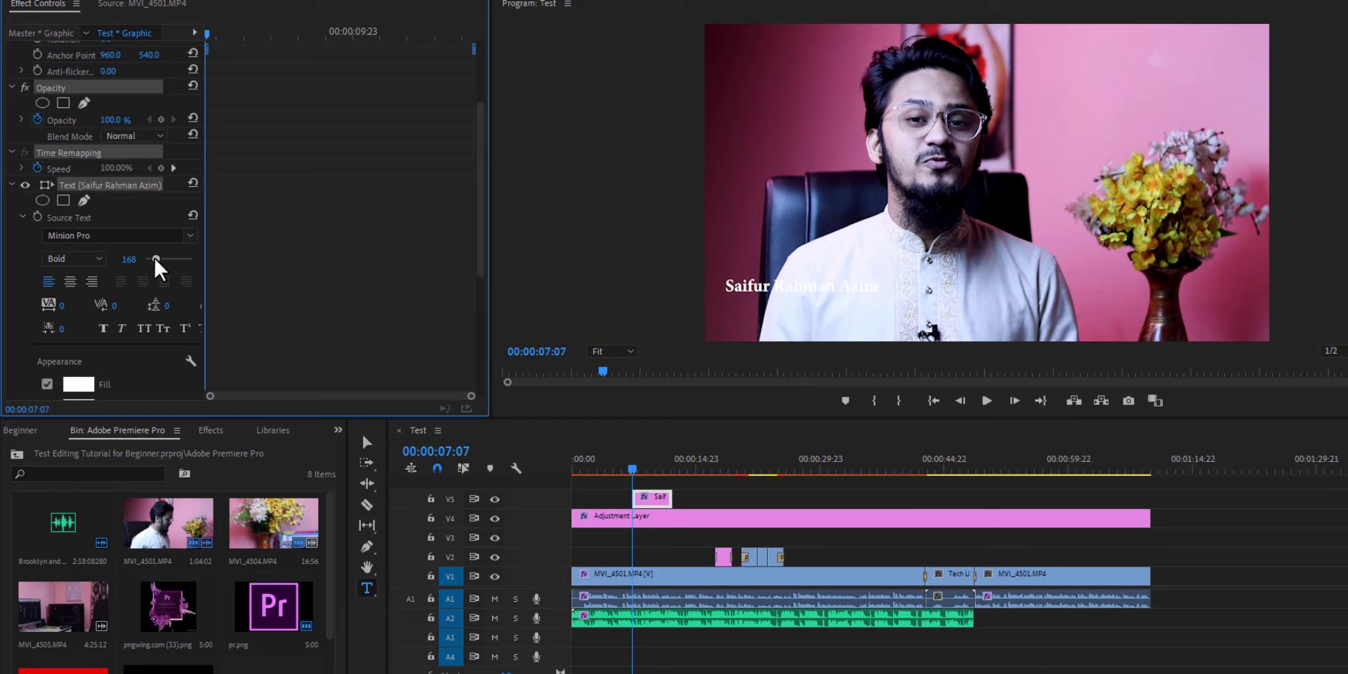
{"action": "left_click", "coordinate": [681, 288]}
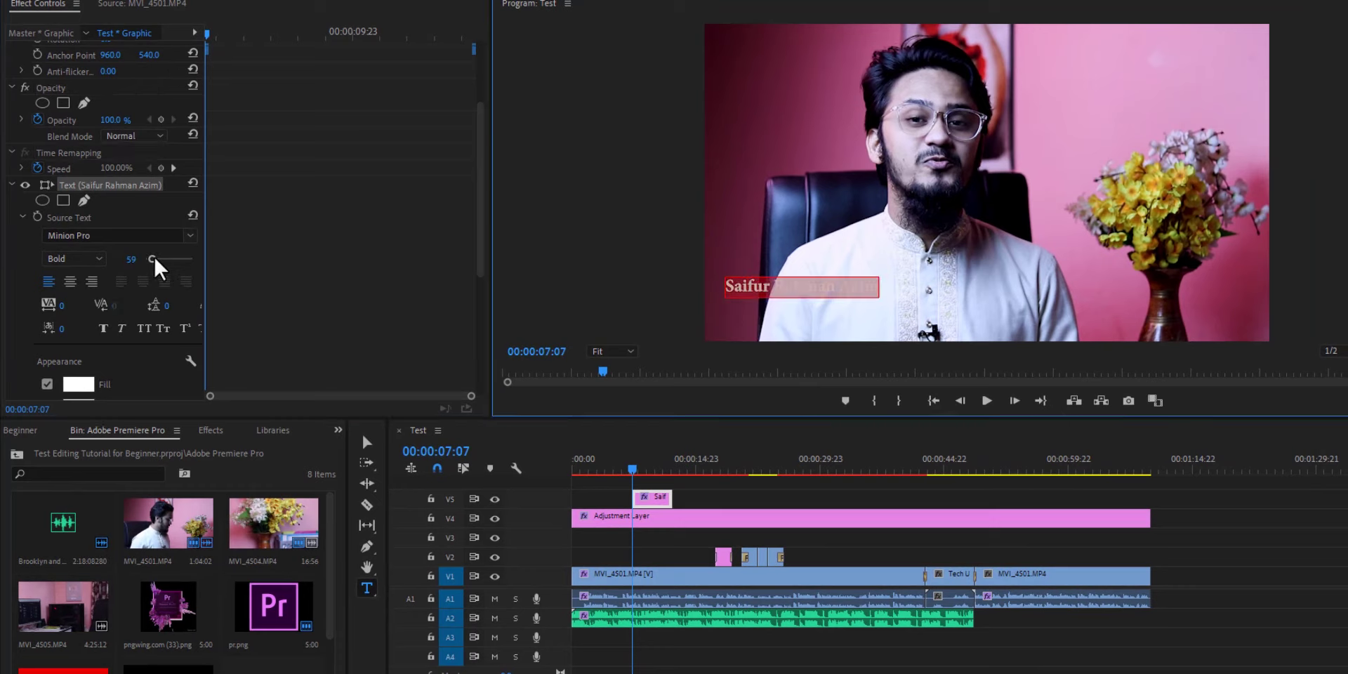
{"action": "left_click_drag", "start_coordinate": [154, 259], "coordinate": [157, 259]}
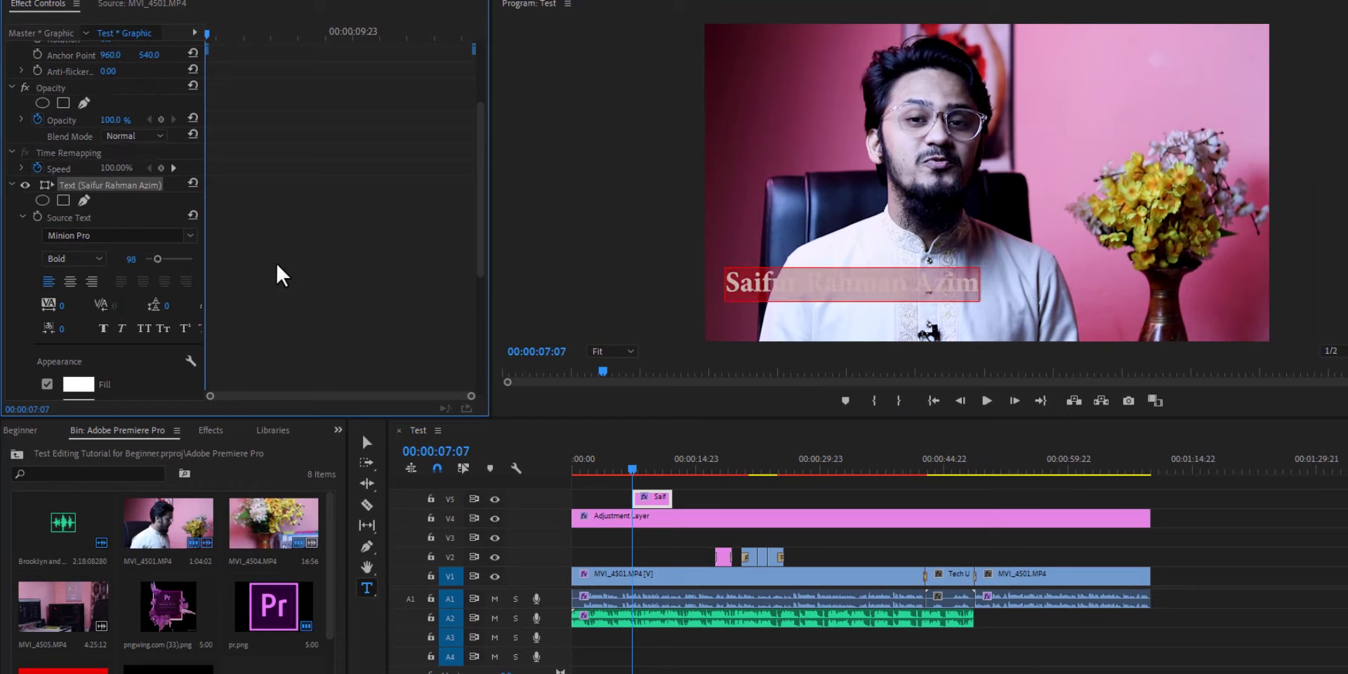
{"action": "left_click", "coordinate": [746, 309]}
Deselect, then reselect the title as a movable box with the Selection tool
{"action": "left_click", "coordinate": [753, 504]}
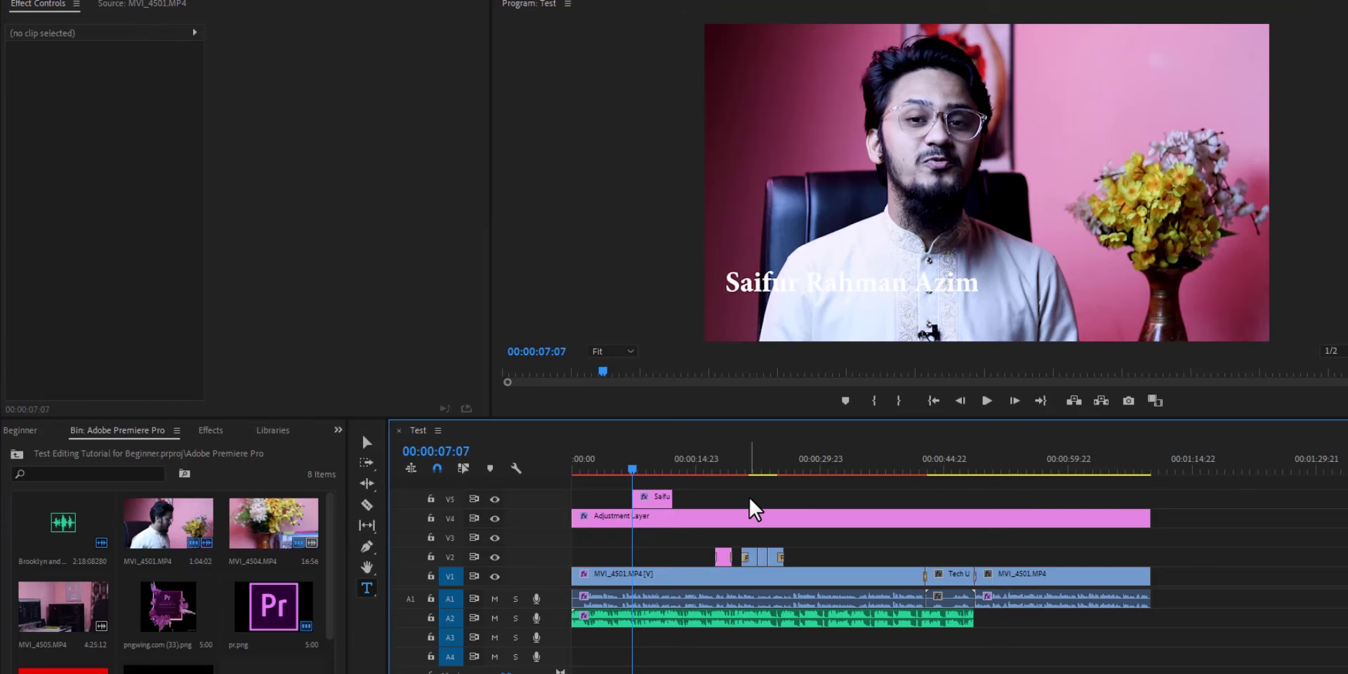
{"action": "left_click", "coordinate": [367, 443]}
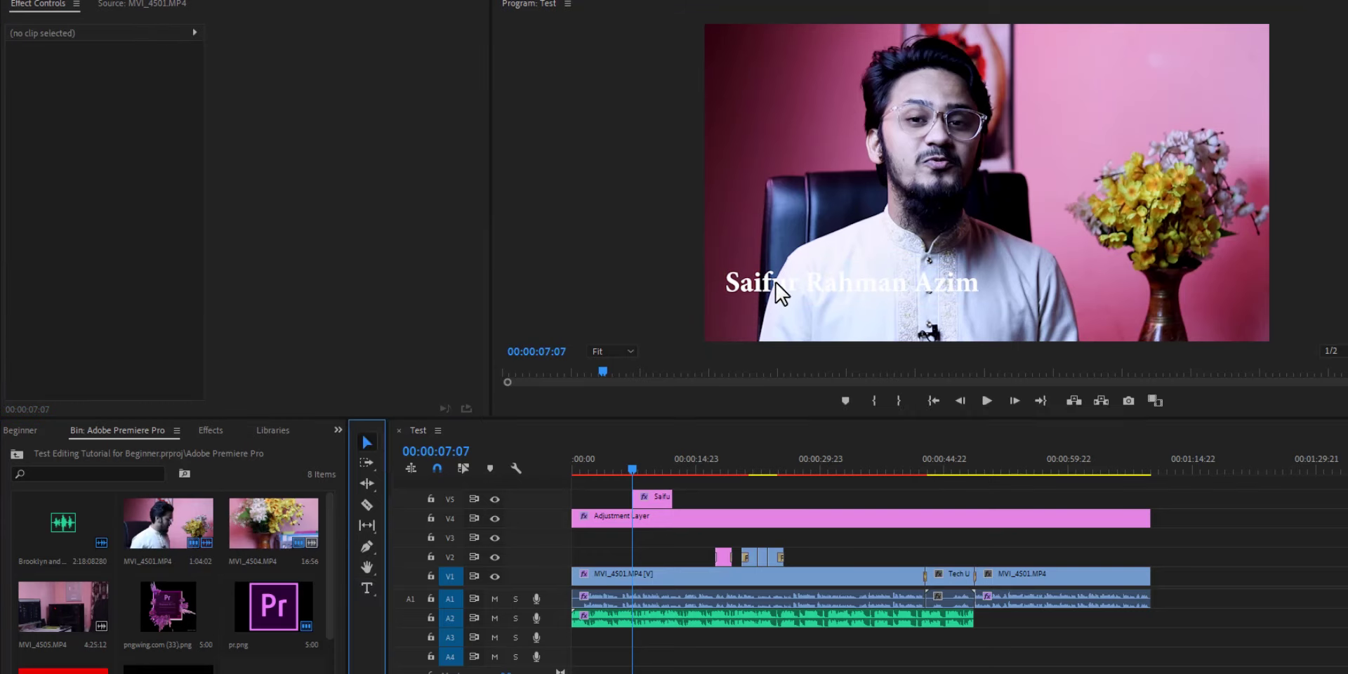
{"action": "double_click", "coordinate": [777, 283]}
{"action": "left_click", "coordinate": [368, 441]}
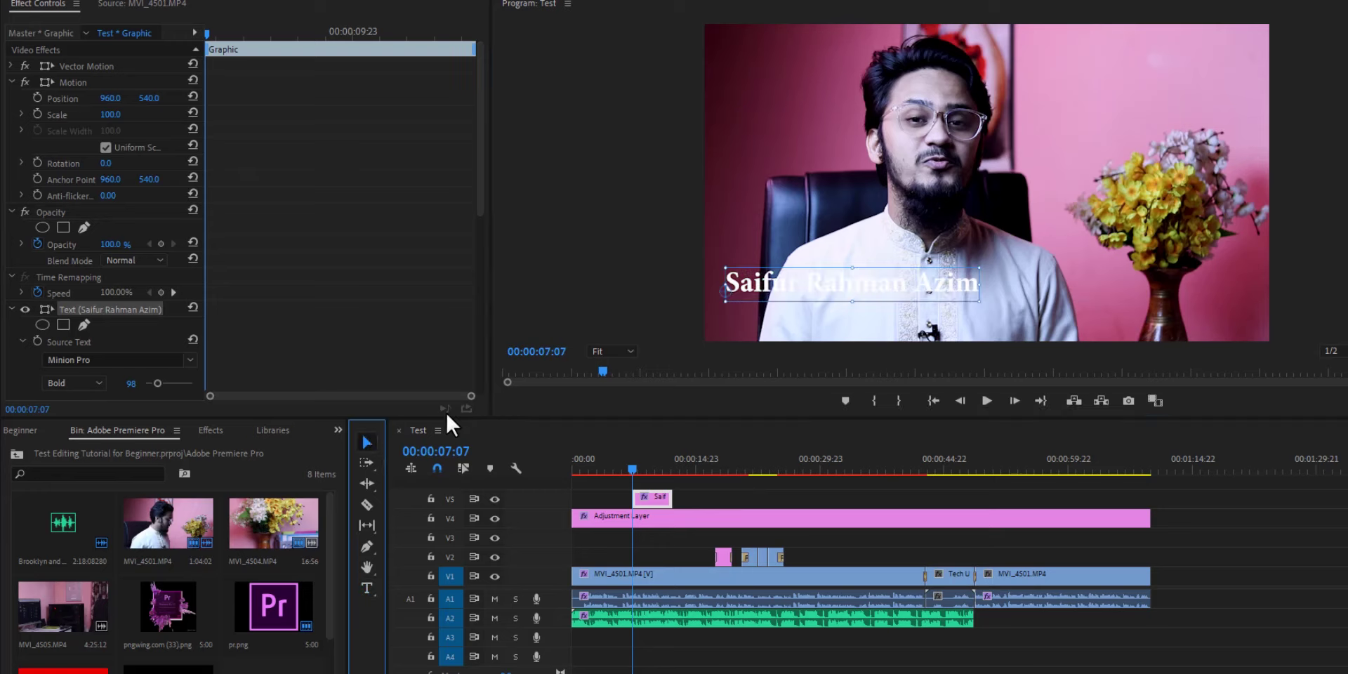
Move the name title to the top-right corner and turn on a Stroke outline
{"action": "left_click_drag", "start_coordinate": [798, 283], "coordinate": [1070, 51]}
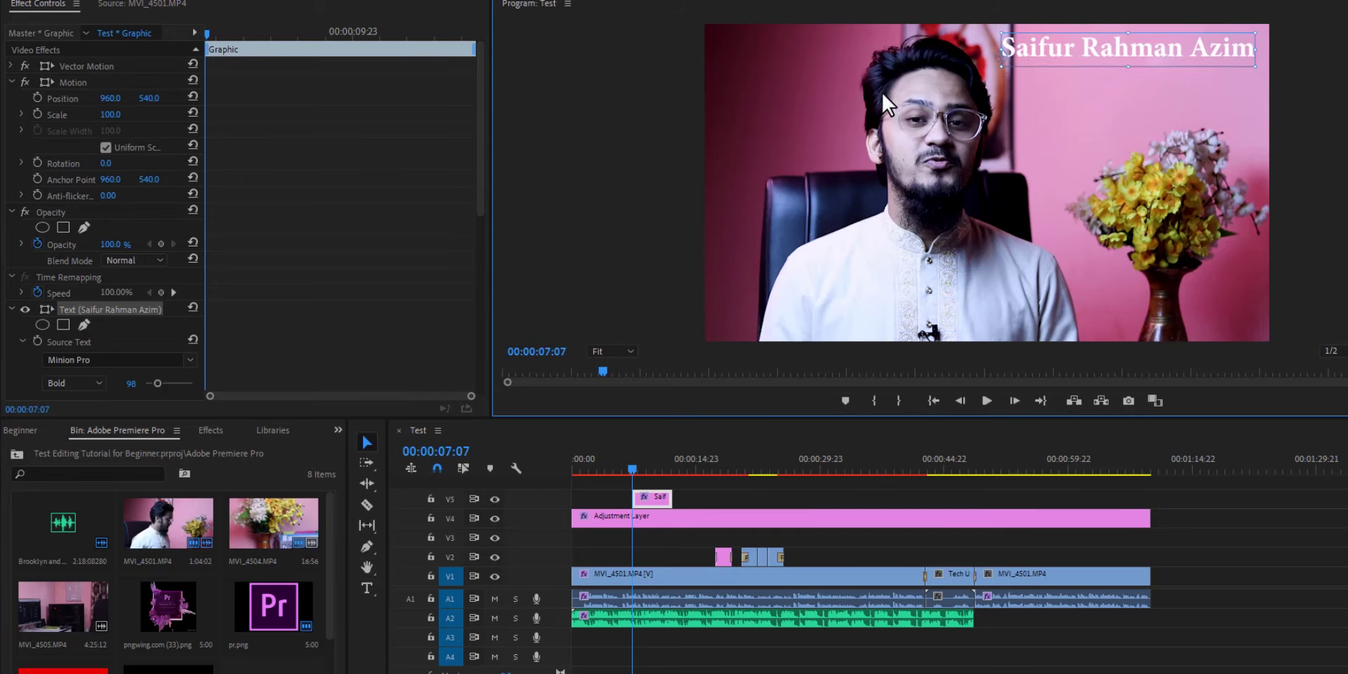
{"action": "scroll", "coordinate": [485, 210], "scroll_direction": "down", "scroll_amount": 5}
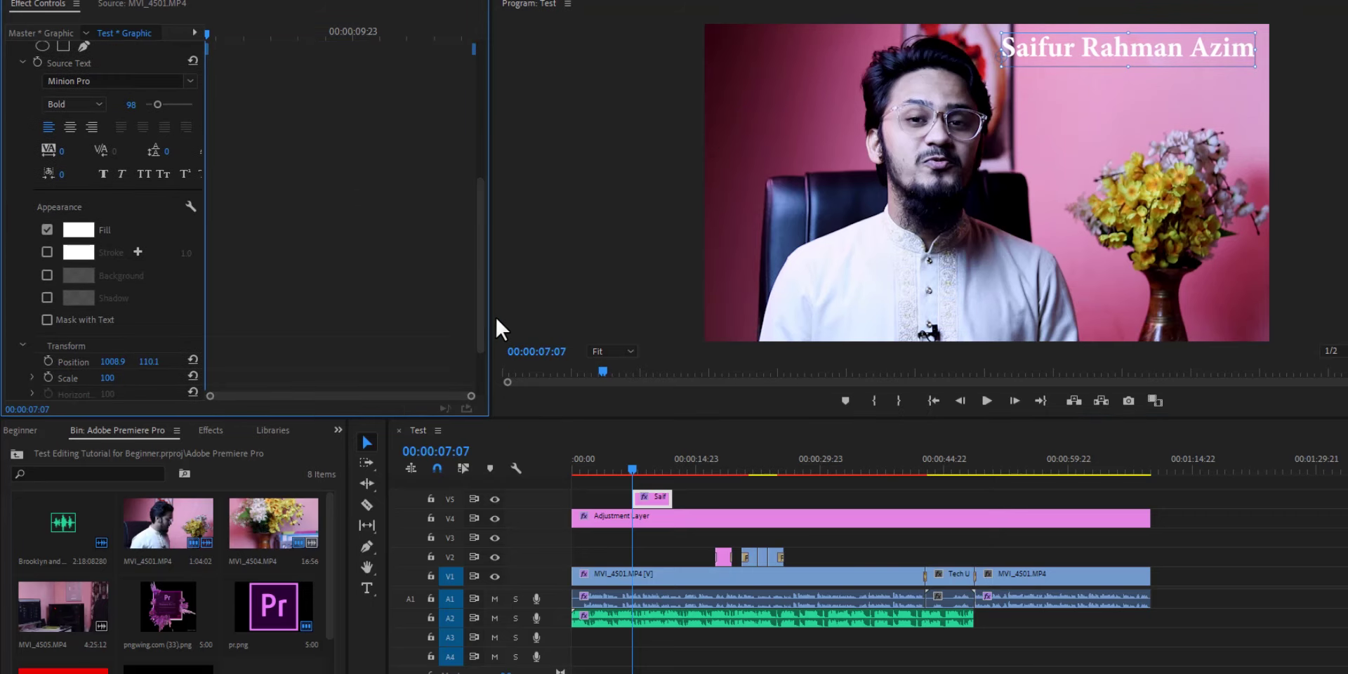
{"action": "left_click", "coordinate": [47, 252]}
{"action": "left_click", "coordinate": [79, 253]}
{"action": "left_click_drag", "start_coordinate": [643, 349], "coordinate": [788, 244]}
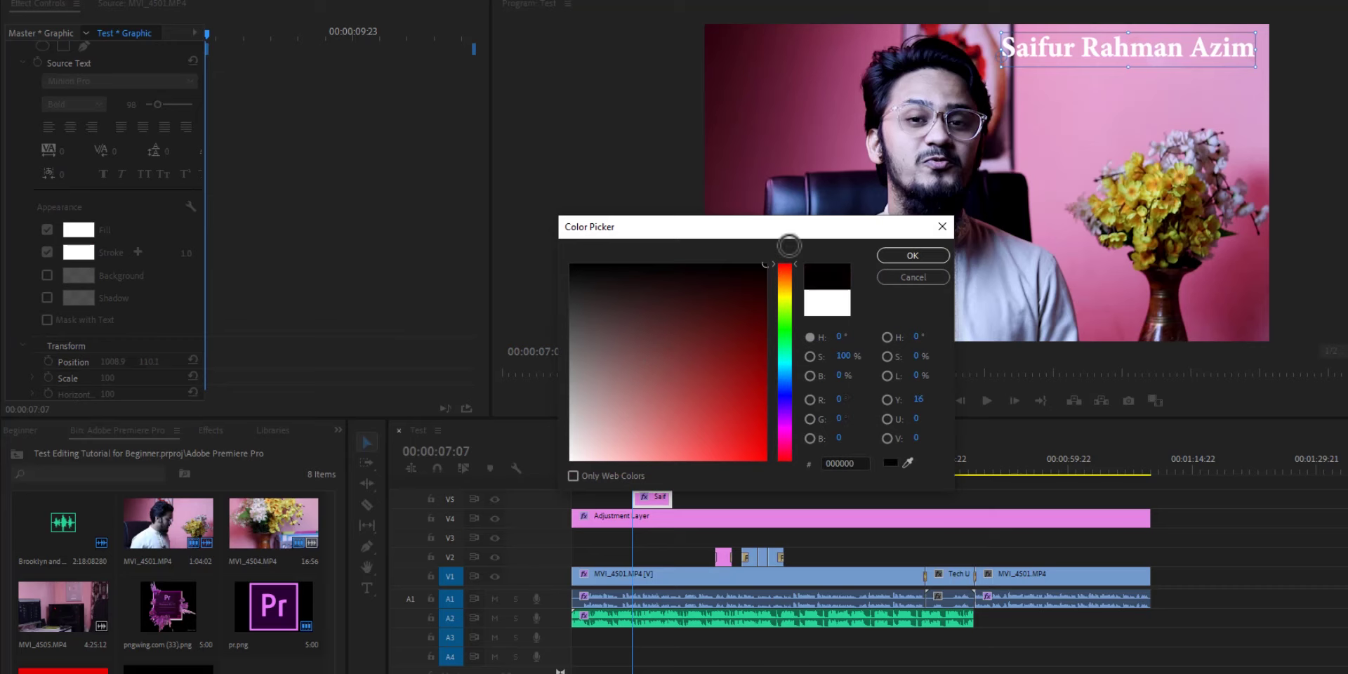
{"action": "left_click", "coordinate": [913, 277]}
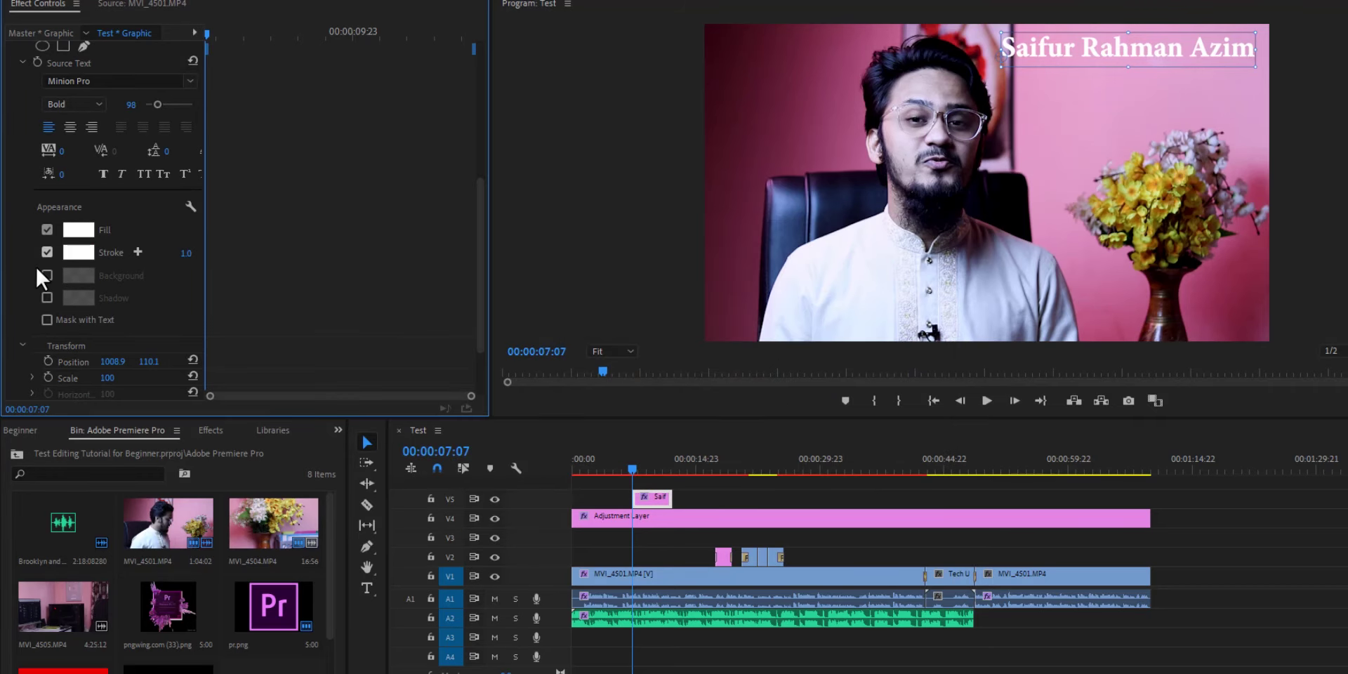
Make the outline black and much thicker, then switch the stroke off again
{"action": "left_click_drag", "start_coordinate": [185, 254], "coordinate": [190, 256]}
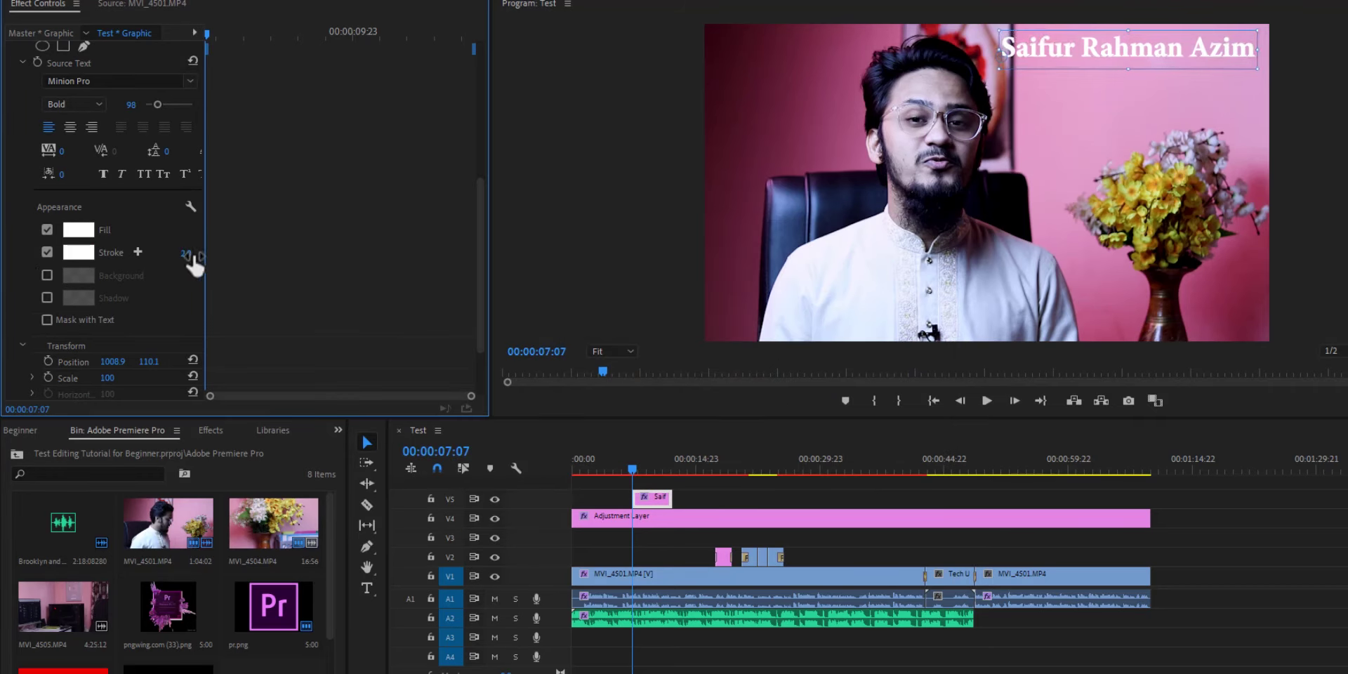
{"action": "left_click", "coordinate": [79, 252]}
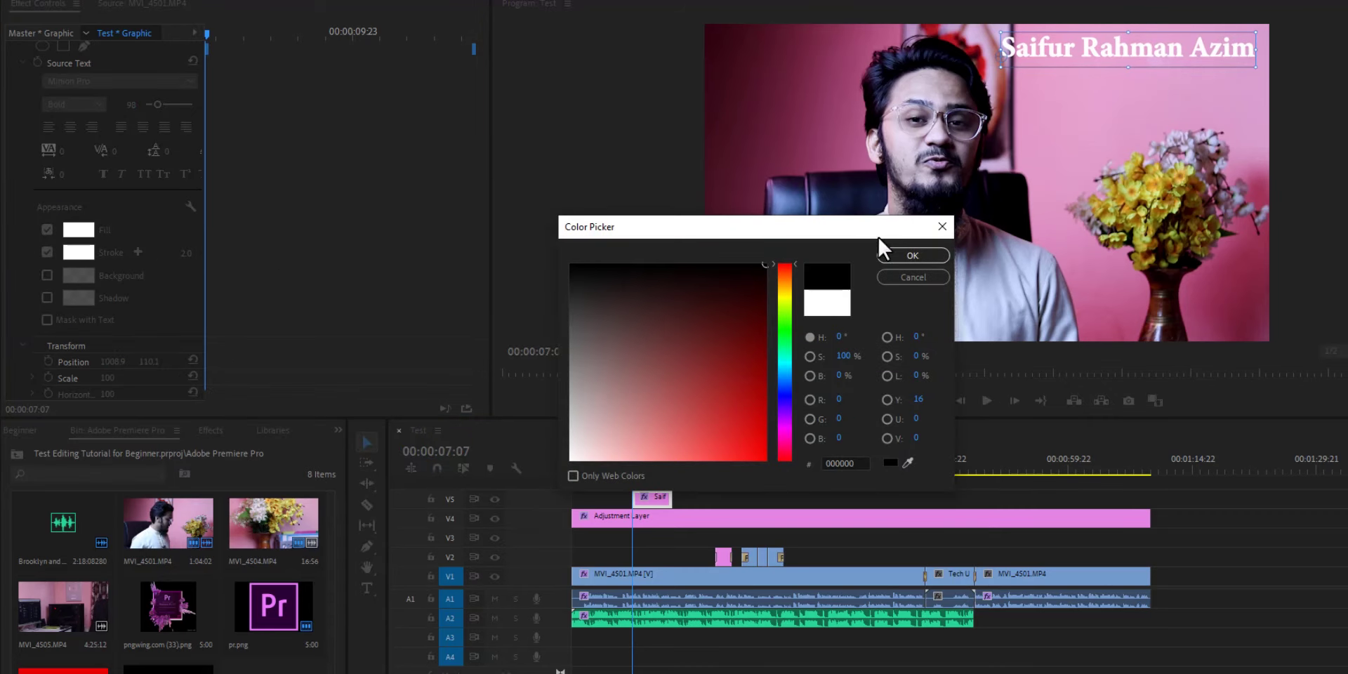
{"action": "left_click", "coordinate": [912, 256]}
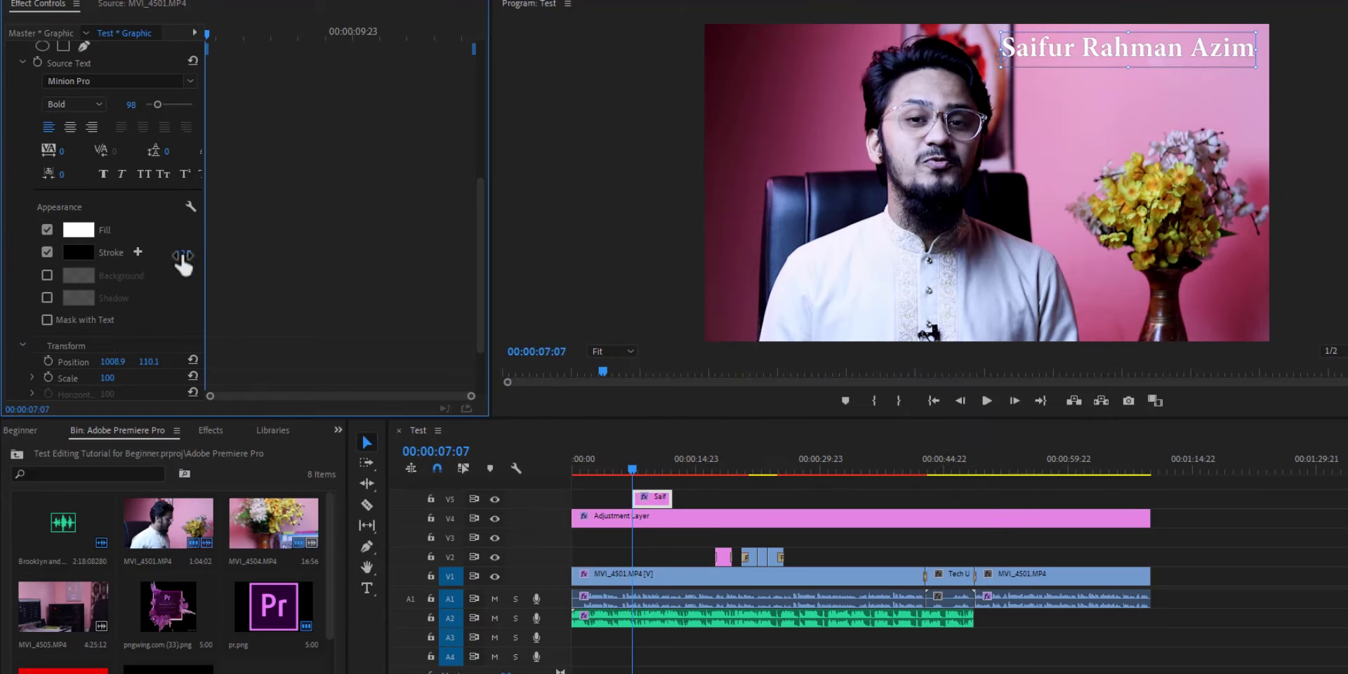
{"action": "left_click_drag", "start_coordinate": [192, 263], "coordinate": [207, 259]}
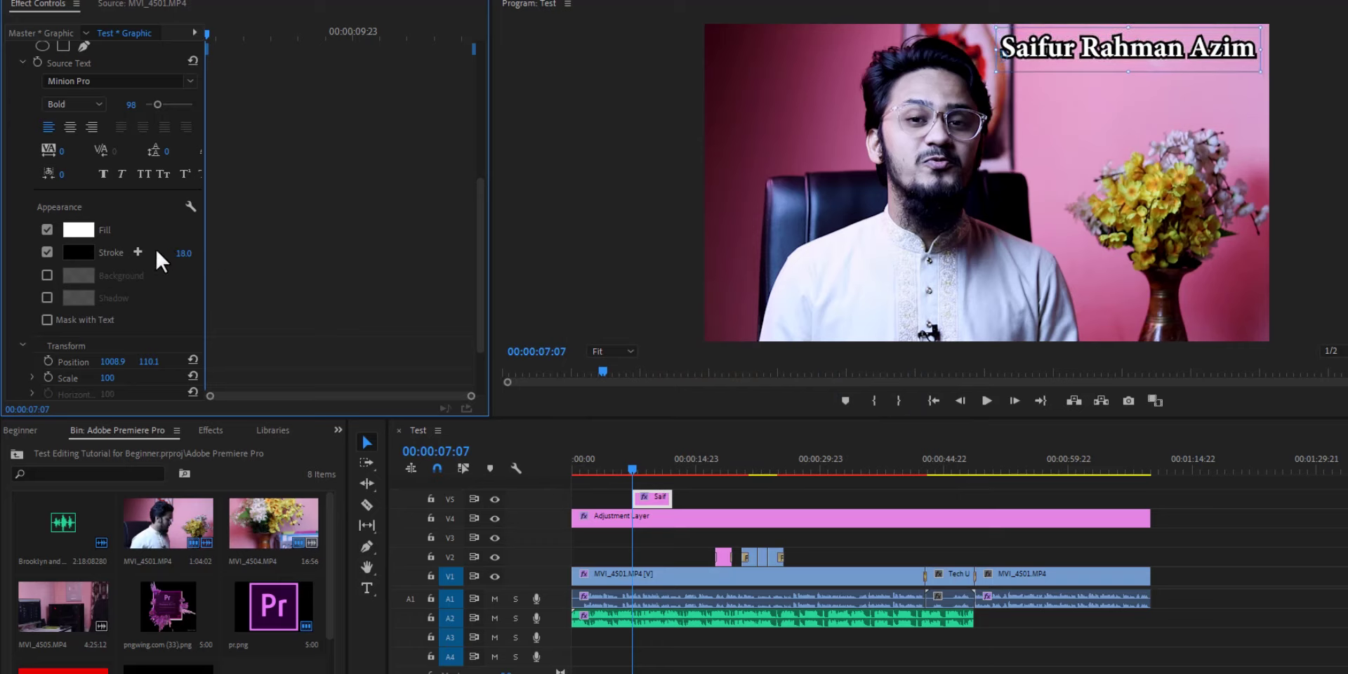
{"action": "left_click", "coordinate": [47, 252]}
Give the name title a shadow with distance 0, size 29.9 and blur 65
{"action": "left_click", "coordinate": [47, 297]}
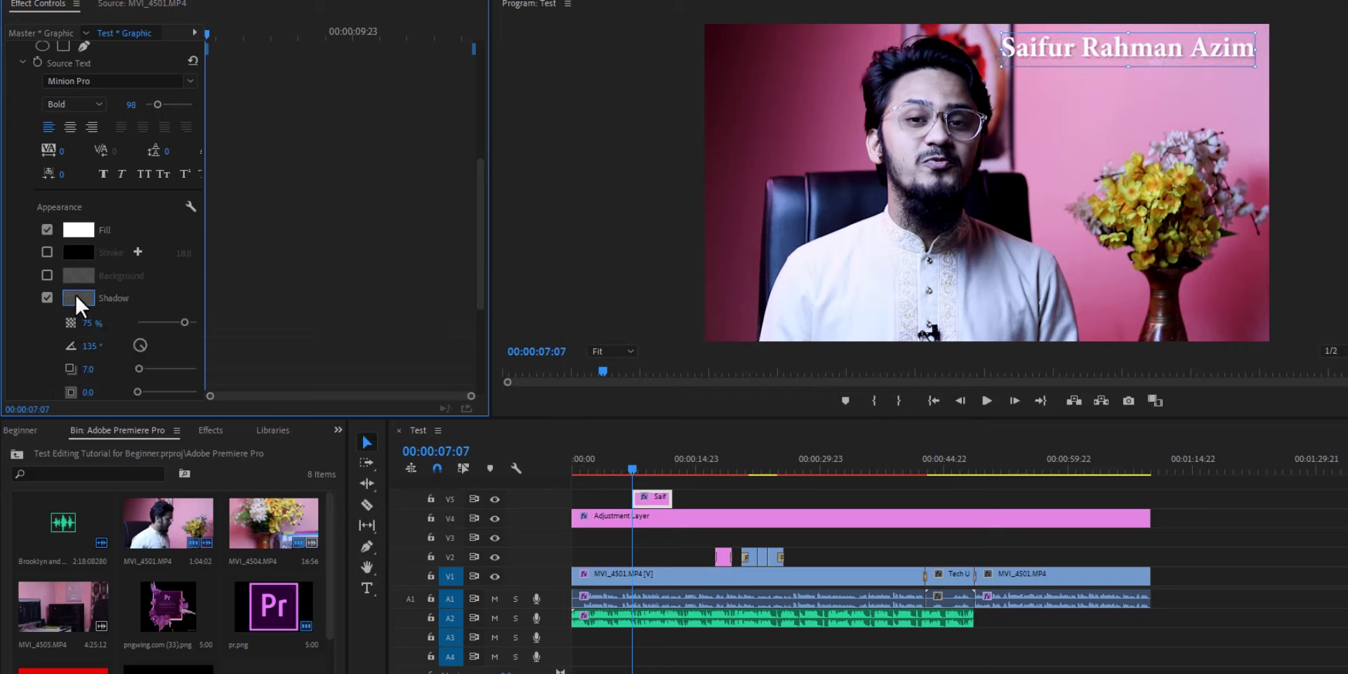
{"action": "left_click", "coordinate": [76, 296]}
{"action": "left_click", "coordinate": [899, 251]}
{"action": "scroll", "coordinate": [210, 344], "scroll_direction": "down", "scroll_amount": 2}
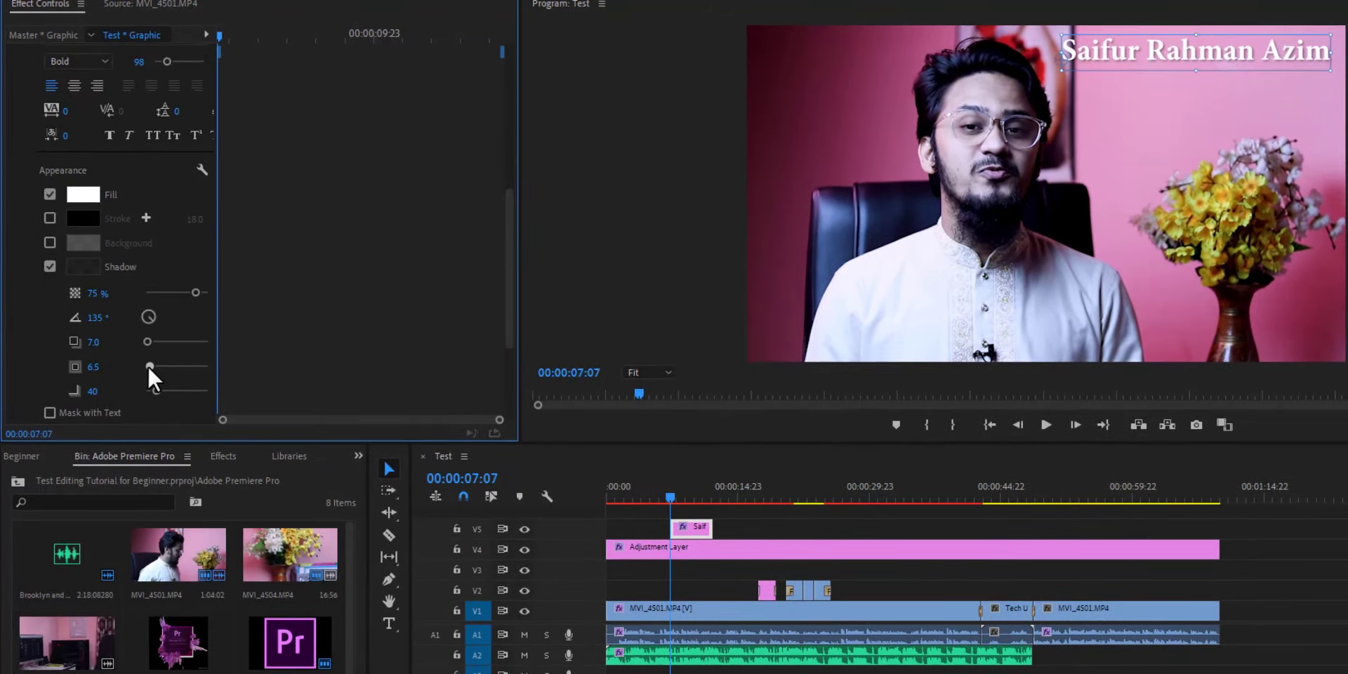
{"action": "mouse_move", "coordinate": [149, 366]}
{"action": "left_mouse_down"}
{"action": "mouse_move", "coordinate": [167, 366]}
{"action": "mouse_move", "coordinate": [161, 389]}
{"action": "left_mouse_up"}
{"action": "left_click_drag", "start_coordinate": [148, 343], "coordinate": [142, 341]}
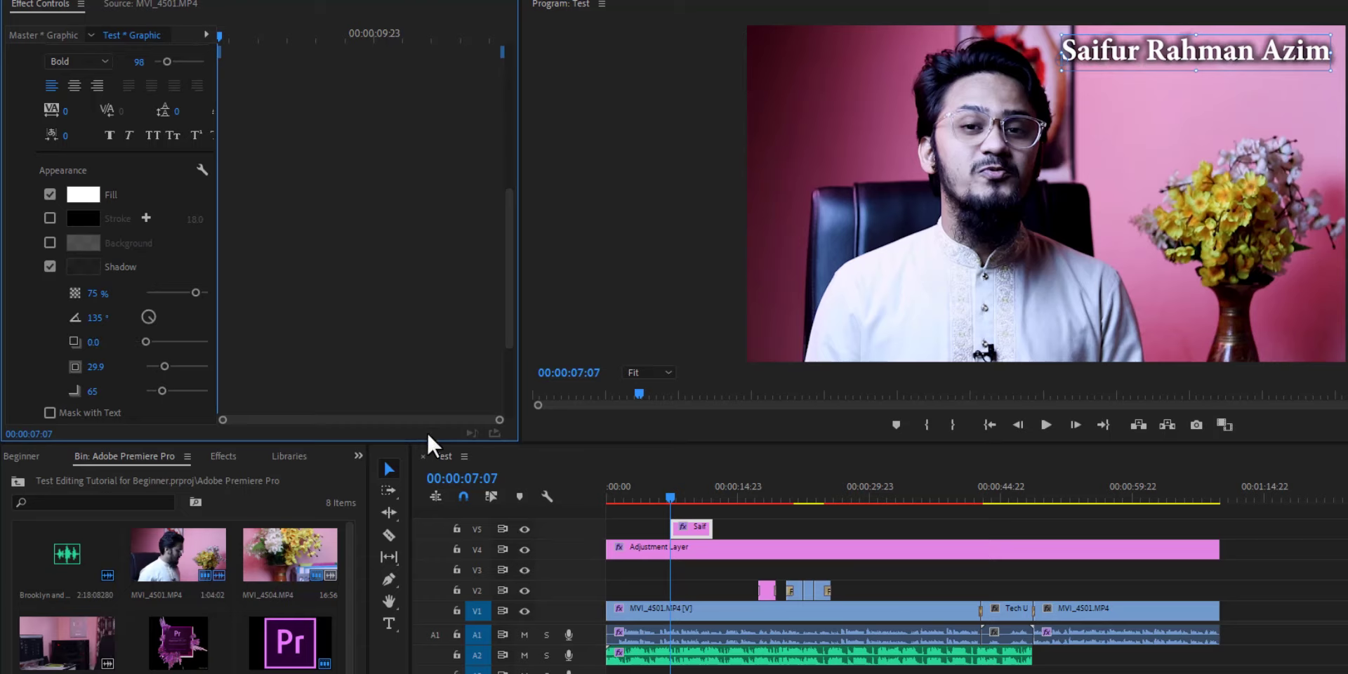
Reselect the title clip on V5 and bring up the effects and transitions list
{"action": "left_click", "coordinate": [785, 525]}
{"action": "left_click", "coordinate": [694, 529]}
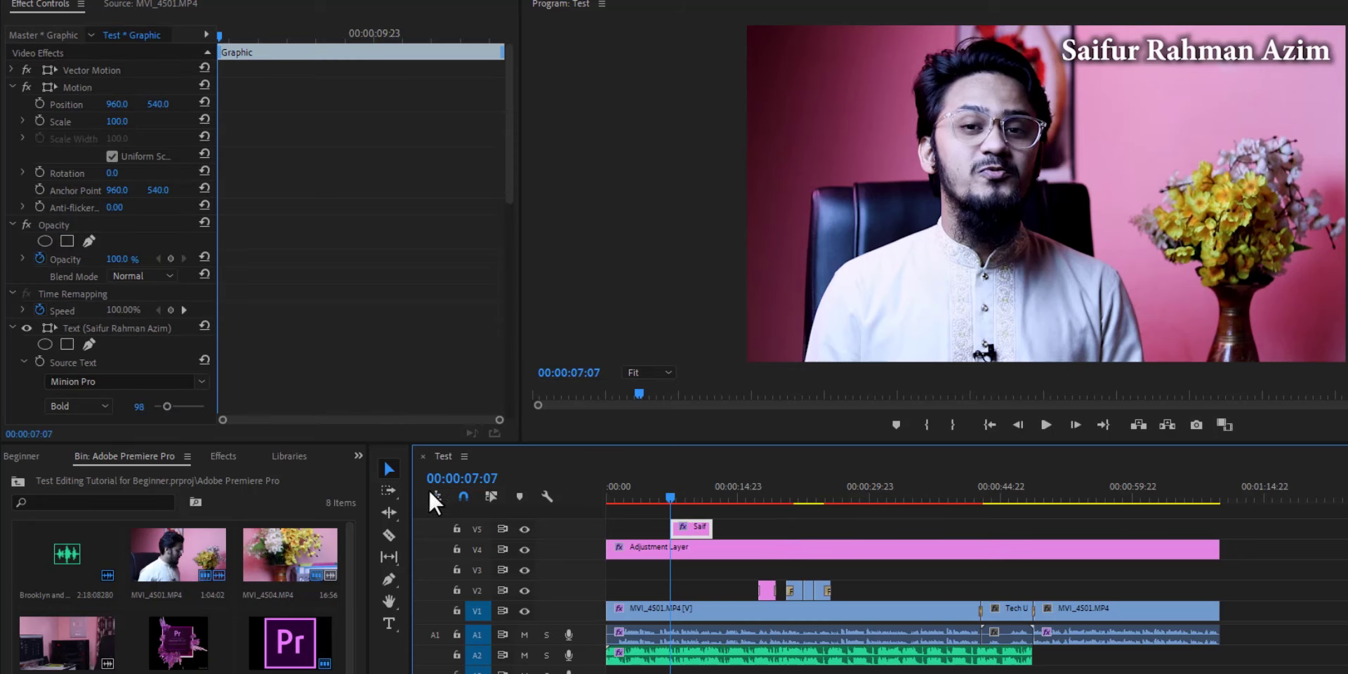
{"action": "left_click", "coordinate": [225, 457]}
Add Band Slide to the title clip's start and Center Split to its end, then preview playback
{"action": "scroll", "coordinate": [175, 597], "scroll_direction": "down", "scroll_amount": 1}
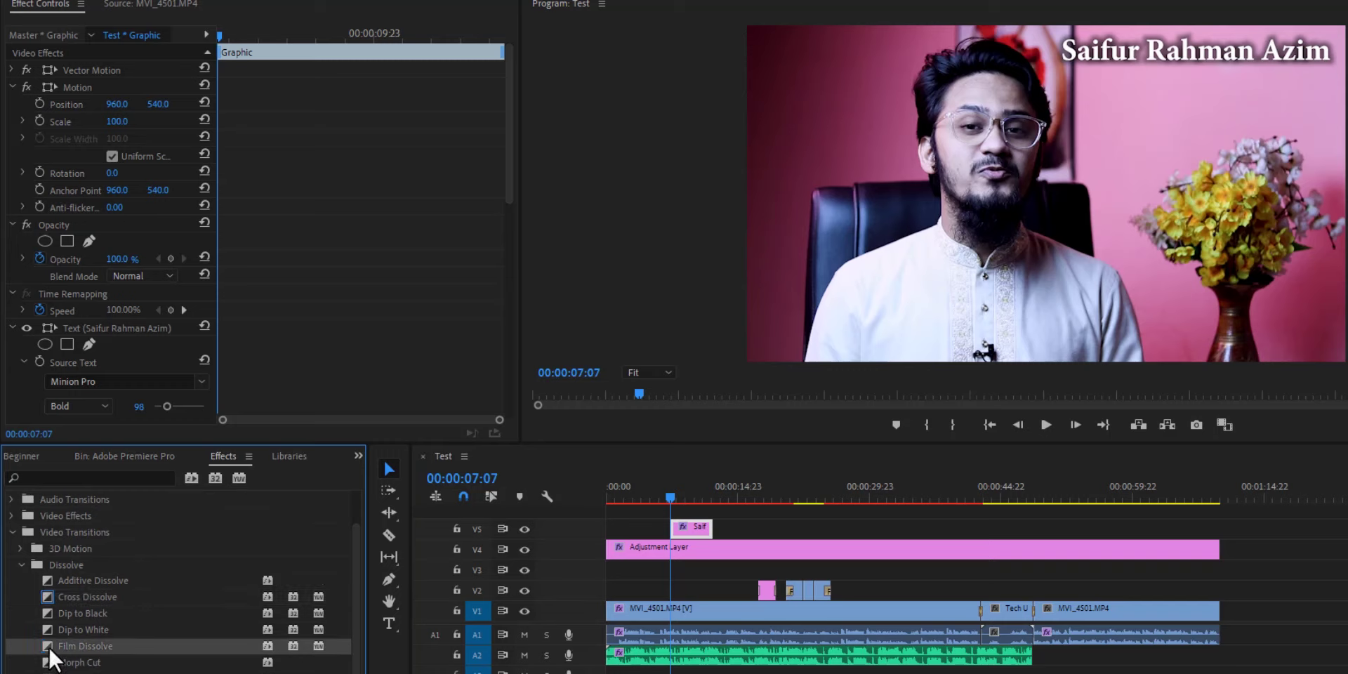
{"action": "scroll", "coordinate": [51, 660], "scroll_direction": "down", "scroll_amount": 2}
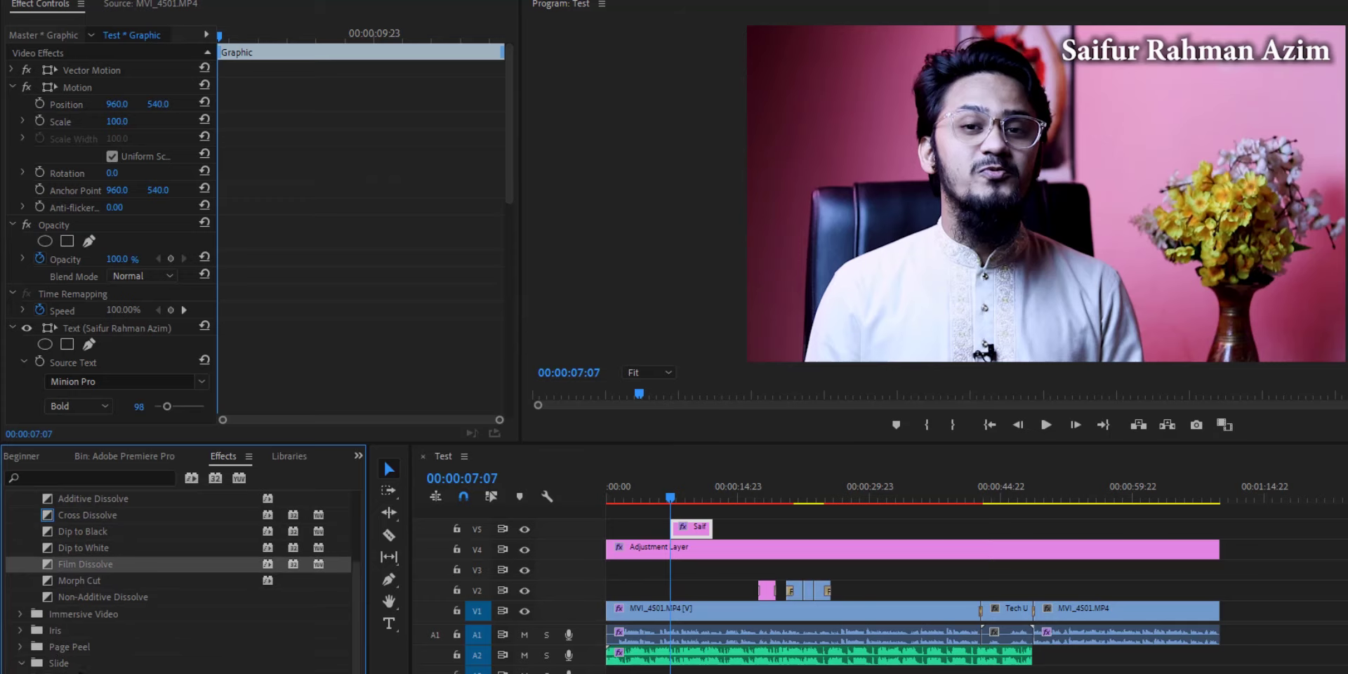
{"action": "left_click", "coordinate": [19, 663]}
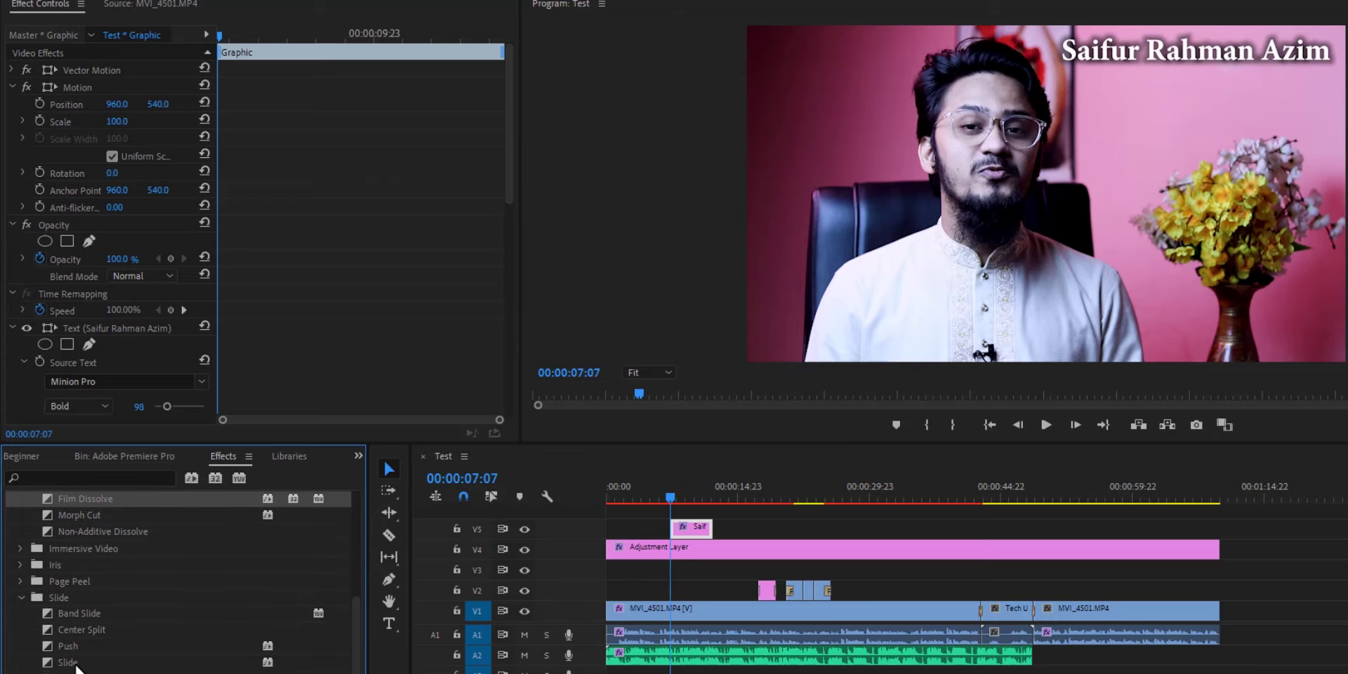
{"action": "left_click", "coordinate": [56, 614]}
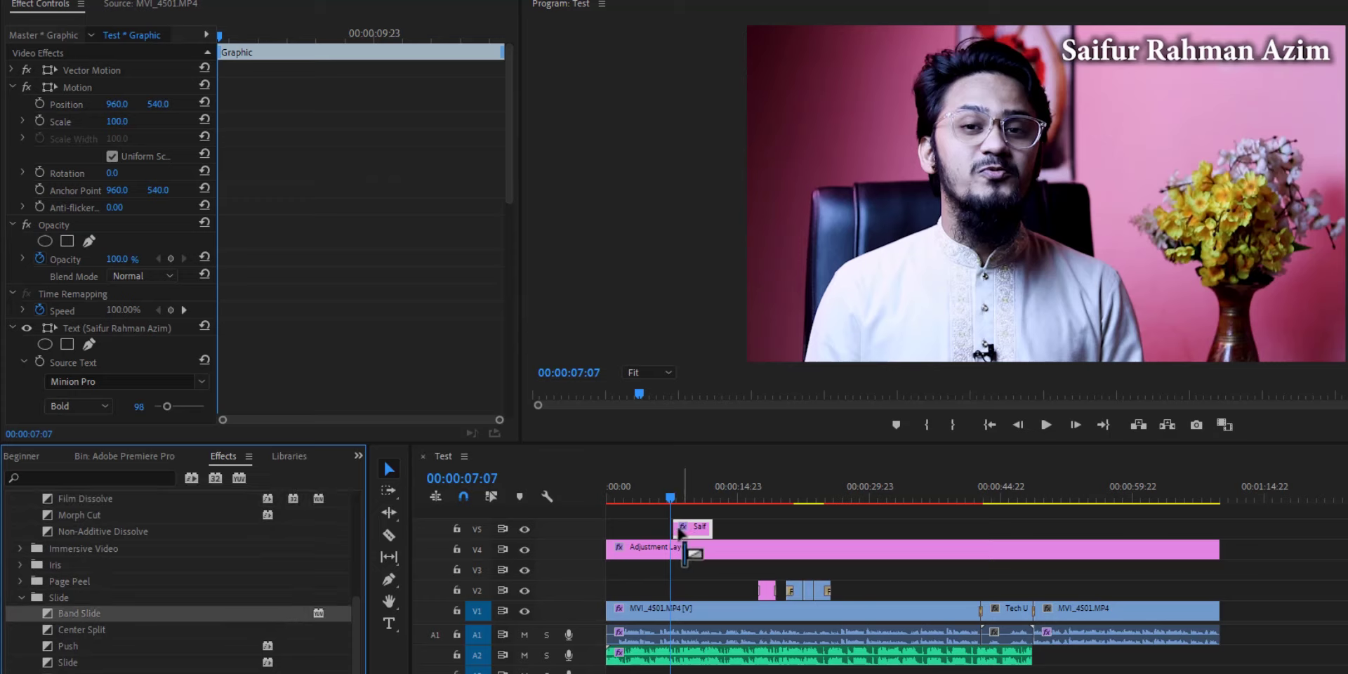
{"action": "left_click_drag", "start_coordinate": [680, 533], "coordinate": [680, 528]}
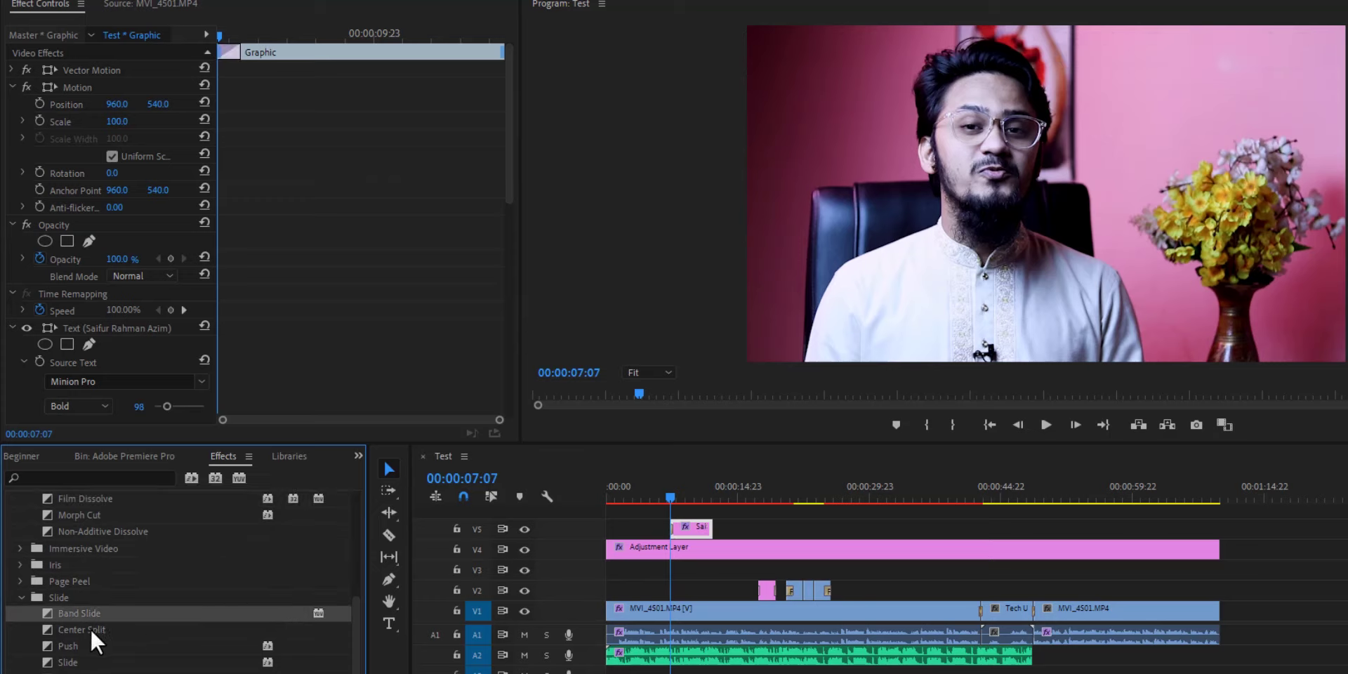
{"action": "left_click_drag", "start_coordinate": [88, 630], "coordinate": [710, 528]}
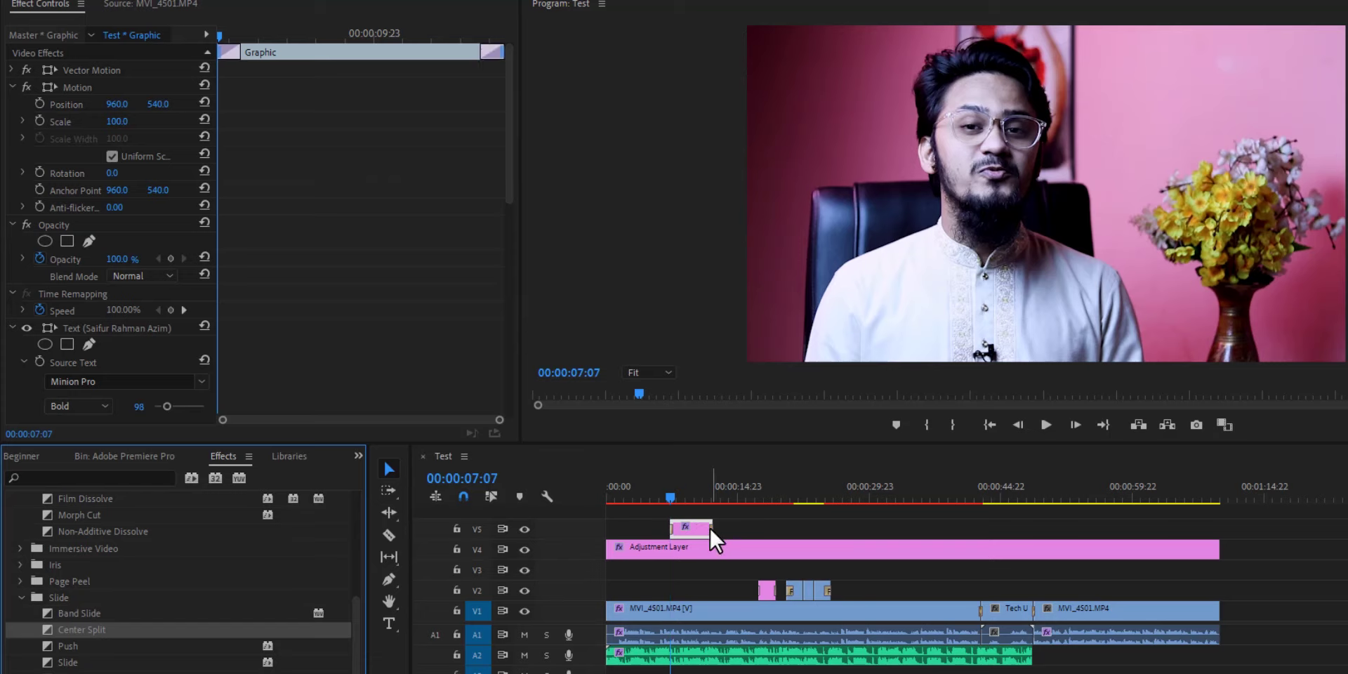
{"action": "left_click", "coordinate": [673, 493]}
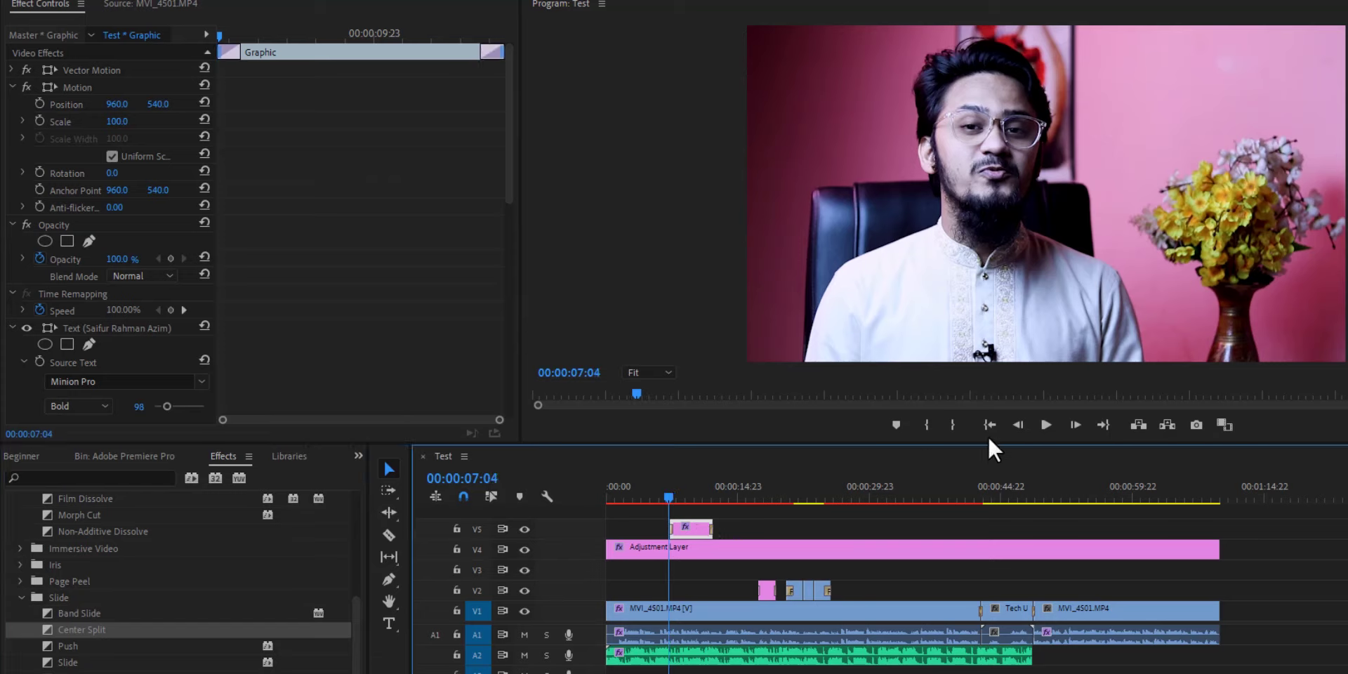
{"action": "left_click", "coordinate": [1042, 425]}
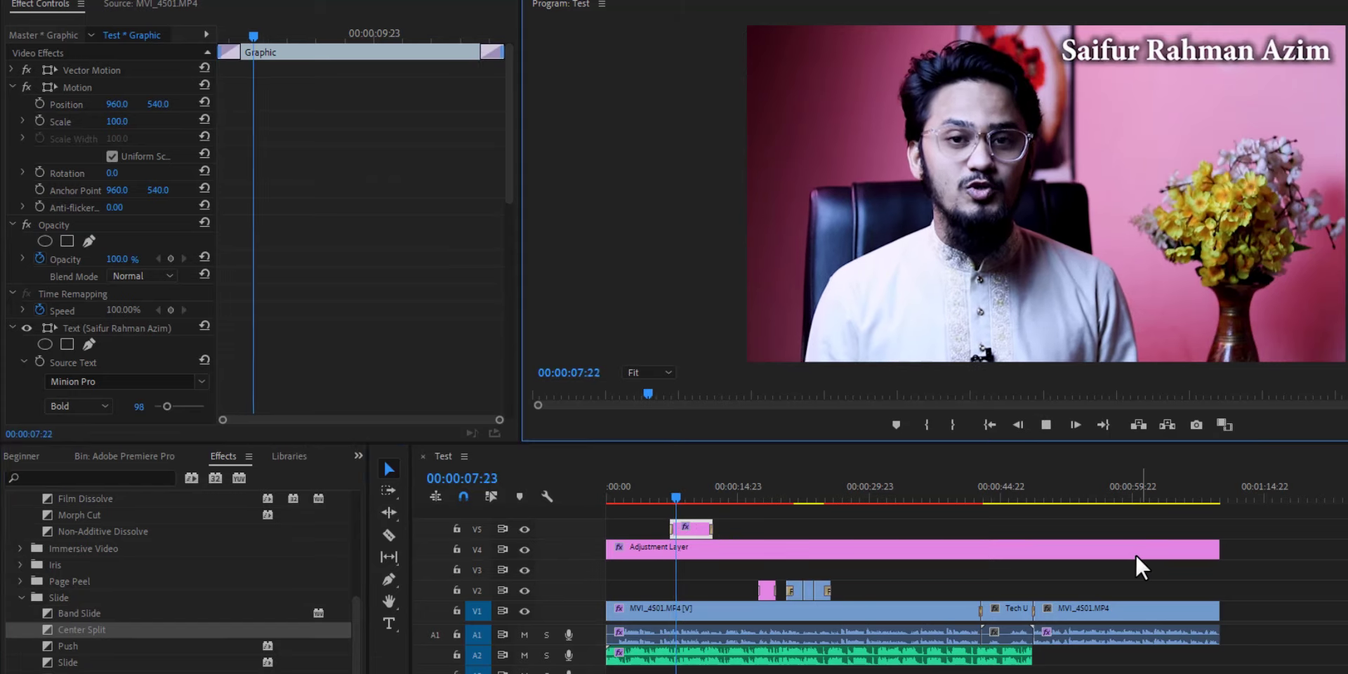
{"action": "left_click", "coordinate": [1044, 423]}
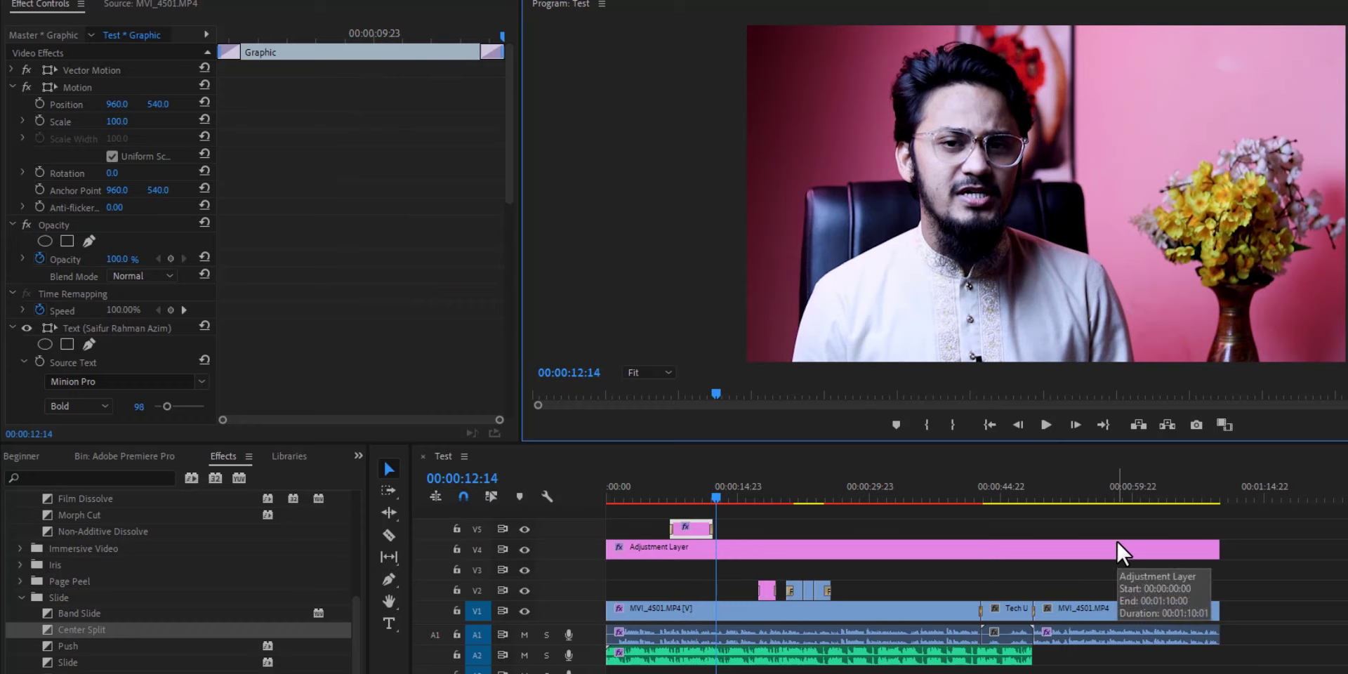
At 00:00:09:17, apply Center Split to the V5 graphic, then delete the pink title
{"action": "left_click", "coordinate": [742, 524]}
{"action": "left_click", "coordinate": [693, 482]}
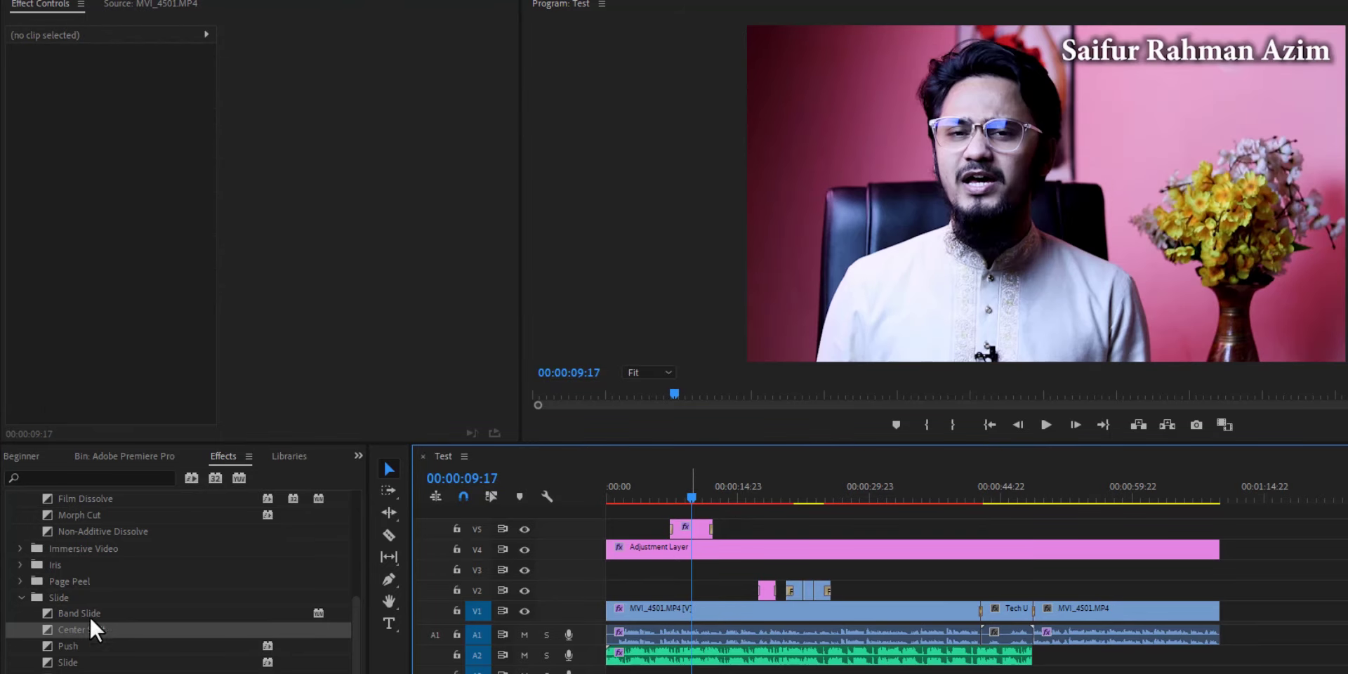
{"action": "left_click_drag", "start_coordinate": [78, 623], "coordinate": [698, 537]}
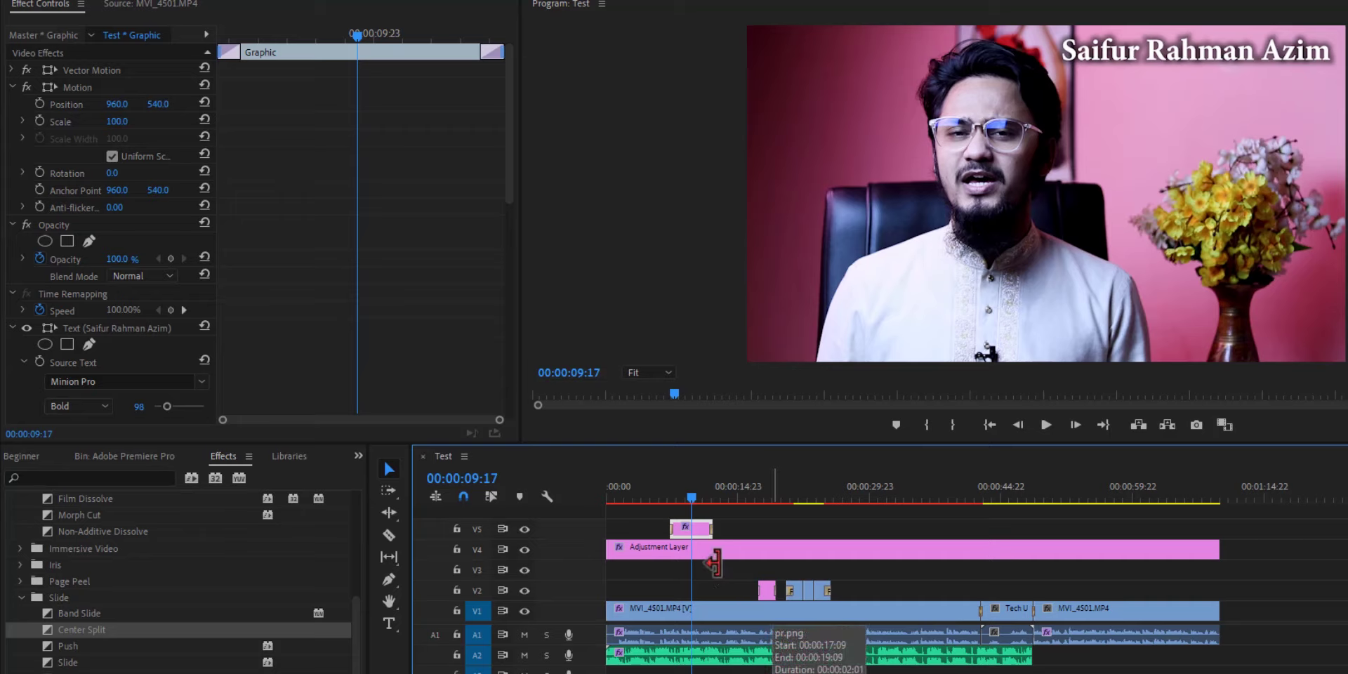
{"action": "key", "text": "Delete"}
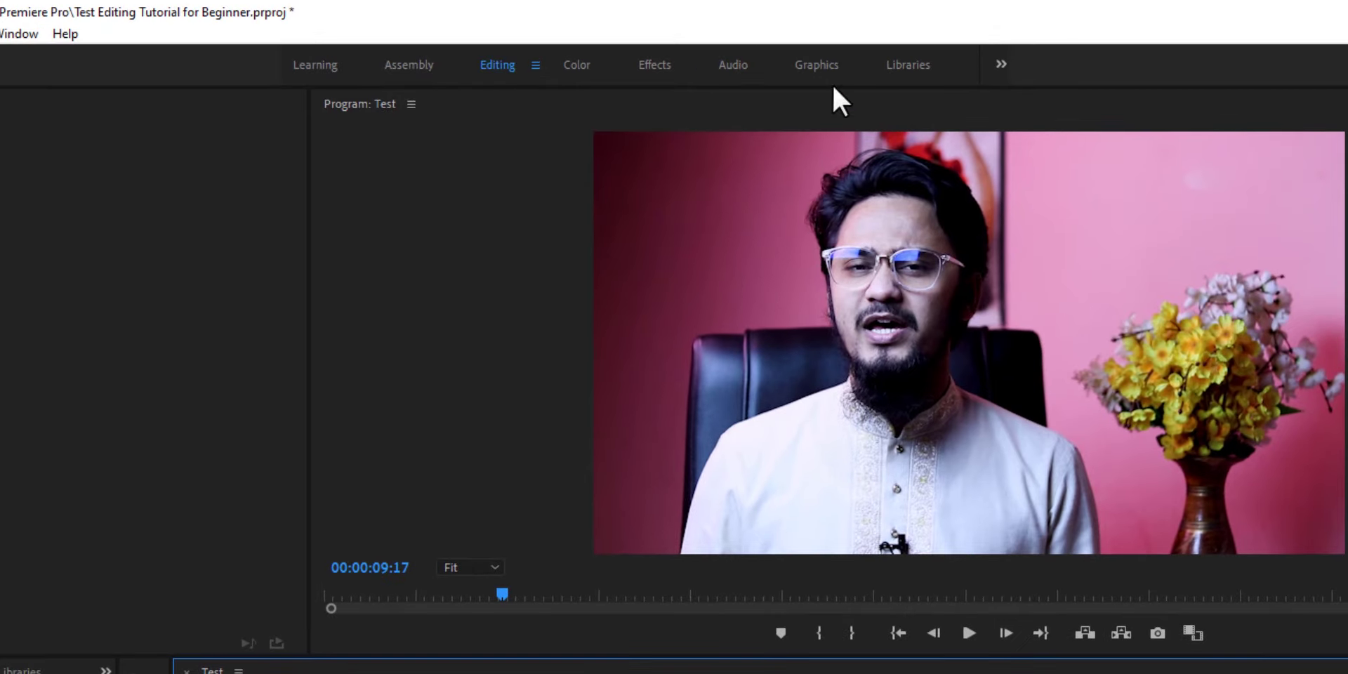
Switch to the Graphics workspace and scroll the Essential Graphics templates down to 1_RS_JustText
{"action": "left_click", "coordinate": [835, 59]}
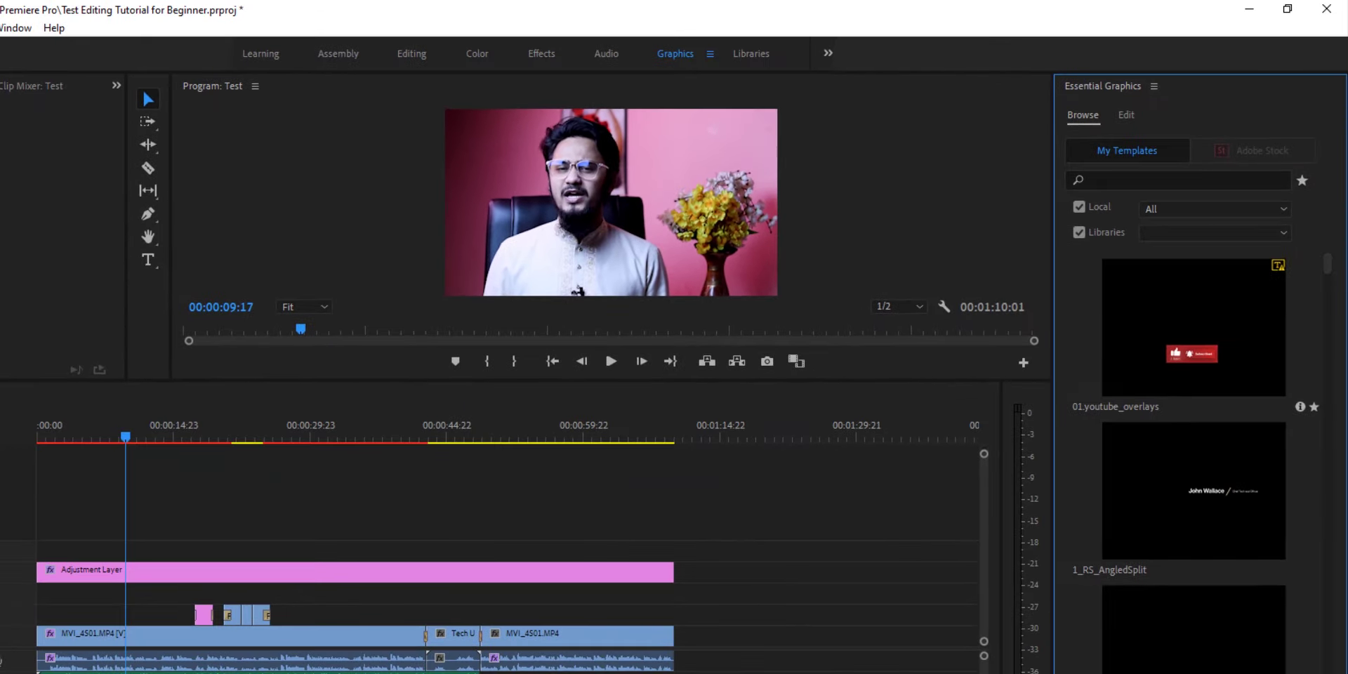
{"action": "mouse_move", "coordinate": [1327, 266]}
{"action": "left_mouse_down"}
{"action": "mouse_move", "coordinate": [1328, 671]}
{"action": "mouse_move", "coordinate": [1327, 263]}
{"action": "left_mouse_up"}
{"action": "scroll", "coordinate": [1203, 597], "scroll_direction": "down", "scroll_amount": 2}
{"action": "scroll", "coordinate": [1203, 597], "scroll_direction": "down", "scroll_amount": 1}
{"action": "scroll", "coordinate": [1203, 597], "scroll_direction": "up", "scroll_amount": 3}
{"action": "scroll", "coordinate": [1203, 597], "scroll_direction": "down", "scroll_amount": 2}
{"action": "scroll", "coordinate": [1203, 597], "scroll_direction": "down", "scroll_amount": 2}
{"action": "scroll", "coordinate": [1203, 597], "scroll_direction": "down", "scroll_amount": 2}
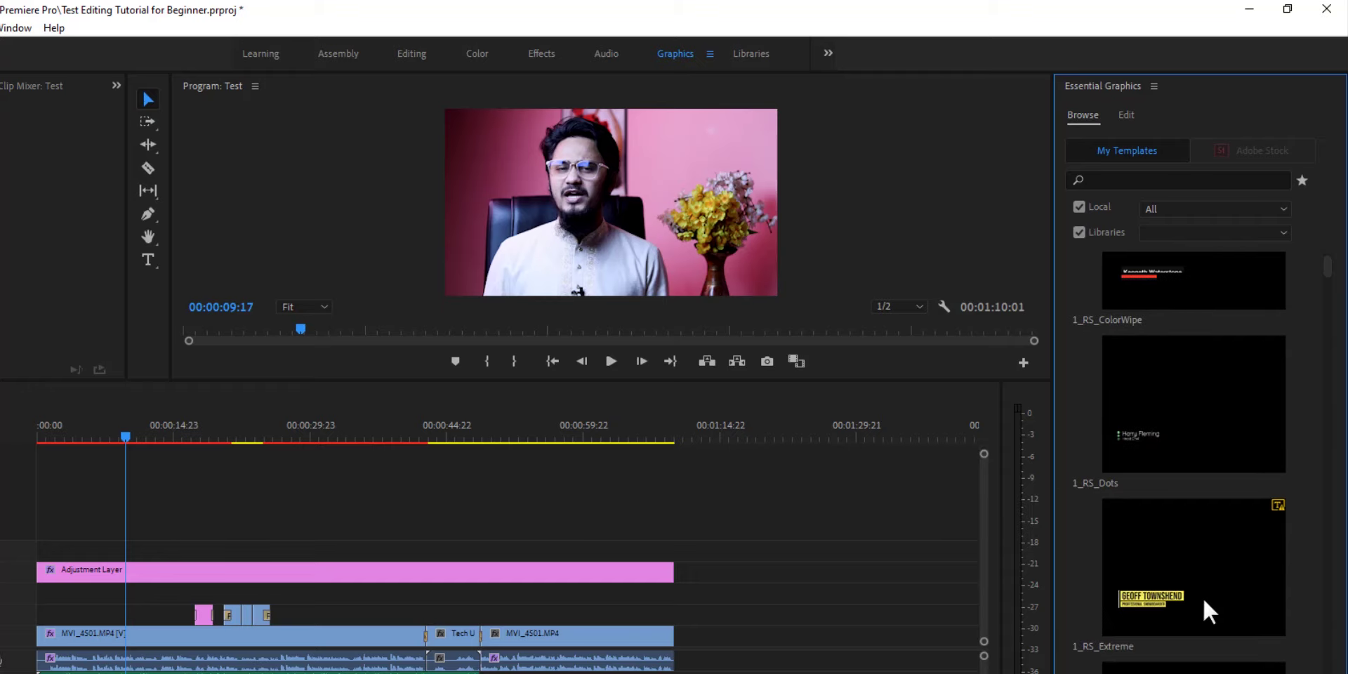
{"action": "scroll", "coordinate": [1203, 597], "scroll_direction": "down", "scroll_amount": 2}
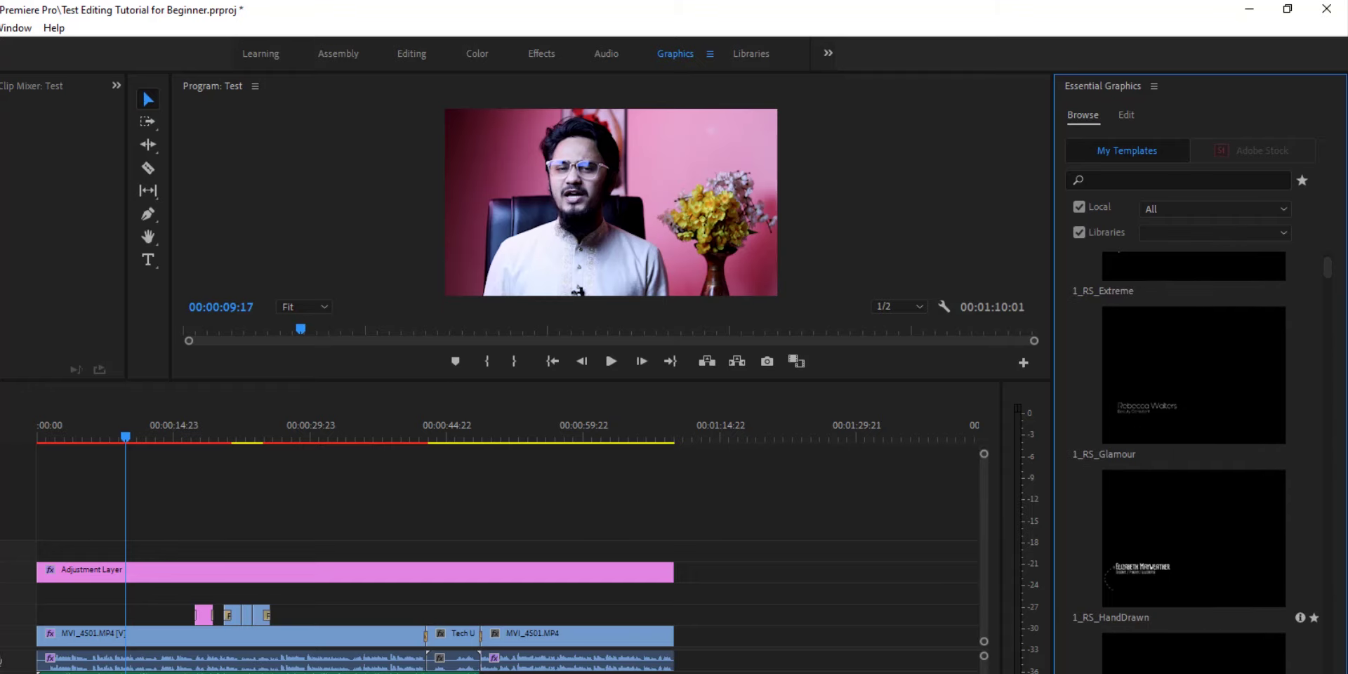
{"action": "scroll", "coordinate": [1194, 456], "scroll_direction": "down", "scroll_amount": 1}
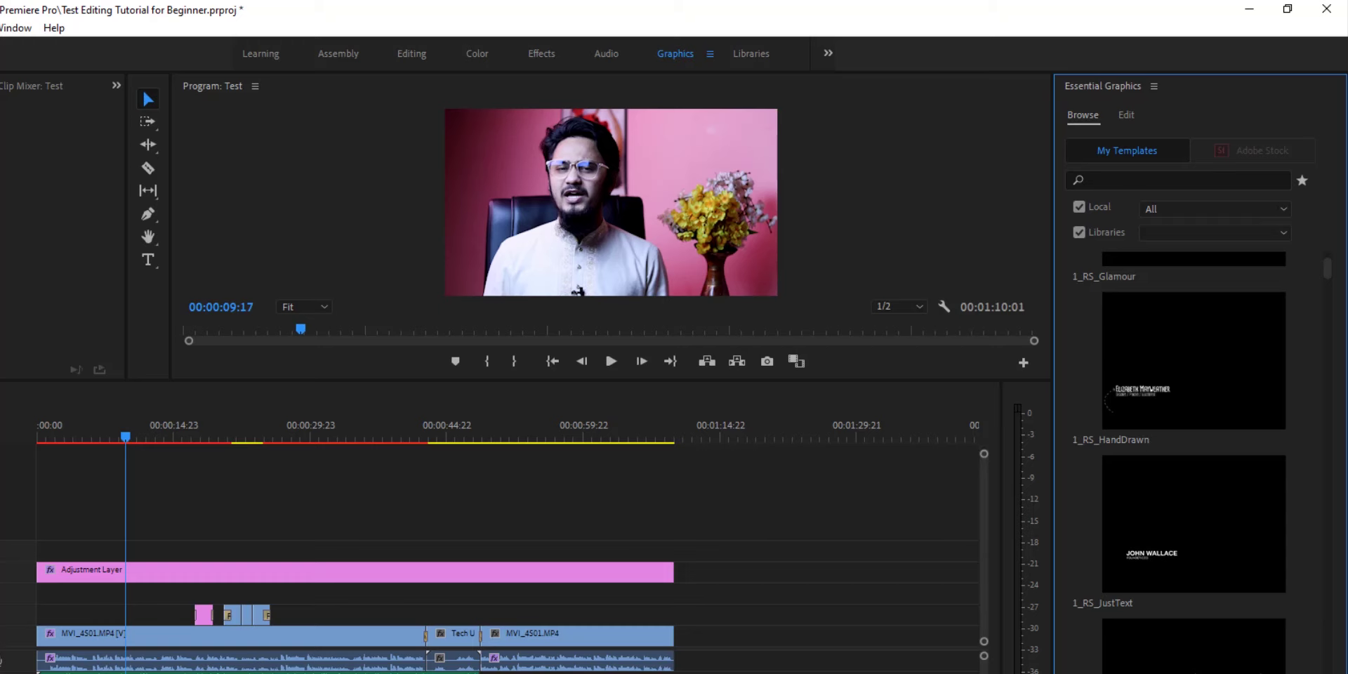
{"action": "scroll", "coordinate": [1194, 456], "scroll_direction": "down", "scroll_amount": 3}
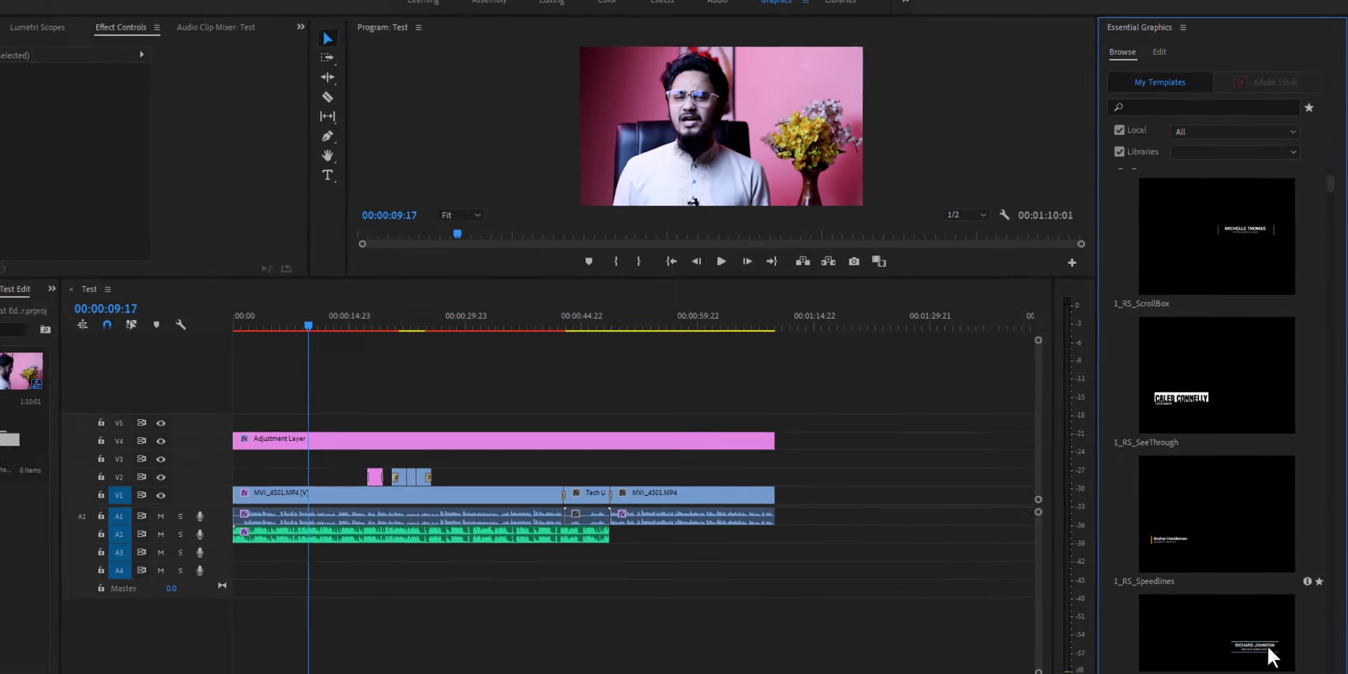
Add the 1_RS_Swiss template to the sequence on track V2 and preview it at 7:11
{"action": "mouse_move", "coordinate": [1216, 609]}
{"action": "left_mouse_down"}
{"action": "mouse_move", "coordinate": [336, 365]}
{"action": "mouse_move", "coordinate": [311, 437]}
{"action": "left_mouse_up"}
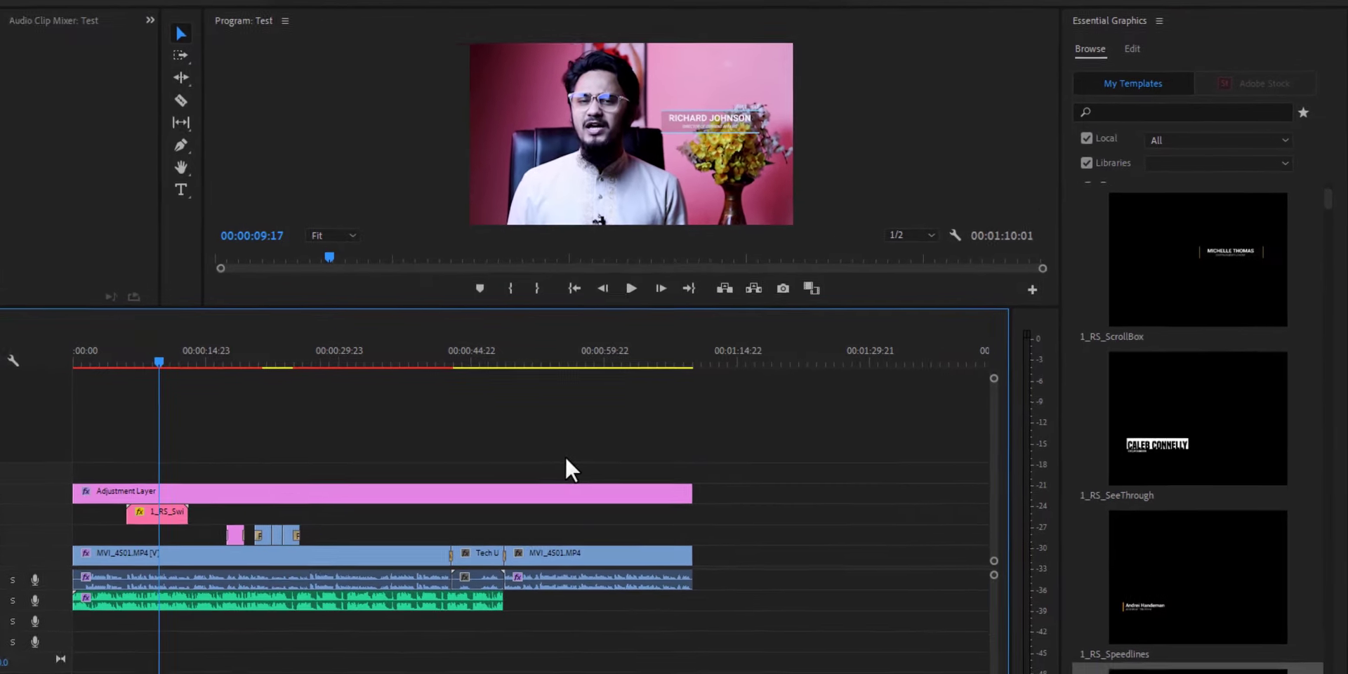
{"action": "left_click_drag", "start_coordinate": [136, 363], "coordinate": [105, 366]}
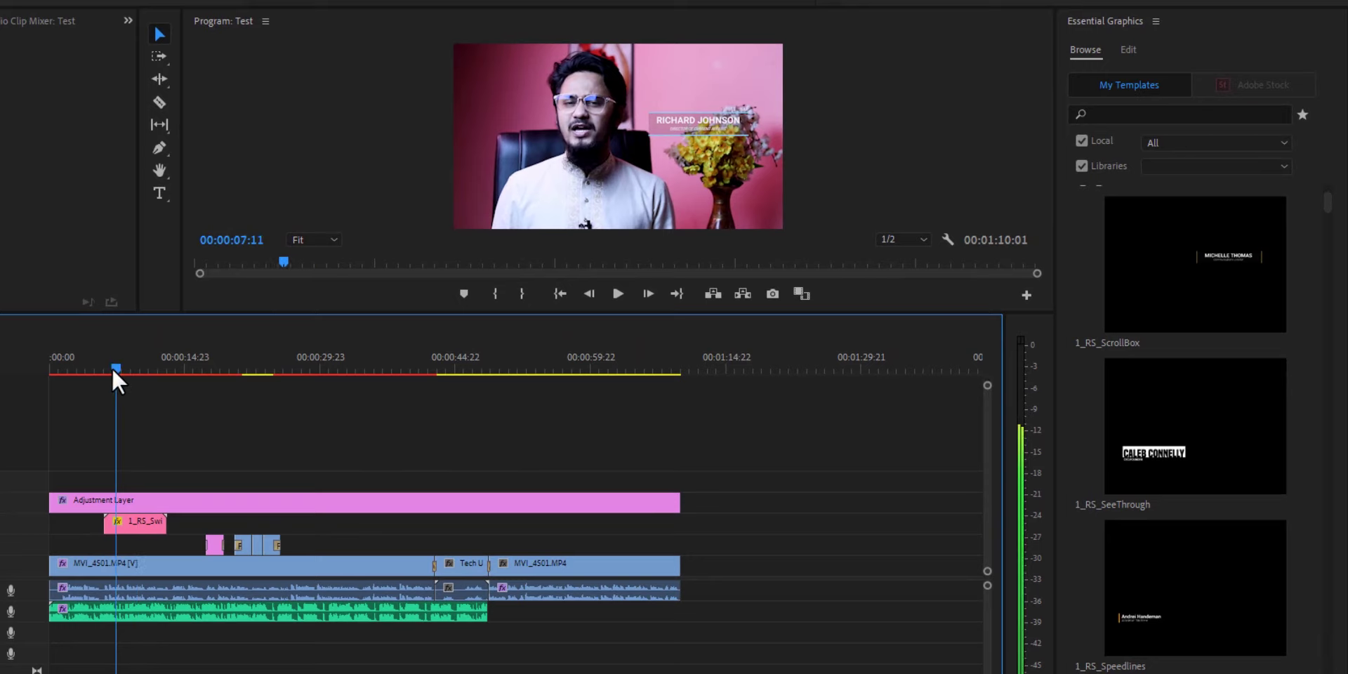
{"action": "mouse_move", "coordinate": [129, 525]}
{"action": "left_mouse_down"}
{"action": "mouse_move", "coordinate": [130, 555]}
{"action": "mouse_move", "coordinate": [127, 540]}
{"action": "left_mouse_up"}
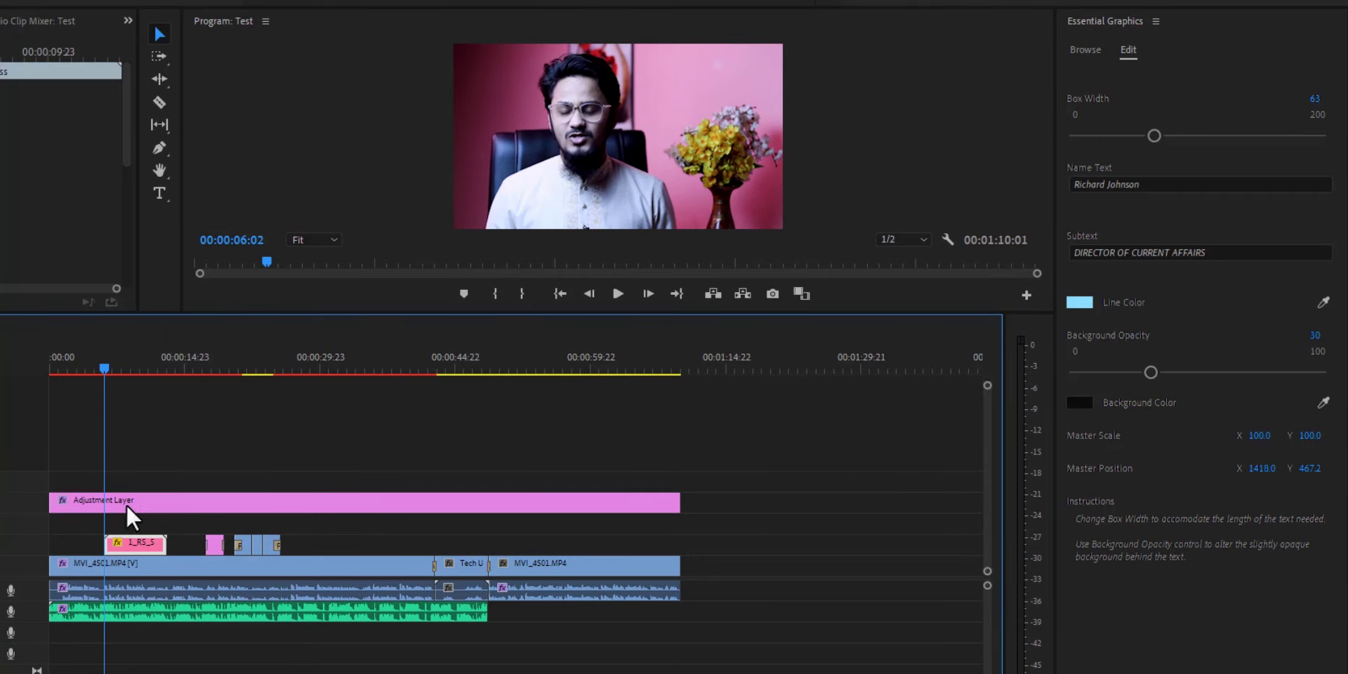
{"action": "left_click", "coordinate": [116, 351]}
Lock the V4 adjustment track and drag the lower-third to the frame's bottom right
{"action": "mouse_move", "coordinate": [352, 314]}
{"action": "left_mouse_down"}
{"action": "mouse_move", "coordinate": [336, 467]}
{"action": "mouse_move", "coordinate": [355, 462]}
{"action": "left_mouse_up"}
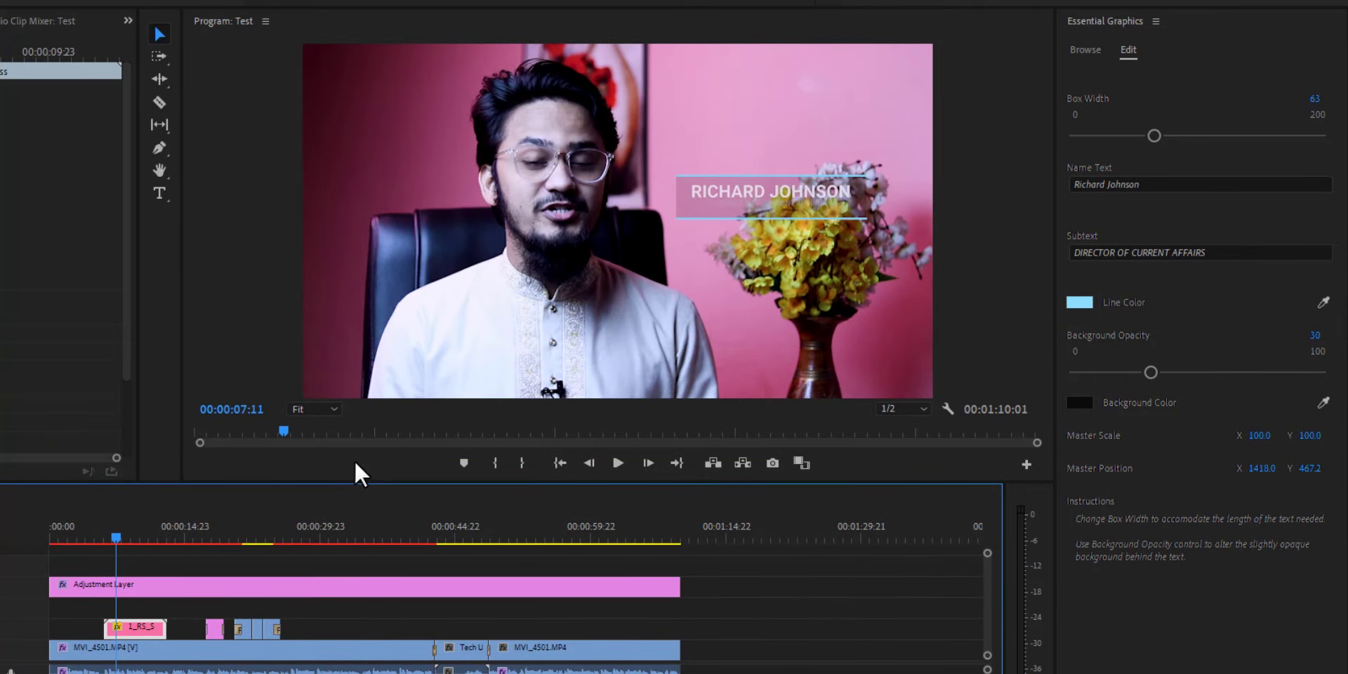
{"action": "left_click", "coordinate": [778, 213]}
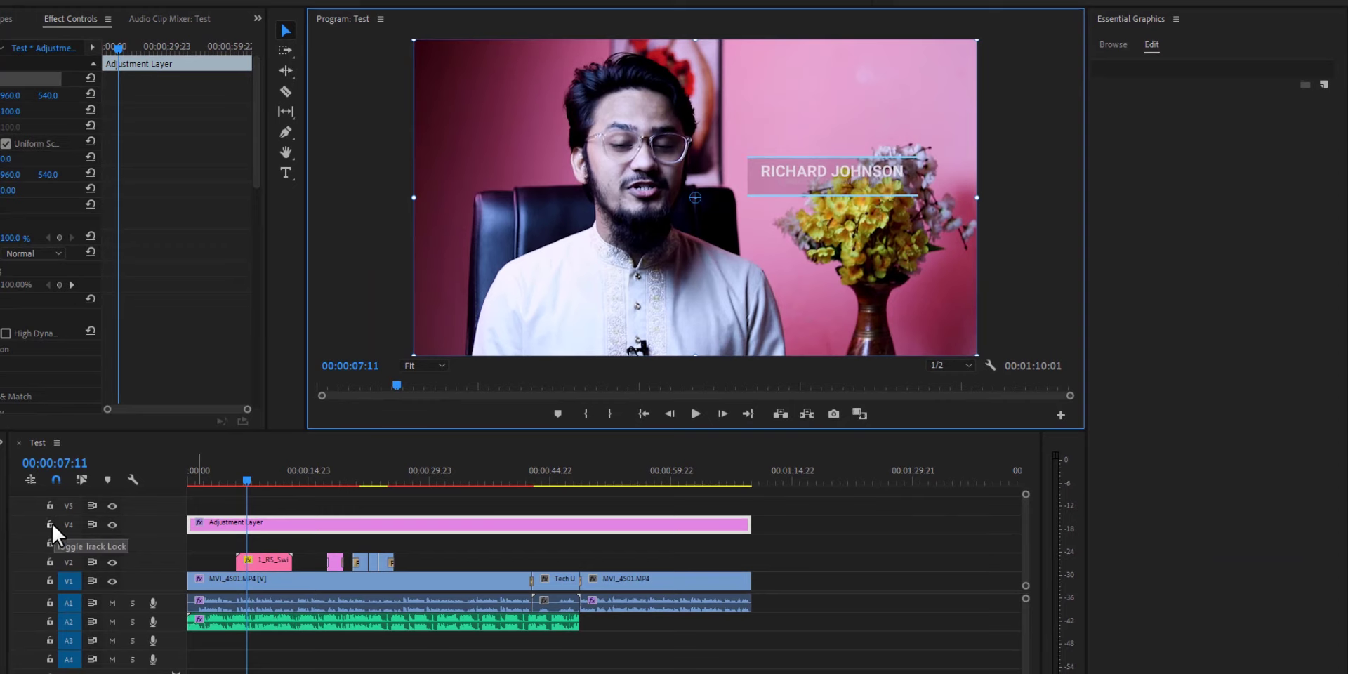
{"action": "left_click", "coordinate": [50, 525]}
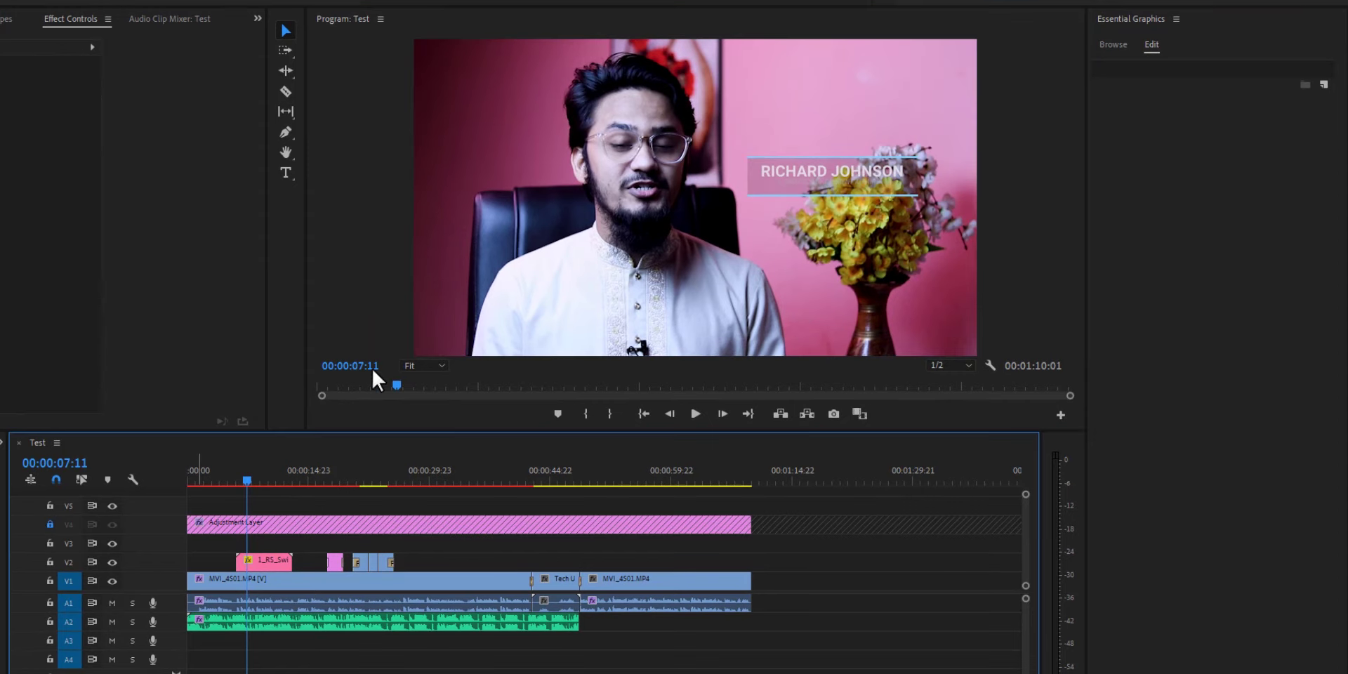
{"action": "left_click", "coordinate": [786, 169]}
{"action": "left_click_drag", "start_coordinate": [816, 180], "coordinate": [890, 84]}
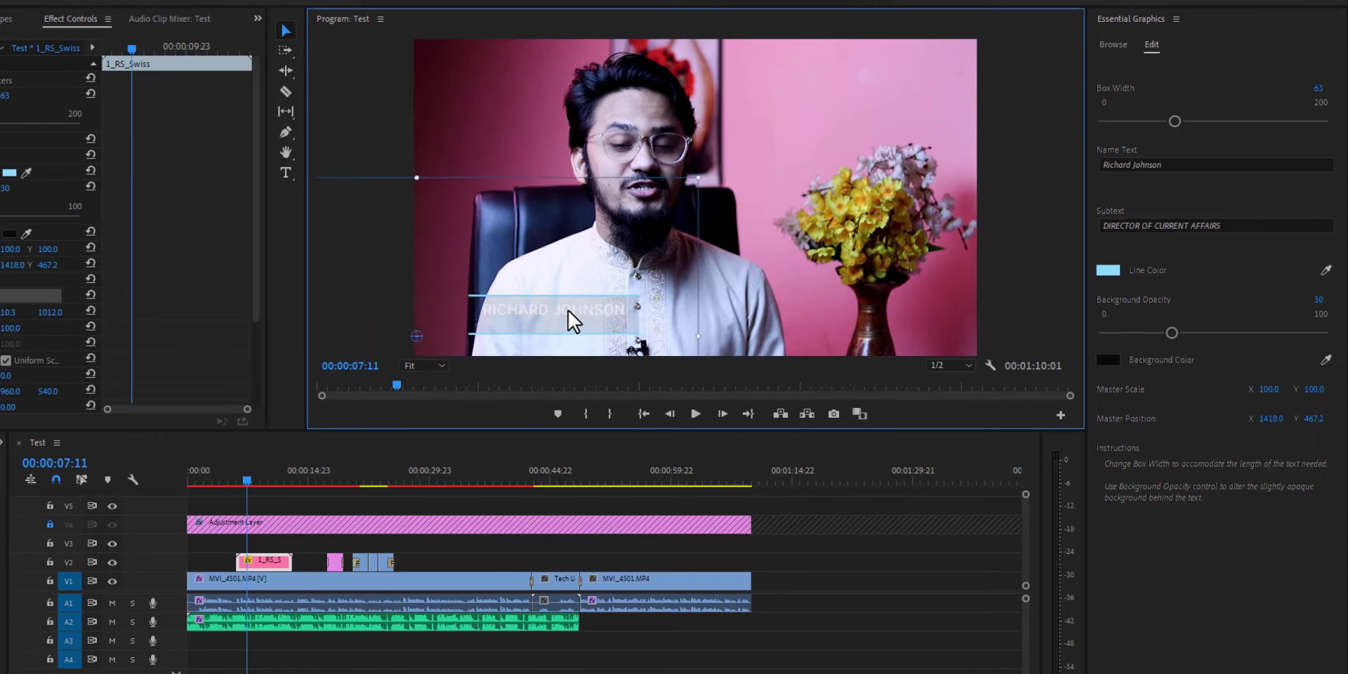
{"action": "left_click_drag", "start_coordinate": [886, 76], "coordinate": [547, 75]}
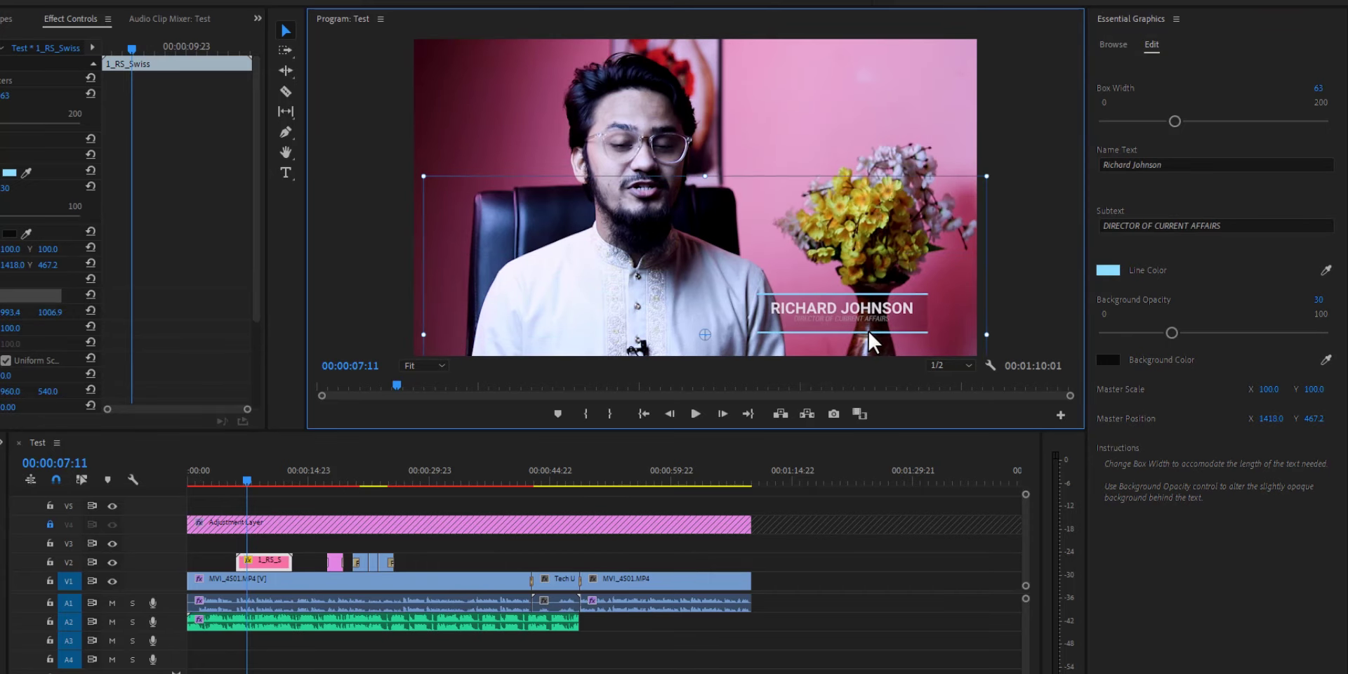
{"action": "left_click_drag", "start_coordinate": [546, 73], "coordinate": [885, 318]}
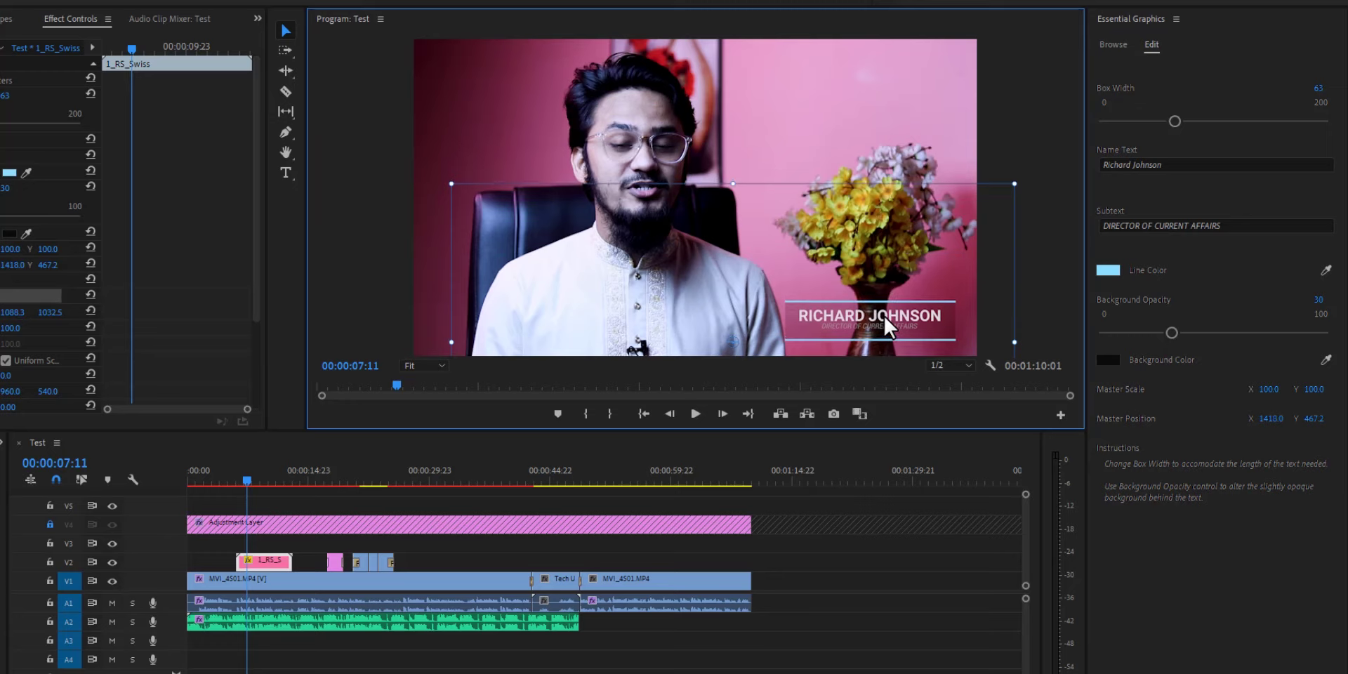
Replace the placeholder Name Text with the speaker's name and the subtext with 'founder of tech unlimited'
{"action": "left_click", "coordinate": [1187, 165]}
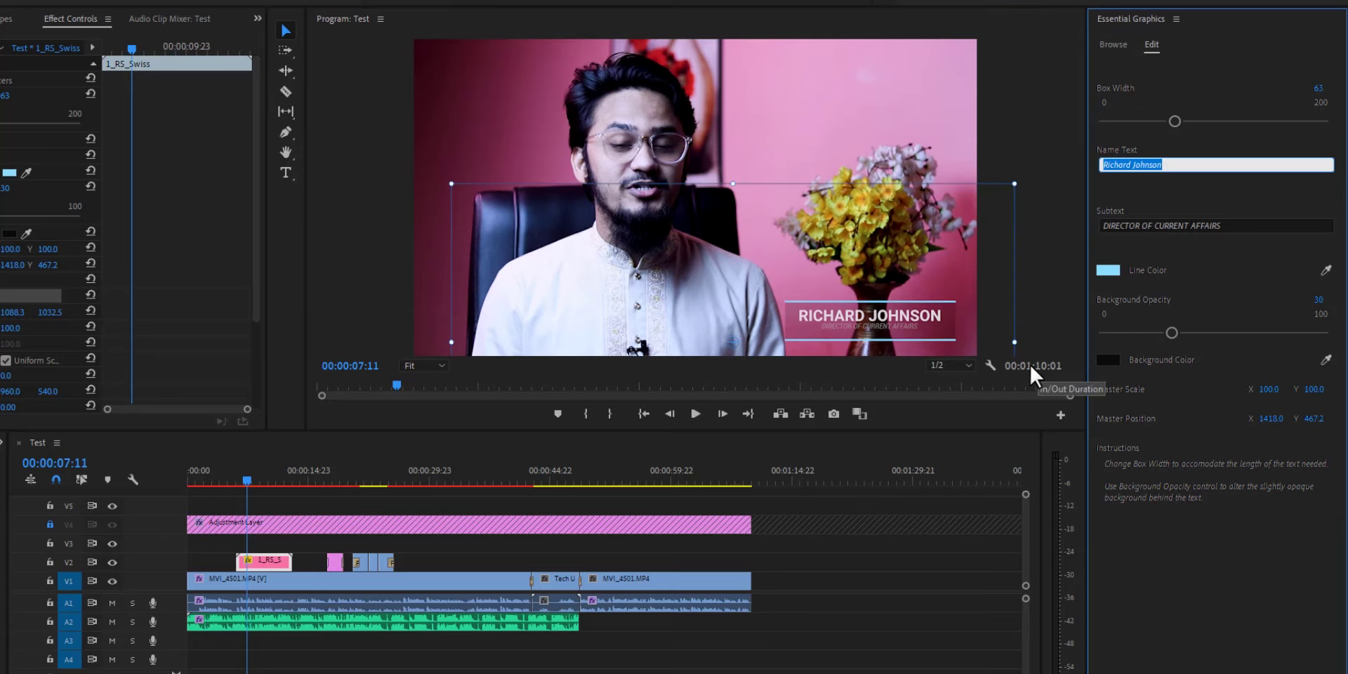
{"action": "type", "text": "saifur rah"}
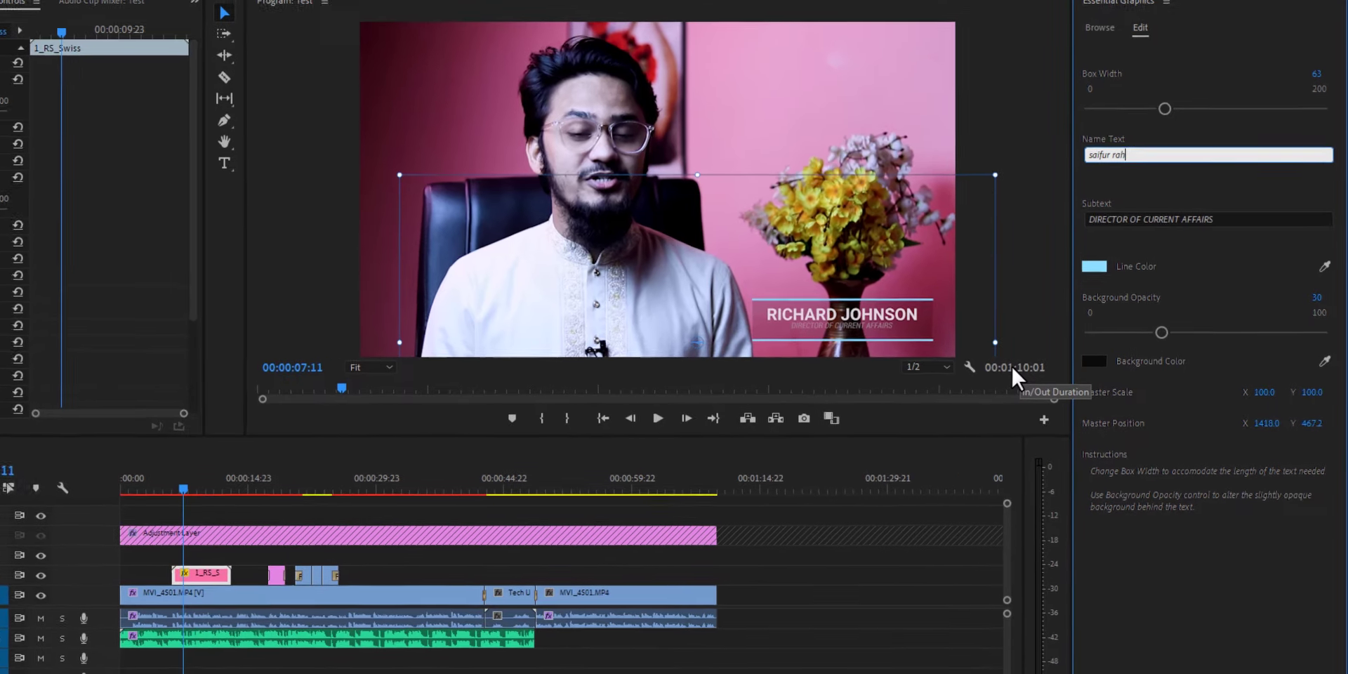
{"action": "type", "text": "man azim"}
{"action": "key", "text": "Tab"}
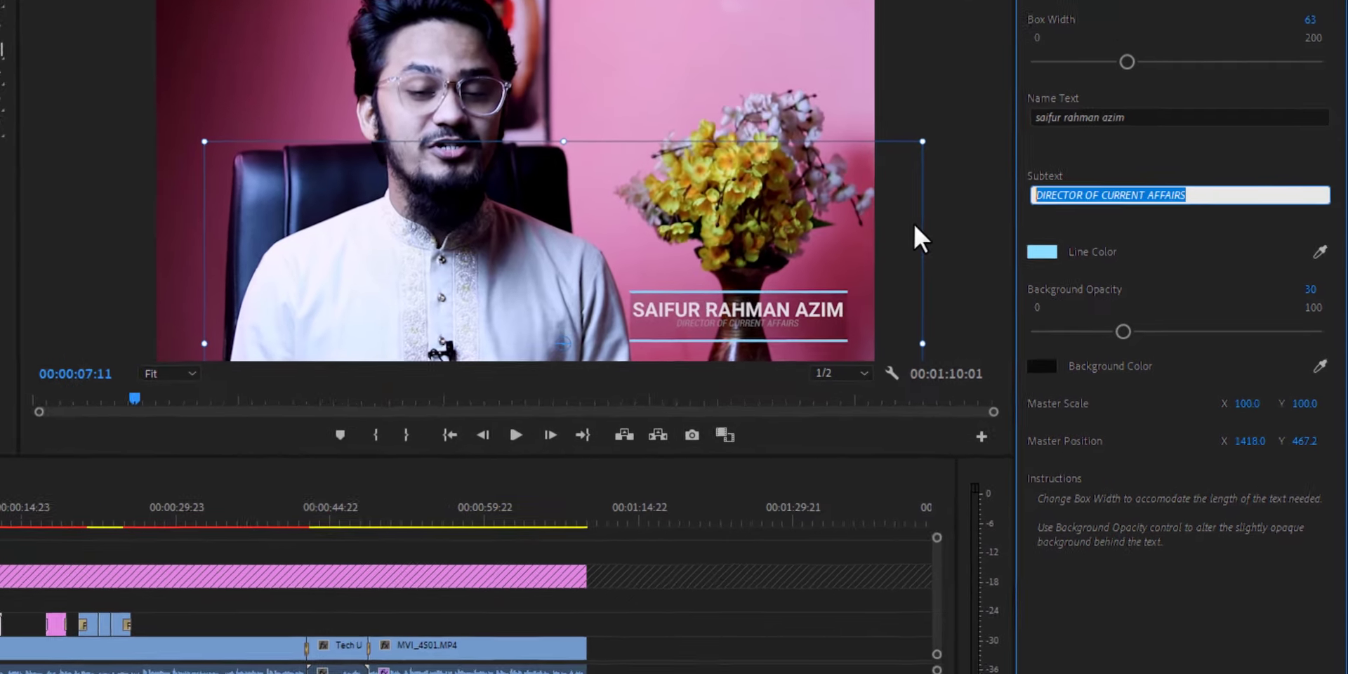
{"action": "type", "text": "founder of tech unlimit"}
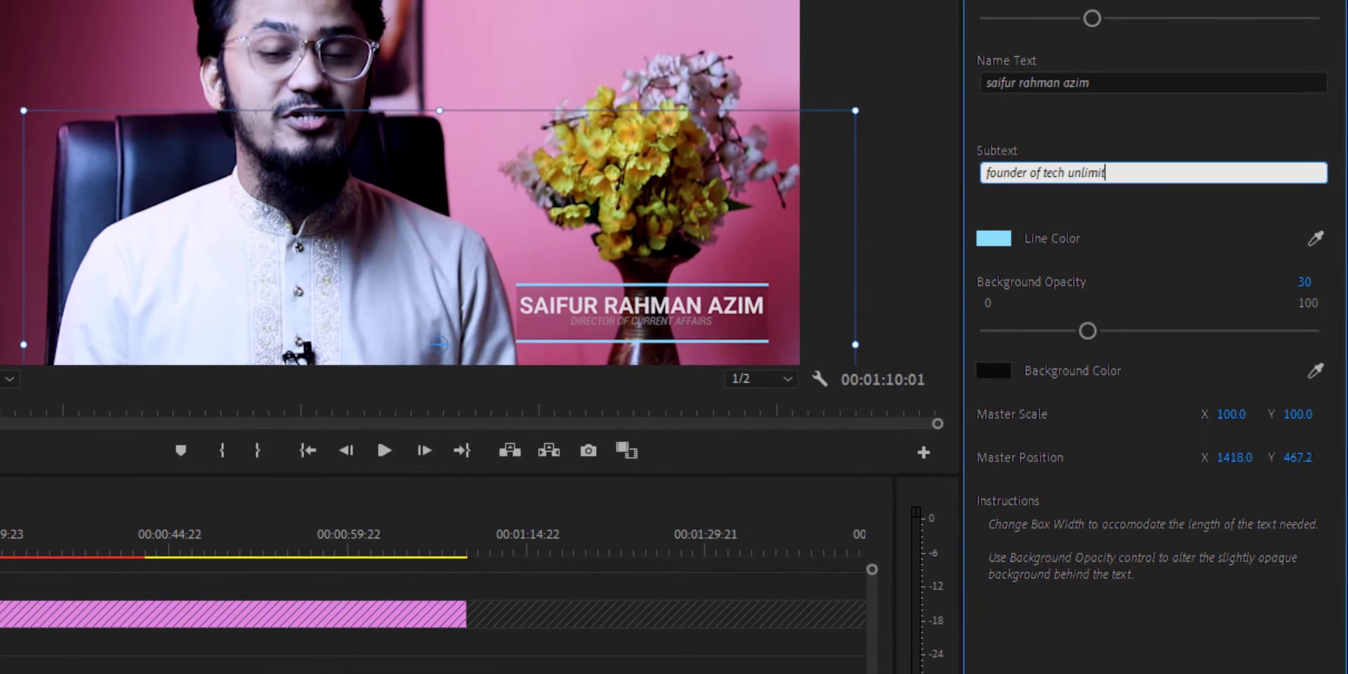
{"action": "type", "text": "d"}
{"action": "left_click", "coordinate": [1234, 126]}
Deselect the title and play from about 5 seconds to preview the new lower-third
{"action": "left_click", "coordinate": [765, 533]}
{"action": "left_click", "coordinate": [306, 473]}
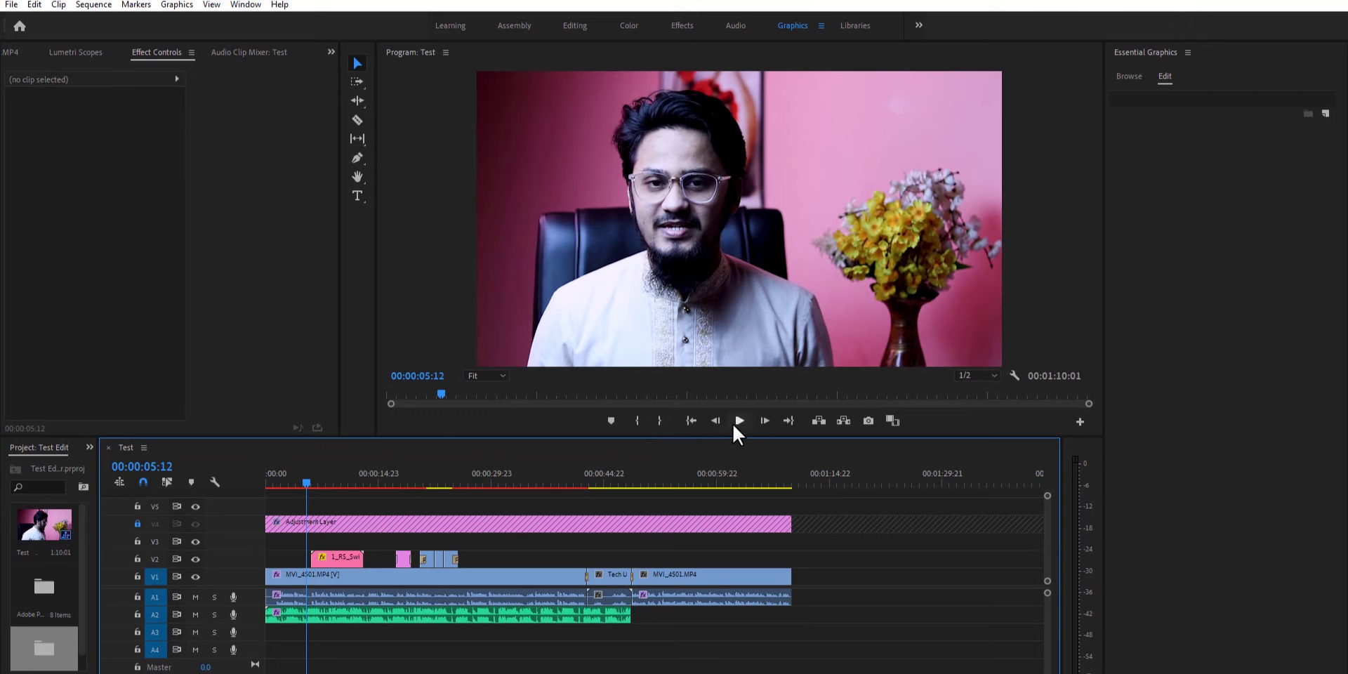
{"action": "left_click", "coordinate": [735, 423]}
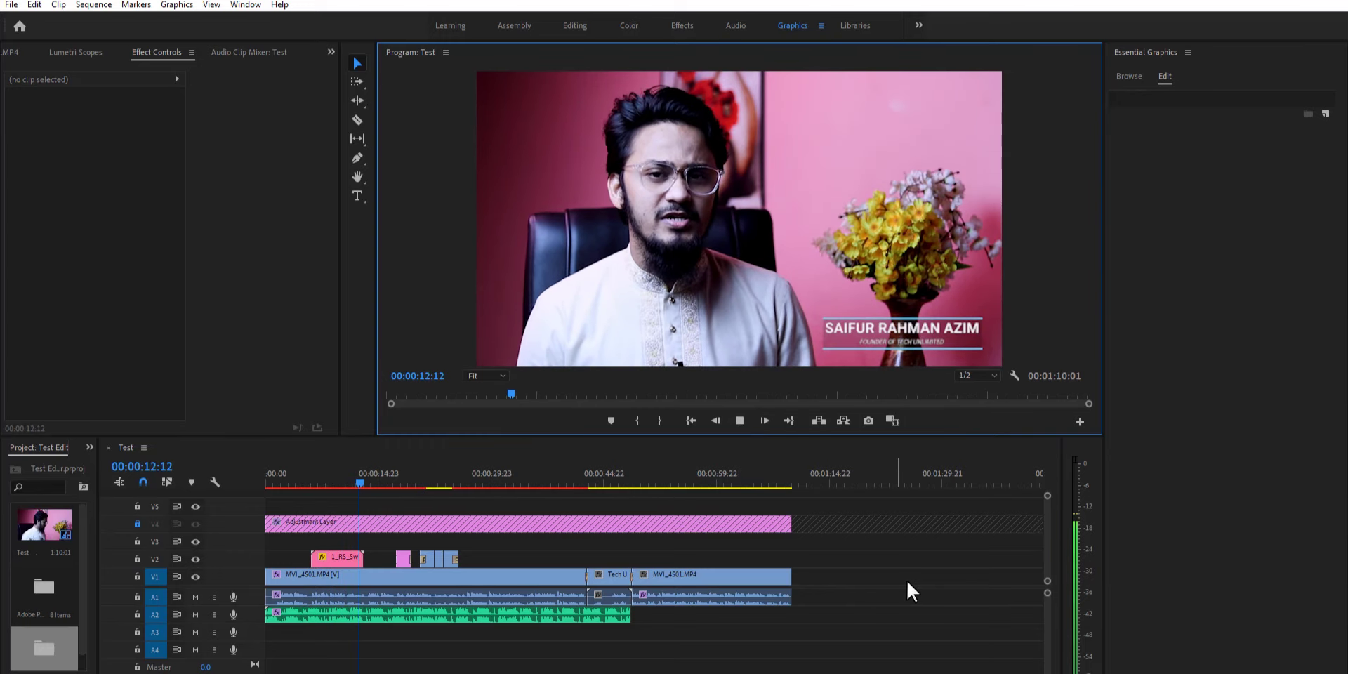
{"action": "key", "text": "space"}
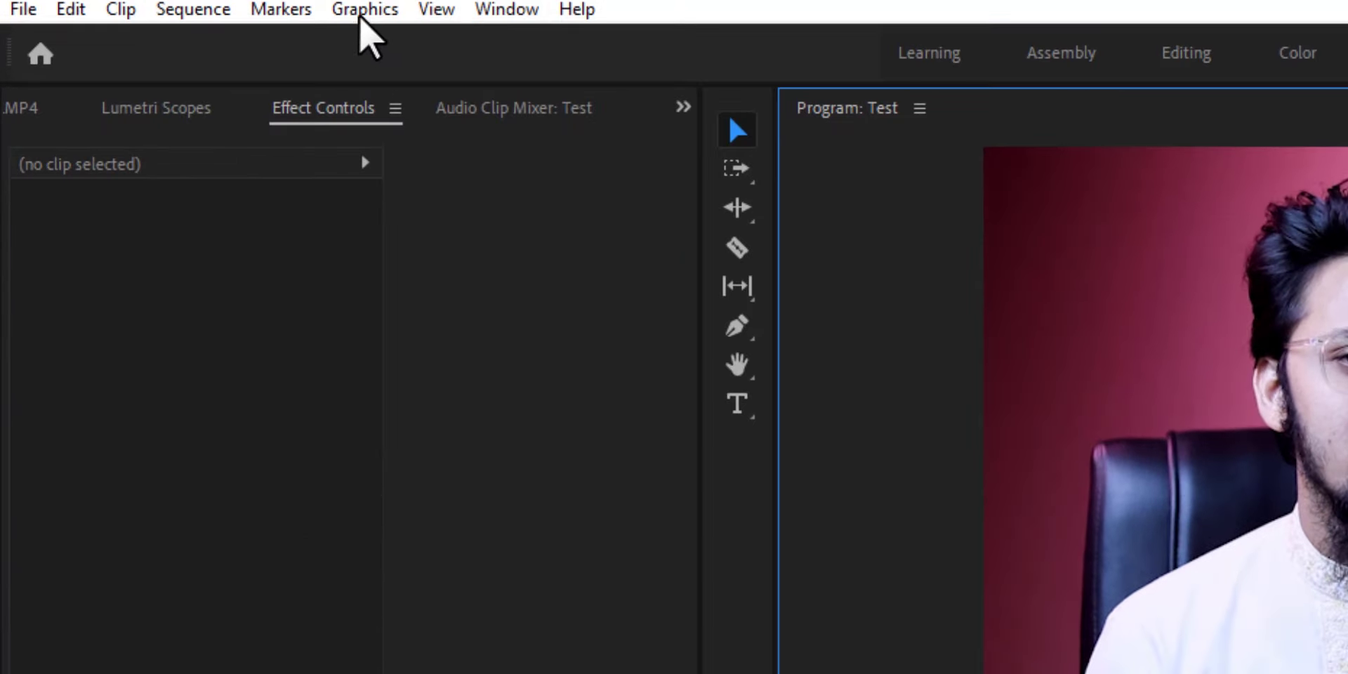
Choose the Graphics workspace from Window > Workspaces and return to the Browse templates list
{"action": "left_click", "coordinate": [362, 18]}
{"action": "mouse_move", "coordinate": [463, 5]}
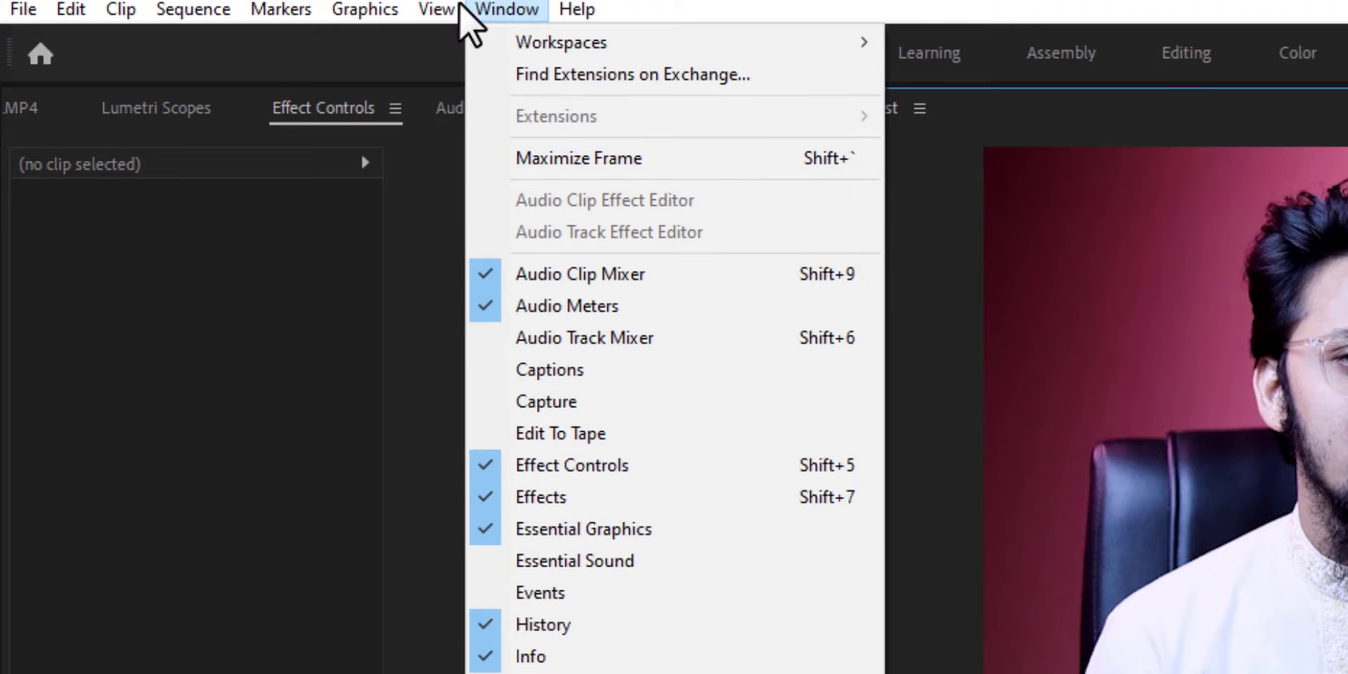
{"action": "mouse_move", "coordinate": [611, 42]}
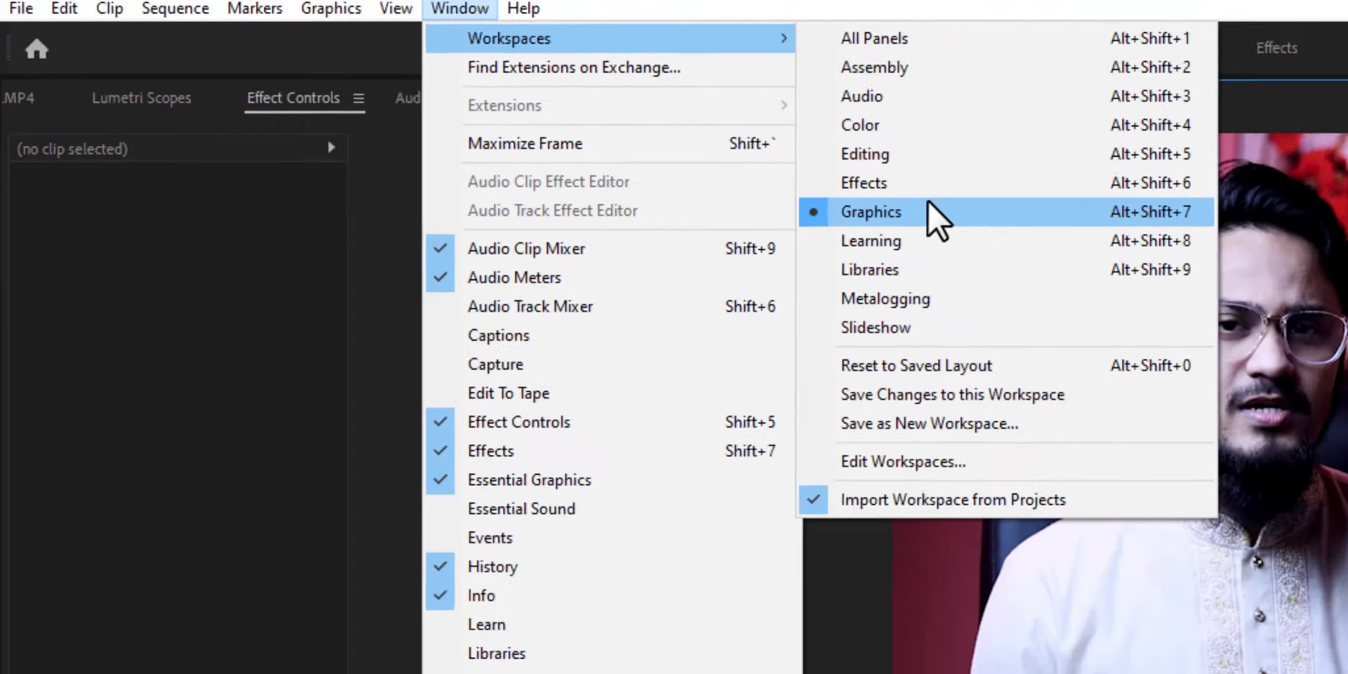
{"action": "left_click", "coordinate": [744, 649]}
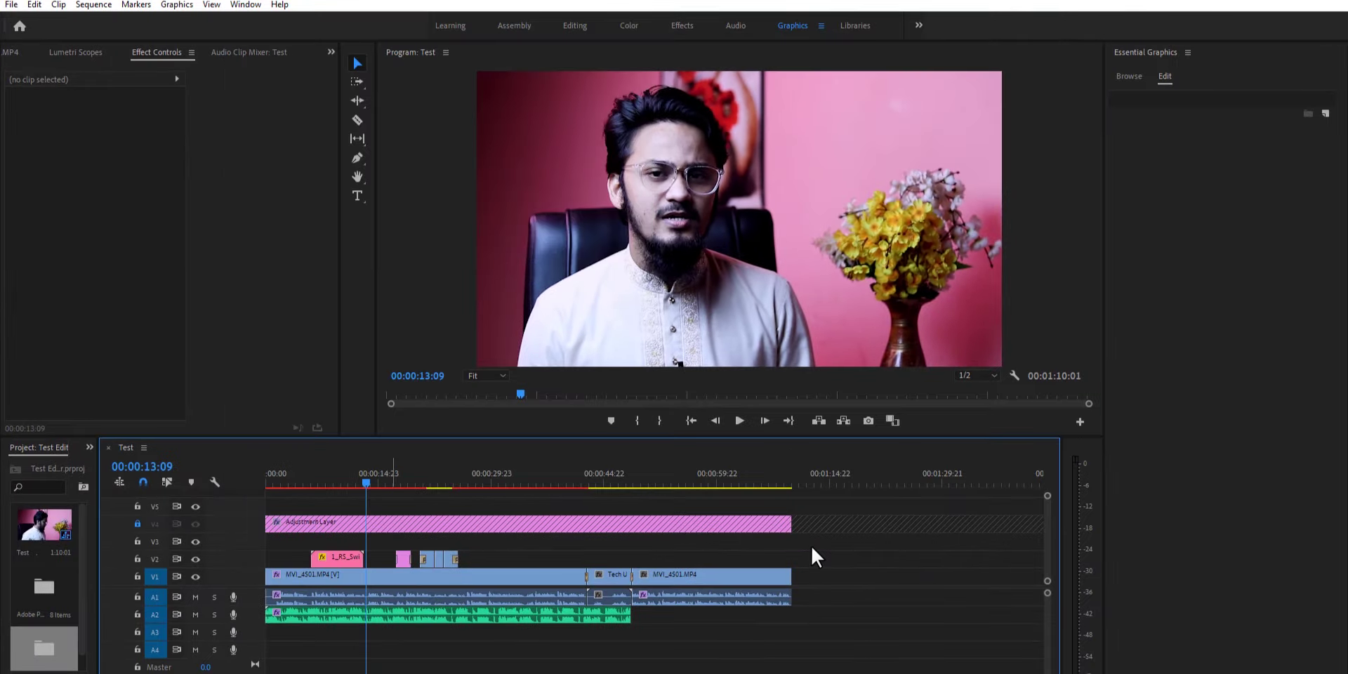
{"action": "left_click", "coordinate": [1124, 76]}
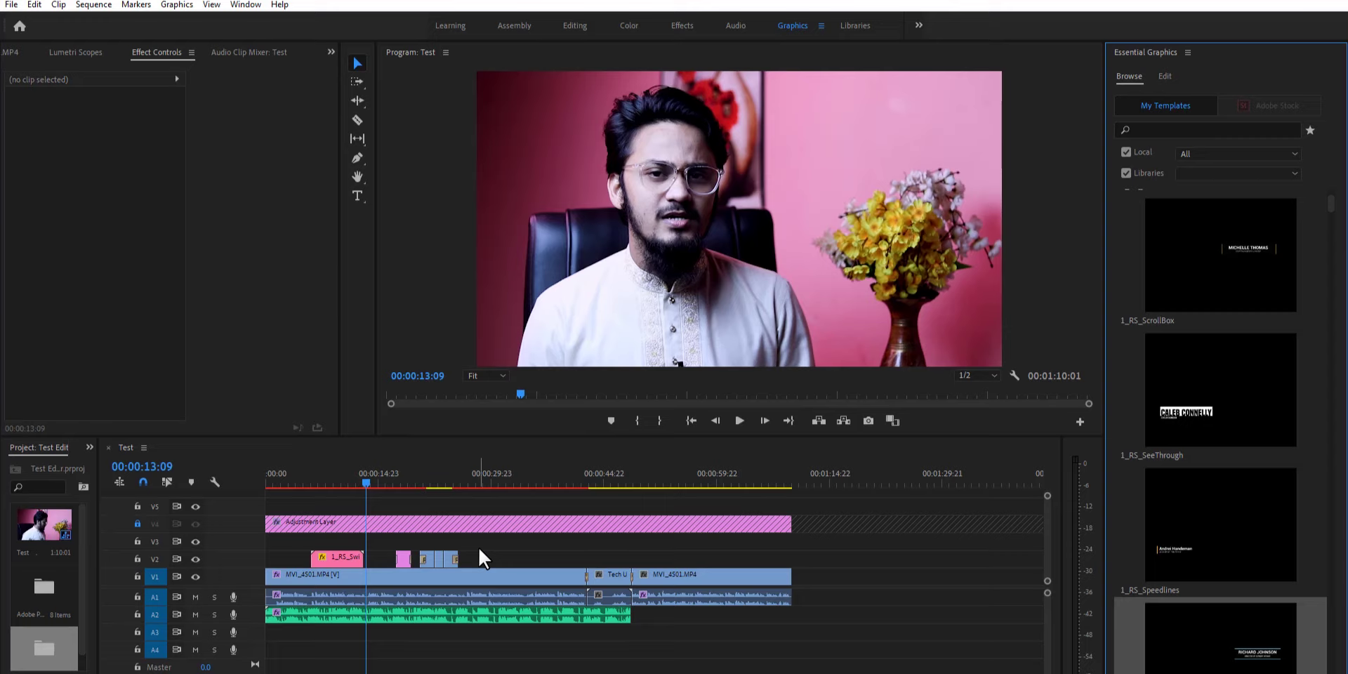
Move the playhead to 00:00:00:00, zoom the timeline, and return to the Editing workspace
{"action": "left_click_drag", "start_coordinate": [366, 482], "coordinate": [210, 485]}
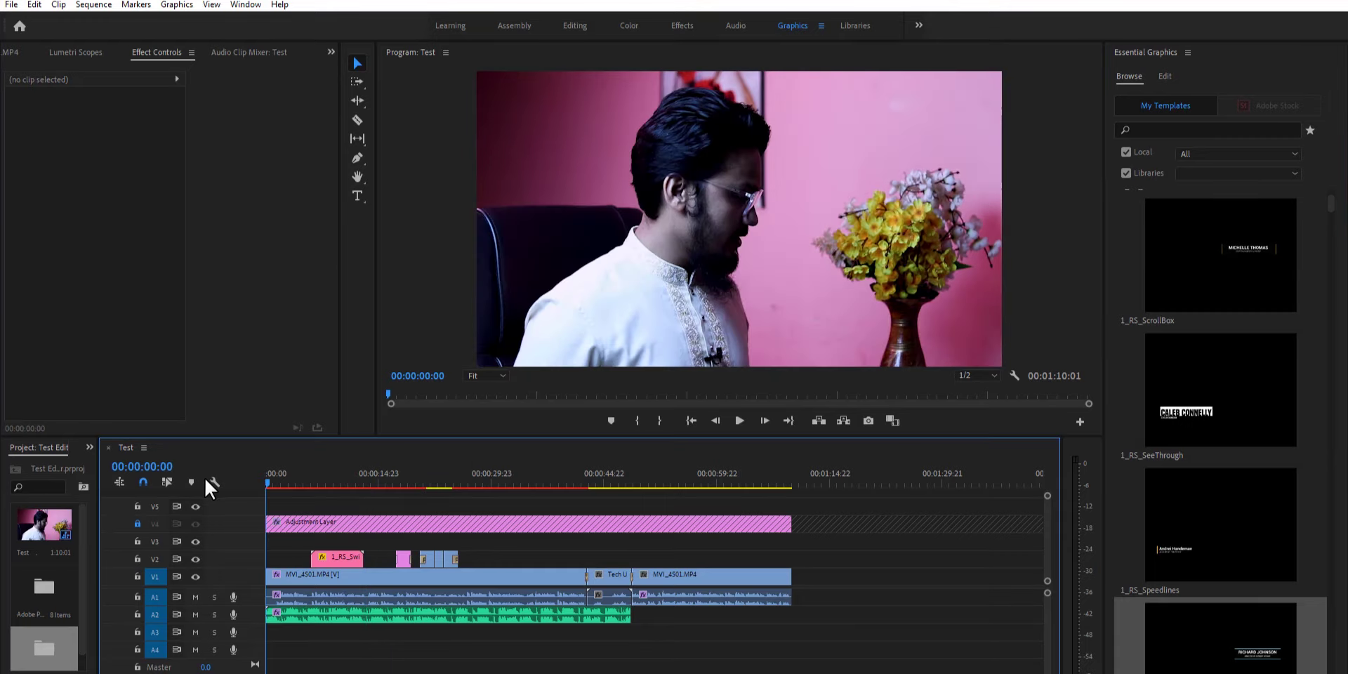
{"action": "scroll", "coordinate": [406, 632], "scroll_direction": "up", "scroll_amount": 2}
{"action": "scroll", "coordinate": [406, 632], "scroll_direction": "up", "scroll_amount": 1}
{"action": "scroll", "coordinate": [406, 646], "scroll_direction": "up", "scroll_amount": 1}
{"action": "left_click", "coordinate": [563, 25]}
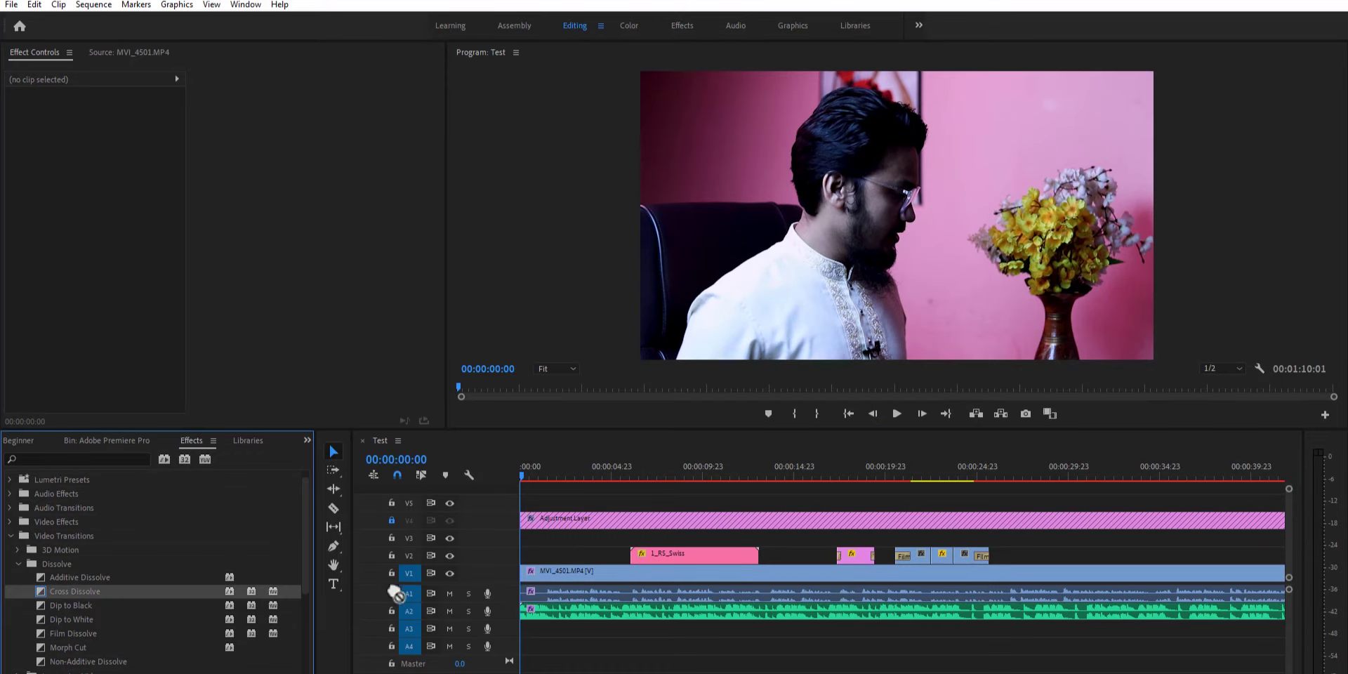
Add a Cross Dissolve to the start of the V1 clip, then remove it
{"action": "left_click_drag", "start_coordinate": [44, 591], "coordinate": [528, 582]}
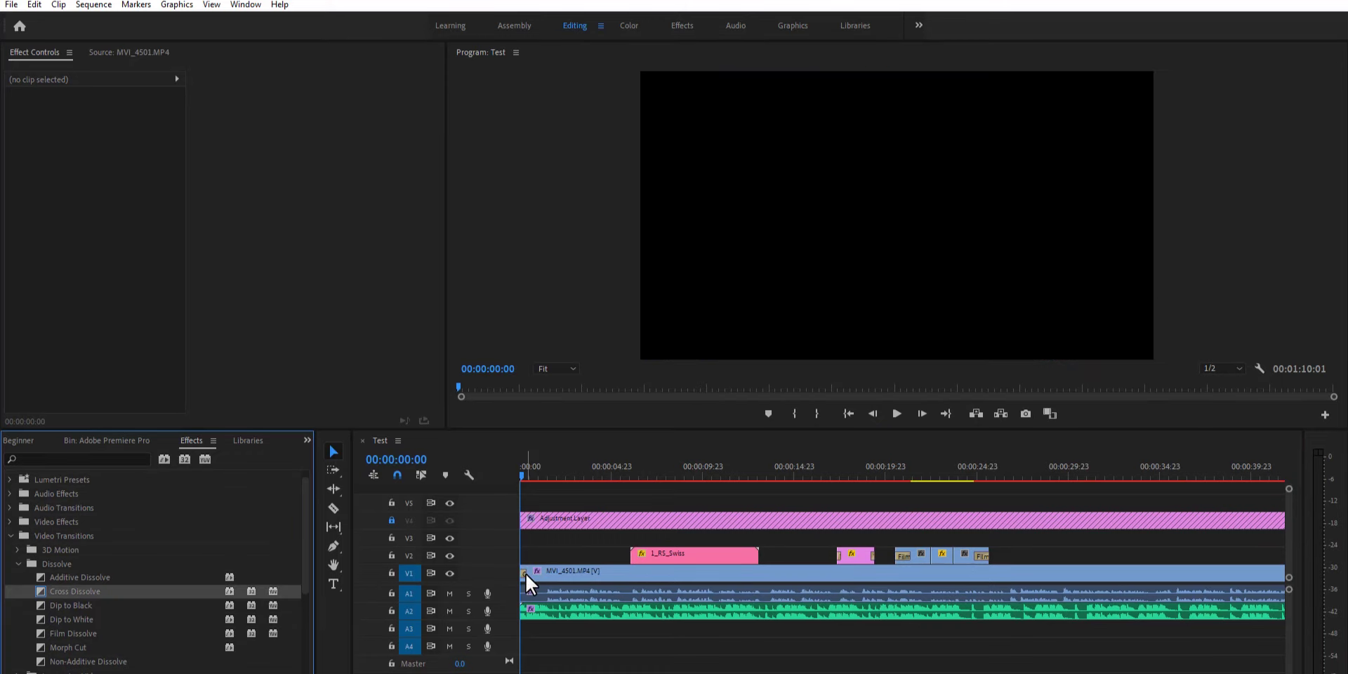
{"action": "left_click", "coordinate": [525, 574]}
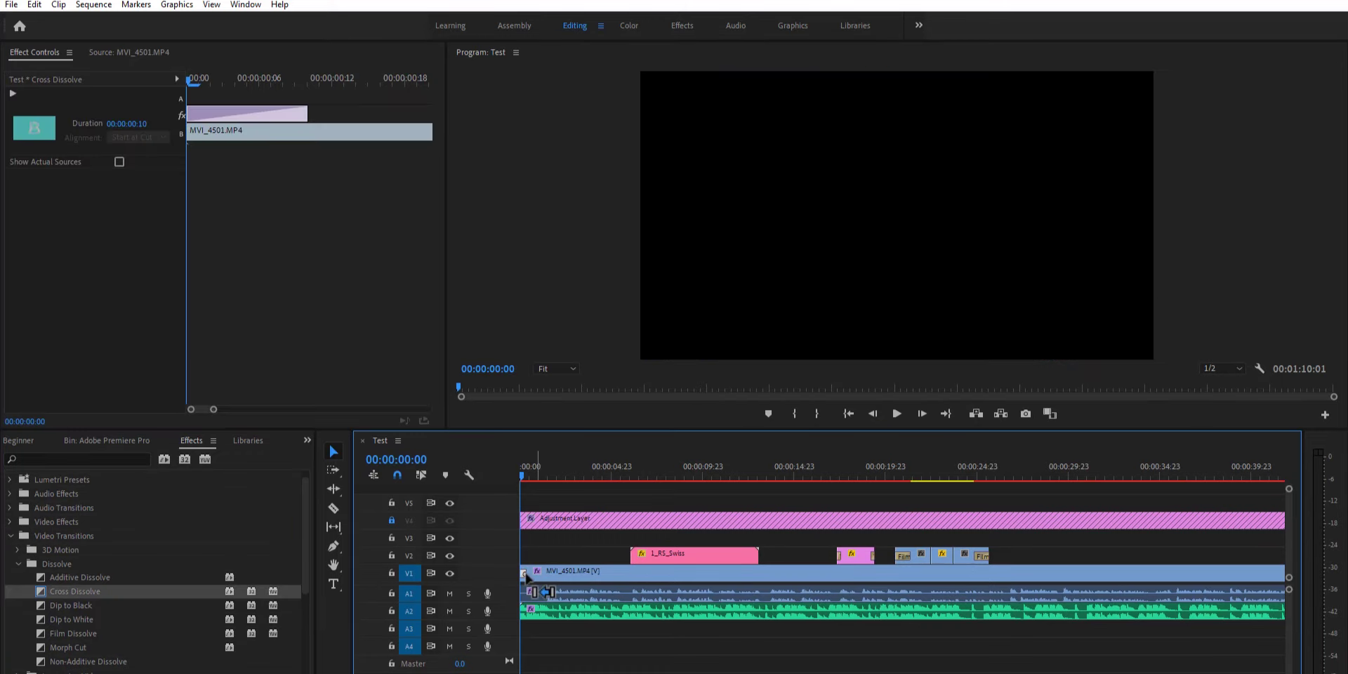
{"action": "key", "text": "Delete"}
Unlock V4, apply the default Cross Dissolve to the Adjustment Layer start, and preview the fade
{"action": "left_click", "coordinate": [392, 521]}
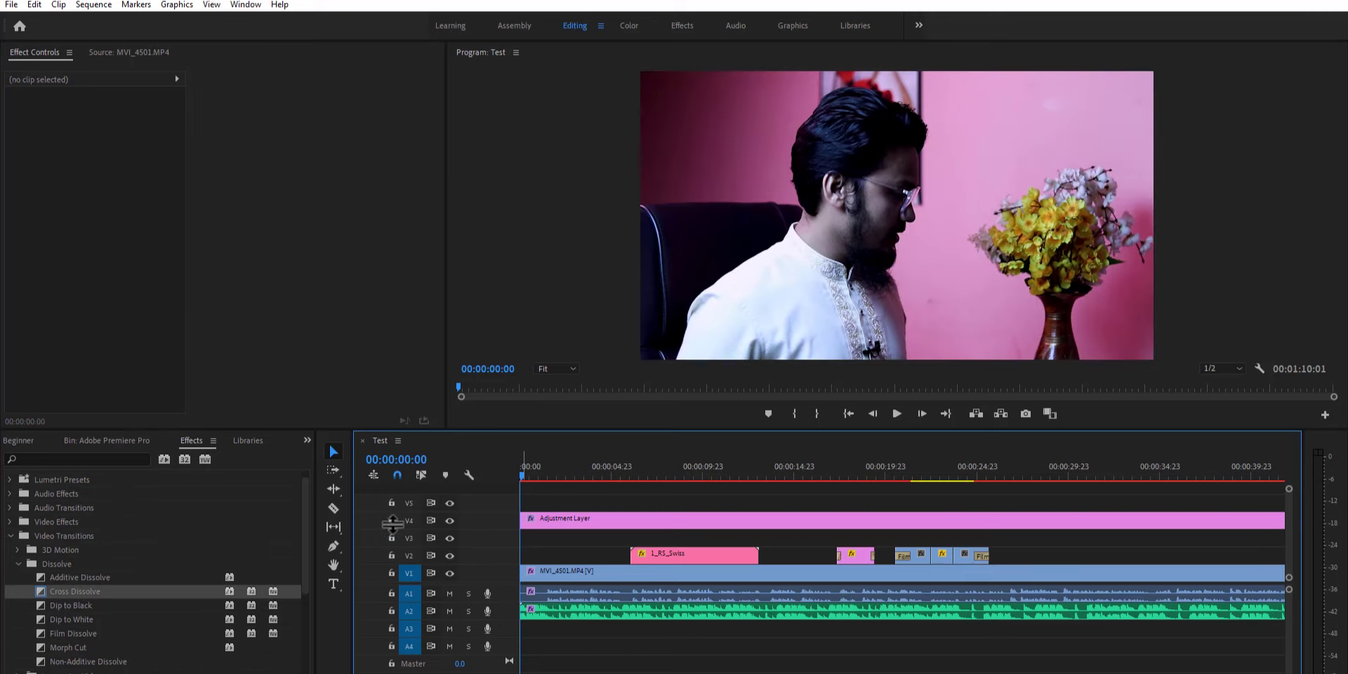
{"action": "key", "text": "ctrl+d"}
{"action": "left_click", "coordinate": [524, 520]}
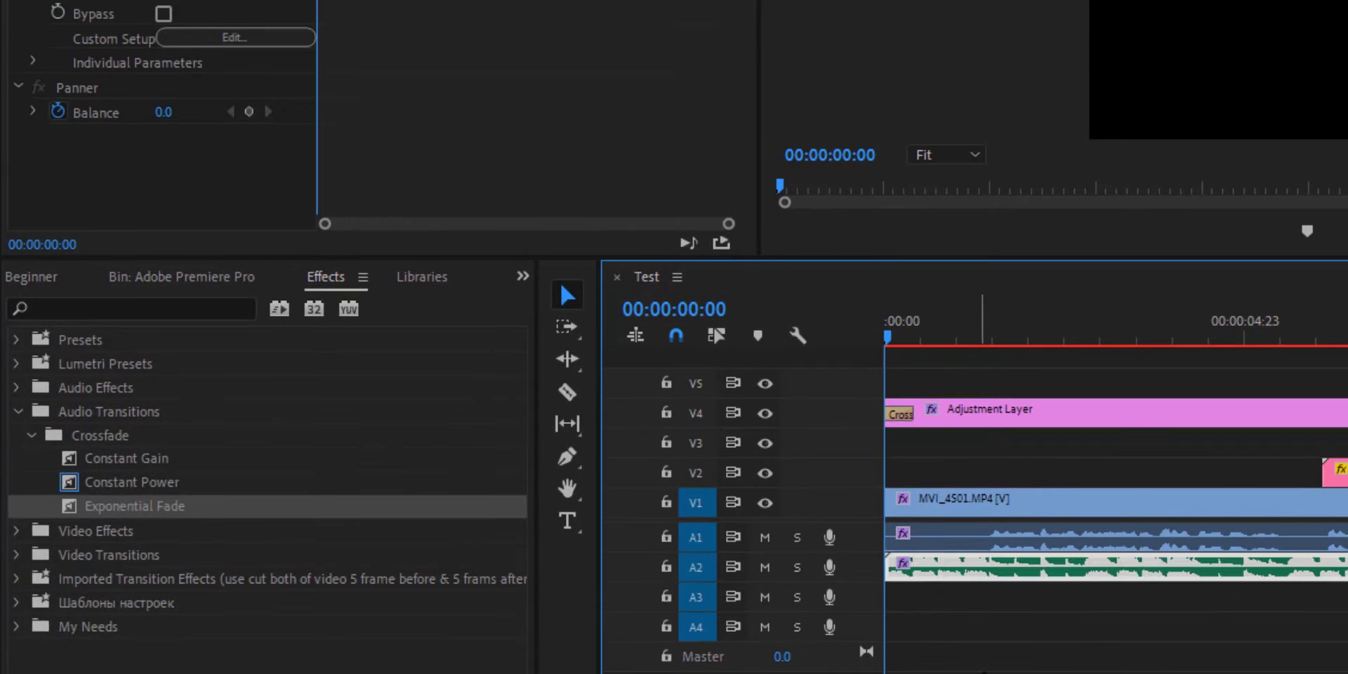
{"action": "left_click", "coordinate": [906, 415]}
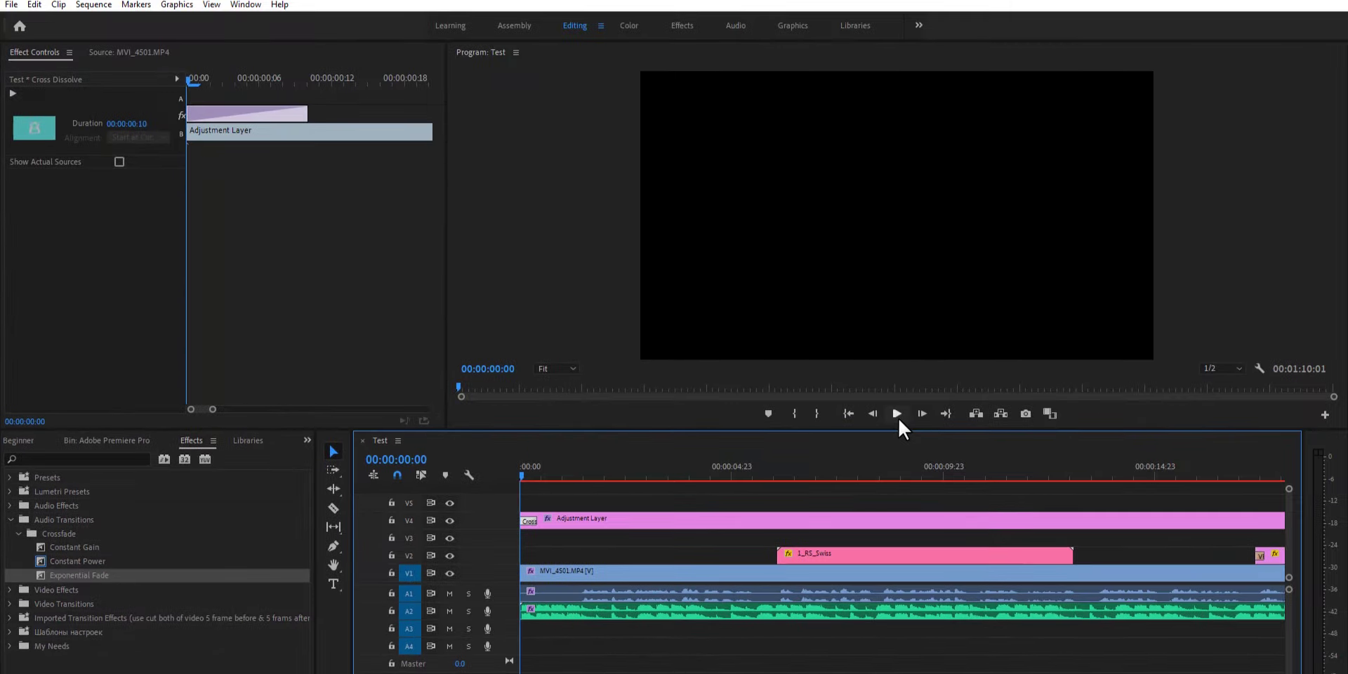
{"action": "left_click", "coordinate": [897, 415]}
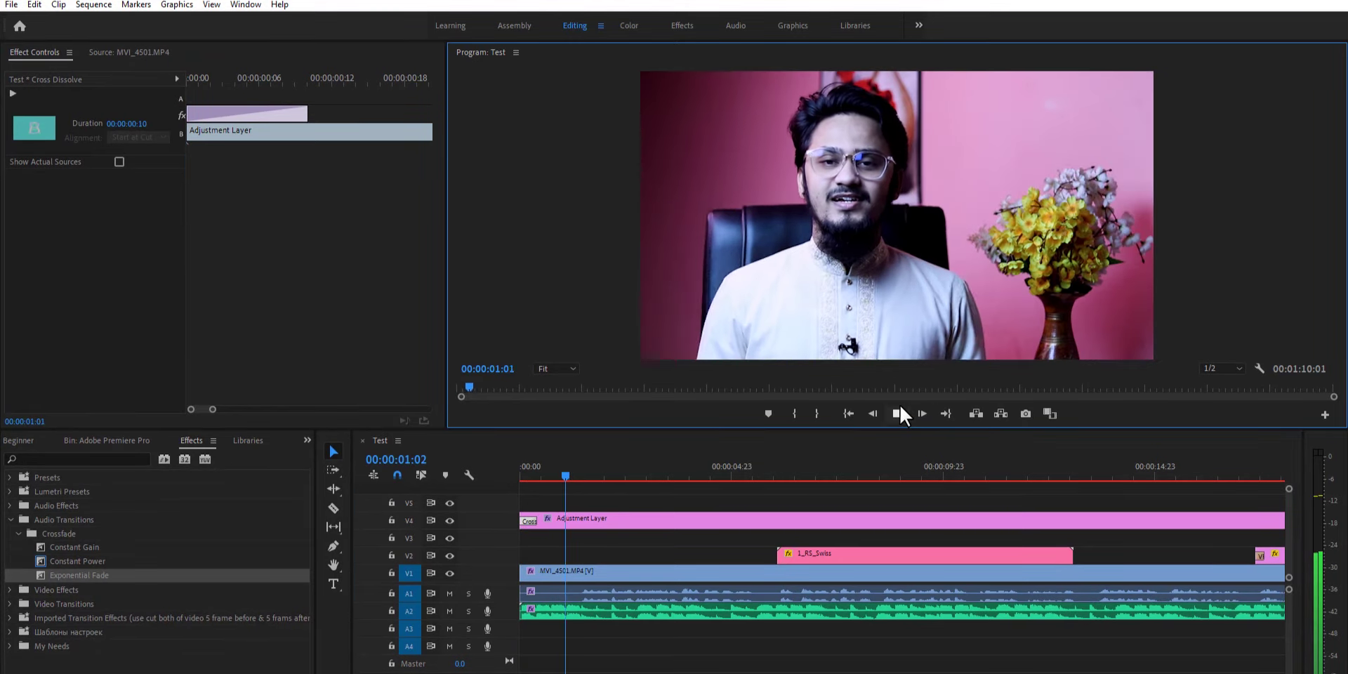
Set the dissolve duration to 00:00:00:15 and return the playhead to the sequence start
{"action": "left_click", "coordinate": [128, 125]}
{"action": "left_click", "coordinate": [128, 125]}
{"action": "type", "text": "15"}
{"action": "key", "text": "Return"}
{"action": "left_click_drag", "start_coordinate": [651, 535], "coordinate": [566, 539]}
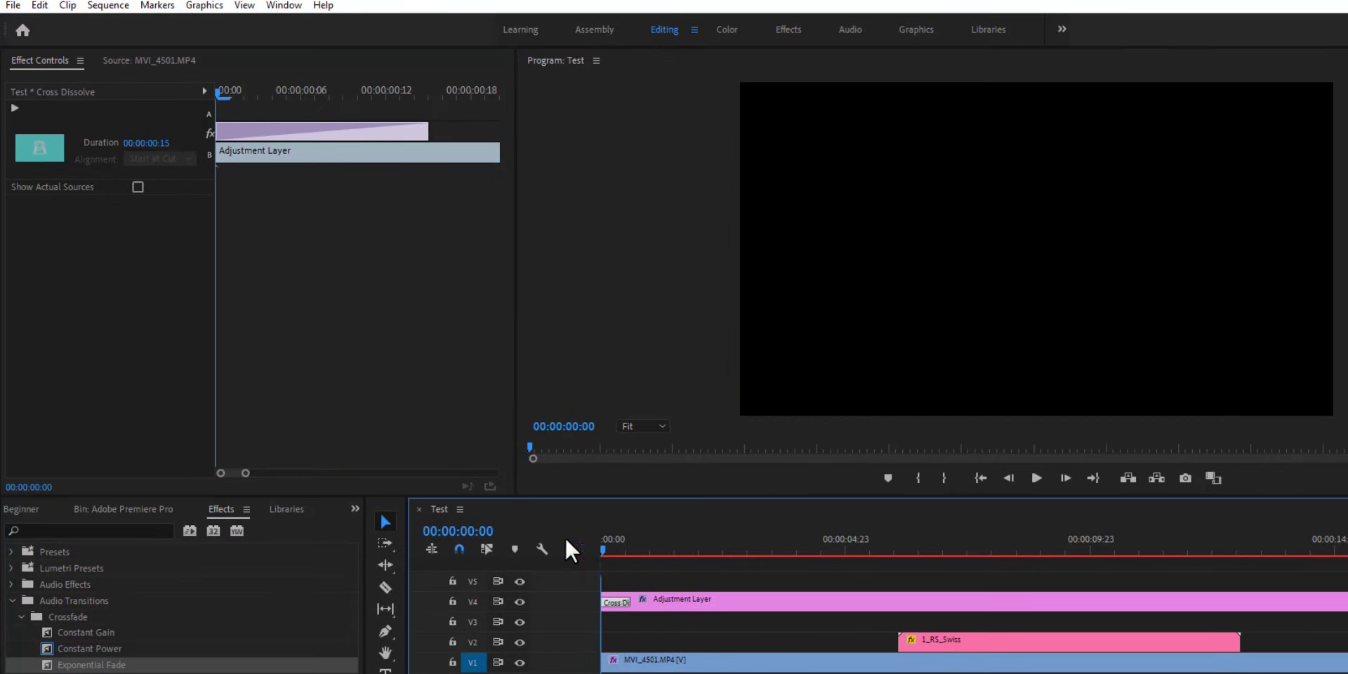
{"action": "left_click", "coordinate": [1038, 478]}
{"action": "left_click", "coordinate": [1038, 478]}
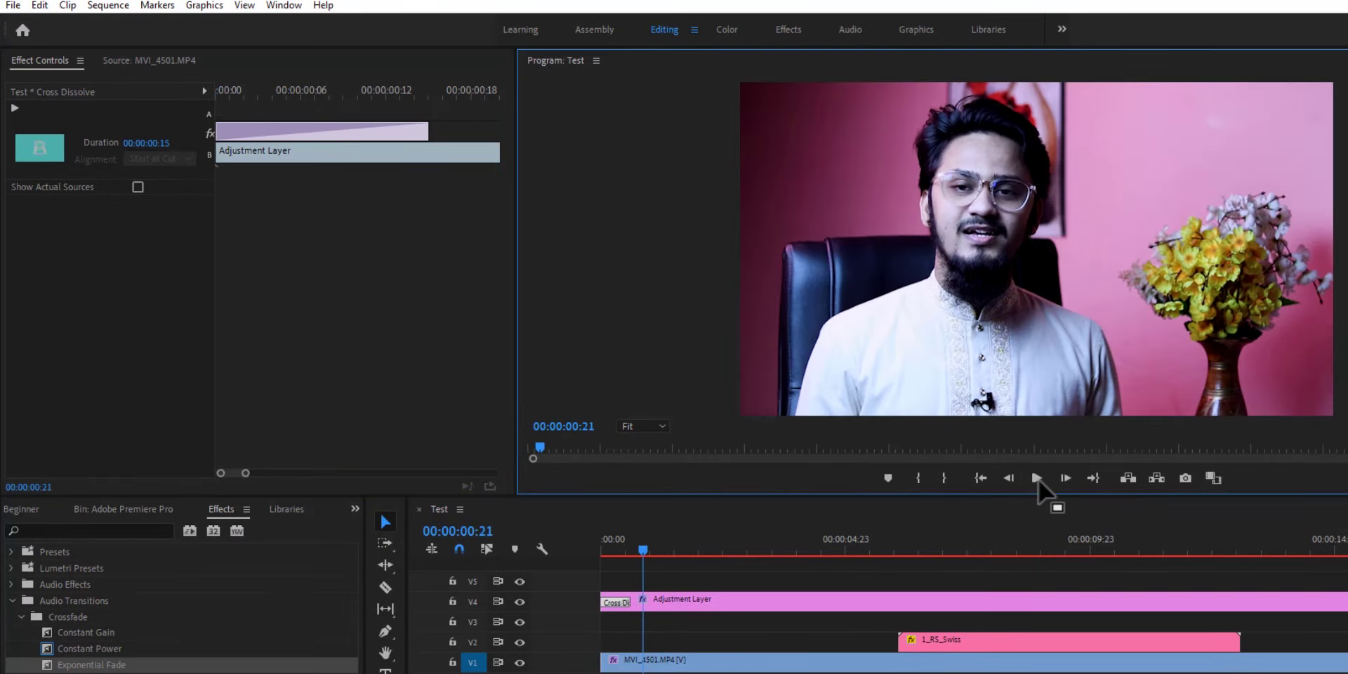
{"action": "left_click", "coordinate": [616, 603]}
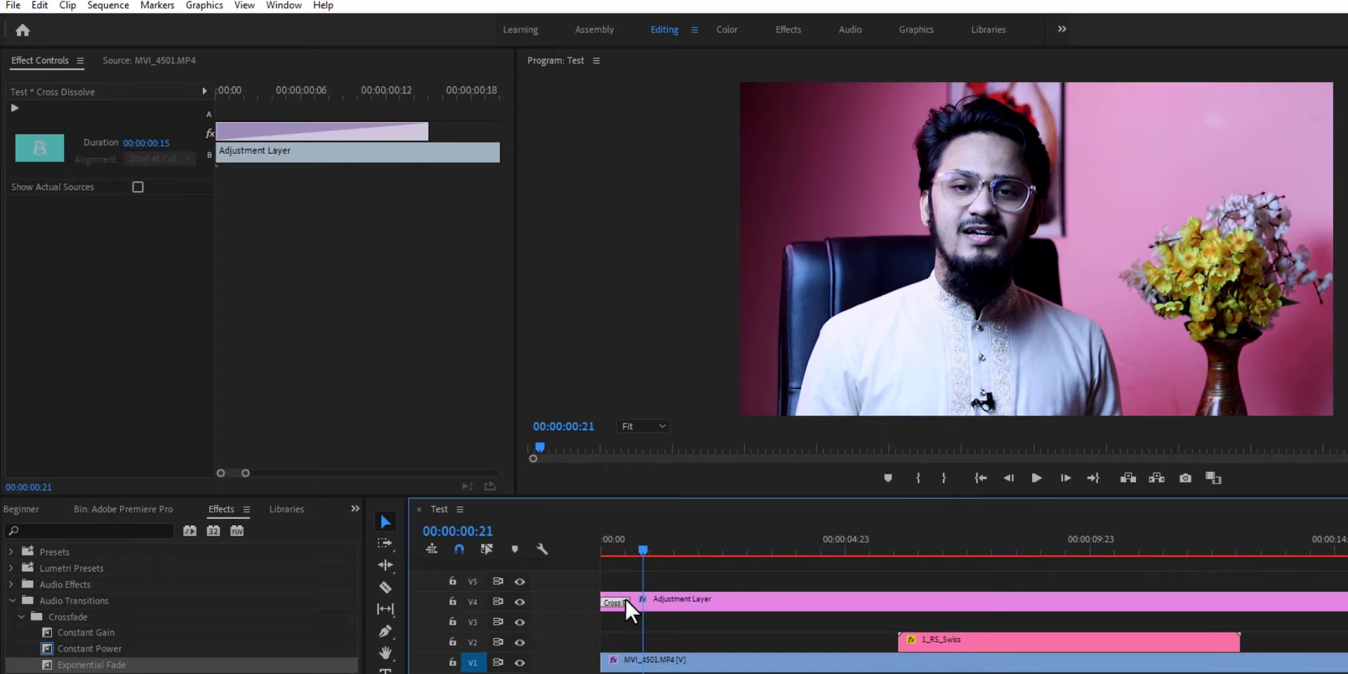
{"action": "key", "text": "Delete"}
{"action": "left_click_drag", "start_coordinate": [648, 553], "coordinate": [580, 555]}
{"action": "key", "text": "space"}
{"action": "key", "text": "ctrl+z"}
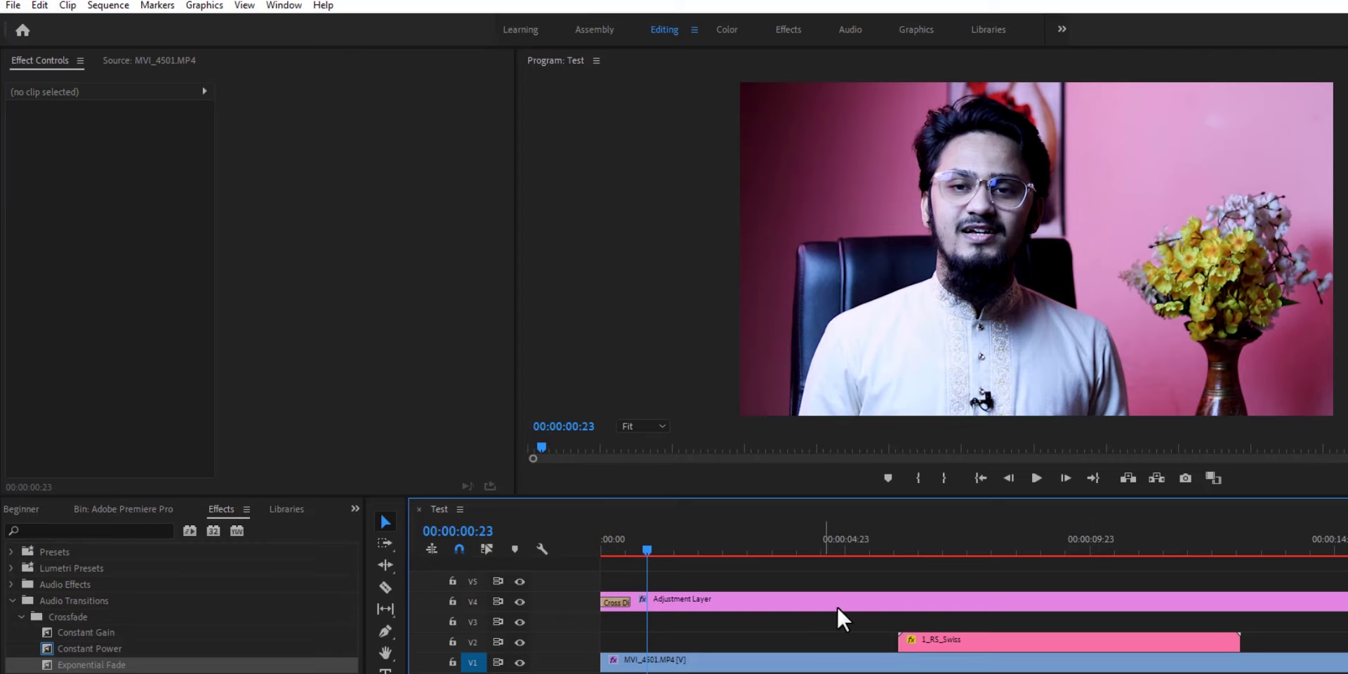
{"action": "left_click_drag", "start_coordinate": [644, 551], "coordinate": [543, 552]}
{"action": "key", "text": "space"}
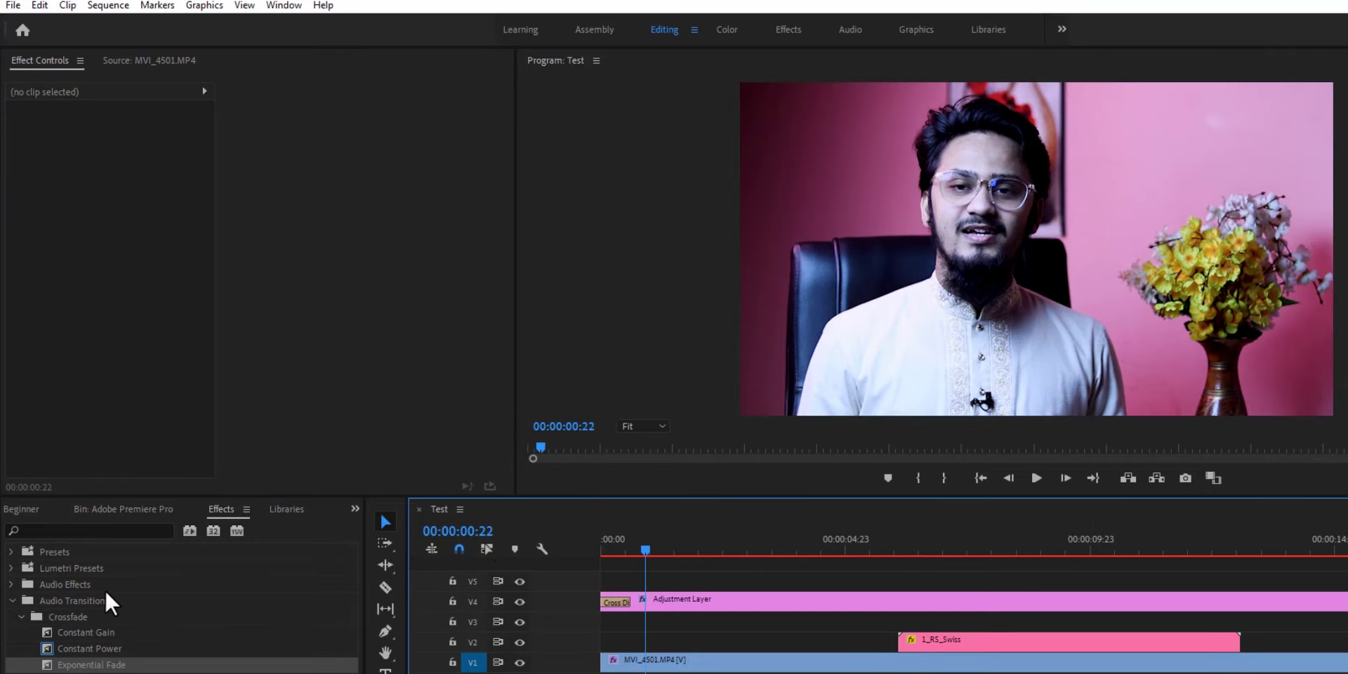
{"action": "left_click", "coordinate": [12, 601]}
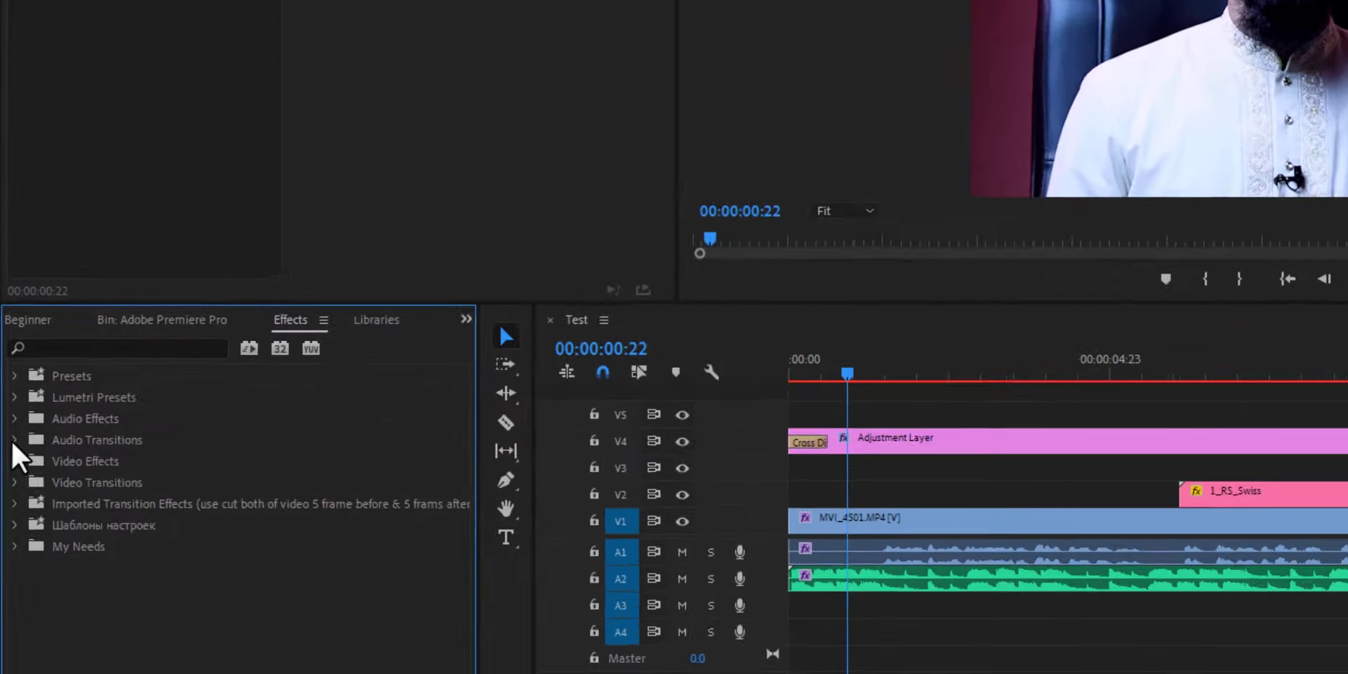
{"action": "left_click", "coordinate": [8, 521]}
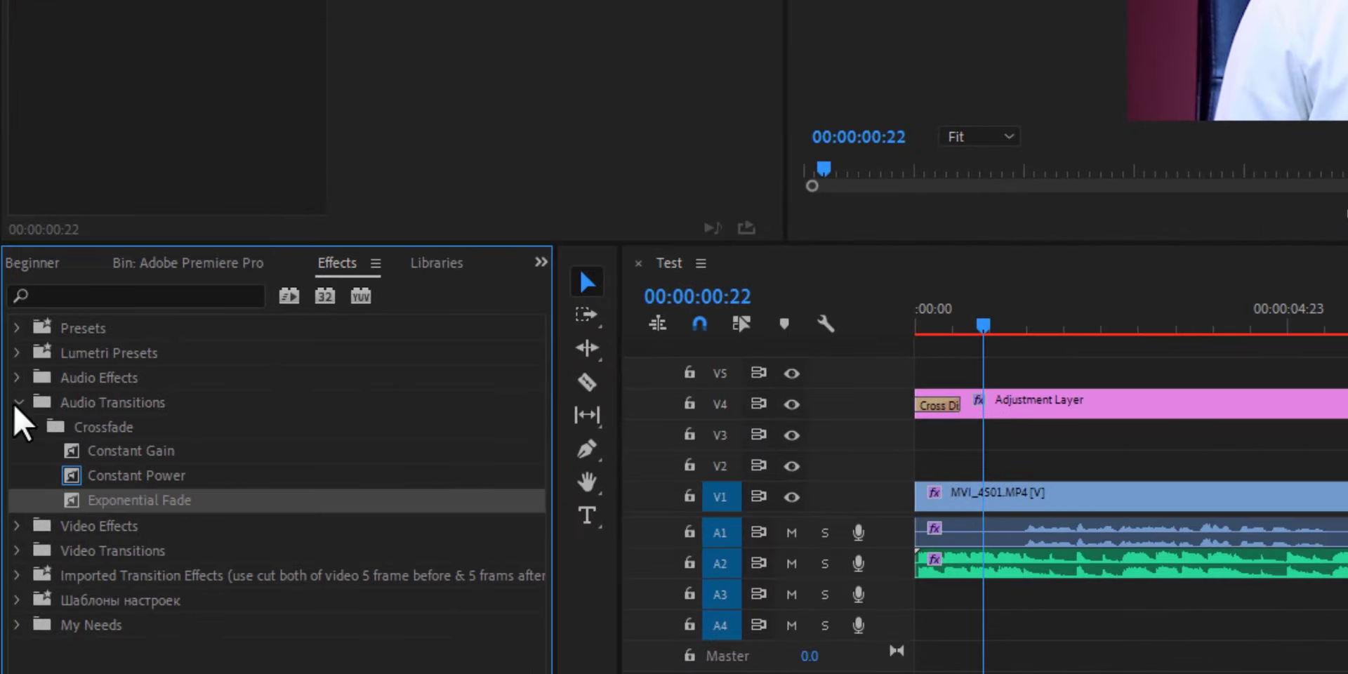
Add a Constant Power crossfade at the audio start and play the opening to hear it
{"action": "mouse_move", "coordinate": [24, 476]}
{"action": "left_mouse_down"}
{"action": "mouse_move", "coordinate": [963, 502]}
{"action": "mouse_move", "coordinate": [923, 565]}
{"action": "left_mouse_up"}
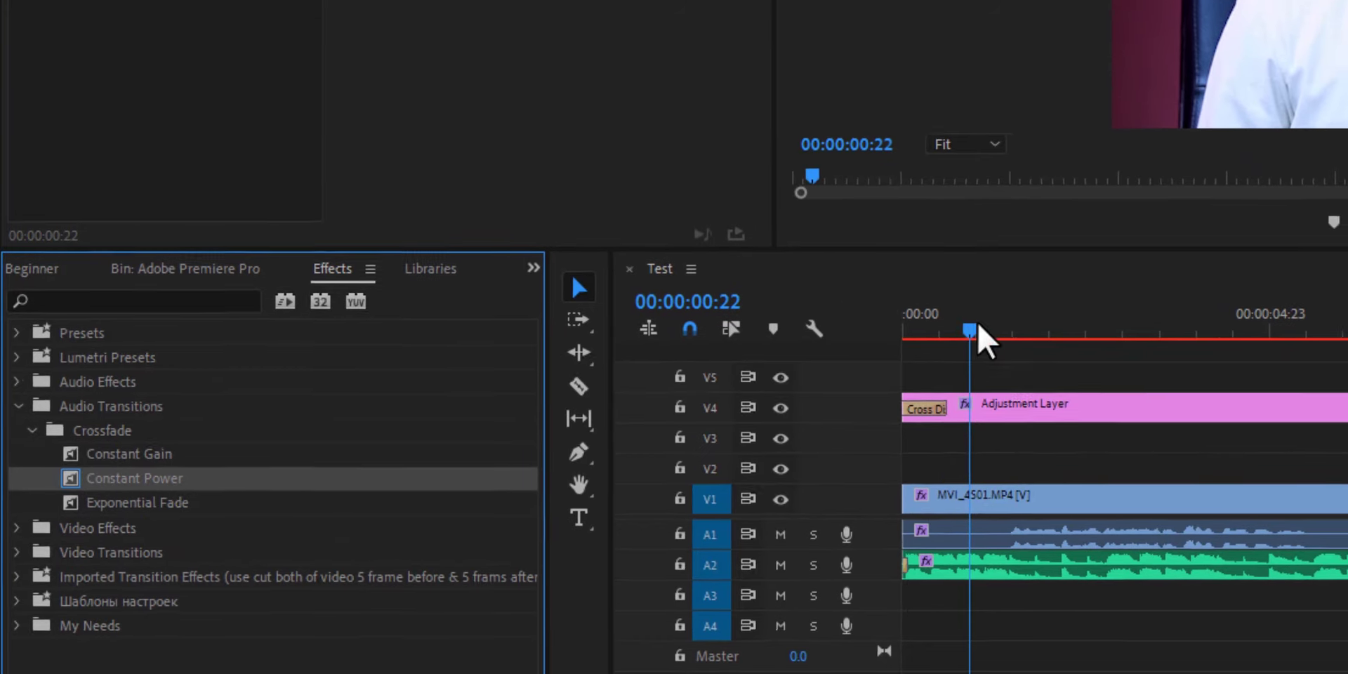
{"action": "key", "text": "Home"}
{"action": "key", "text": "equal"}
{"action": "key", "text": "equal"}
{"action": "key", "text": "equal"}
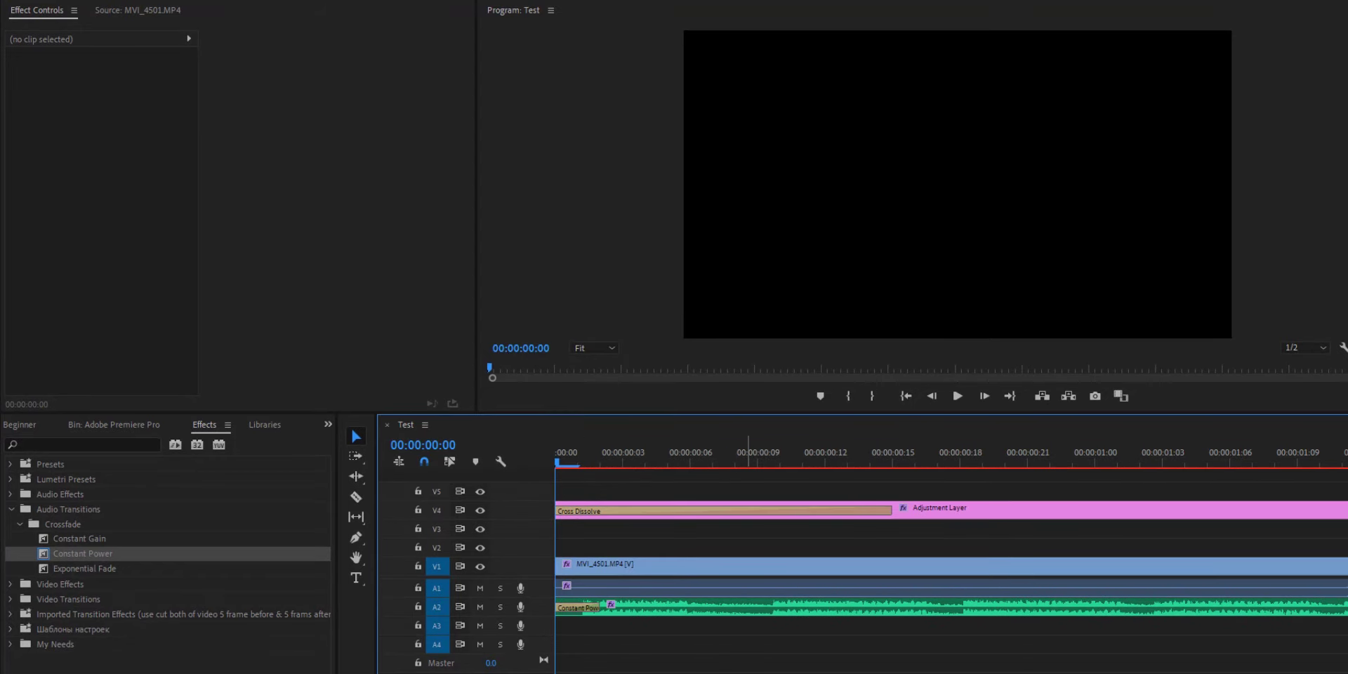
{"action": "key", "text": "space"}
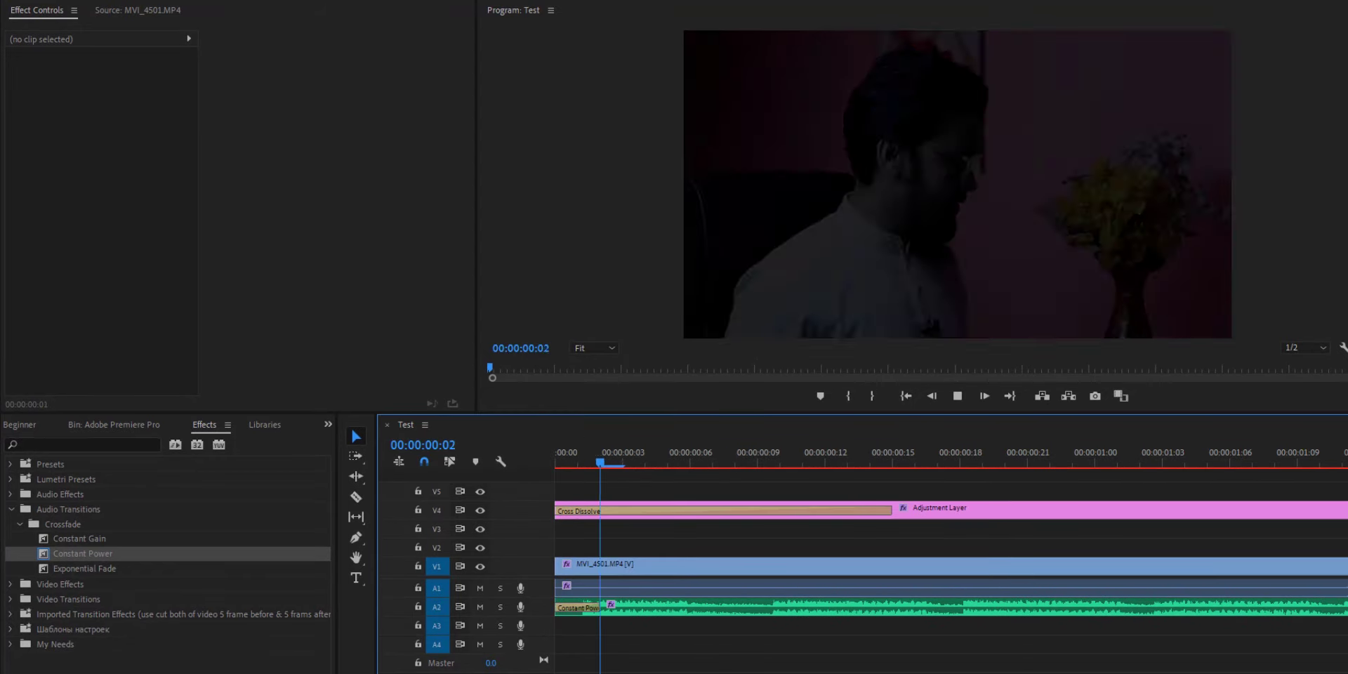
{"action": "key", "text": "space"}
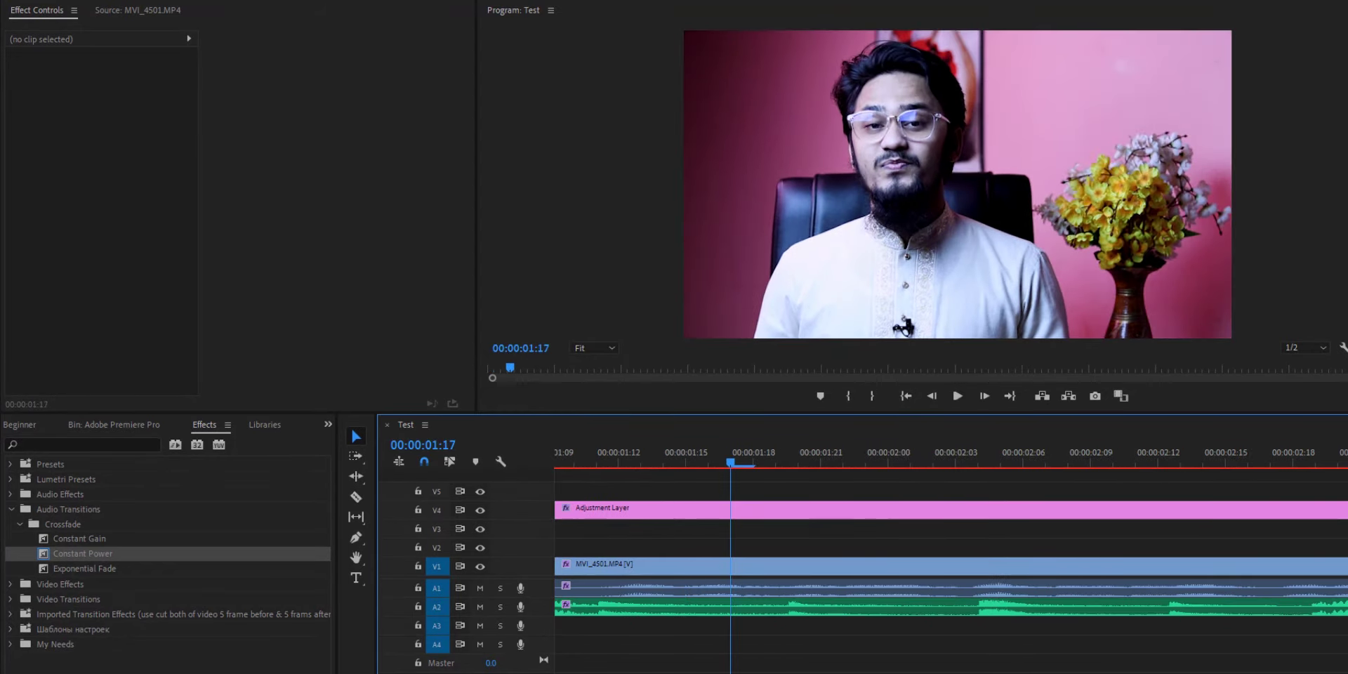
{"action": "key", "text": "backslash"}
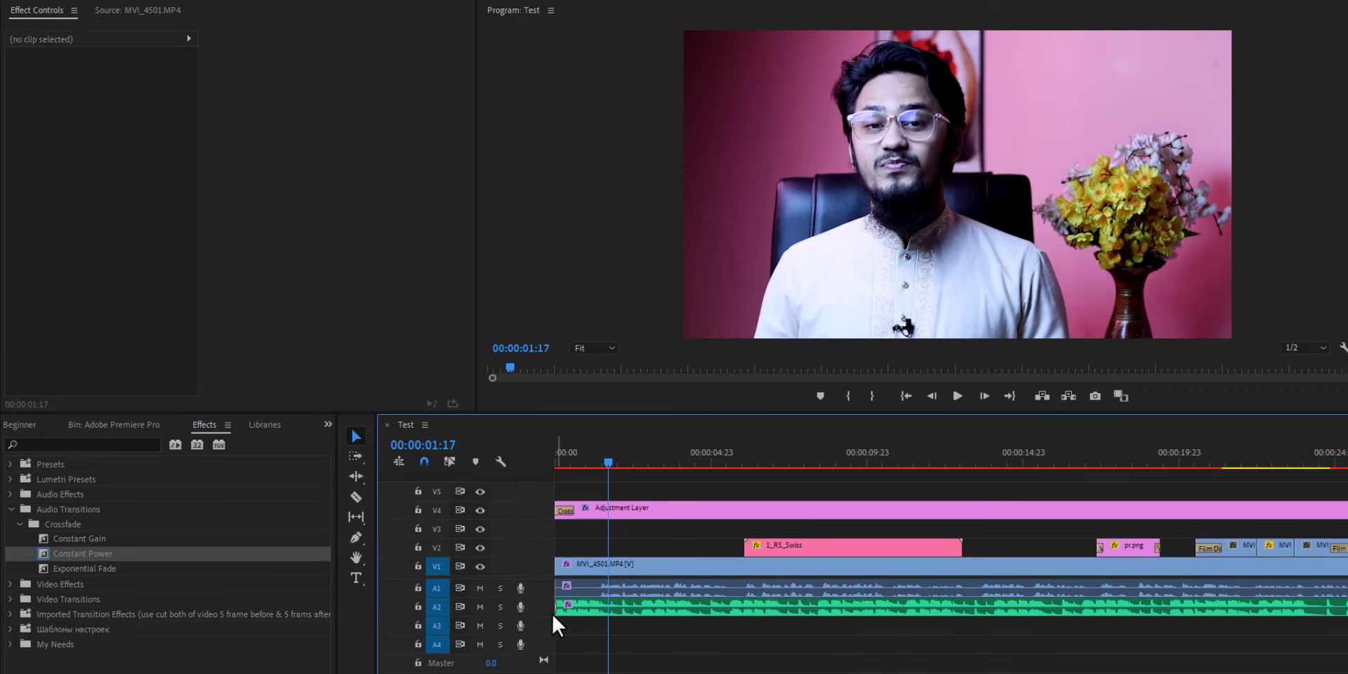
Delete the A2 crossfade, keeping the one on A1, and preview the edit
{"action": "left_click", "coordinate": [555, 605]}
{"action": "left_click", "coordinate": [557, 590]}
{"action": "key", "text": "Home"}
{"action": "key", "text": "backslash"}
{"action": "left_click", "coordinate": [576, 605]}
{"action": "key", "text": "Delete"}
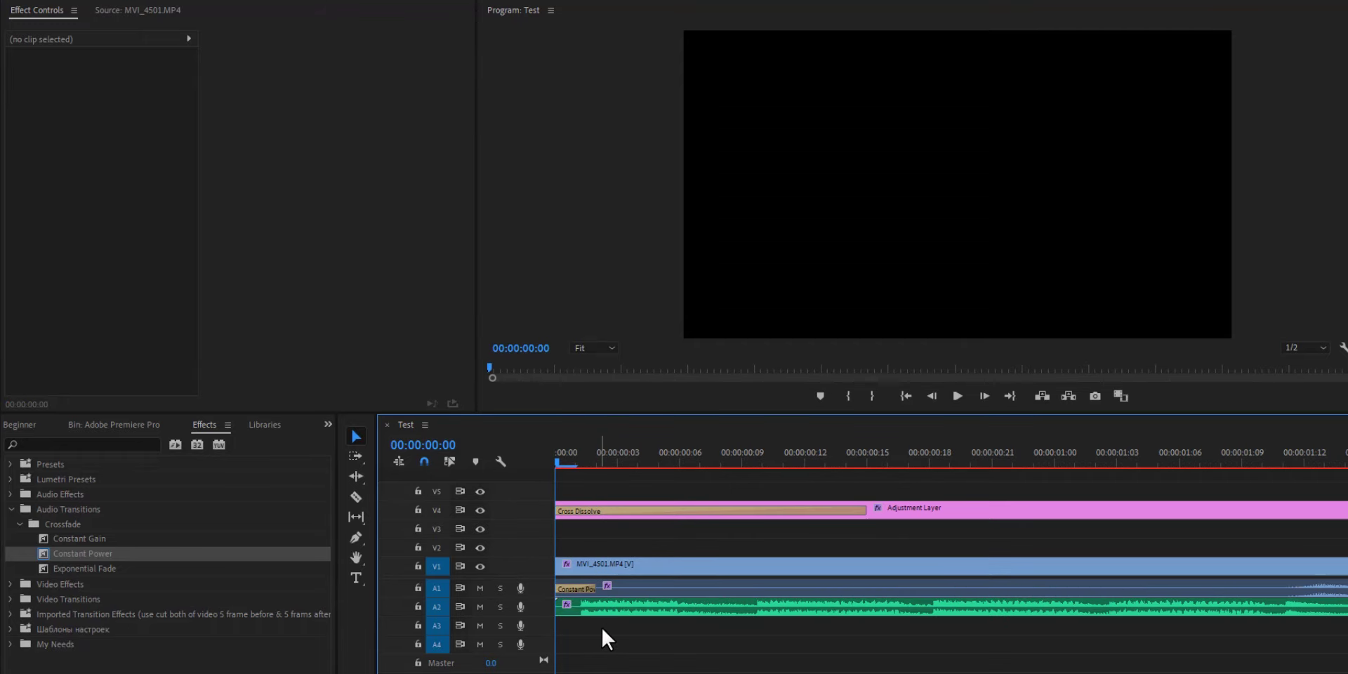
{"action": "key", "text": "backslash"}
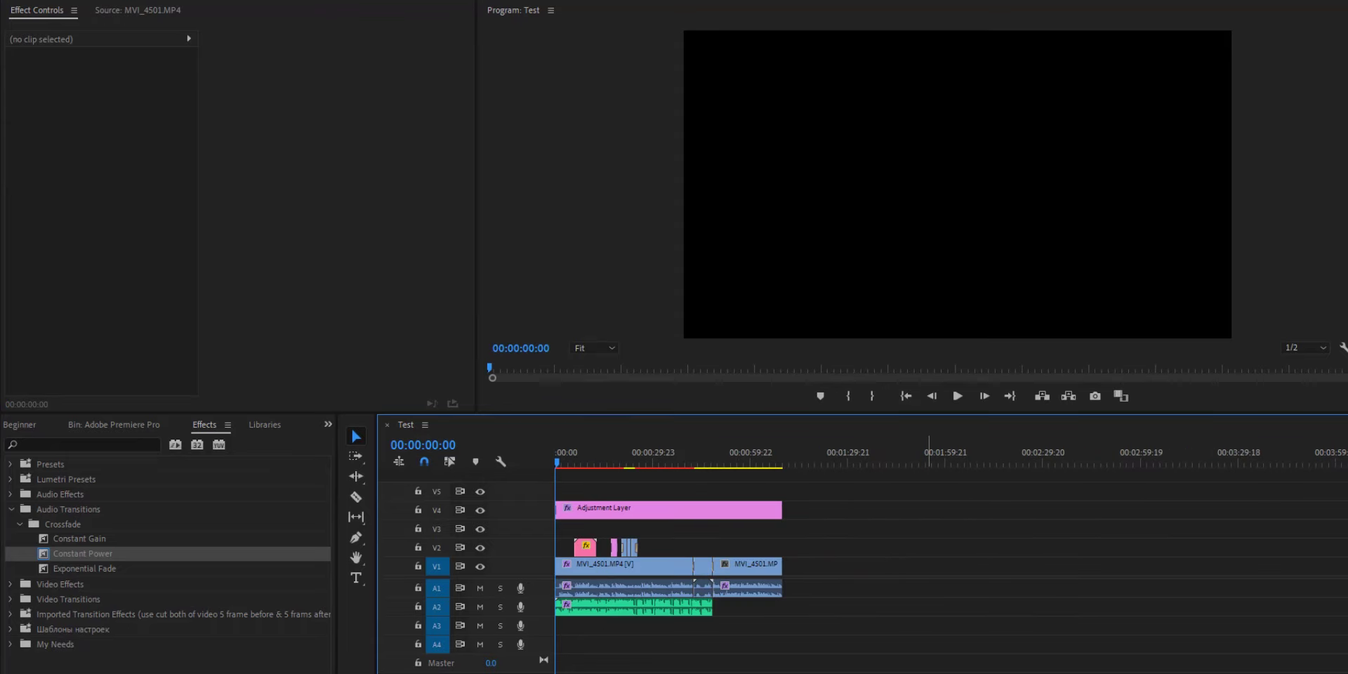
{"action": "left_click_drag", "start_coordinate": [563, 455], "coordinate": [781, 466]}
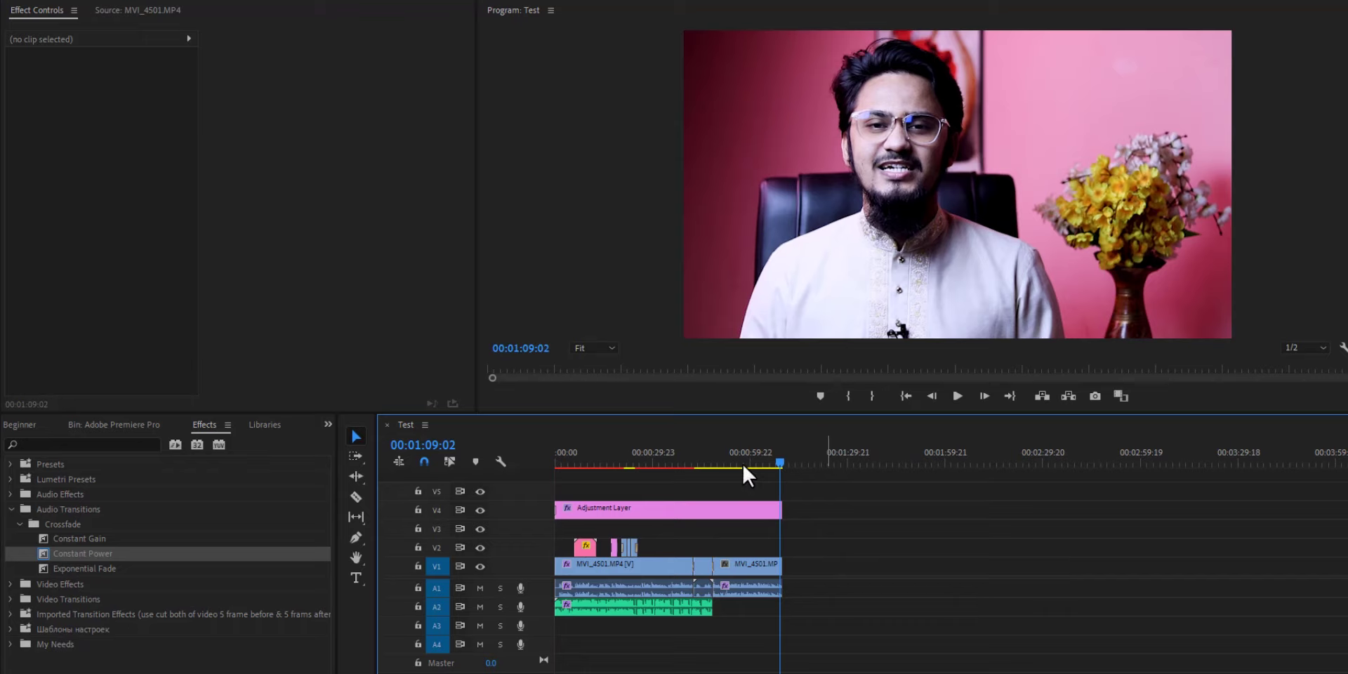
{"action": "key", "text": "Home"}
{"action": "key", "text": "backslash"}
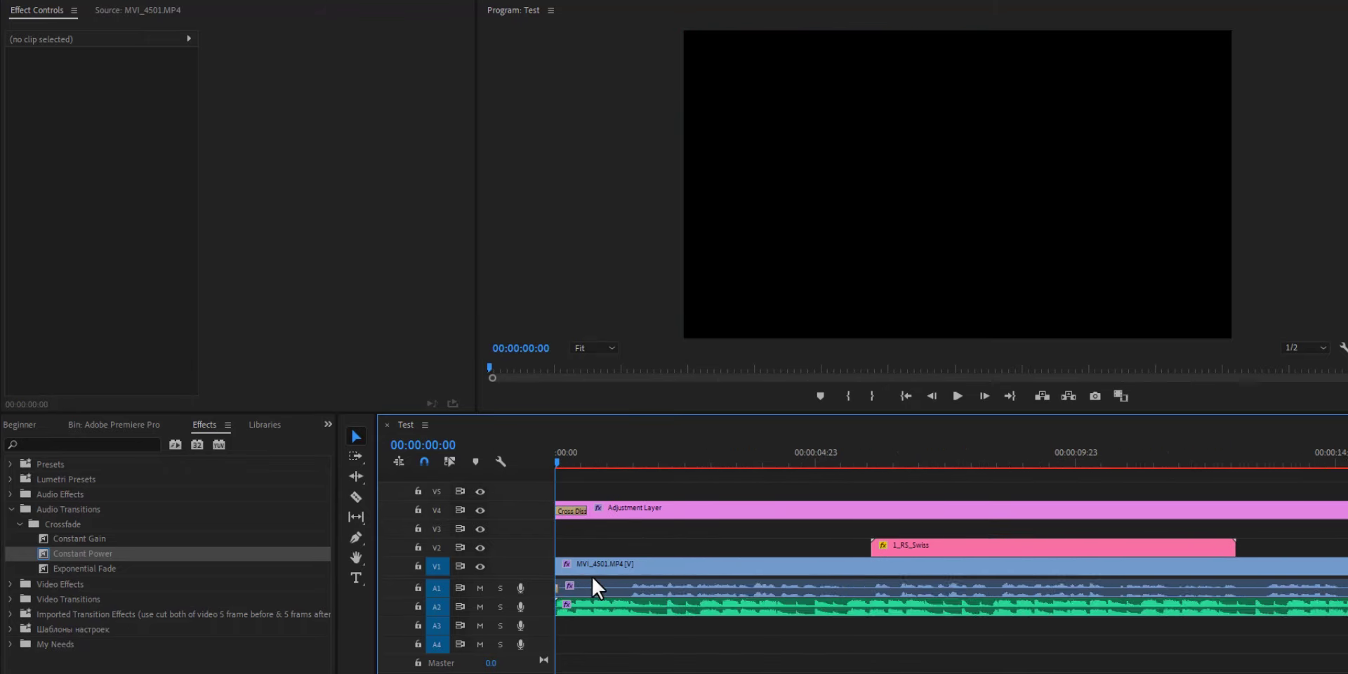
Check the Adjustment Layer's opening dissolve, work toward the sequence end, and save the project with Ctrl+S
{"action": "left_click", "coordinate": [608, 511]}
{"action": "key", "text": "minus"}
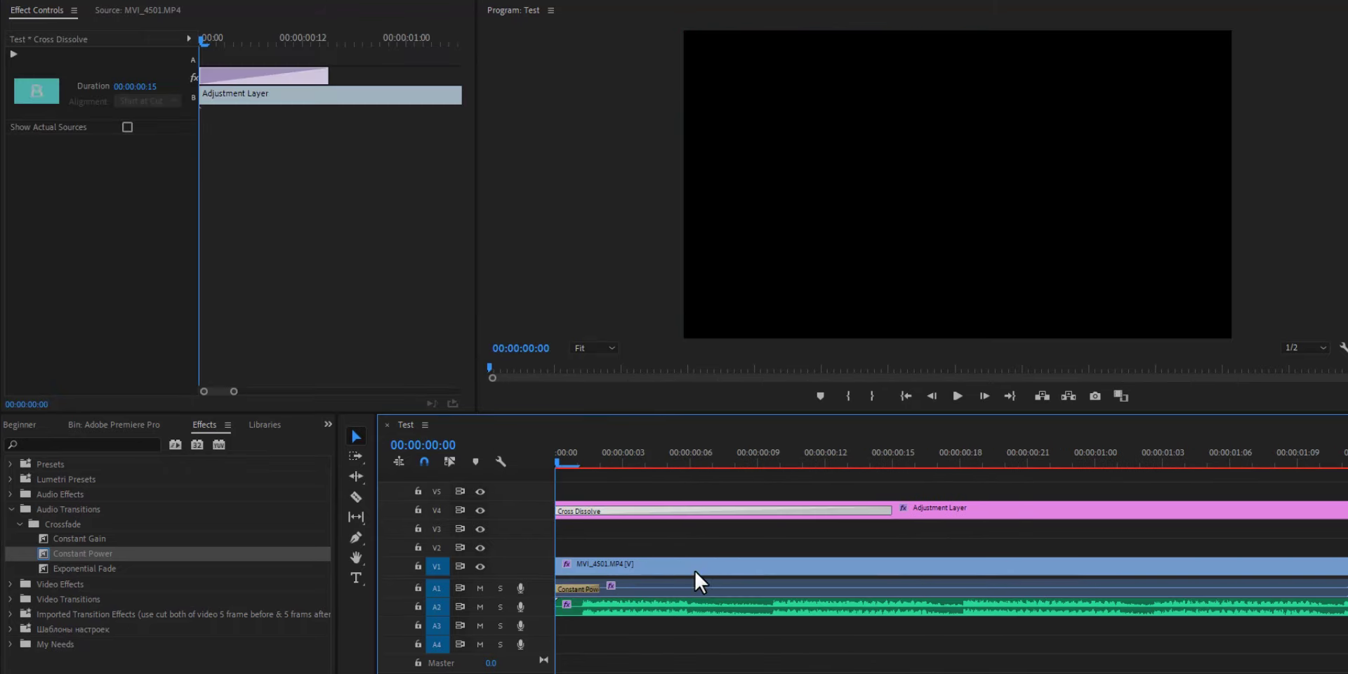
{"action": "key", "text": "minus"}
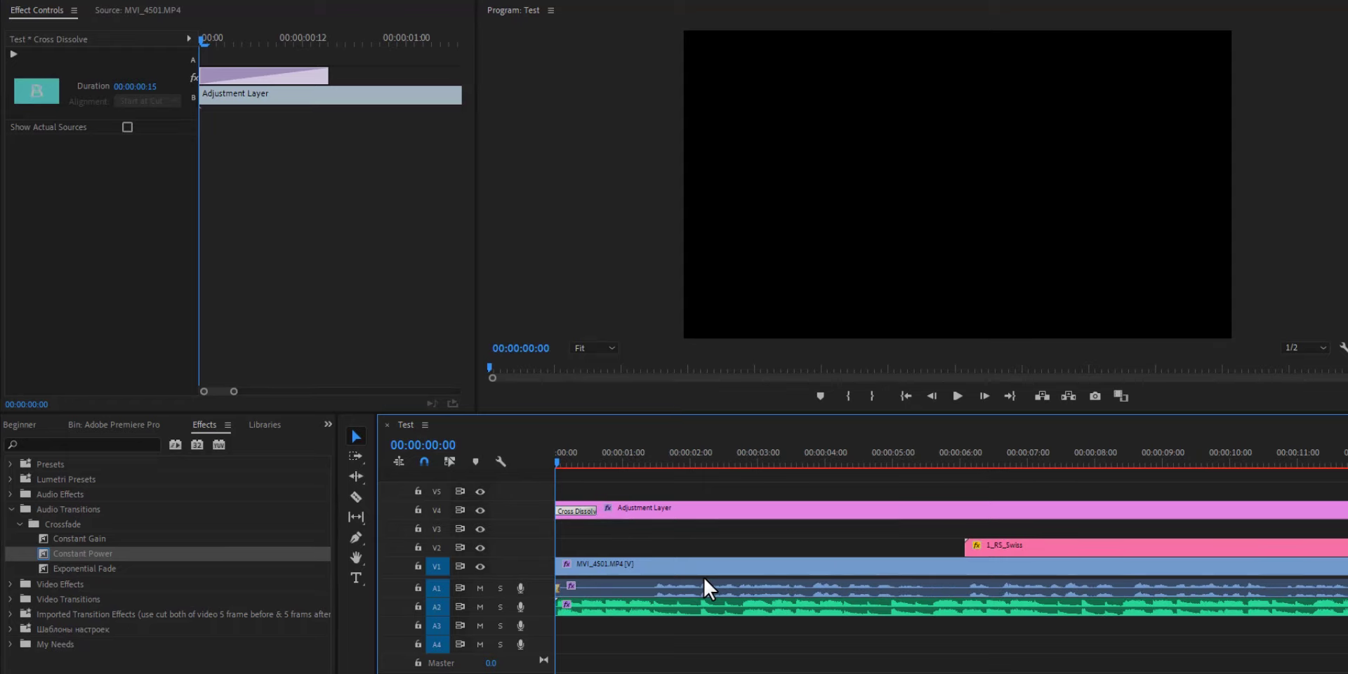
{"action": "key", "text": "minus"}
{"action": "key", "text": "minus"}
{"action": "left_click", "coordinate": [1141, 506]}
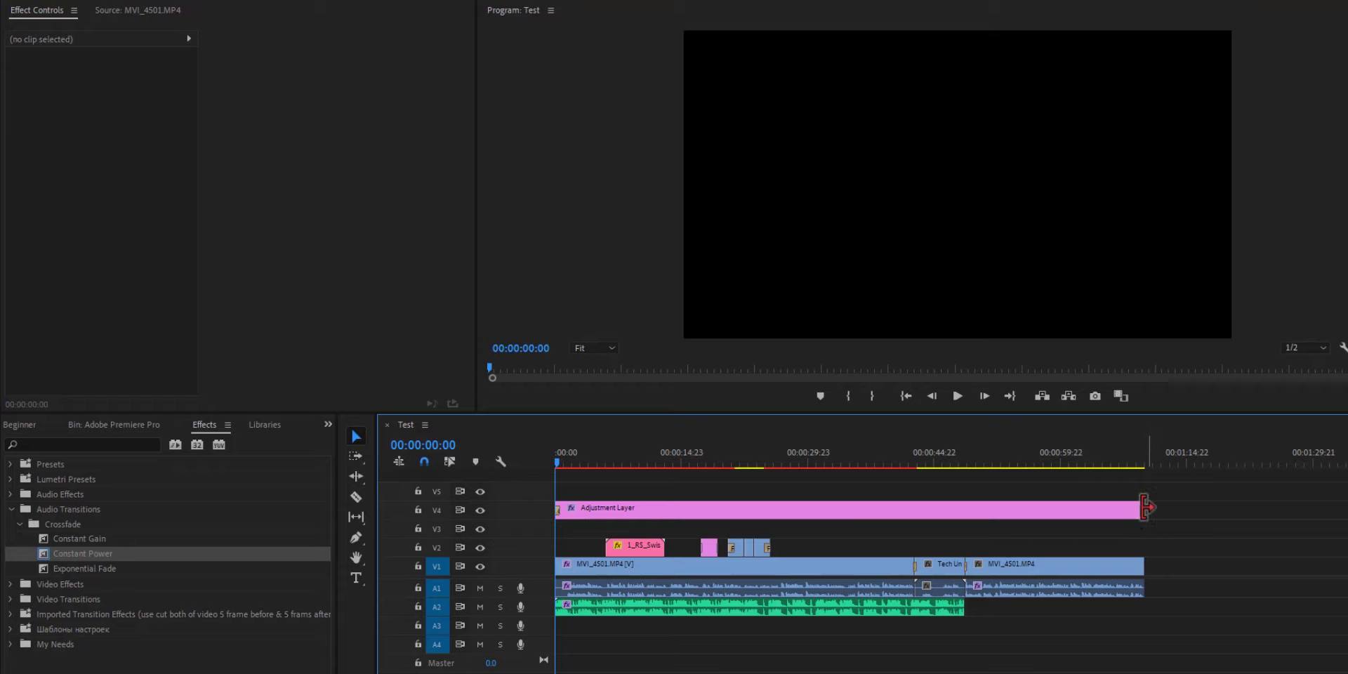
{"action": "left_click_drag", "start_coordinate": [45, 555], "coordinate": [1139, 587]}
{"action": "left_click", "coordinate": [1142, 444]}
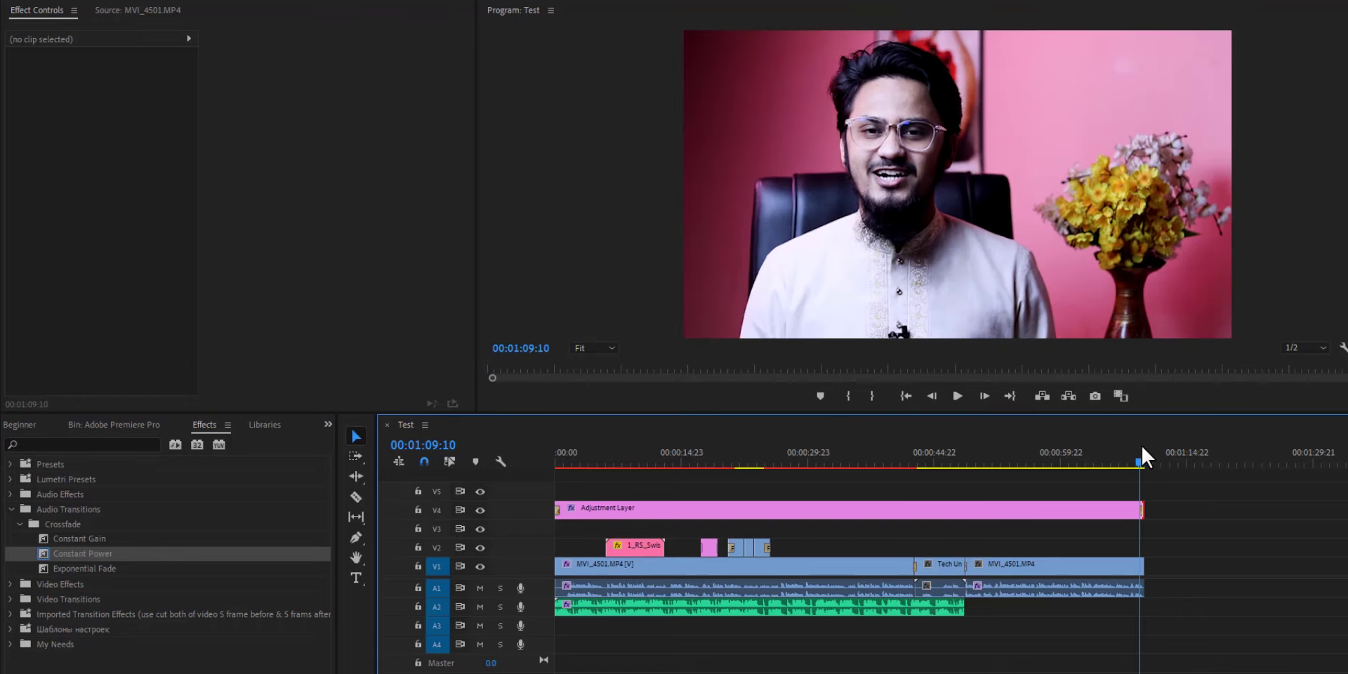
{"action": "key", "text": "ctrl+s"}
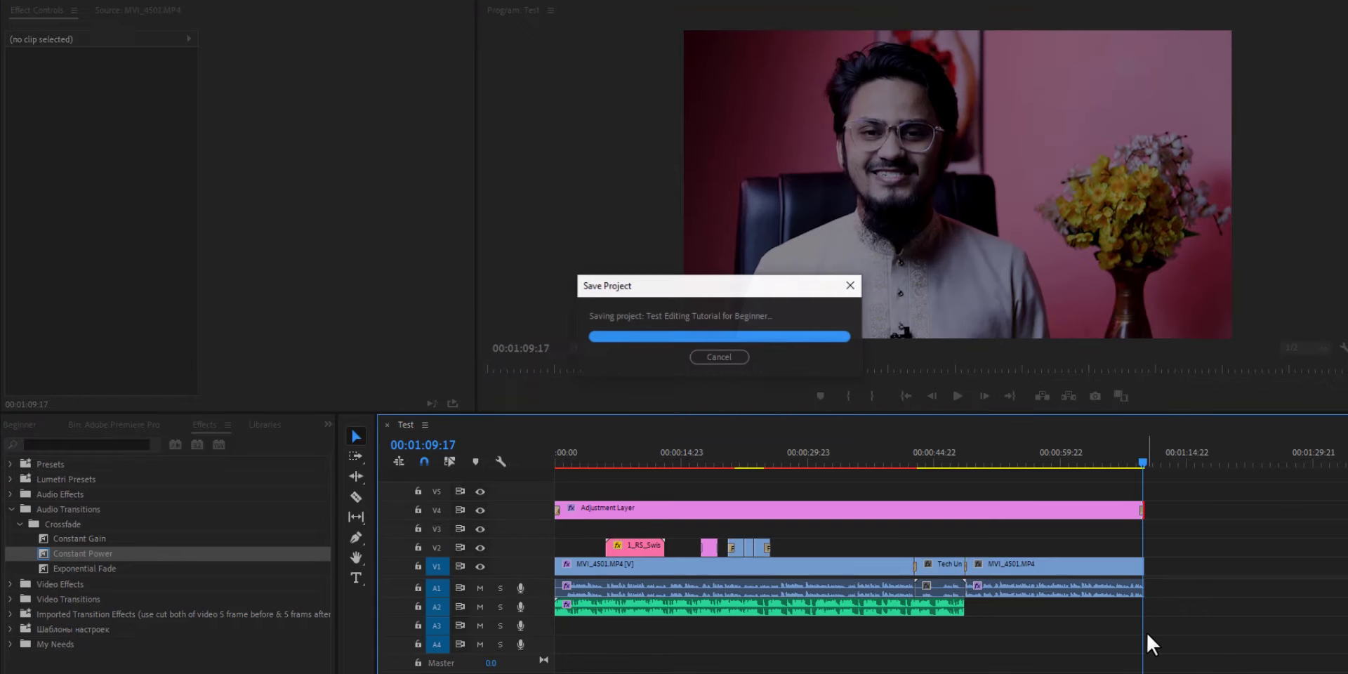
Select the closing 15-frame dissolve and play the last second to preview the fade-out
{"action": "key", "text": "="}
{"action": "key", "text": "="}
{"action": "key", "text": "="}
{"action": "key", "text": "="}
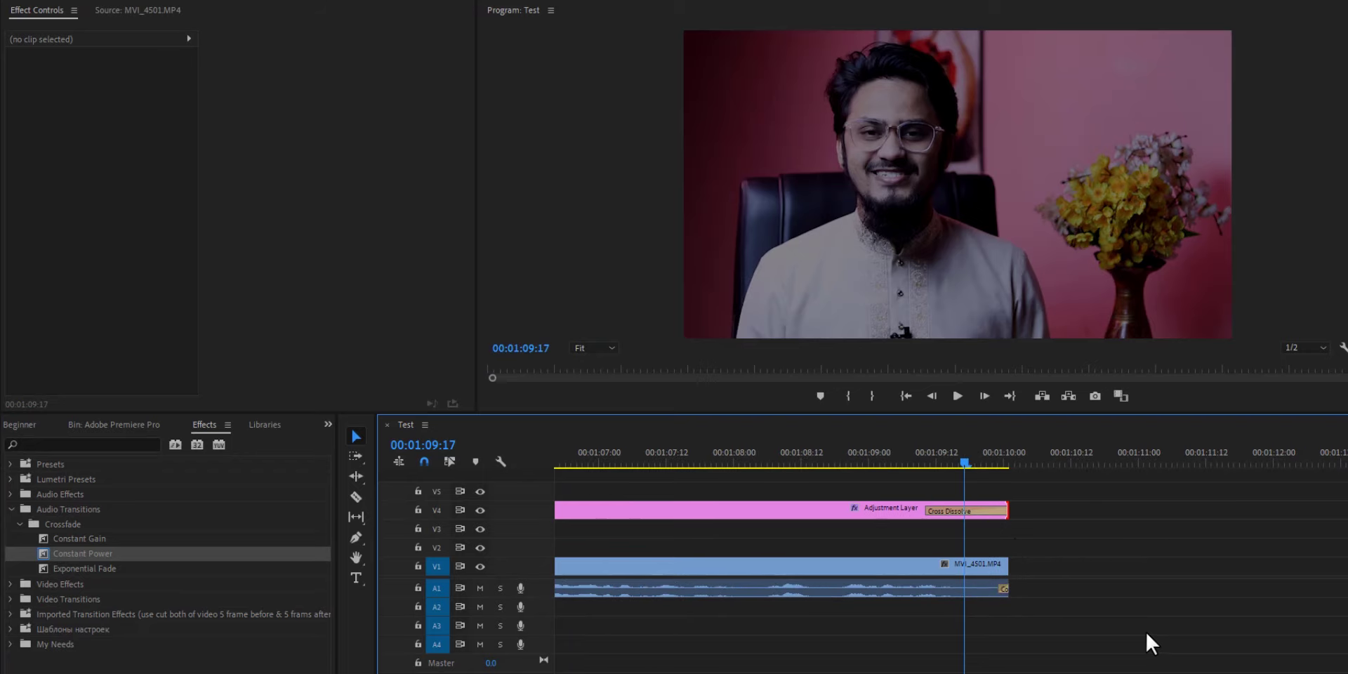
{"action": "left_click", "coordinate": [971, 511]}
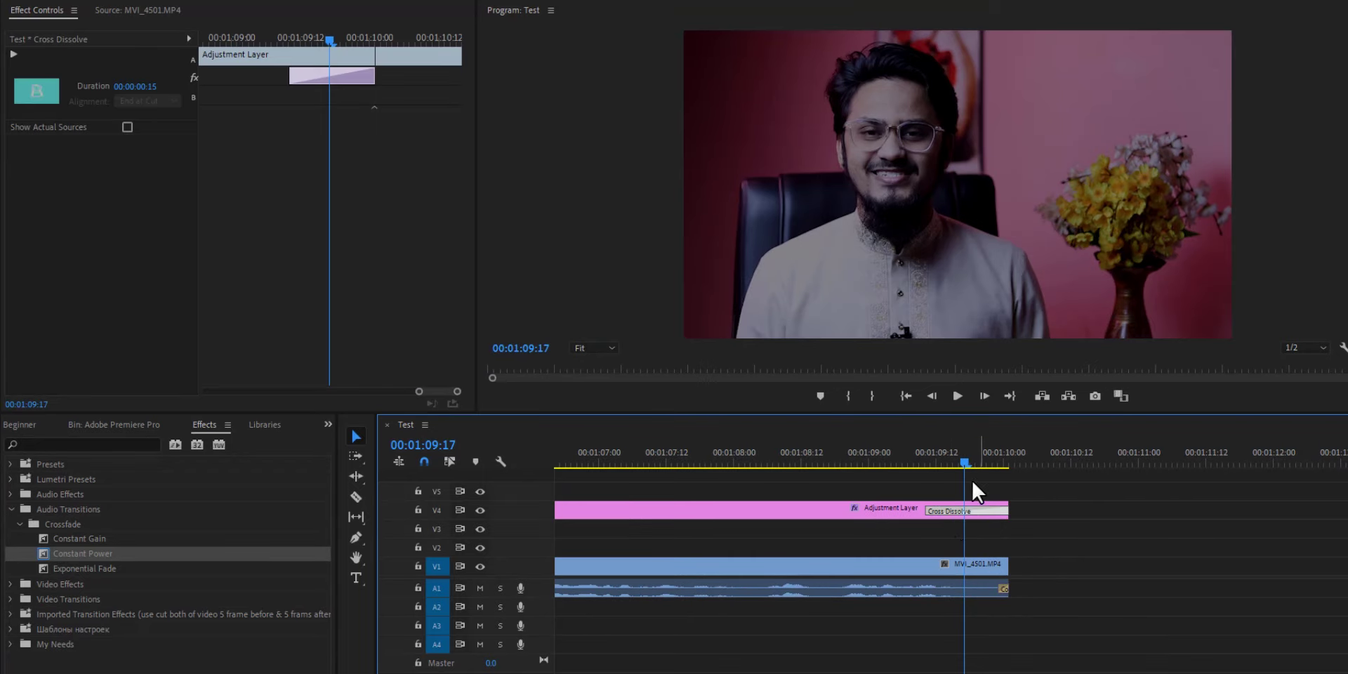
{"action": "left_click", "coordinate": [852, 458]}
{"action": "left_click", "coordinate": [954, 398]}
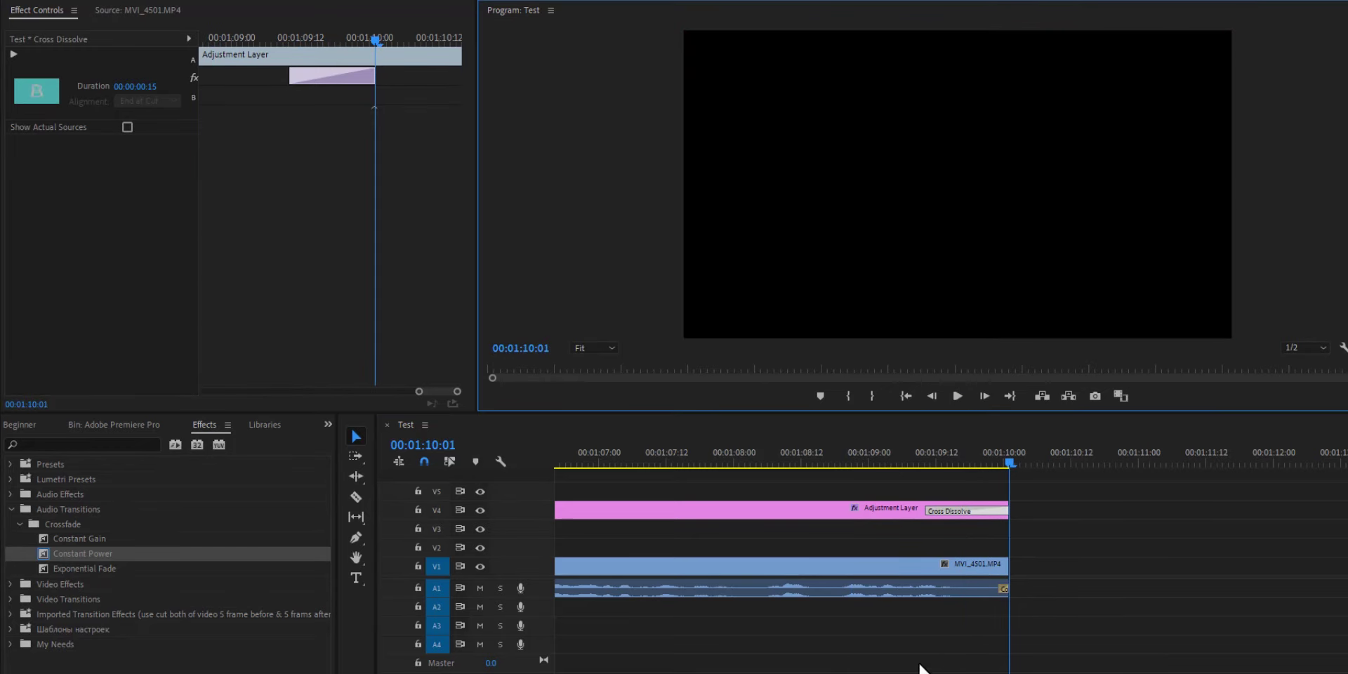
{"action": "key", "text": "backslash"}
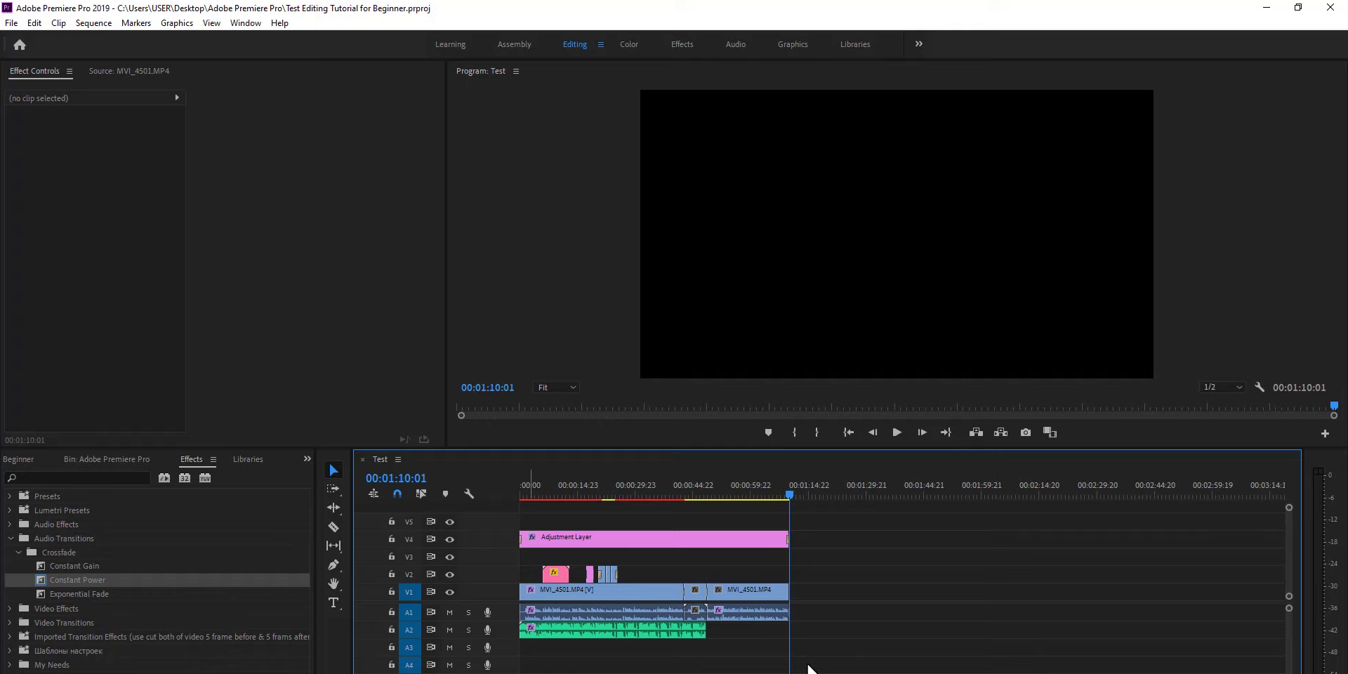
Collapse Audio Transitions, park the playhead at 00:00:53:05, and choose File > Export > Media
{"action": "left_click", "coordinate": [11, 539]}
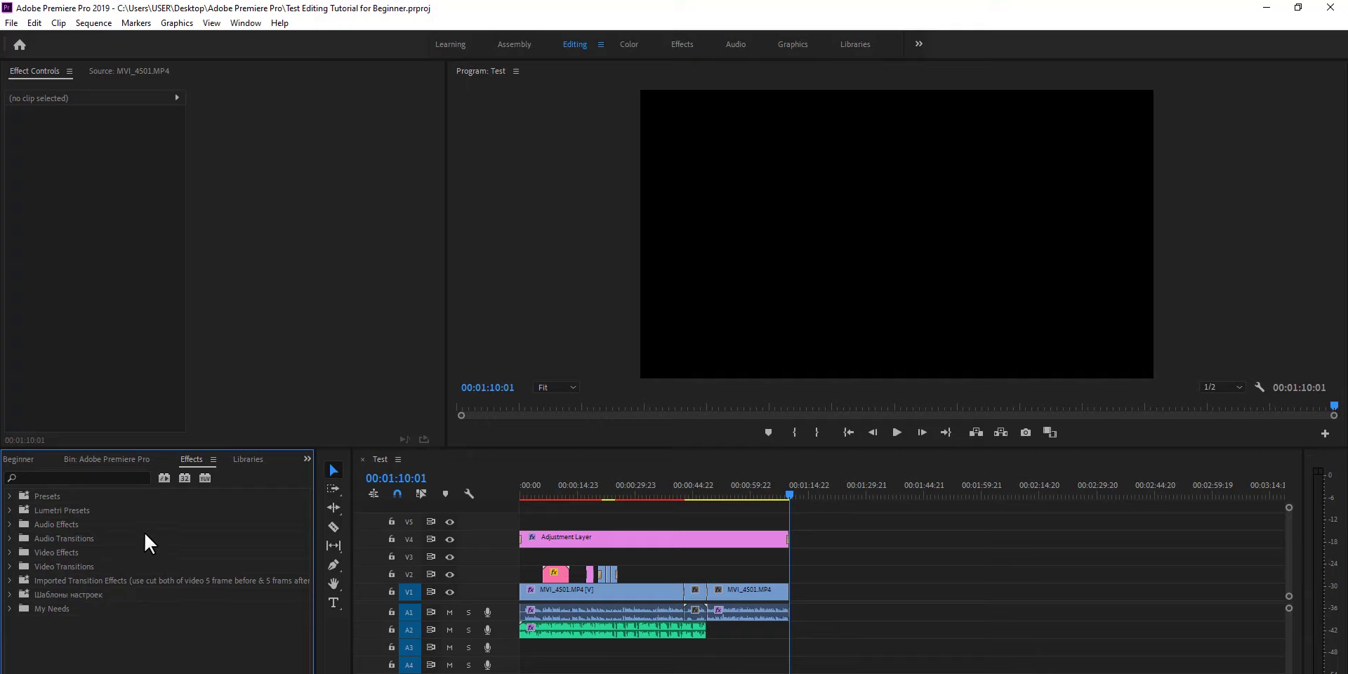
{"action": "left_click", "coordinate": [725, 495]}
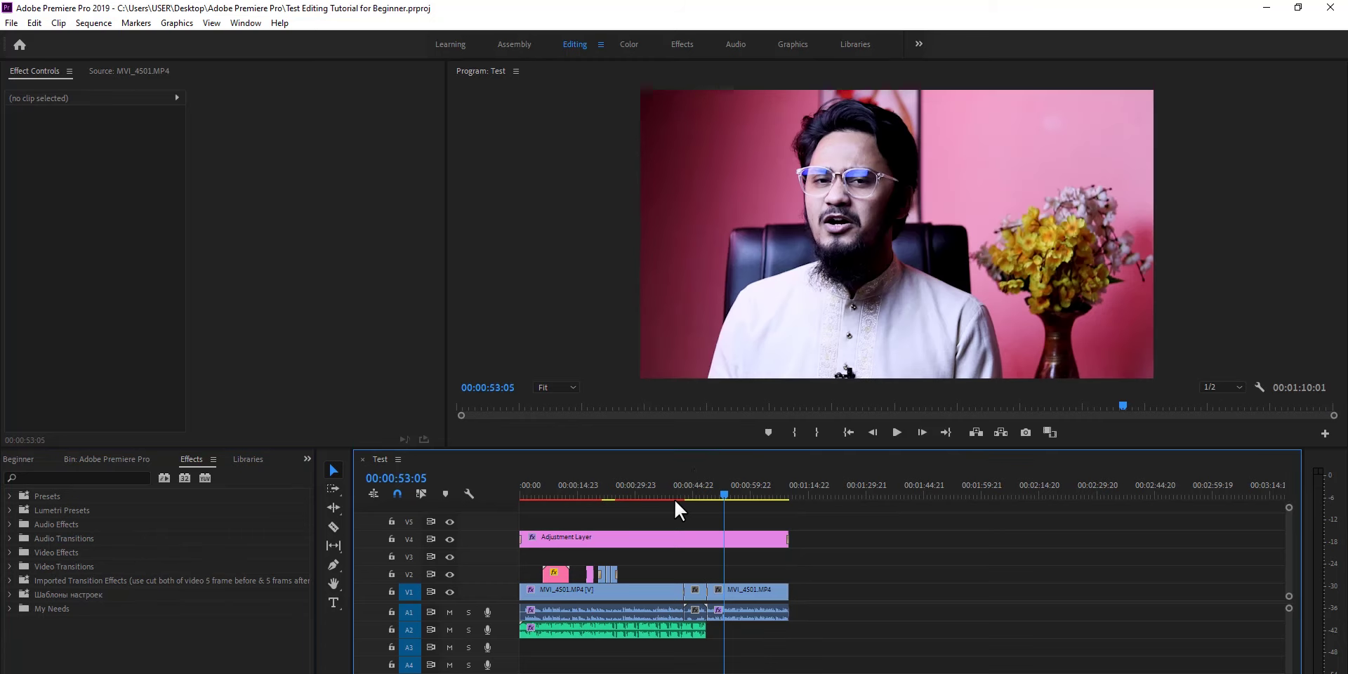
{"action": "left_click", "coordinate": [11, 23]}
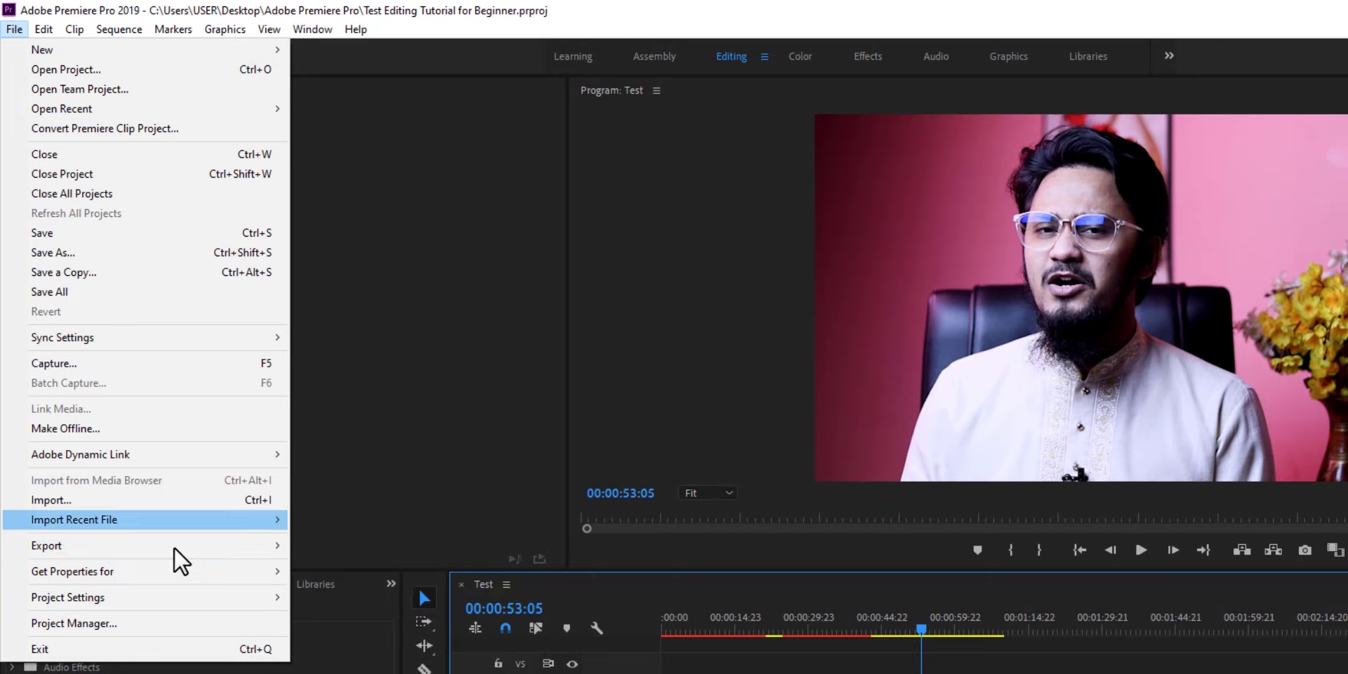
{"action": "mouse_move", "coordinate": [224, 554]}
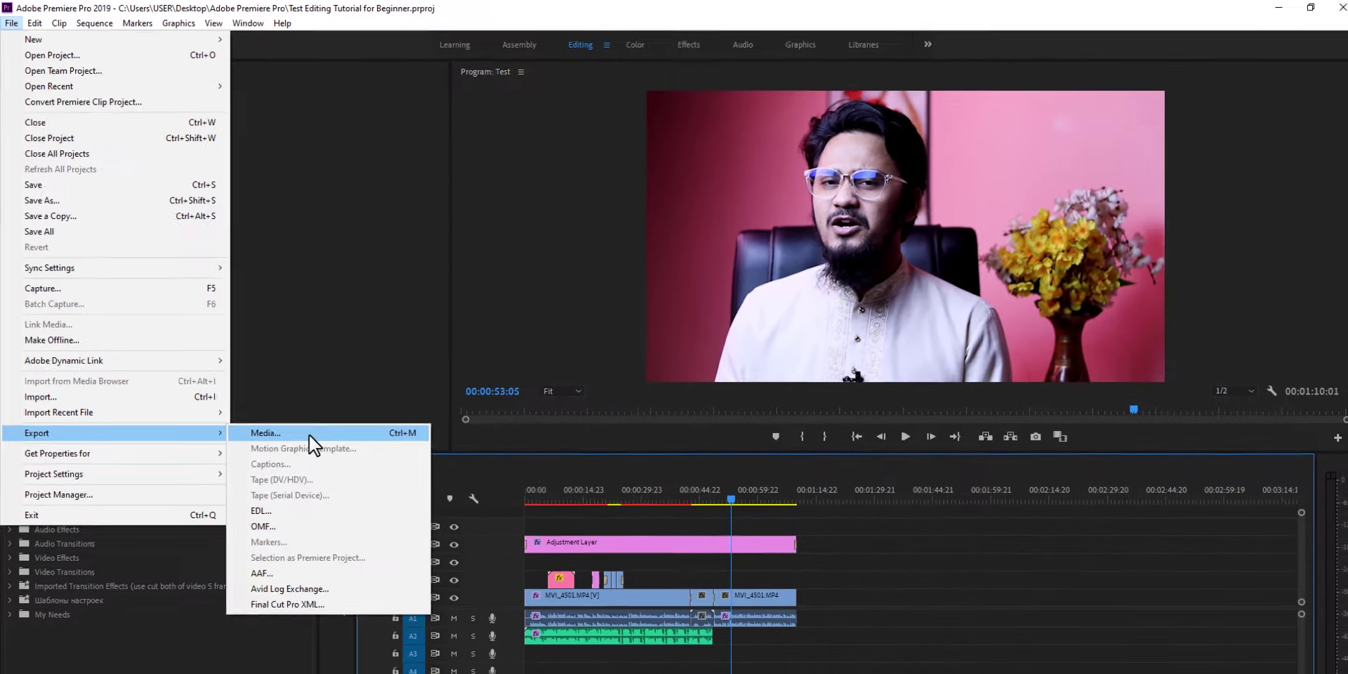
{"action": "left_click", "coordinate": [309, 429]}
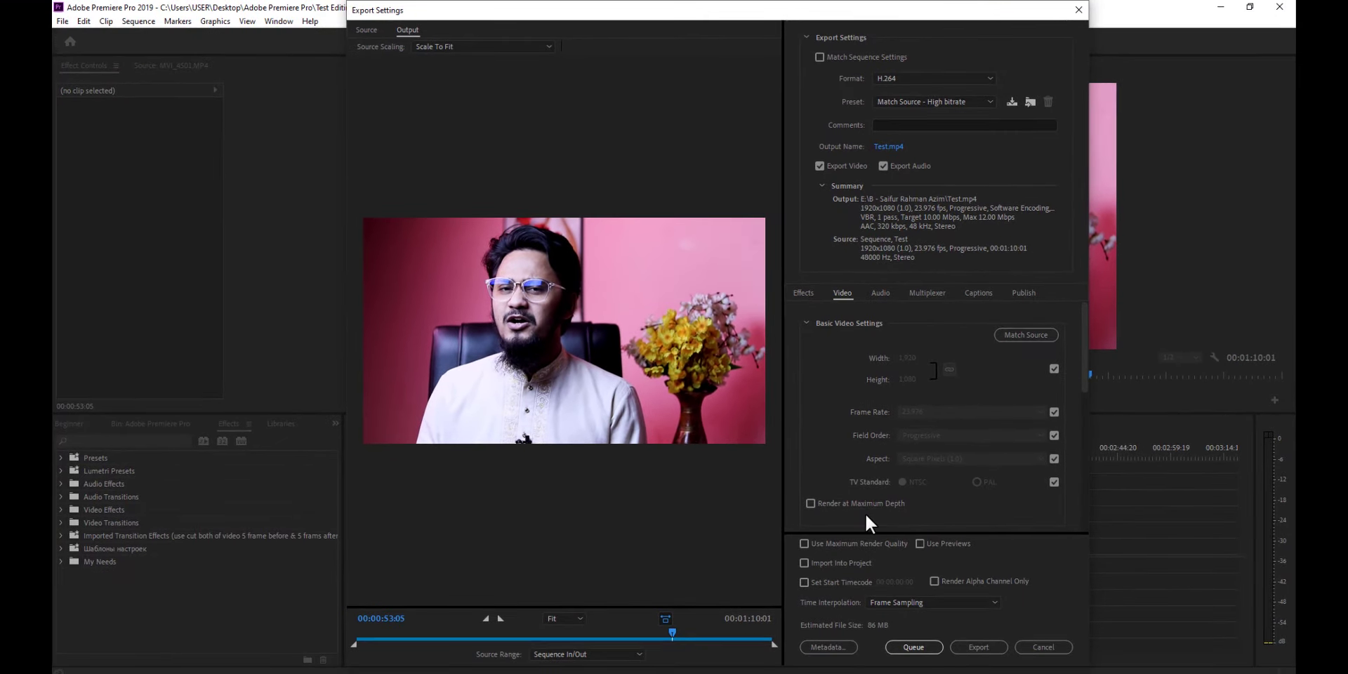
Confirm the export format stays H.264 with the Match Source - High bitrate preset
{"action": "left_click", "coordinate": [924, 79]}
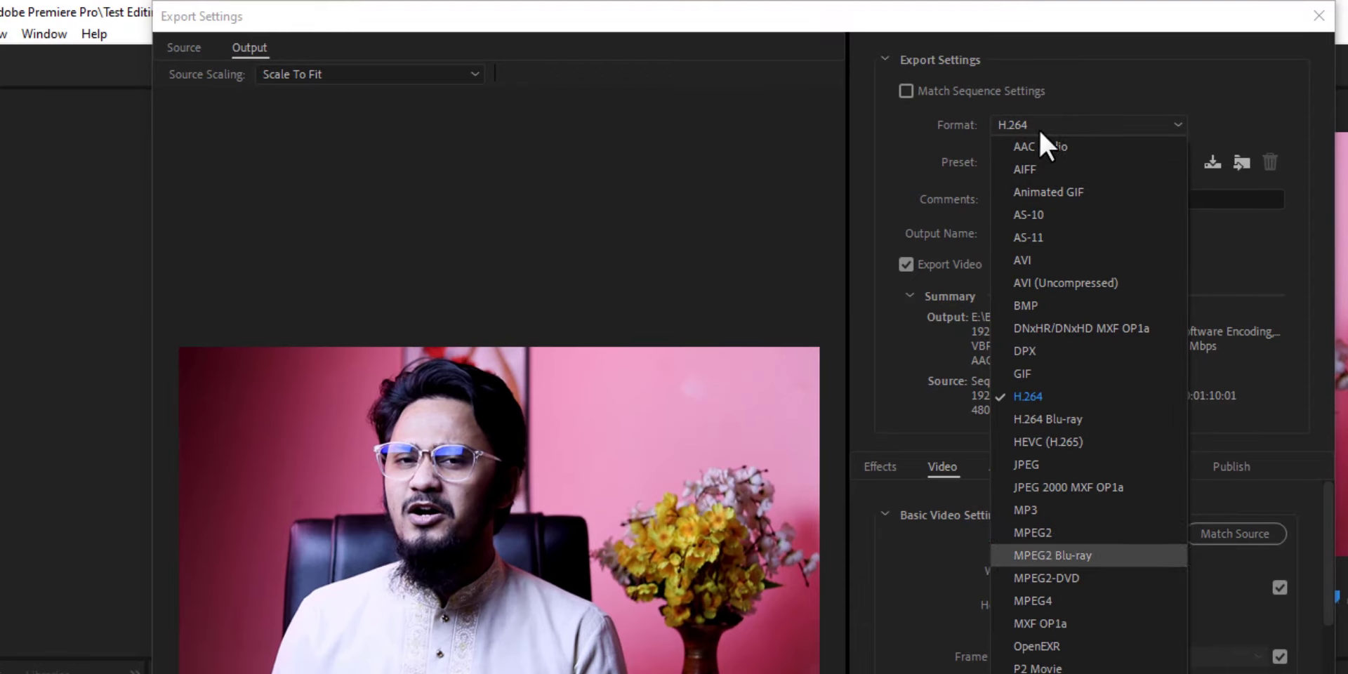
{"action": "left_click", "coordinate": [933, 144]}
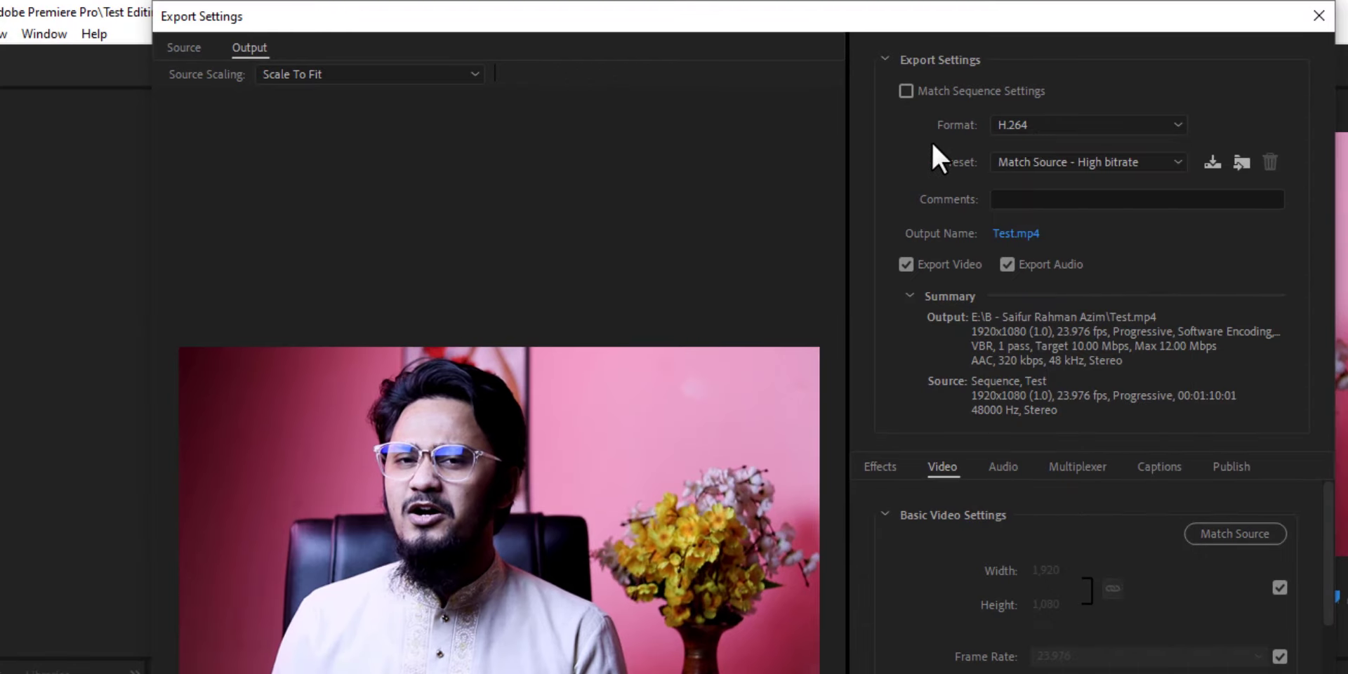
{"action": "left_click", "coordinate": [1030, 128]}
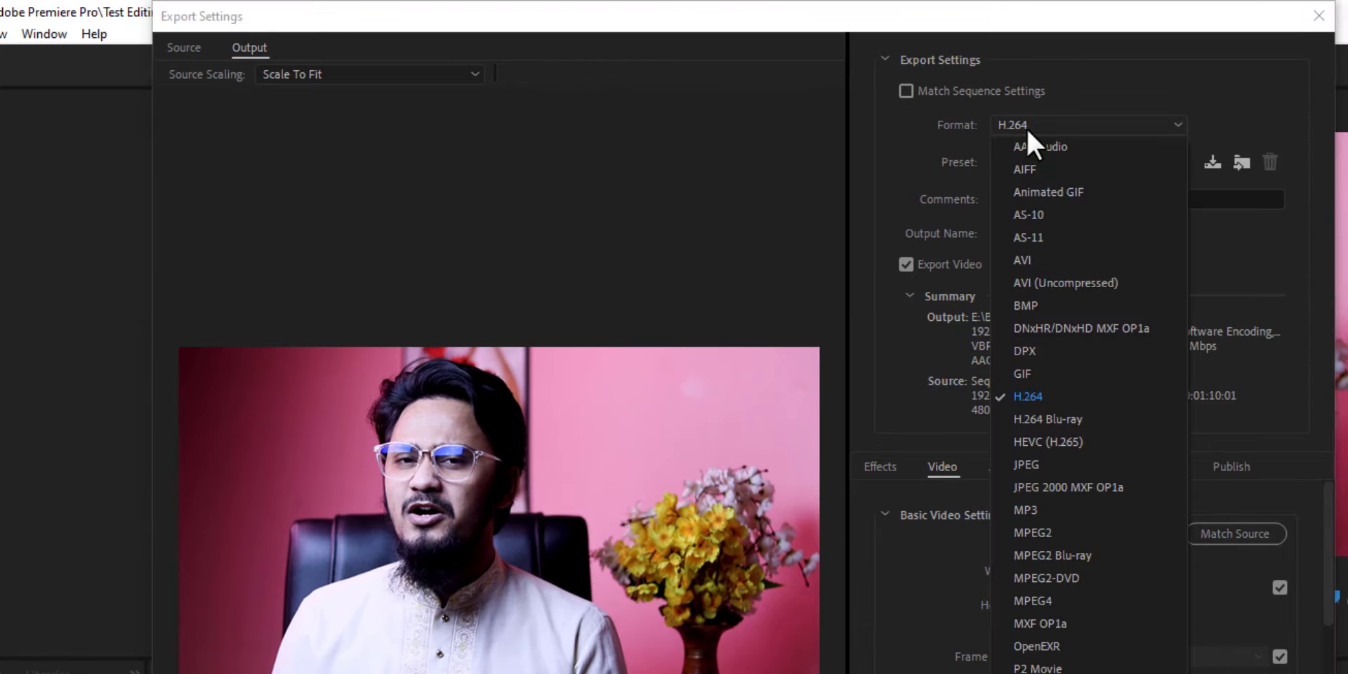
{"action": "left_click", "coordinate": [921, 143]}
{"action": "left_click", "coordinate": [1049, 166]}
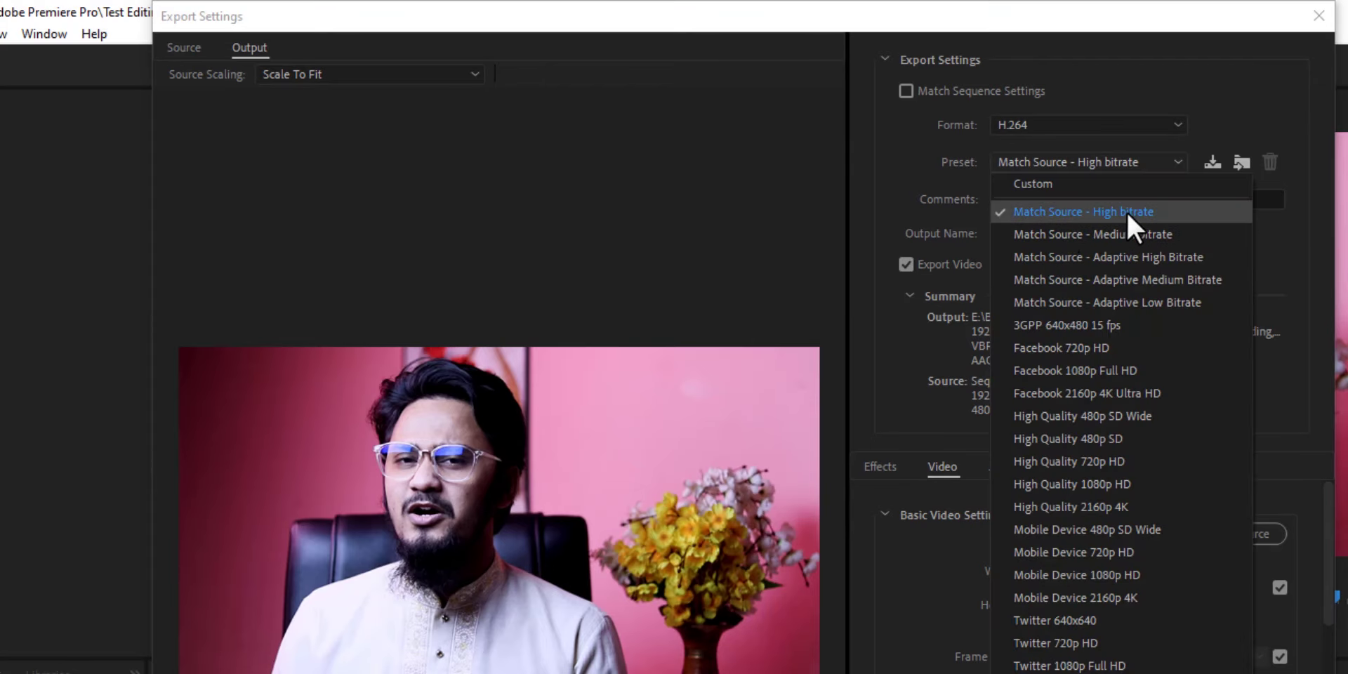
{"action": "left_click", "coordinate": [954, 146]}
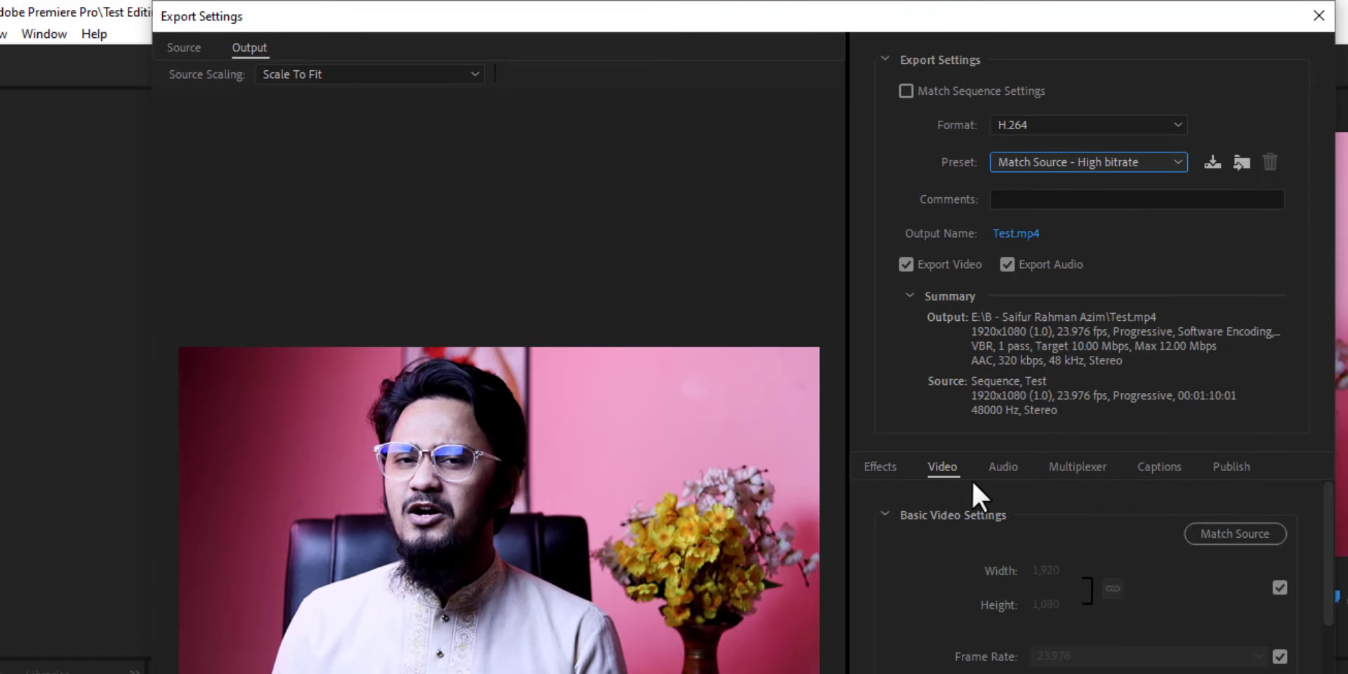
Review the Effects, Video, Audio, Multiplexer, Captions and Publish settings, then return to Video and choose the output name
{"action": "left_click", "coordinate": [879, 466]}
{"action": "left_click", "coordinate": [836, 282]}
{"action": "left_click", "coordinate": [873, 283]}
{"action": "left_click", "coordinate": [918, 282]}
{"action": "left_click", "coordinate": [968, 282]}
{"action": "left_click", "coordinate": [1028, 284]}
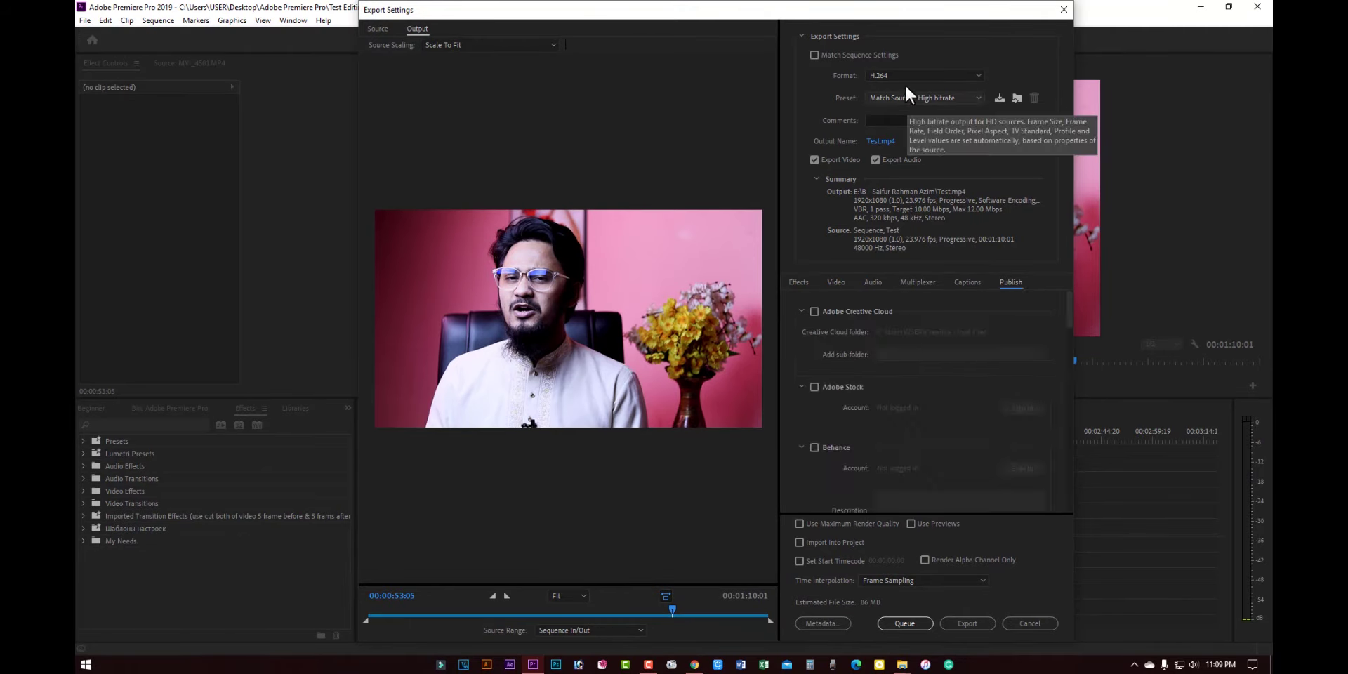
{"action": "left_click", "coordinate": [831, 284]}
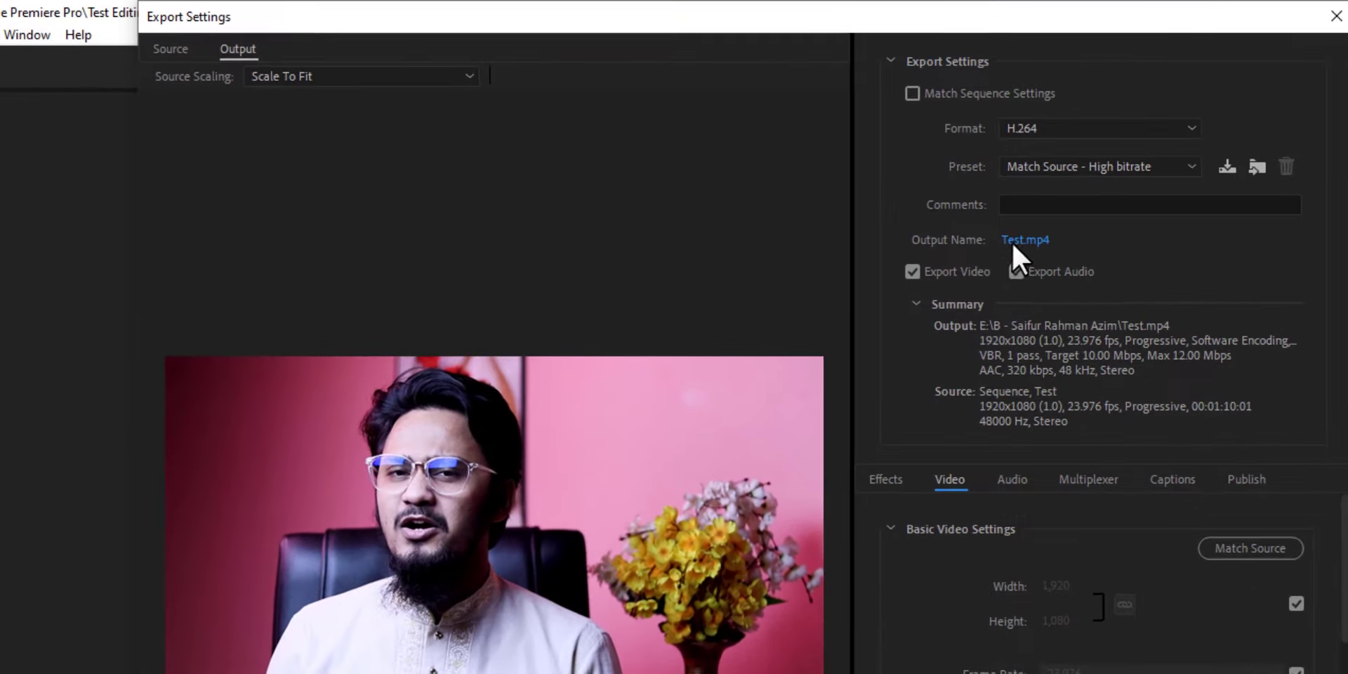
{"action": "left_click", "coordinate": [1013, 242]}
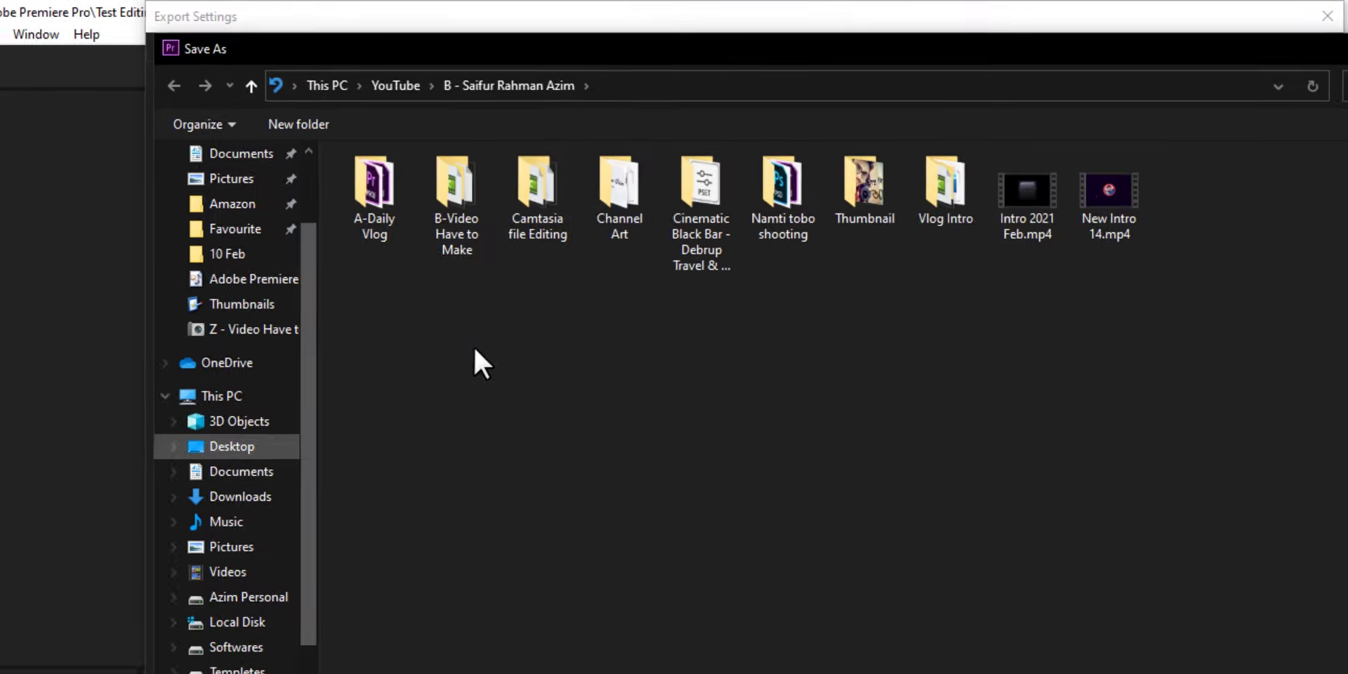
Save as 'Test export.mp4' in Desktop > Adobe Premiere Pro, export, then minimize Premiere
{"action": "left_click", "coordinate": [344, 146]}
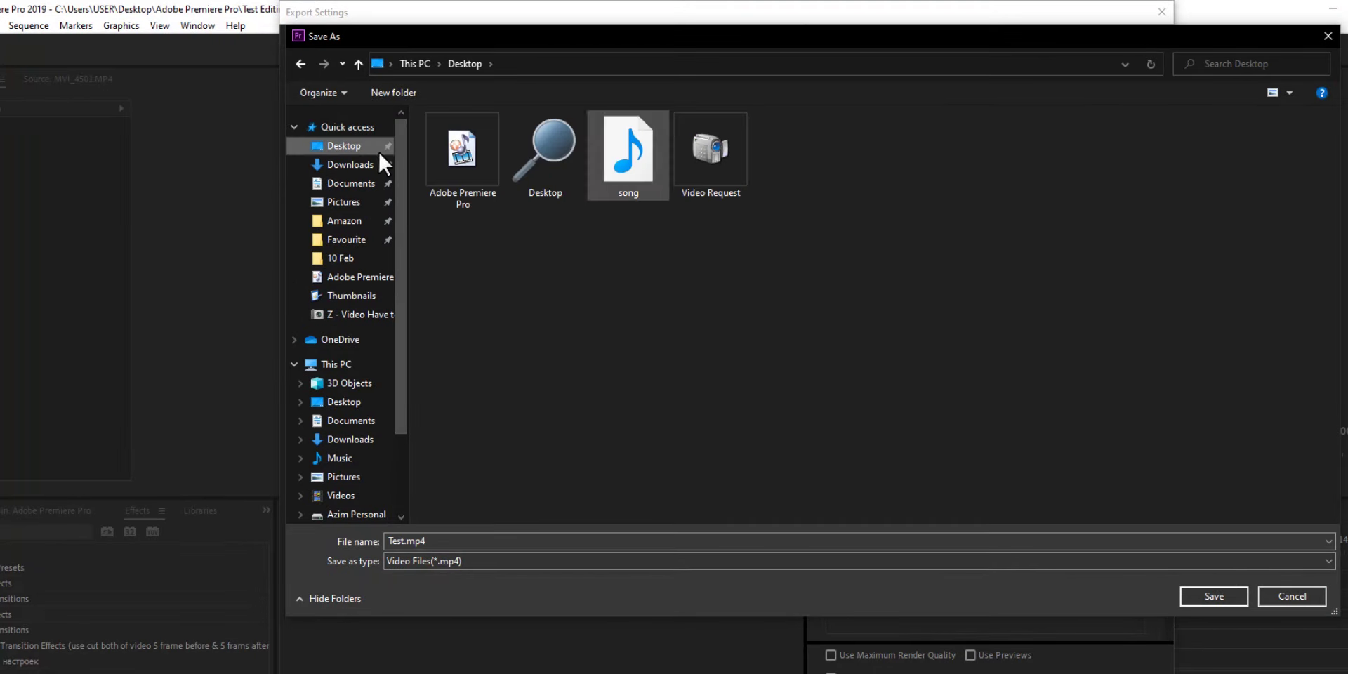
{"action": "double_click", "coordinate": [478, 154]}
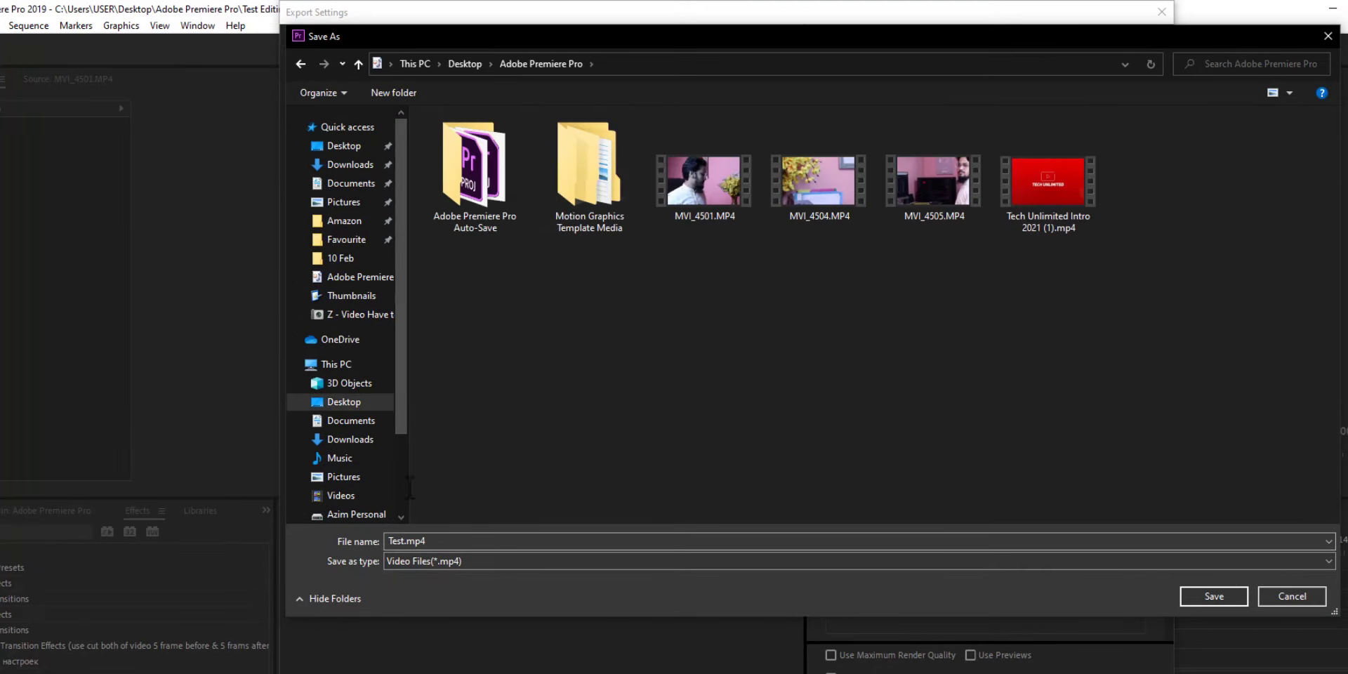
{"action": "left_click", "coordinate": [399, 541]}
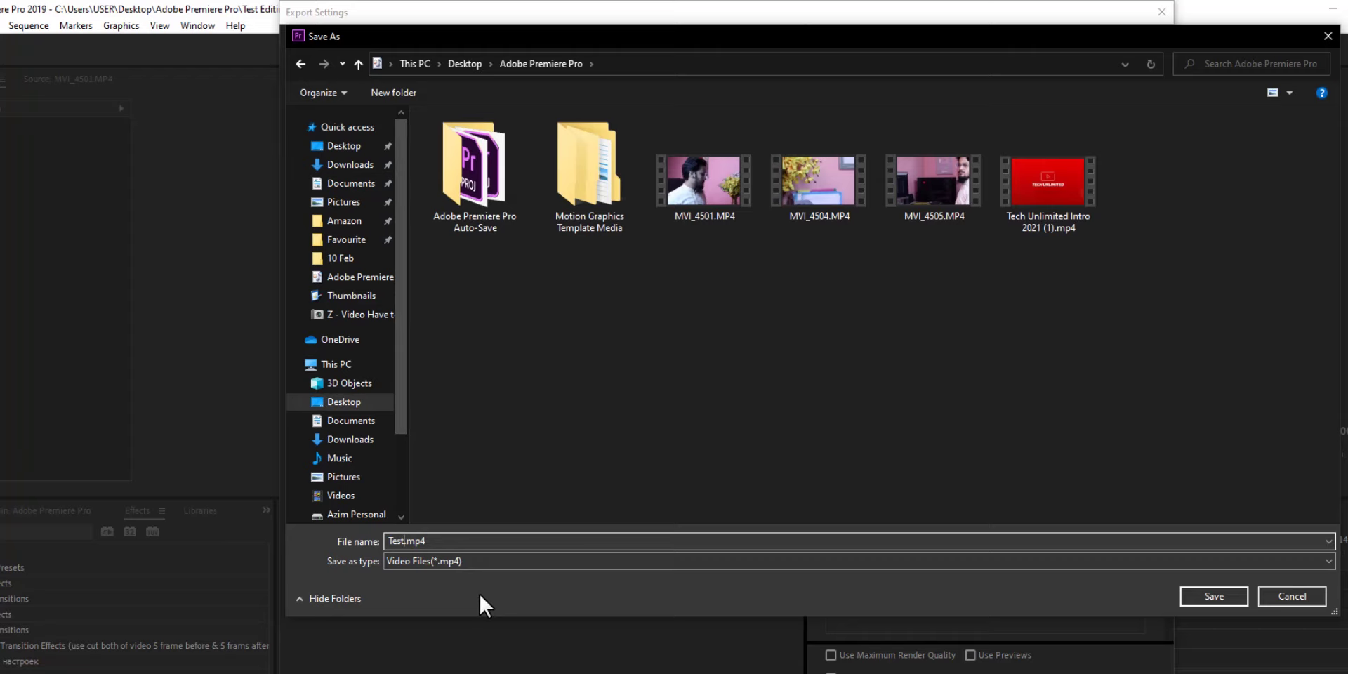
{"action": "type", "text": "export"}
{"action": "left_click", "coordinate": [1220, 593]}
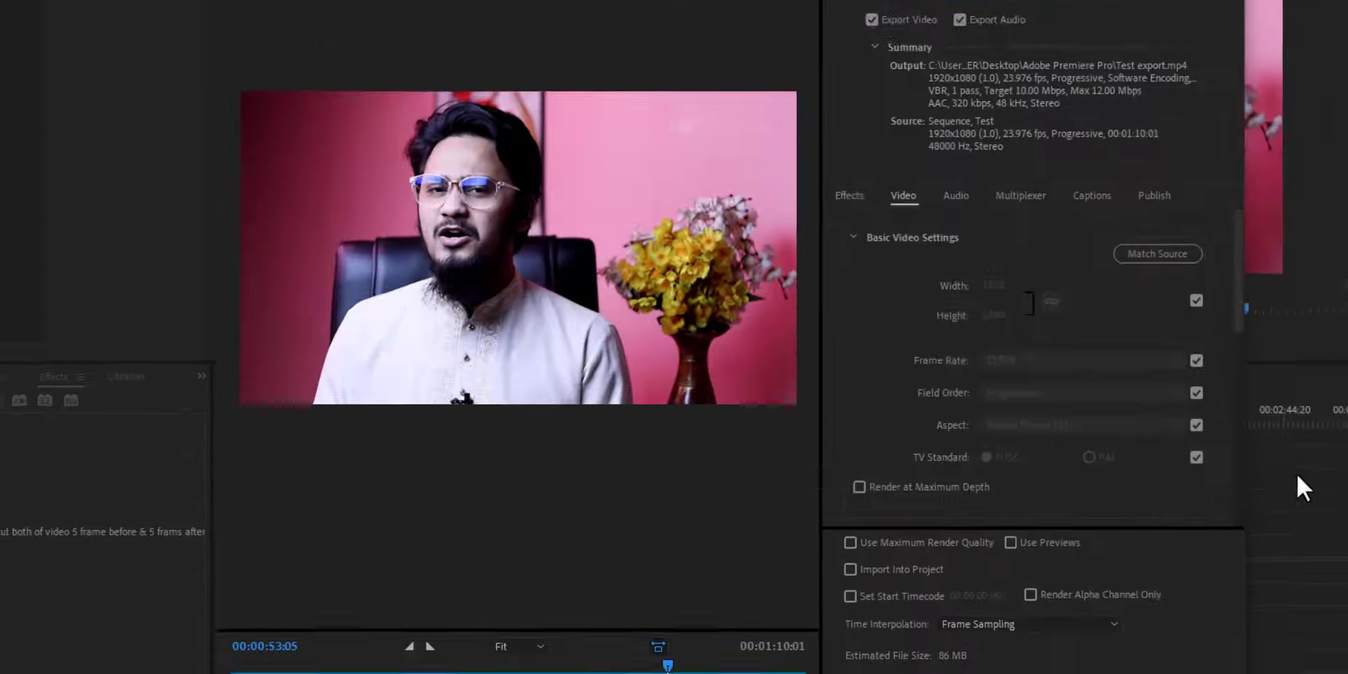
{"action": "left_click", "coordinate": [1140, 592]}
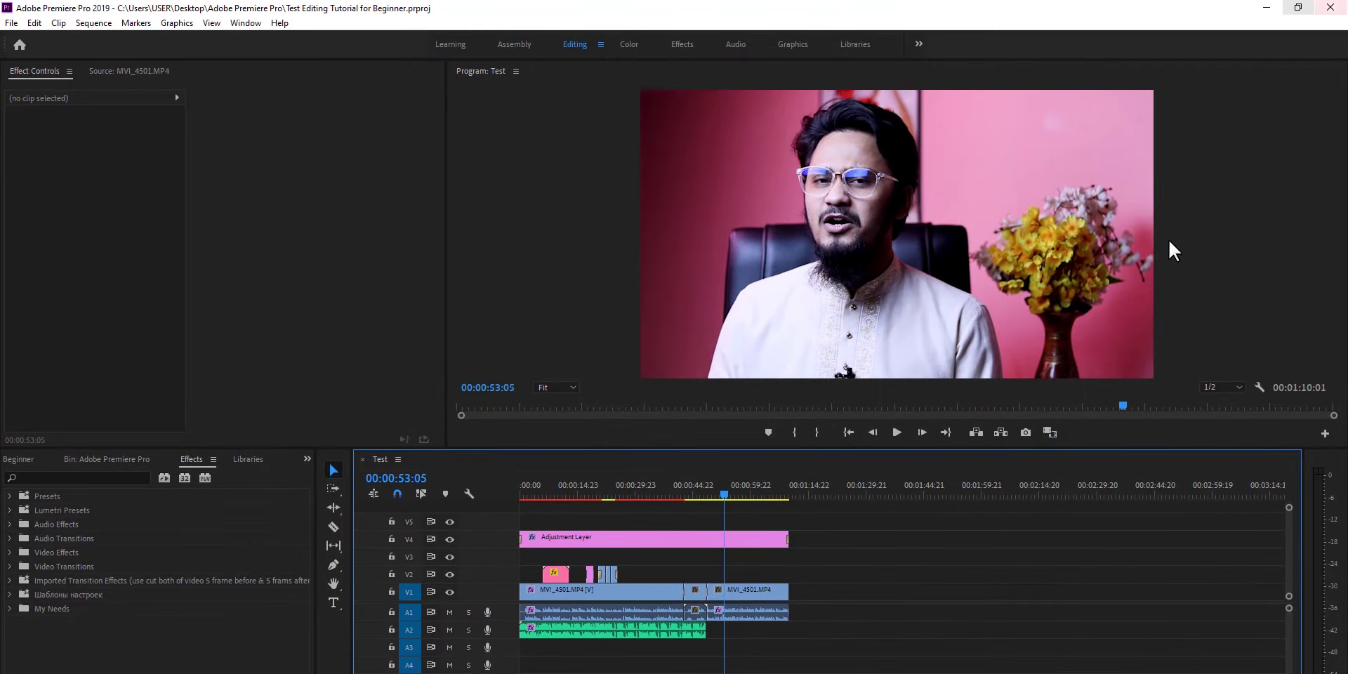
{"action": "left_click", "coordinate": [1266, 7]}
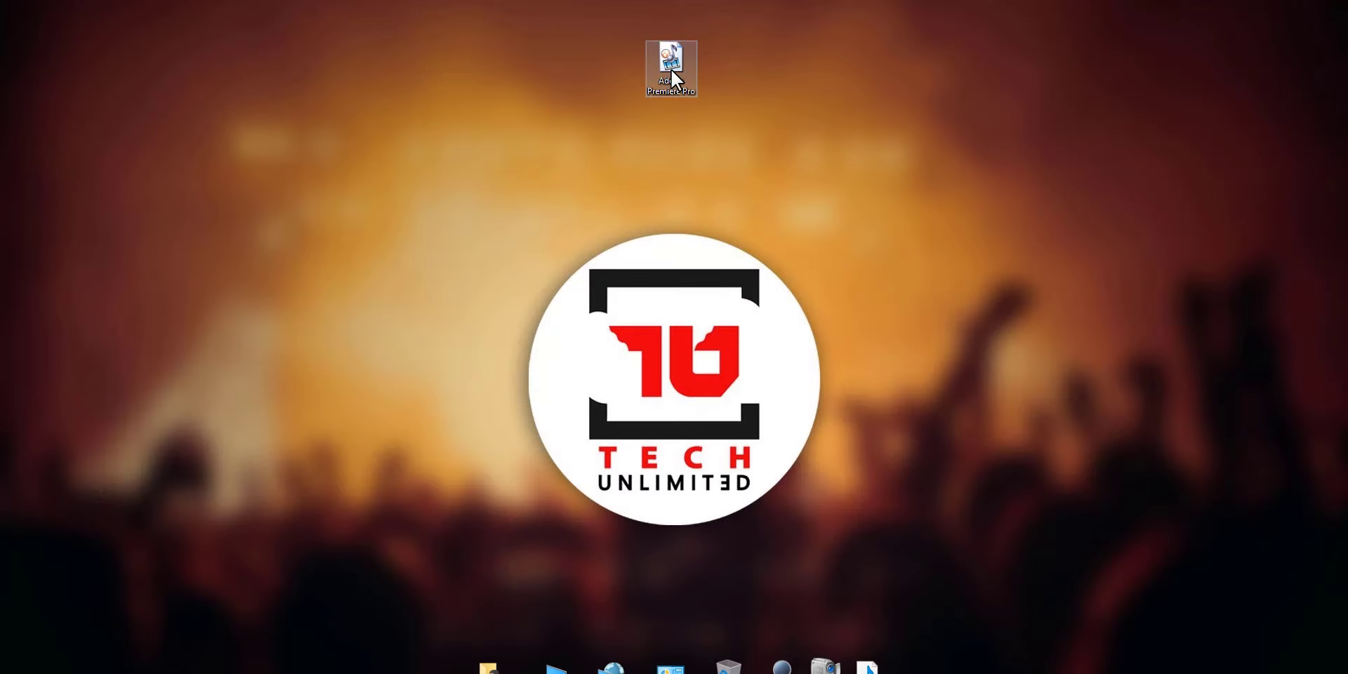
Play Test export.mp4 from the desktop's Adobe Premiere Pro folder, view it full screen, then close the player
{"action": "double_click", "coordinate": [672, 68]}
{"action": "left_click", "coordinate": [868, 160]}
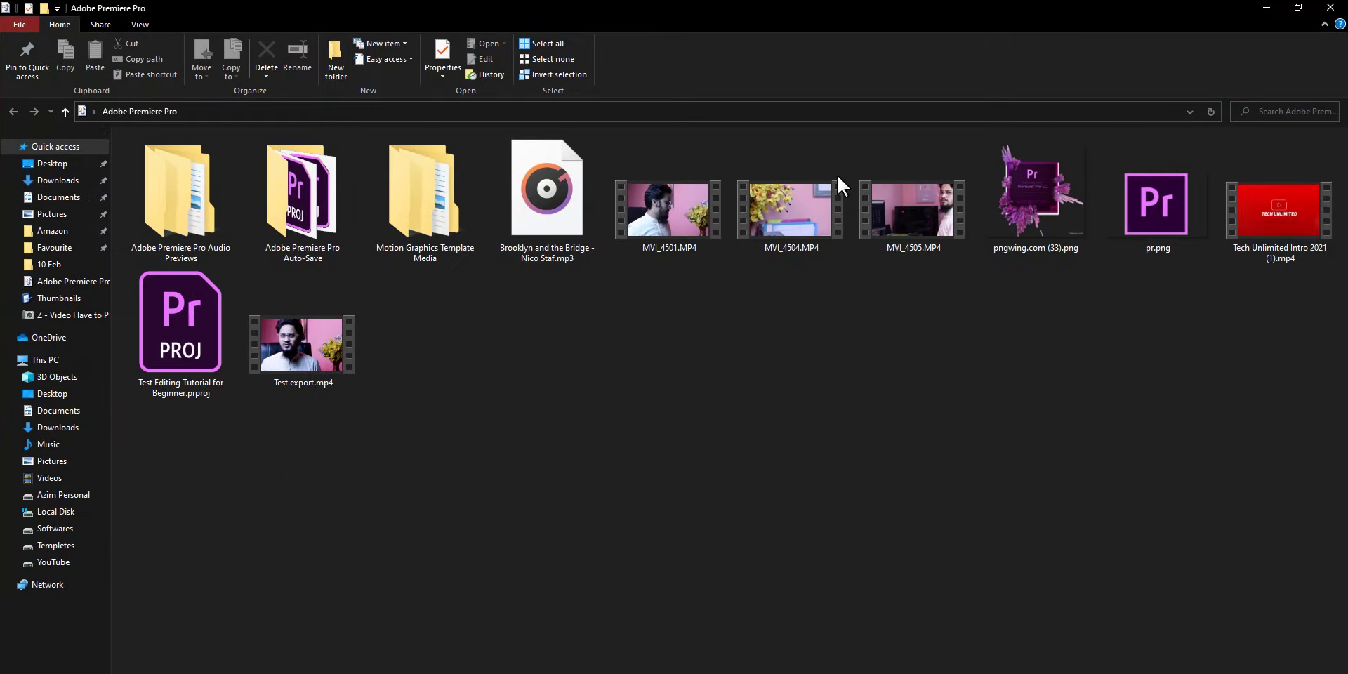
{"action": "right_click", "coordinate": [288, 343]}
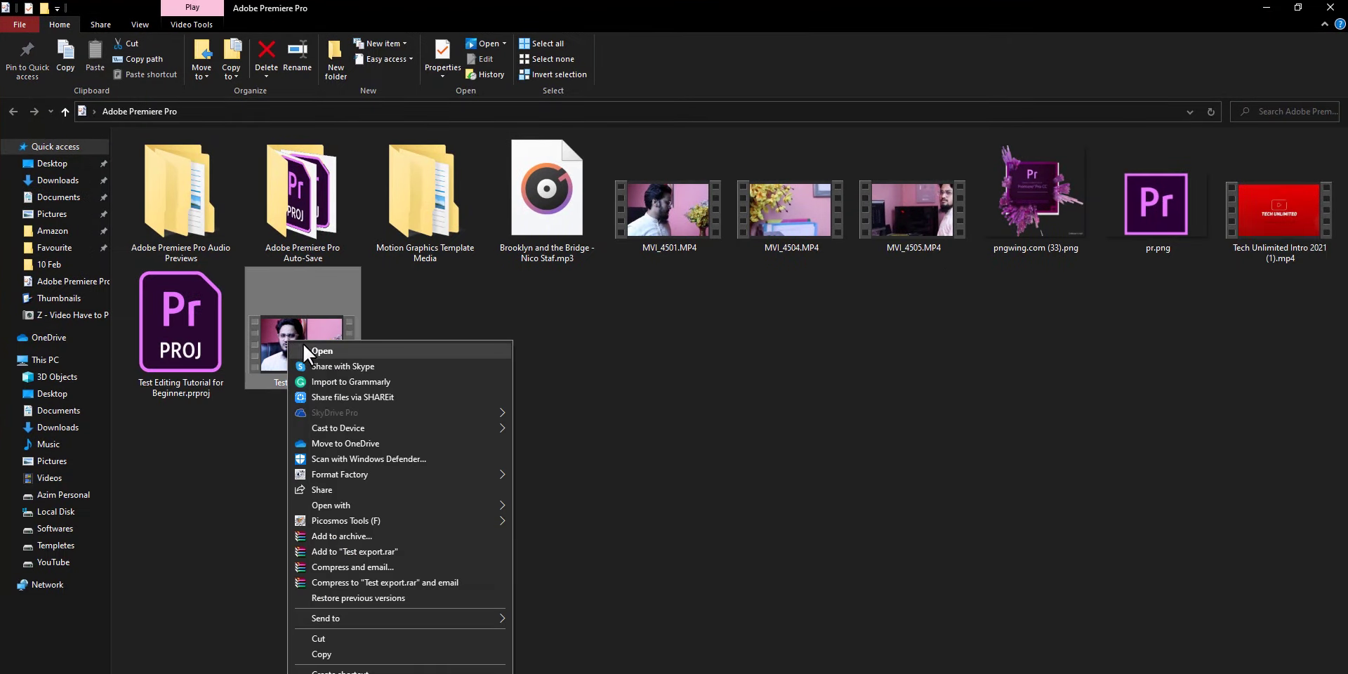
{"action": "left_click", "coordinate": [322, 350]}
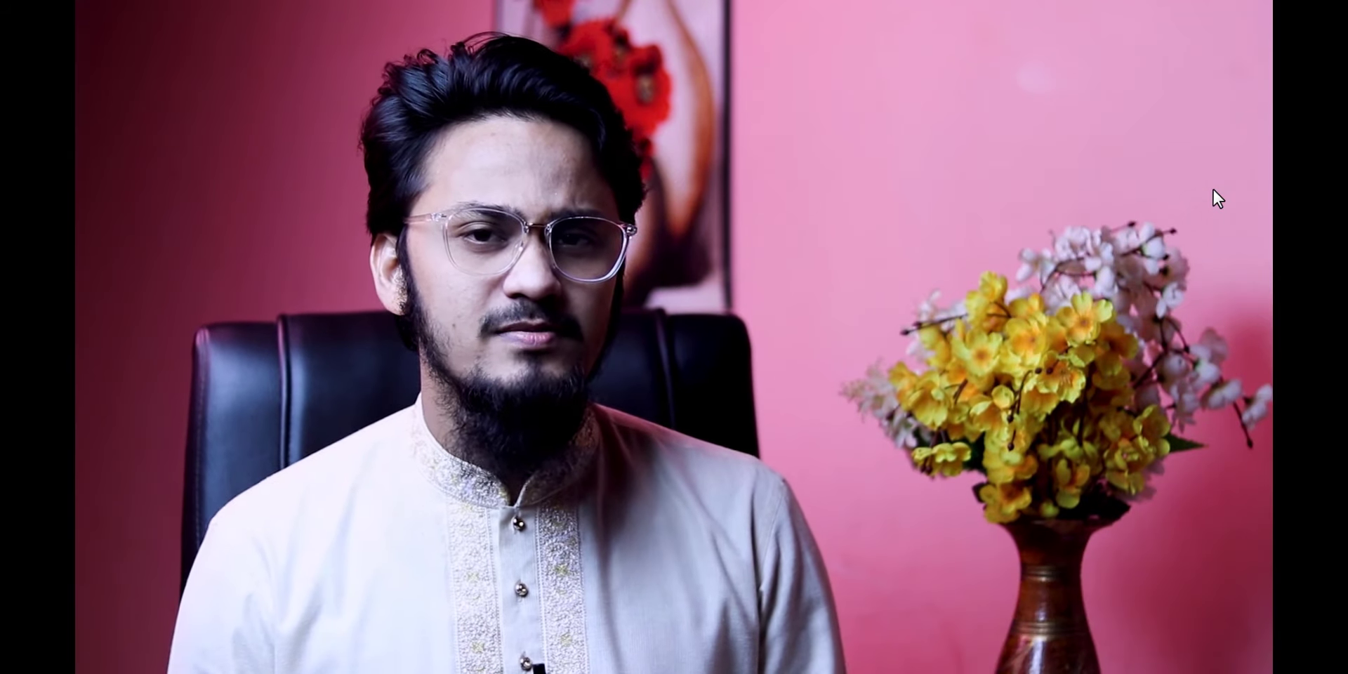
{"action": "double_click", "coordinate": [1213, 191]}
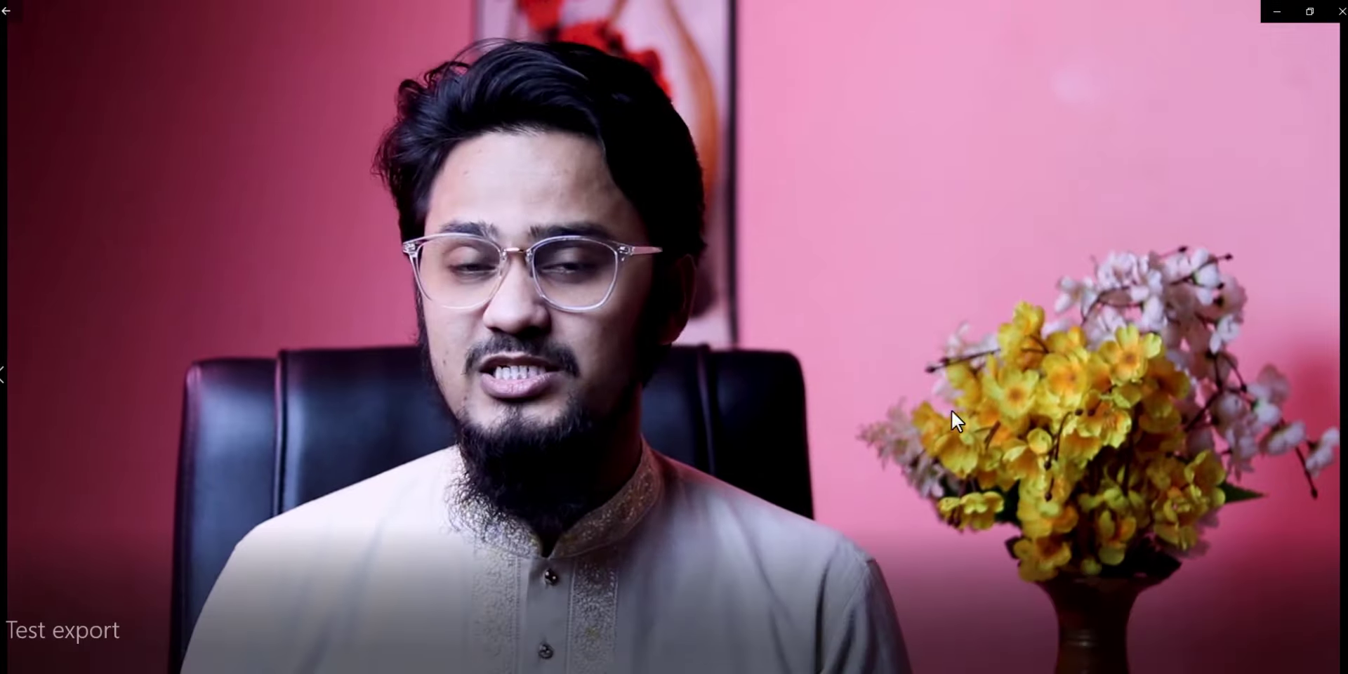
{"action": "left_click", "coordinate": [1304, 11]}
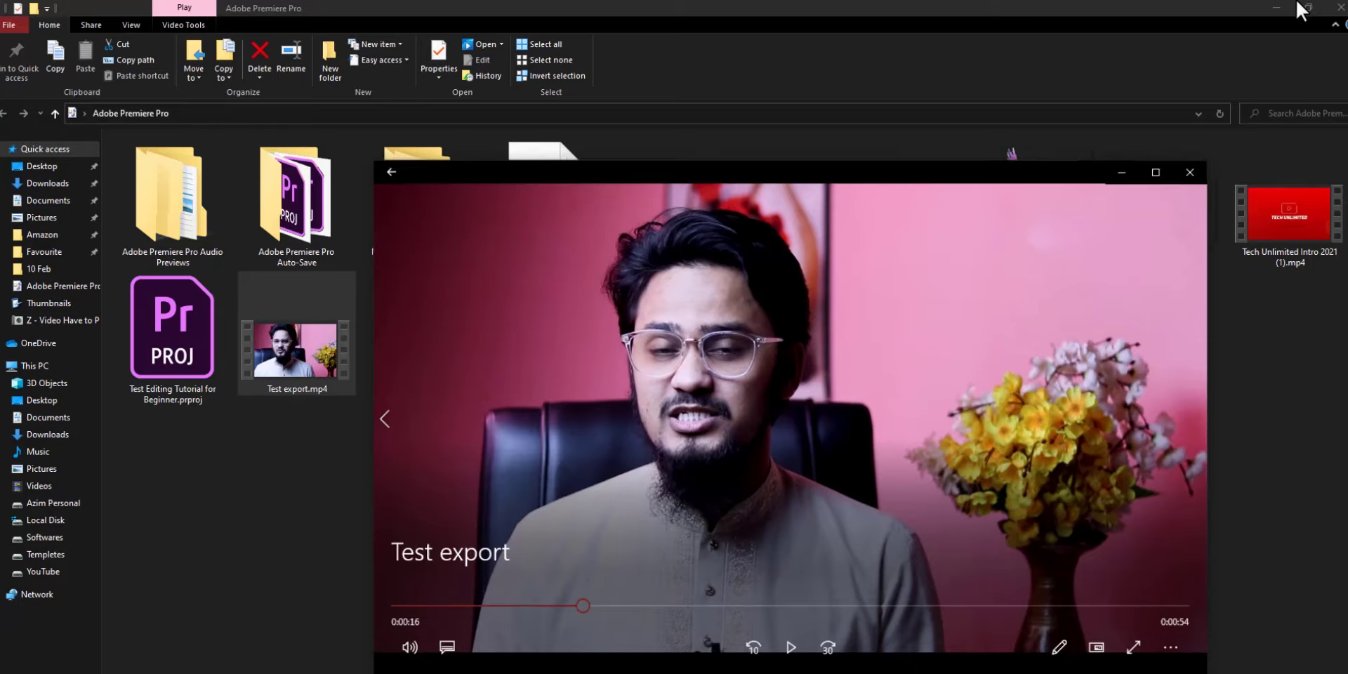
{"action": "left_click", "coordinate": [1127, 203]}
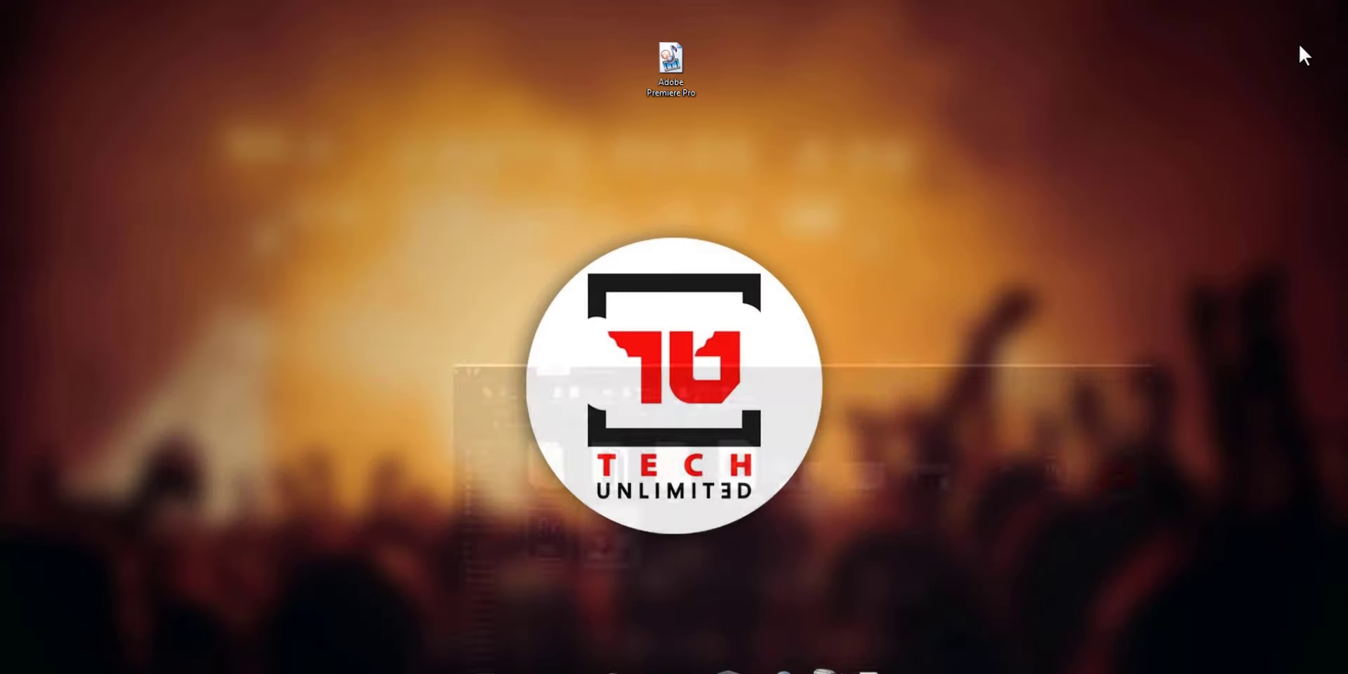